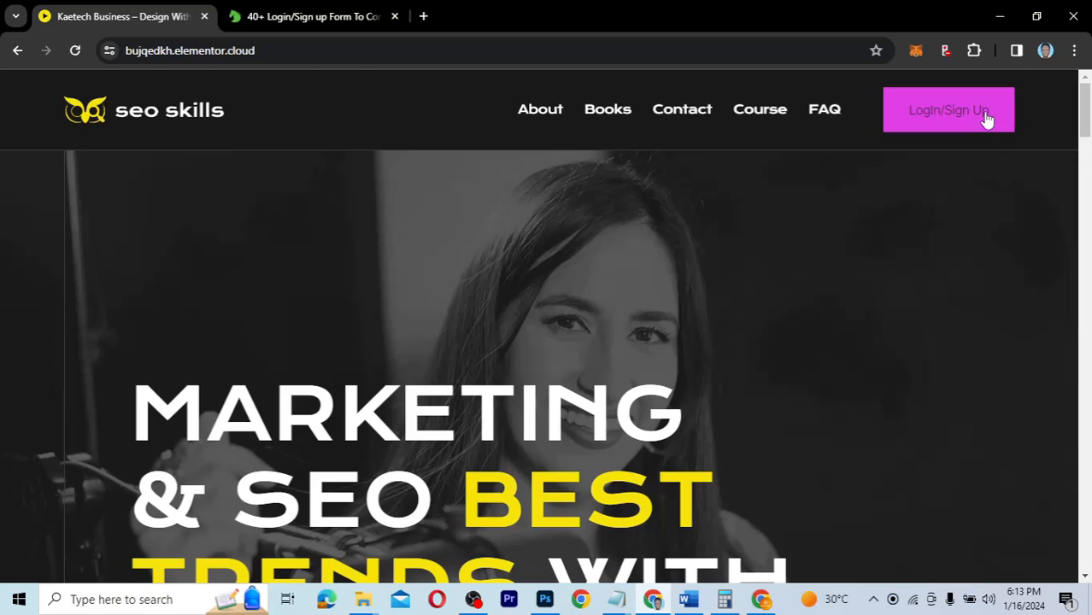
- Open the site's Login/Sign Up page and examine the Sign In form
left_click(946, 116)
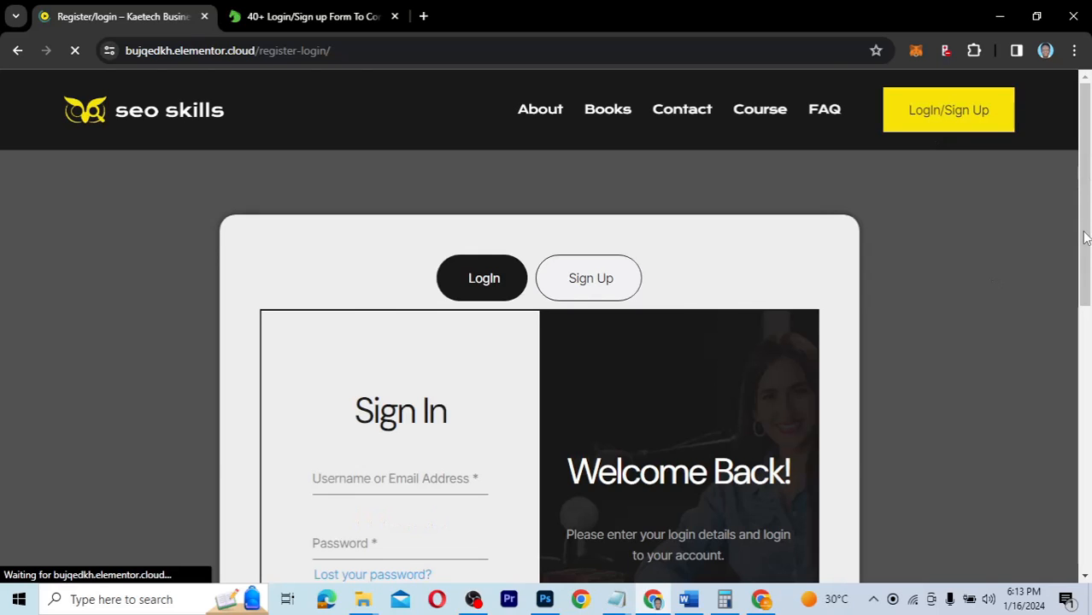
scroll(1083, 237, "down", 5)
scroll(1085, 236, "up", 2)
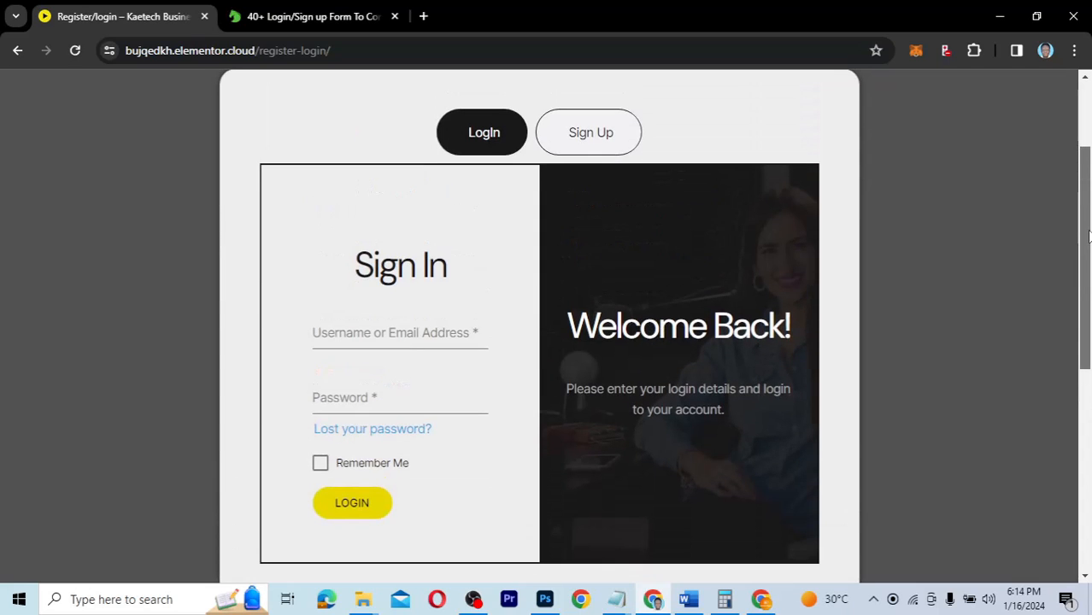
left_click(363, 333)
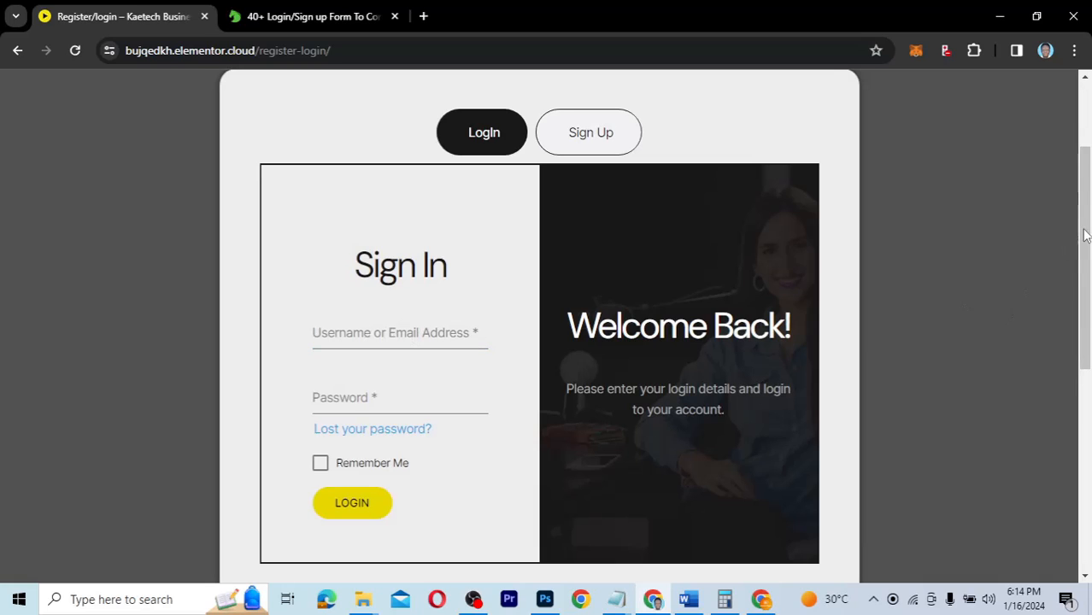
scroll(1086, 256, "down", 1)
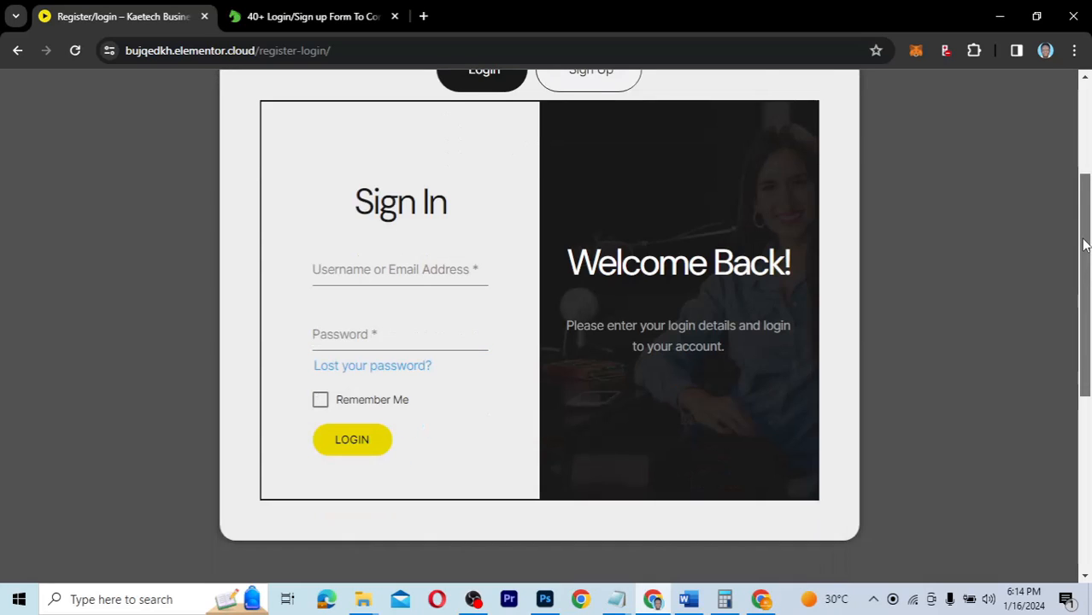
scroll(1085, 256, "up", 1)
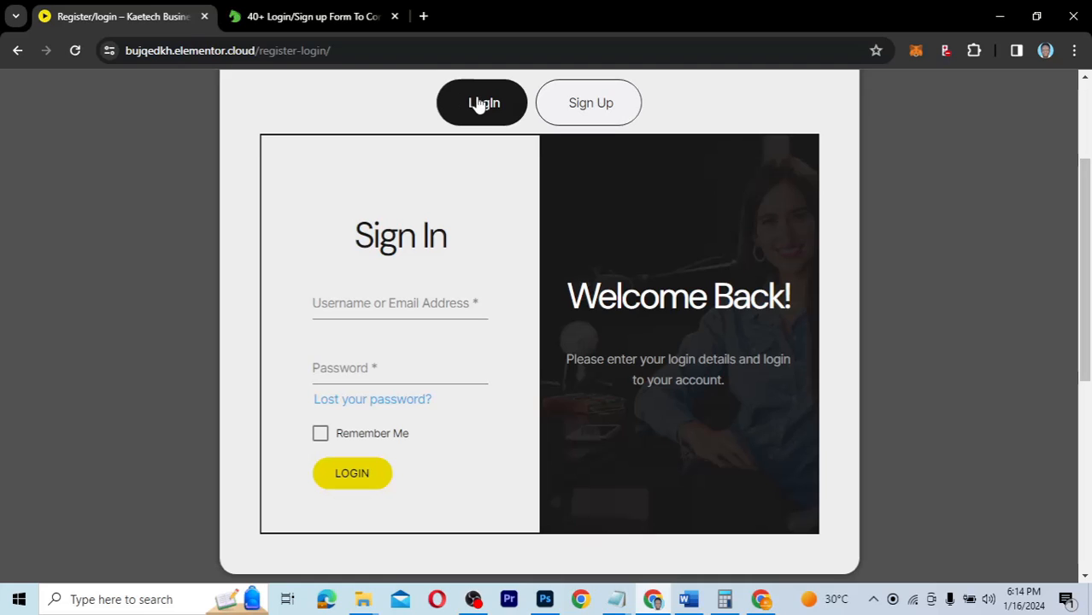
- Switch between the login and sign-up views and examine the Create Account form's layout and fields
left_click(600, 117)
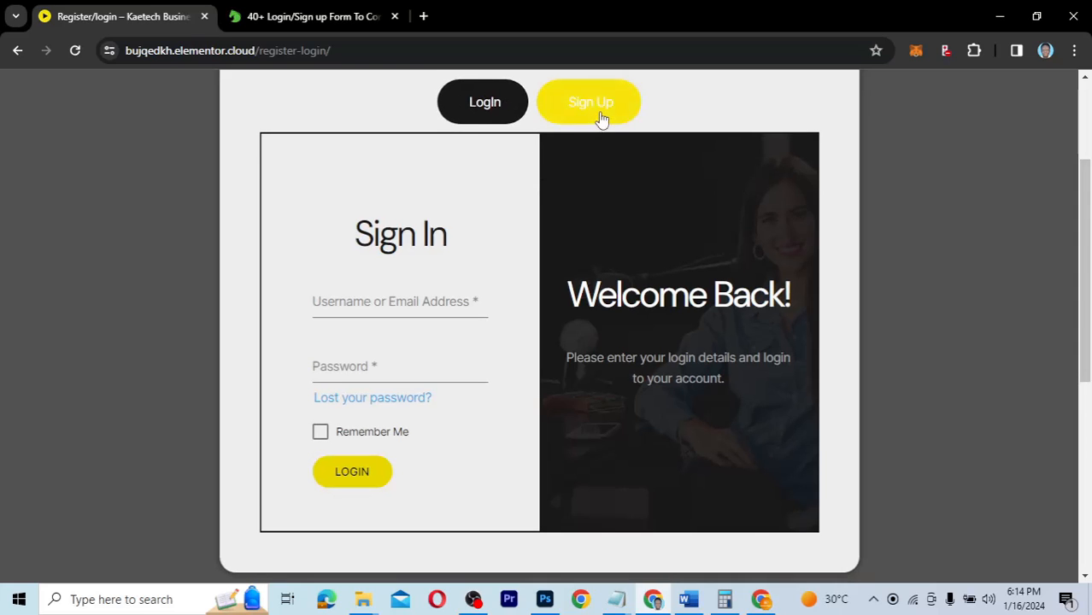
left_click(504, 114)
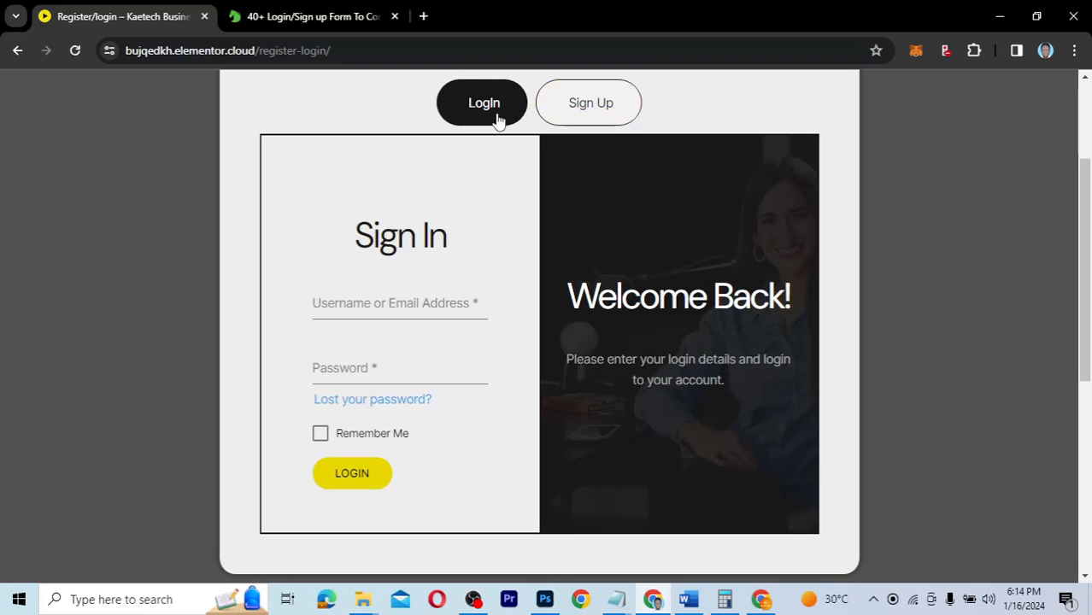
left_click(580, 107)
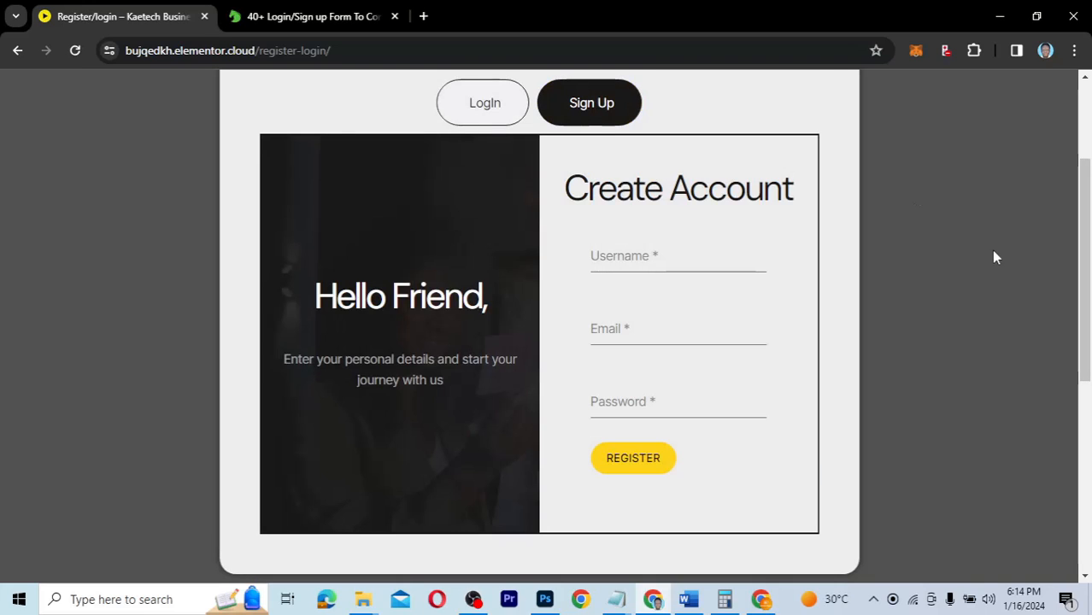
scroll(1077, 253, "down", 3)
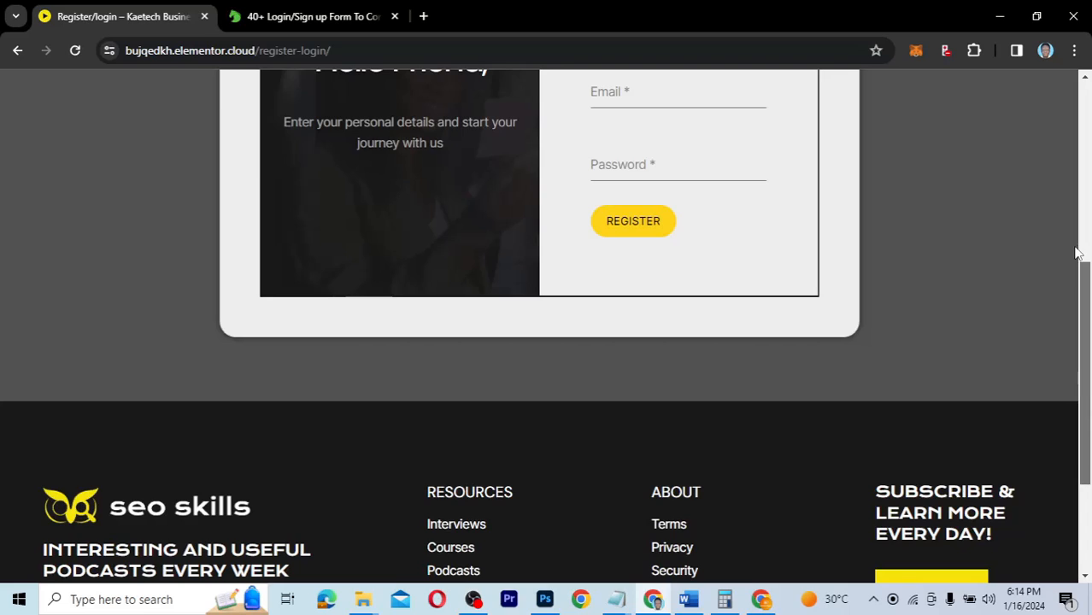
scroll(1077, 253, "up", 4)
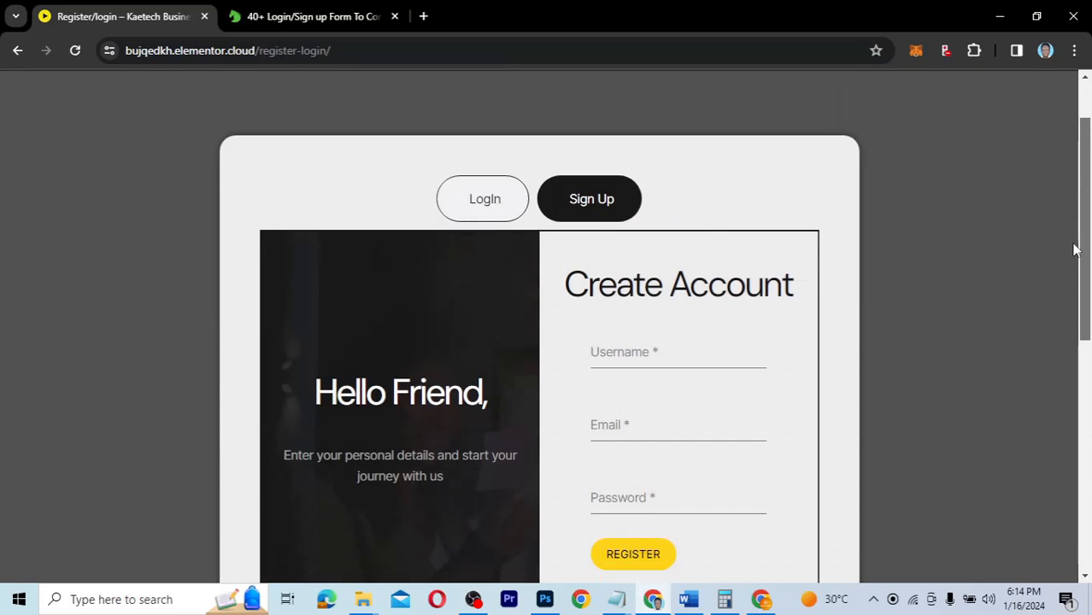
scroll(1075, 257, "down", 1)
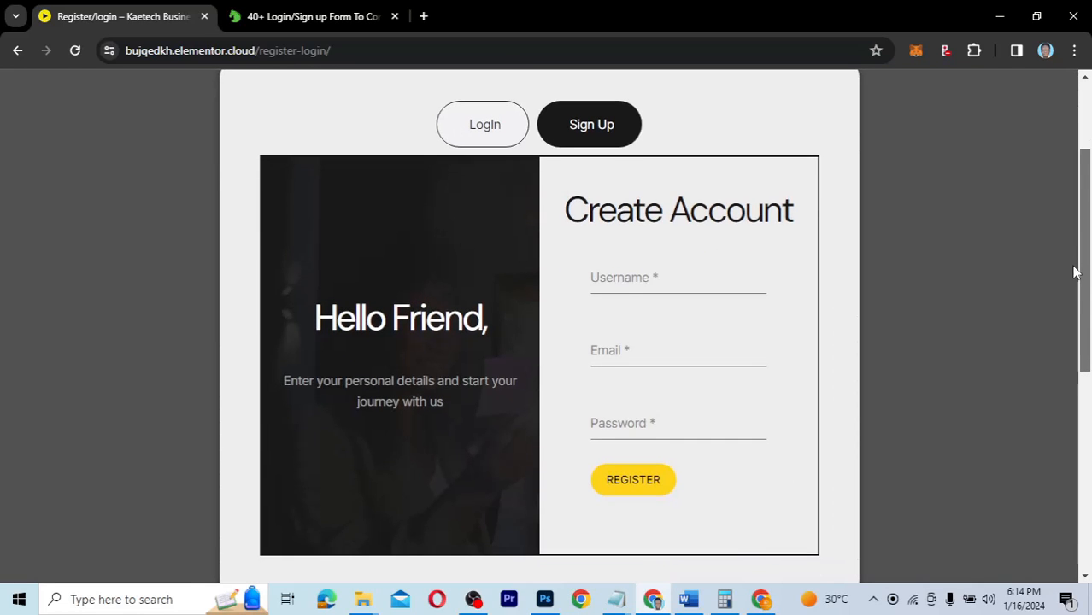
left_click_drag(1074, 266, 1074, 274)
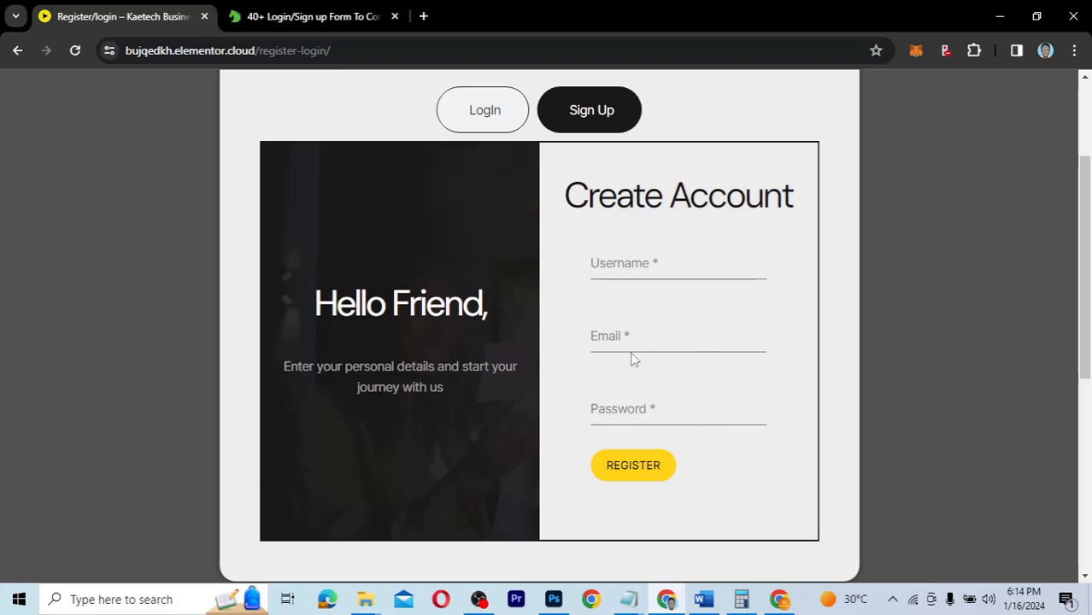
left_click(476, 102)
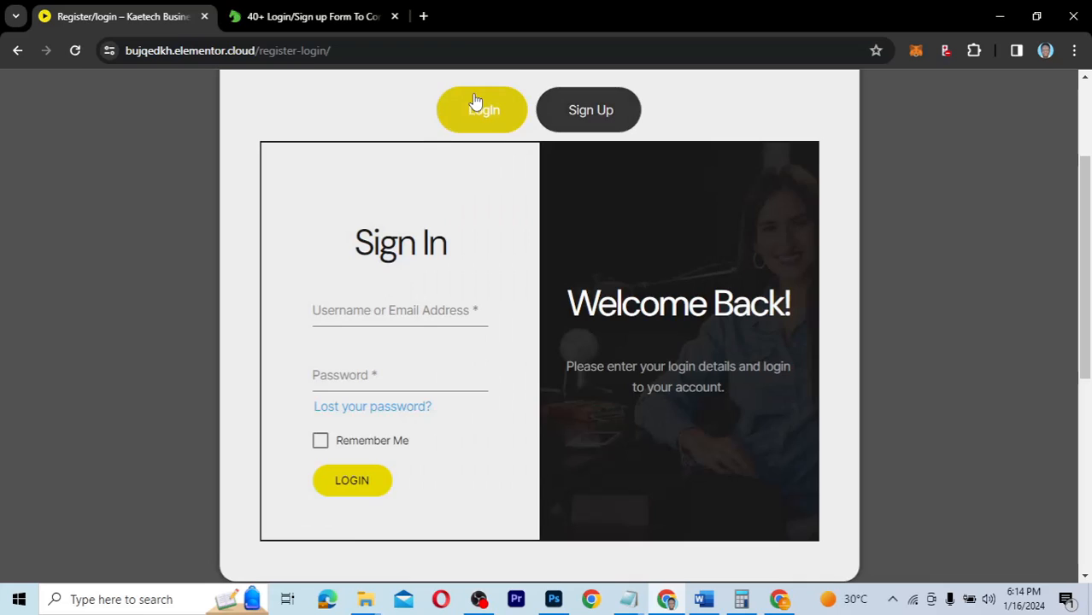
left_click(595, 125)
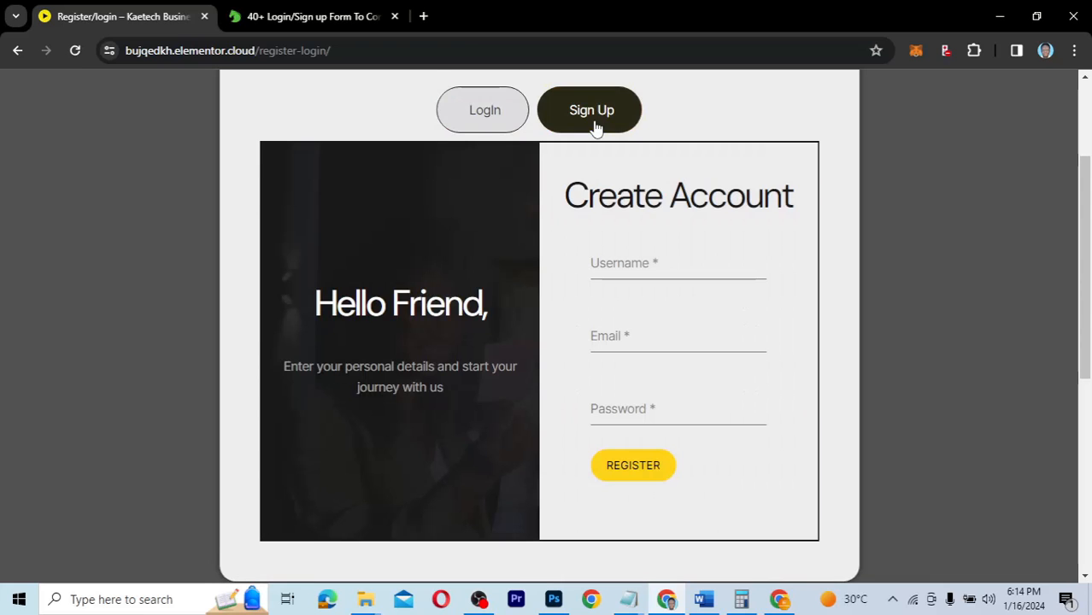
- View the "Double slider login/signup" example on themewagon.com and compare it with how the site's own login and sign-up forms switch
left_click(309, 18)
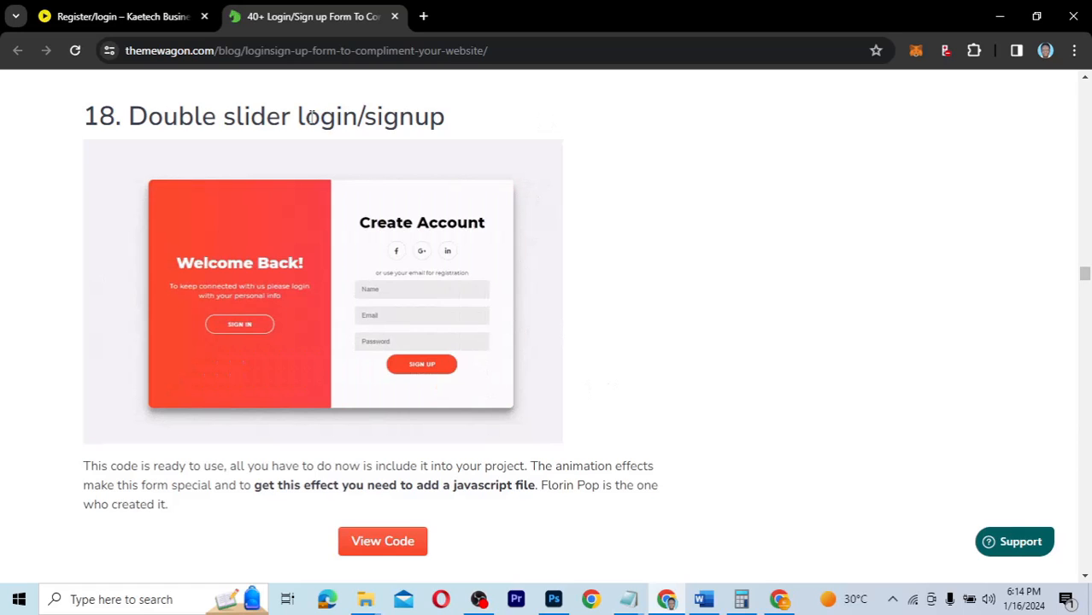
key("ctrl+shift+Tab")
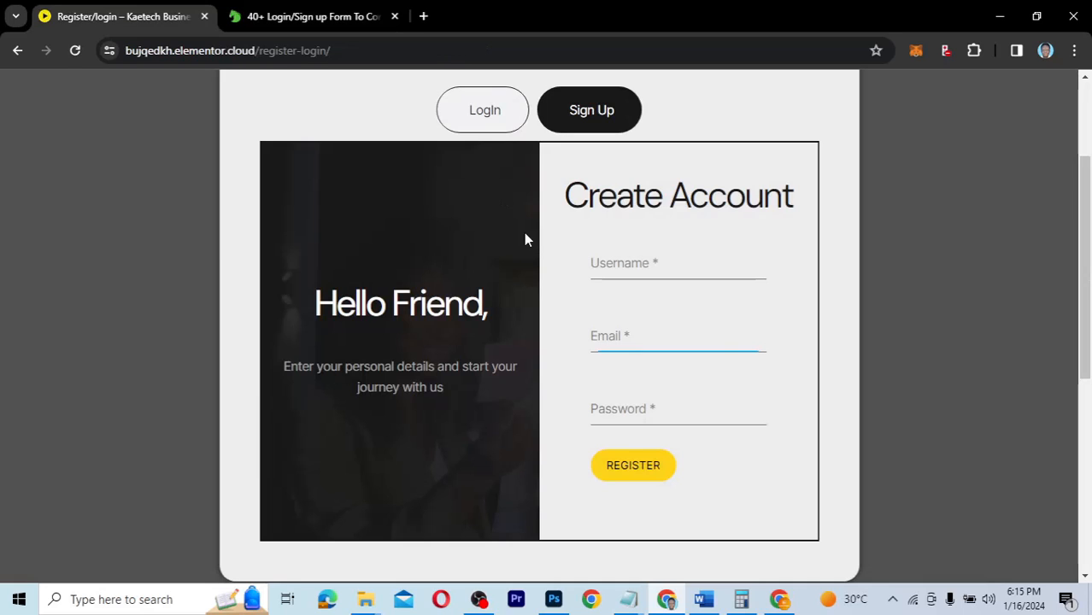
left_click(481, 110)
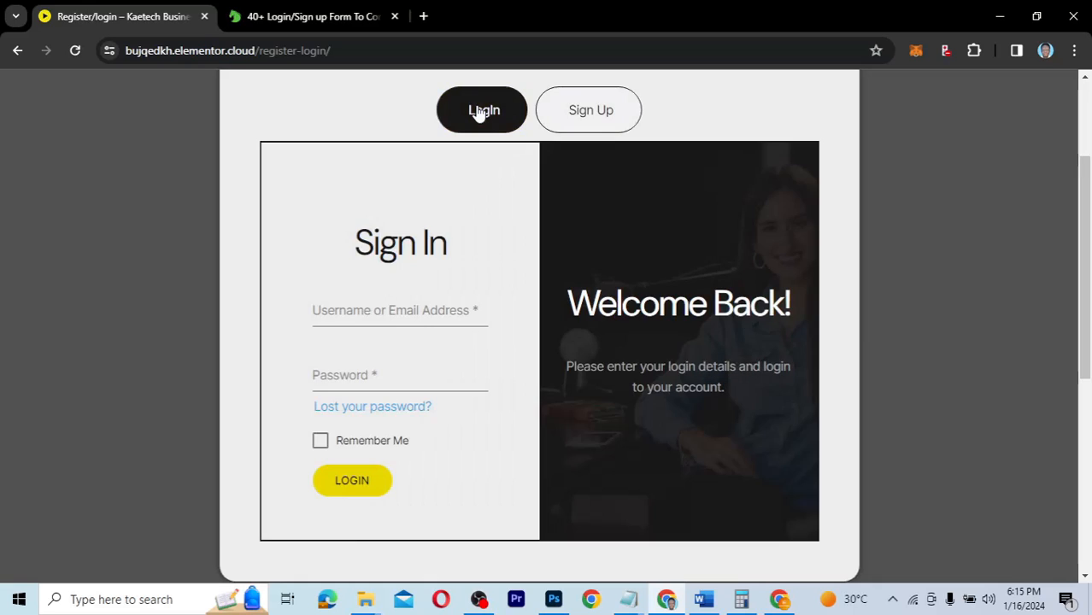
left_click(604, 116)
left_click(491, 101)
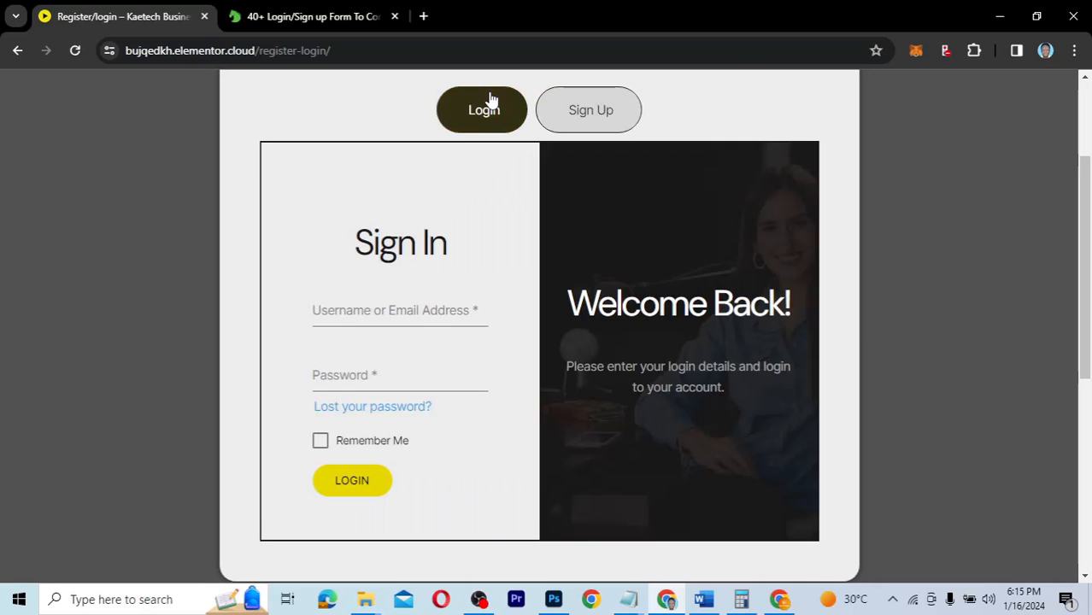
left_click(590, 112)
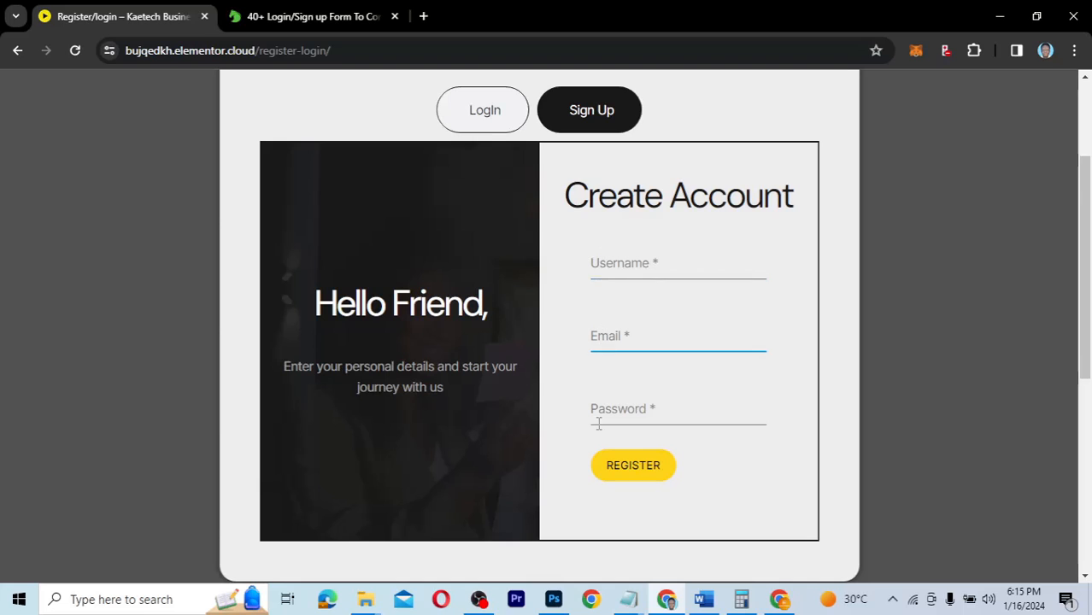
left_click(472, 101)
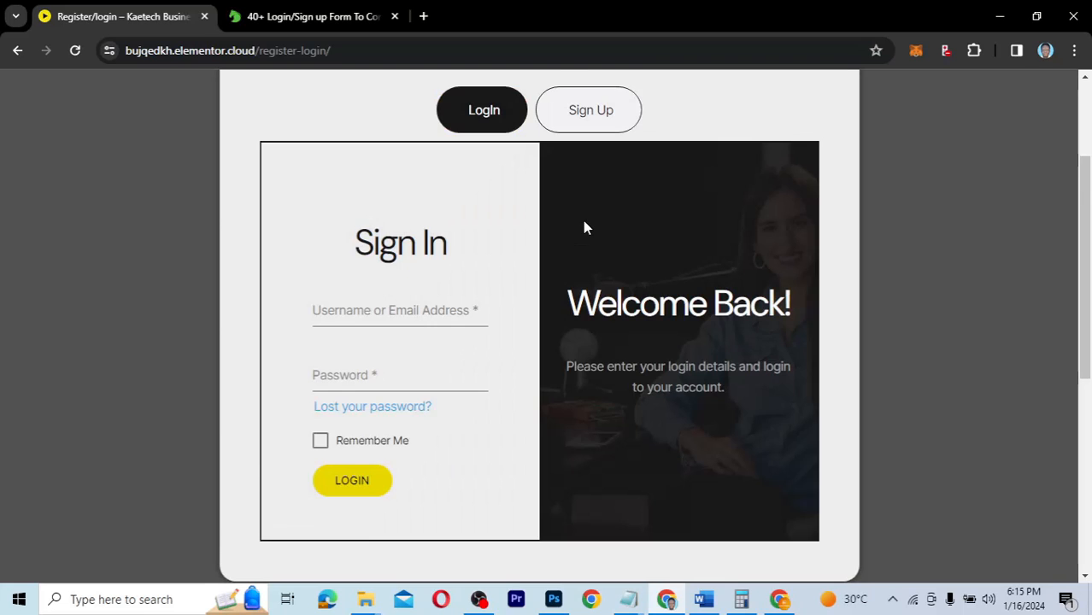
- Sign in to the site with the username and account password, and dismiss the browser's offer to save the password
left_click(366, 305)
left_click(376, 354)
left_click(361, 383)
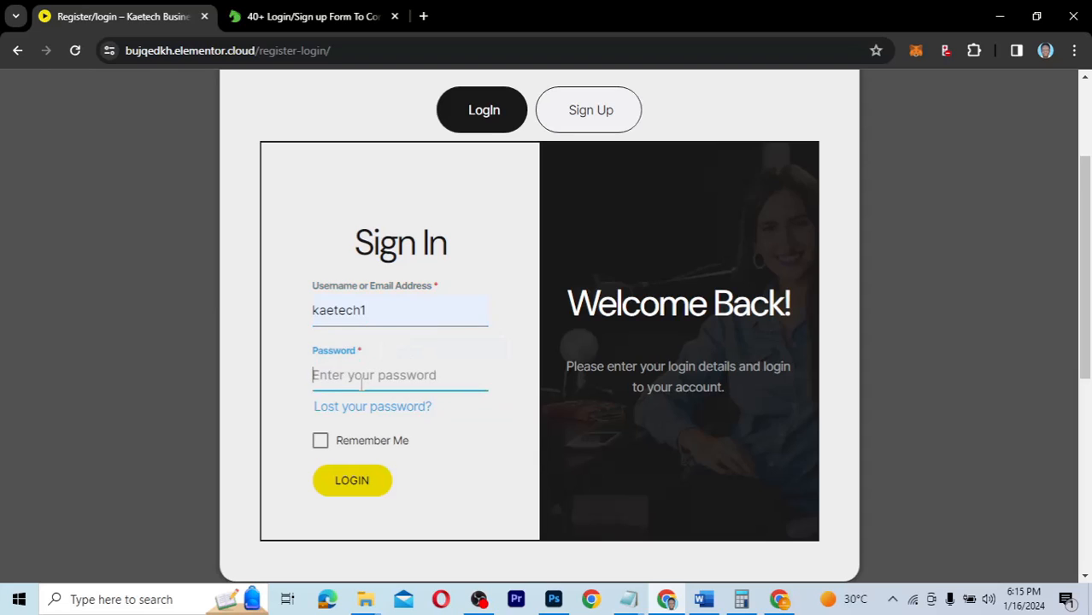
type("••••")
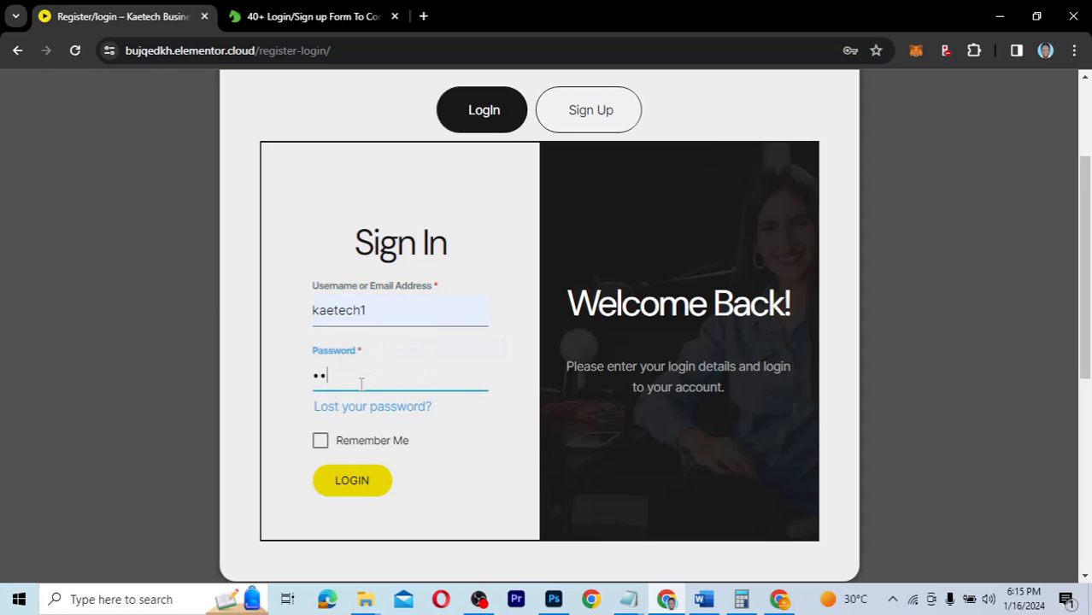
type("••••••••")
left_click(364, 483)
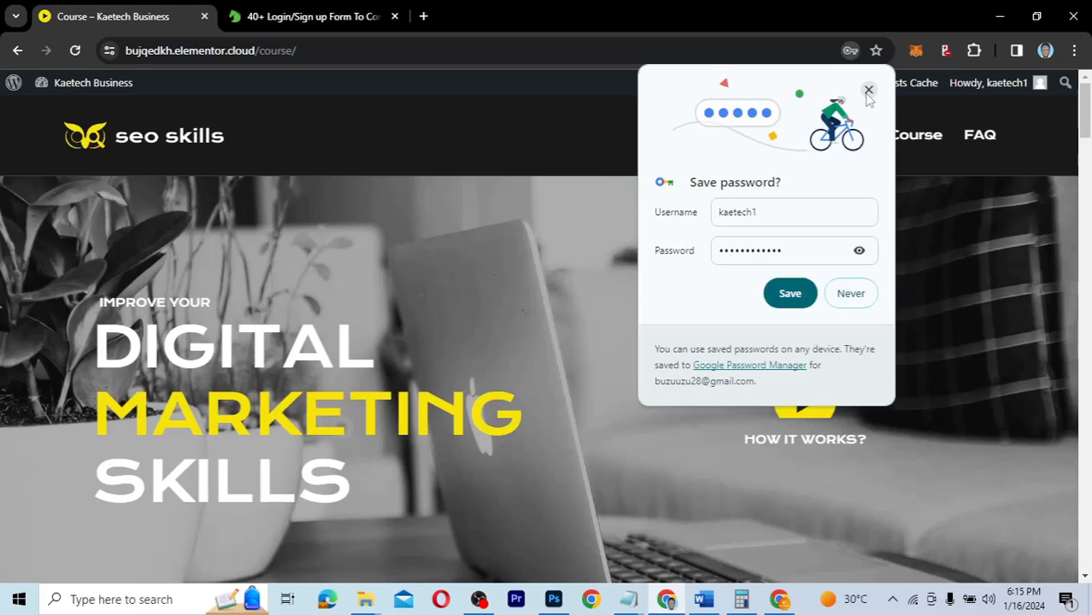
left_click(1027, 131)
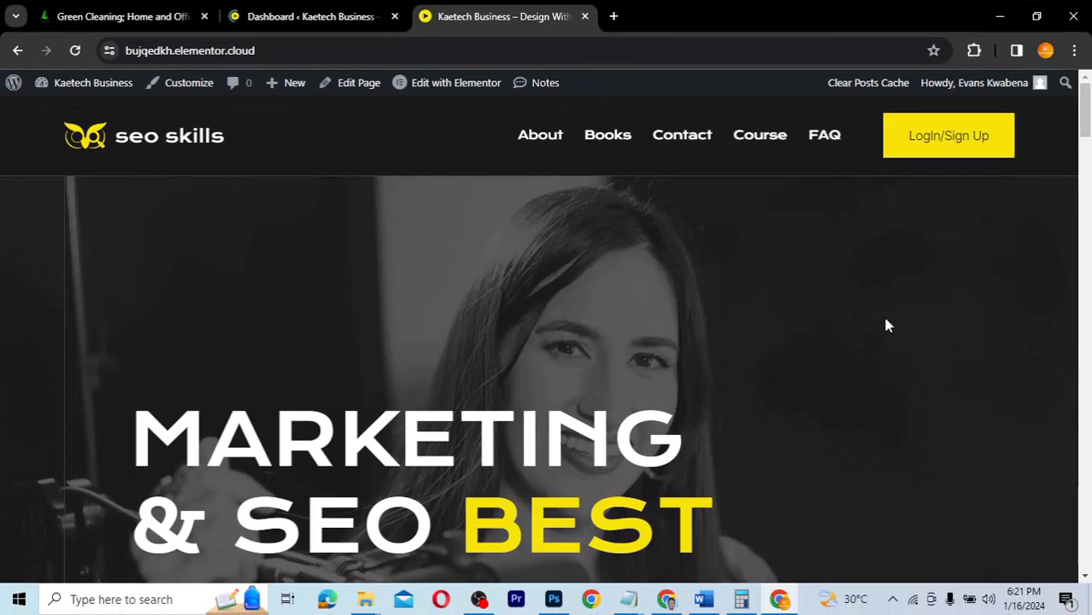
- Open the installed plugins list in the WordPress dashboard and review which plugins are present, including Elementor and Elementor Pro
mouse_move(1084, 124)
left_mouse_down()
mouse_move(1084, 181)
mouse_move(1083, 107)
left_mouse_up()
left_click(314, 10)
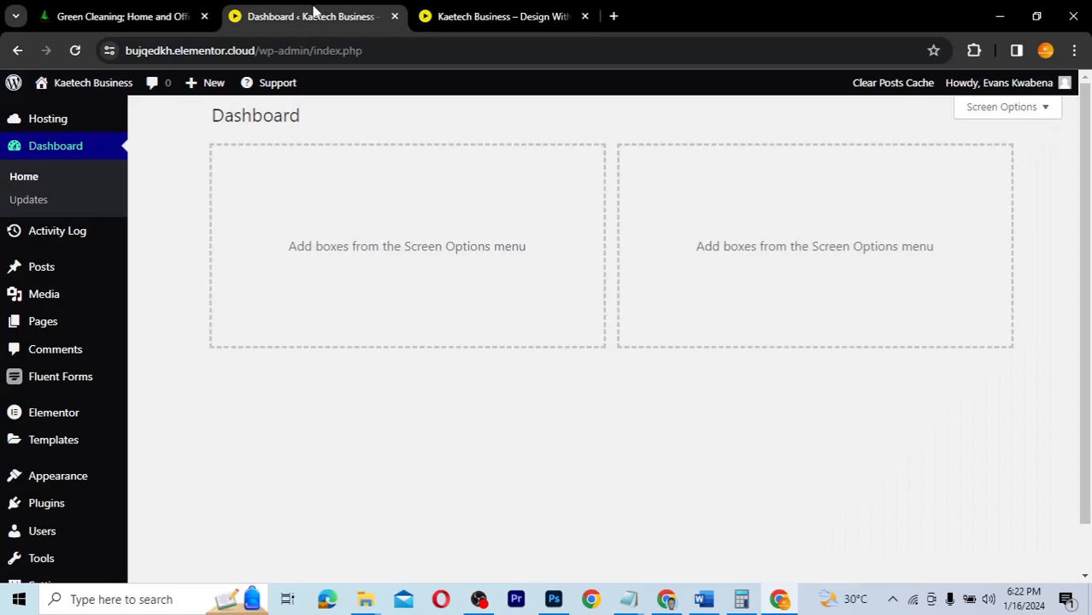
mouse_move(19, 503)
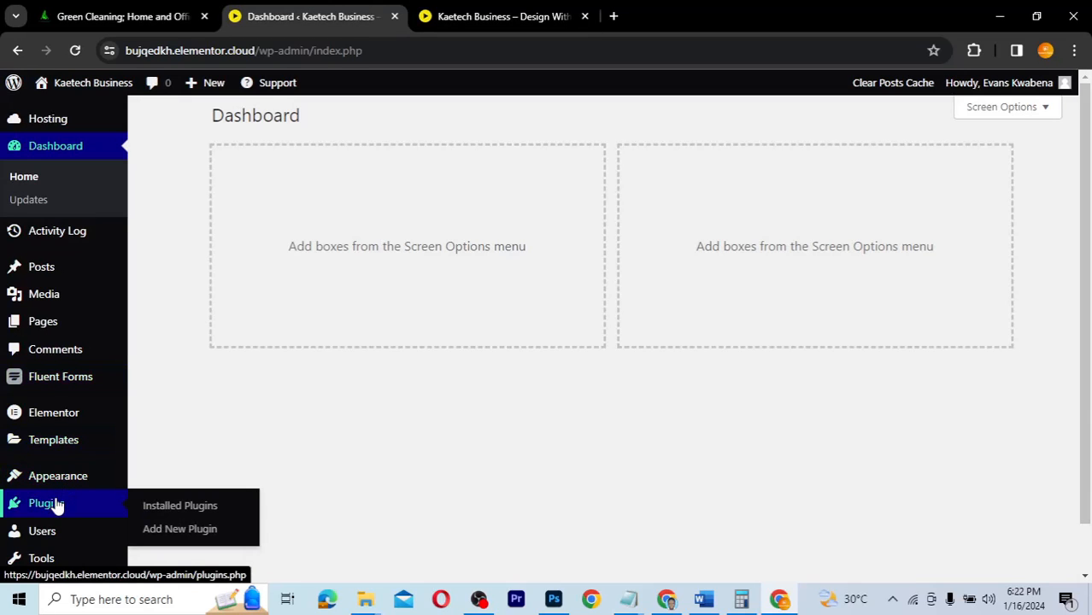
left_click(181, 506)
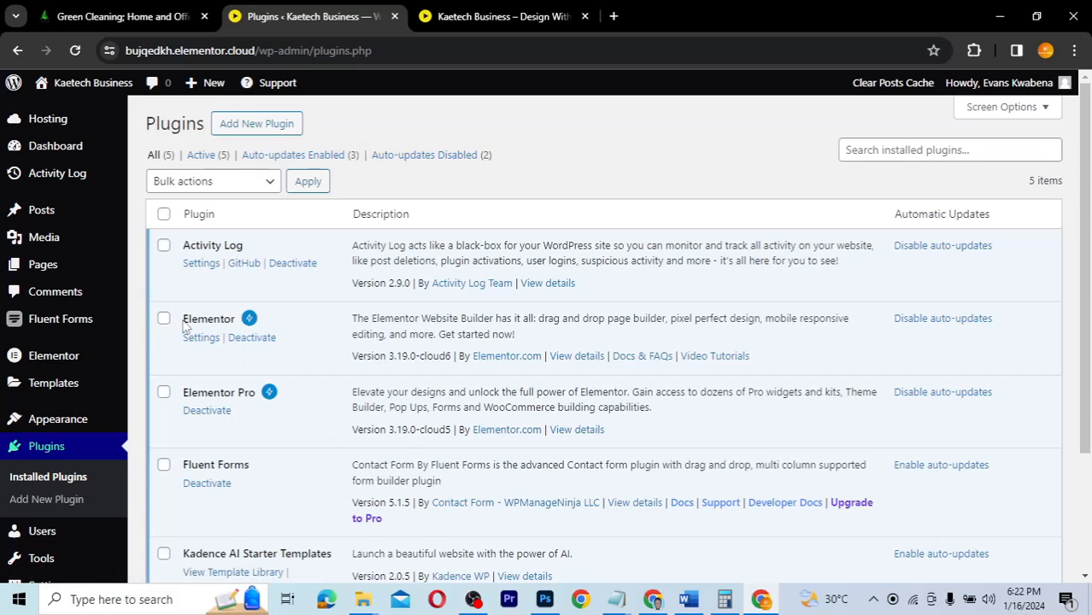
left_click_drag(184, 320, 240, 327)
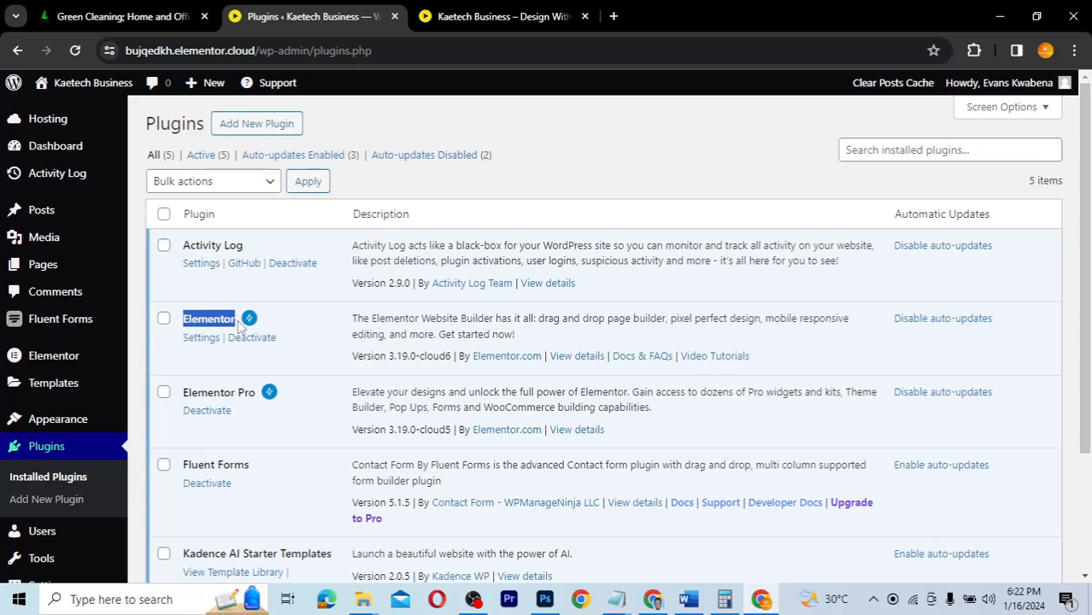
left_click(240, 327)
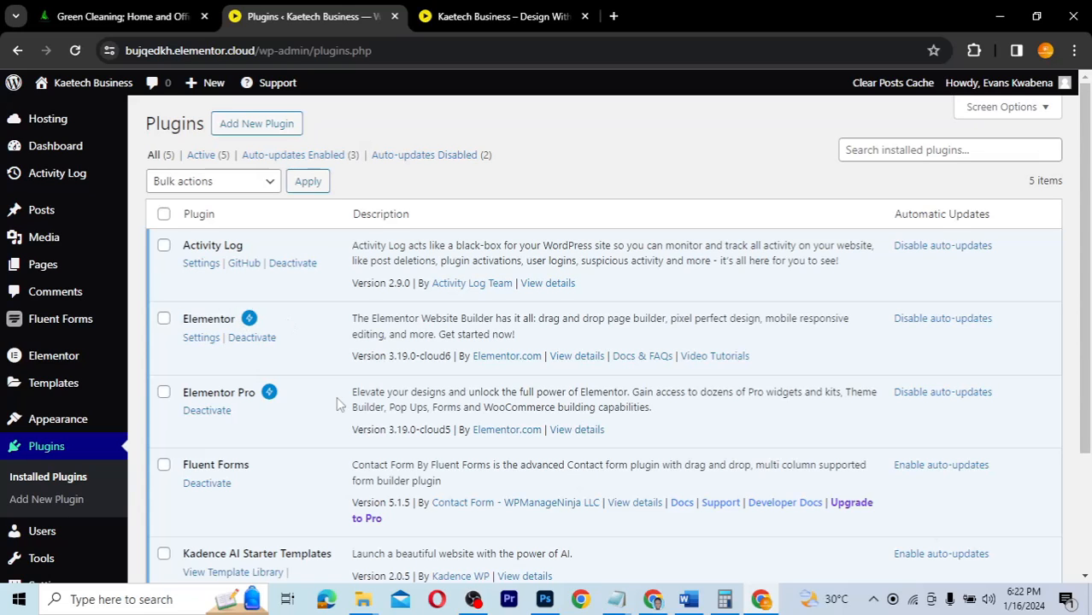
scroll(339, 403, "down", 3)
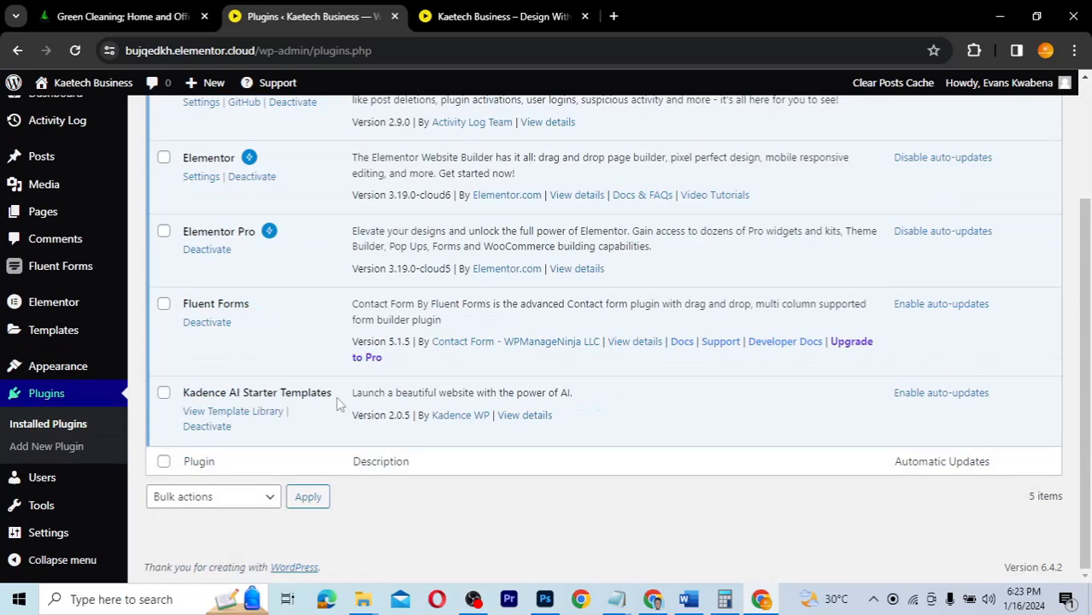
scroll(336, 397, "up", 3)
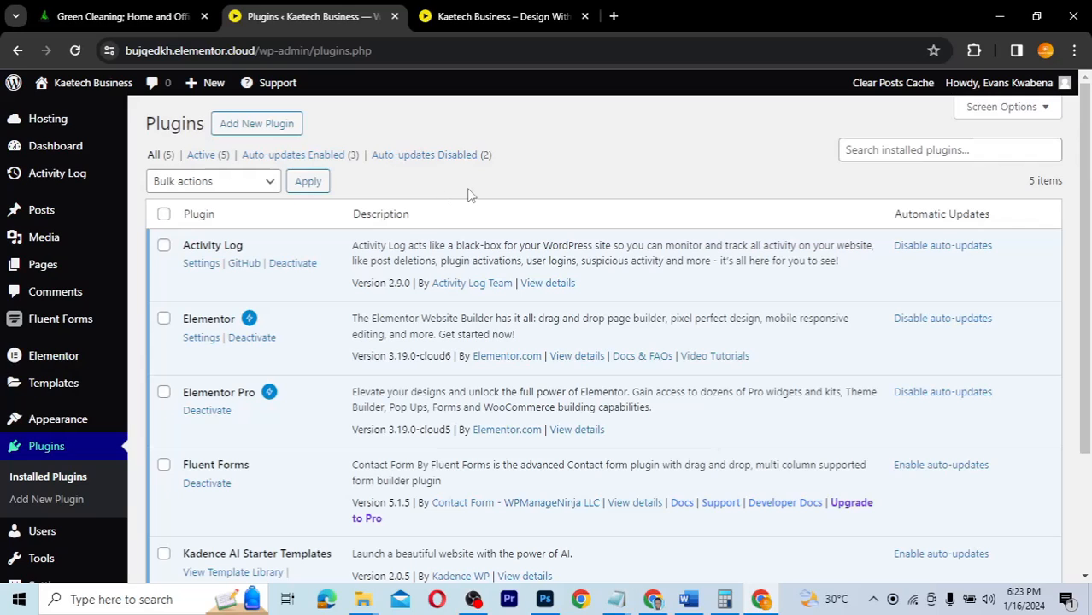
- Search the plugins available to add for "forminator"
left_click(276, 127)
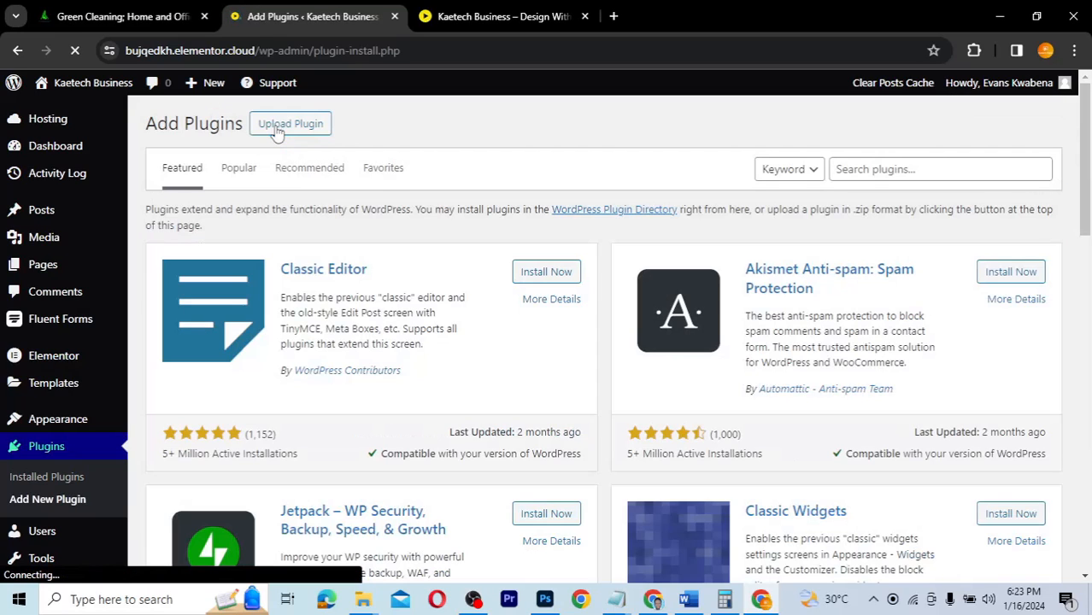
left_click(894, 169)
type("f")
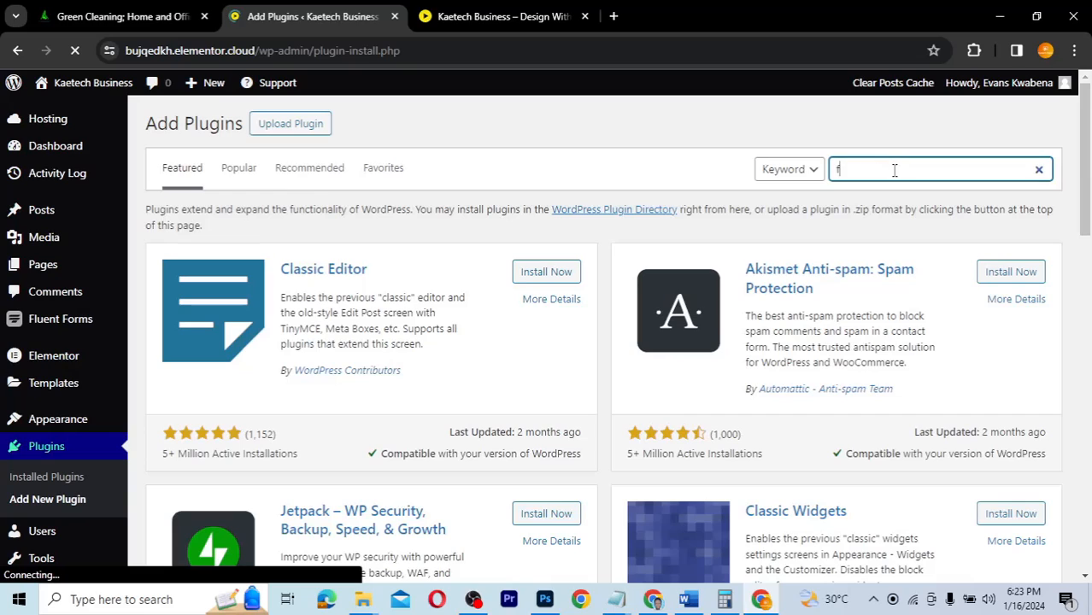
type("ormni")
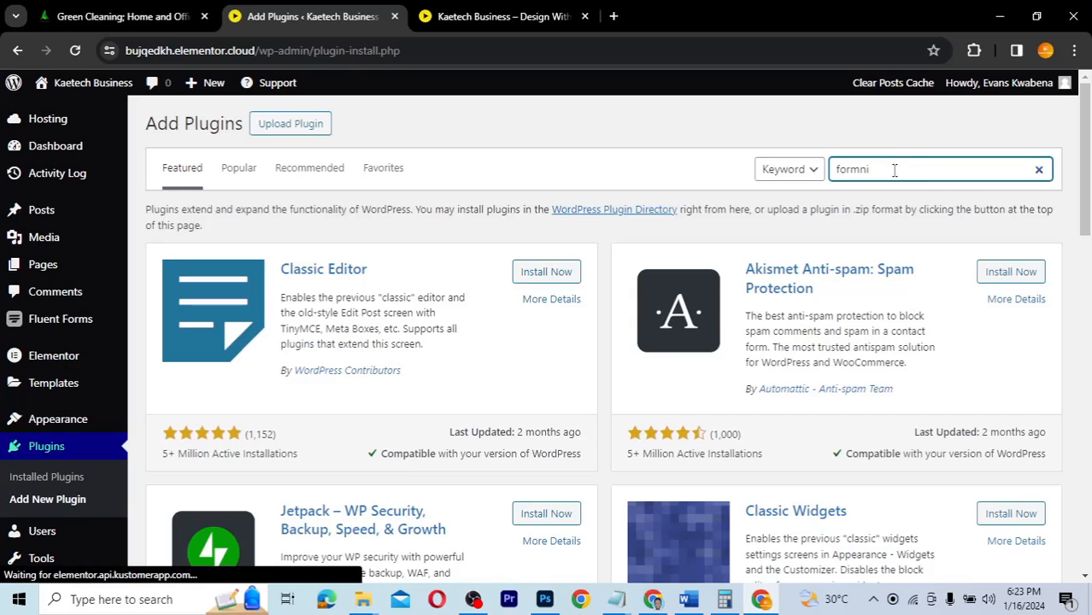
key("BackSpace")
key("BackSpace")
type("inator")
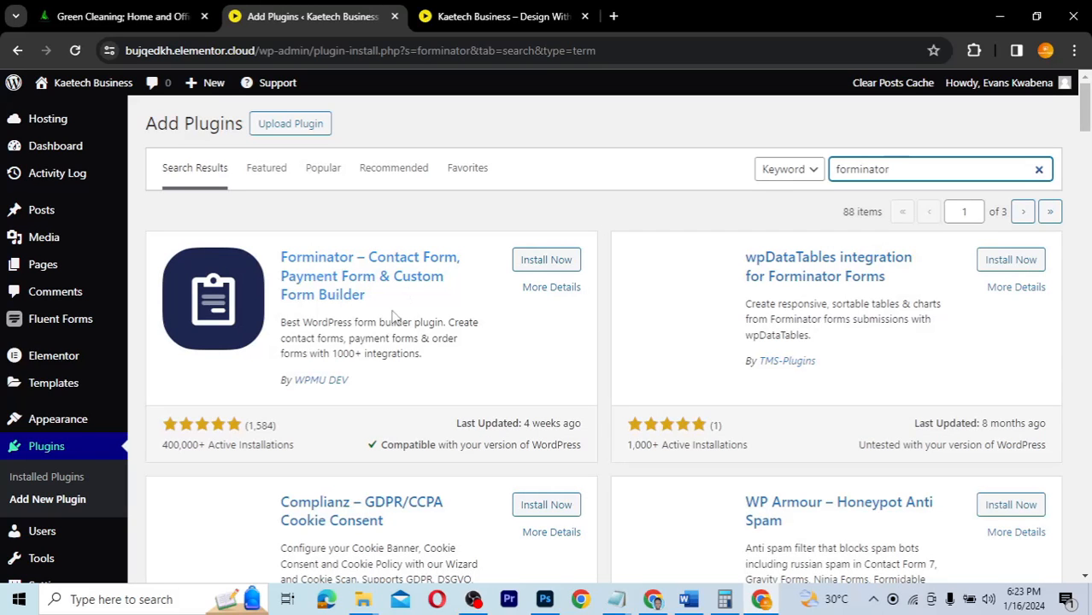
- Install the Forminator plugin by WPMU DEV and try to activate it
left_click(561, 264)
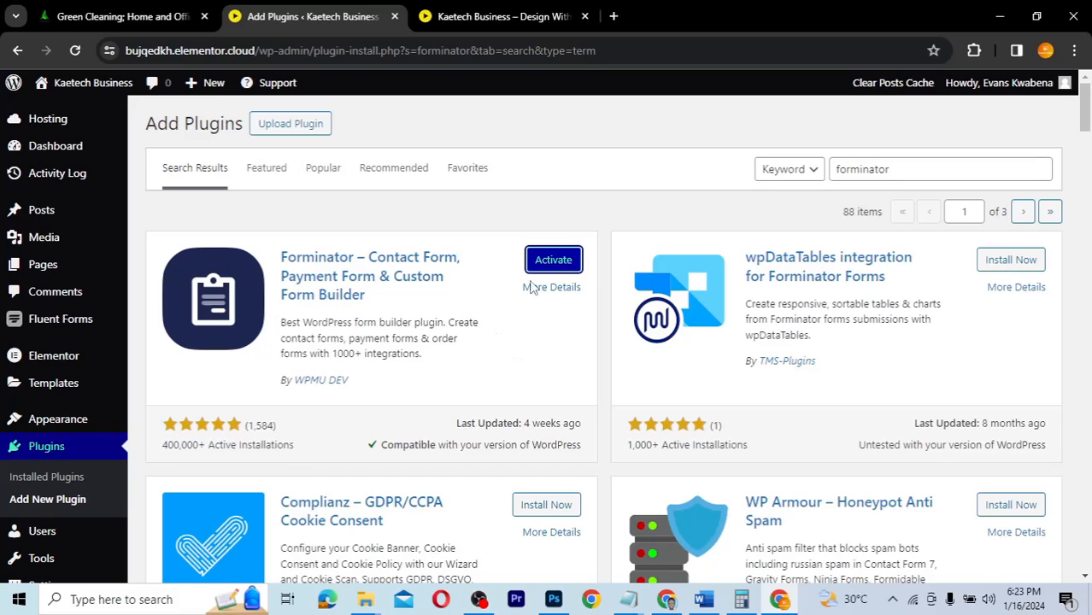
left_click(556, 261)
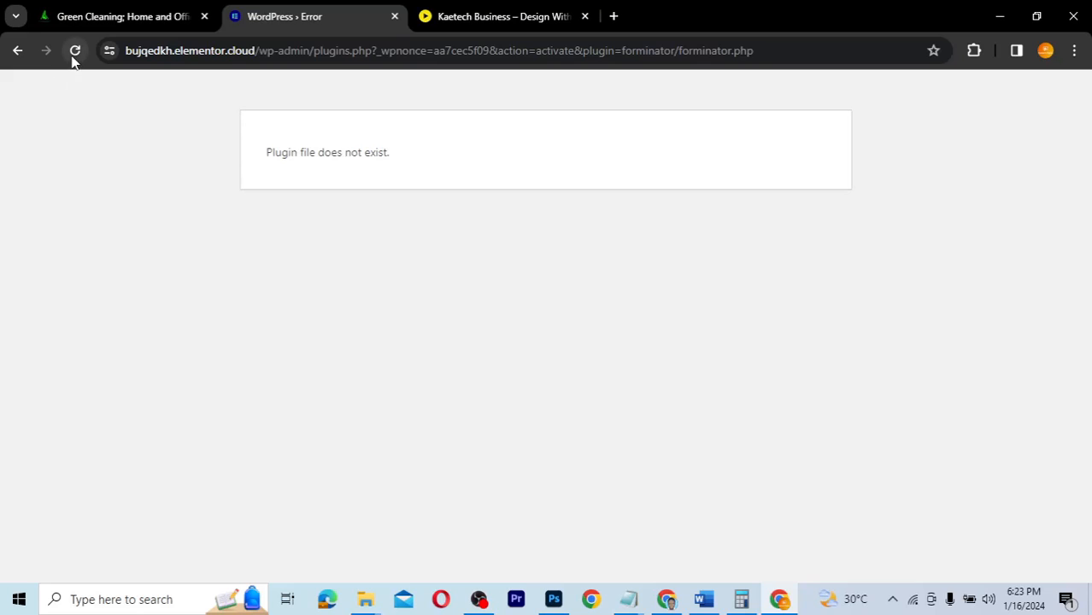
- Return to the WordPress dashboard at wp-admin/ and activate Forminator from the list of installed plugins
left_click_drag(761, 50, 315, 53)
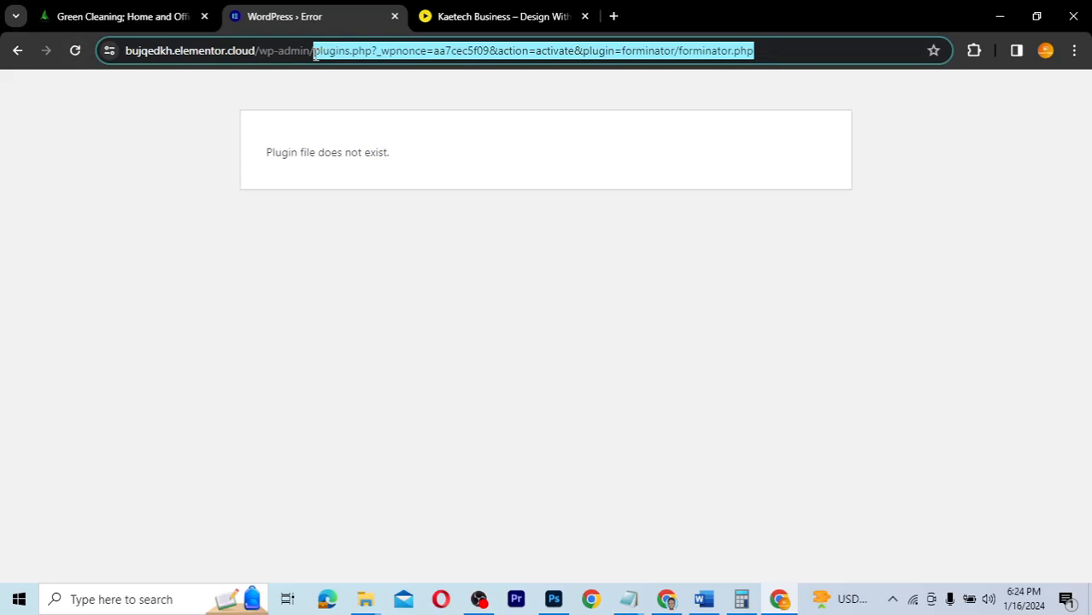
key("BackSpace")
key("Return")
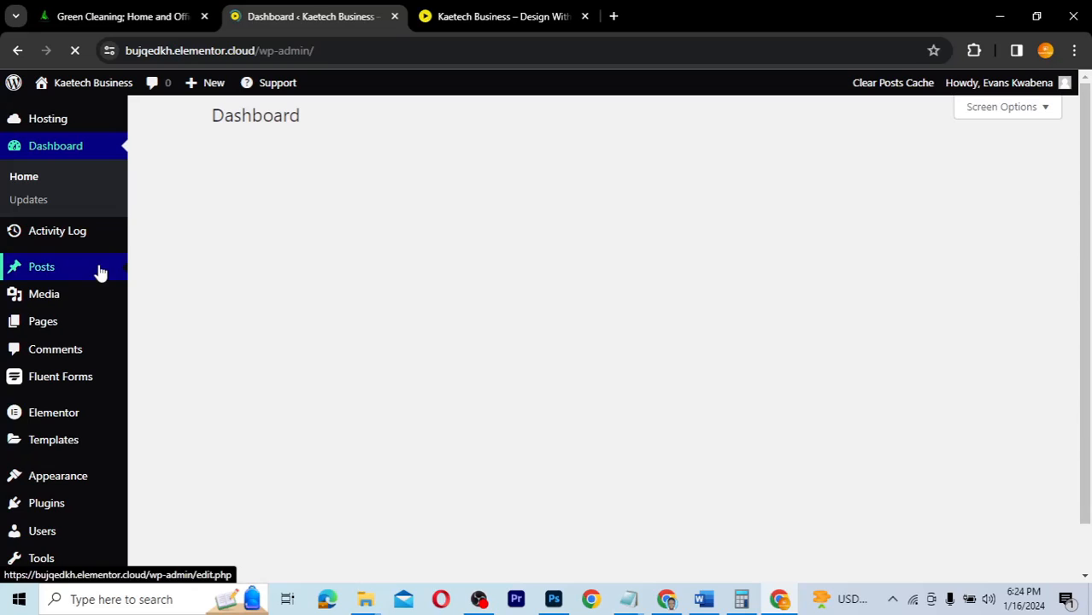
mouse_move(100, 512)
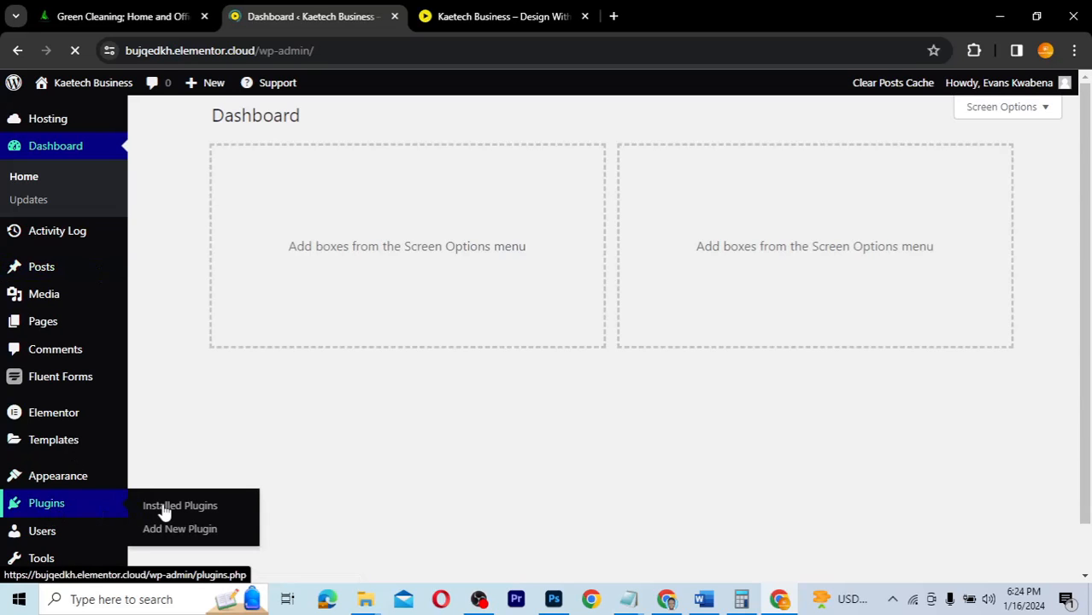
left_click(164, 511)
scroll(237, 161, "down", 3)
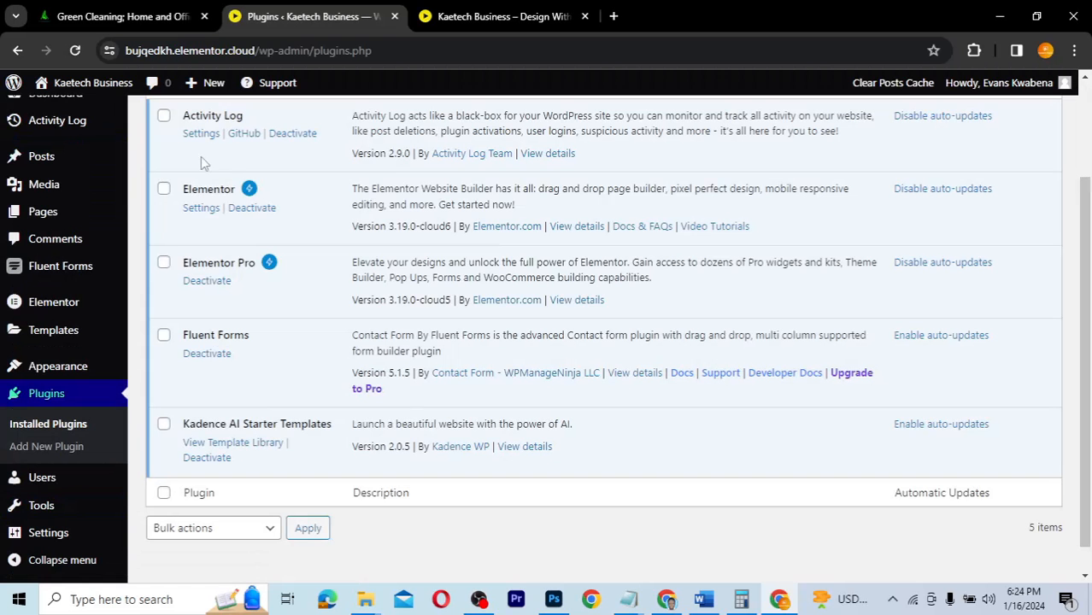
left_click(50, 425)
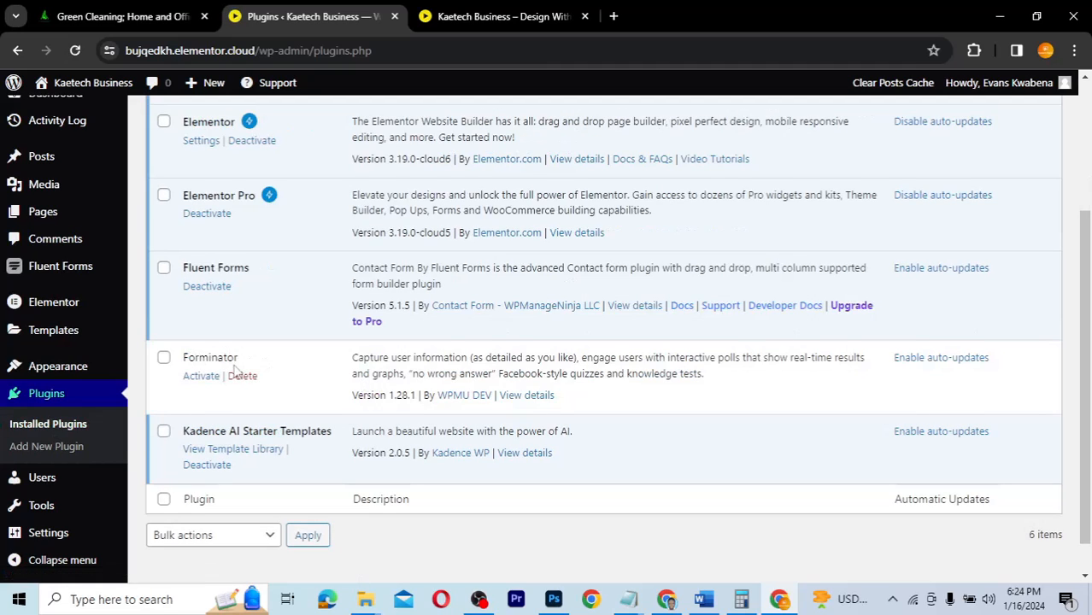
left_click(202, 377)
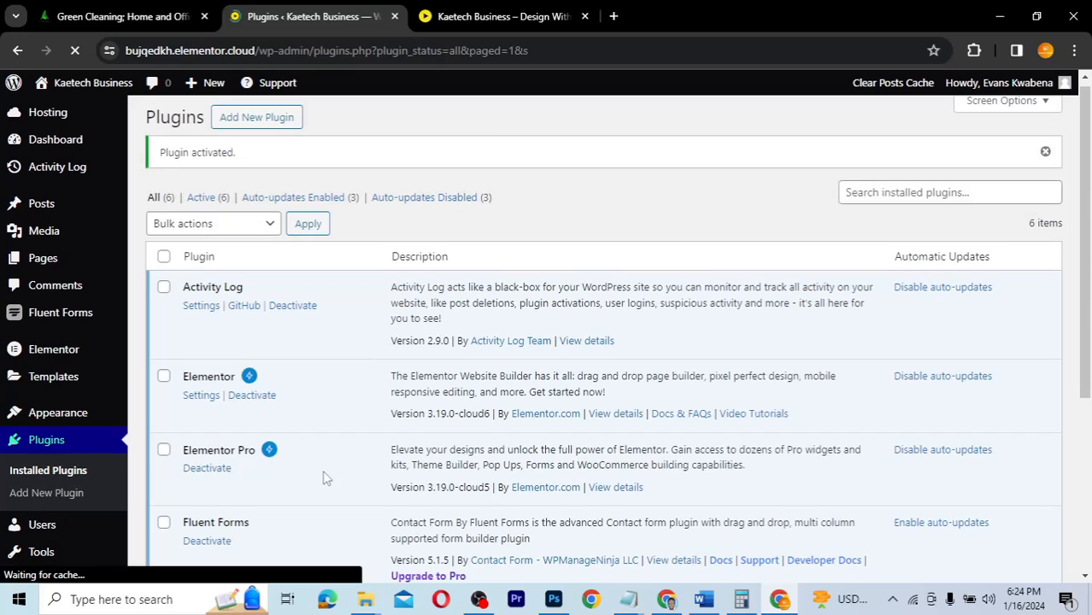
- Review the installed plugins list, checking the entries for Forminator, Elementor and Elementor Pro
scroll(325, 479, "down", 5)
scroll(325, 479, "up", 3)
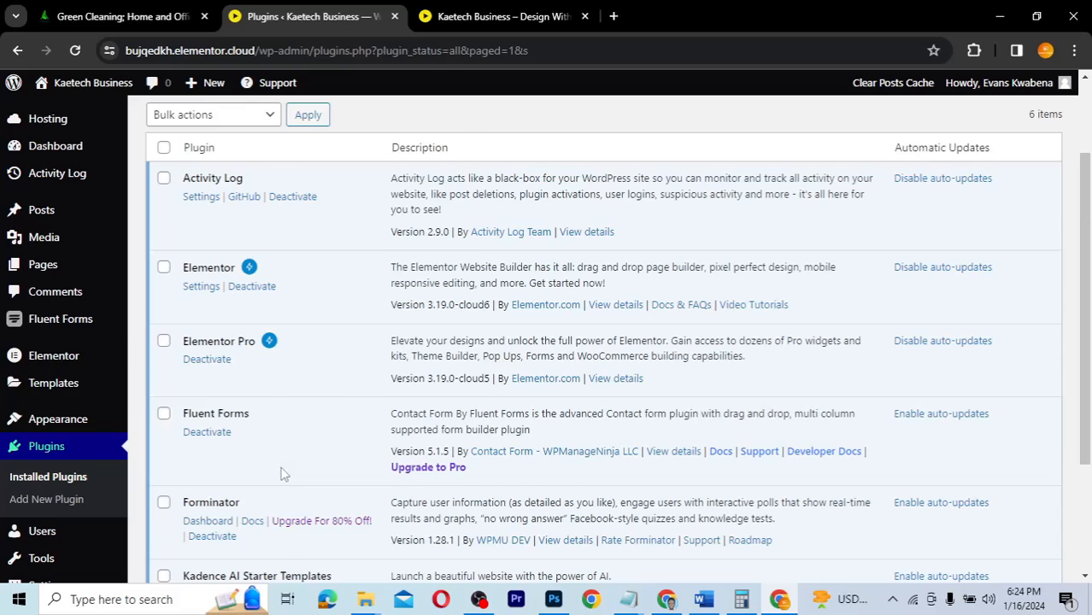
scroll(285, 474, "down", 3)
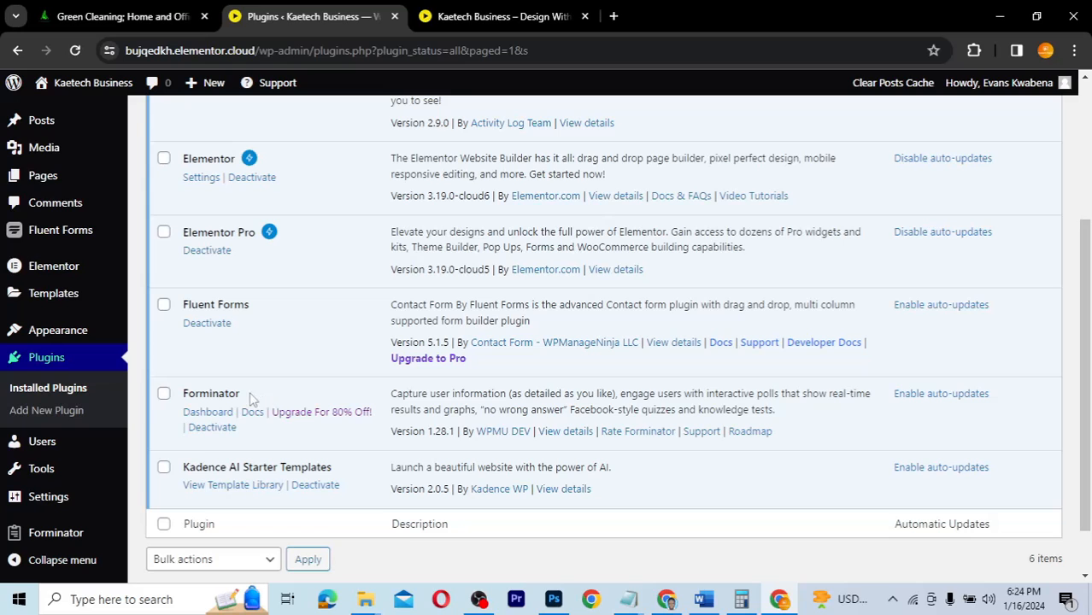
double_click(198, 394)
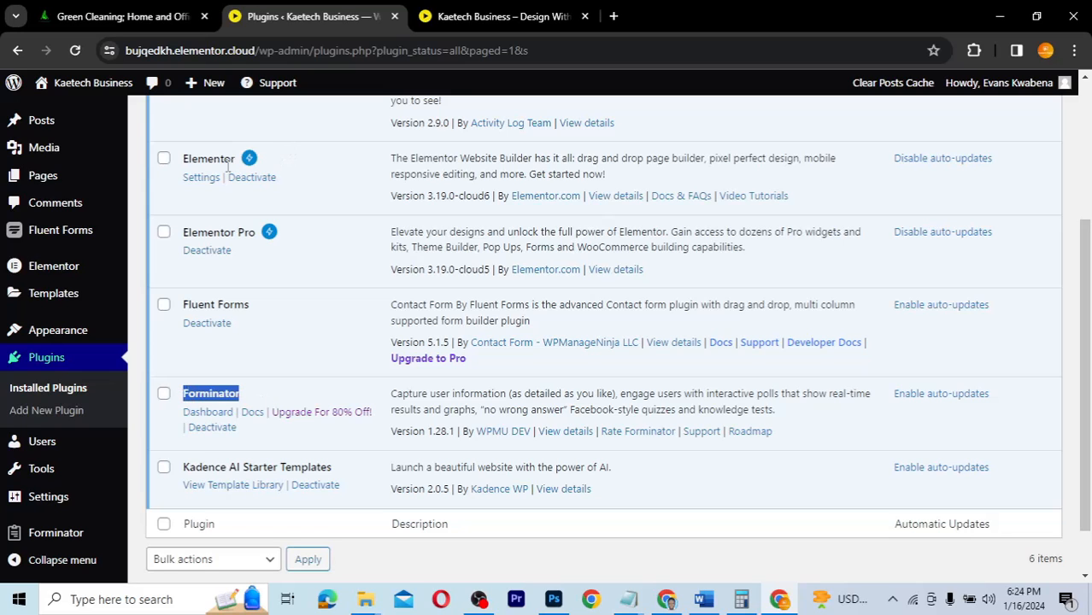
scroll(320, 272, "up", 1)
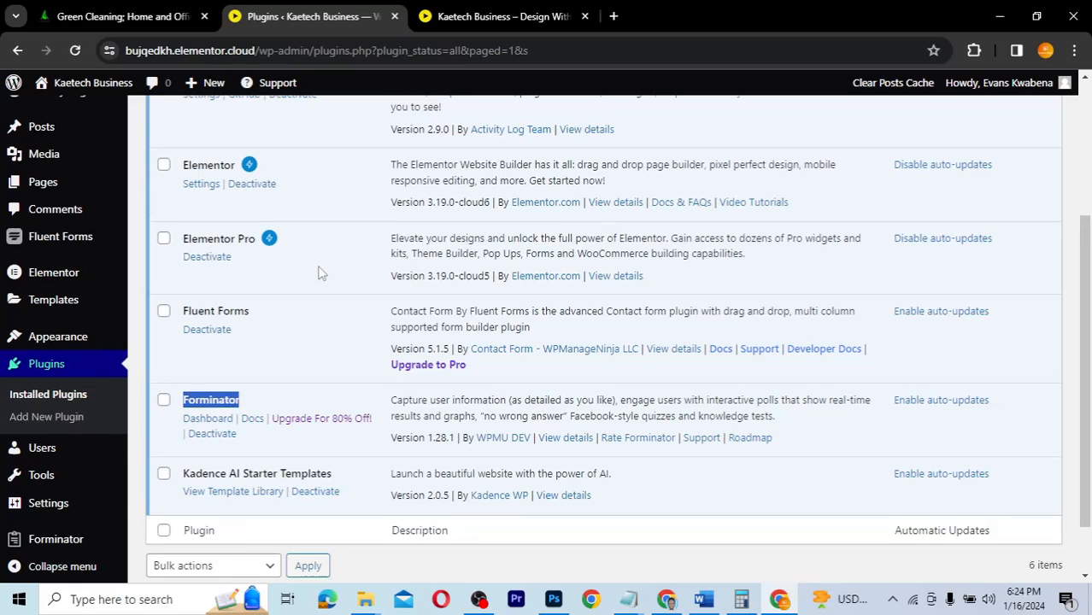
scroll(261, 257, "up", 1)
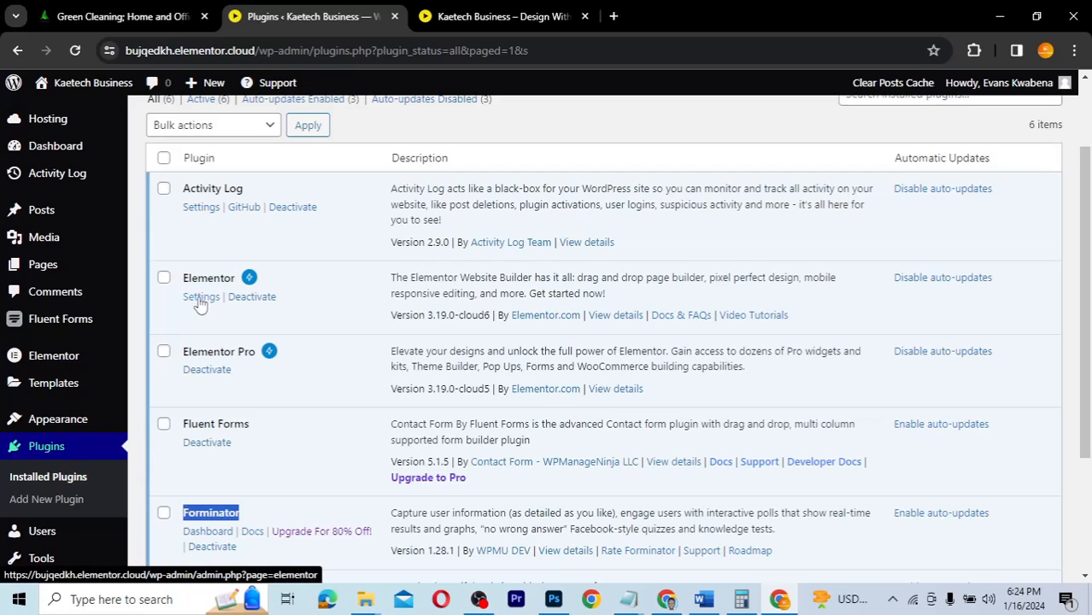
- Open the Features section of Elementor's settings and set the Grid Container experiment to Active
left_click(202, 299)
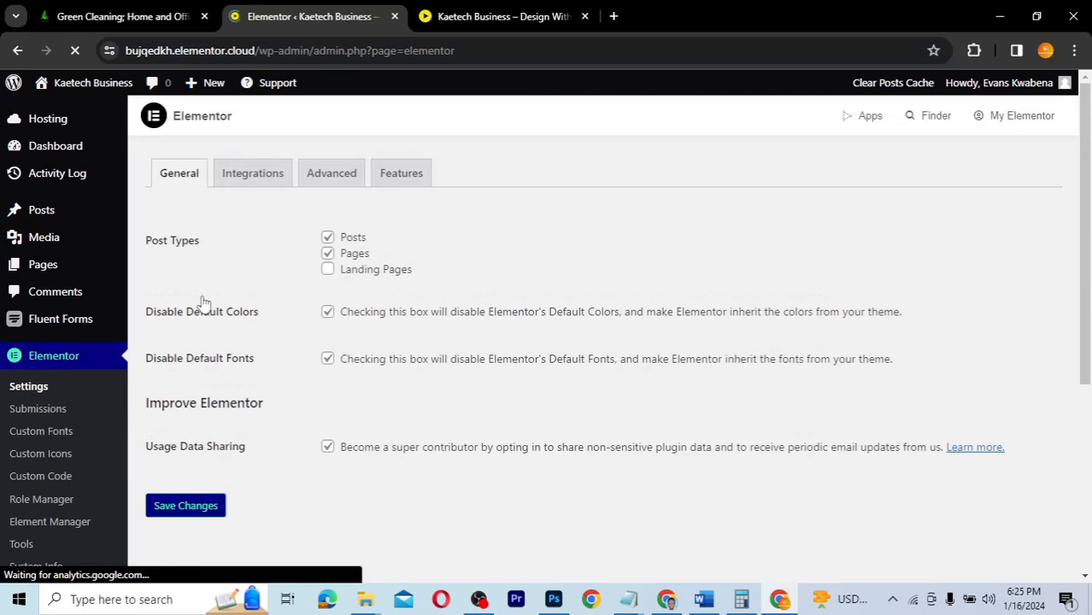
left_click(404, 175)
scroll(482, 357, "down", 3)
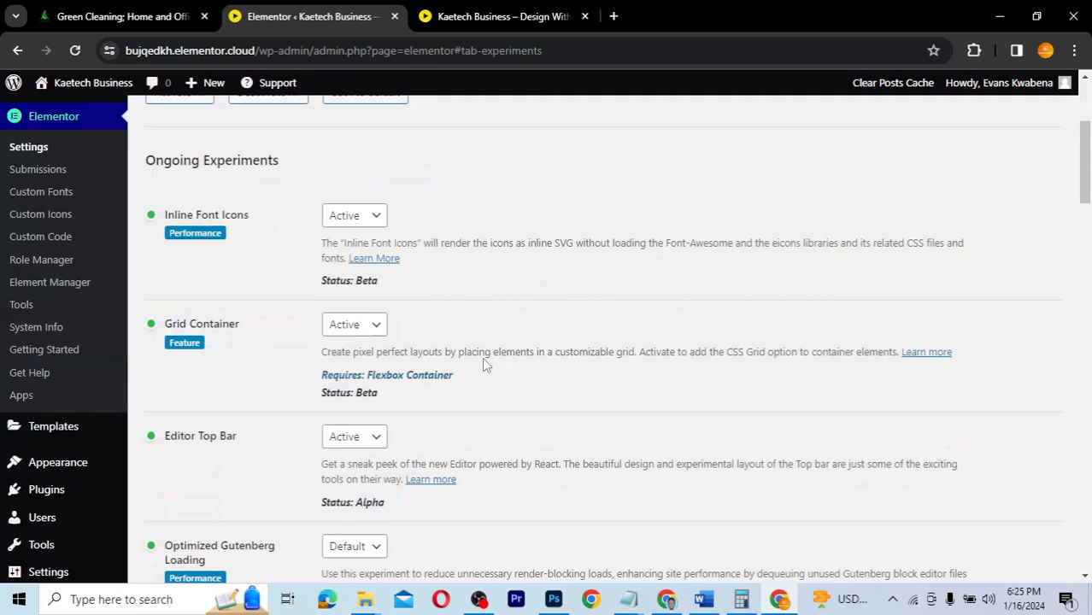
scroll(482, 357, "down", 1)
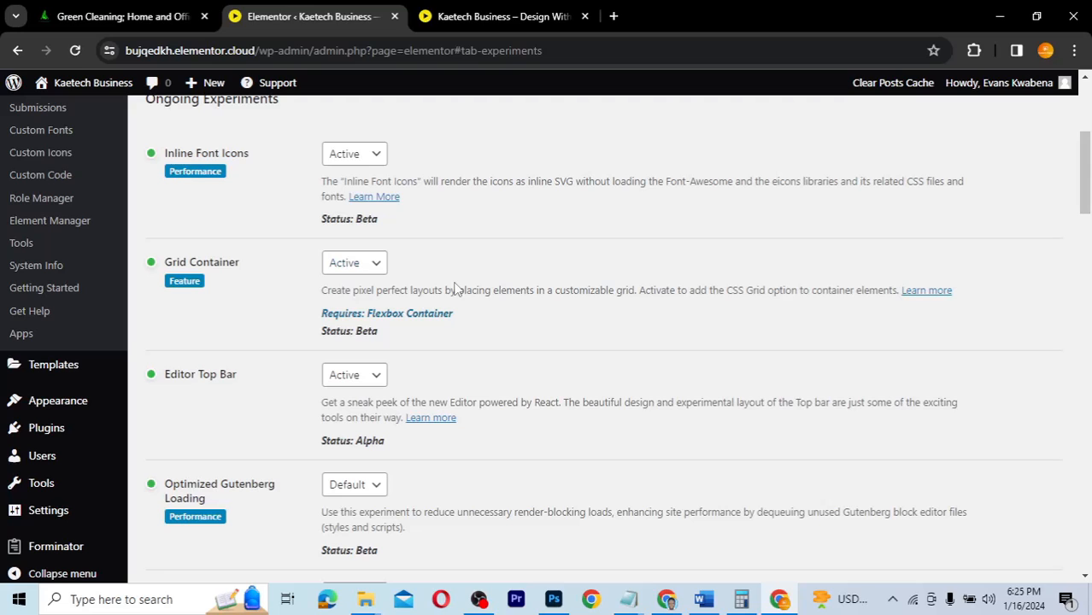
scroll(460, 356, "down", 1)
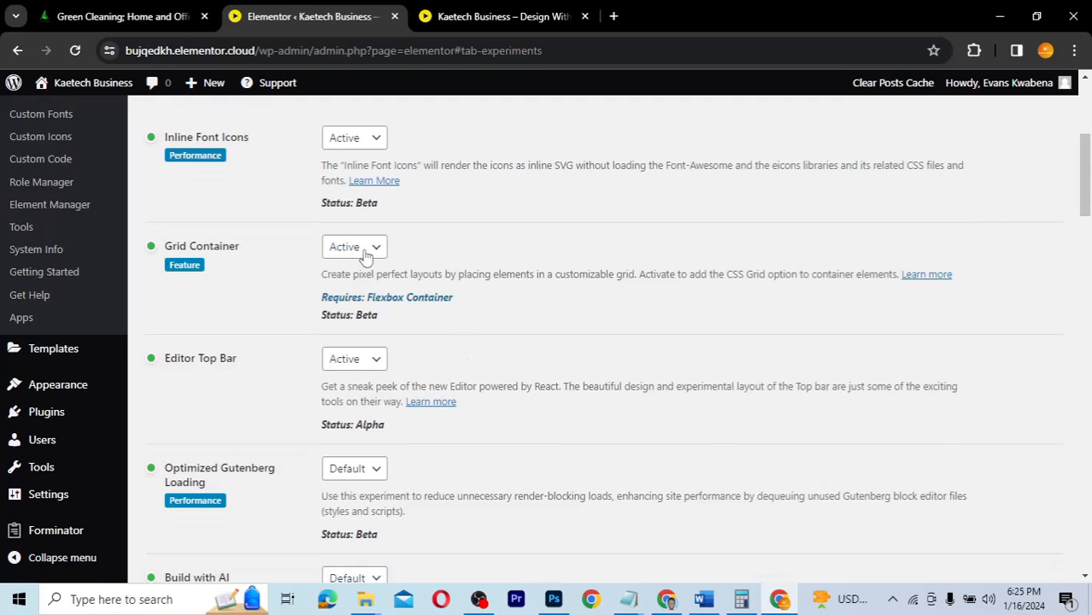
left_click(364, 253)
left_click(361, 269)
left_click(354, 247)
left_click(357, 283)
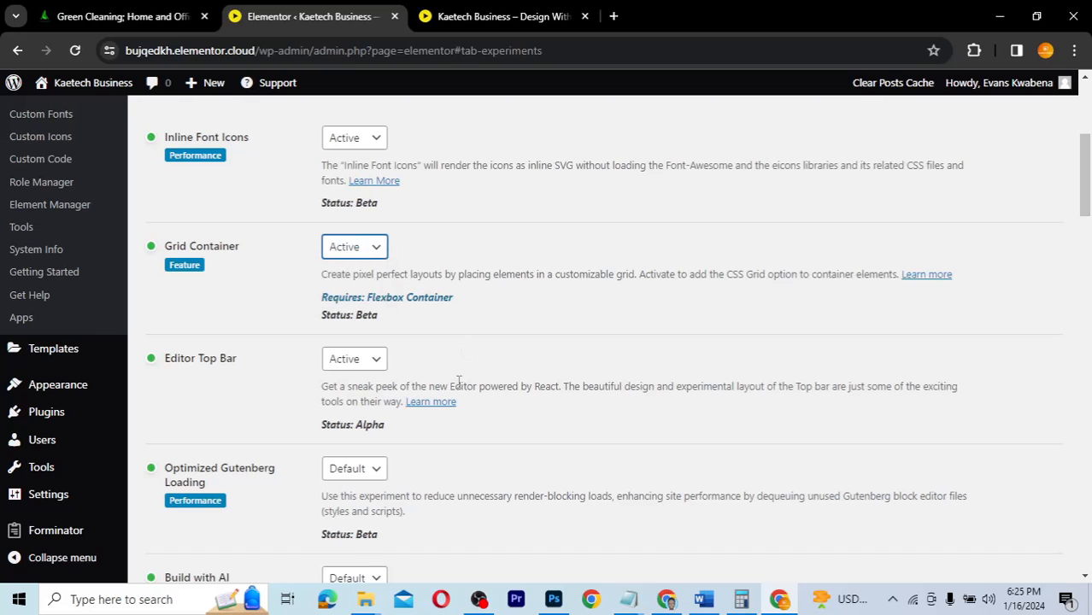
- Set the Nested Elements experiment to Active, trying the Default option along the way
scroll(458, 382, "down", 5)
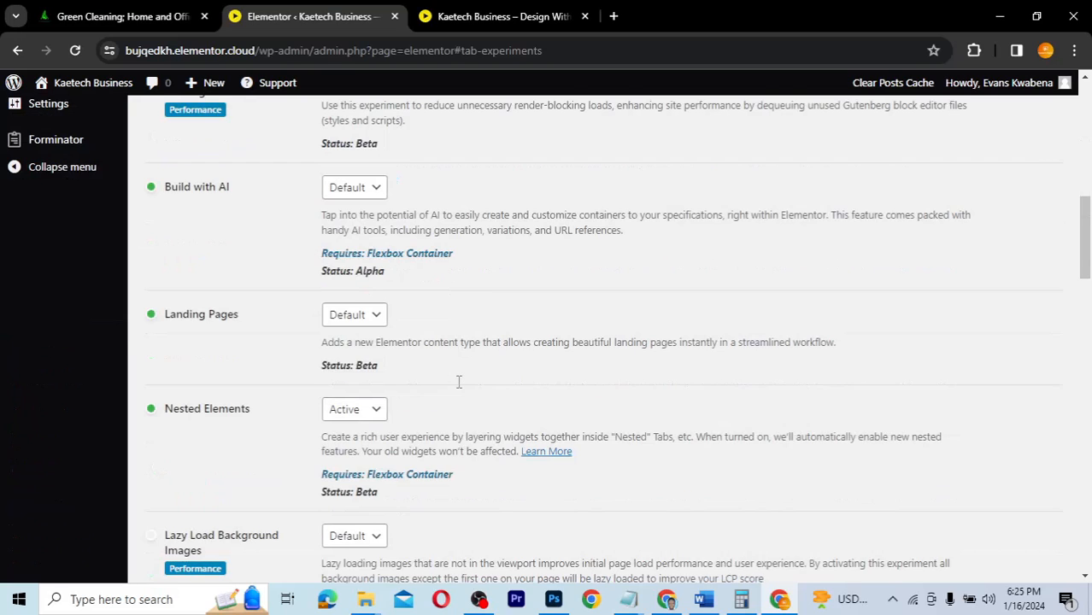
scroll(456, 382, "down", 1)
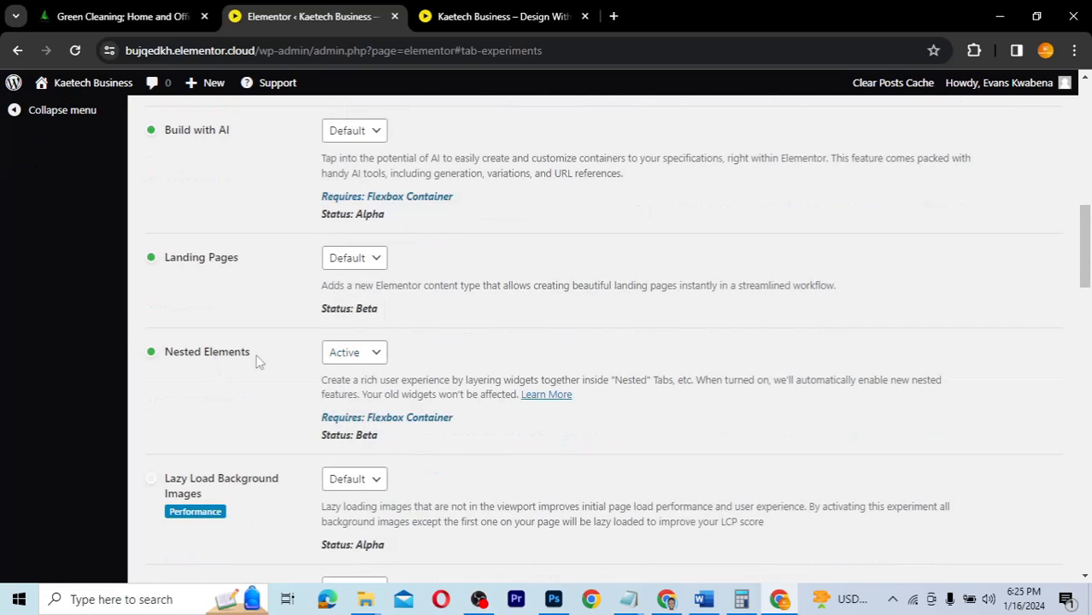
left_click(364, 354)
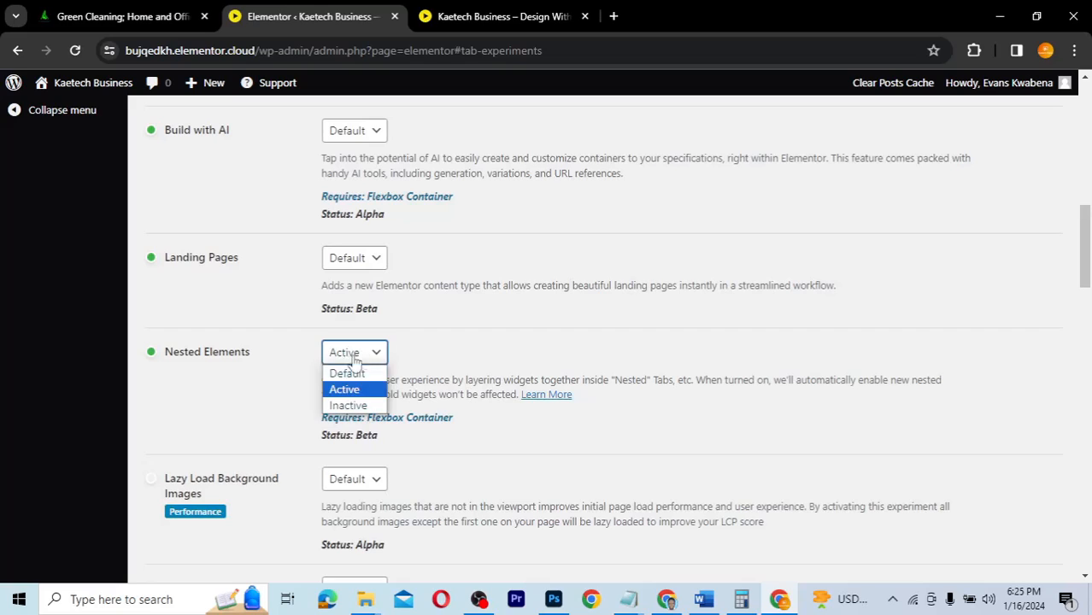
left_click(349, 398)
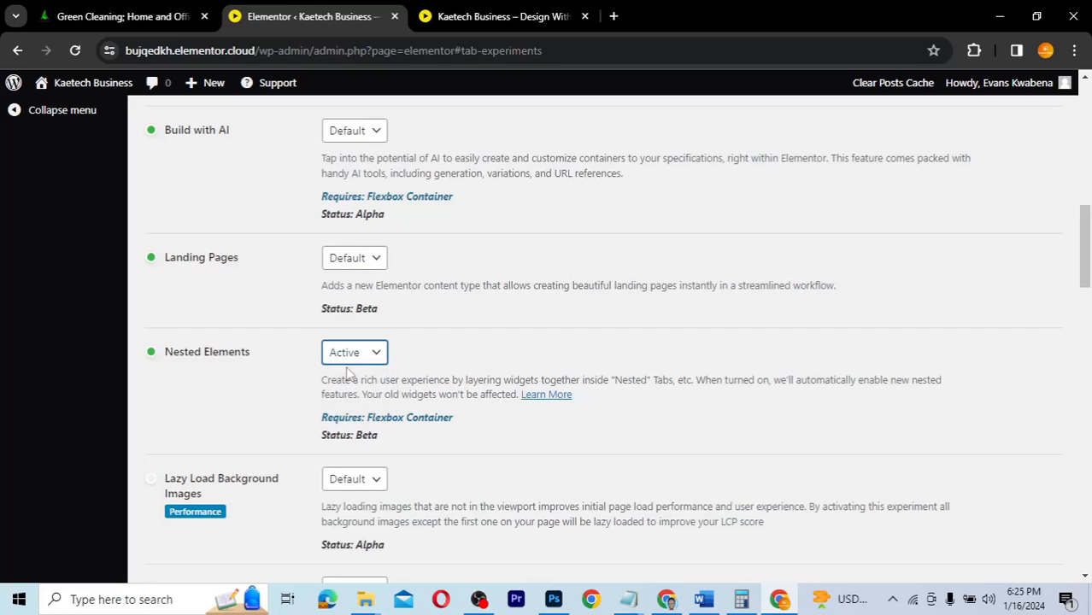
left_click(359, 353)
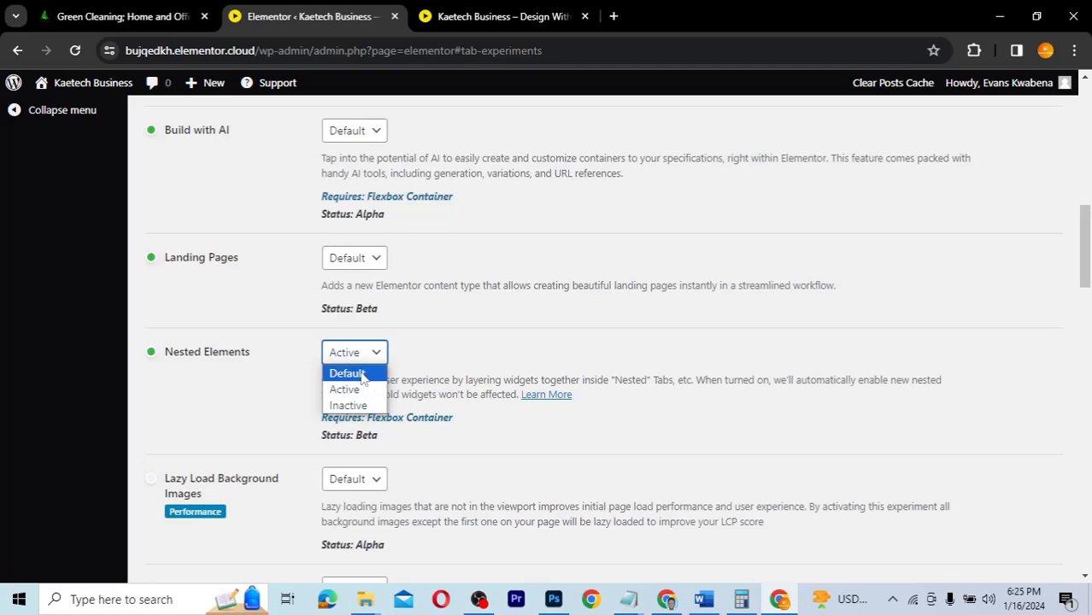
left_click(357, 373)
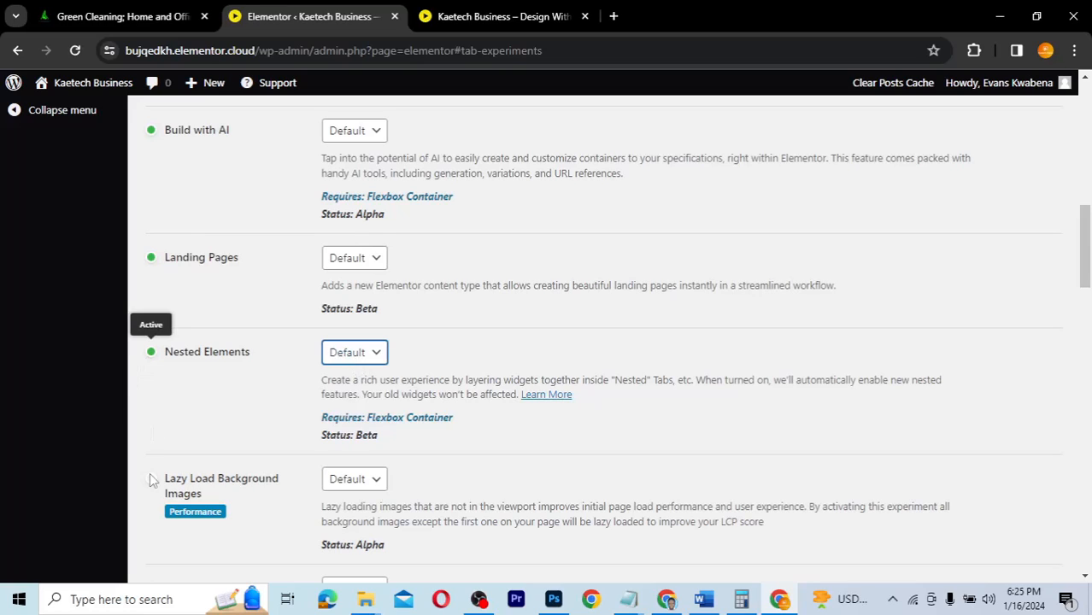
left_click(357, 353)
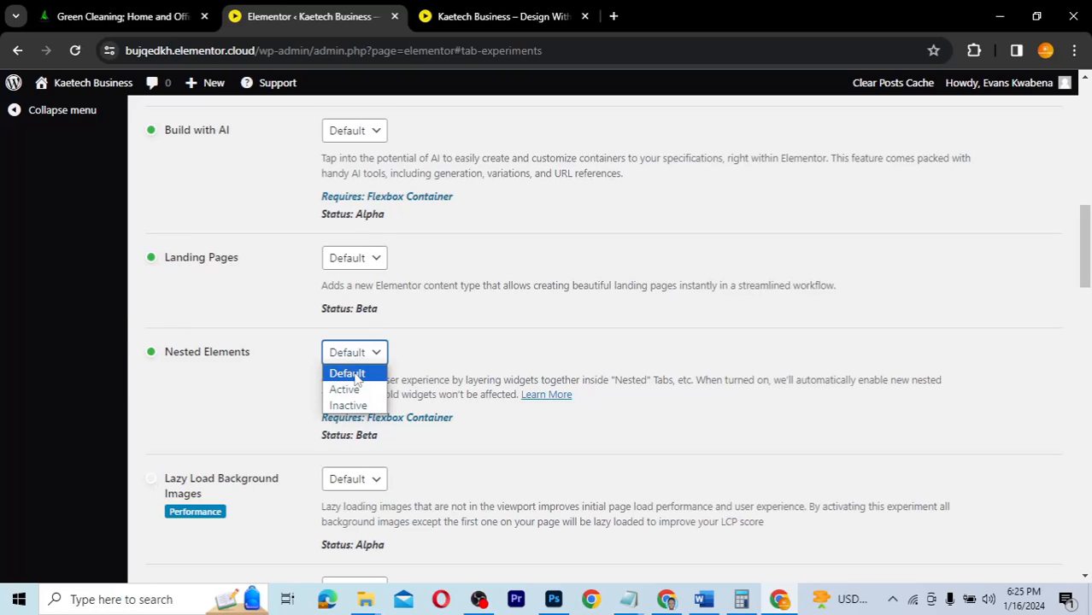
left_click(352, 388)
- Check the Flexbox Container setting among the stable features and save the Elementor feature changes
scroll(430, 447, "down", 15)
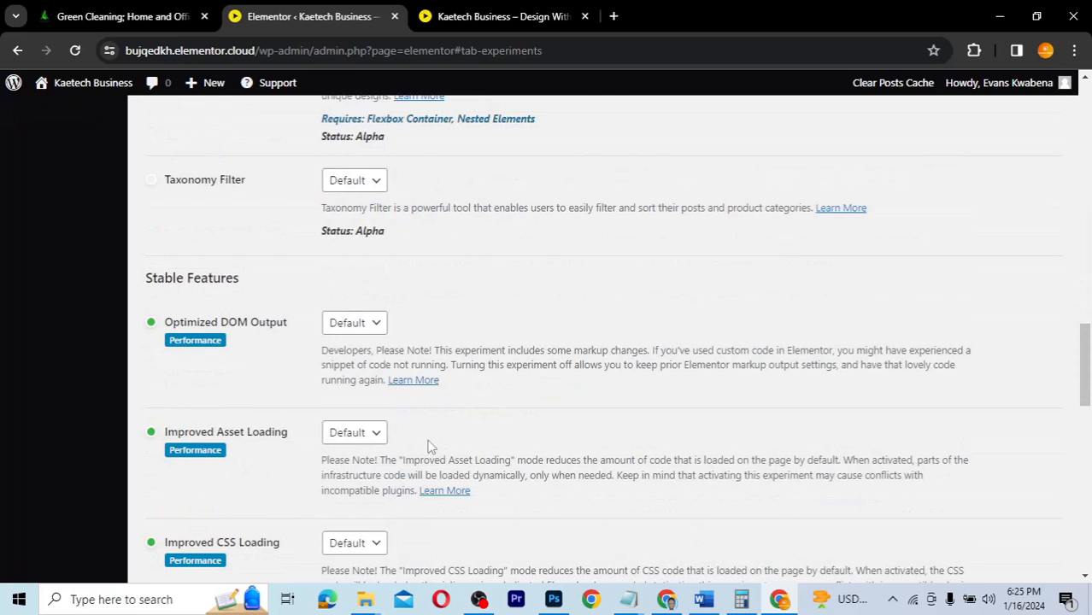
scroll(429, 446, "down", 10)
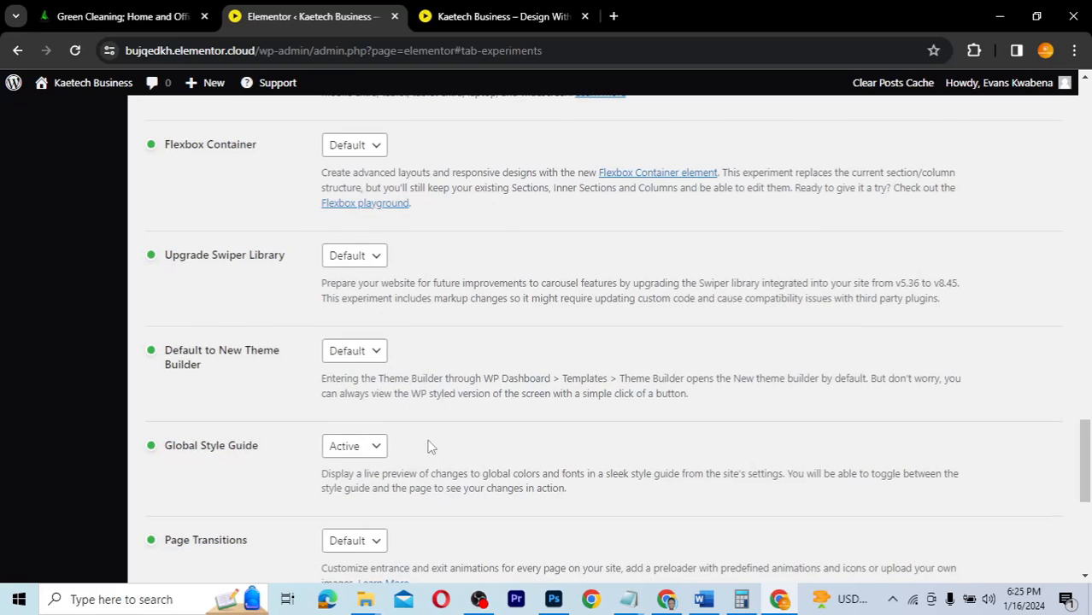
scroll(430, 446, "up", 5)
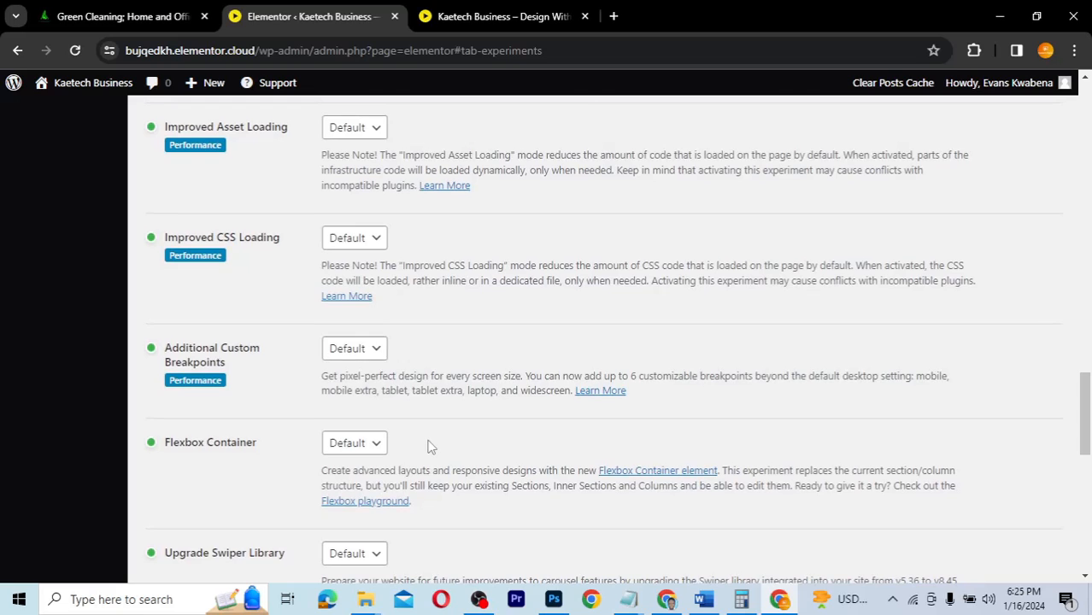
scroll(430, 446, "up", 3)
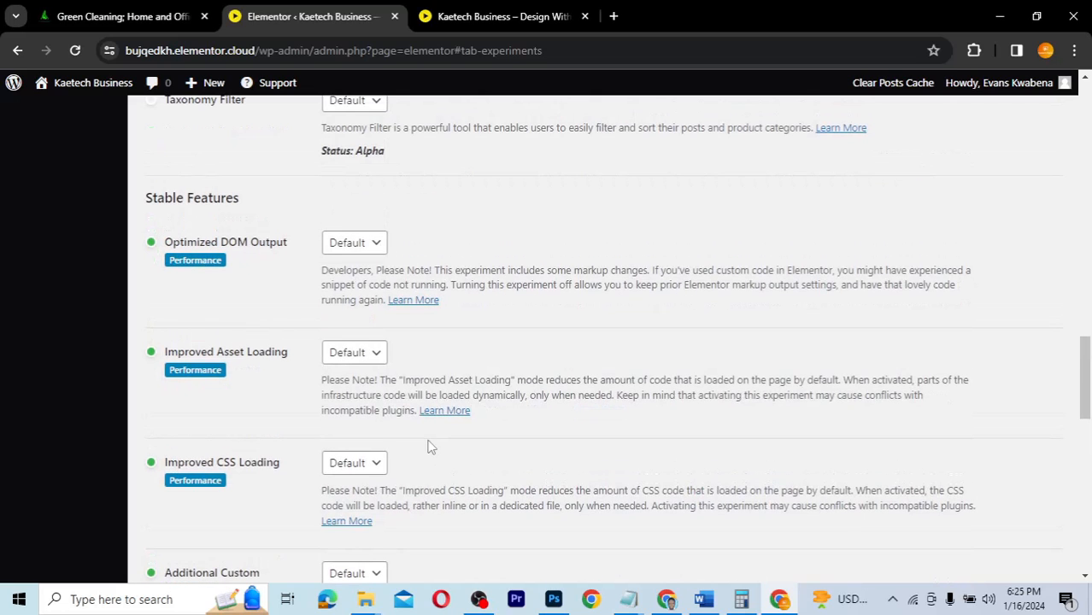
scroll(430, 447, "down", 3)
scroll(430, 446, "down", 2)
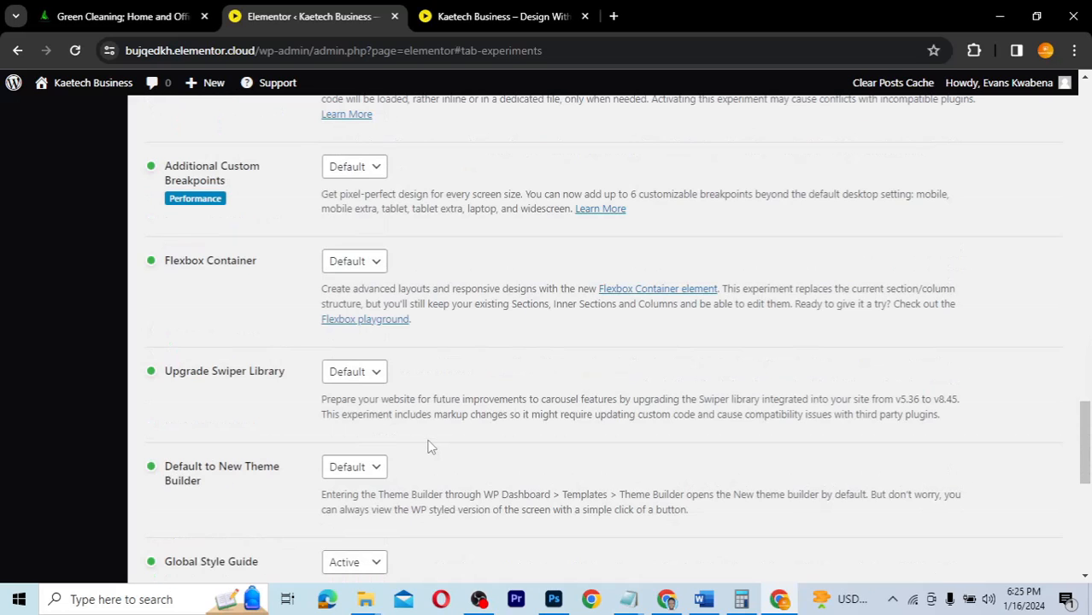
scroll(482, 368, "down", 1)
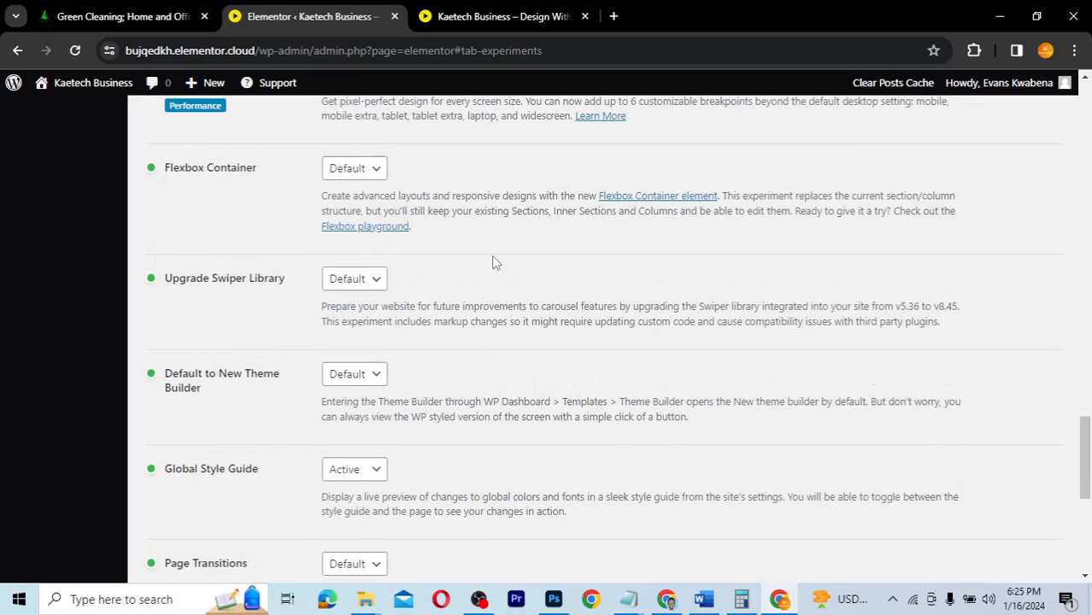
scroll(493, 262, "down", 5)
left_click(188, 506)
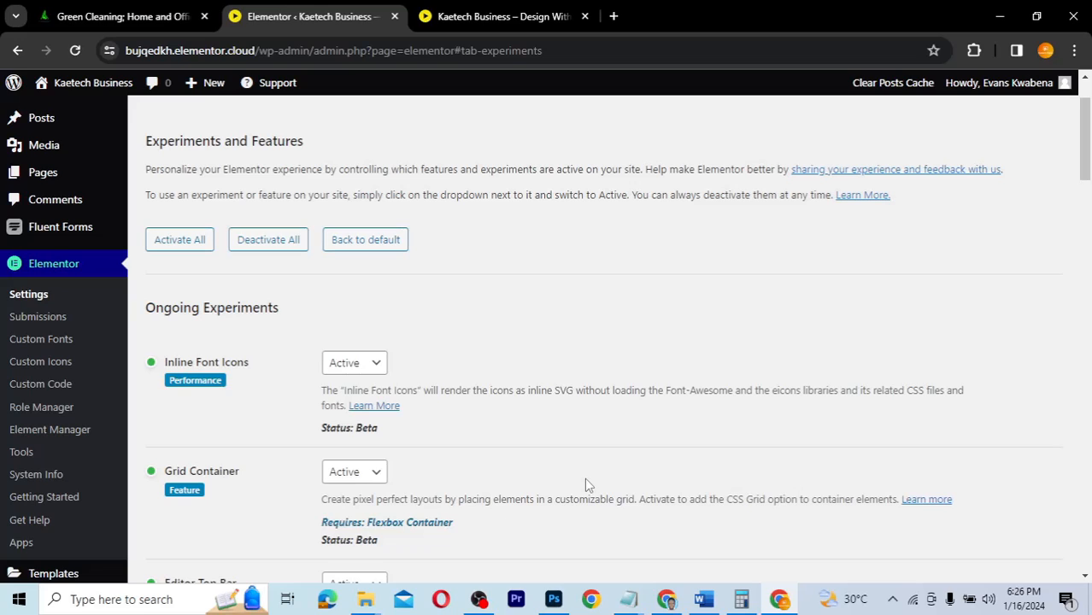
- Open the list of all pages on the site
scroll(507, 345, "up", 1)
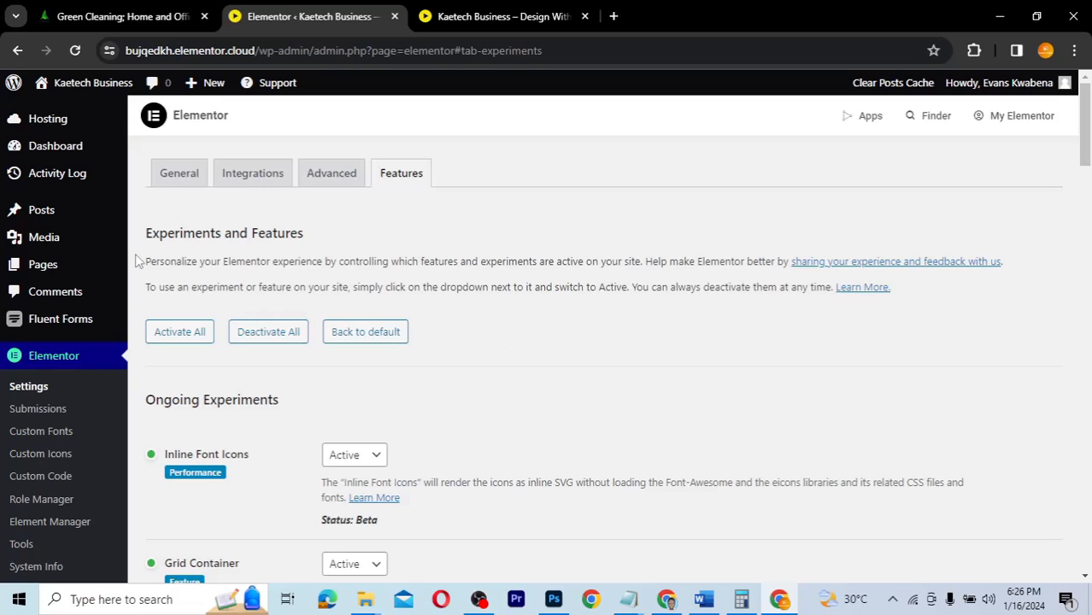
mouse_move(65, 266)
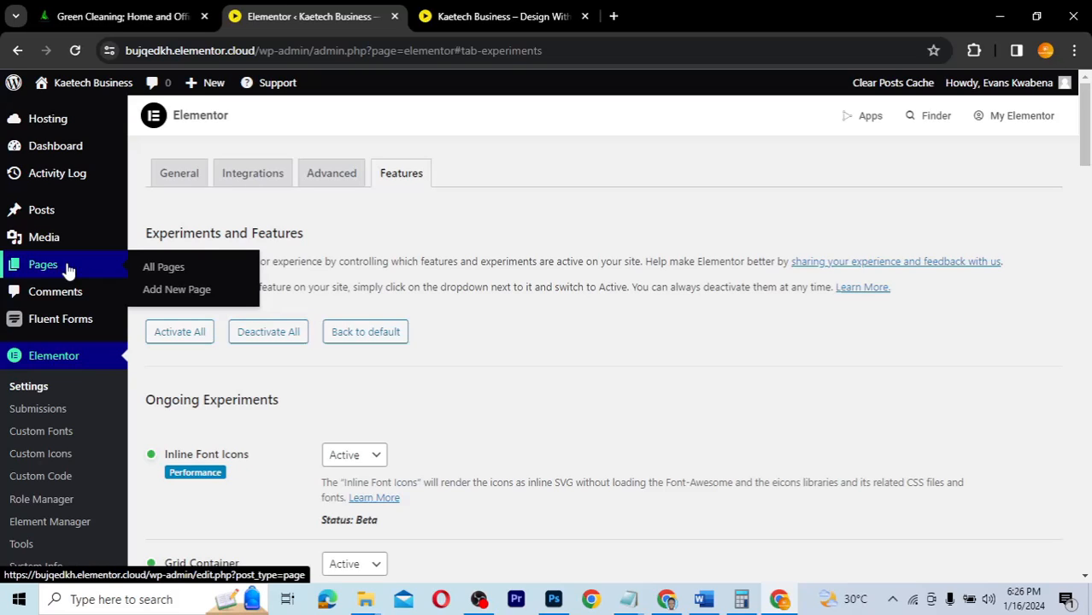
left_click(168, 268)
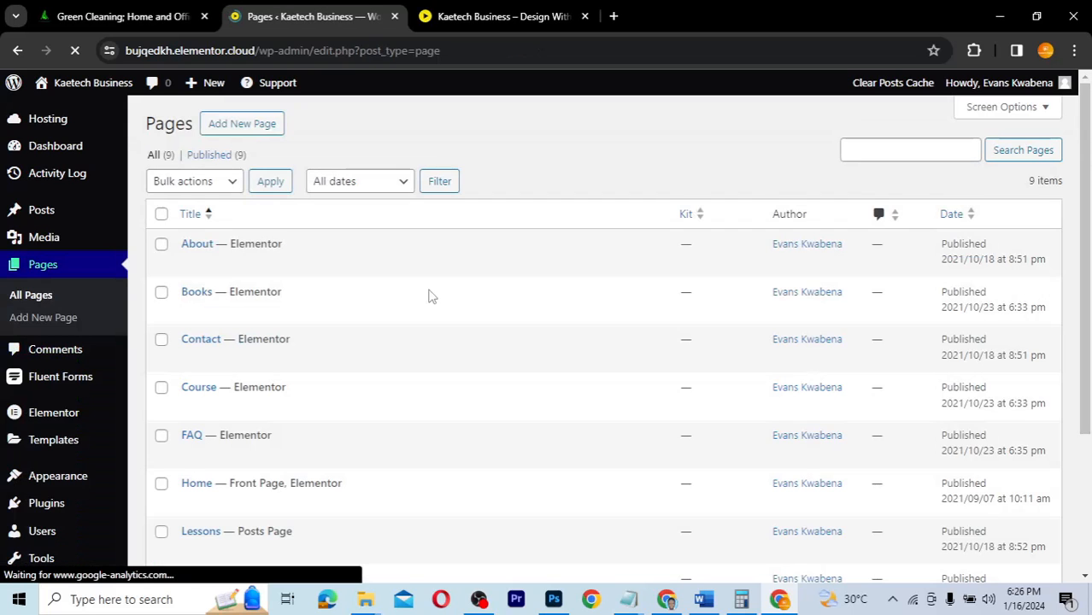
- Add a new page named "Login/signup" and save the name to open it in the Elementor editor
left_click(255, 126)
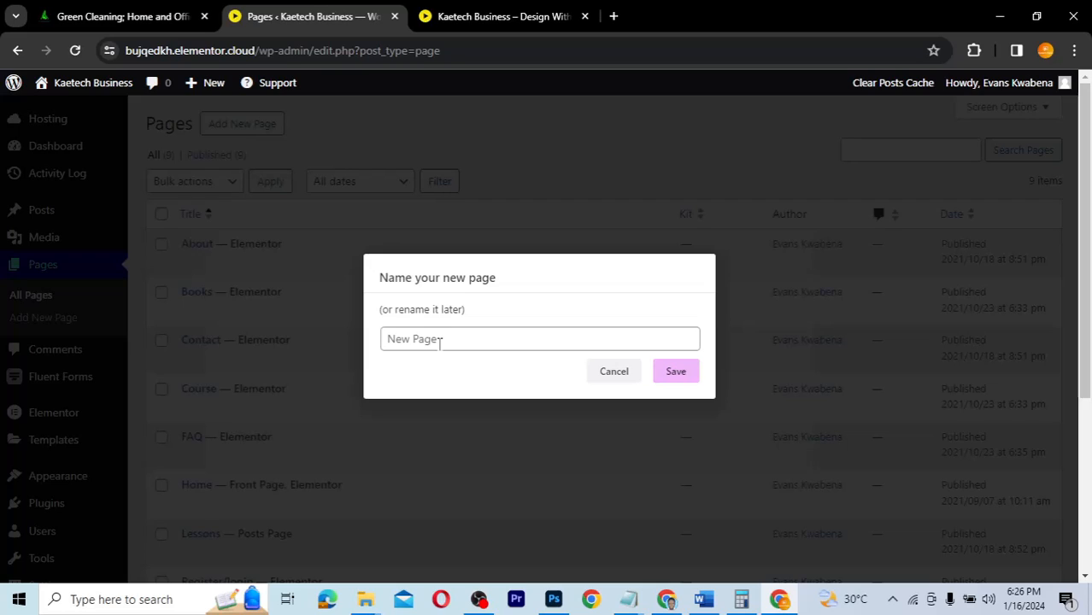
left_click(440, 343)
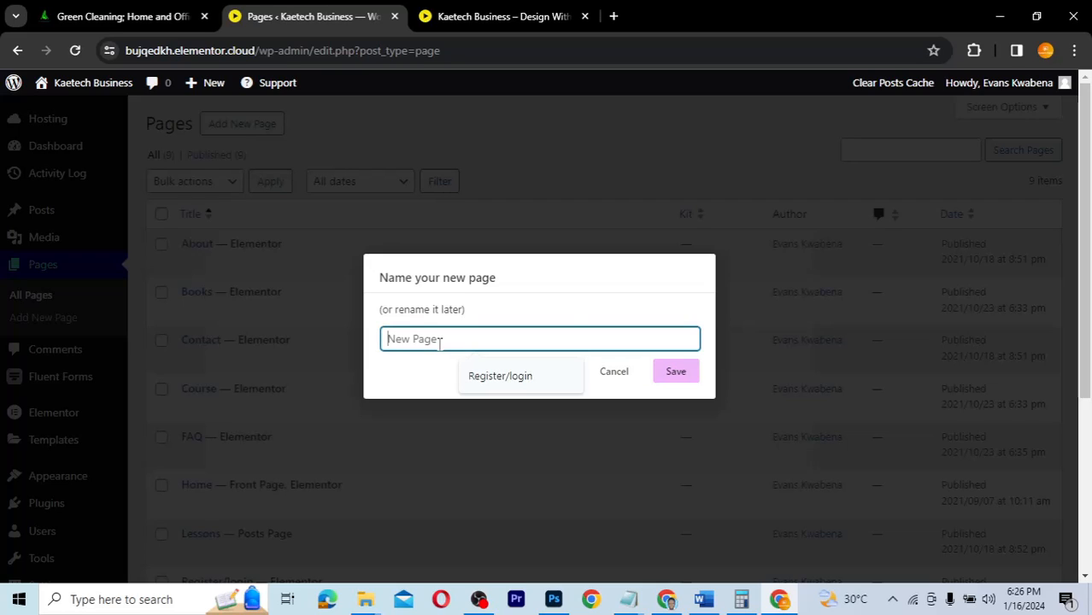
type("Login/")
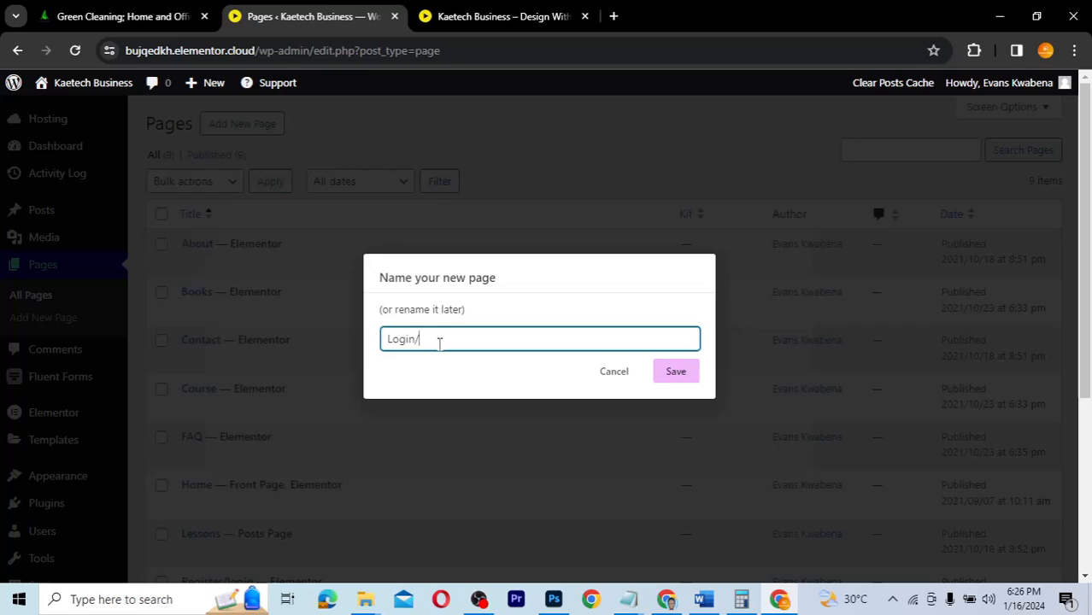
type("signup")
left_click(681, 376)
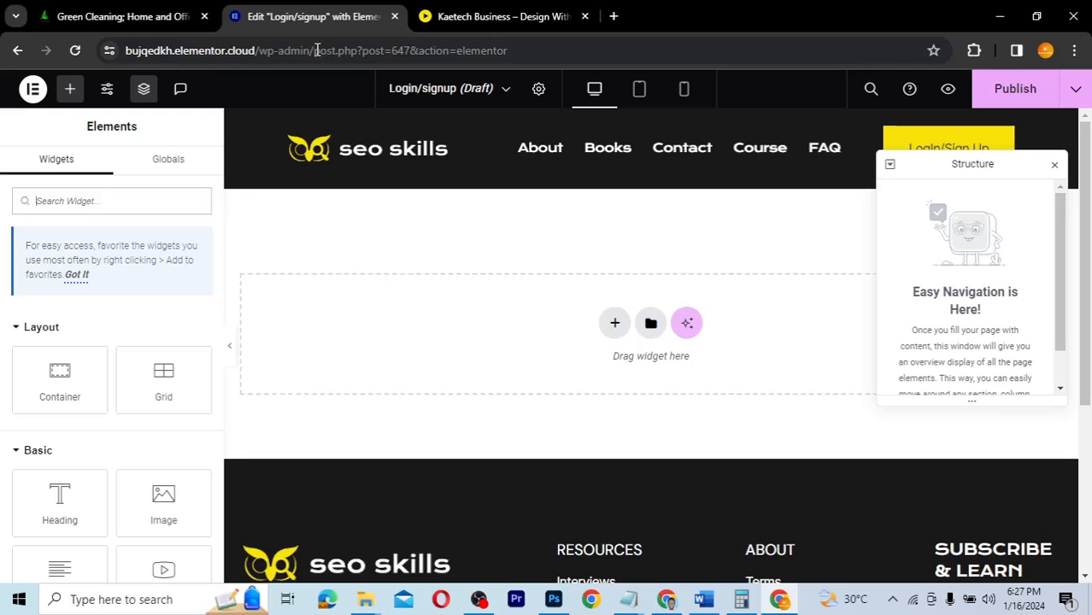
- Open the site's WordPress admin dashboard in a new browser tab, using the wp-admin part of the current address
left_click_drag(309, 51, 107, 49)
key("ctrl+c")
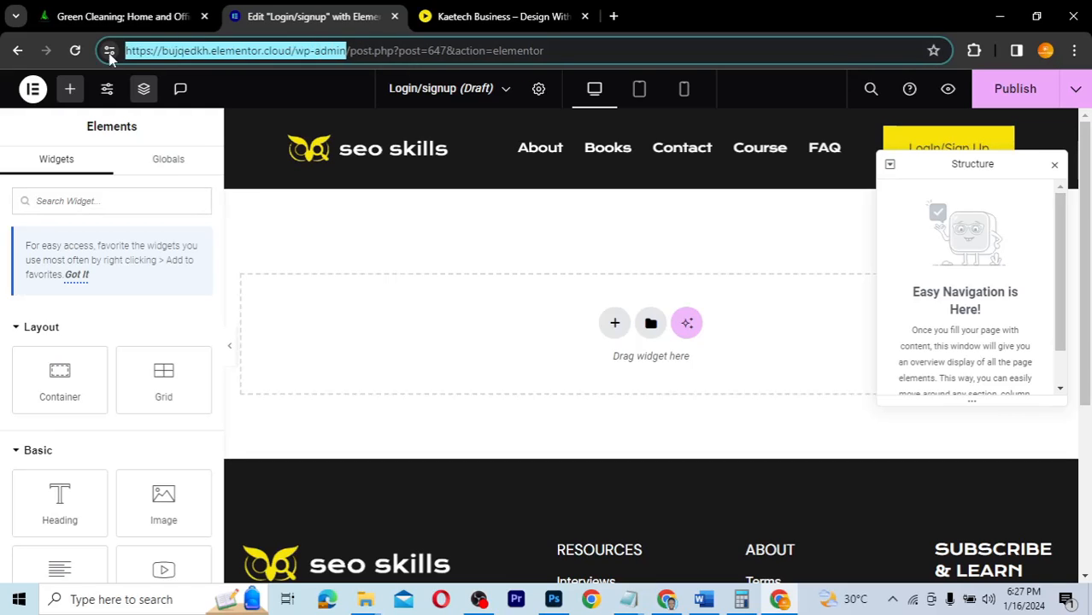
left_click(614, 16)
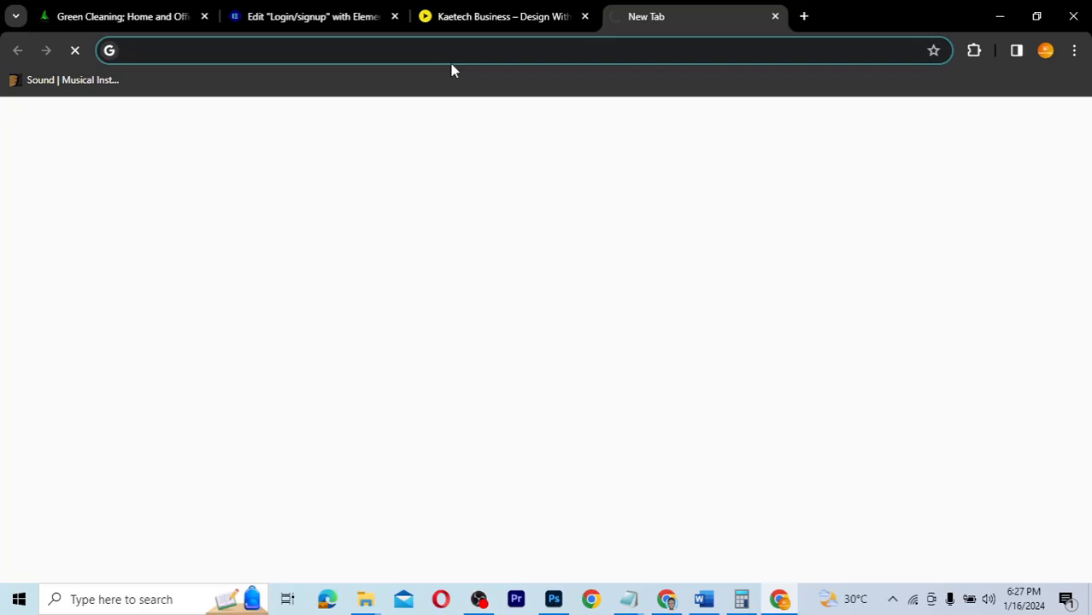
key("ctrl+v")
key("Return")
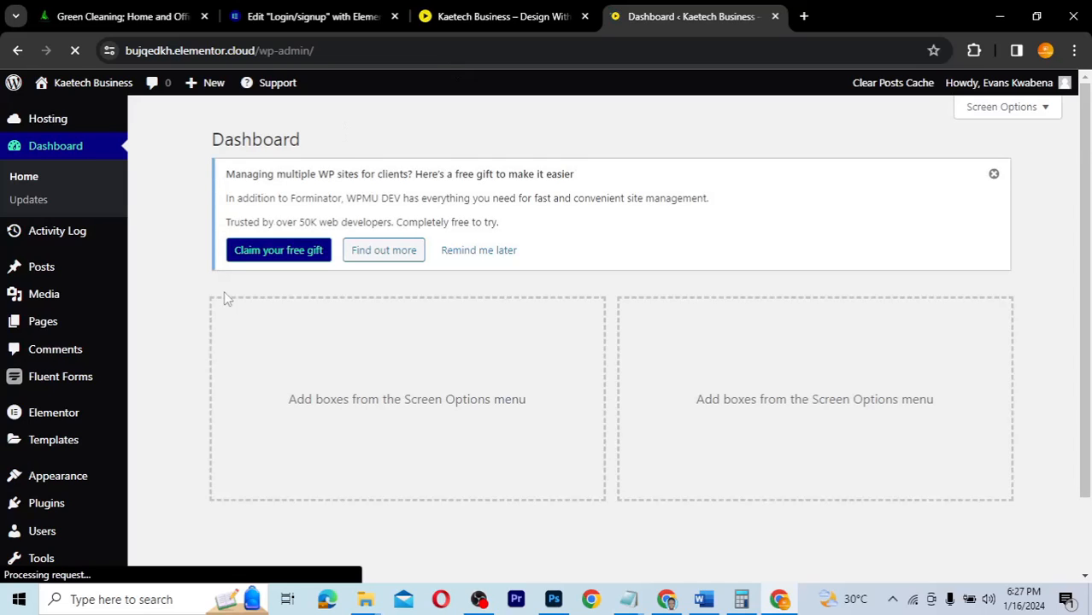
- Open the list of Forminator forms
scroll(205, 342, "down", 2)
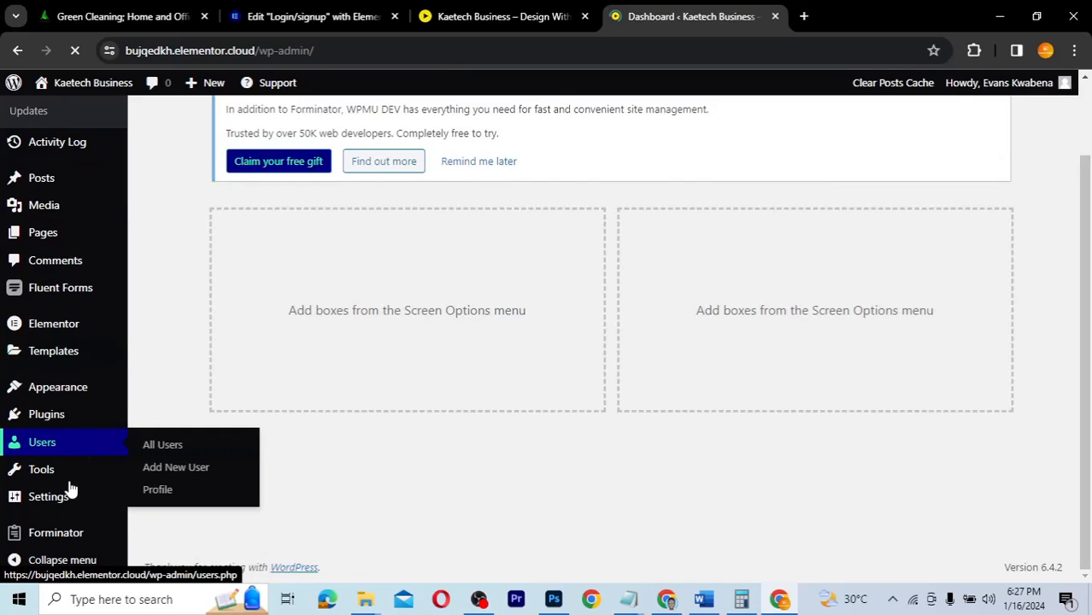
mouse_move(14, 538)
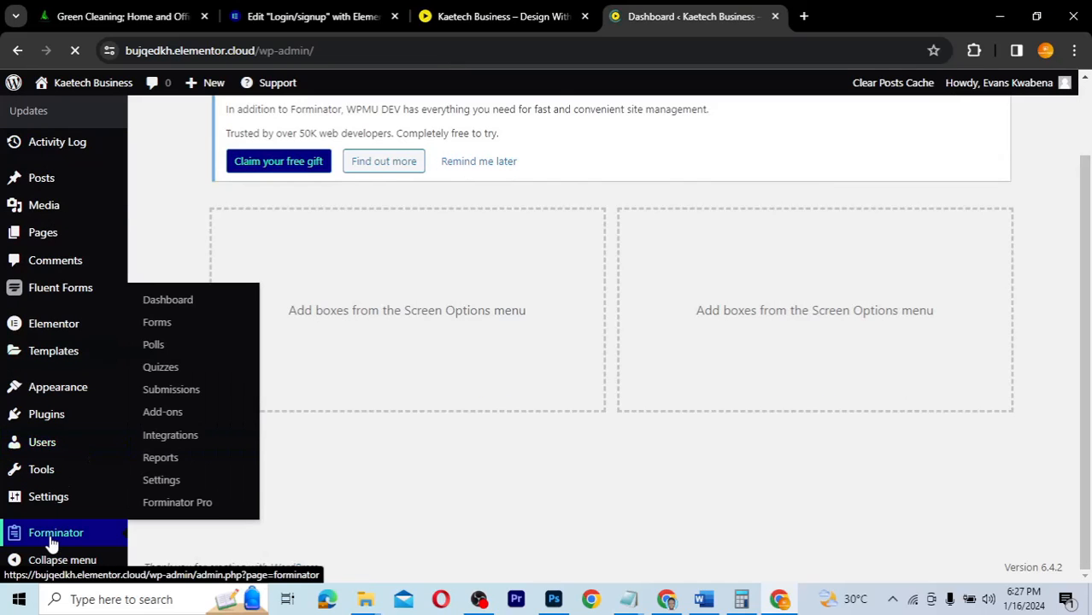
left_click(158, 323)
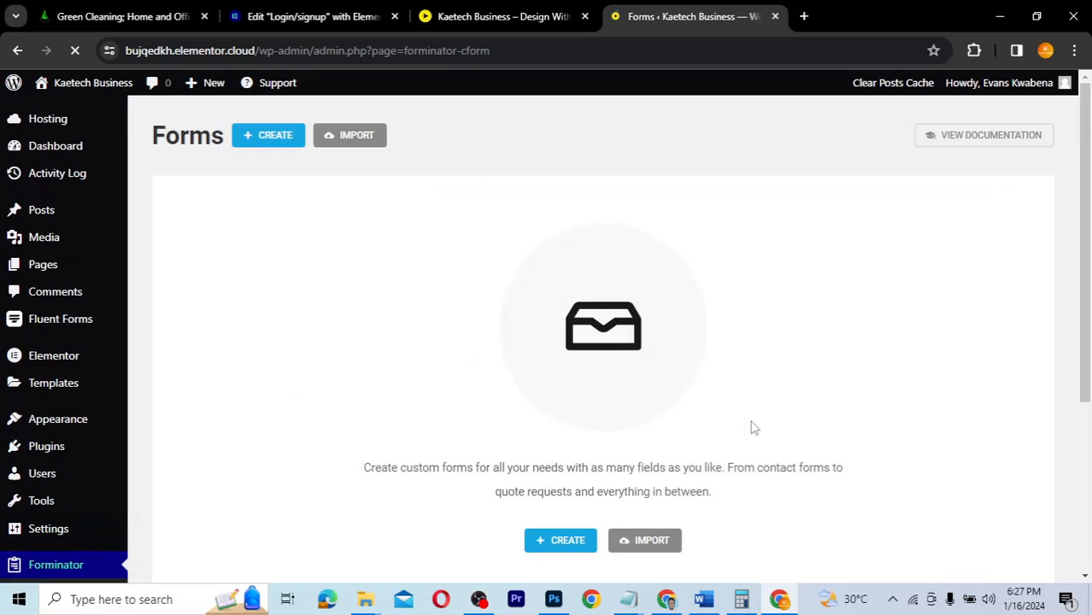
- Create a new form from the Login template, keeping the name "User Login"
scroll(754, 428, "down", 1)
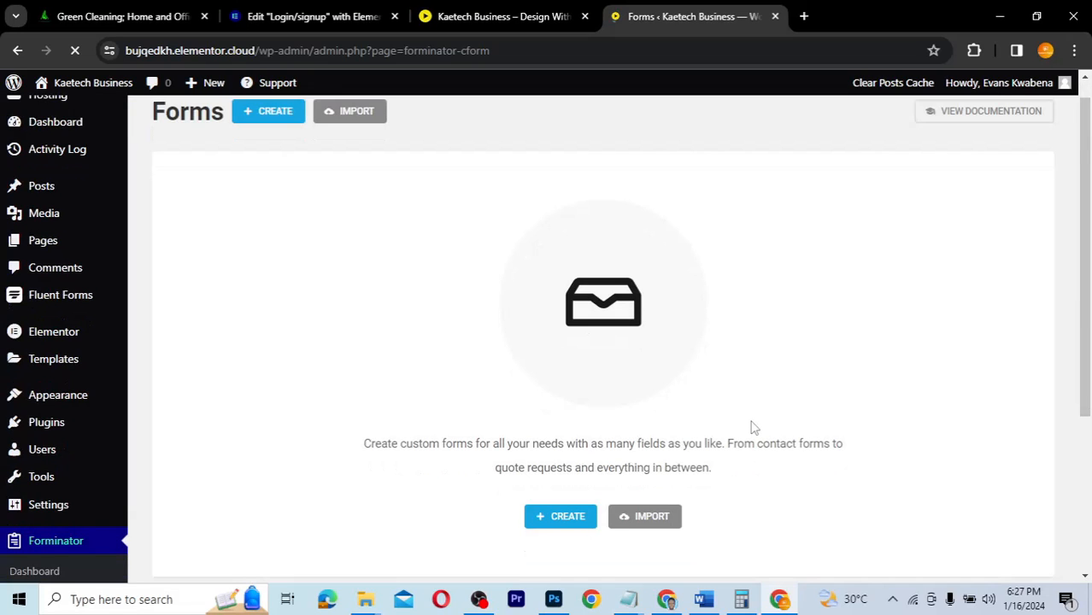
scroll(755, 428, "up", 1)
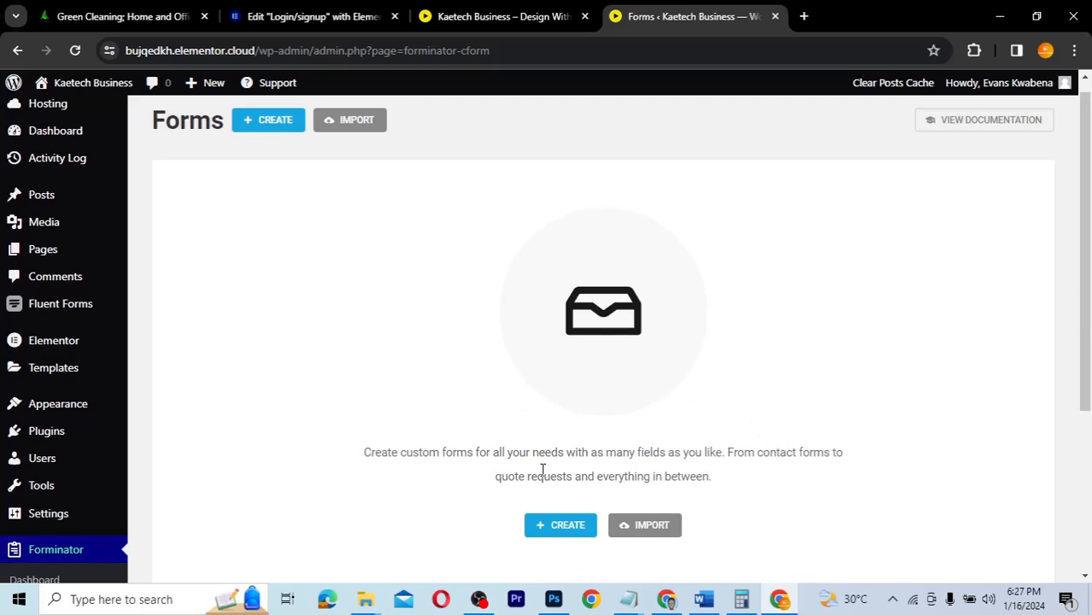
left_click(561, 525)
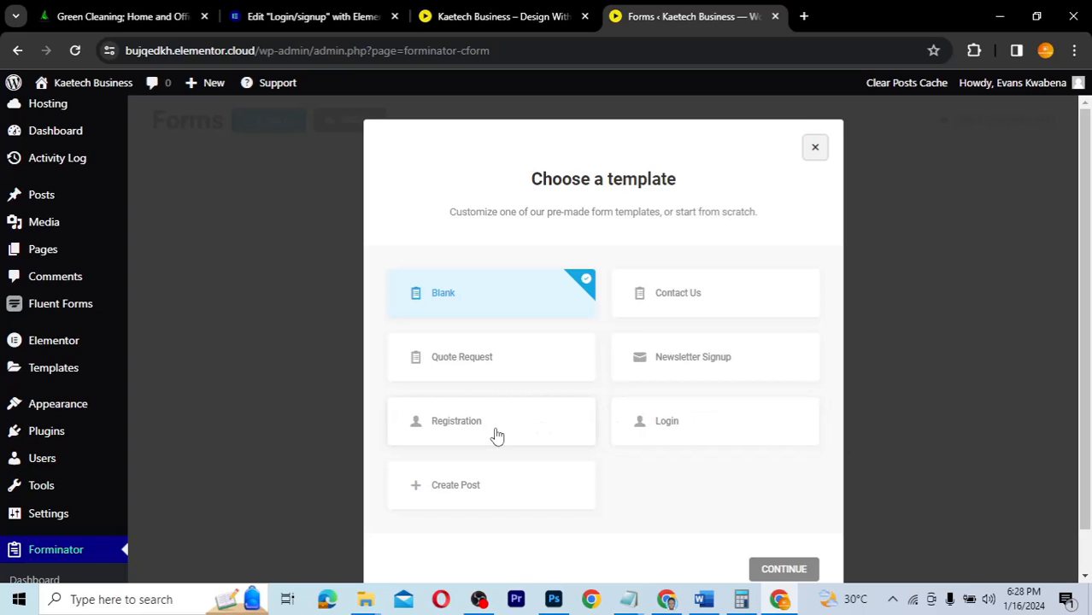
left_click(676, 427)
left_click(783, 569)
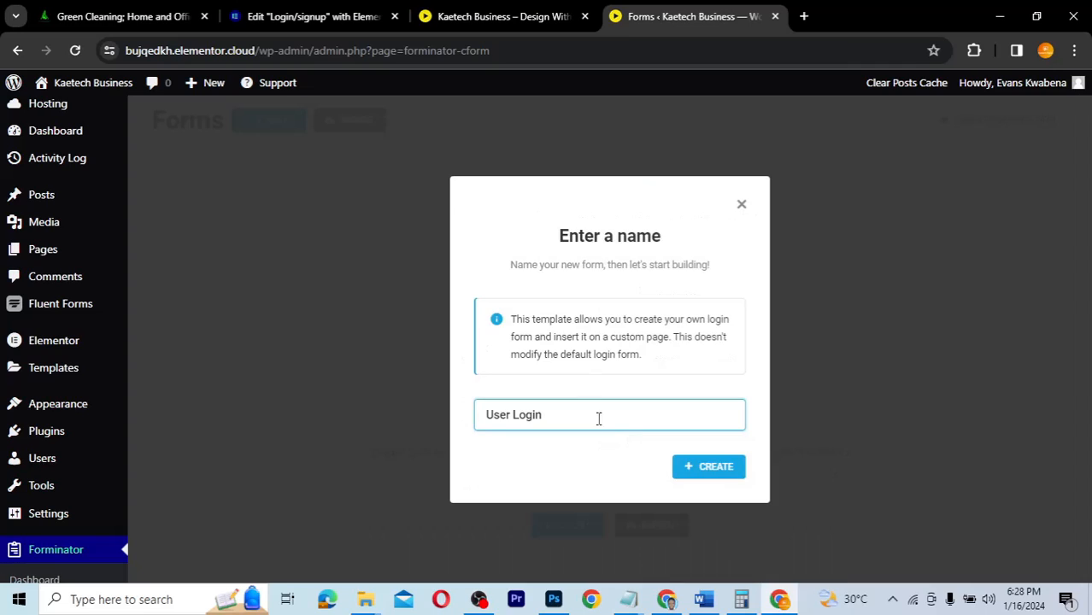
left_click(706, 466)
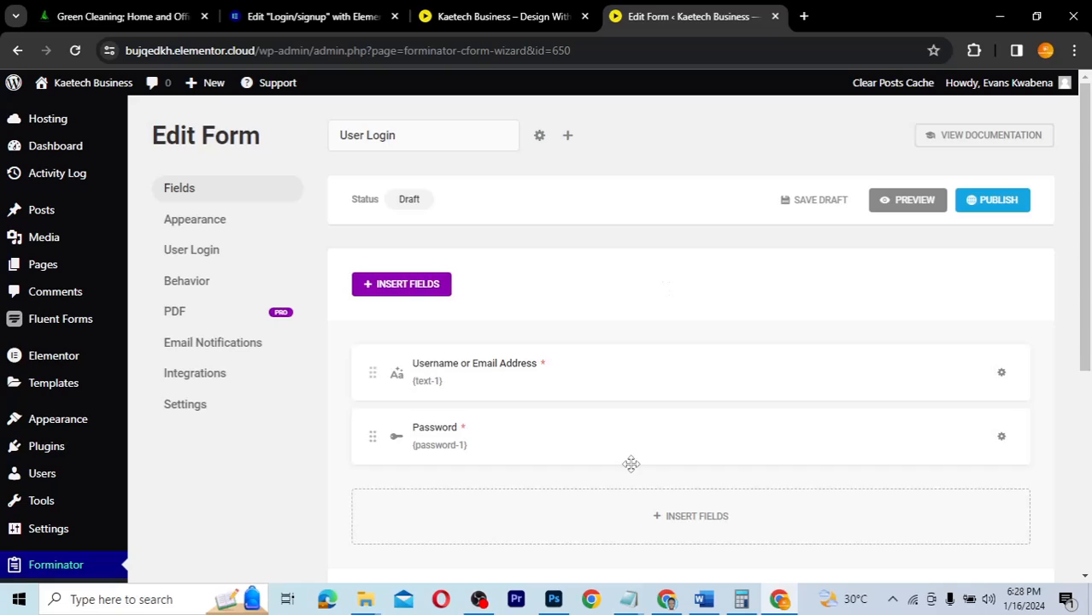
- Review the fields of the User Login form and preview how the form looks
scroll(630, 464, "down", 3)
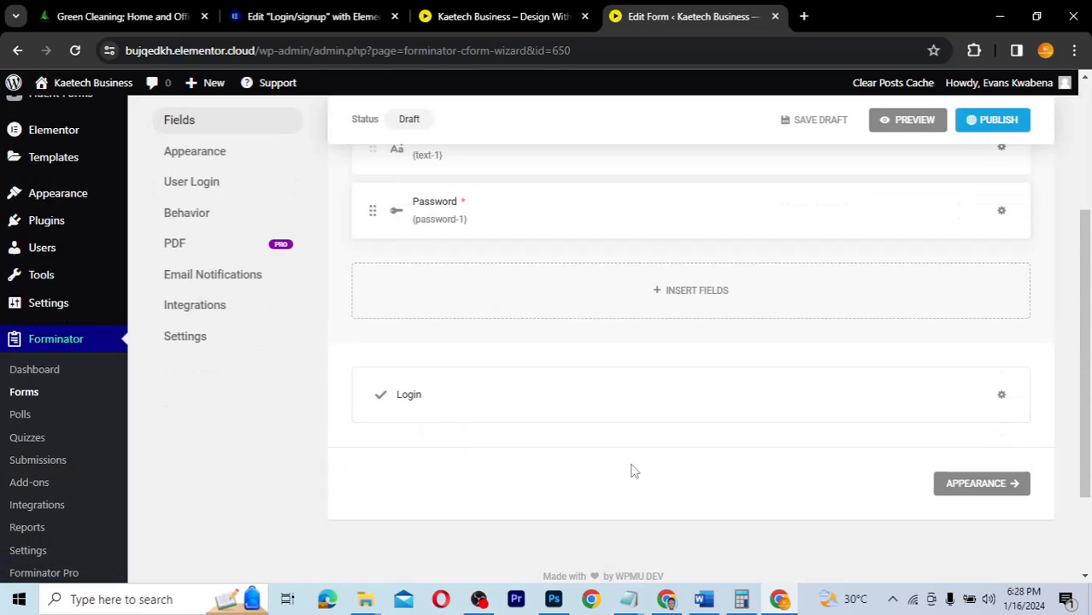
scroll(631, 471, "up", 2)
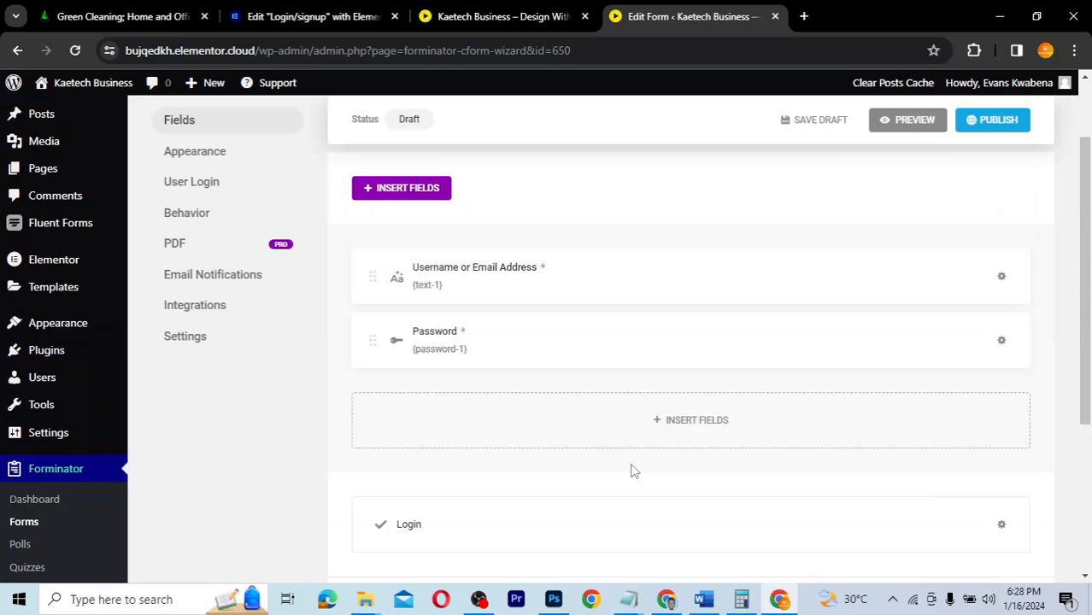
left_click(915, 123)
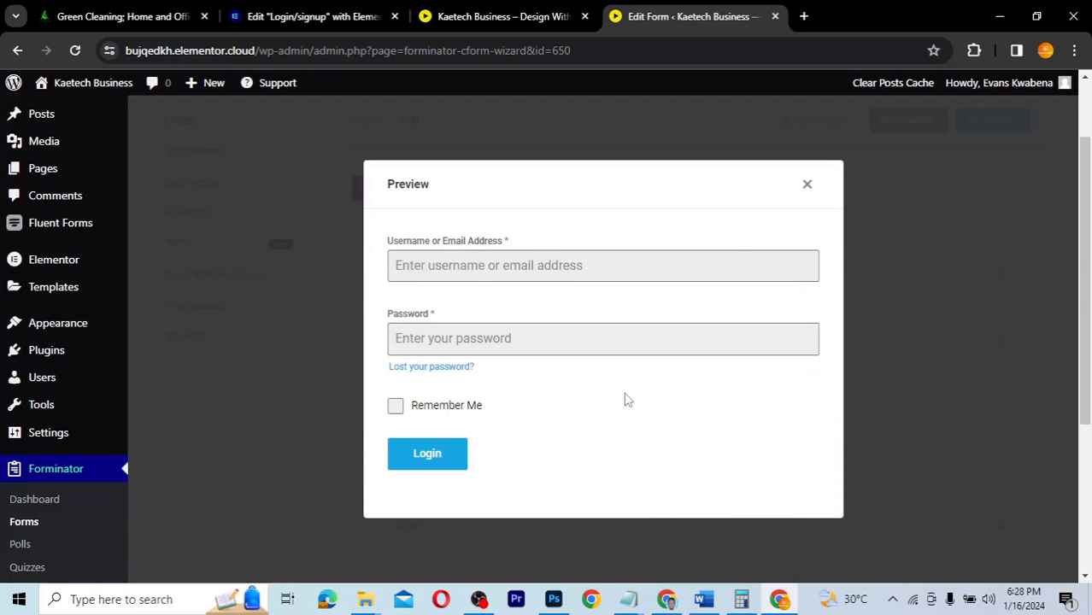
left_click(808, 186)
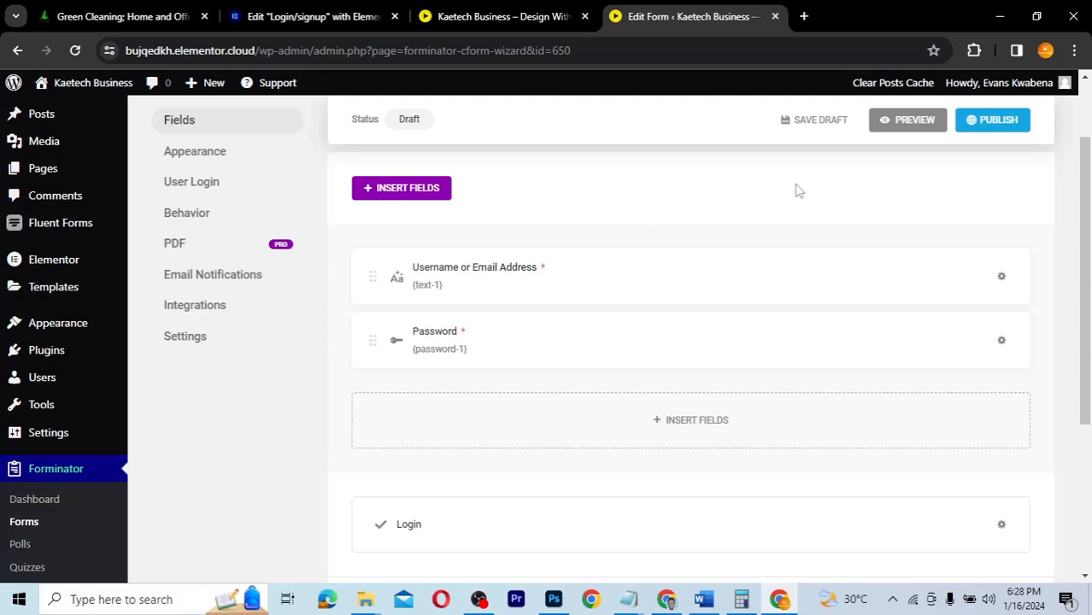
- Set the login form's design style to Material and its Colors option to Custom
left_click(216, 154)
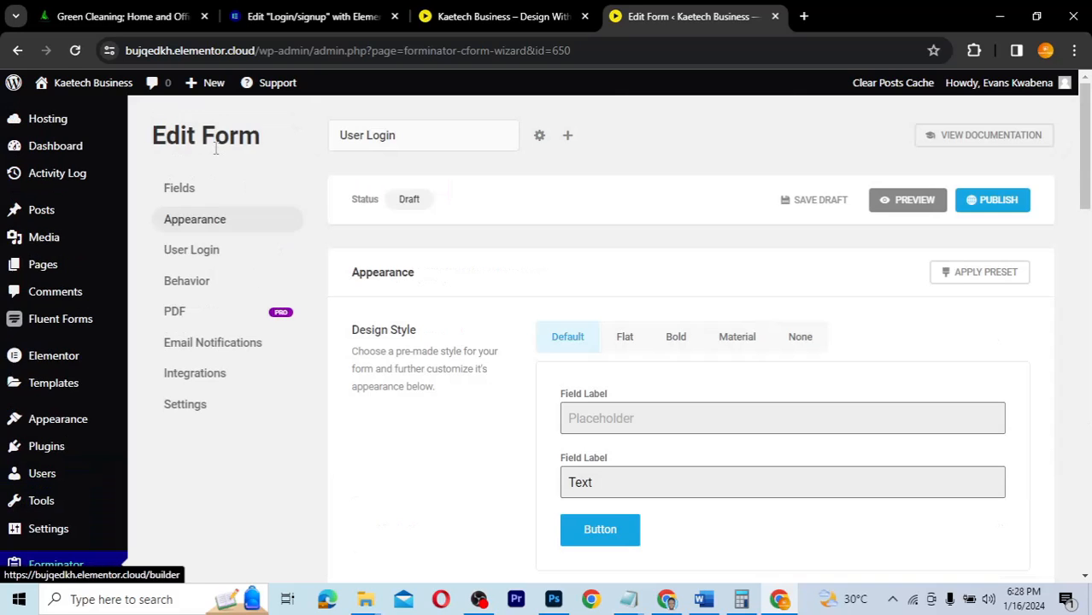
left_click(747, 339)
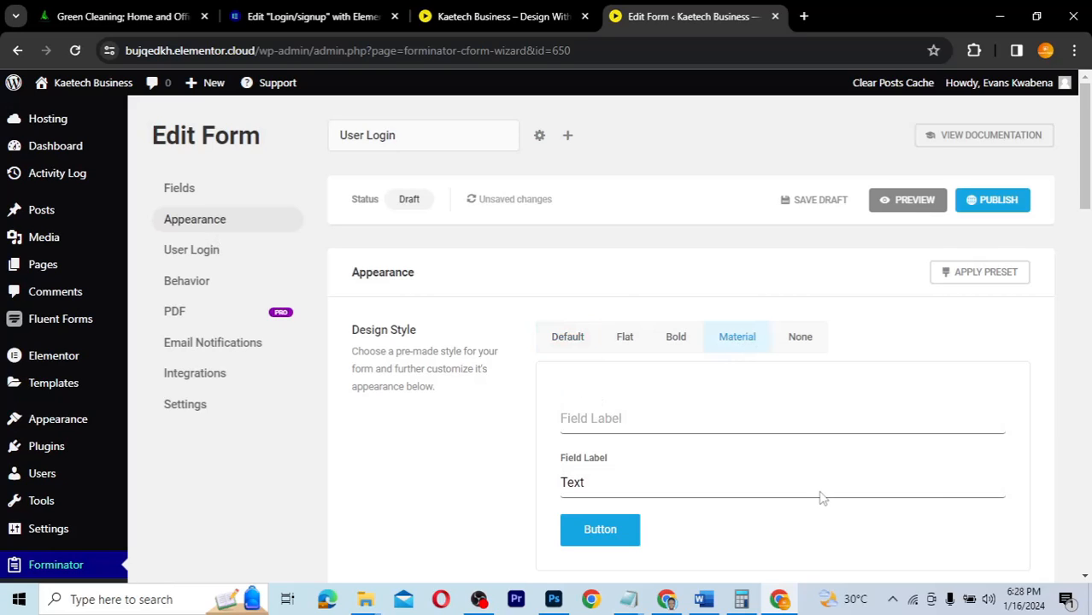
scroll(745, 458, "down", 2)
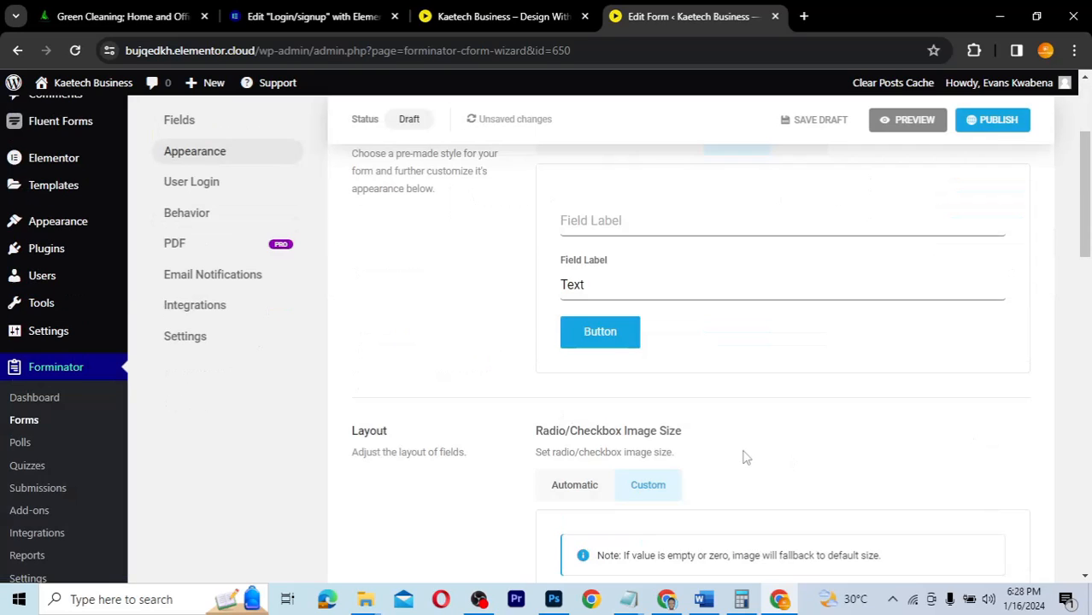
scroll(745, 458, "down", 3)
scroll(744, 457, "down", 3)
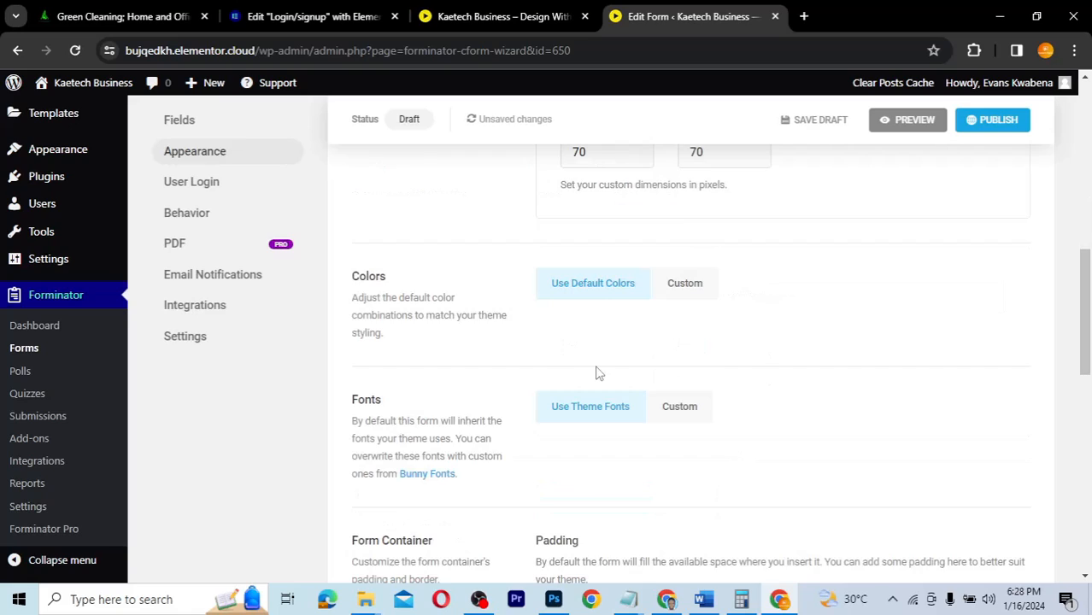
left_click(700, 283)
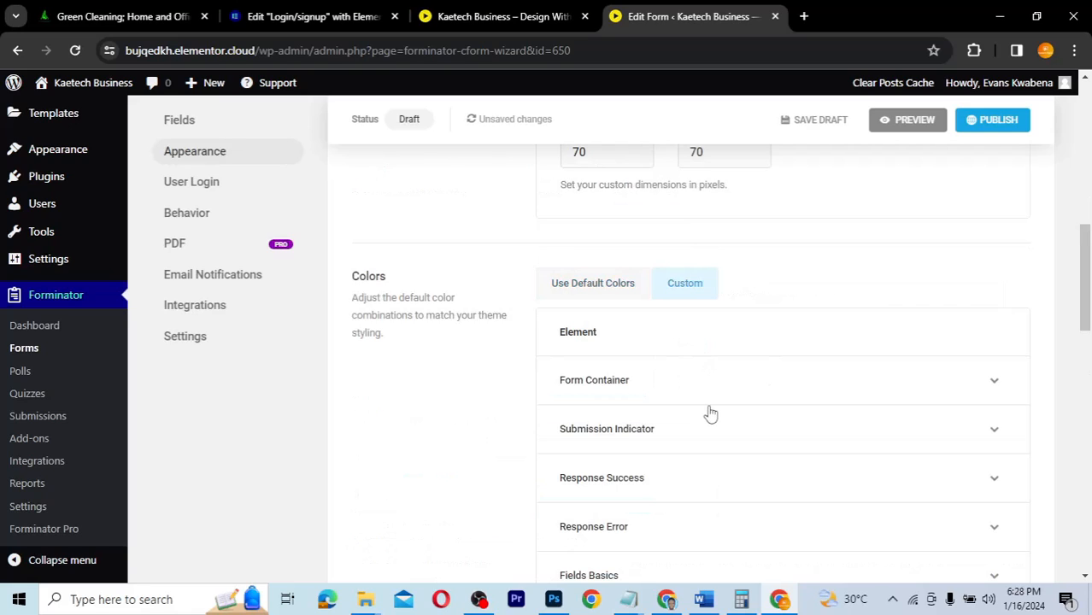
scroll(709, 413, "down", 2)
scroll(710, 413, "down", 1)
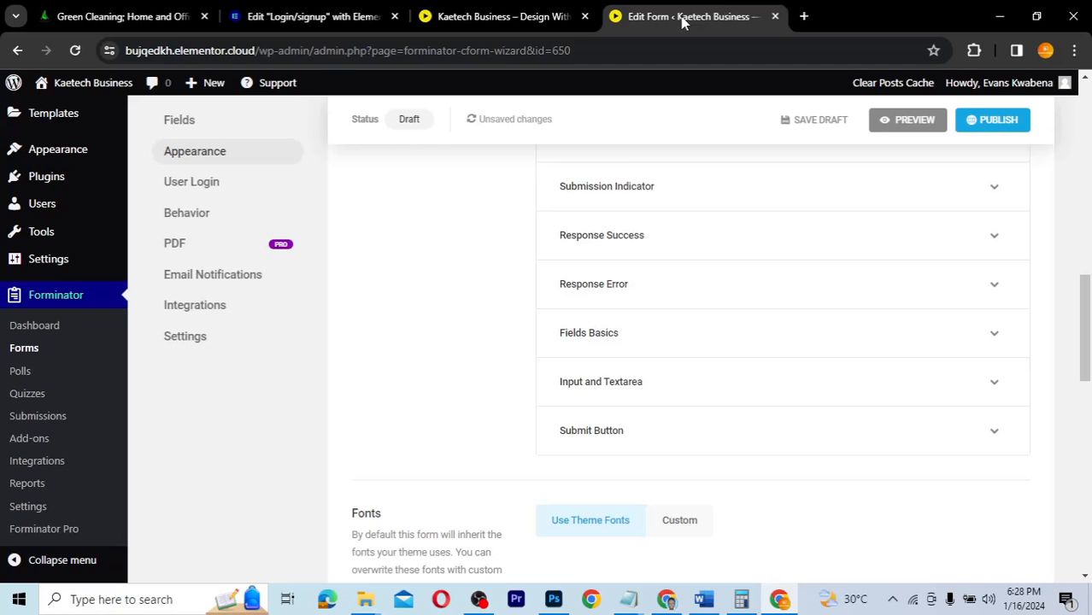
- Check the colors of the LogIn/Sign Up button on the site's homepage, and return to the form editor
left_click(509, 19)
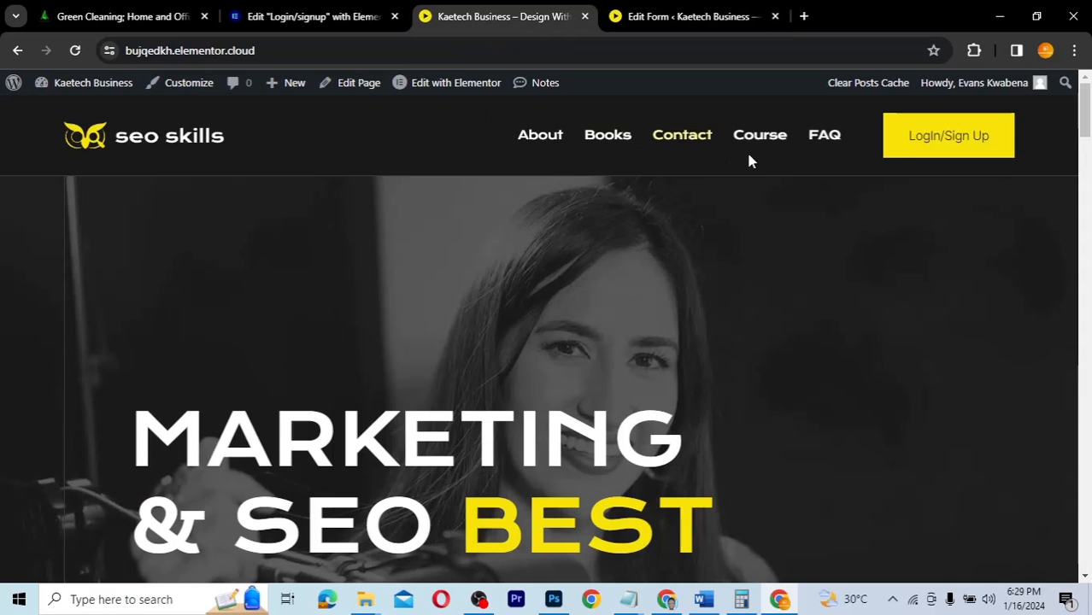
left_click(939, 142)
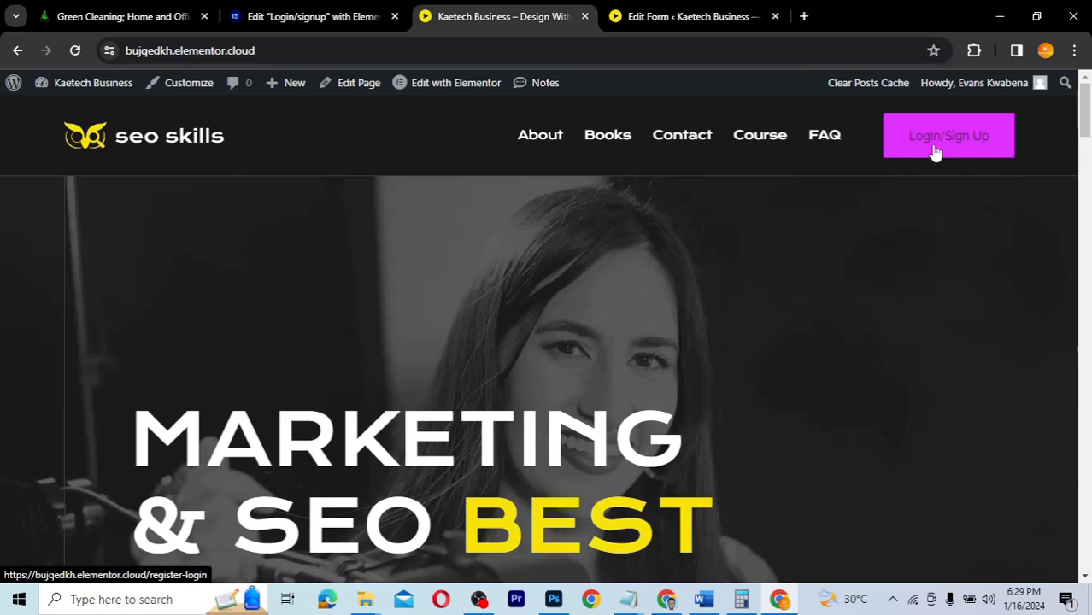
left_click(906, 148)
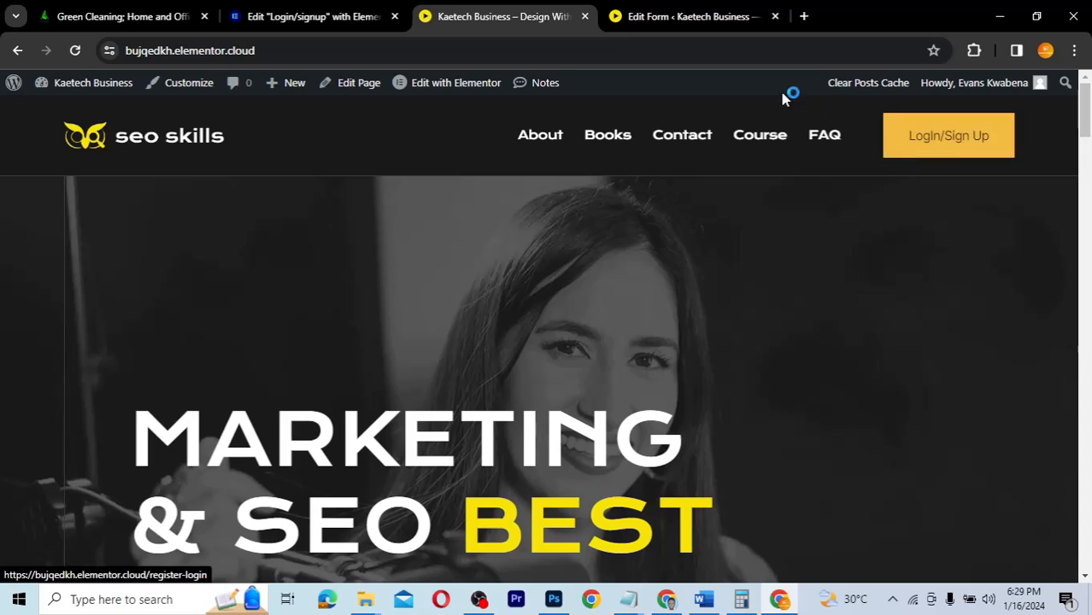
left_click(642, 22)
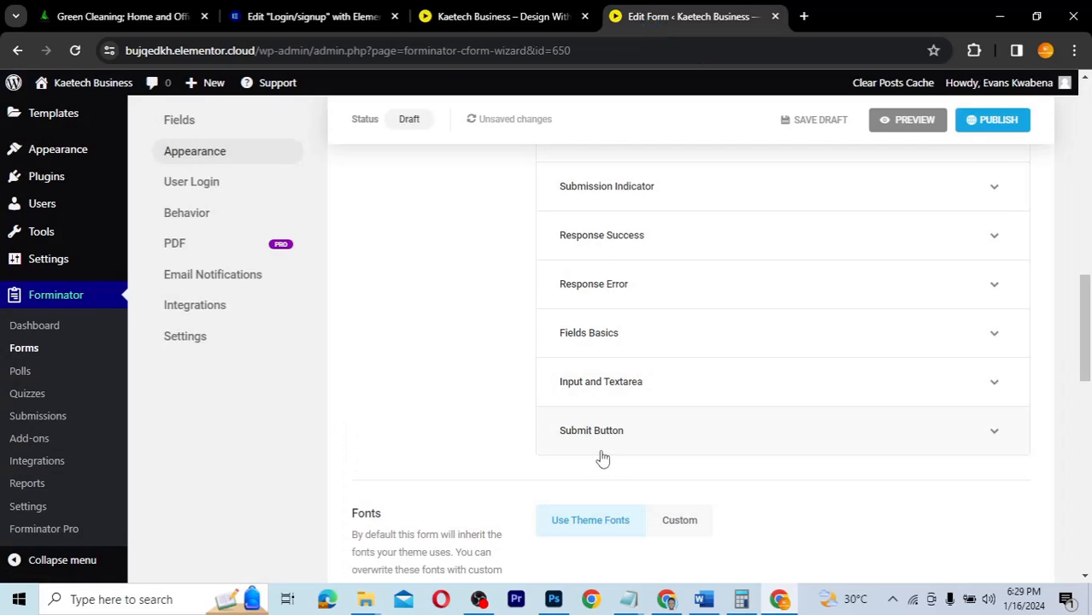
- Set the Submit Button's default background color to yellow #f4de18
left_click(701, 443)
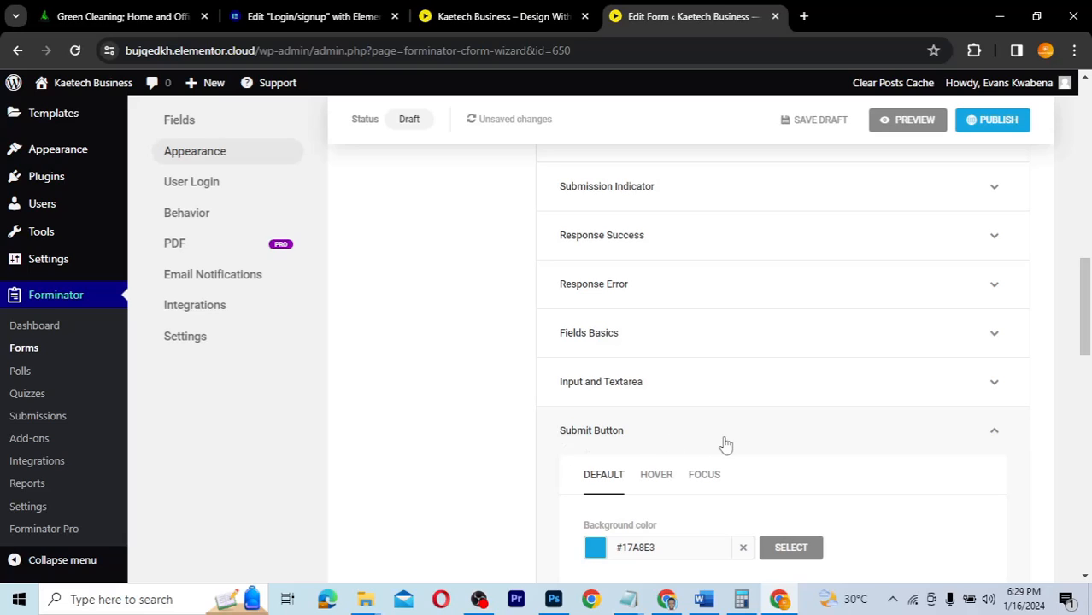
scroll(728, 444, "up", 2)
scroll(728, 445, "up", 1)
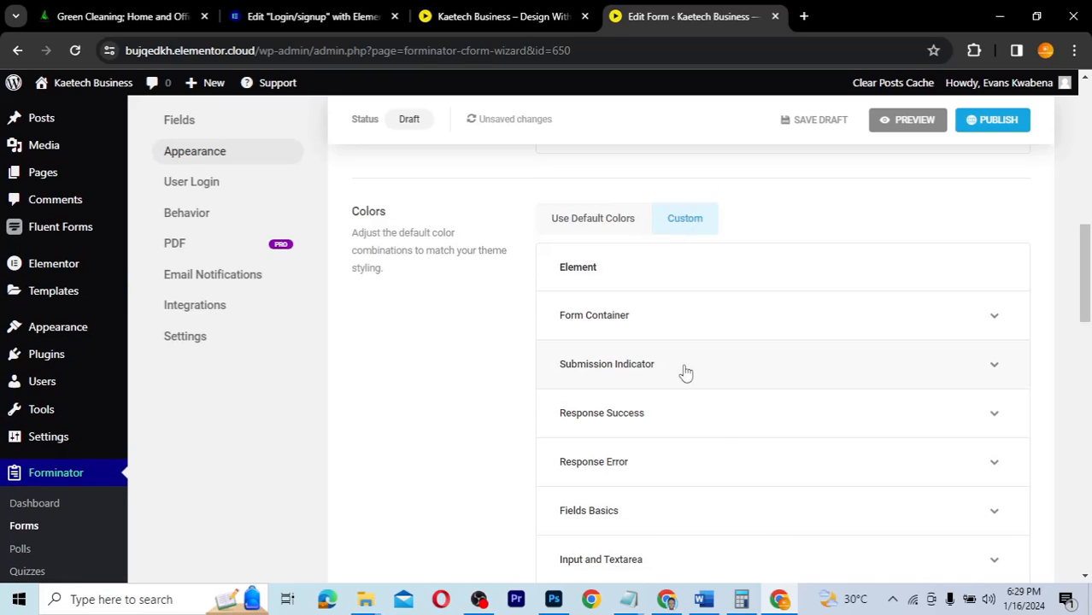
scroll(686, 372, "down", 4)
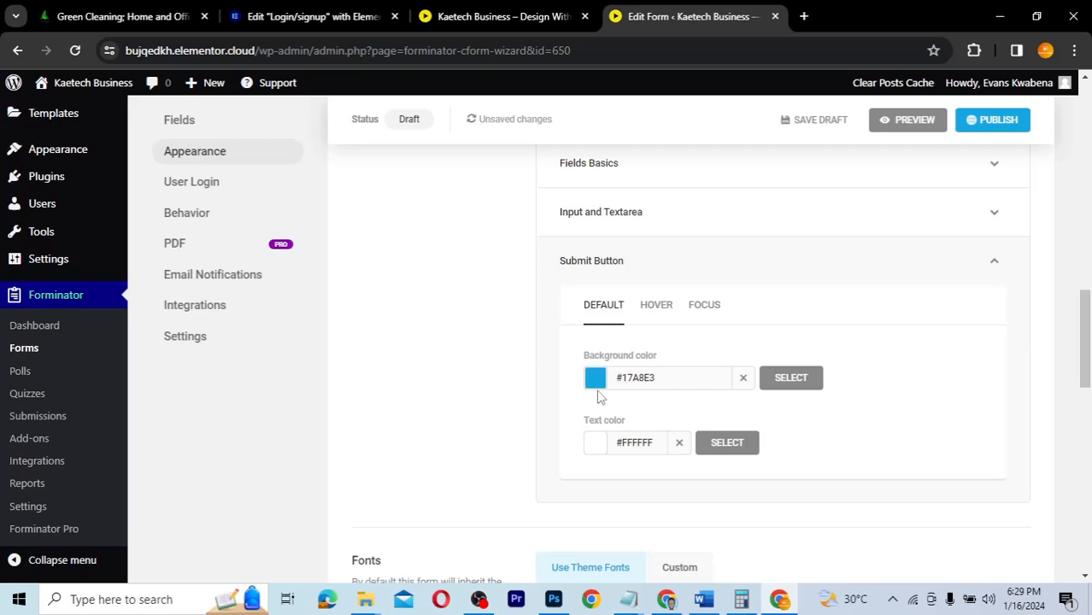
left_click(596, 379)
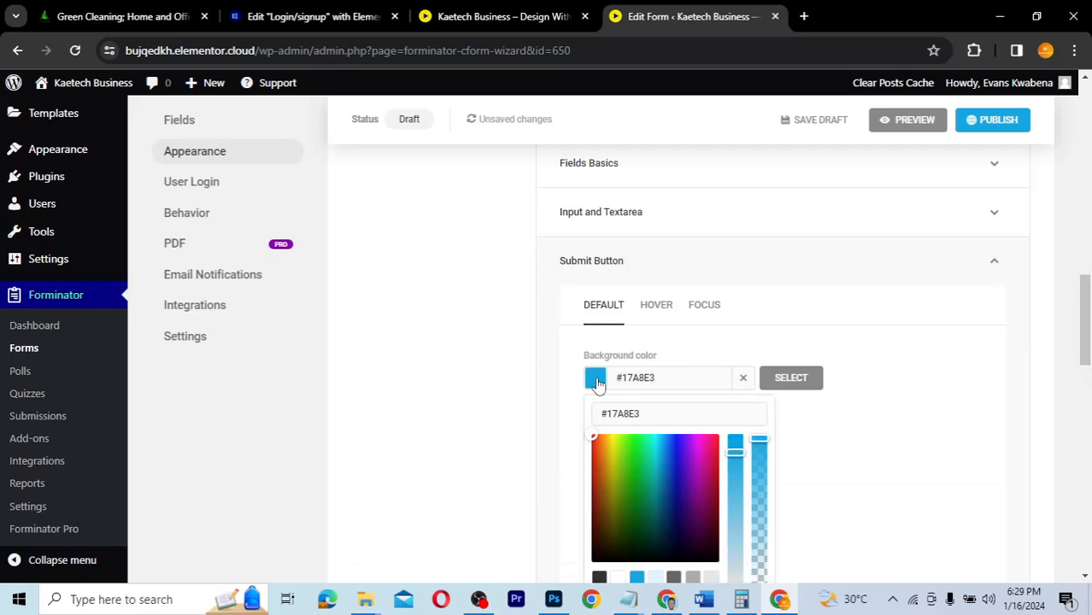
left_click(611, 449)
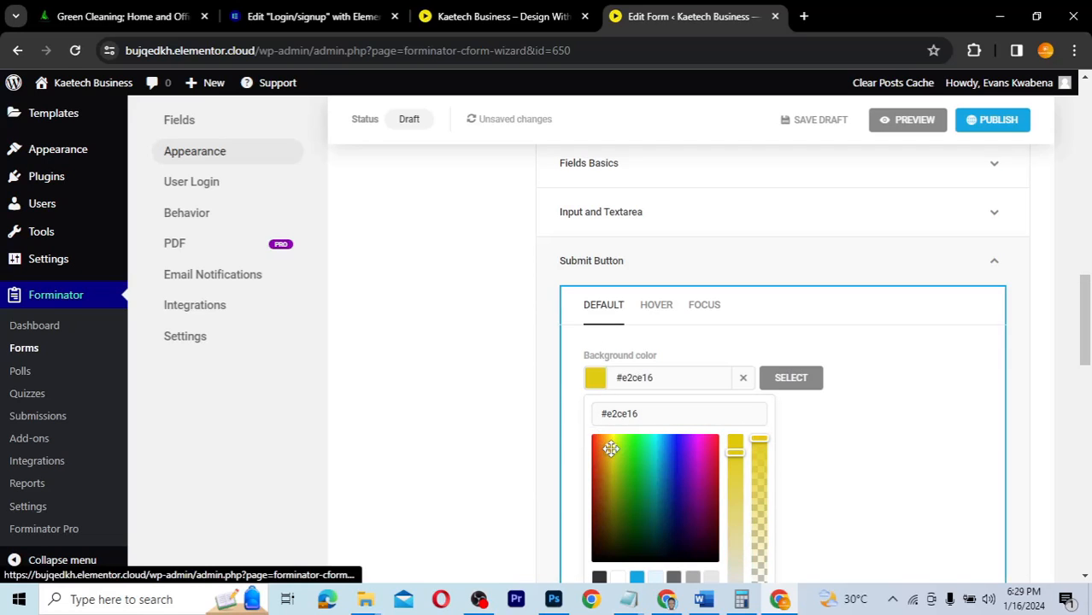
left_click_drag(610, 449, 611, 440)
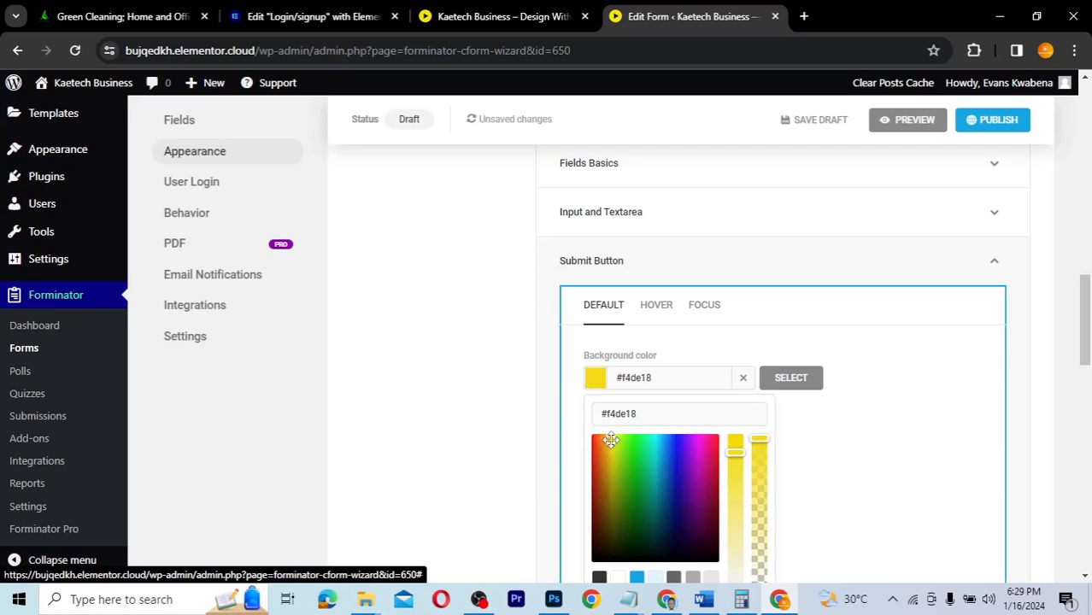
- Set the Submit Button's hover background color to magenta #e200df
left_click(597, 378)
left_click(655, 308)
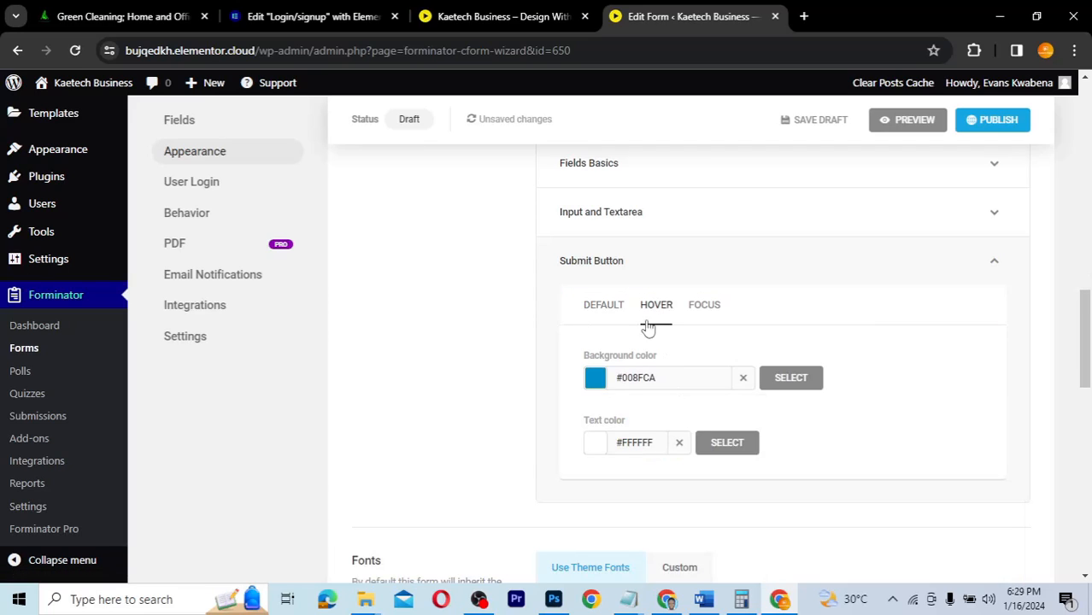
left_click(598, 380)
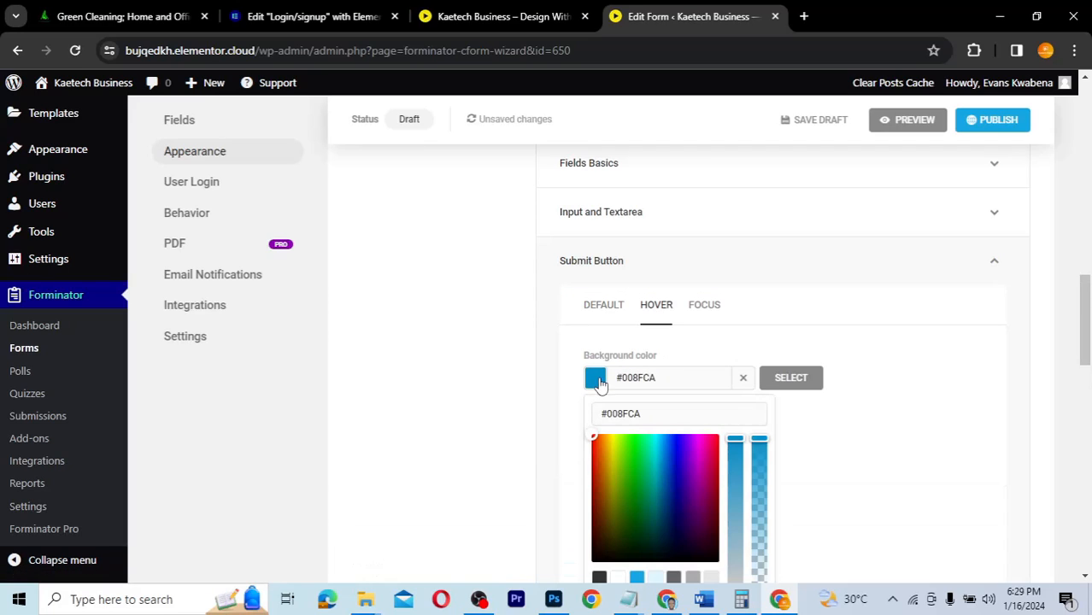
left_click(699, 452)
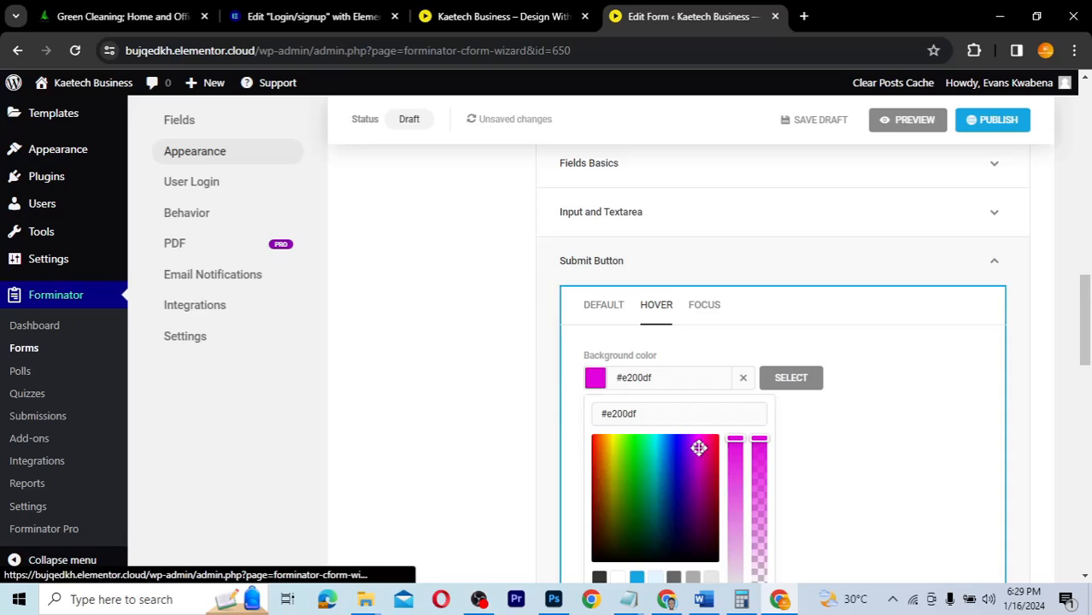
left_click(595, 378)
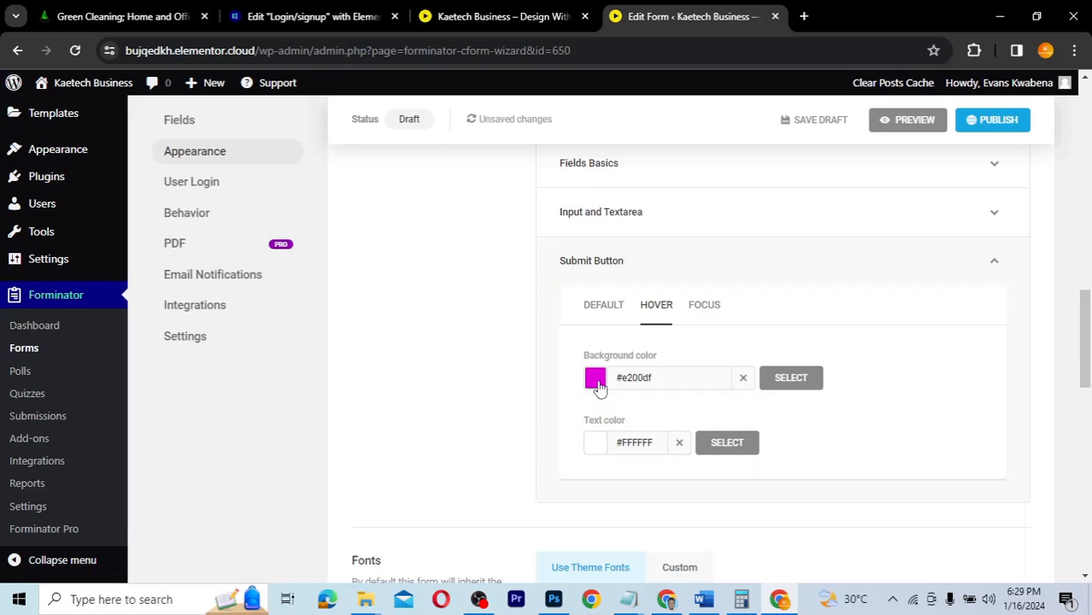
- Set the Submit Button's focus background color to magenta #ea00e6
left_click(703, 306)
left_click(598, 387)
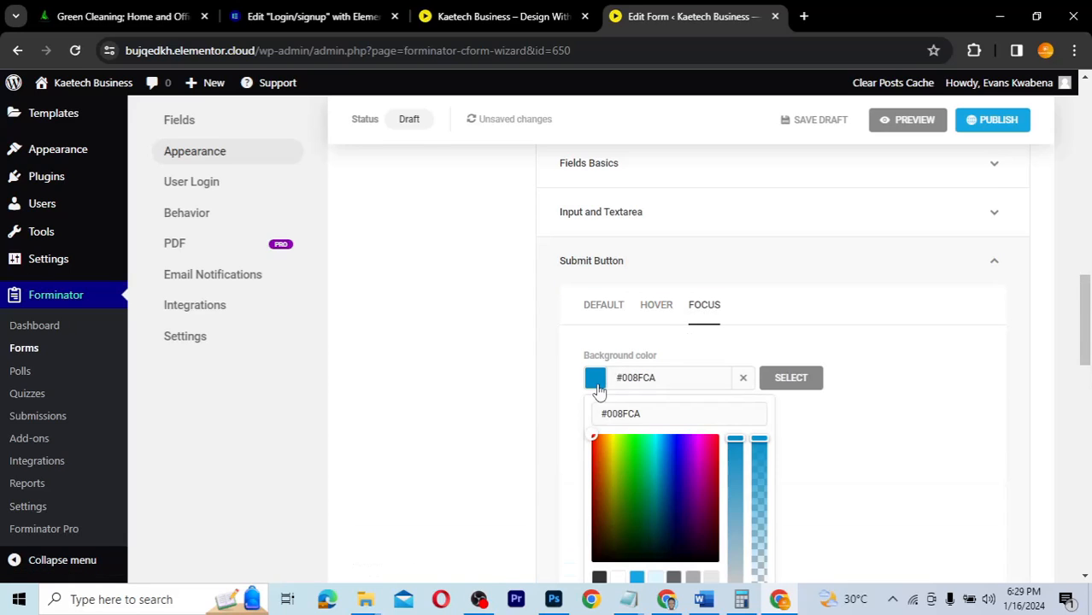
left_click(699, 446)
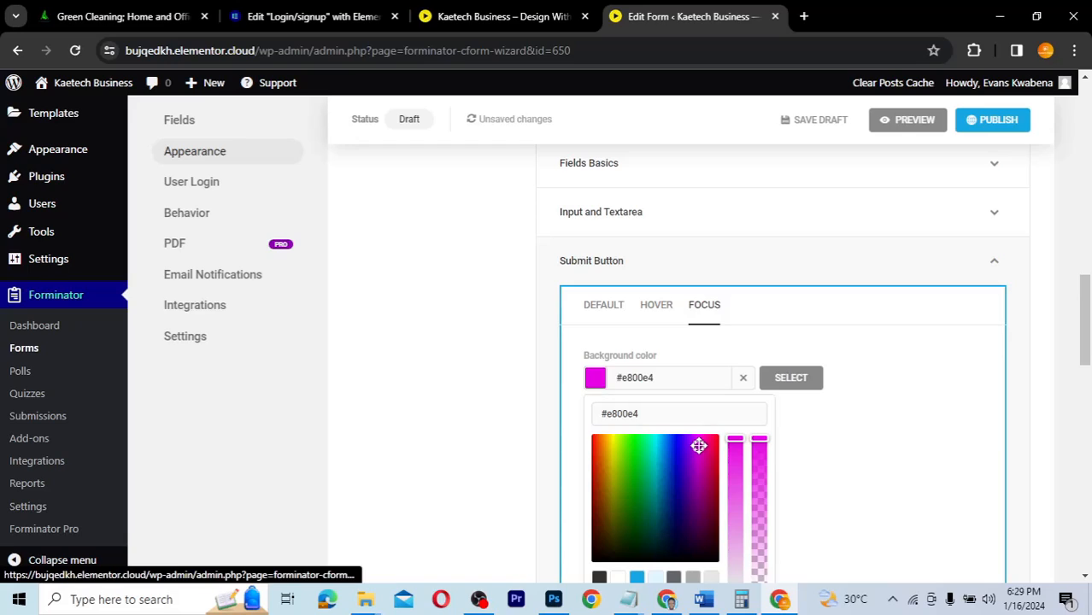
left_click(698, 445)
left_click(595, 378)
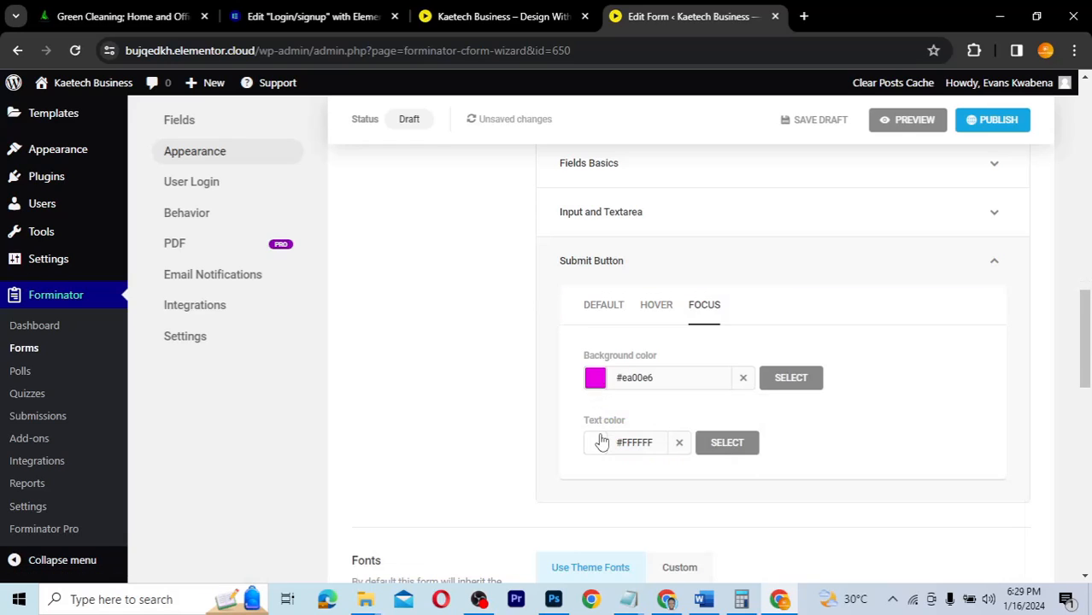
- Set the Submit Button's focus text color to black #000000
left_click(598, 442)
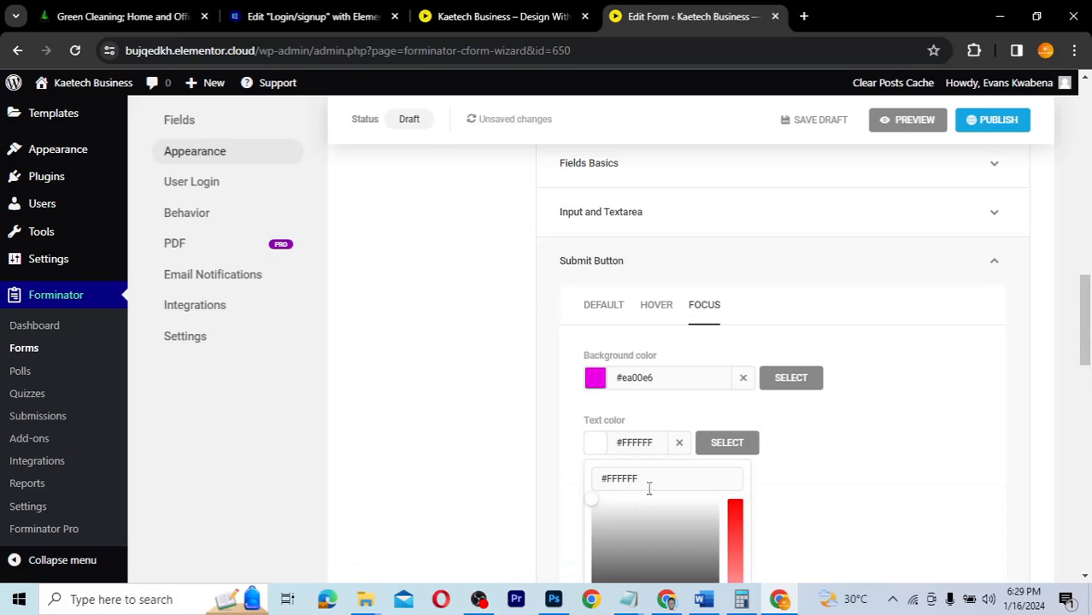
scroll(648, 488, "down", 3)
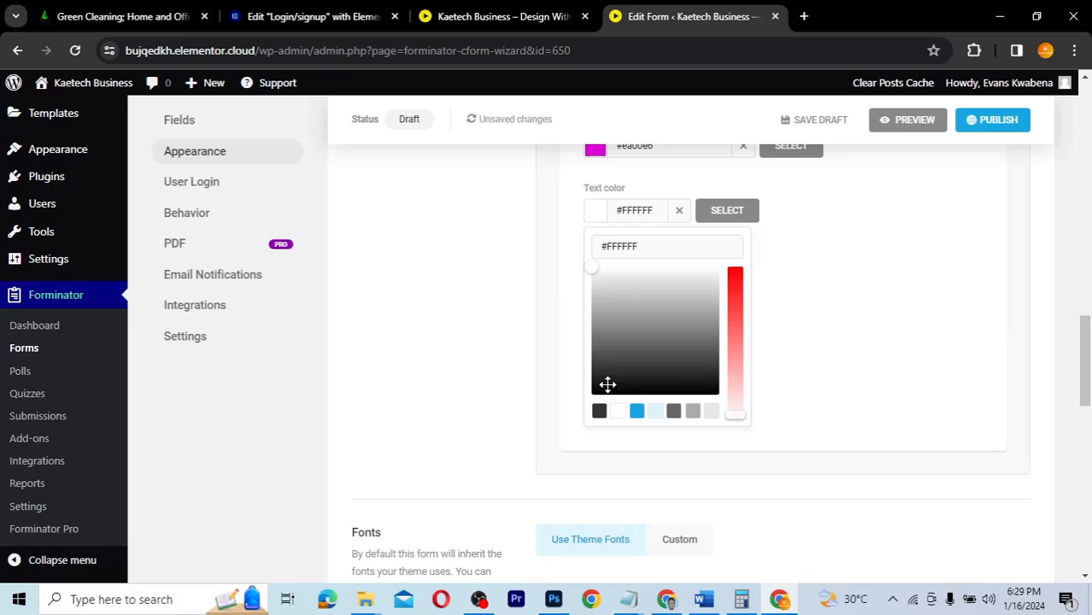
left_click(607, 384)
left_click(580, 403)
scroll(637, 290, "up", 2)
- Set the Submit Button's text color to black in the hover state and to #000000 in the default state
left_click(657, 195)
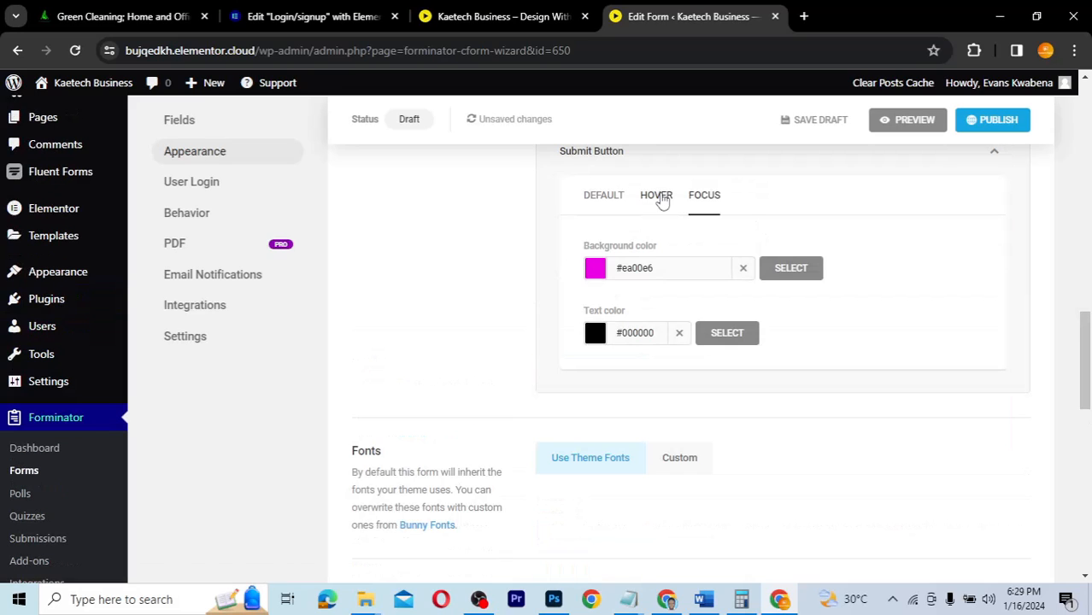
left_click(599, 335)
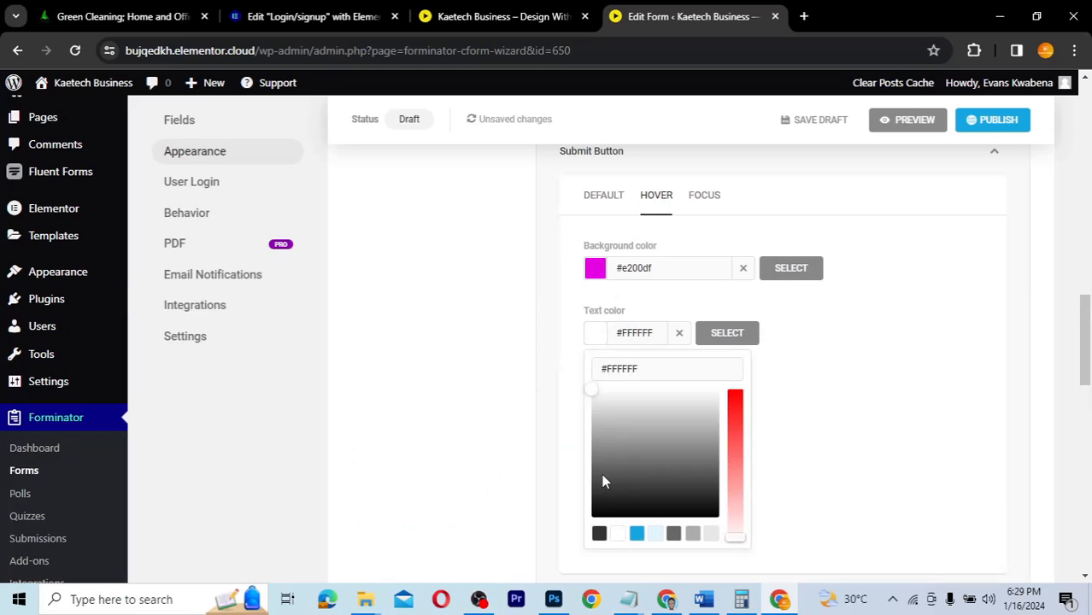
left_click(598, 513)
left_click(603, 195)
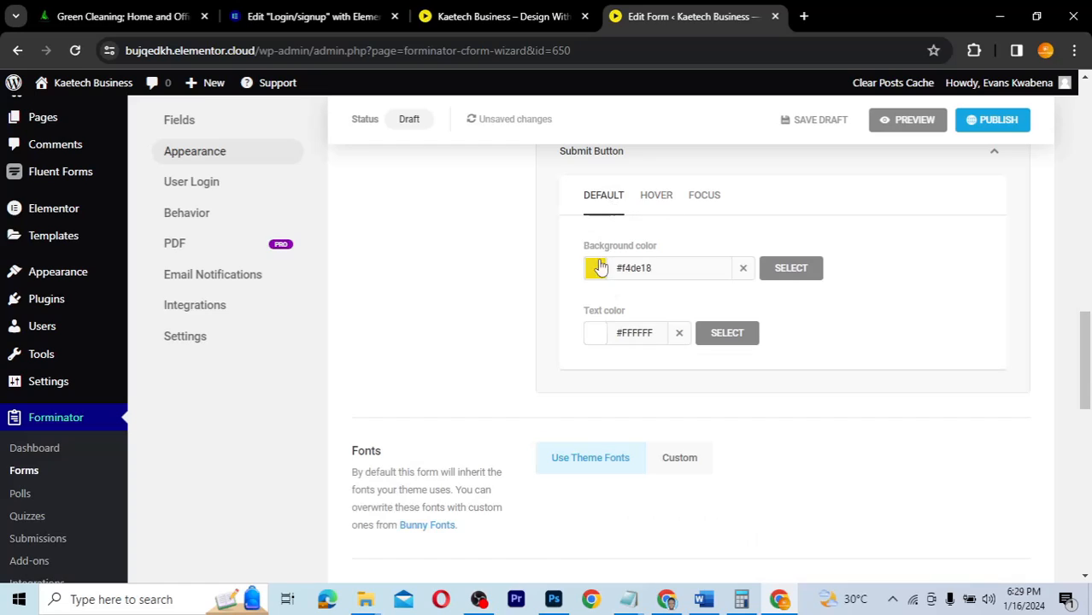
left_click(599, 334)
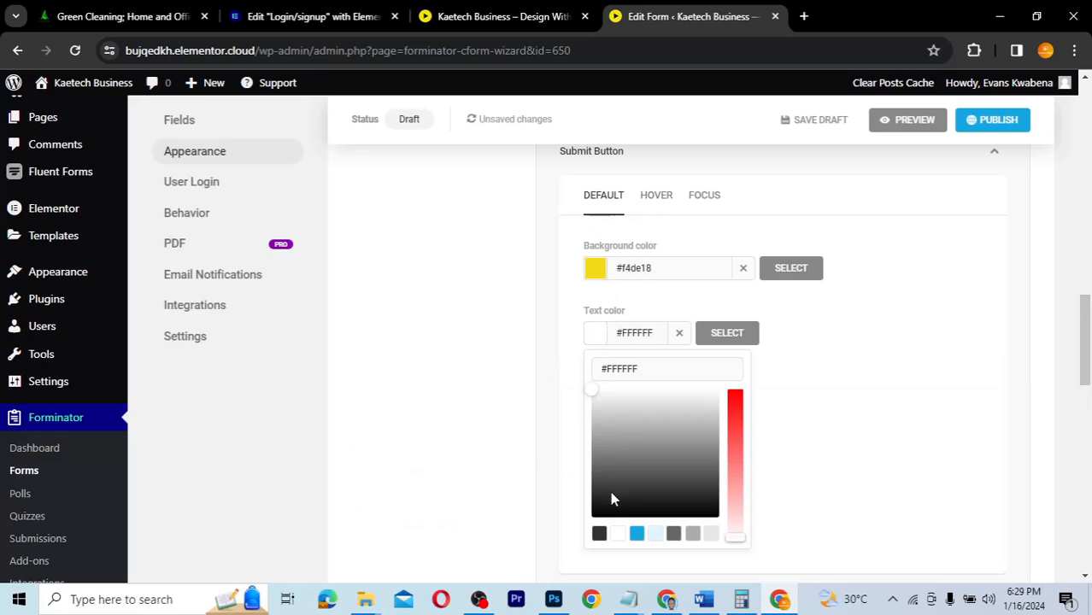
left_click(596, 514)
left_click(596, 333)
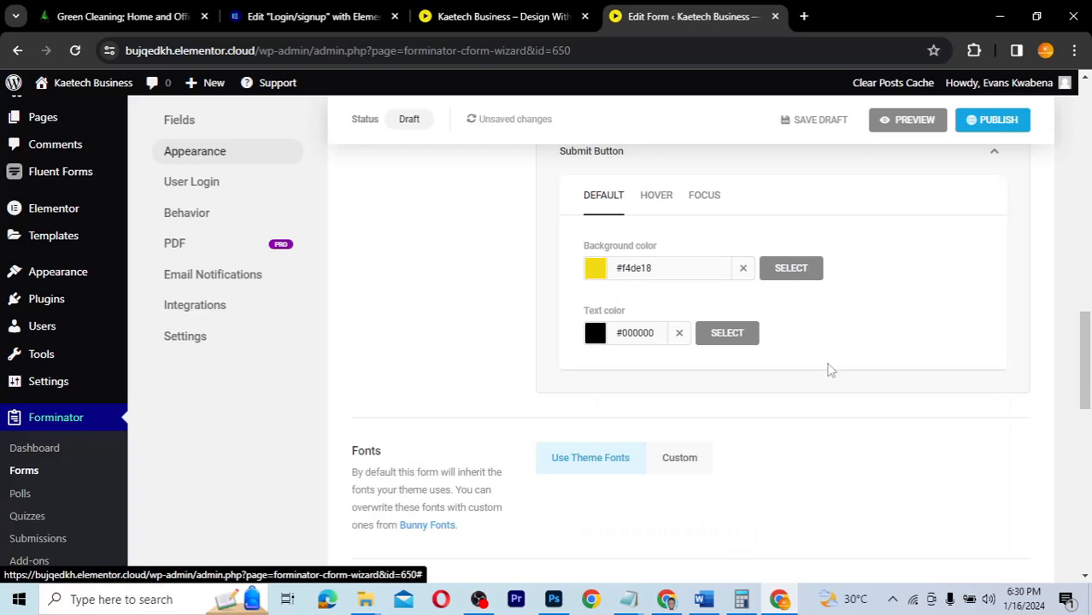
- Preview the login form to check the recolored Login button, and close the preview
scroll(860, 356, "up", 1)
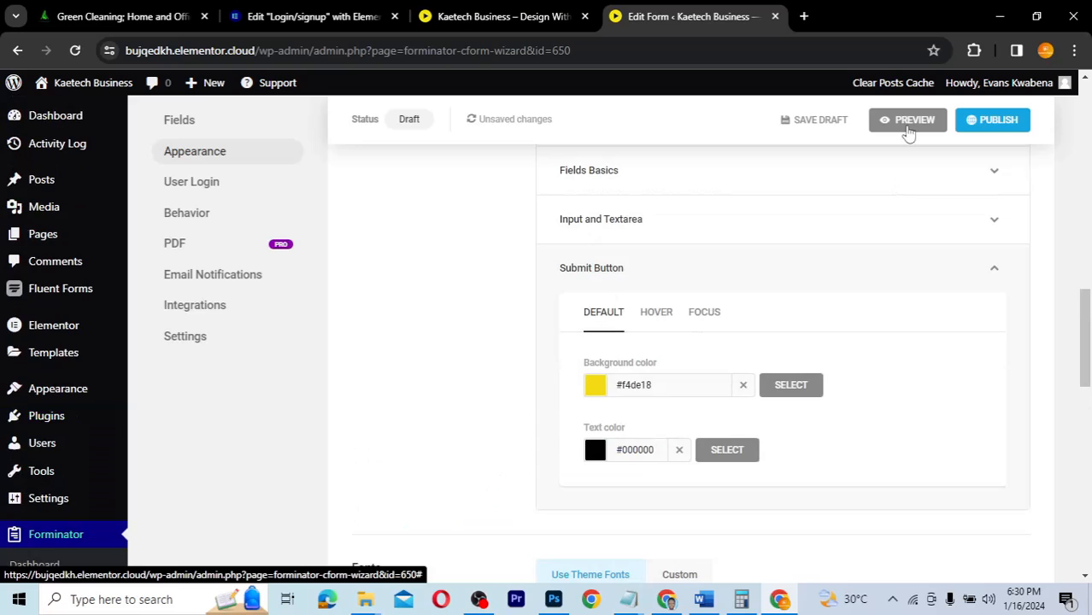
left_click(908, 121)
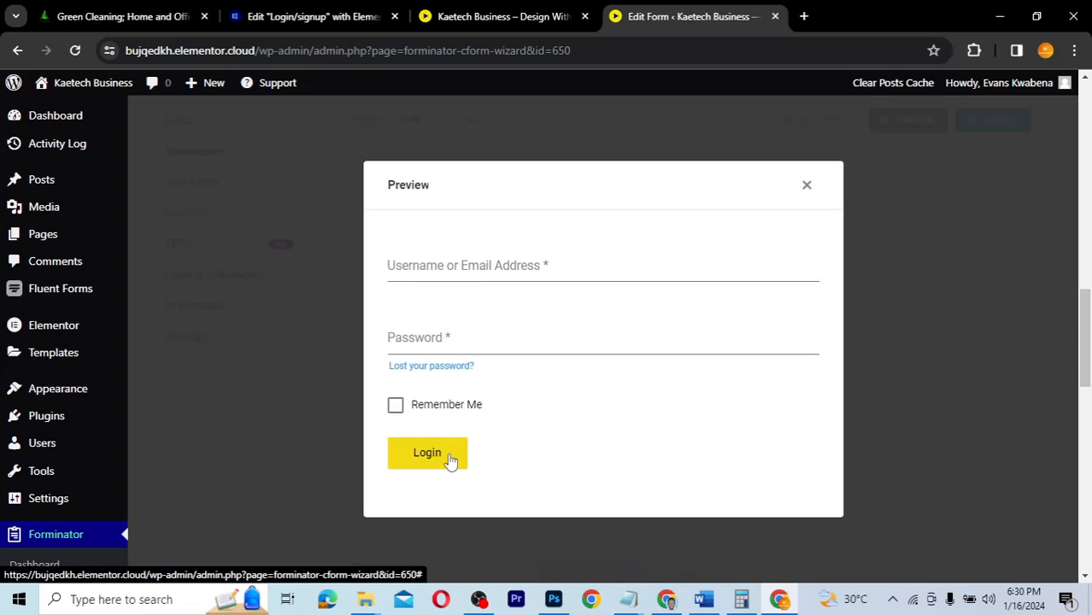
left_click(806, 187)
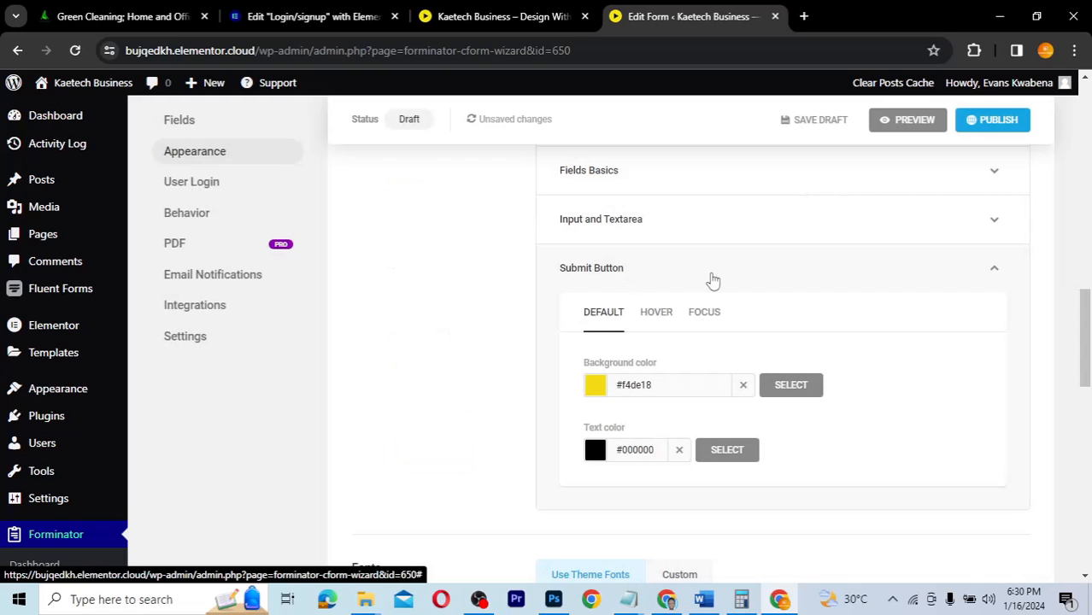
- Look through the other color sections, including Submission Indicator, and the User Login field mapping and Remember Me settings
scroll(714, 280, "up", 3)
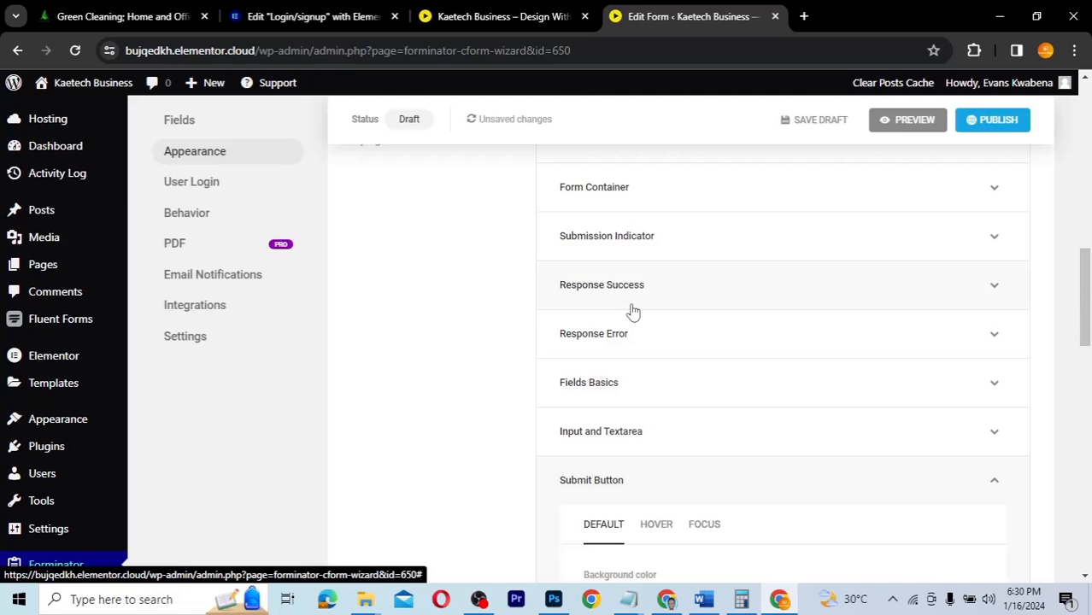
left_click(678, 245)
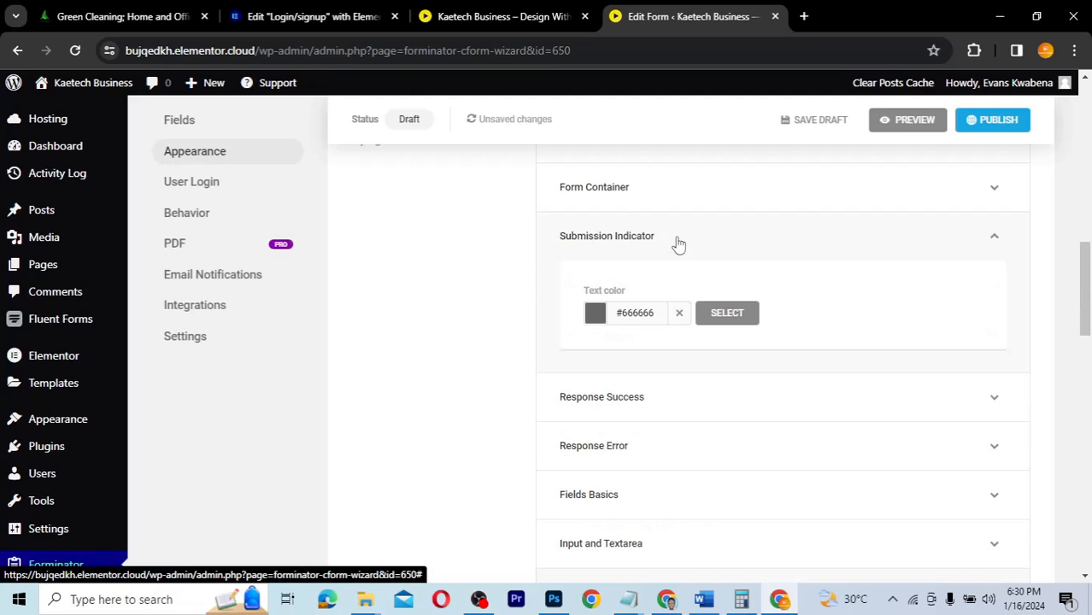
left_click(678, 245)
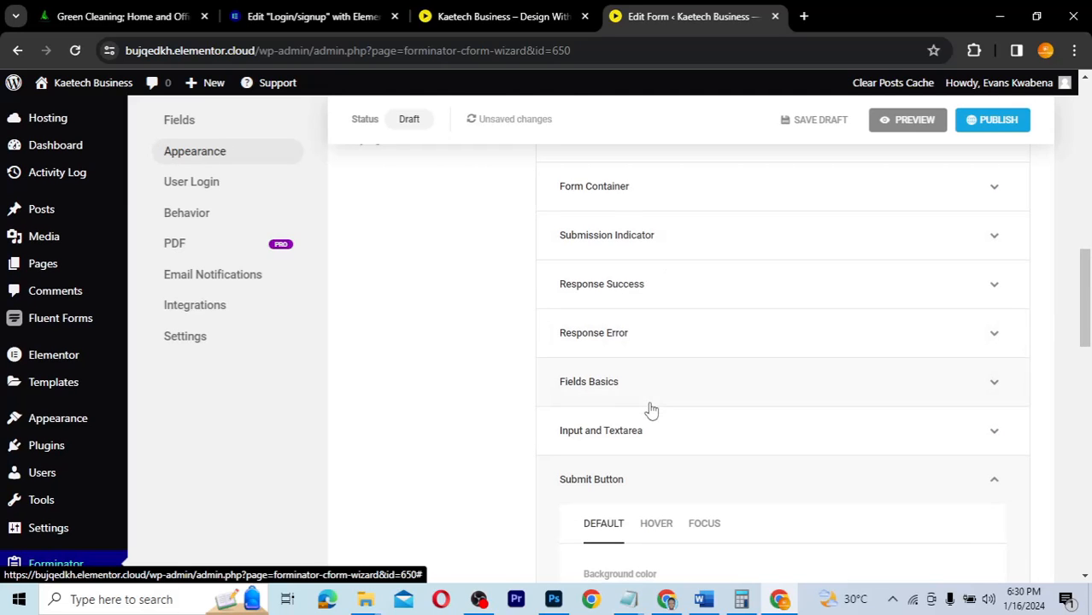
scroll(651, 411, "down", 3)
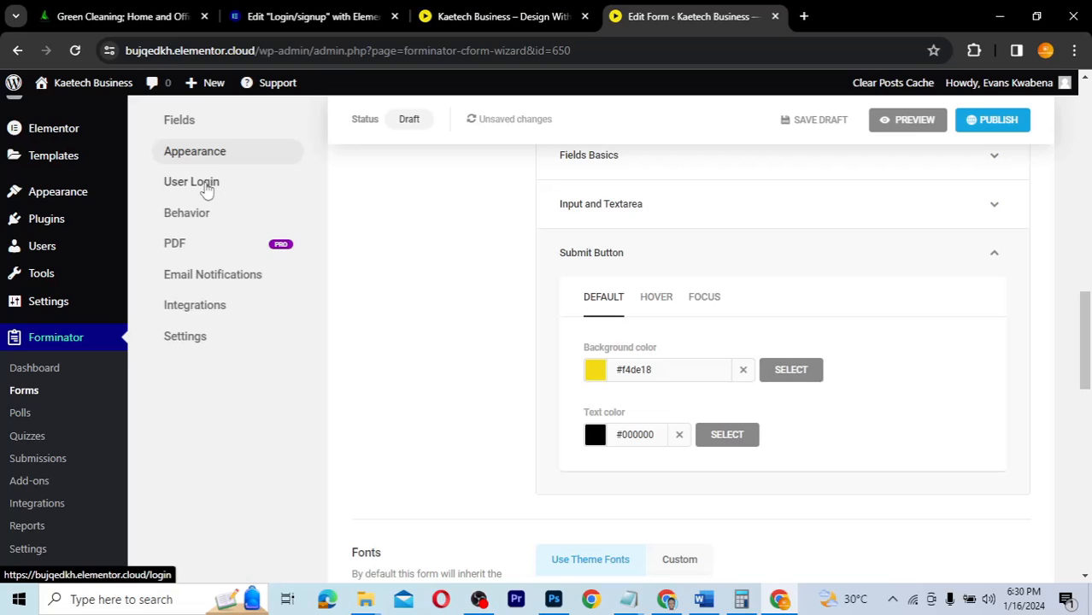
left_click(206, 186)
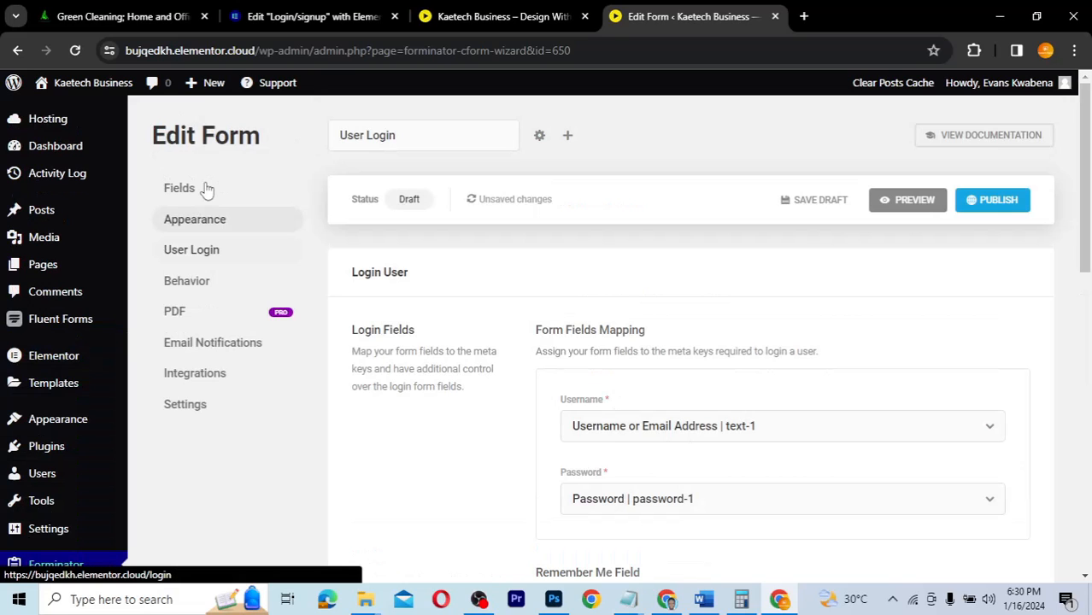
scroll(735, 398, "down", 2)
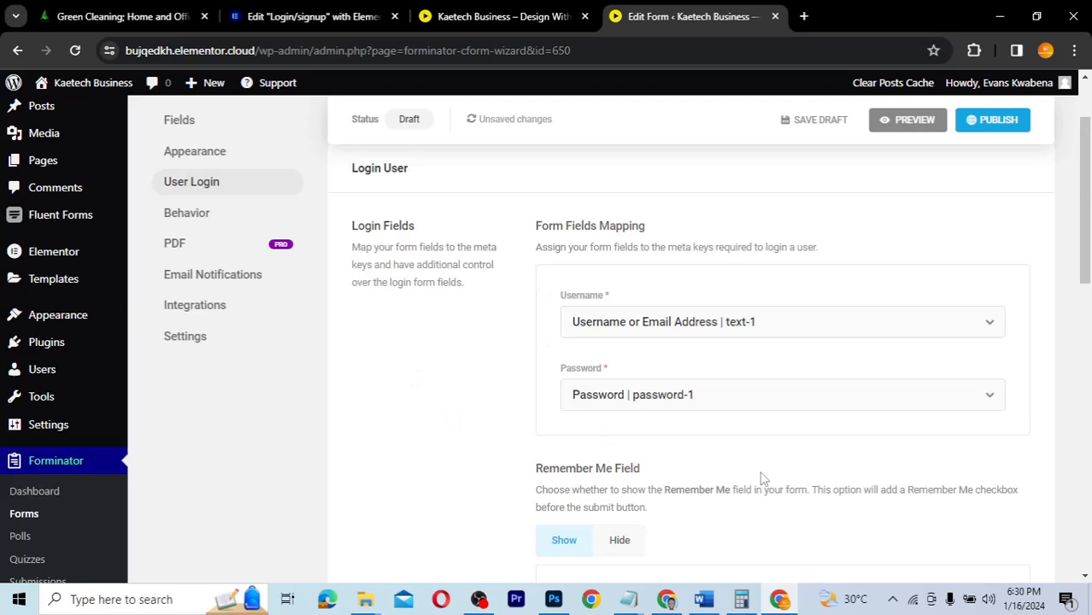
scroll(763, 478, "down", 3)
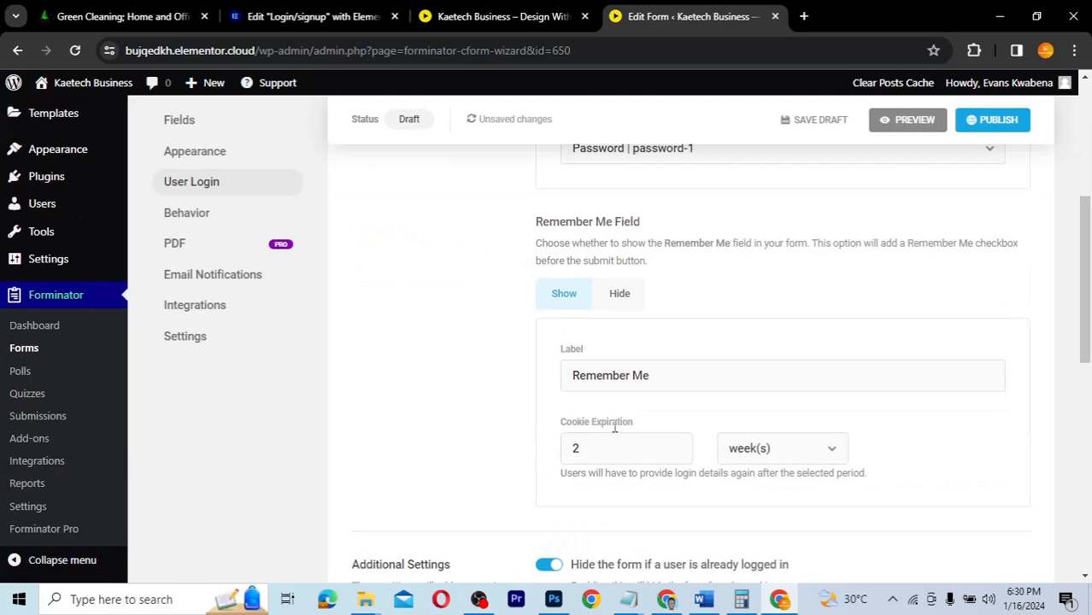
left_click(187, 214)
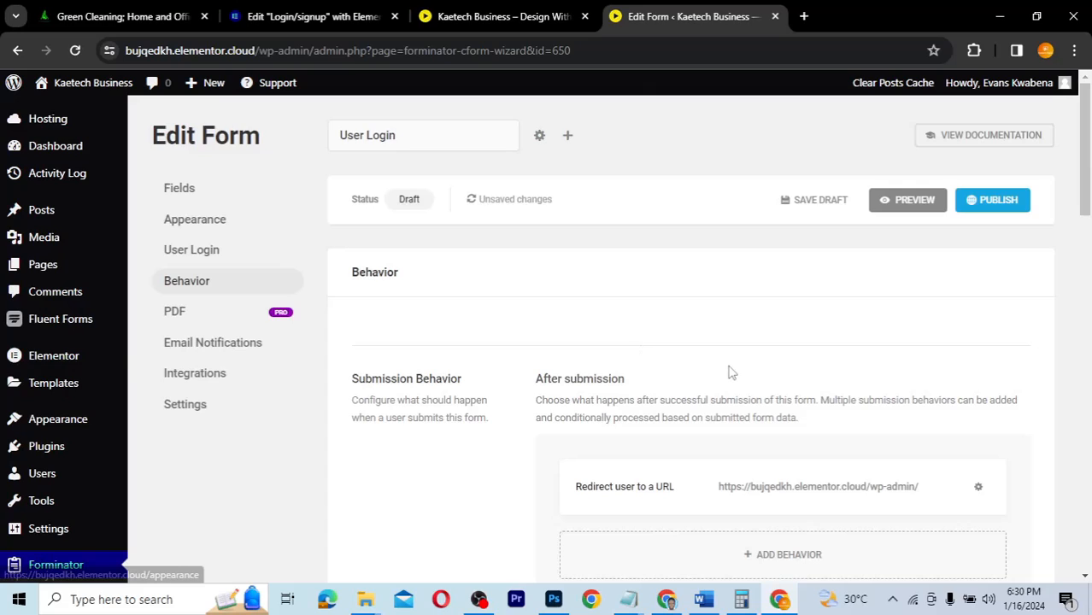
scroll(731, 373, "down", 2)
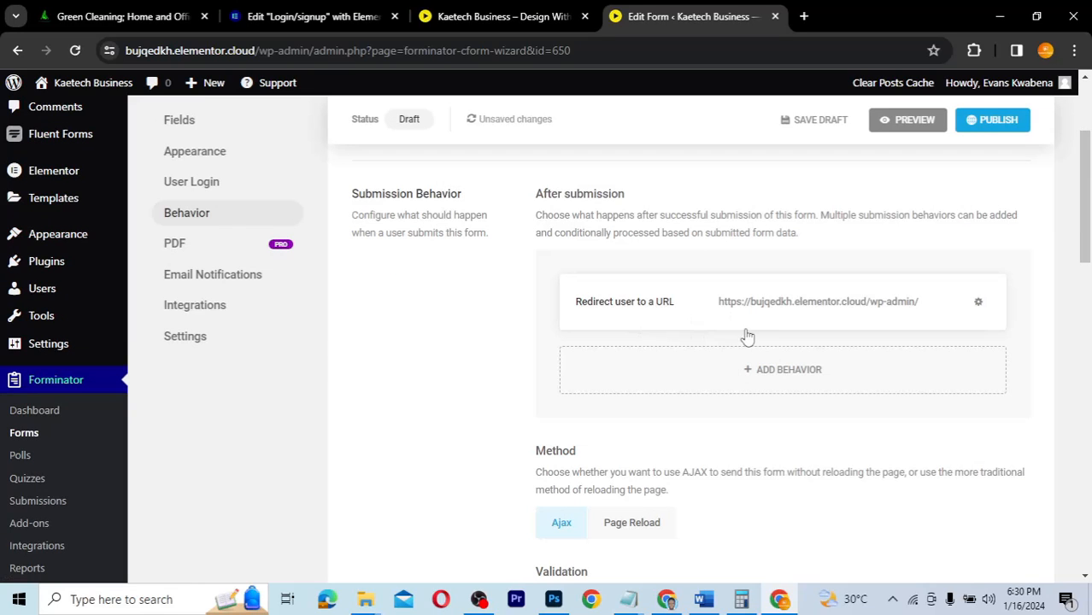
left_click(980, 304)
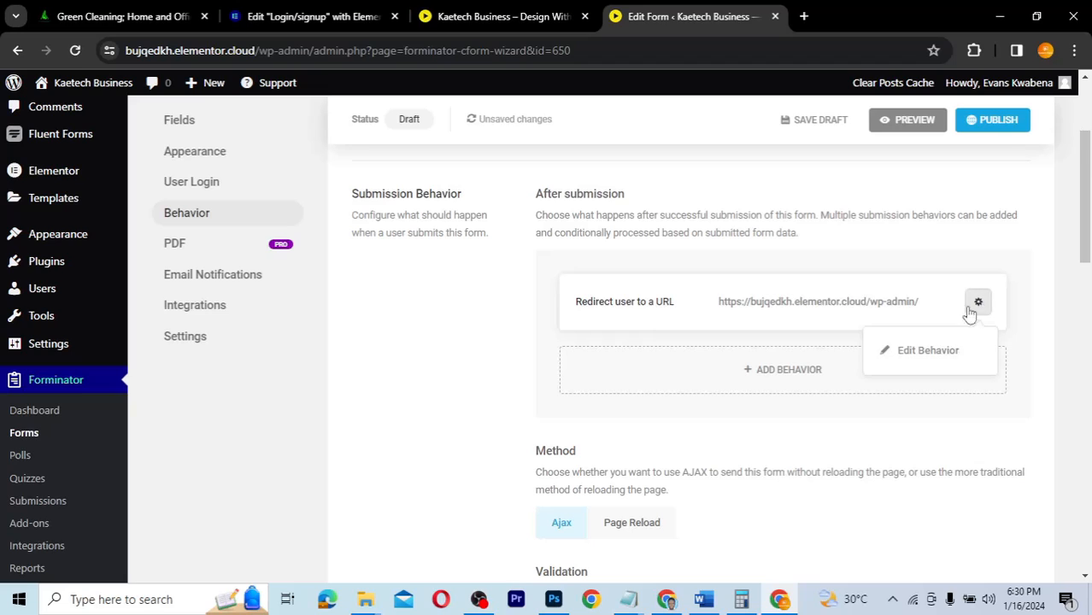
left_click(940, 349)
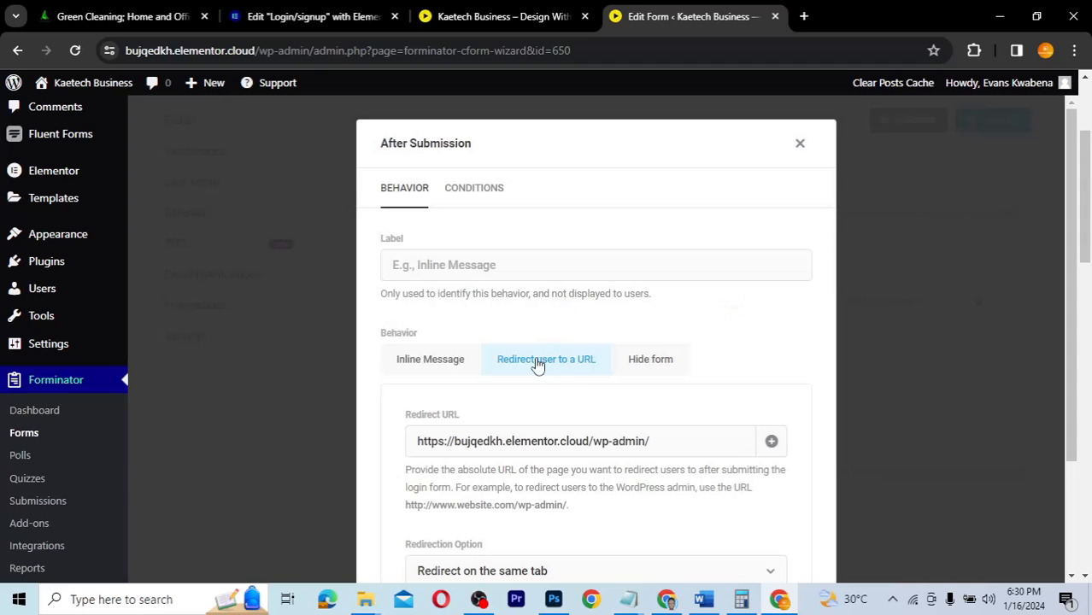
left_click(647, 438)
left_click_drag(645, 441, 596, 441)
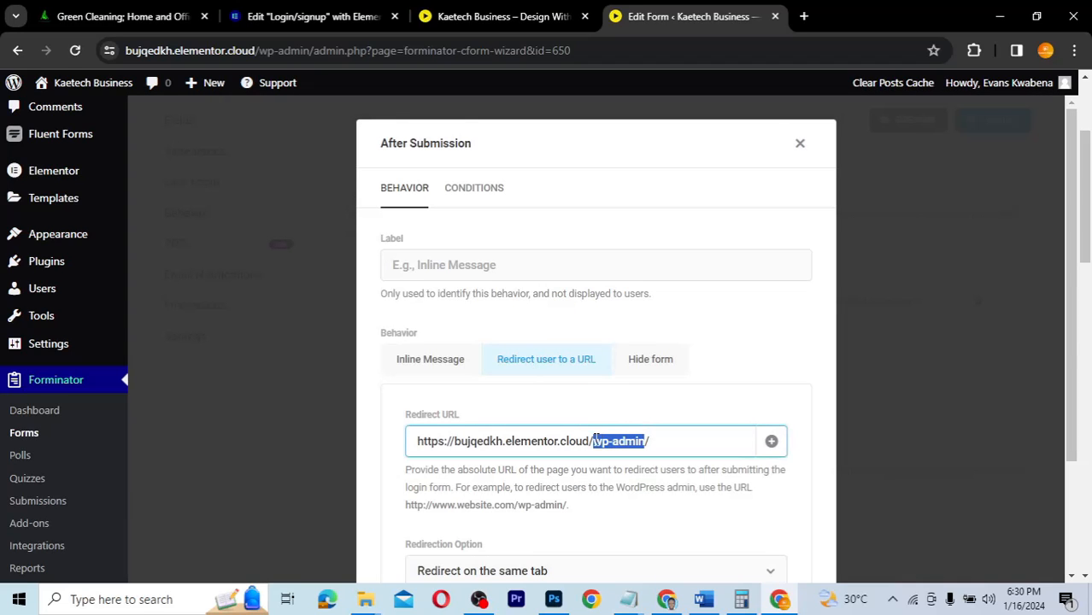
type("courses")
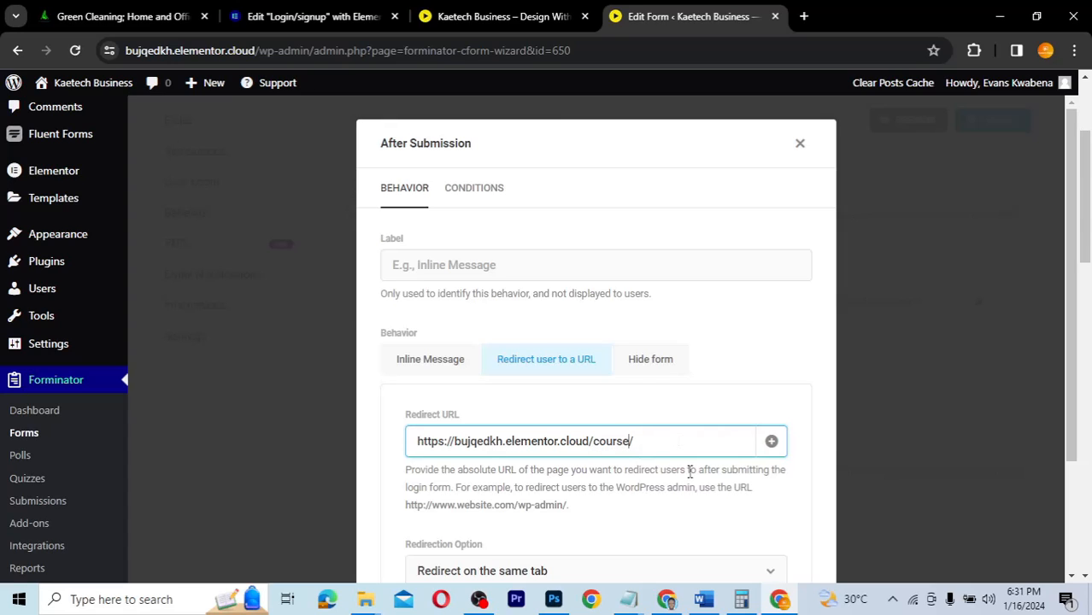
scroll(690, 472, "down", 2)
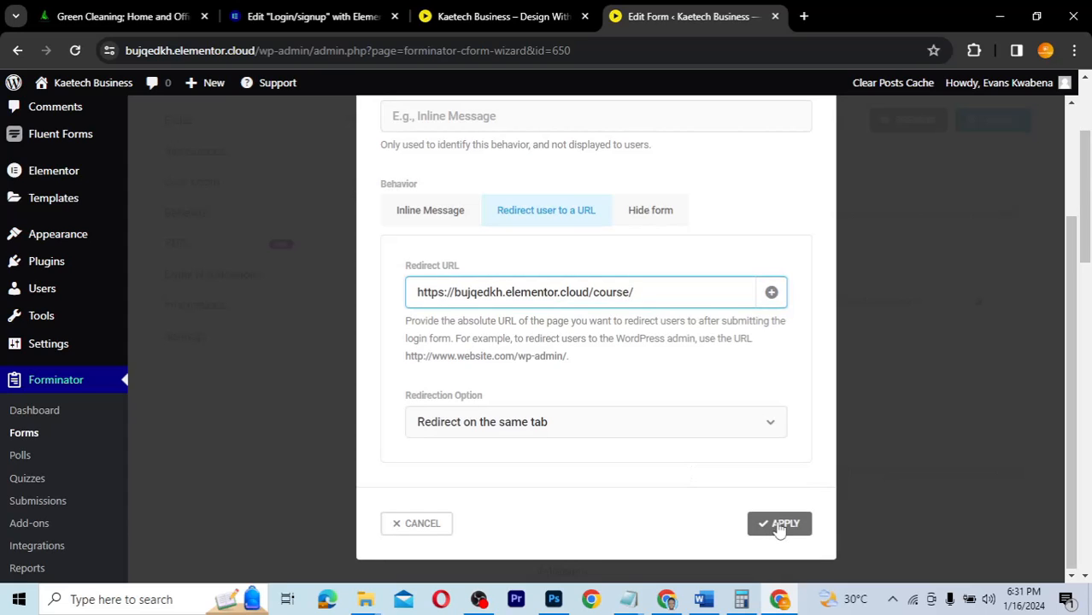
left_click(779, 527)
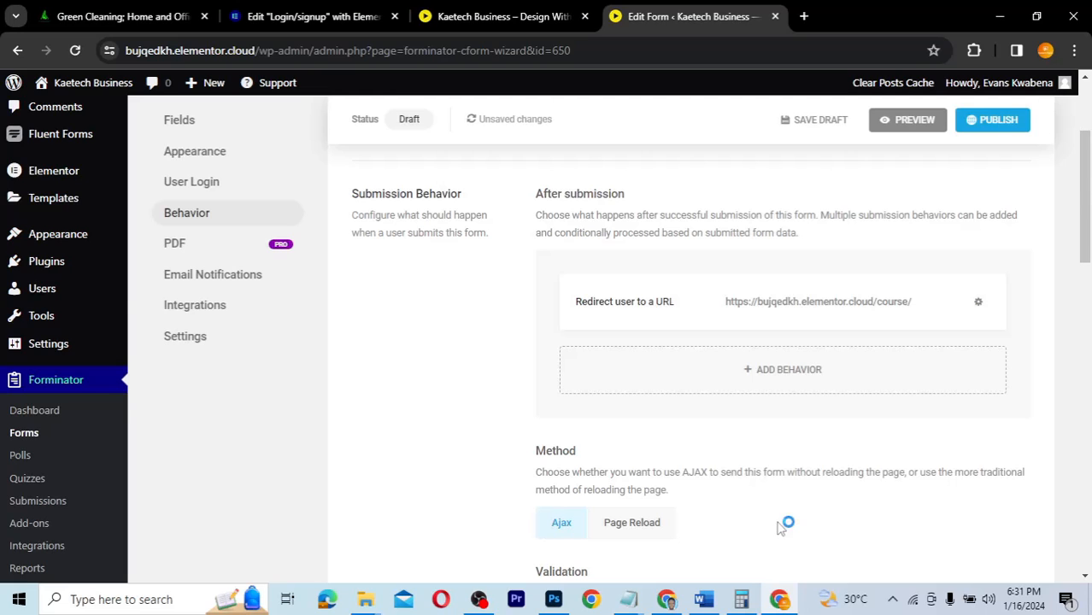
- Review the form's remaining Behavior settings, including validation, submission indicator, lifespan and rendering
scroll(780, 527, "down", 3)
scroll(779, 526, "down", 2)
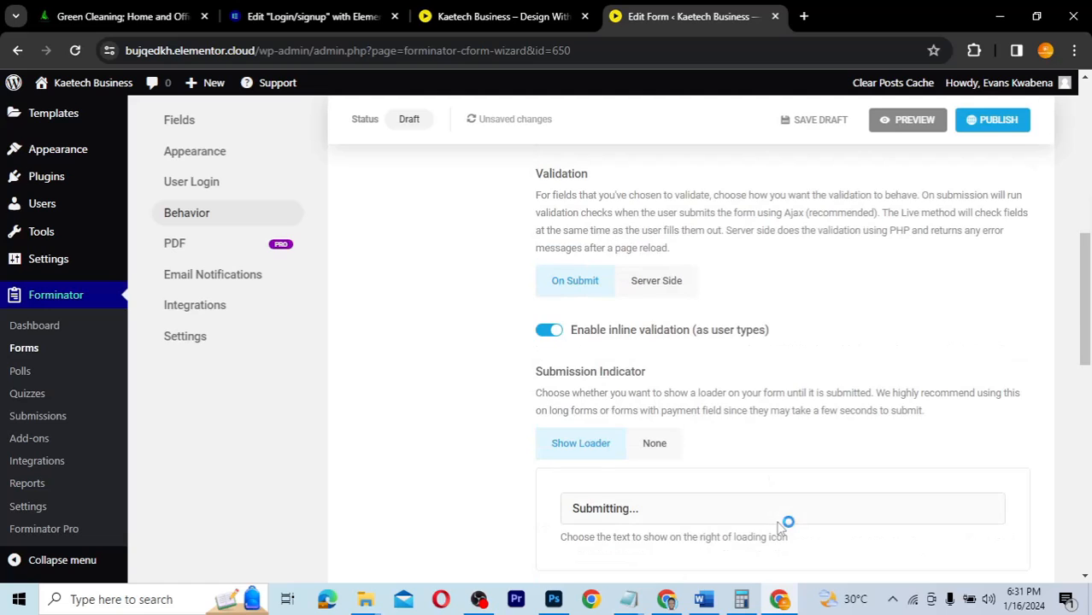
scroll(779, 527, "down", 7)
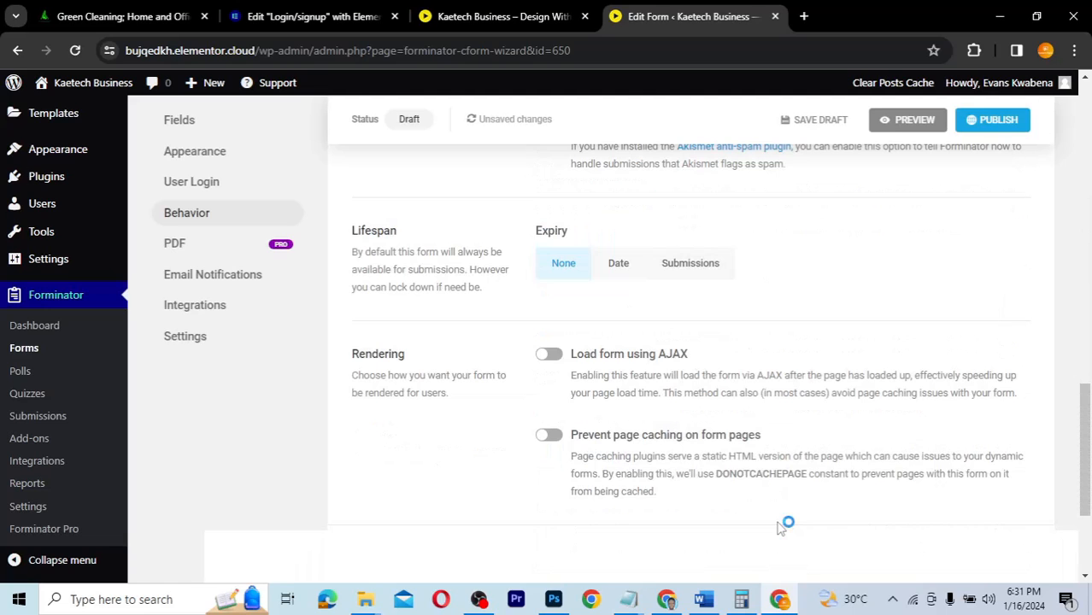
scroll(779, 526, "down", 2)
scroll(465, 312, "up", 2)
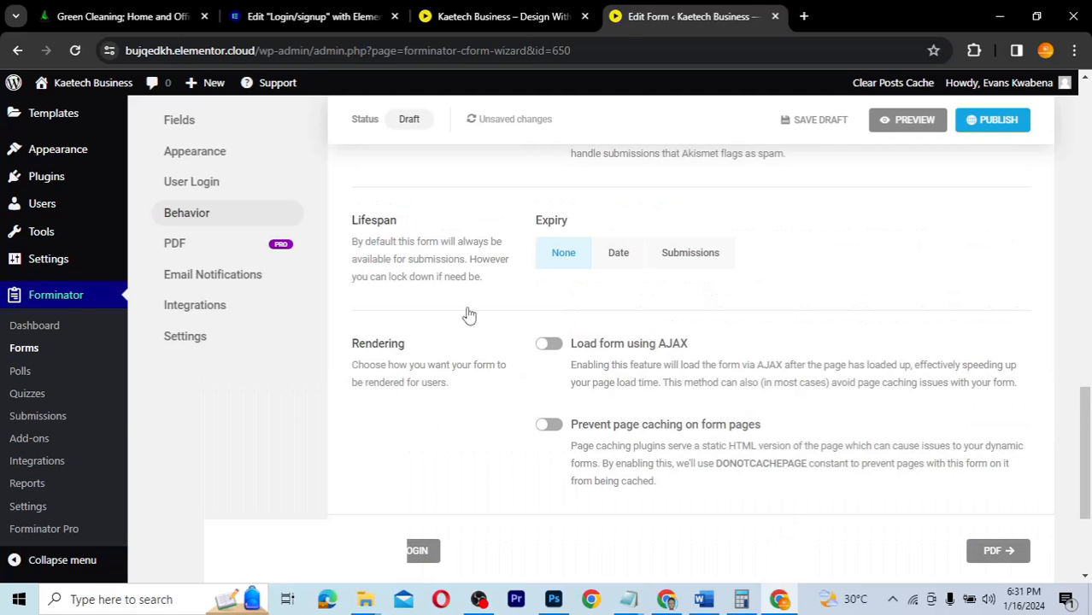
- Look through the login form's PDF, Email Notifications, Integrations and general Settings sections
left_click(235, 245)
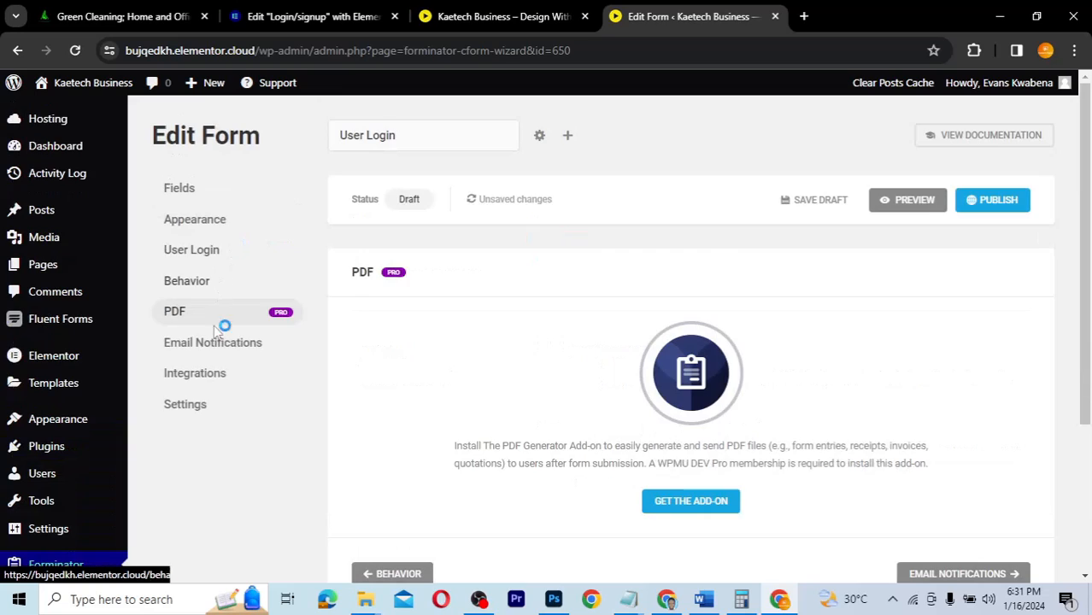
left_click(216, 348)
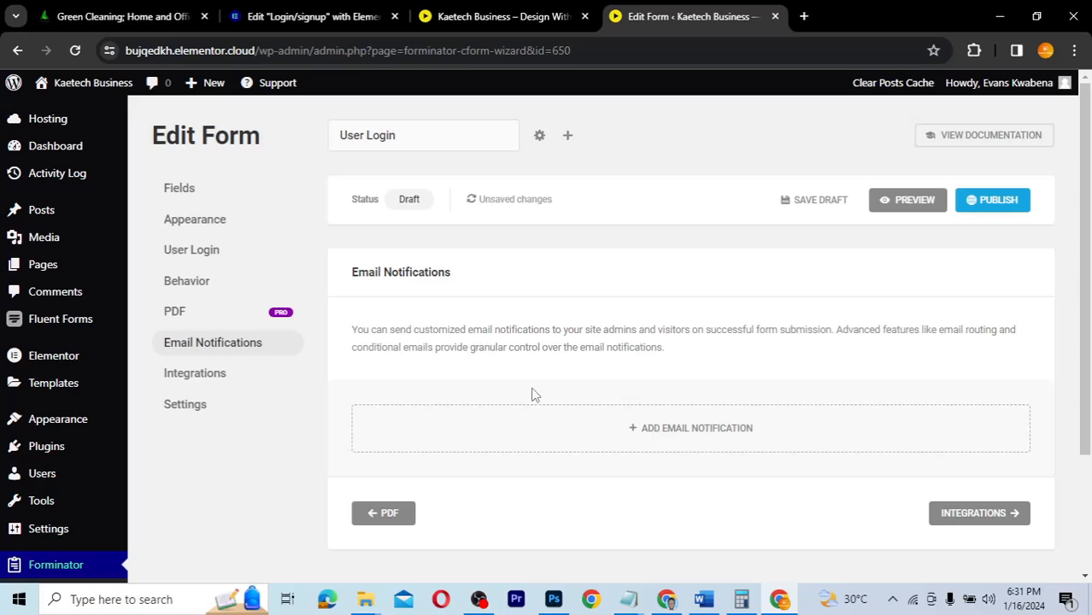
left_click(238, 378)
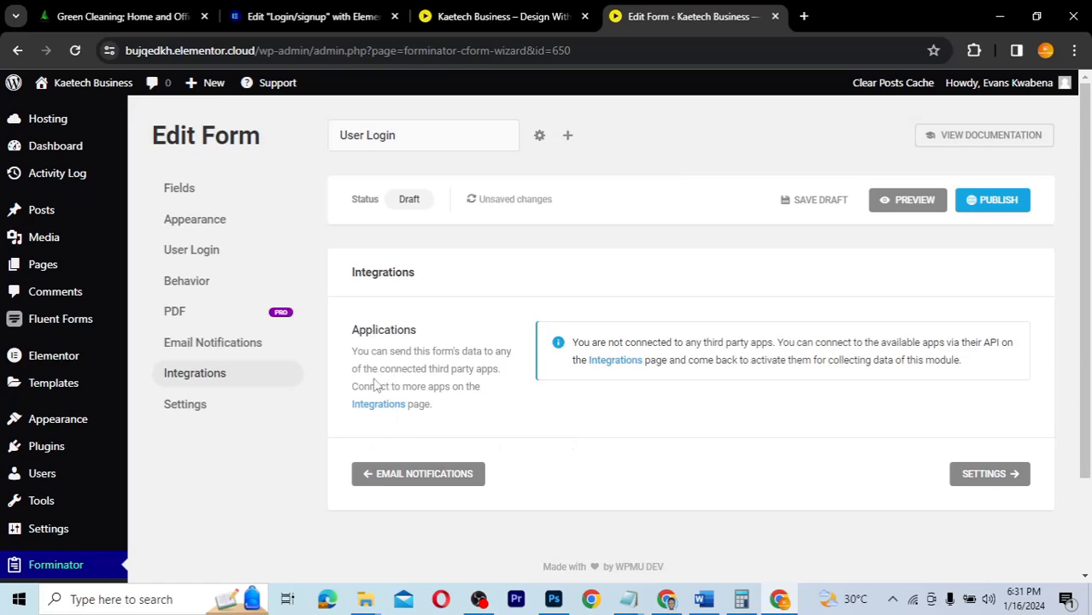
left_click(198, 408)
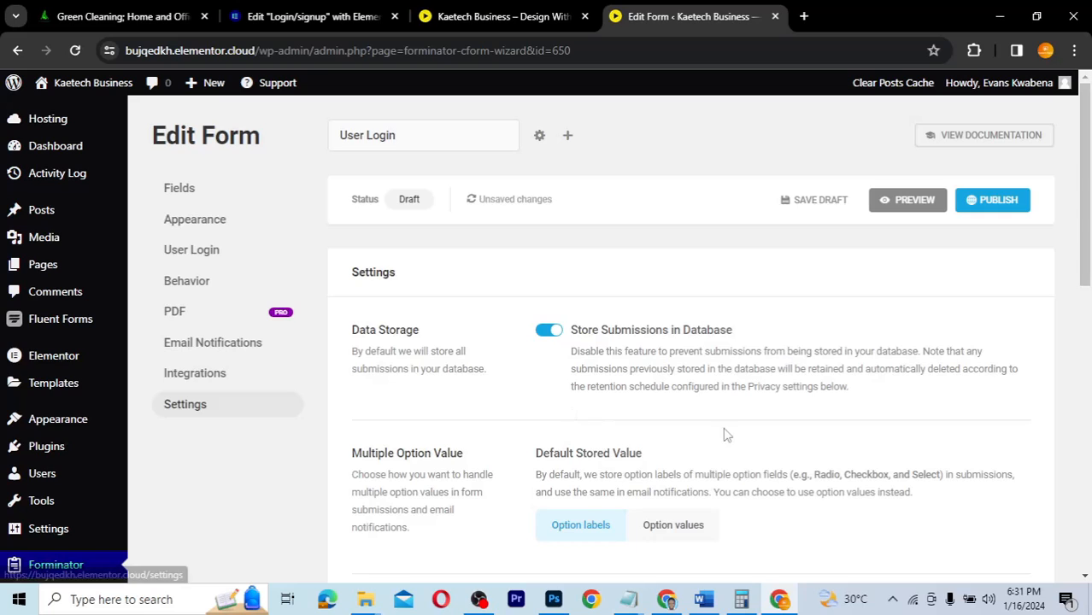
scroll(792, 451, "down", 3)
scroll(794, 454, "down", 5)
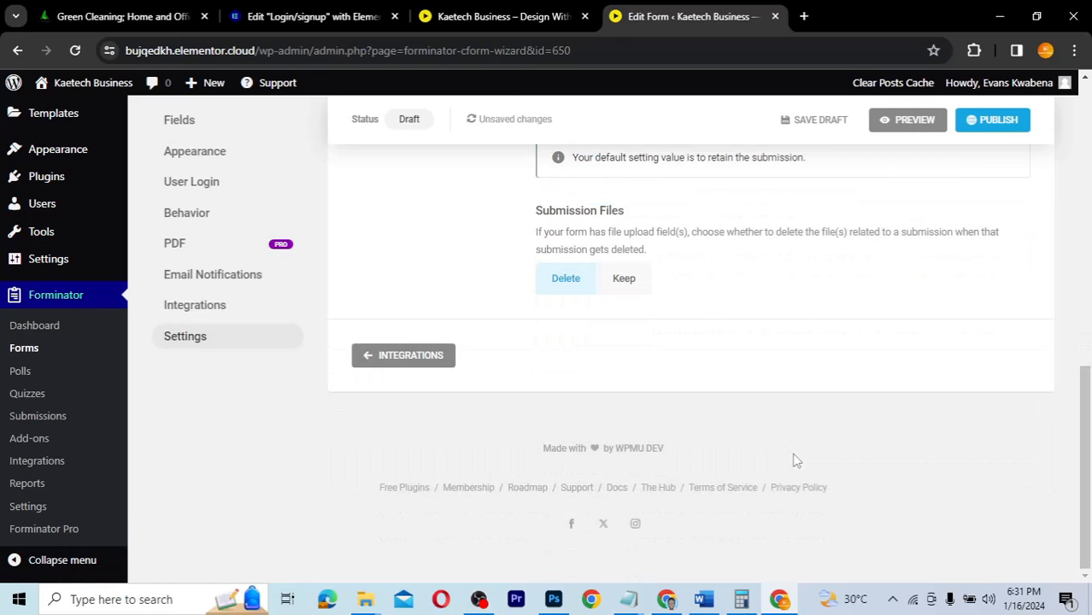
scroll(794, 461, "up", 3)
scroll(794, 461, "up", 2)
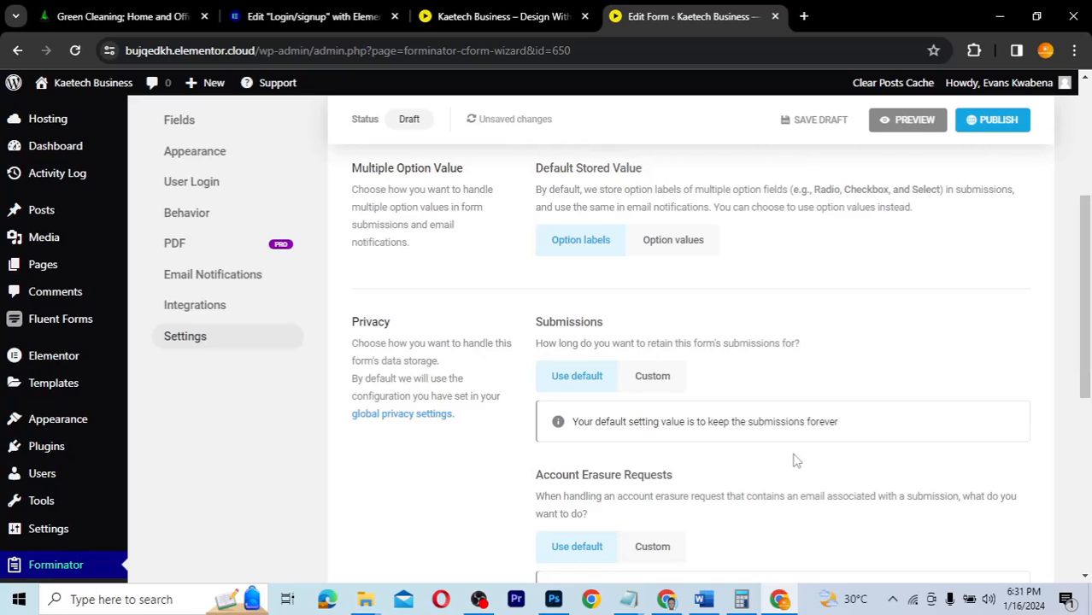
scroll(793, 461, "up", 1)
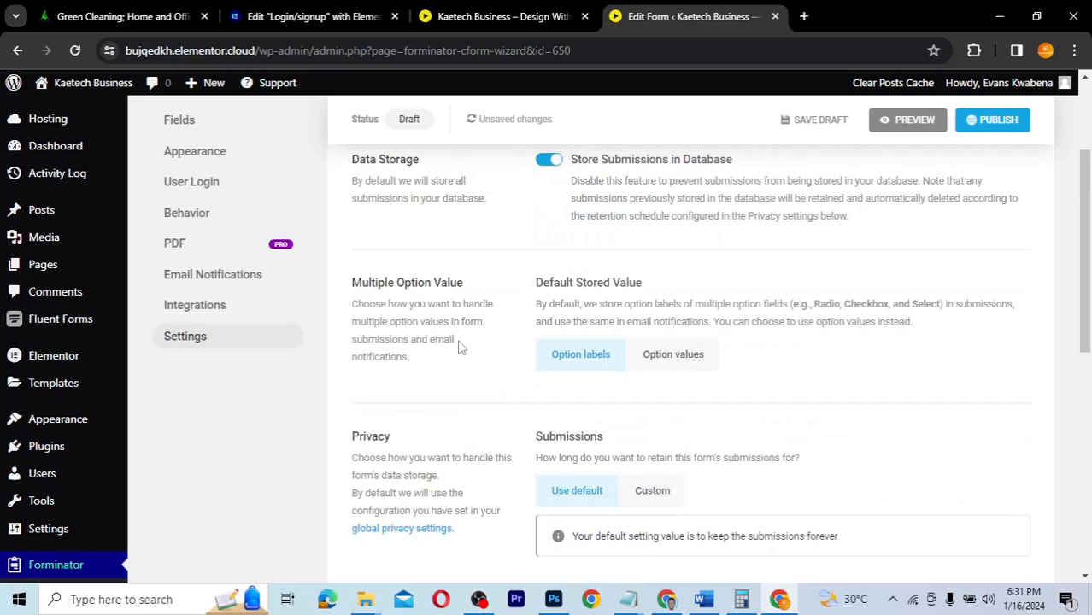
- Return to the login form's Appearance settings, preview the form to check the Login button's colors, and close the preview
left_click(195, 152)
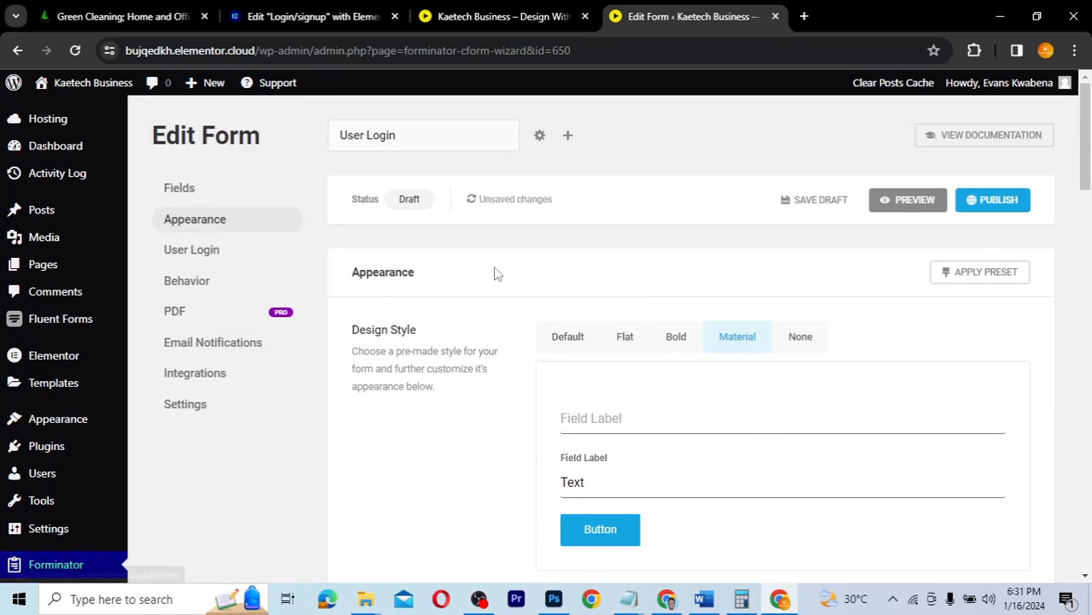
left_click(895, 211)
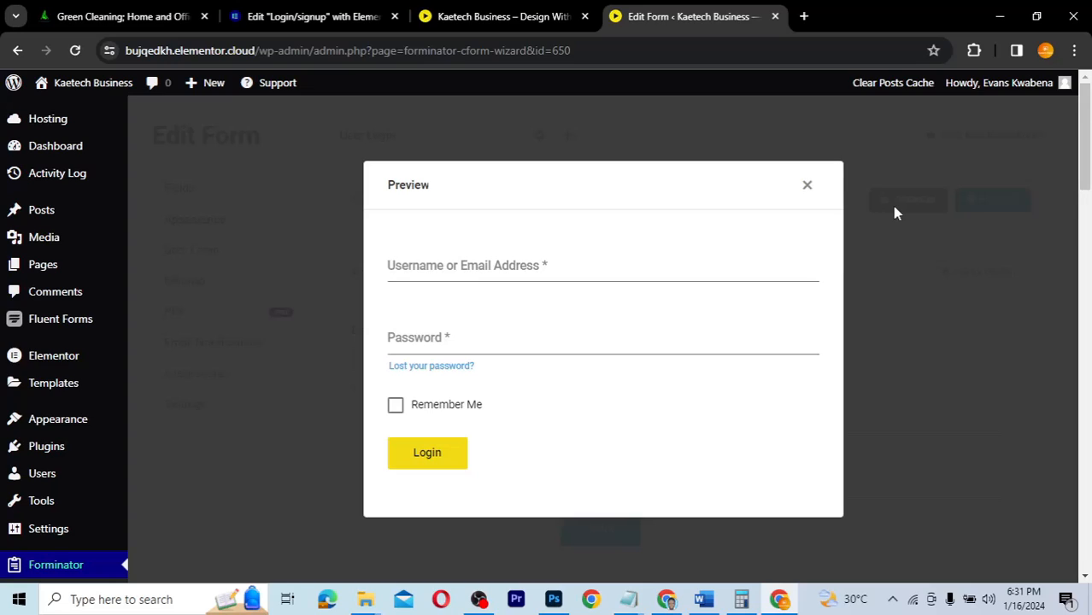
left_click(459, 451)
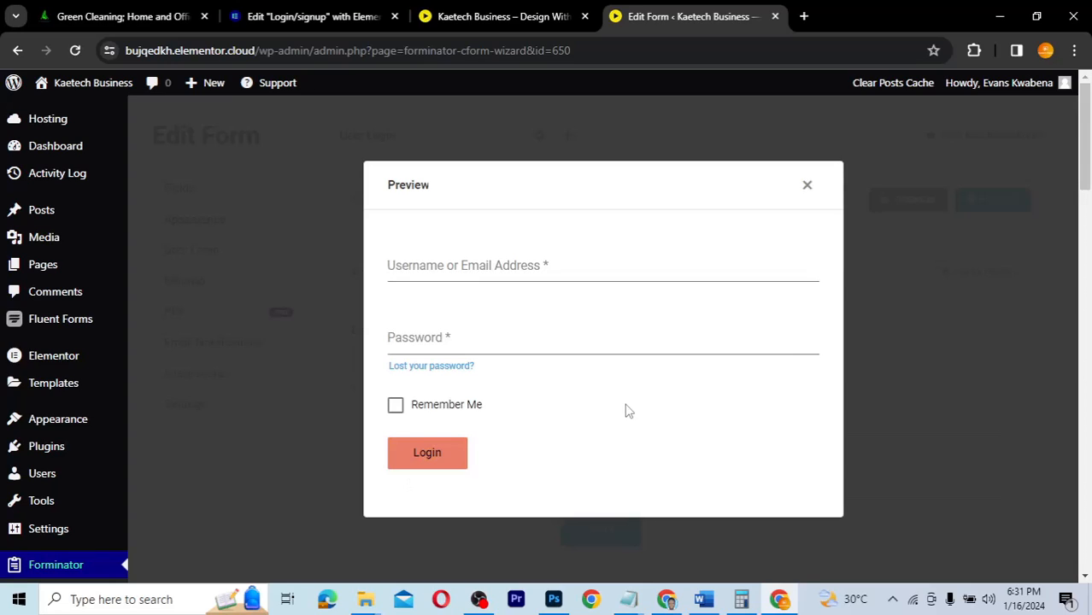
left_click(806, 187)
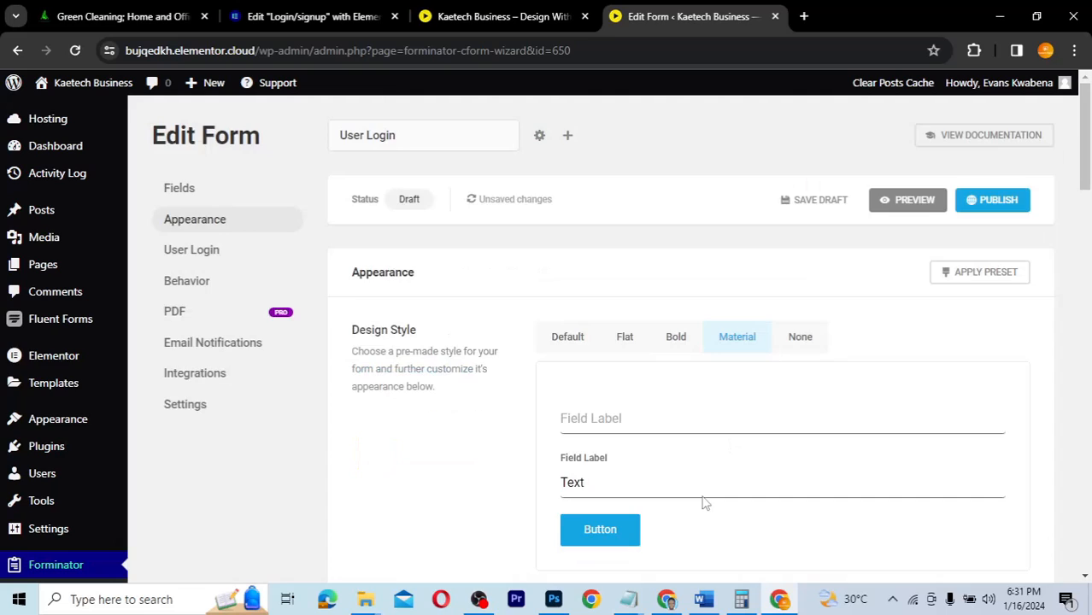
- Switch to the untitled Notepad note and copy the whole .forminator-button CSS rule
mouse_move(630, 601)
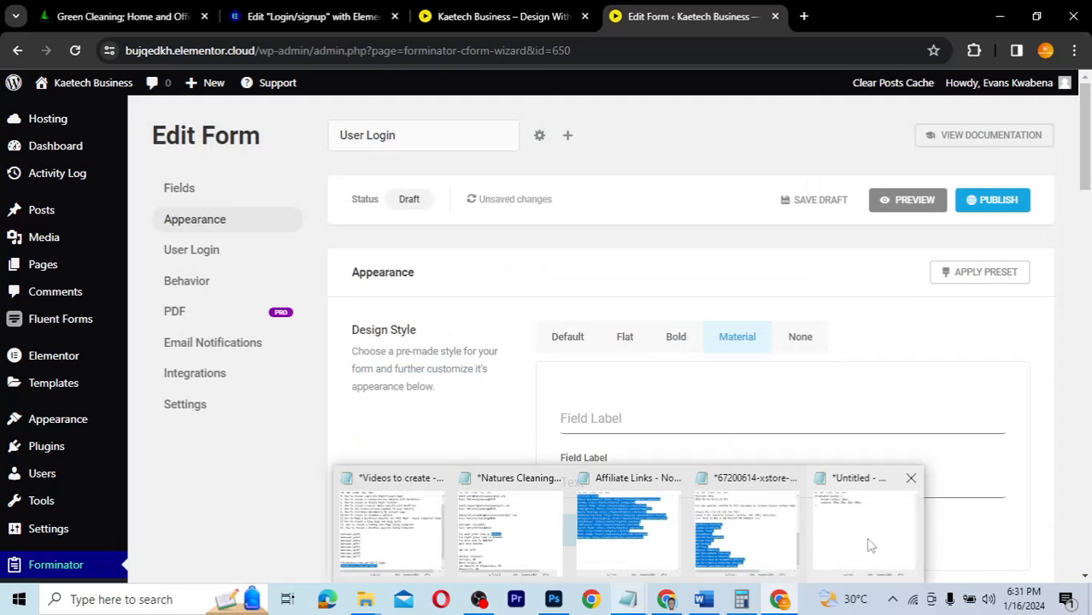
left_click(870, 546)
left_click(352, 237)
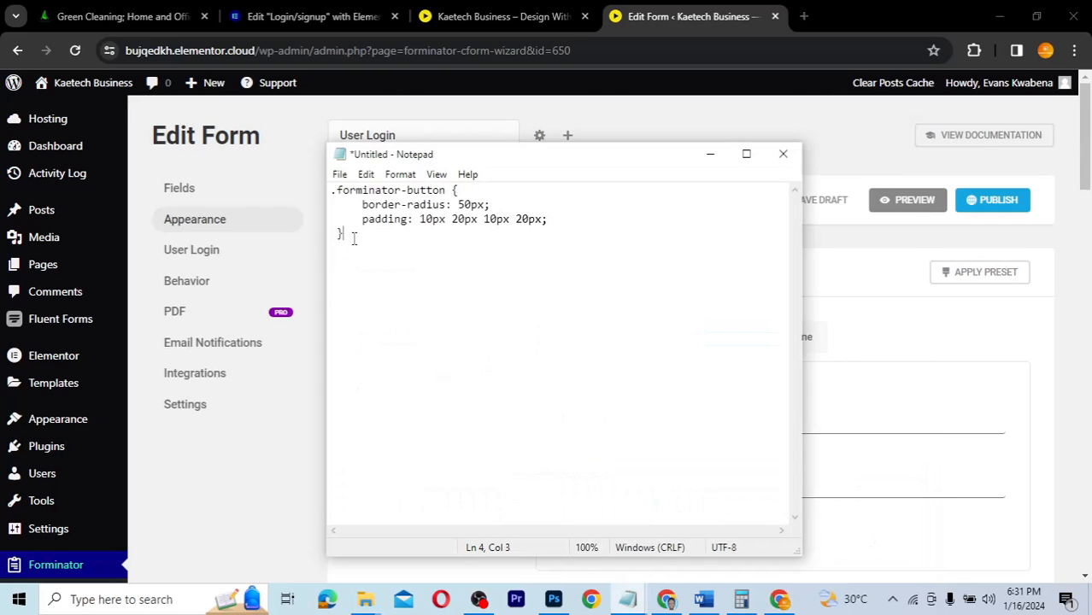
left_click_drag(341, 233, 330, 189)
key("ctrl+c")
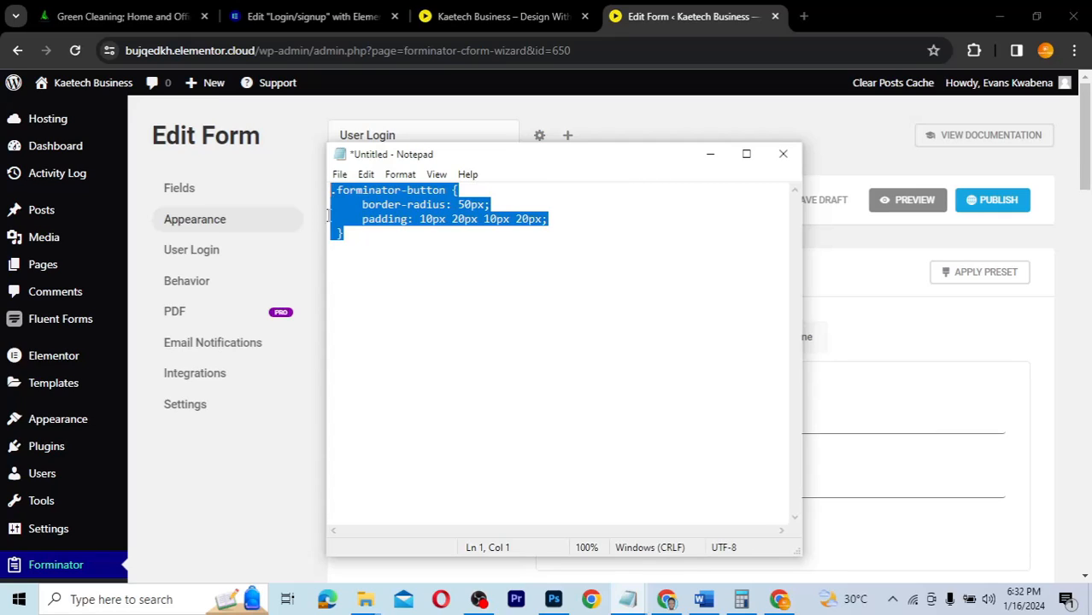
- Back in the browser, enable custom CSS for the login form and paste the .forminator-button rule with 50px border-radius and 10px 20px 10px 20px padding
left_click(272, 464)
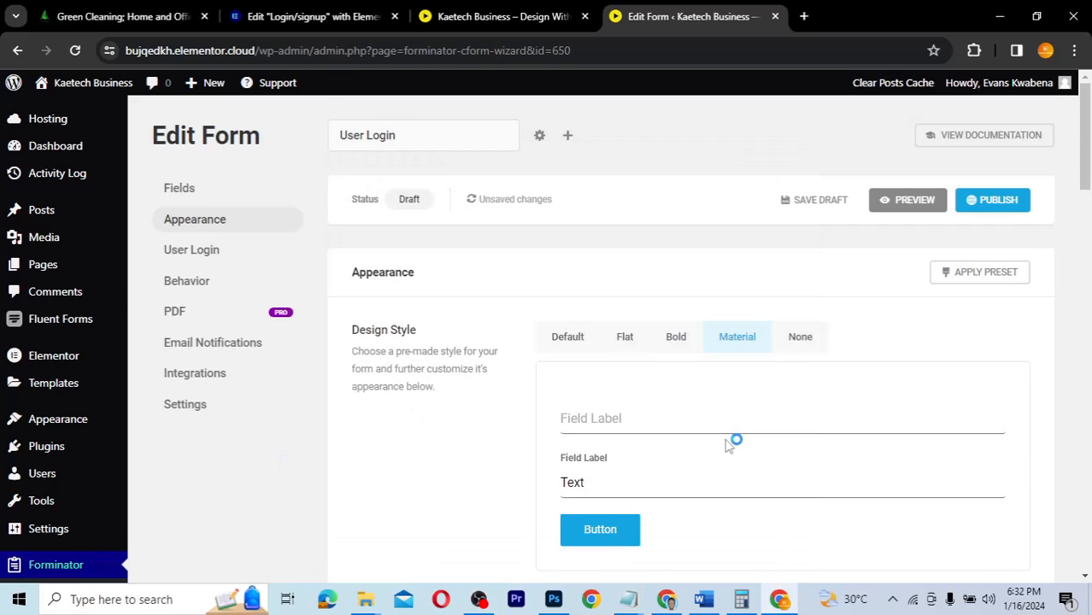
scroll(725, 440, "down", 15)
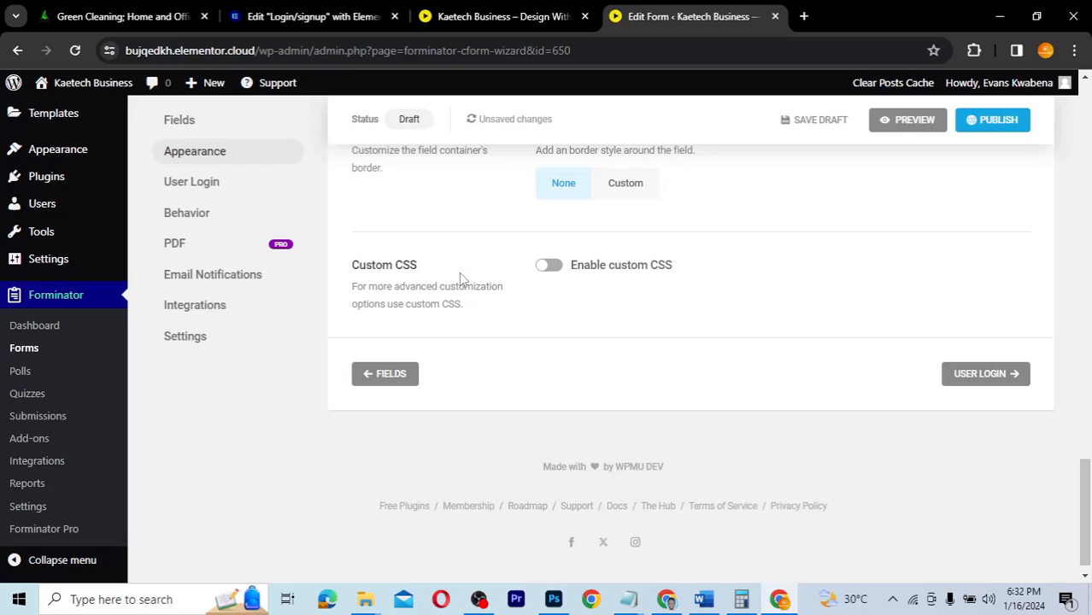
left_click(557, 270)
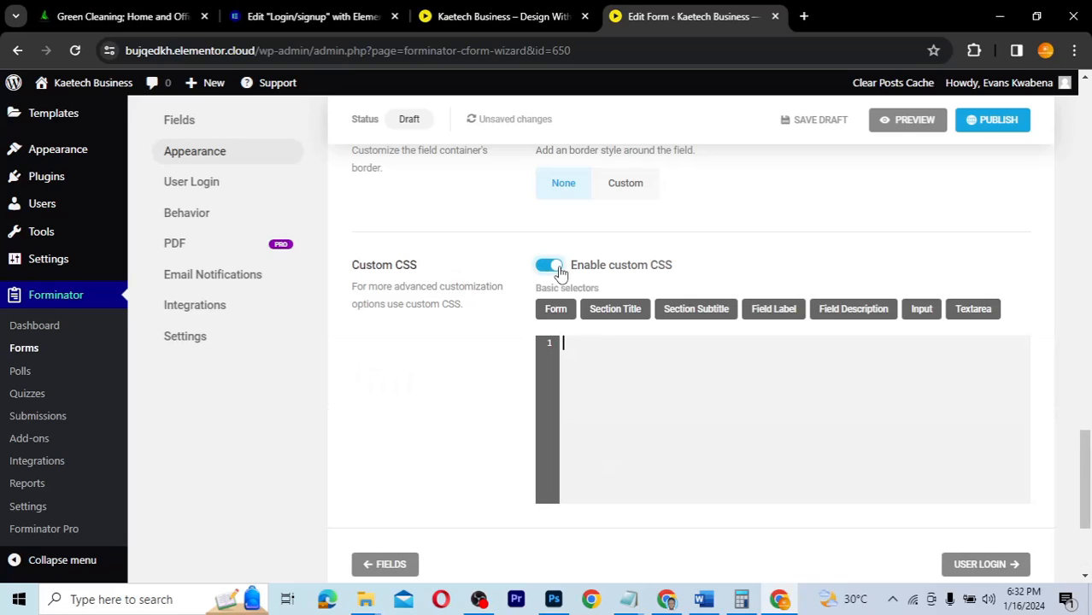
key("ctrl+v")
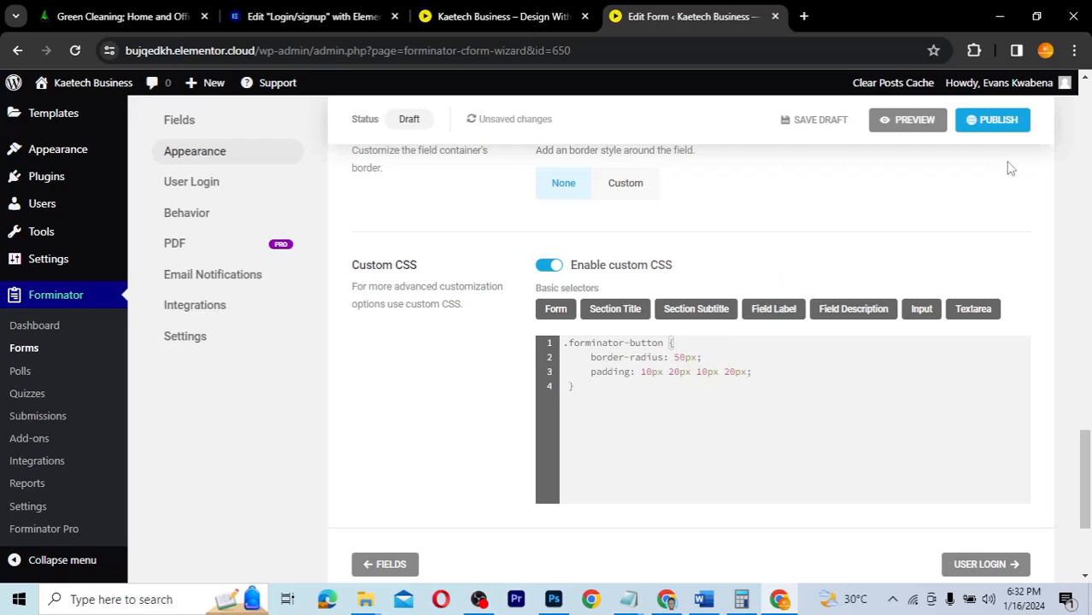
- Publish the User Login form and copy its shortcode
left_click(1001, 122)
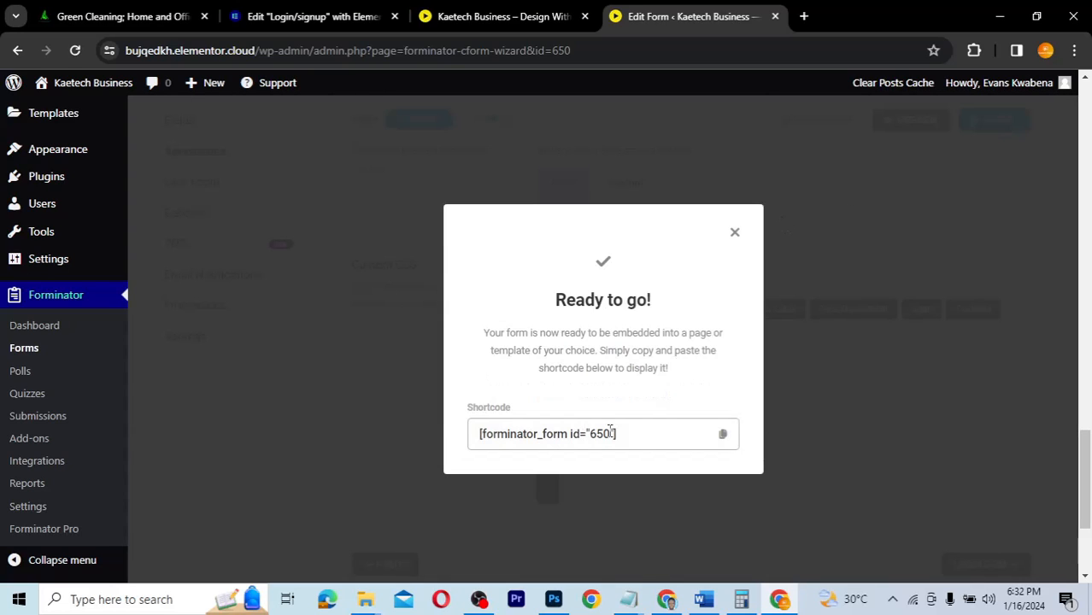
left_click(723, 435)
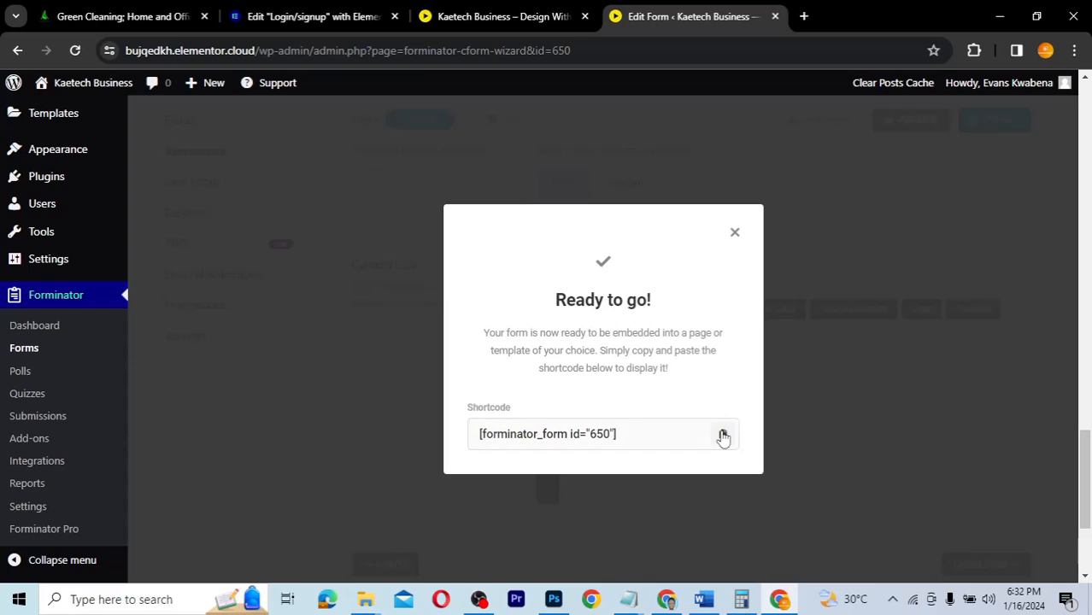
left_click(723, 434)
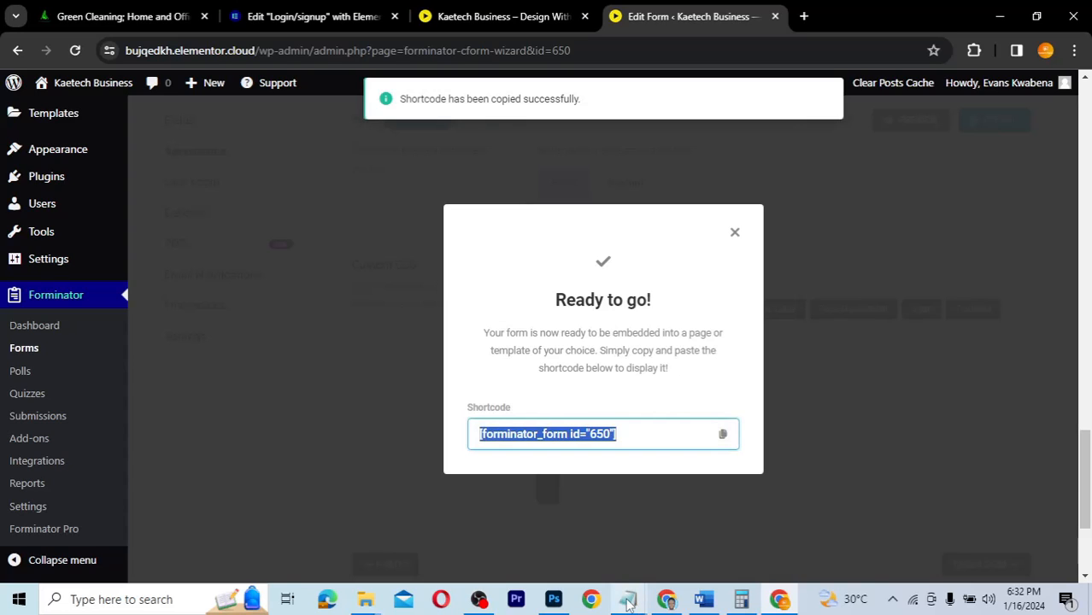
- Save the shortcode [forminator_form id="650"] below the CSS in the Notepad note, label it Login, and close the form's publish dialog
mouse_move(628, 599)
left_click(860, 528)
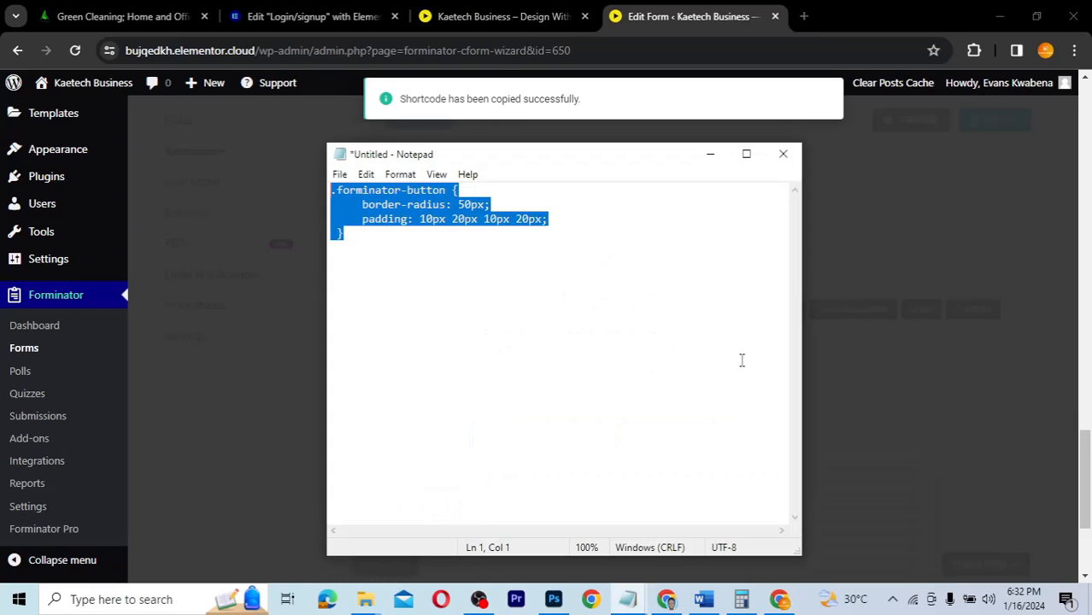
left_click(390, 236)
key("Return")
key("Return")
key("ctrl+v")
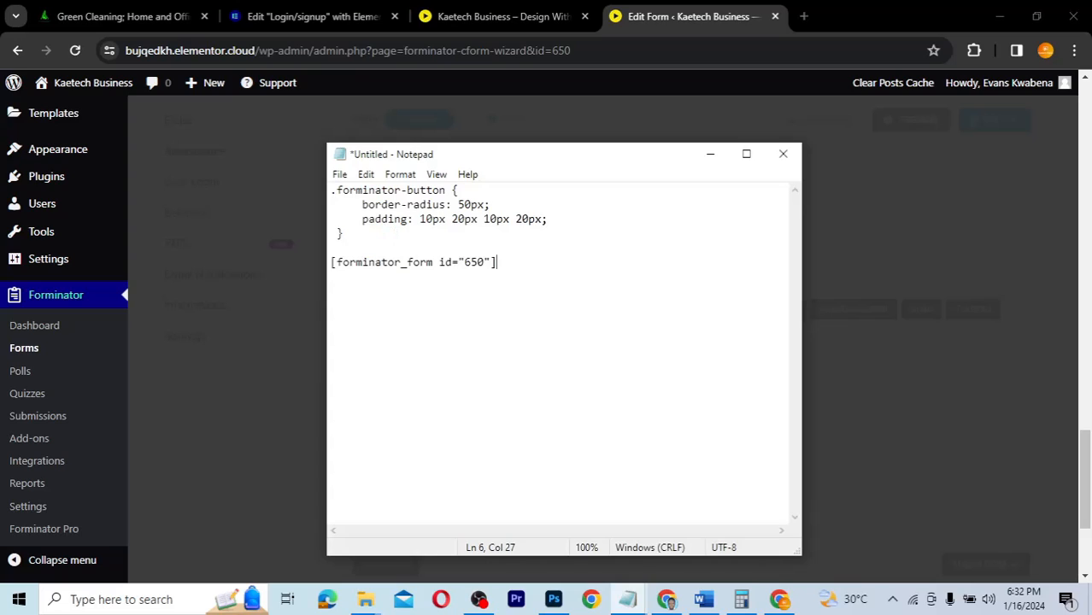
type("Login")
left_click(161, 431)
left_click(732, 237)
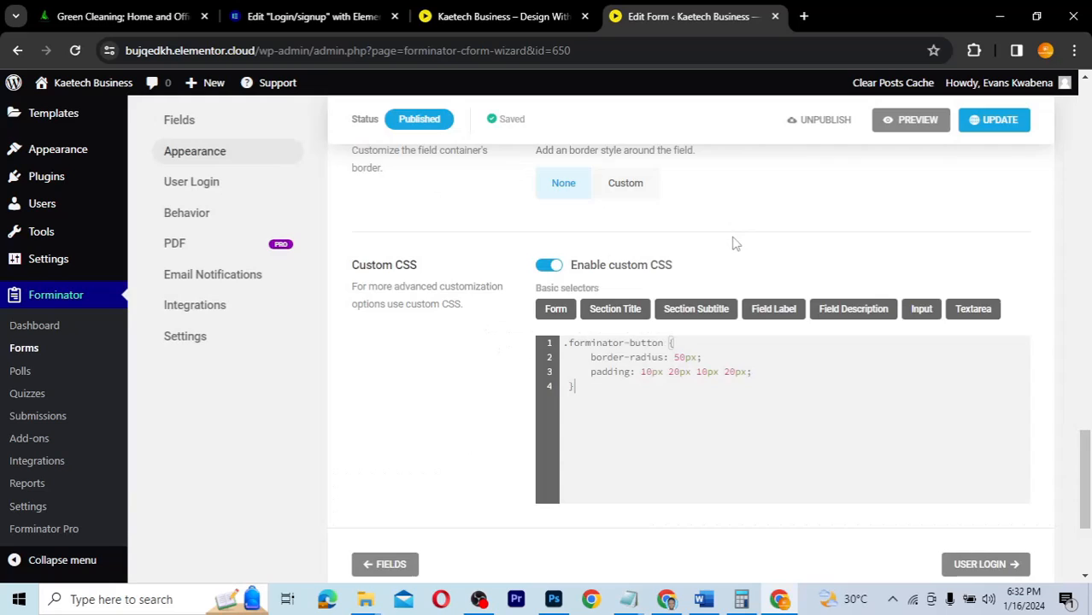
- Create a new Forminator form from the Registration template, named User Registration
scroll(507, 275, "up", 3)
scroll(507, 280, "down", 2)
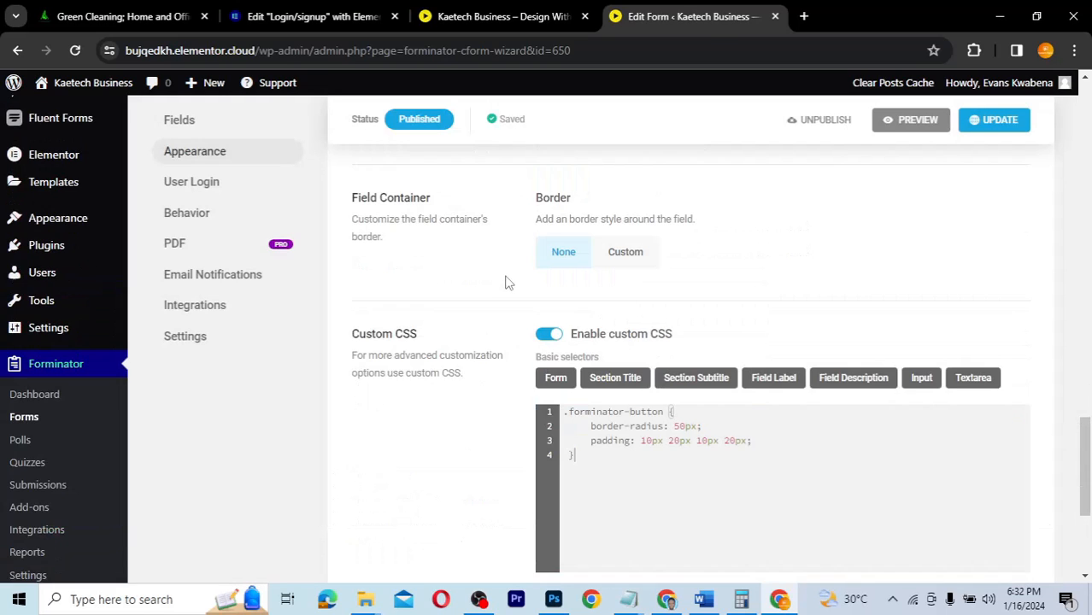
left_click(31, 424)
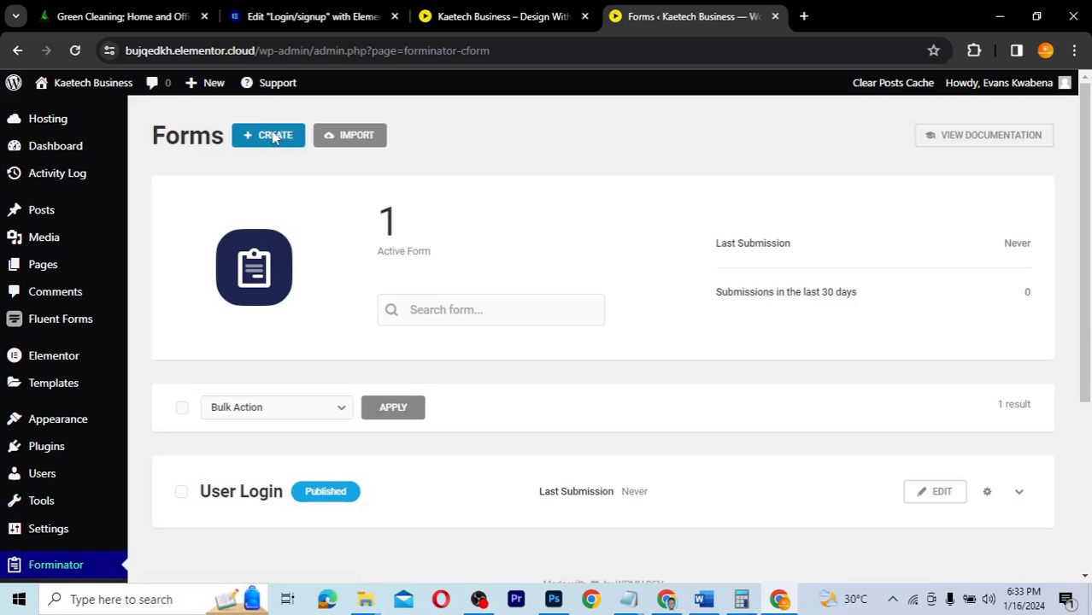
left_click(261, 139)
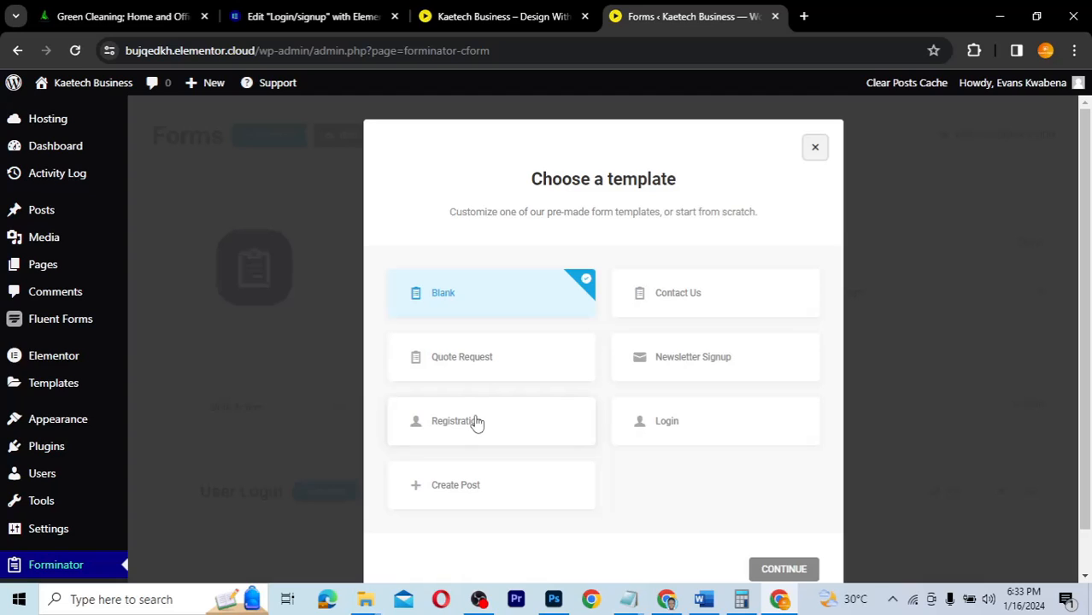
left_click(451, 429)
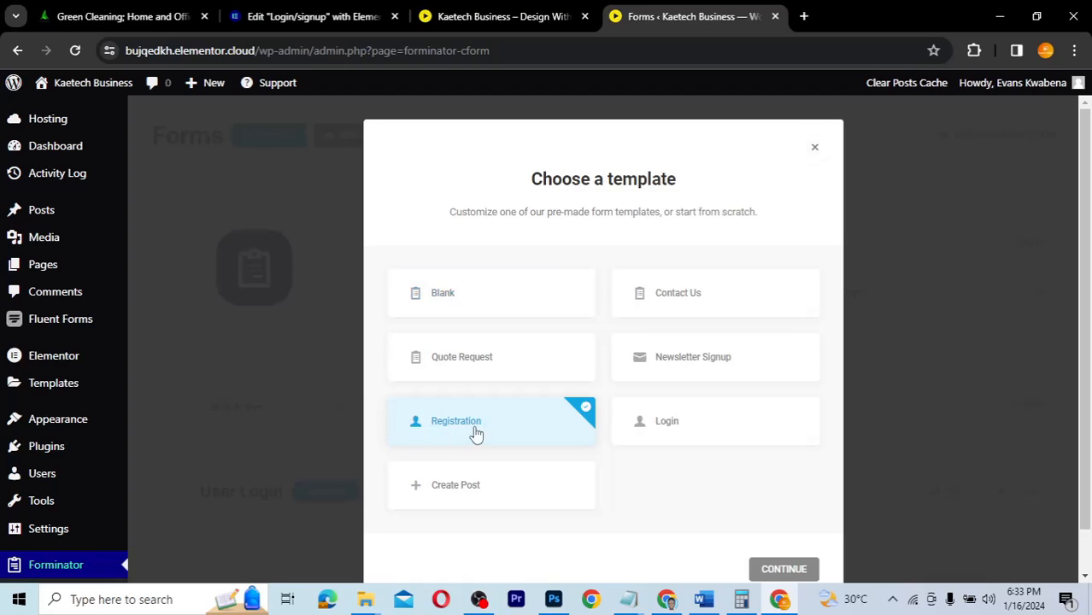
left_click(780, 571)
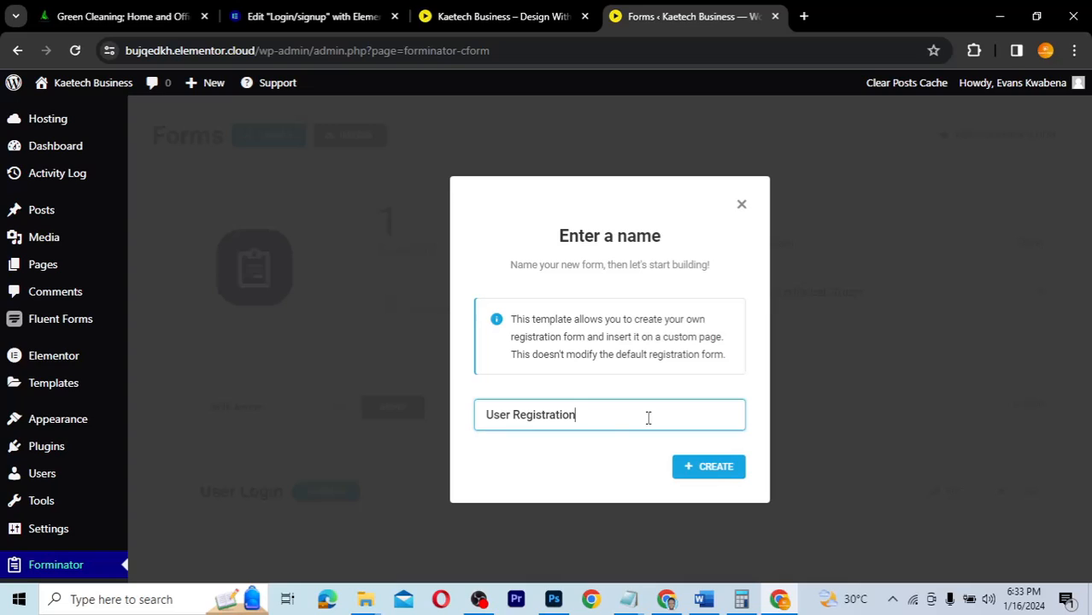
left_click(715, 469)
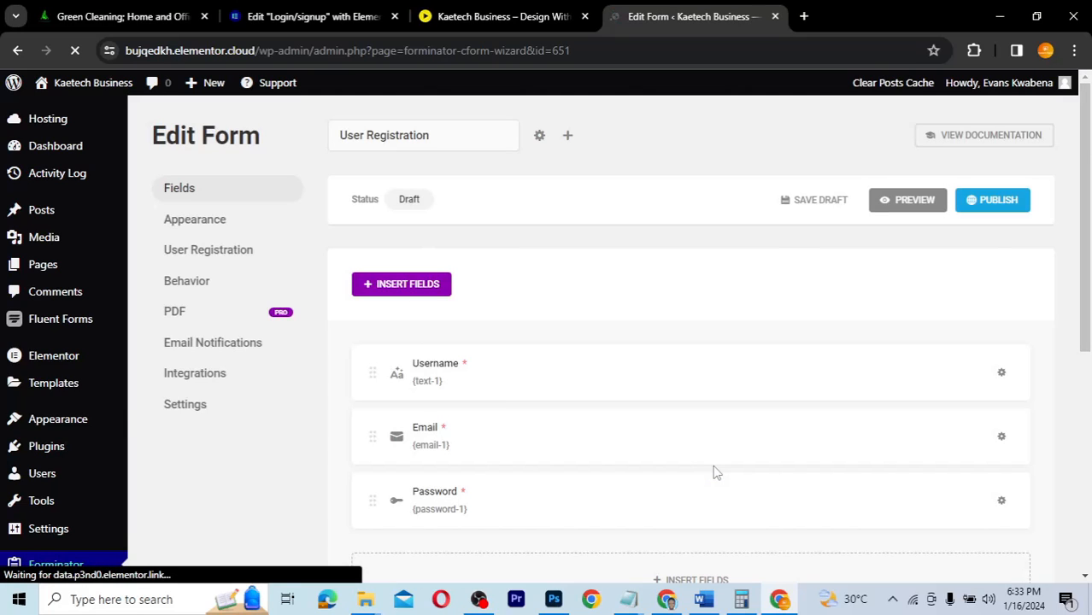
- Preview the registration form to check its fields and Register button, and close the preview
scroll(715, 471, "down", 2)
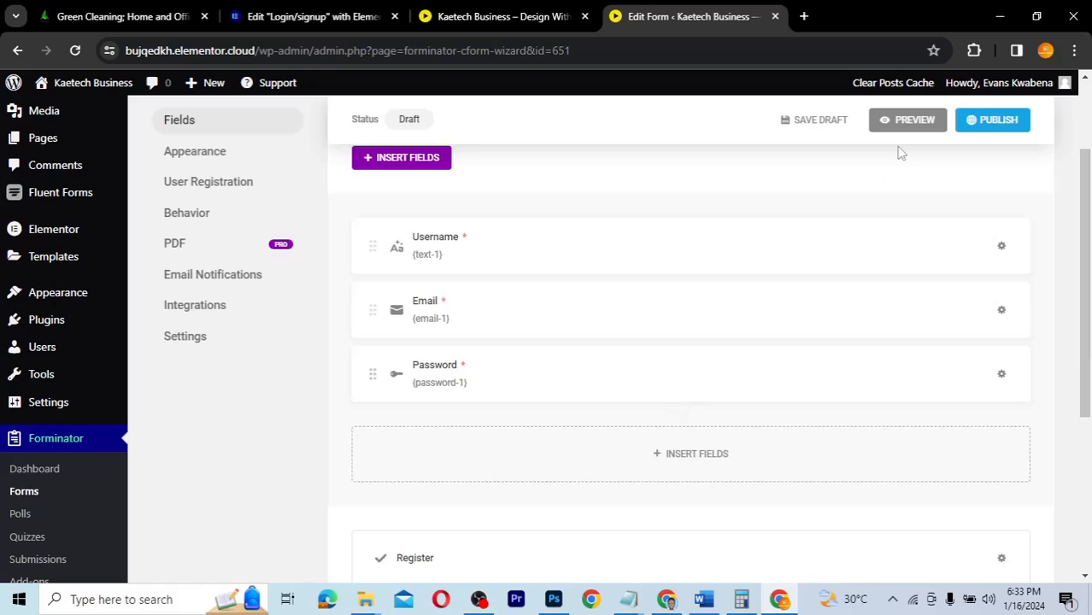
left_click(913, 119)
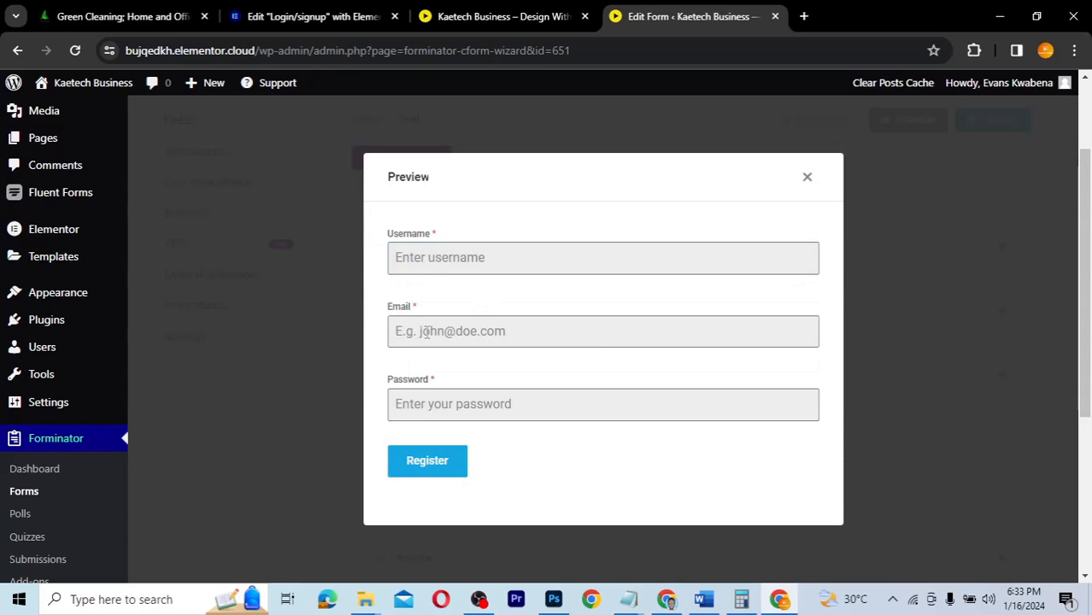
left_click(397, 339)
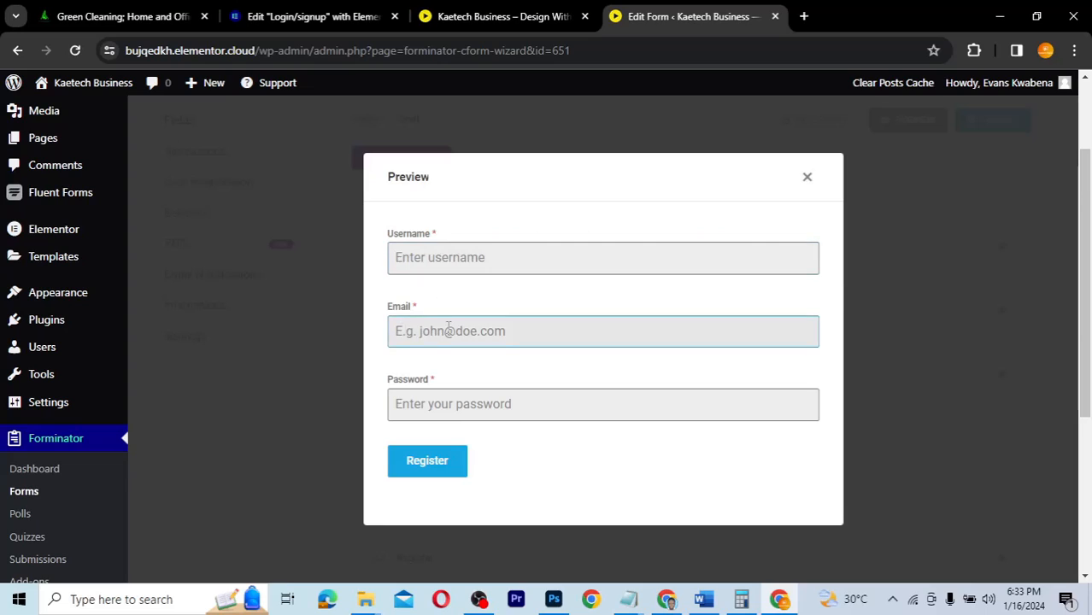
left_click(441, 465)
left_click(807, 177)
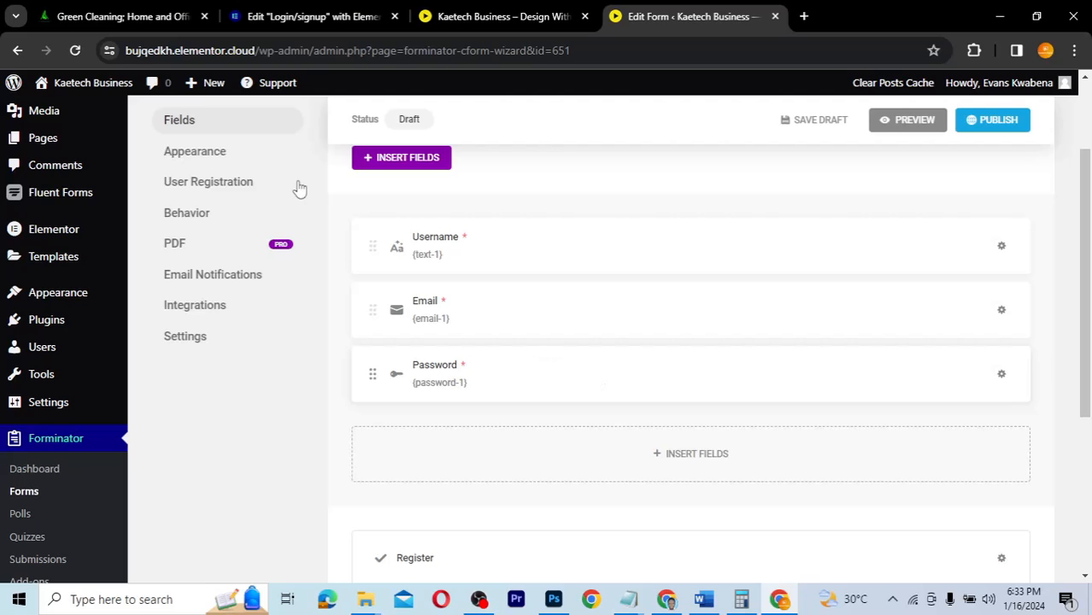
- Set the registration form's design style to Material in its appearance settings
left_click(221, 154)
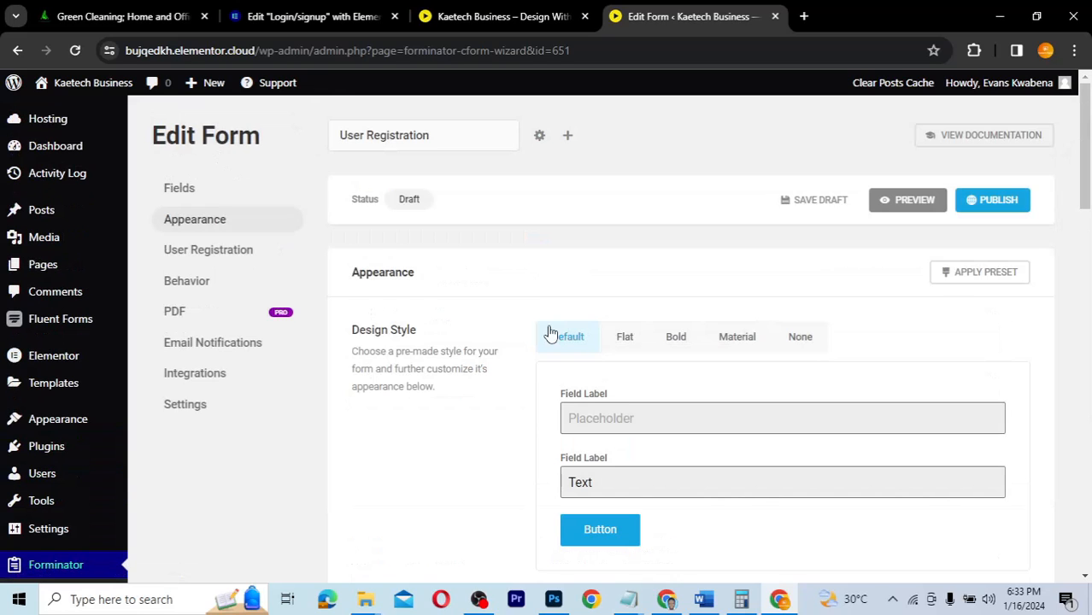
scroll(551, 333, "down", 2)
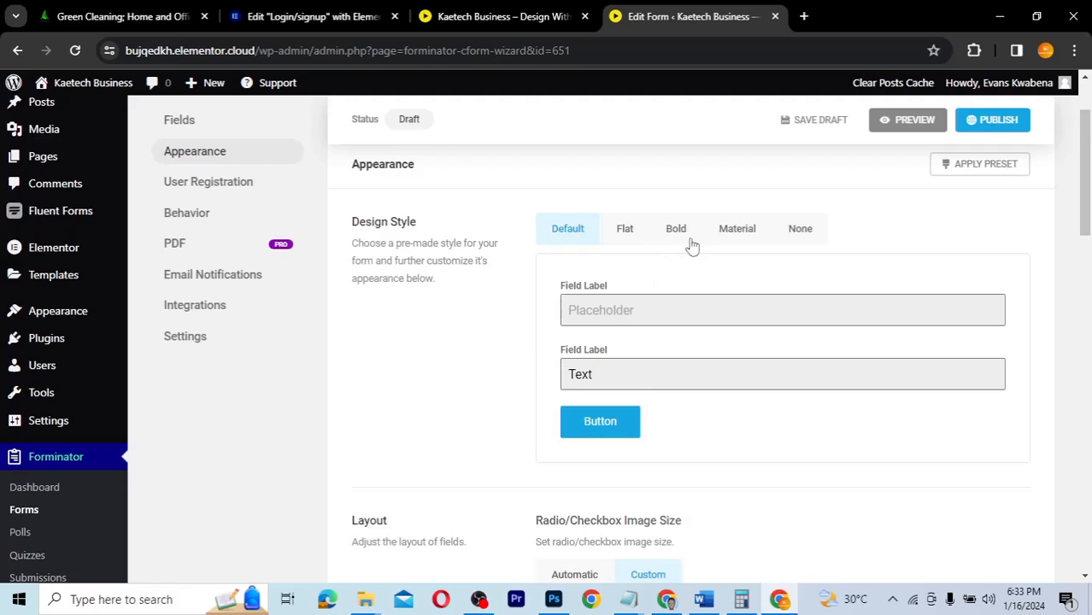
left_click(725, 232)
- Switch the registration form's colors from the default set to custom
scroll(515, 383, "down", 3)
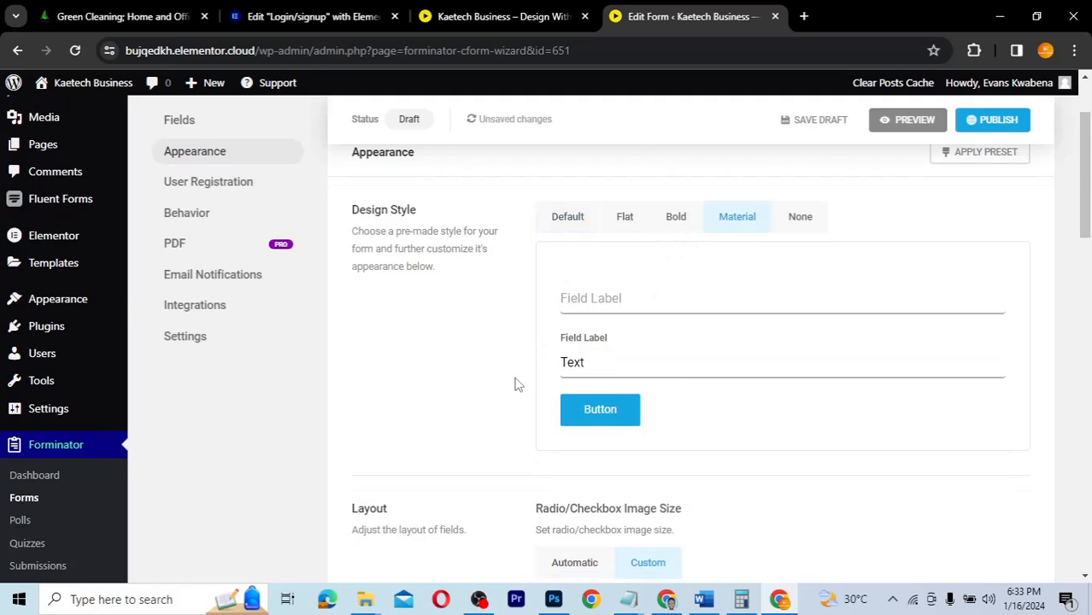
scroll(514, 383, "down", 4)
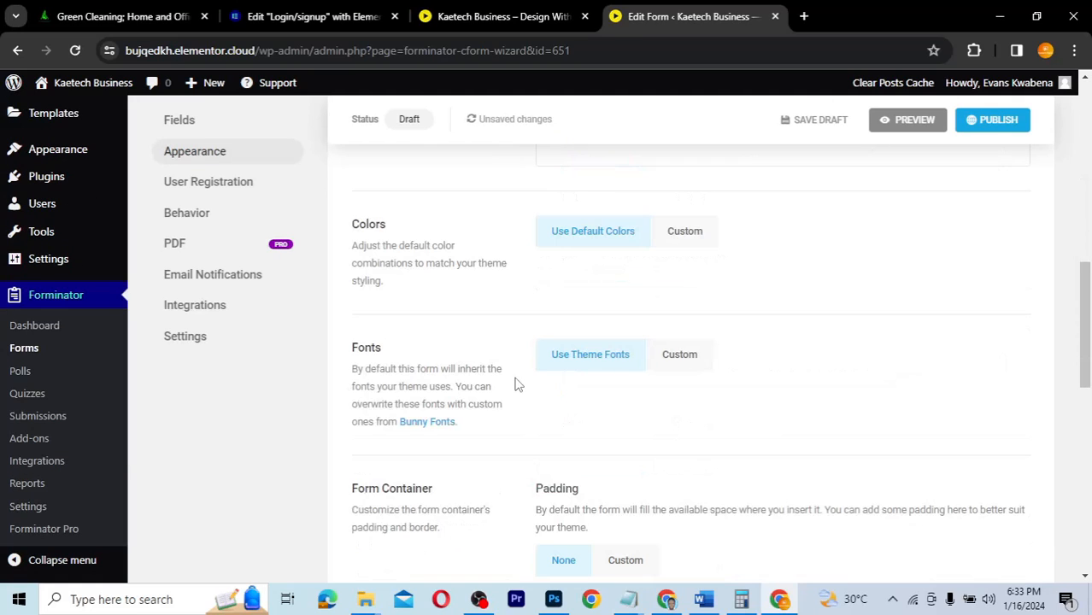
scroll(515, 384, "down", 8)
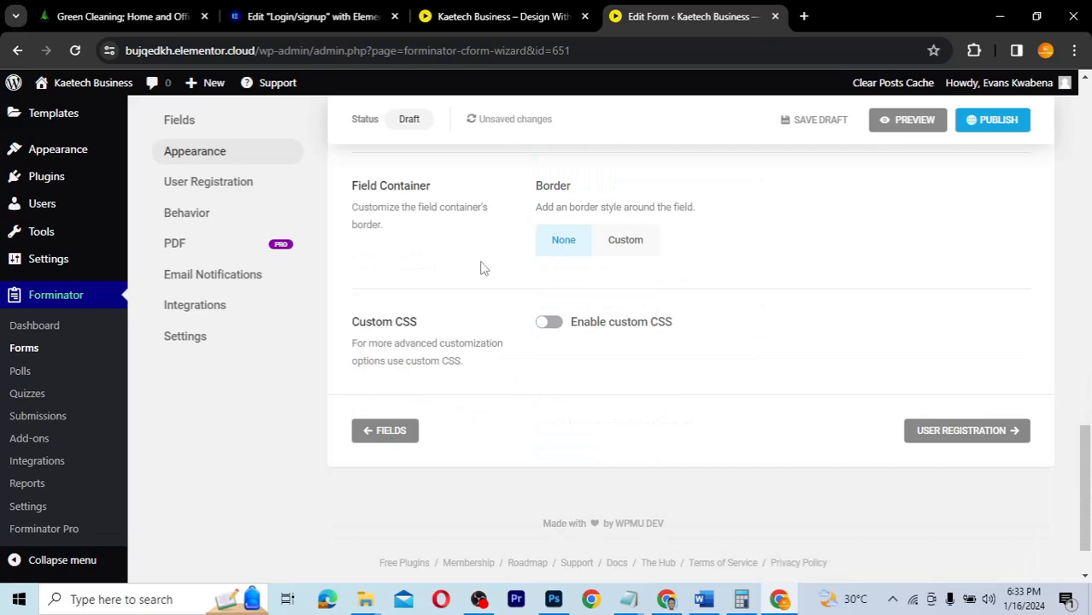
scroll(481, 268, "up", 6)
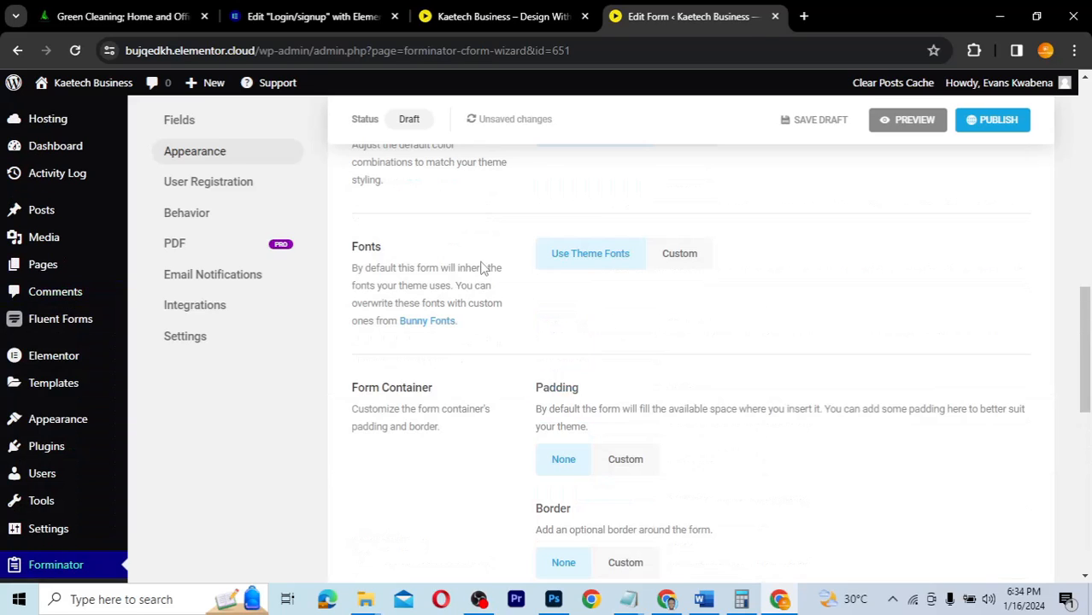
scroll(481, 268, "up", 2)
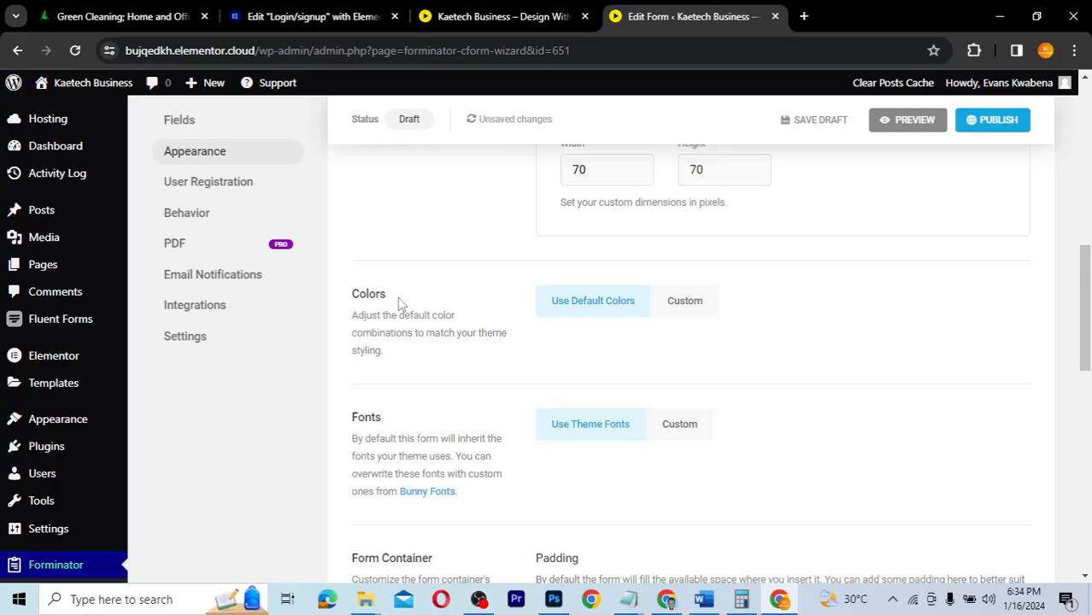
left_click(685, 305)
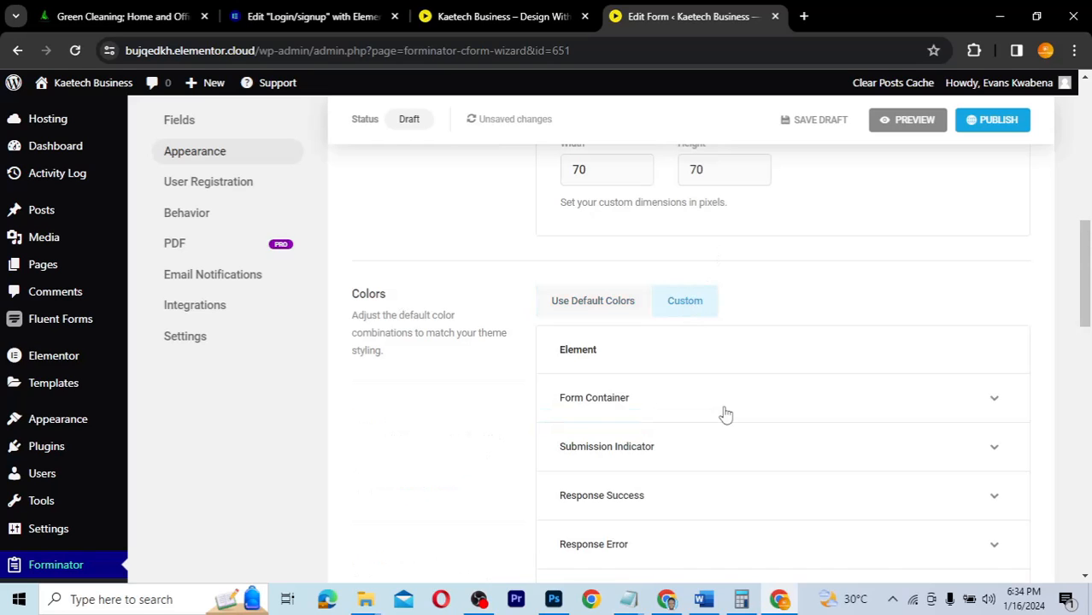
- Set the submit button's default-state background color to #f4e618 and its text color to #000000
scroll(726, 416, "down", 5)
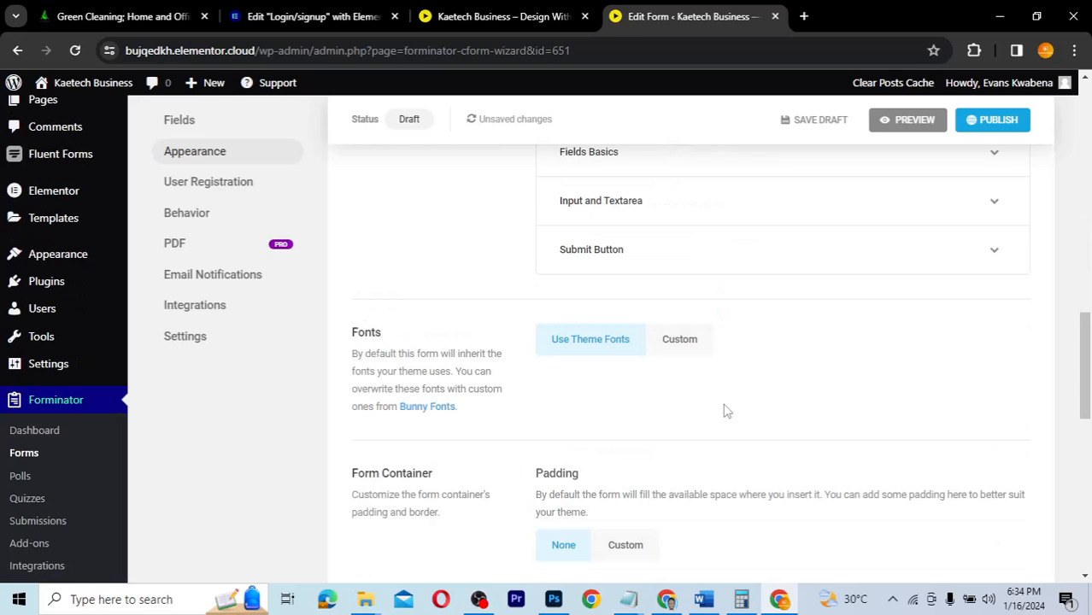
left_click(702, 280)
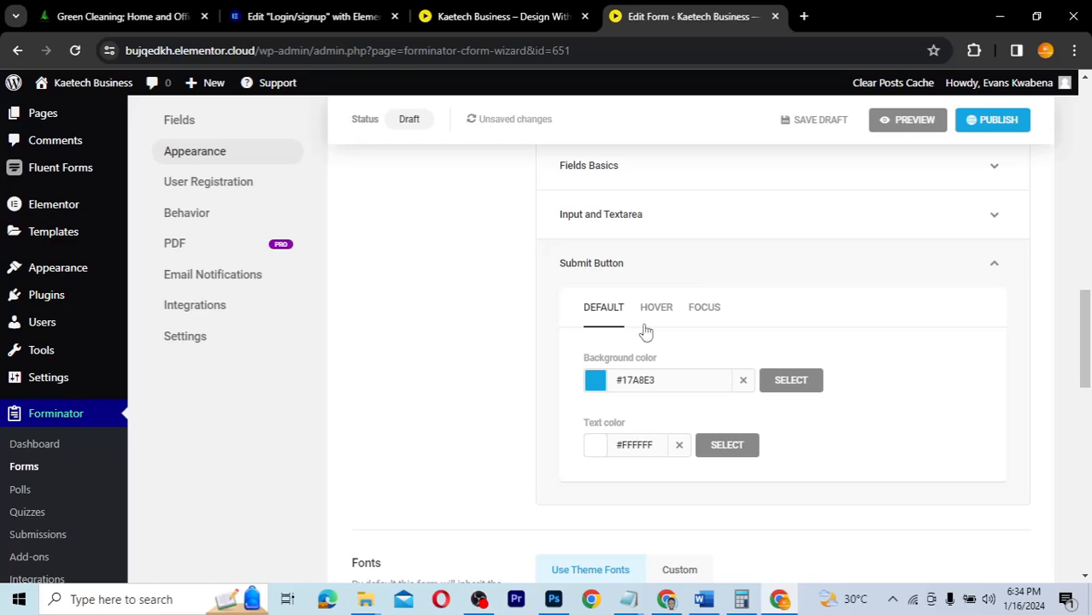
left_click(596, 385)
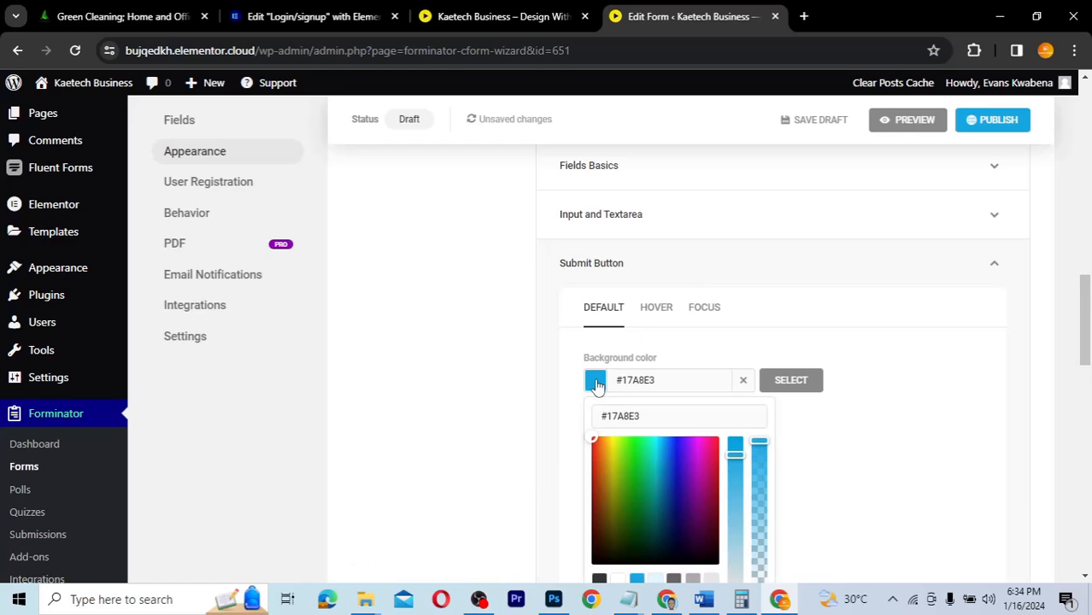
left_click(611, 445)
left_click(612, 443)
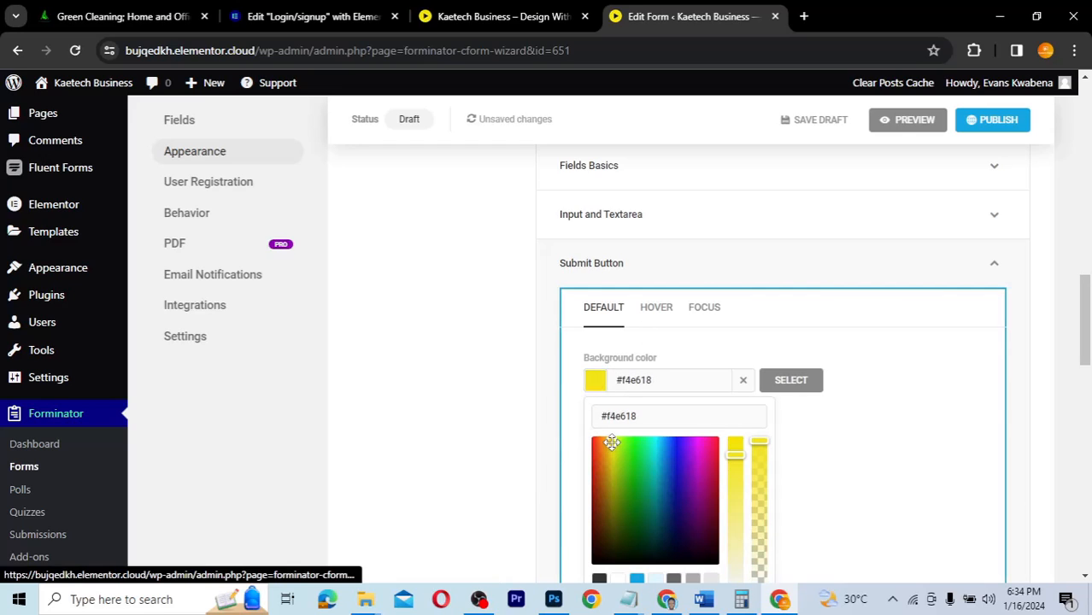
left_click(595, 380)
scroll(615, 437, "down", 1)
scroll(615, 437, "down", 1)
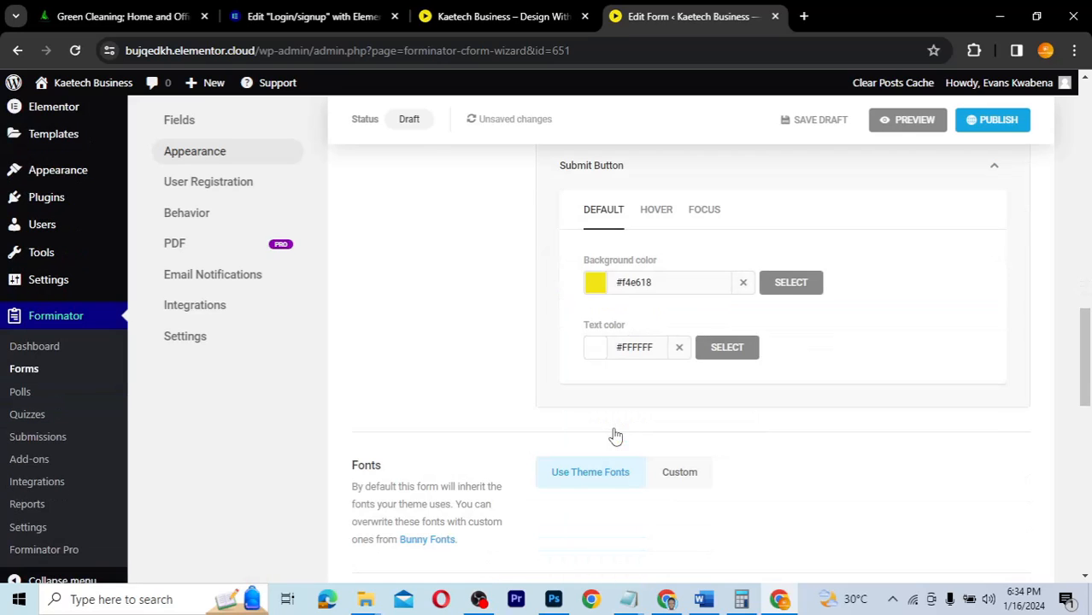
left_click(595, 350)
left_click_drag(617, 519, 581, 543)
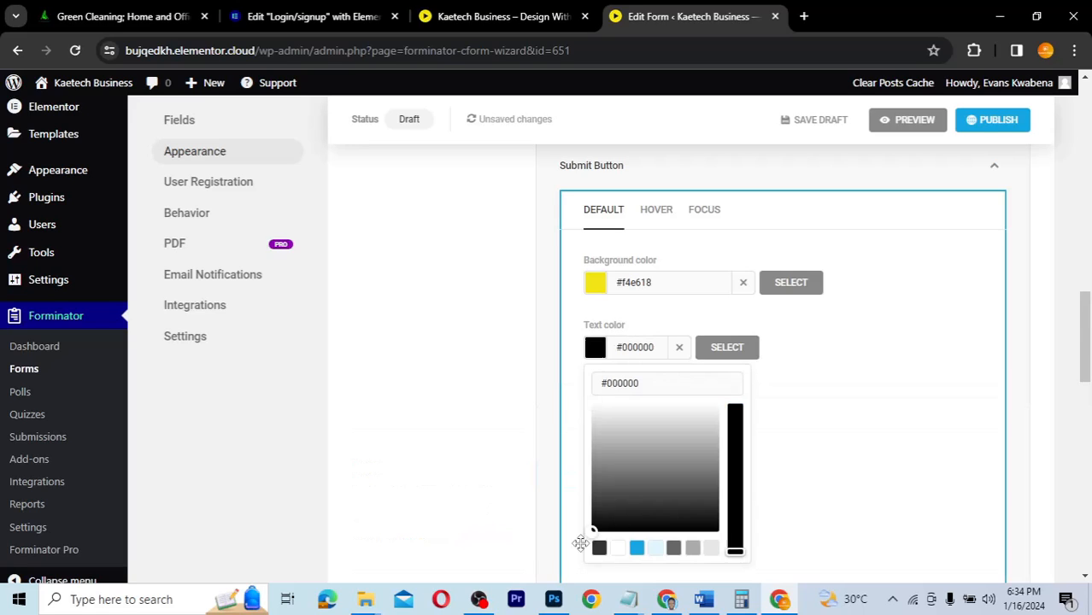
left_click(578, 535)
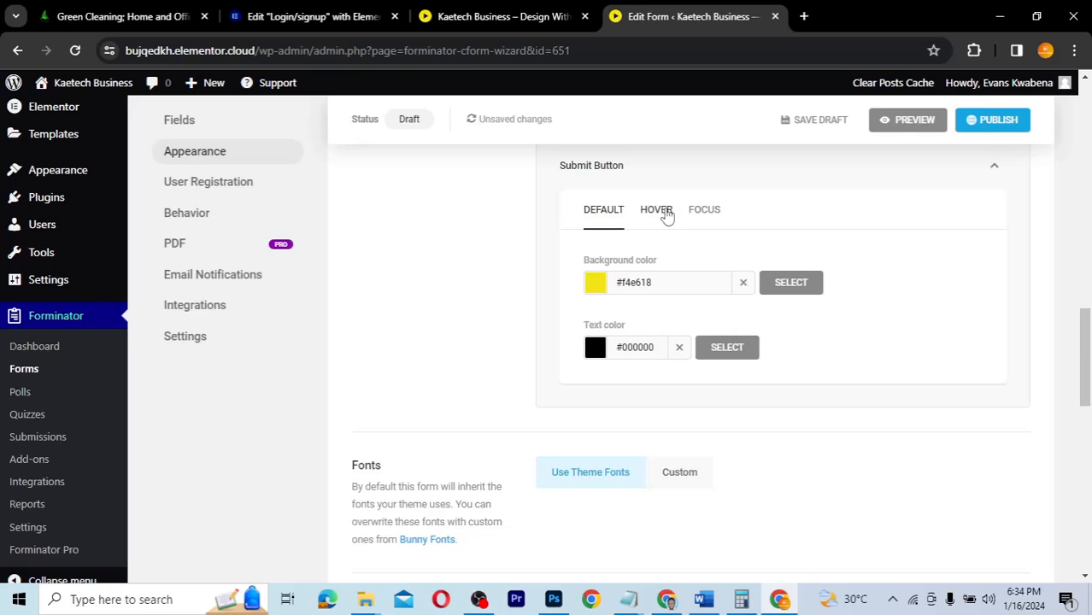
- Set the submit button's hover-state background color to #ef00eb and its text color to black
left_click(665, 214)
left_click(595, 285)
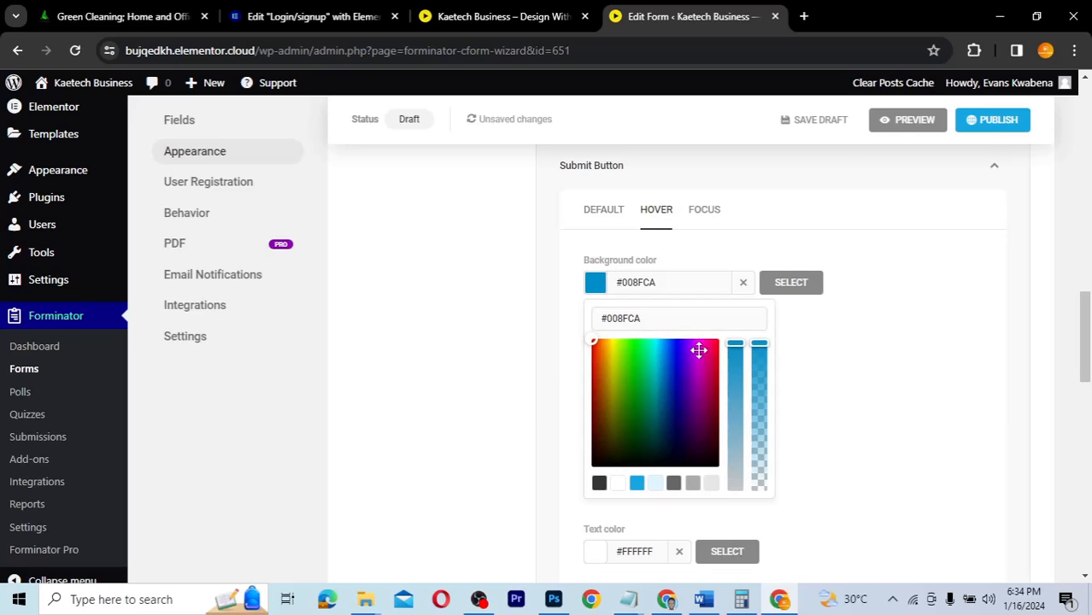
left_click(698, 348)
left_click(594, 290)
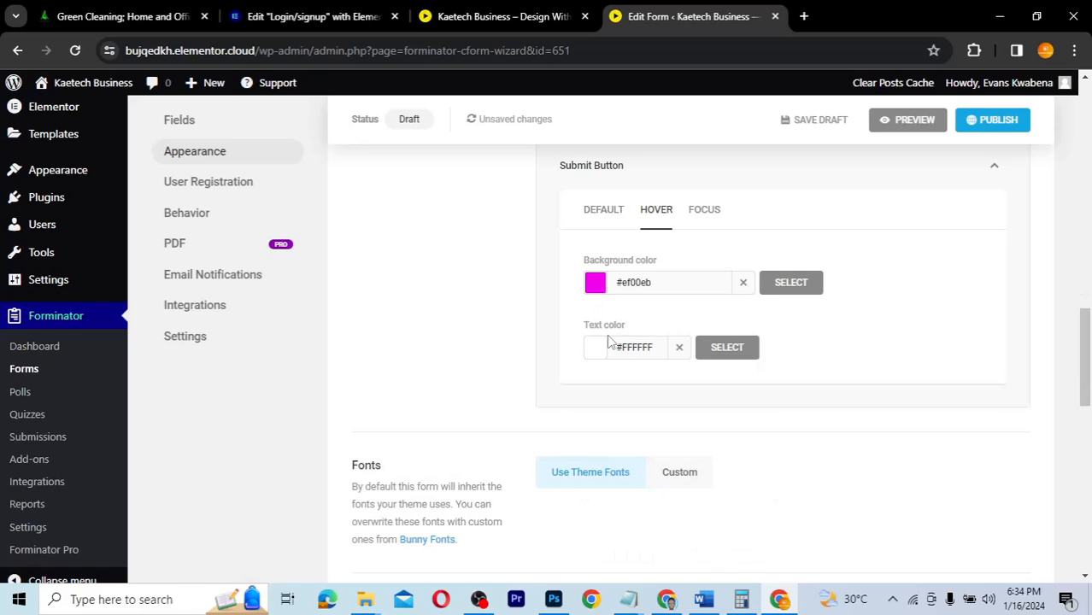
left_click(595, 347)
left_click(607, 525)
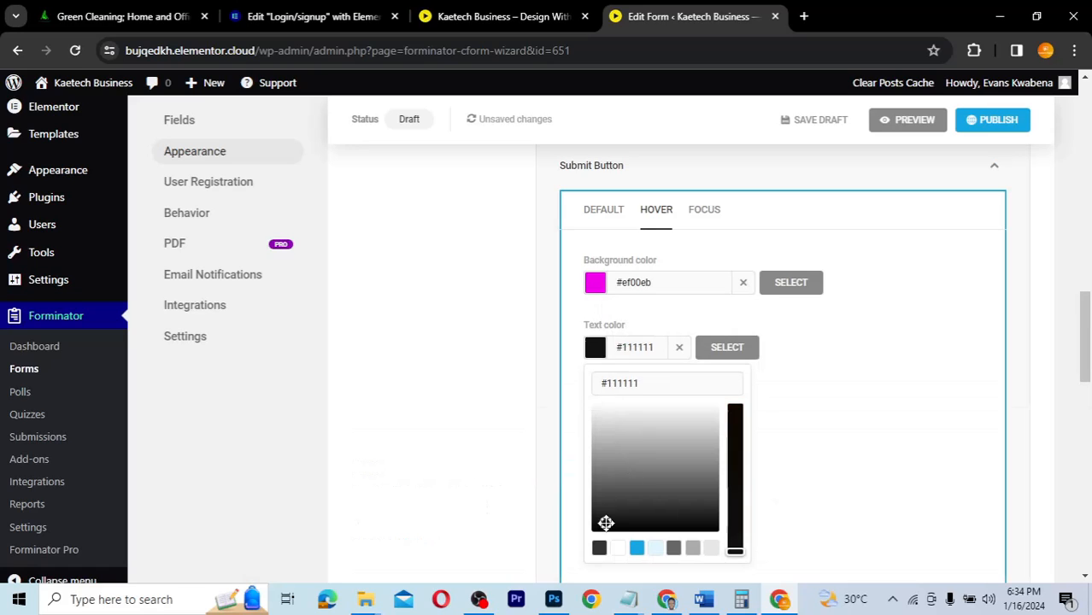
left_click(579, 537)
- Set the submit button's focus-state background color to #ef00eb and its text color to black
left_click(704, 210)
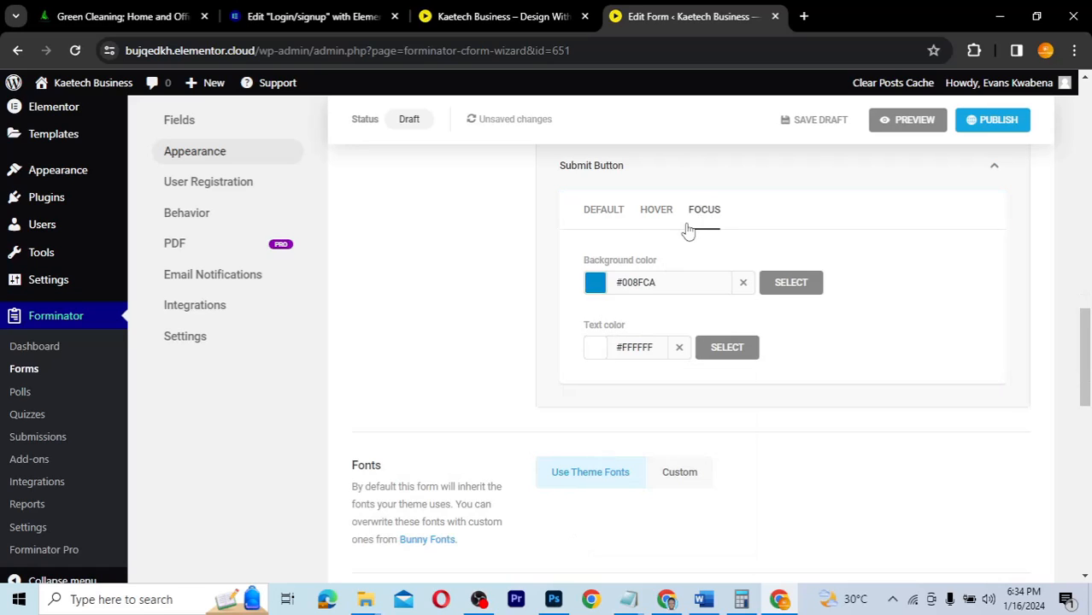
left_click(595, 282)
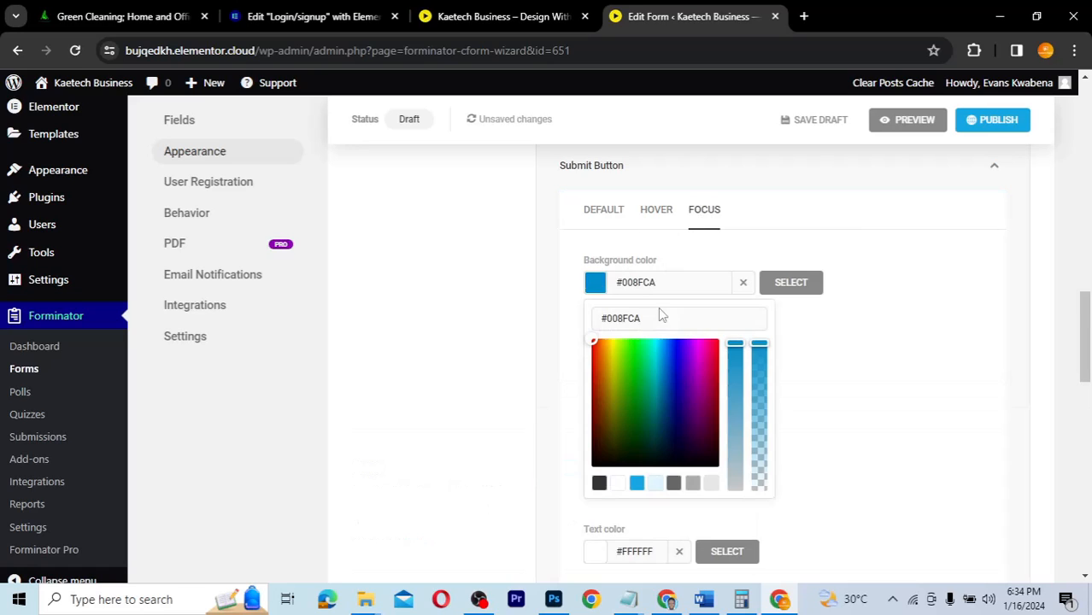
left_click(698, 345)
left_click(698, 347)
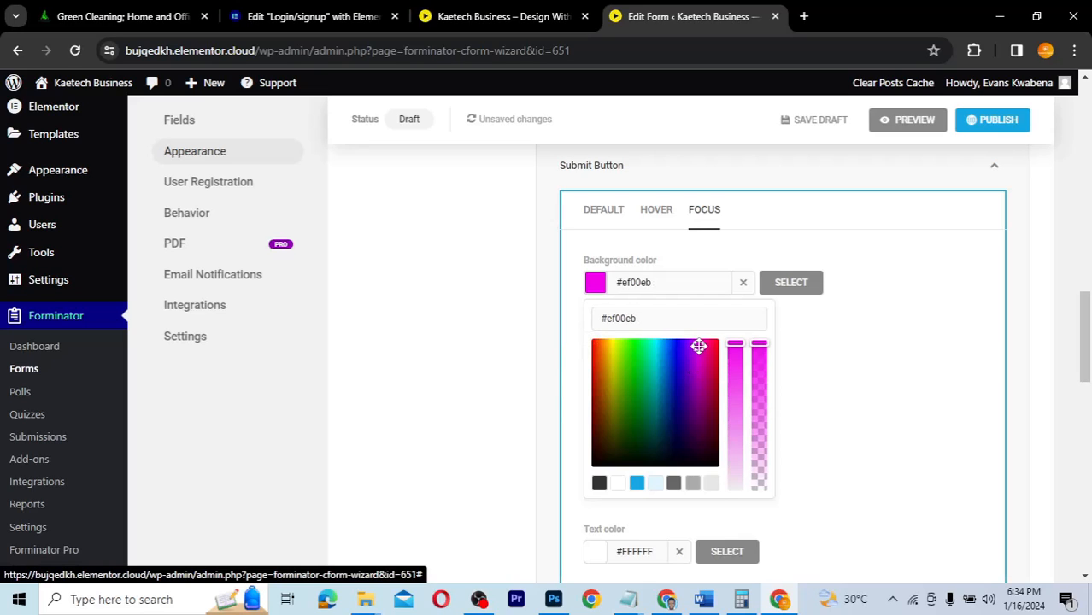
left_click(597, 285)
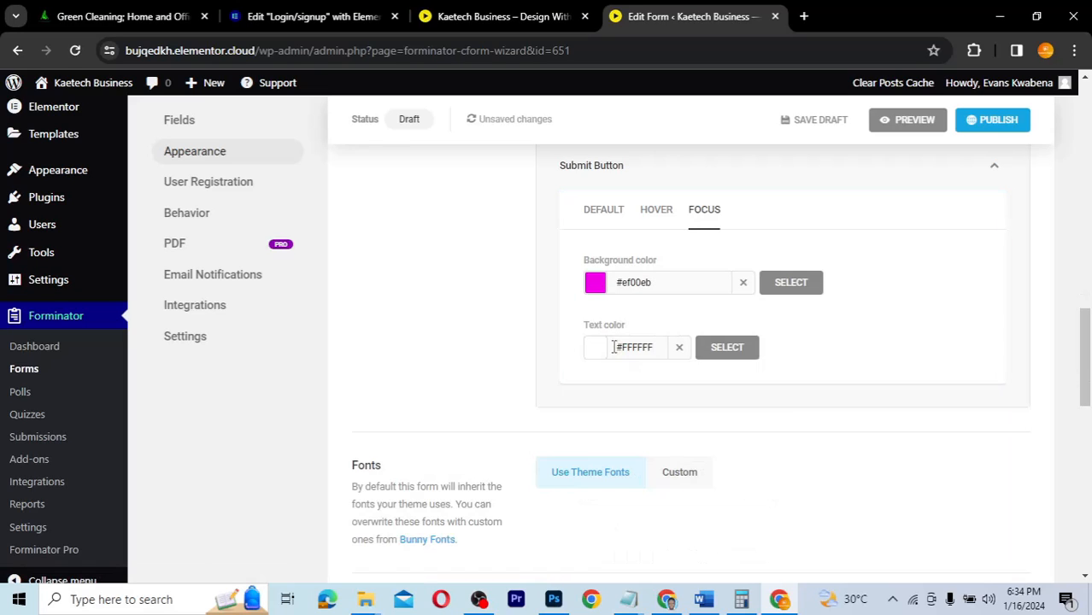
left_click(596, 350)
left_click_drag(597, 421, 577, 558)
left_click(577, 557)
- Preview the registration form to check its Material fields and the Register button's colors, and close the preview
scroll(822, 379, "up", 3)
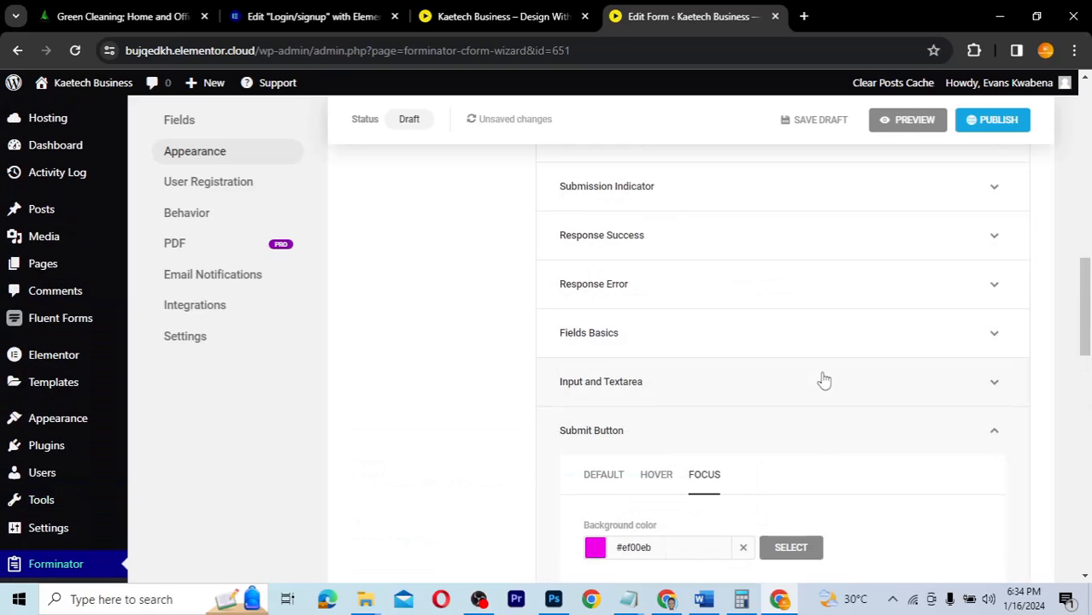
left_click(905, 121)
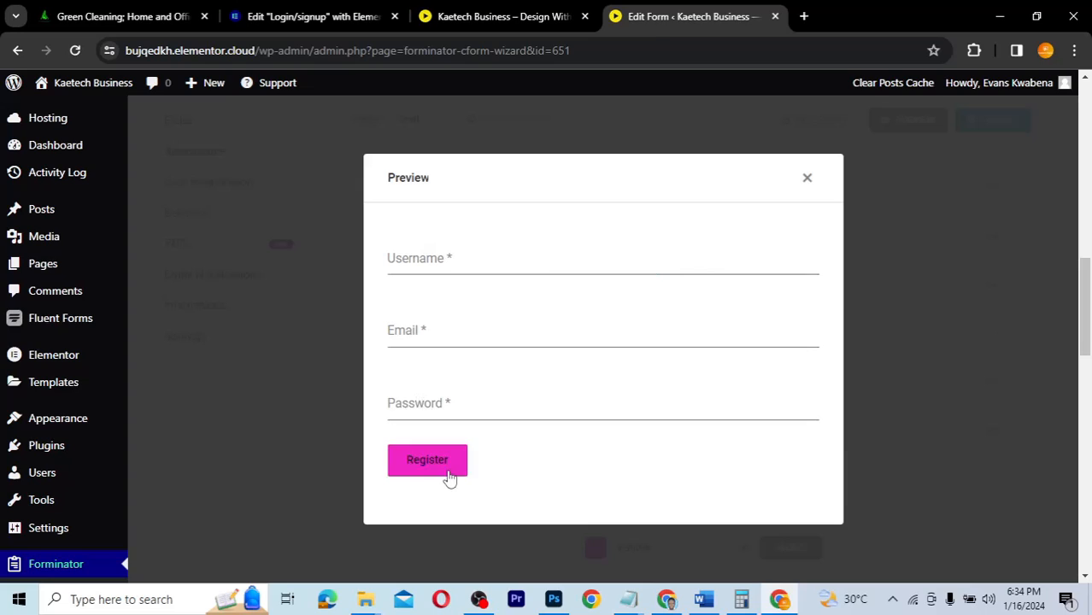
left_click(616, 330)
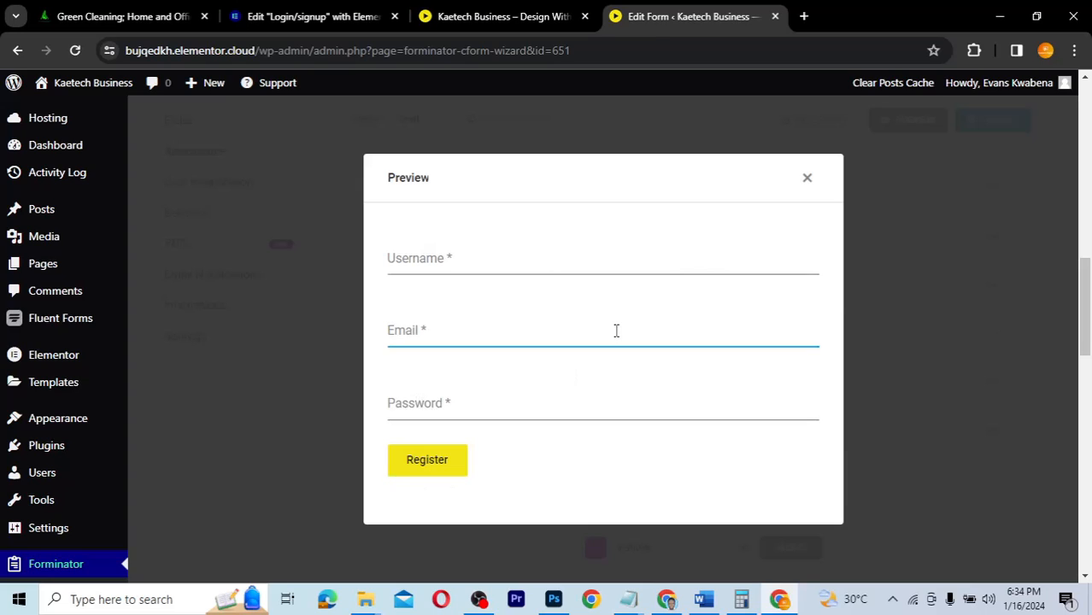
left_click(806, 178)
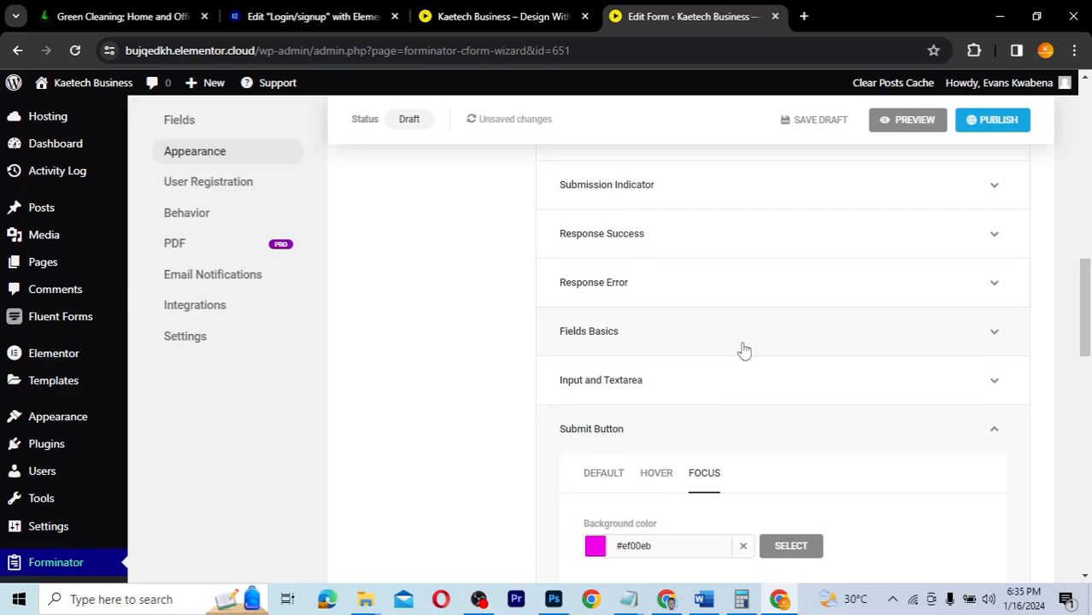
- Enable custom CSS for the registration form and place the cursor in the empty CSS editor
scroll(743, 350, "down", 3)
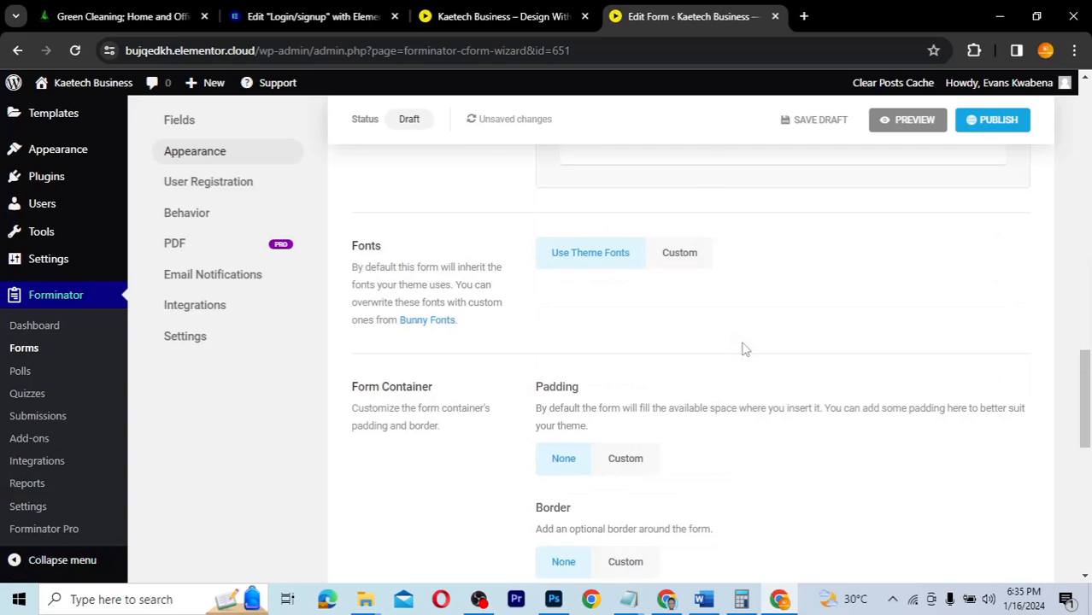
scroll(744, 348, "down", 1)
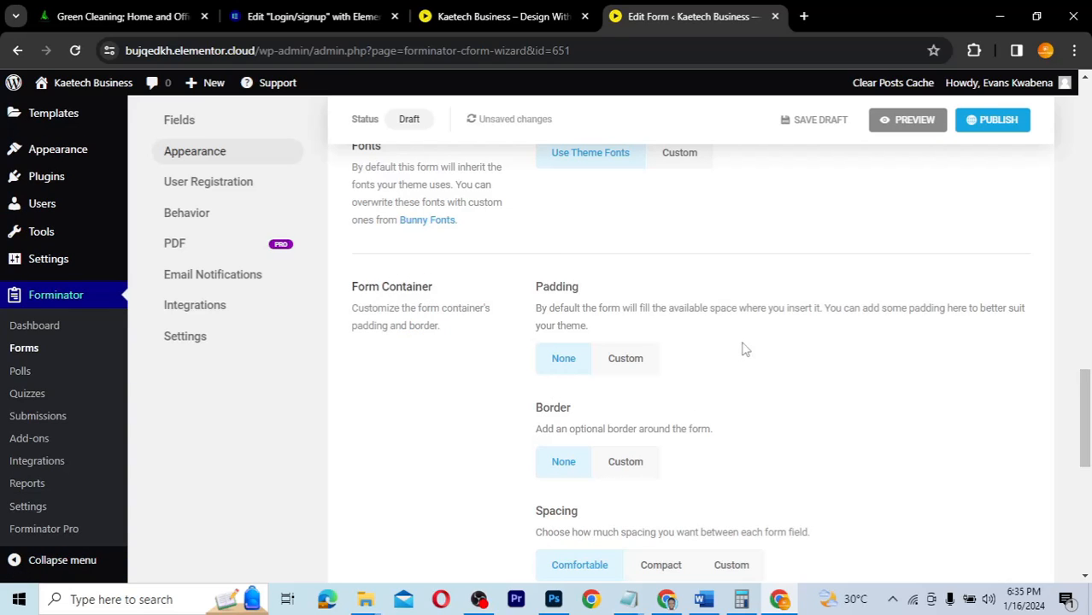
scroll(743, 348, "down", 2)
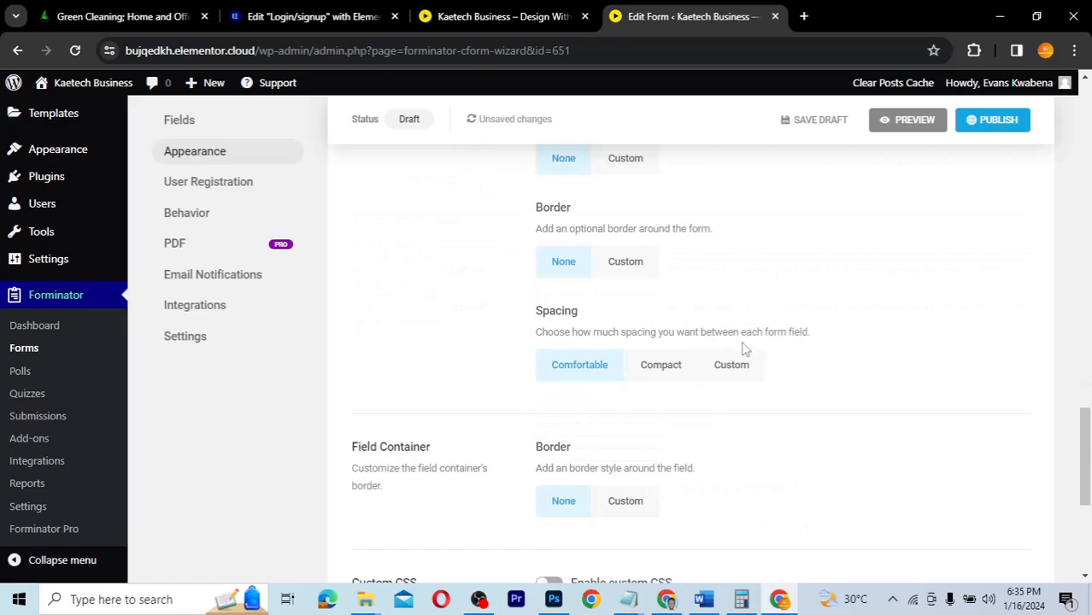
scroll(743, 349, "down", 3)
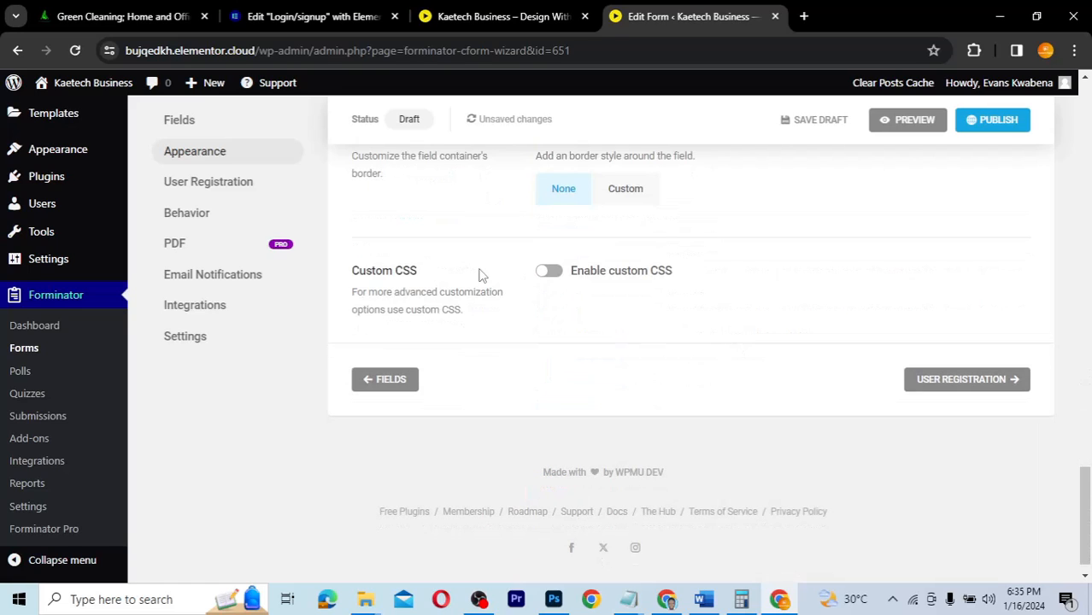
left_click(551, 271)
left_click(574, 350)
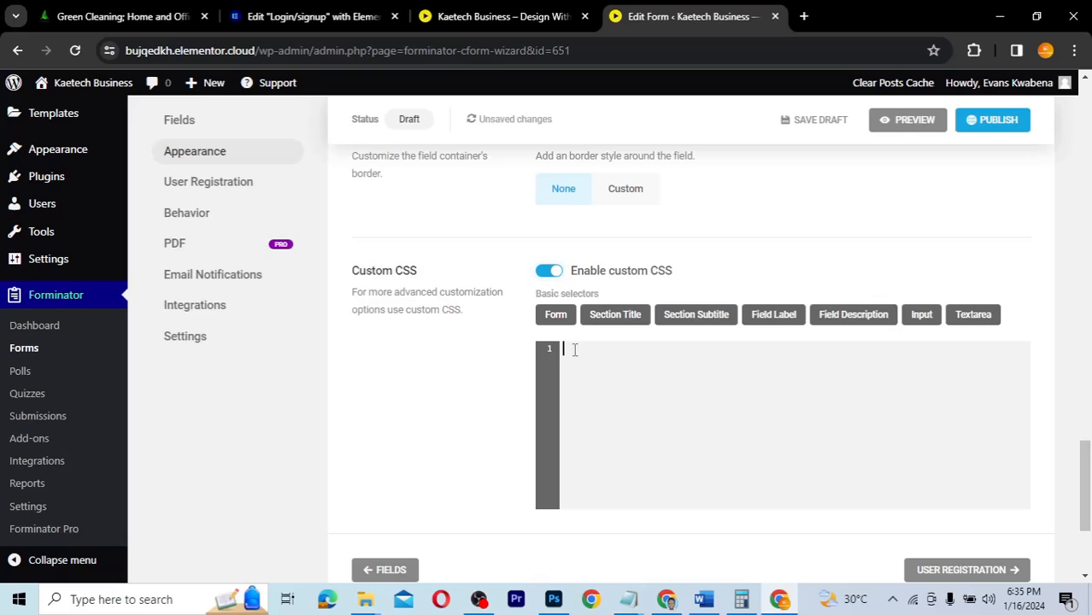
type("[forminator_form id=\"650\"]")
key("ctrl+a")
key("BackSpace")
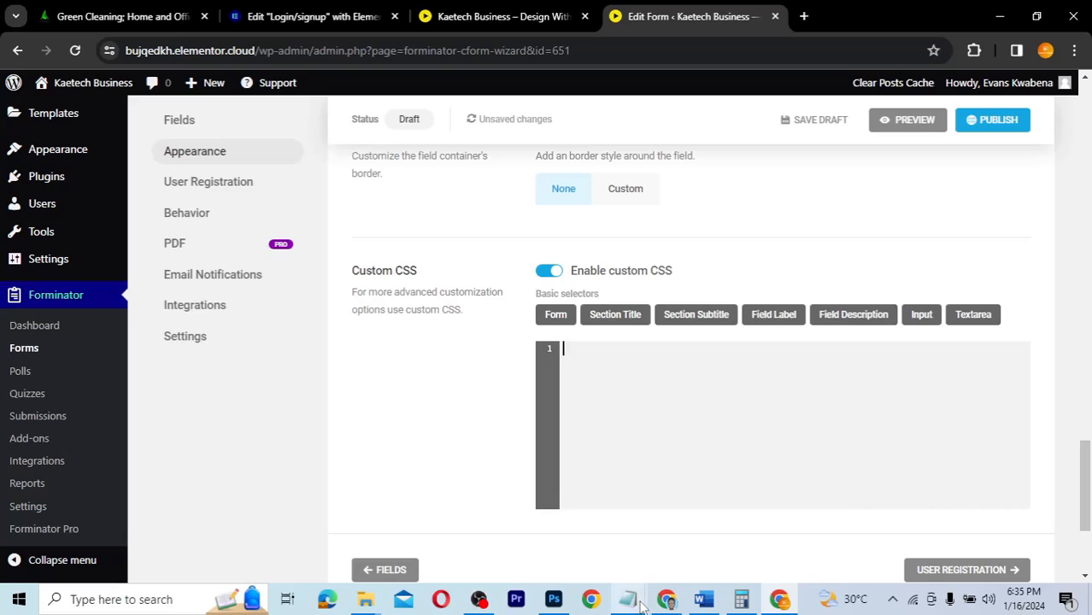
- Copy the .forminator-button CSS rule from the Notepad note and return to the form editor in Chrome
left_click(864, 530)
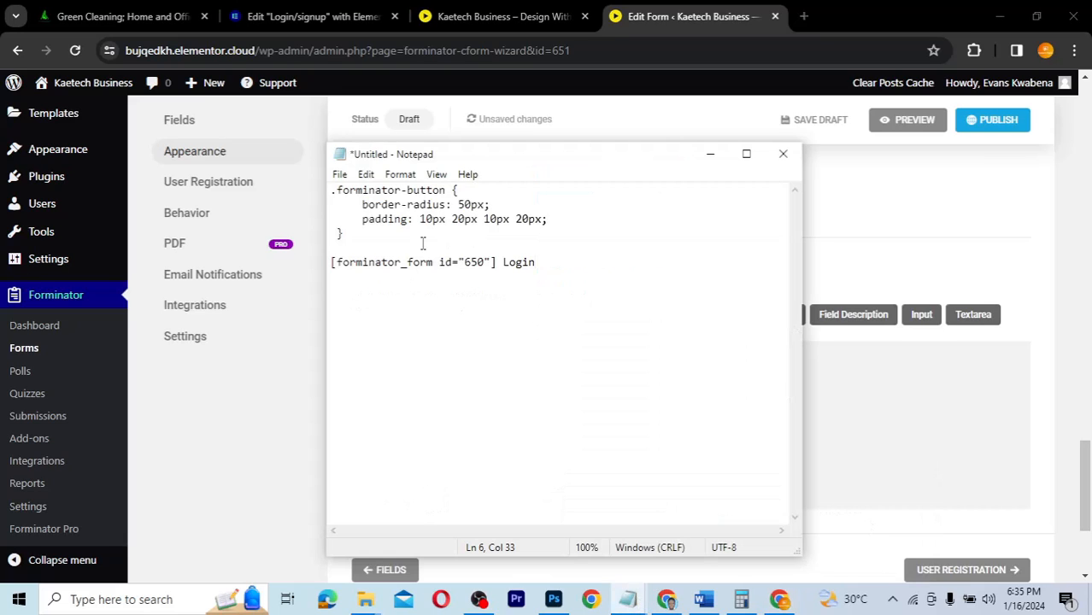
left_click_drag(350, 231, 330, 190)
key("ctrl+c")
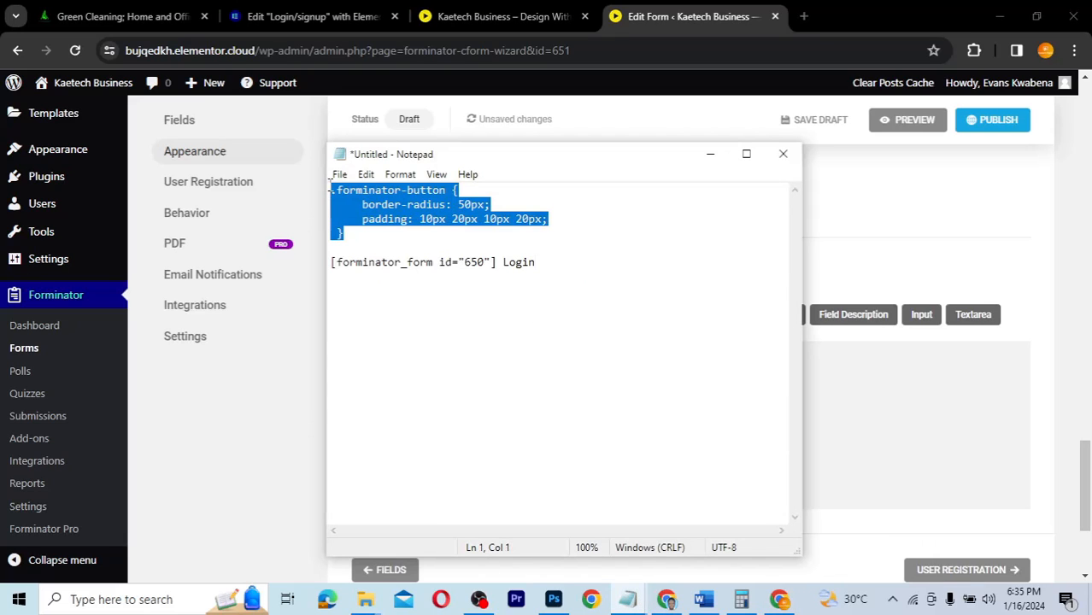
key("alt+Tab")
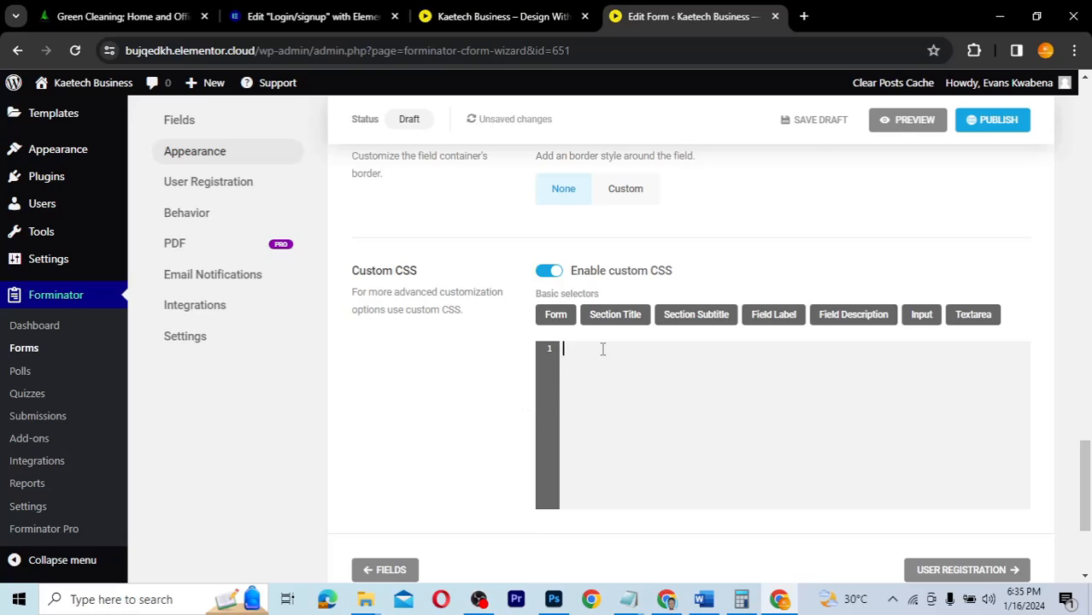
- Insert the copied .forminator-button rule into the custom CSS and review the User Registration field mapping
key("ctrl+v")
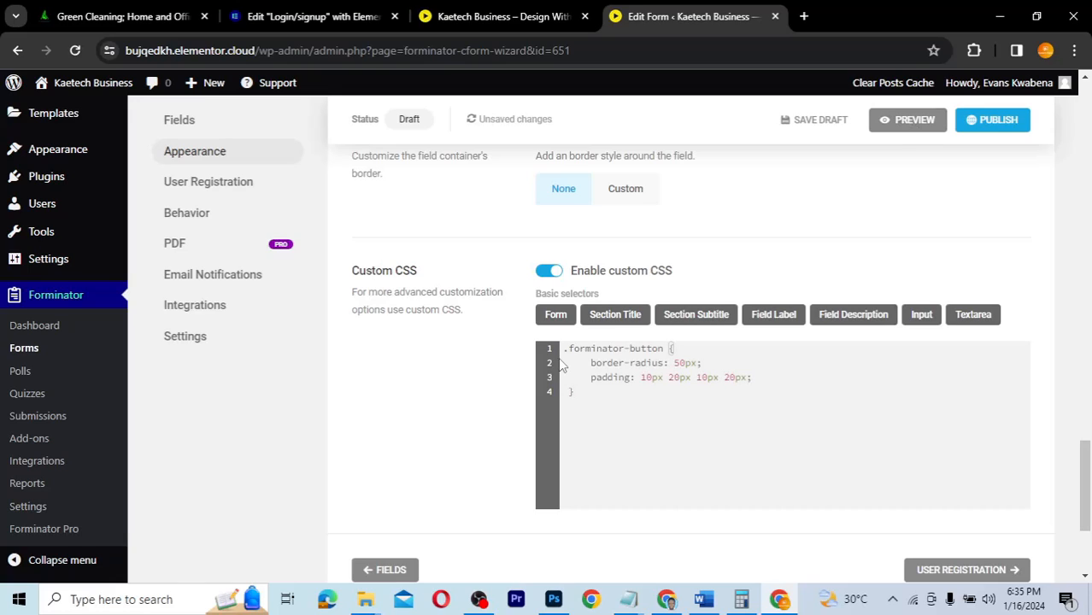
left_click(215, 188)
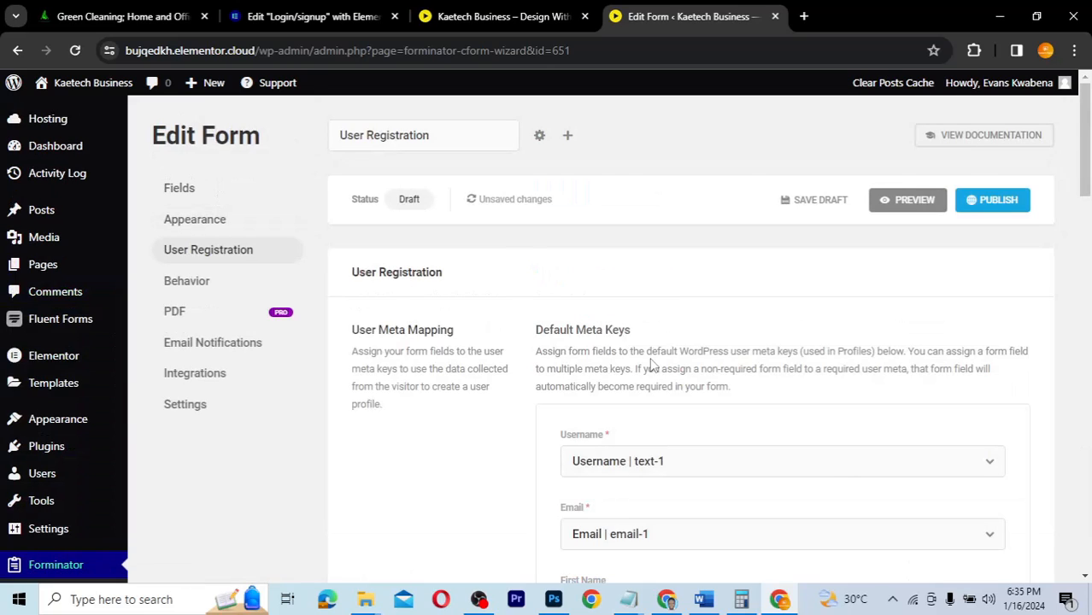
scroll(649, 363, "down", 2)
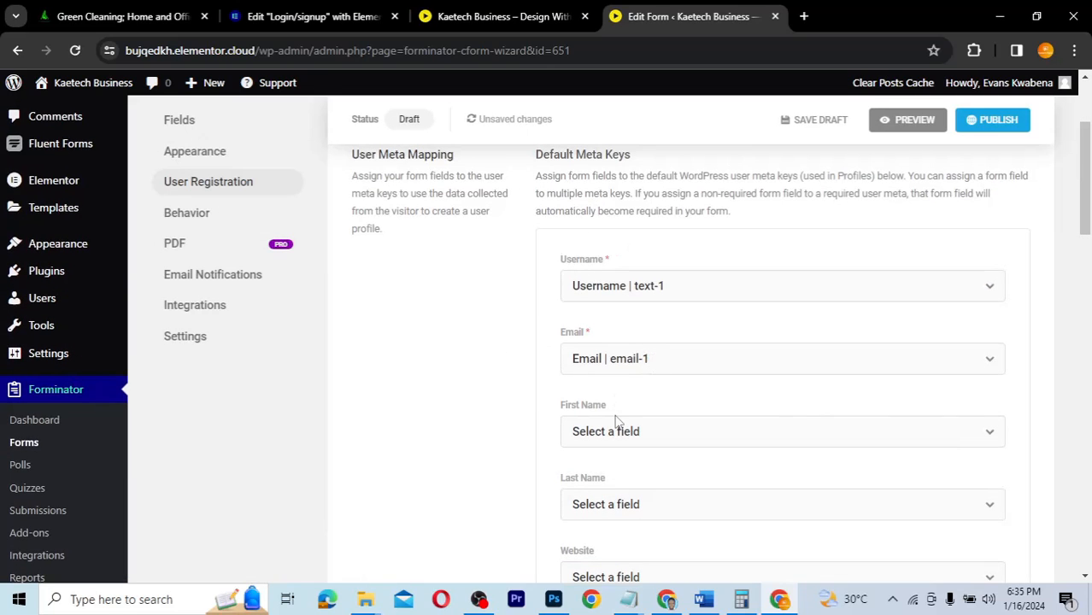
scroll(617, 421, "down", 1)
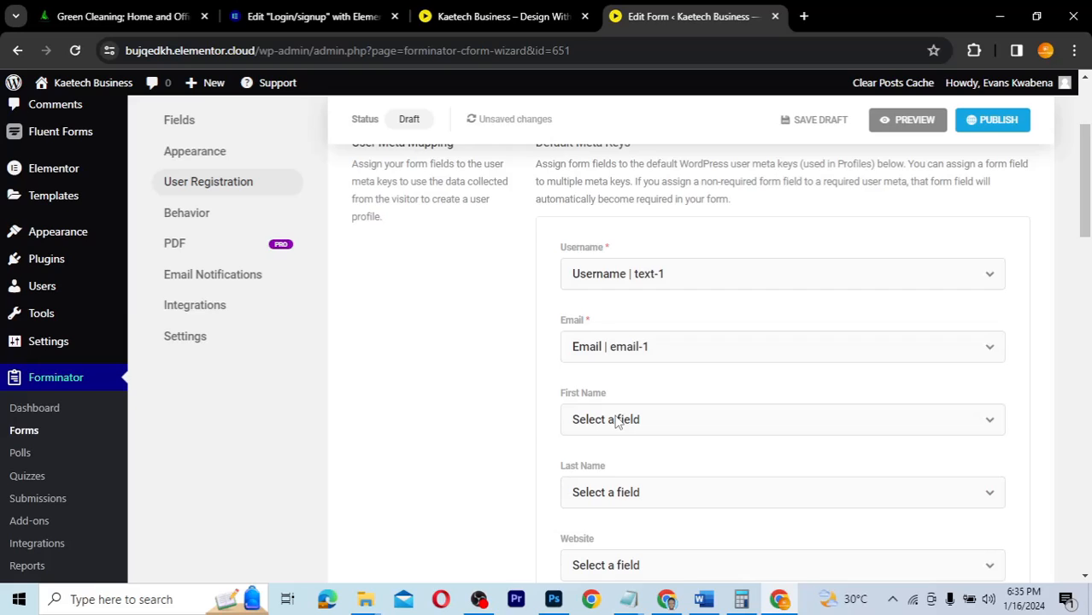
scroll(617, 421, "down", 2)
scroll(617, 421, "down", 2)
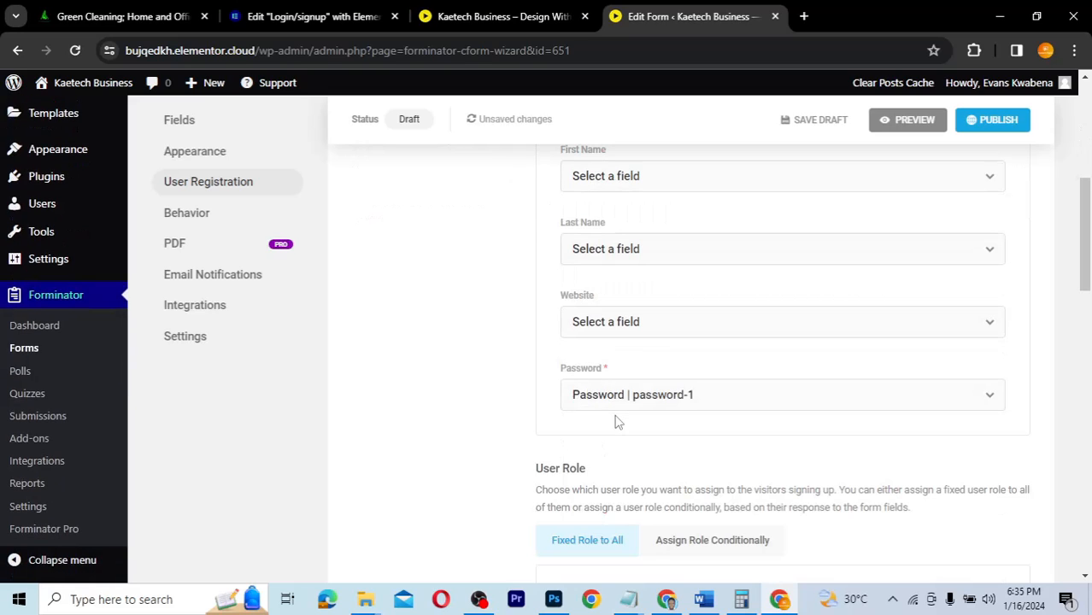
scroll(617, 421, "up", 1)
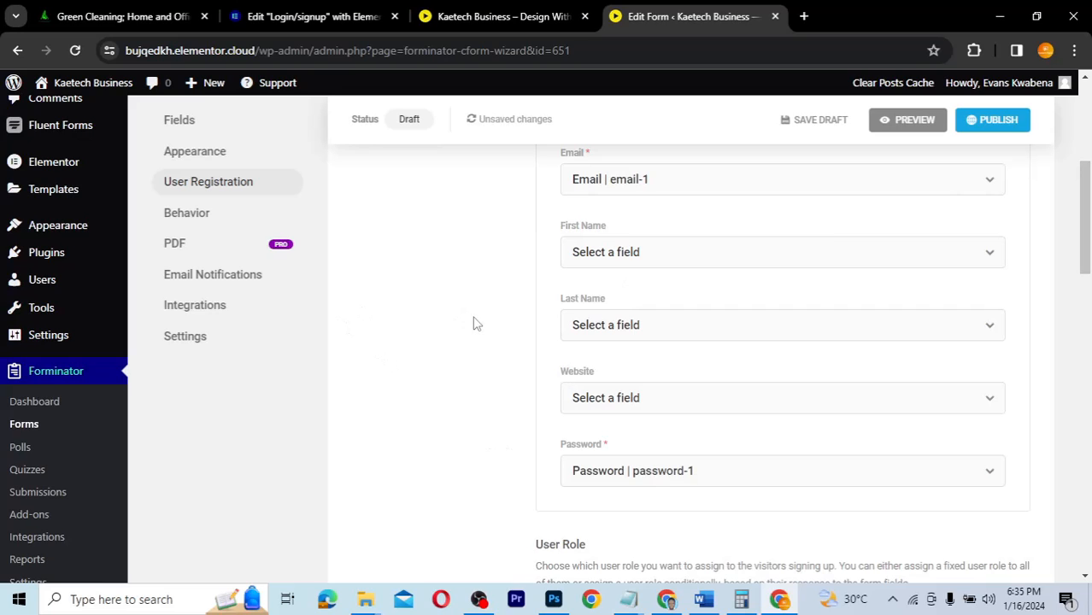
- Open the registration form's after-submission inline message in the Behavior settings
left_click(194, 212)
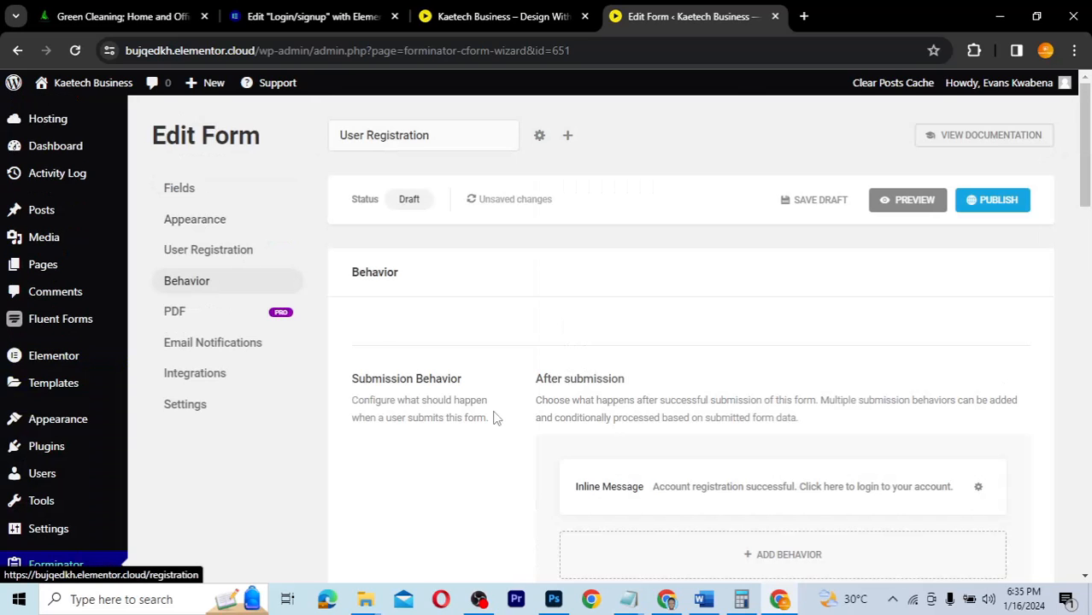
scroll(493, 417, "down", 2)
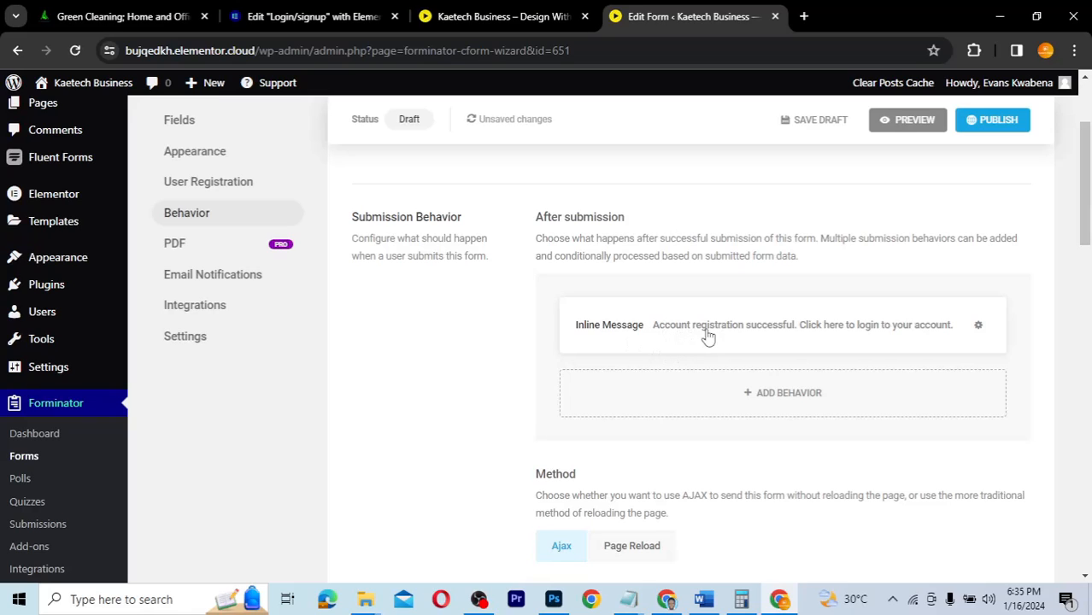
left_click(903, 332)
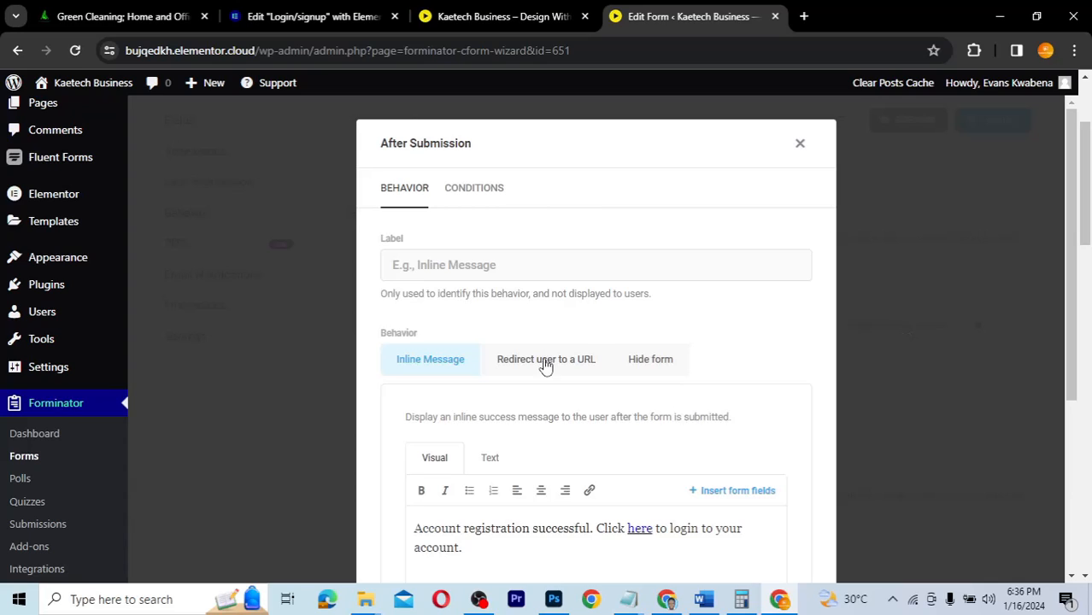
scroll(551, 456, "down", 3)
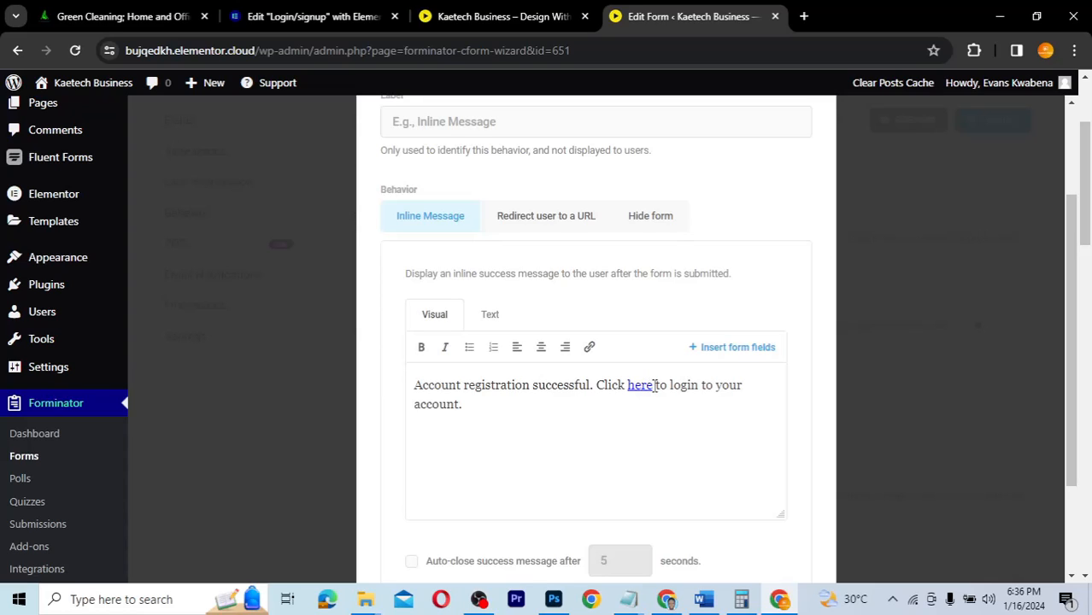
double_click(655, 385)
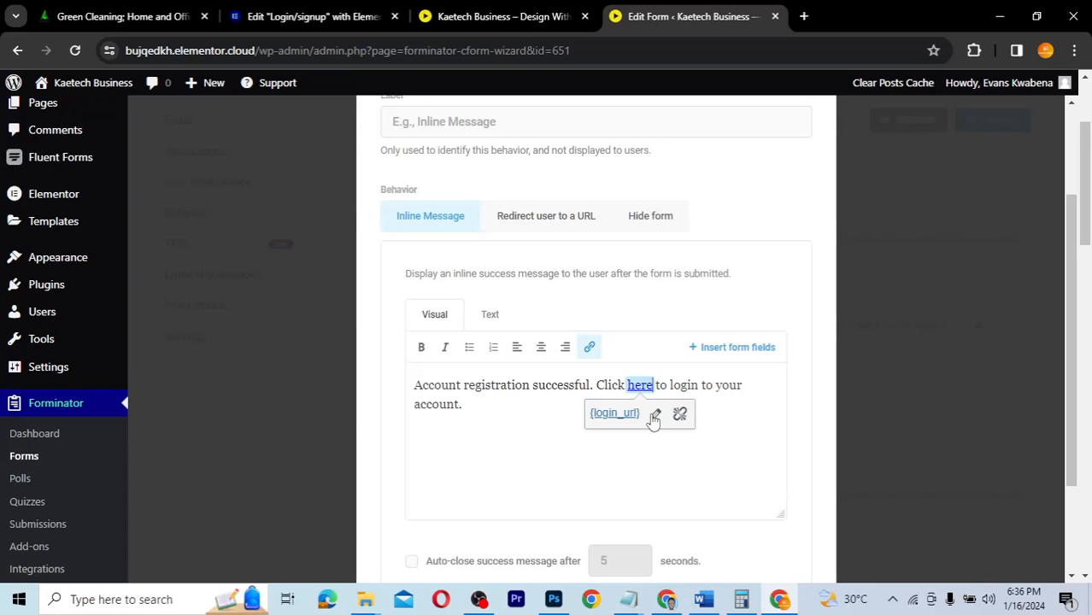
left_click(654, 415)
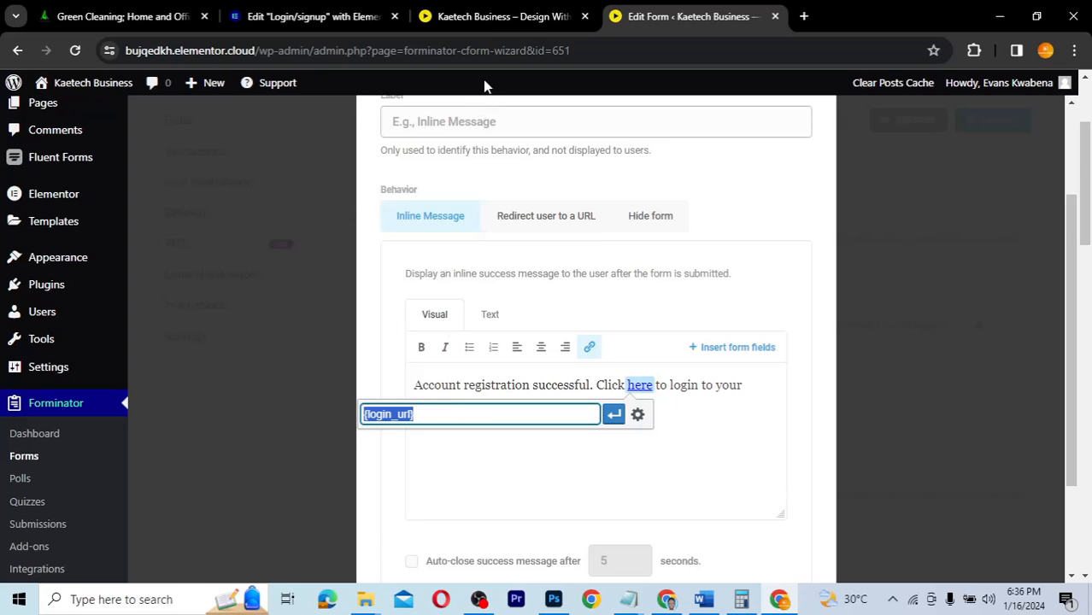
left_click(525, 17)
left_click(270, 54)
key("ctrl+c")
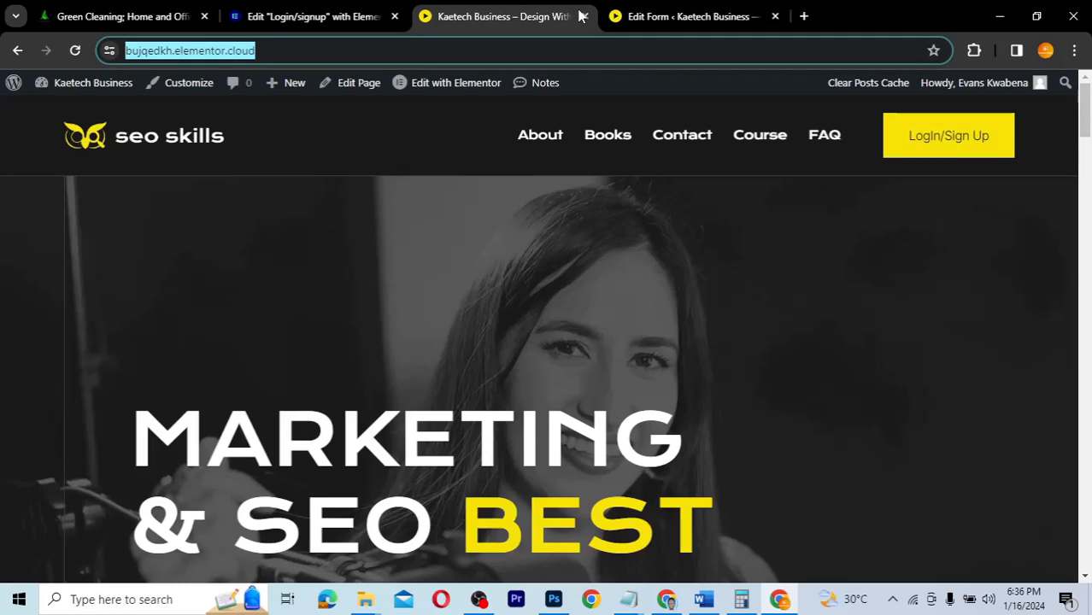
key("ctrl+Tab")
key("ctrl+v")
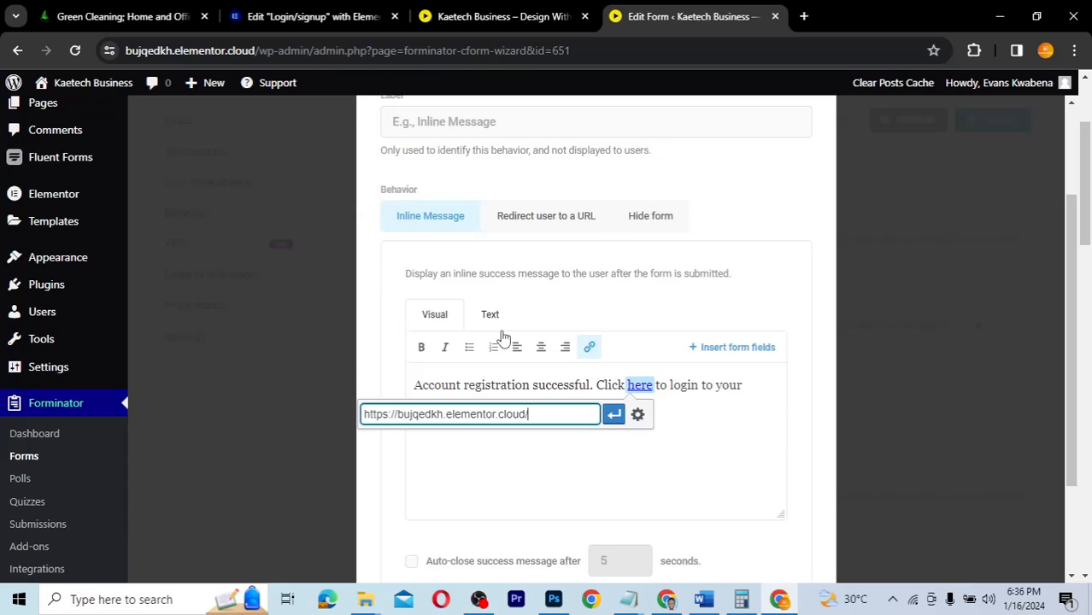
- Append login-signup to the link address and apply both the link and the after-submission behavior
type("login-s")
type("ignup")
left_click(616, 416)
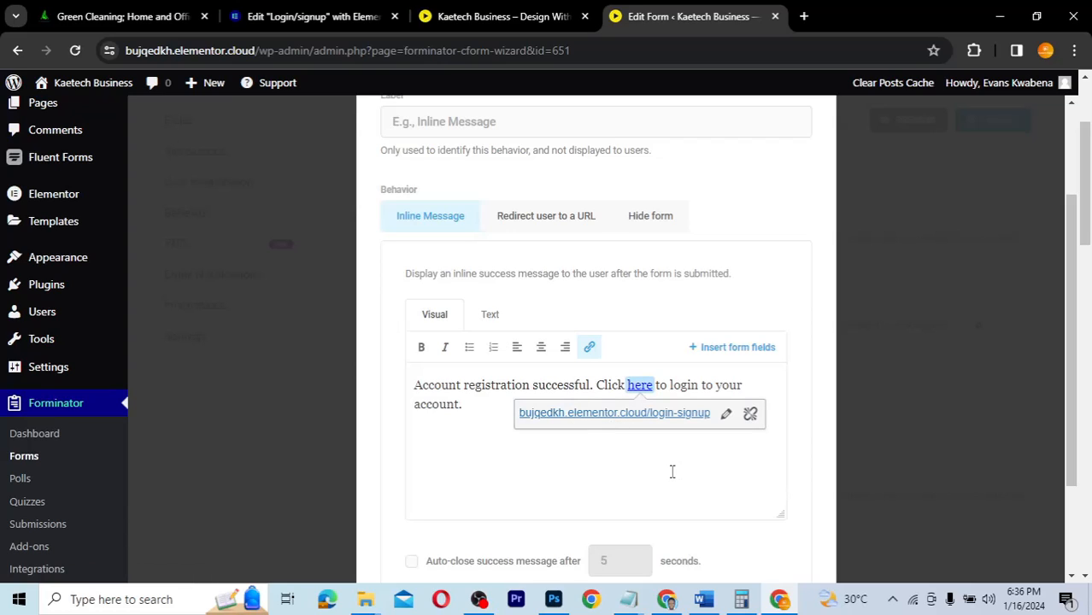
left_click(695, 388)
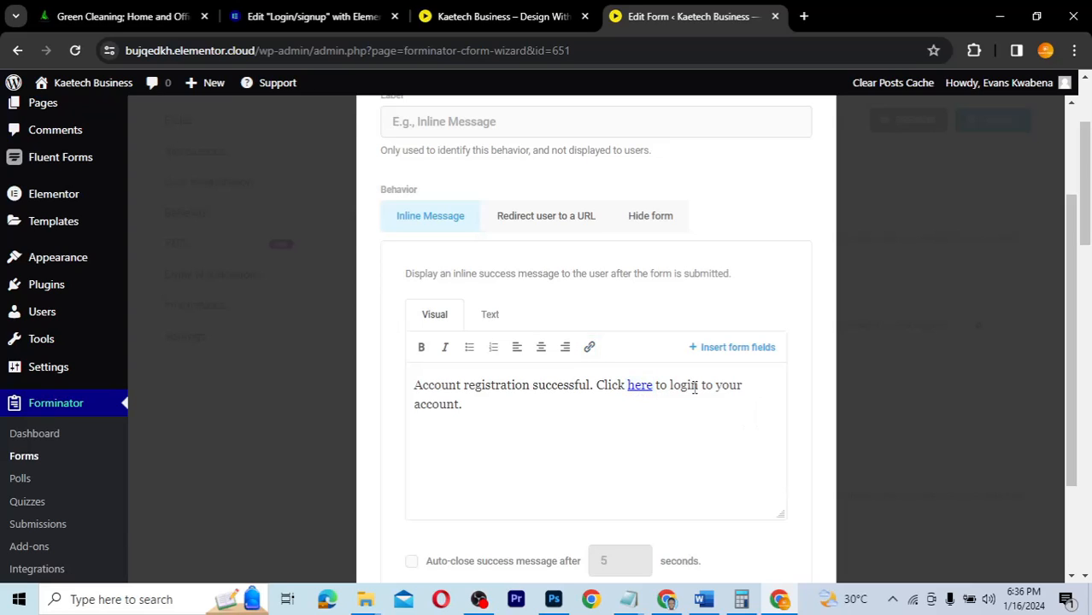
scroll(695, 387, "down", 3)
left_click(778, 527)
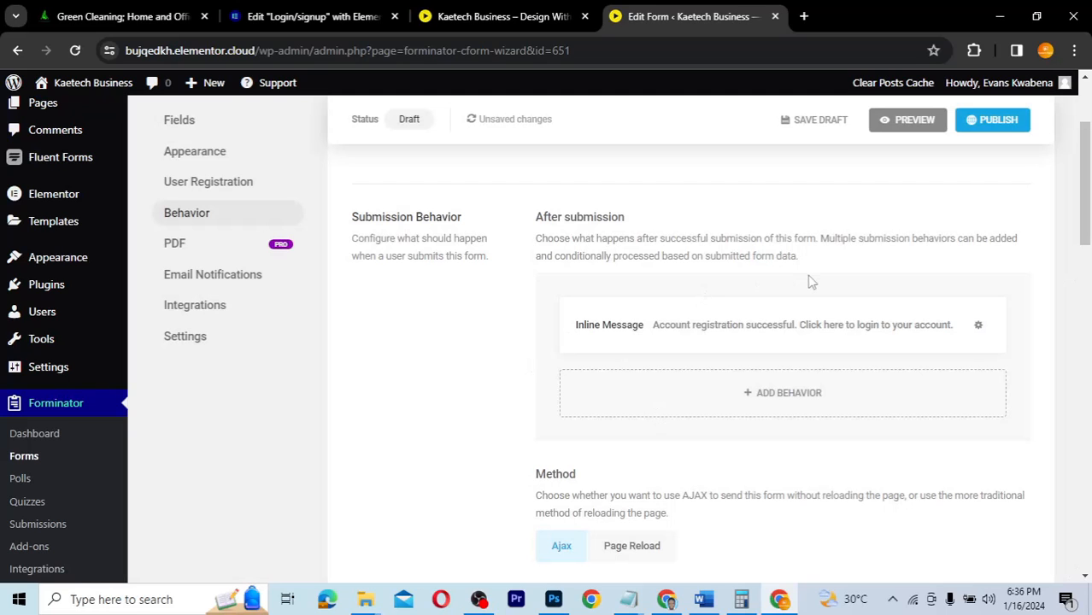
- Review the form's Email Notifications, Integrations and Settings sections, and publish the registration form
left_click(243, 275)
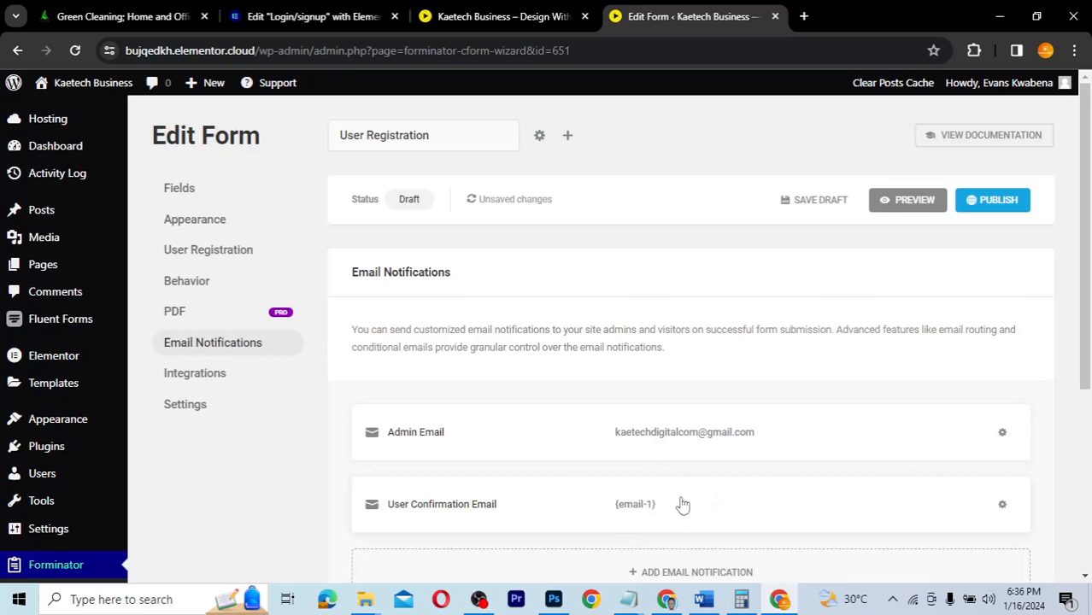
left_click(215, 379)
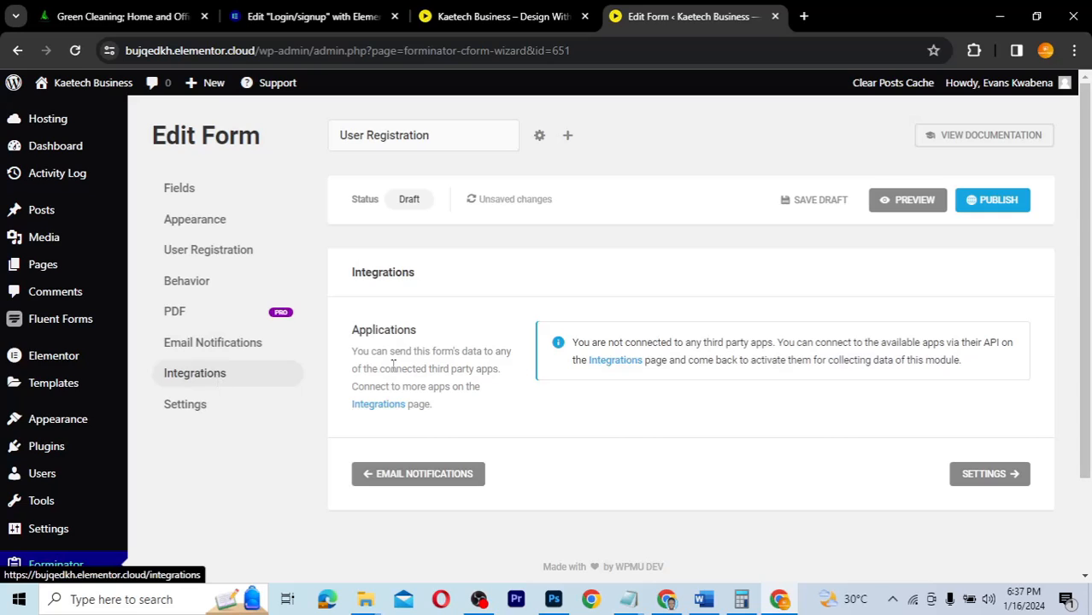
left_click(185, 405)
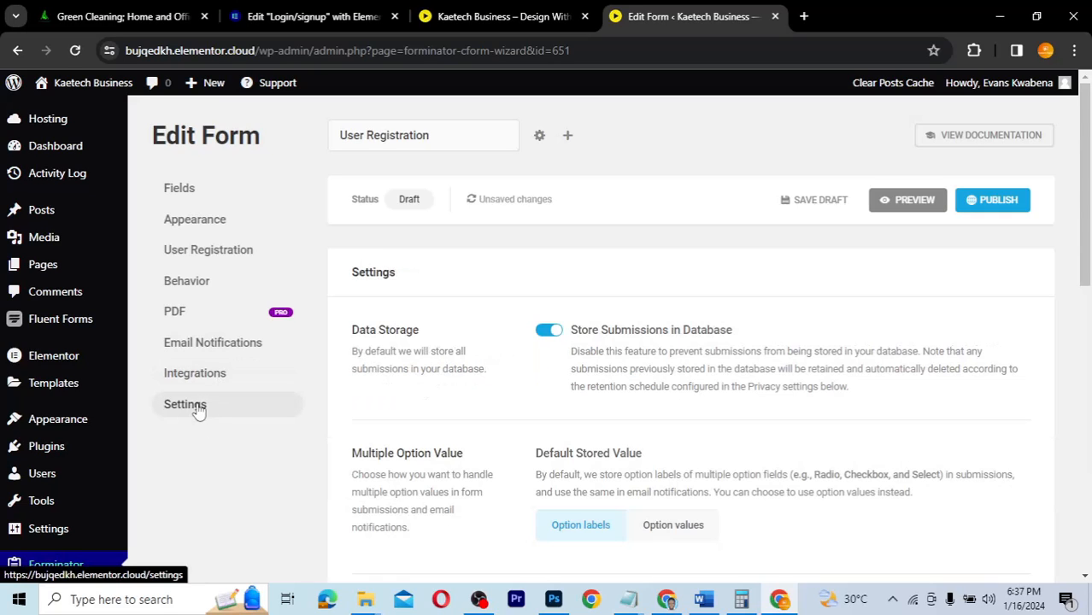
left_click(996, 202)
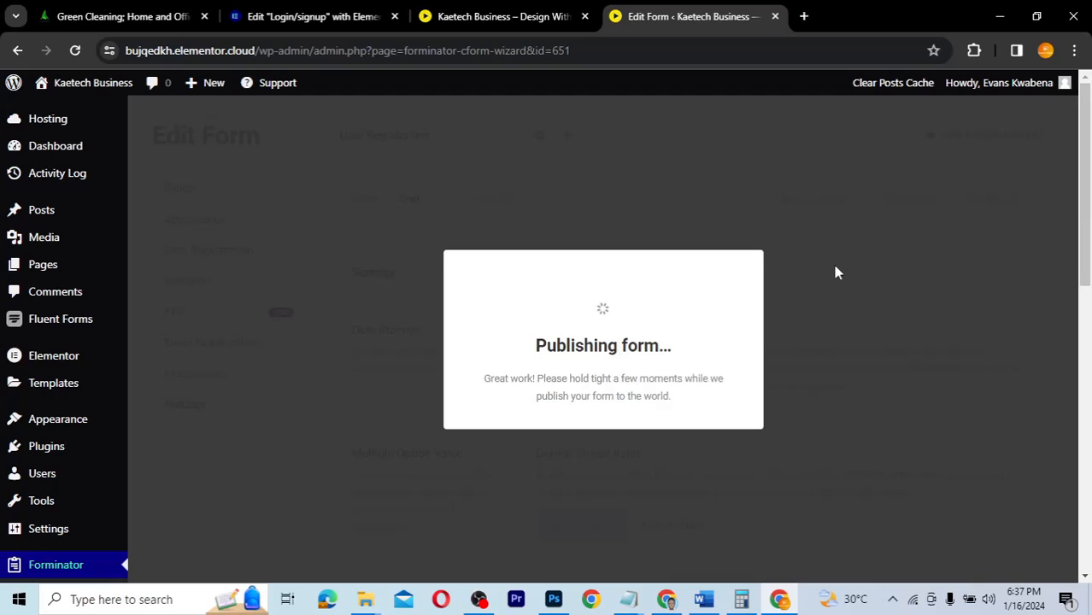
- Copy the published form's shortcode [forminator_form id="651"] into the Notepad note below the Login shortcode and label it signup
left_click(723, 434)
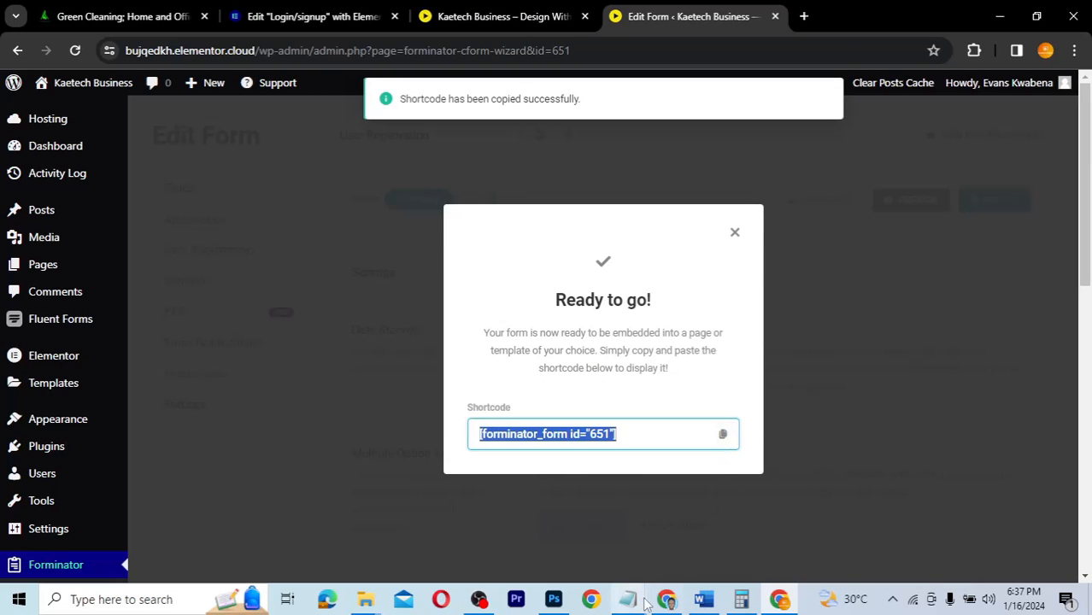
mouse_move(629, 599)
left_click(863, 530)
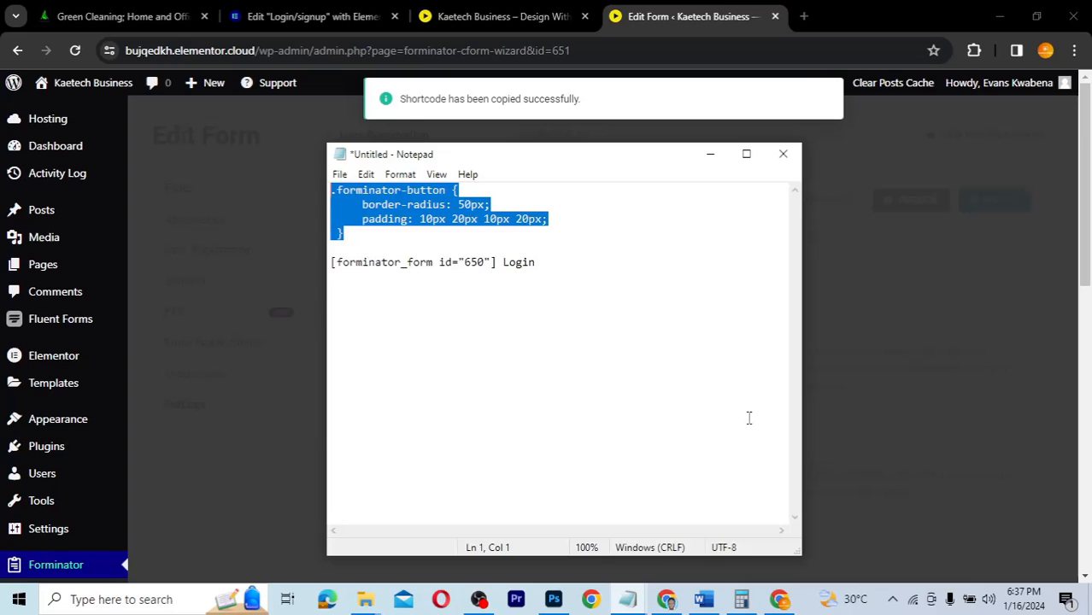
left_click(571, 274)
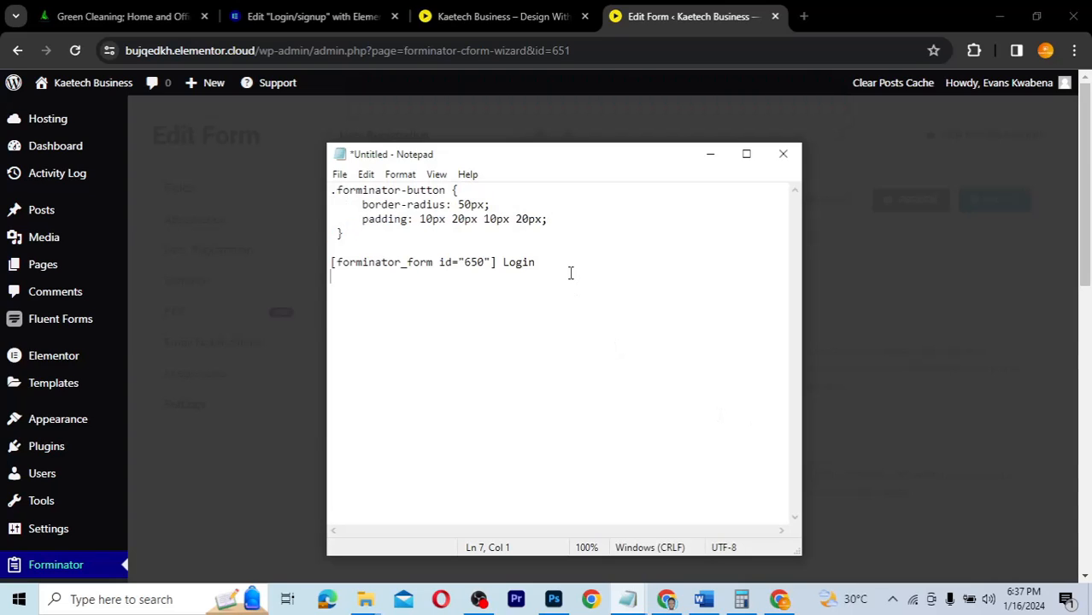
key("ctrl+v")
type("sig")
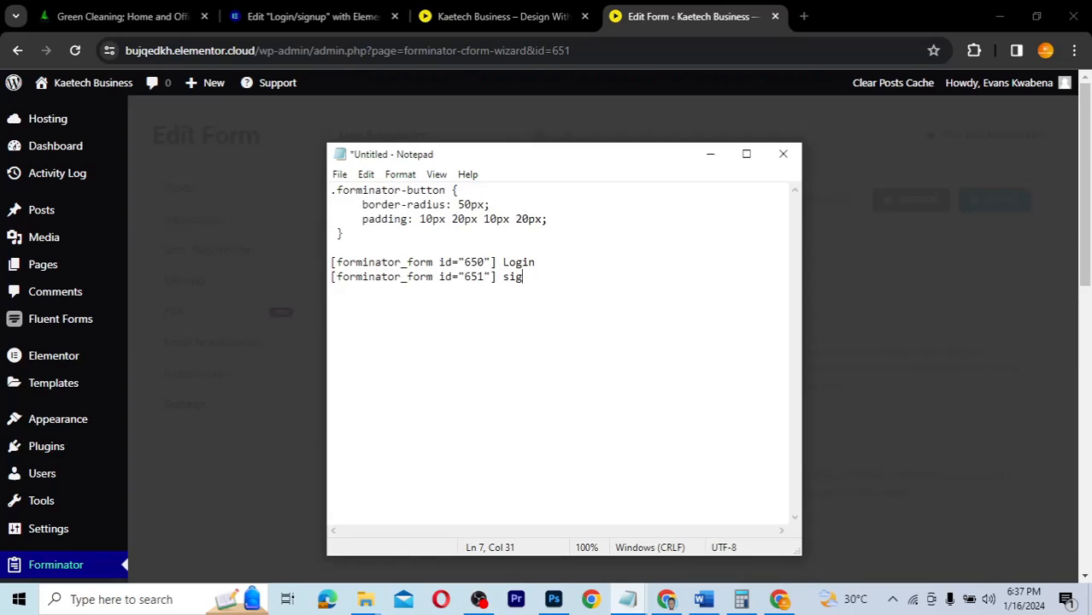
type("nup")
- Return to Chrome, dismiss the shortcode dialog and switch to the Login/signup page in the Elementor editor
left_click(644, 28)
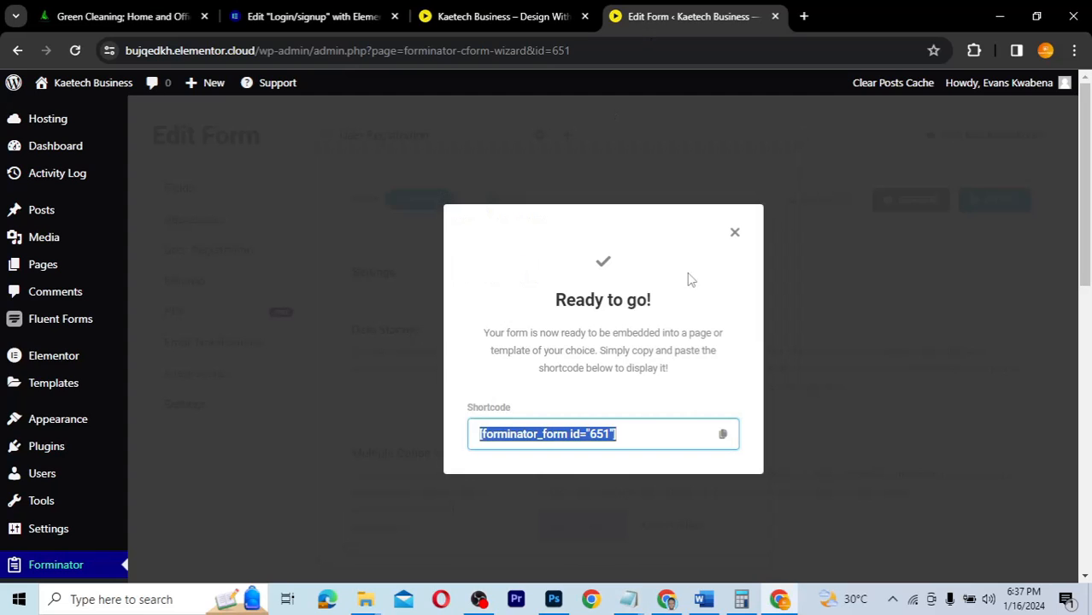
left_click(570, 203)
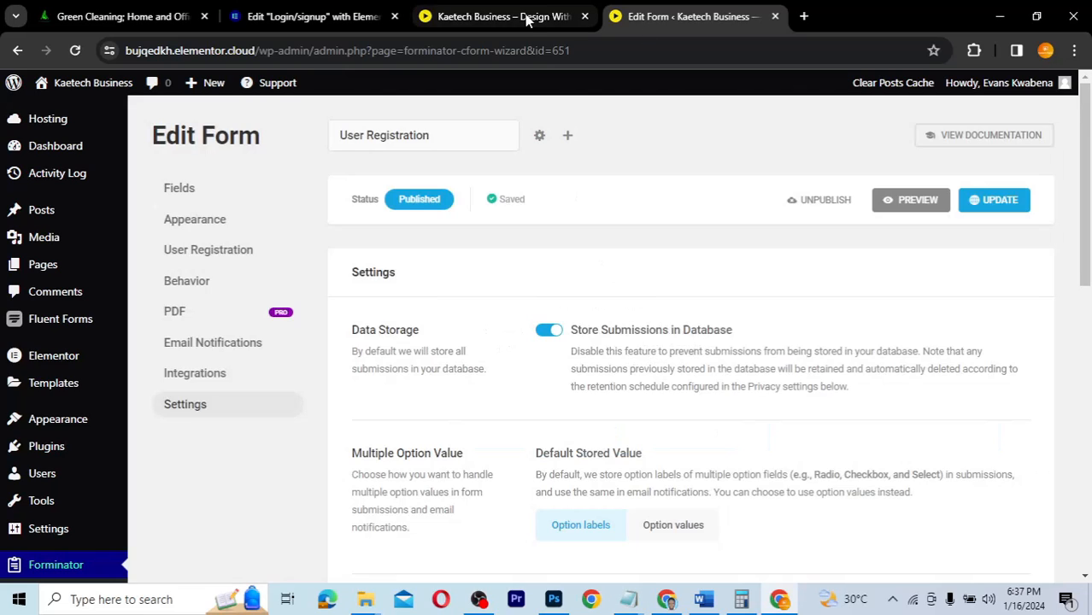
left_click(302, 17)
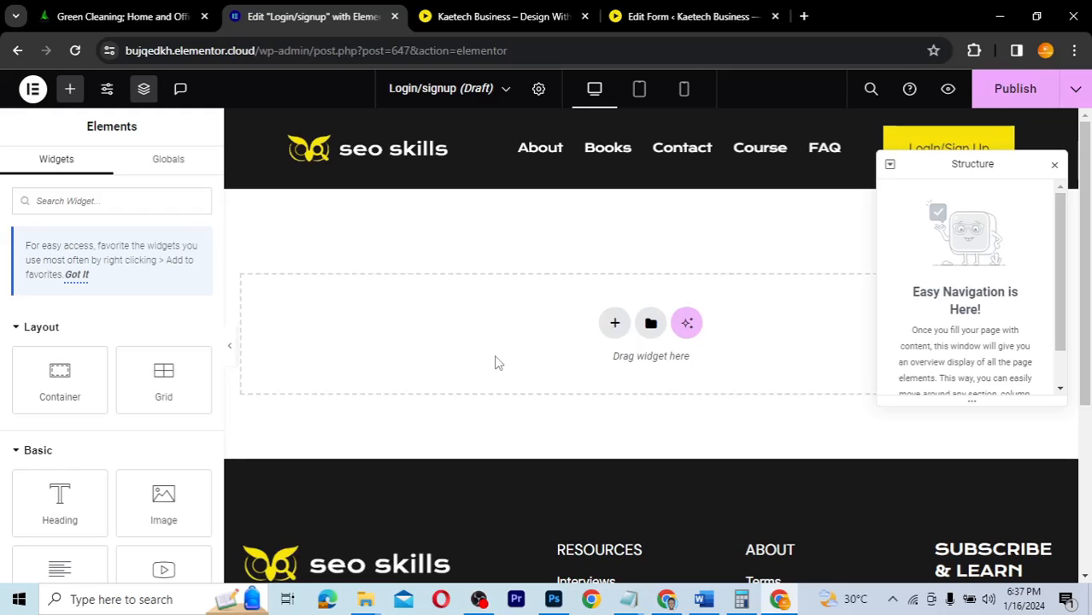
- Switch to the other Chrome window and examine the finished Register/login page's tab layout and form design as a reference
mouse_move(667, 599)
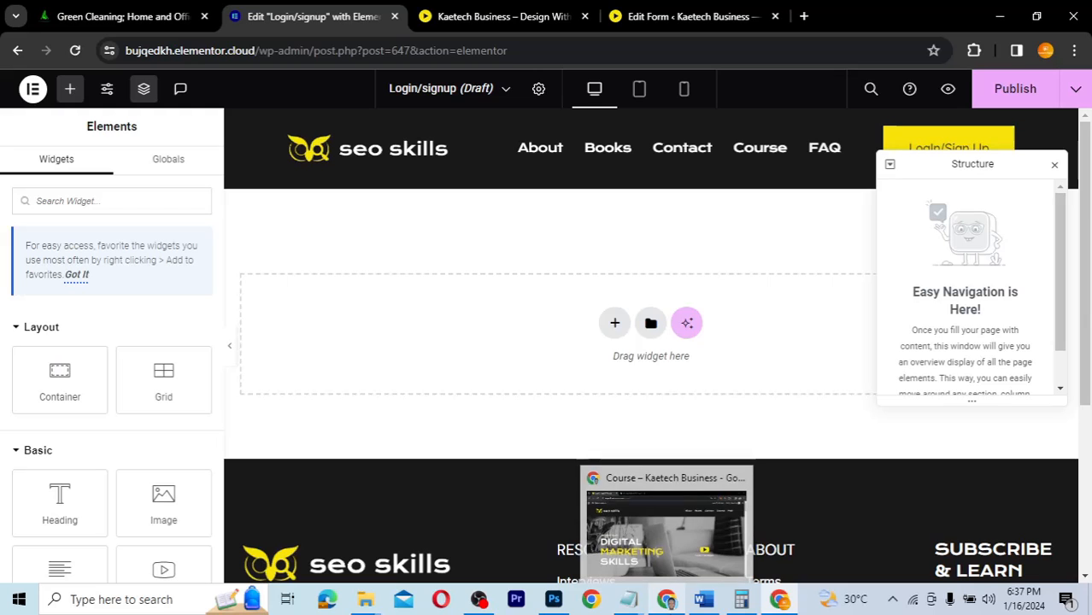
left_click(666, 556)
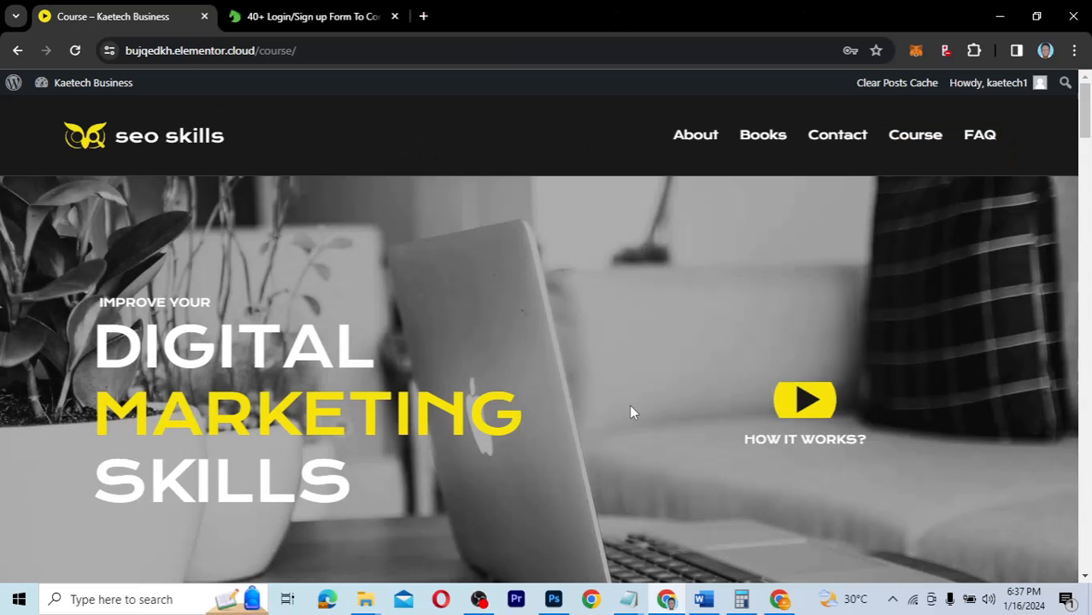
scroll(668, 402, "down", 3)
scroll(670, 404, "down", 2)
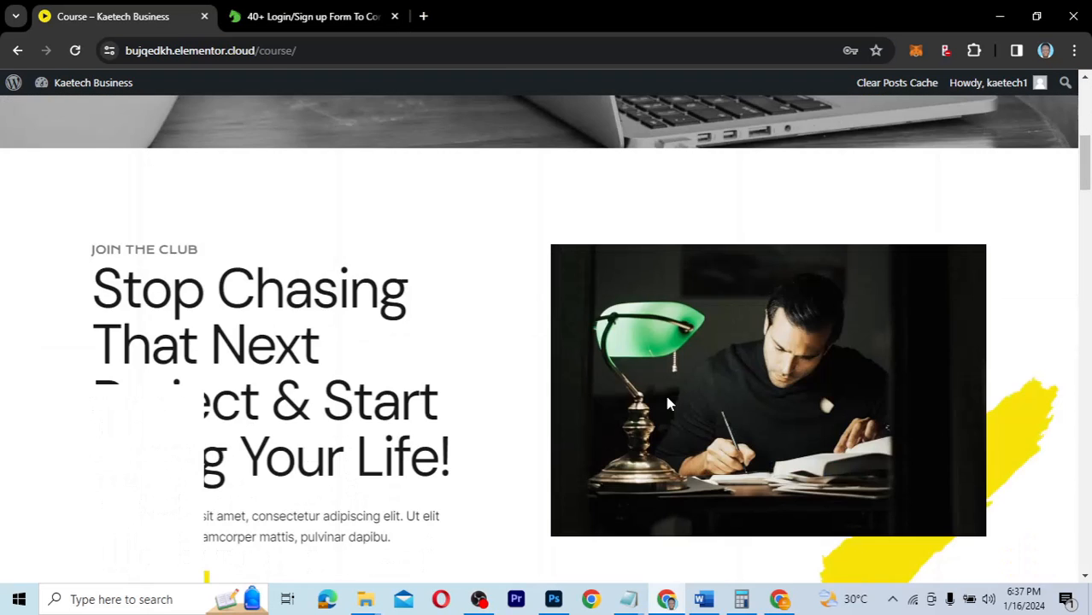
scroll(669, 403, "up", 5)
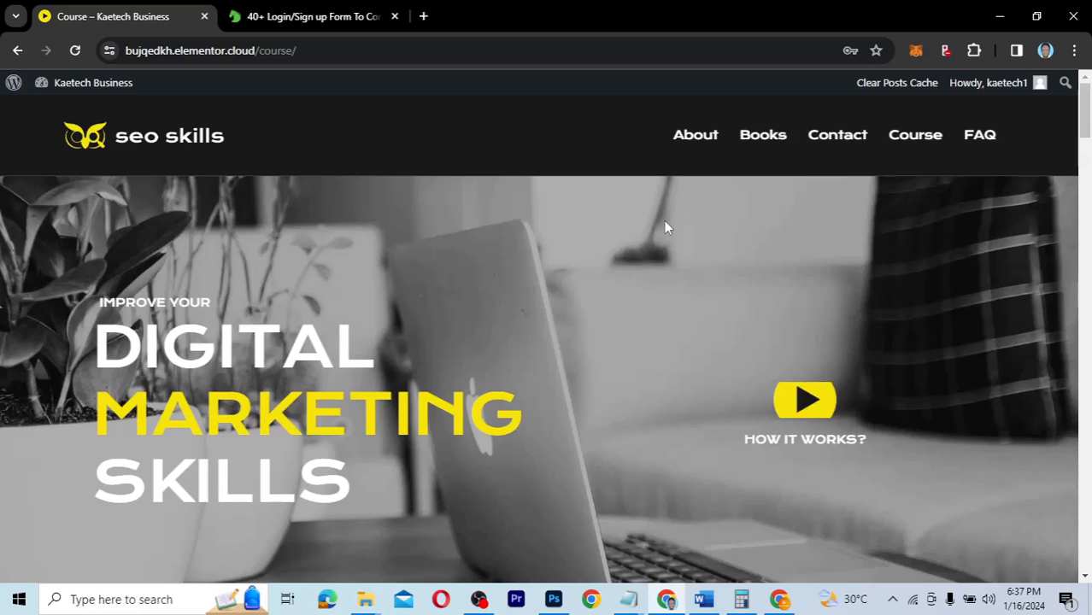
left_click(17, 52)
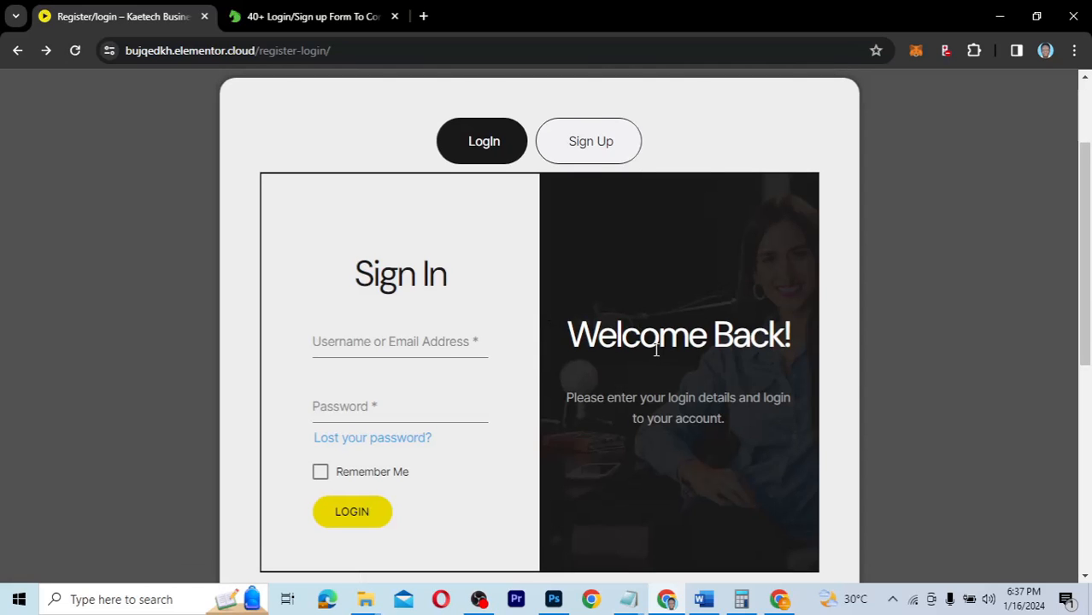
scroll(656, 350, "up", 2)
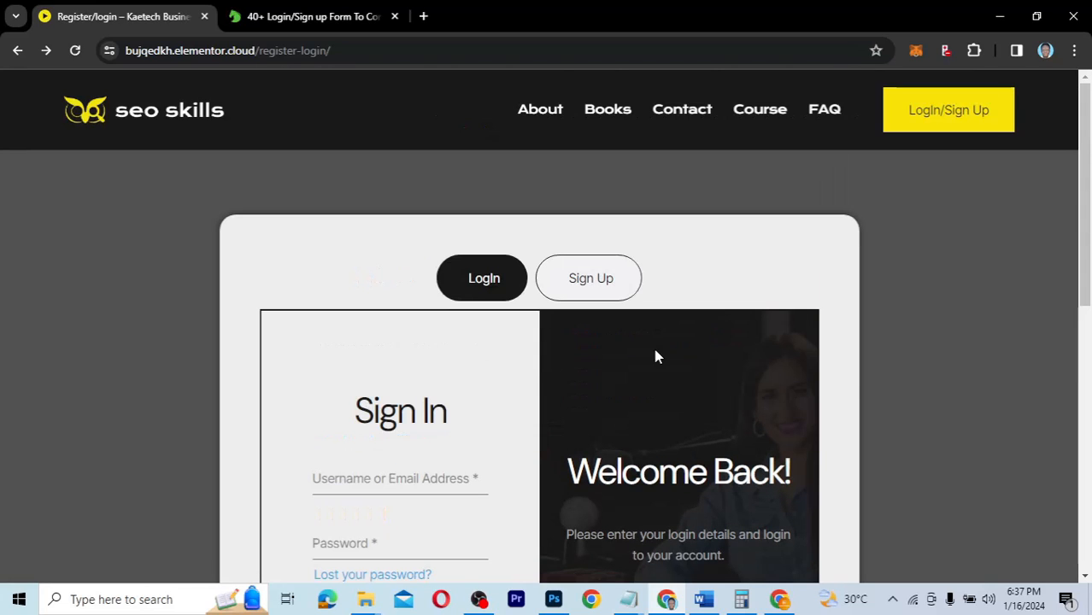
scroll(655, 351, "down", 3)
scroll(655, 350, "up", 3)
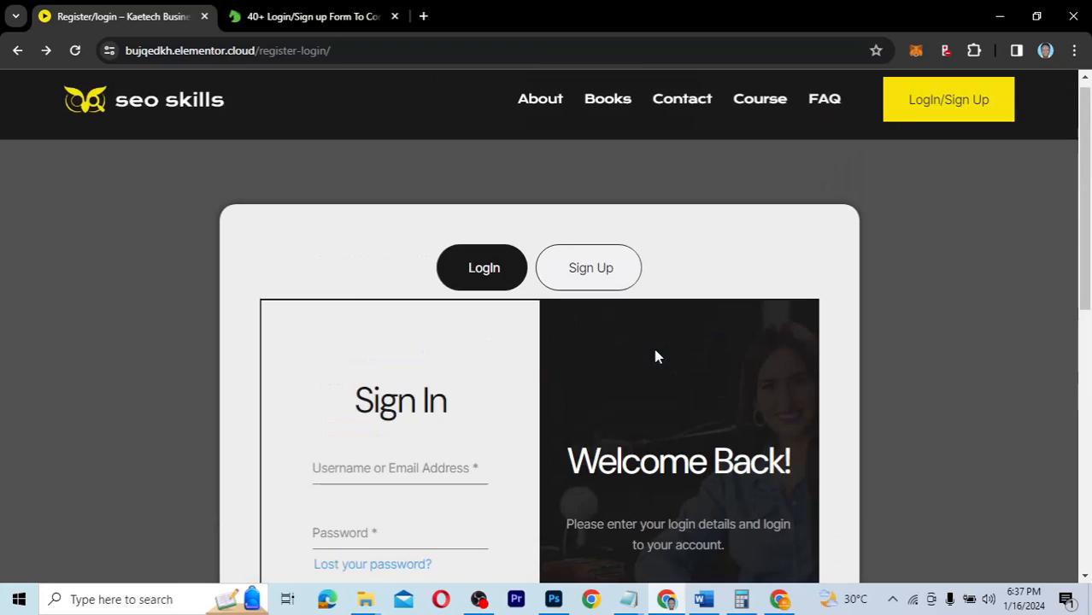
- Look over the reference page's Sign In form and welcome panel, and return to the Login/signup page in the Elementor editor
scroll(656, 356, "down", 2)
scroll(657, 356, "down", 1)
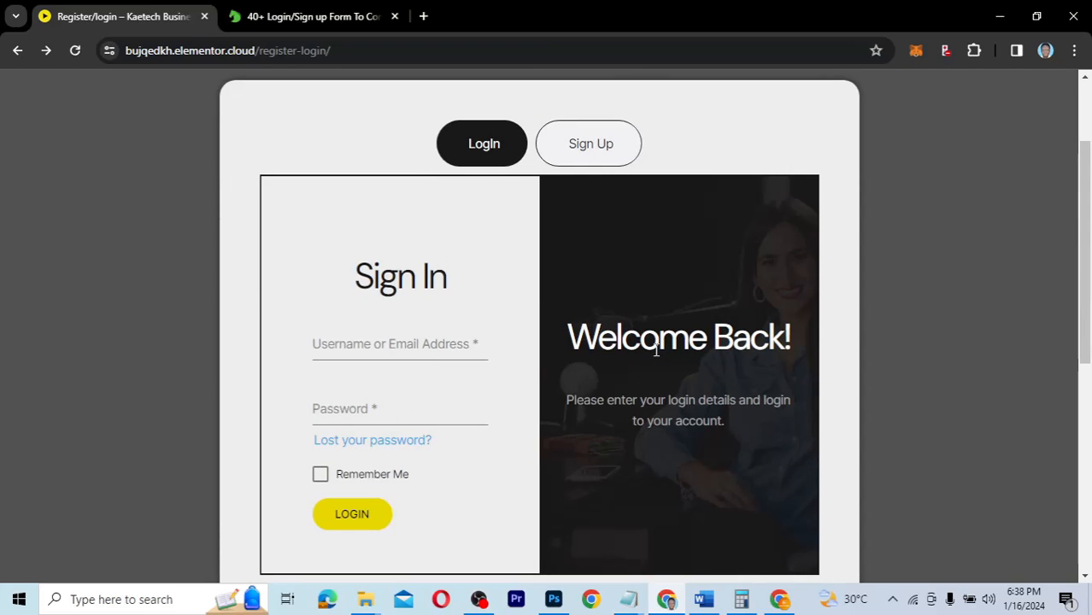
left_click(779, 599)
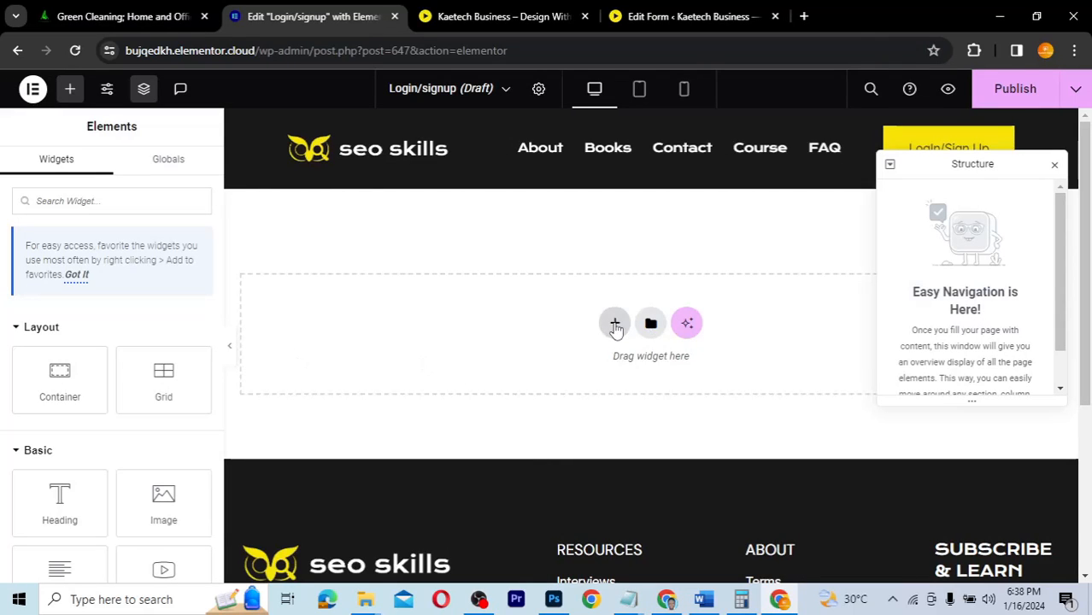
- Add a single-column Flexbox container with a vertical direction to the empty page
left_click(614, 324)
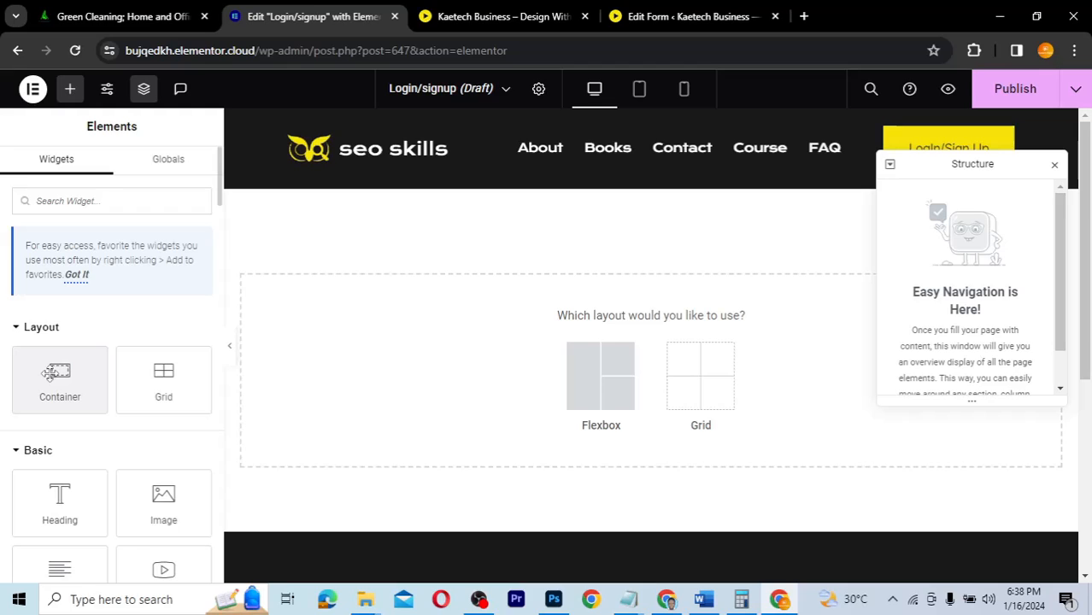
left_click_drag(49, 377, 570, 411)
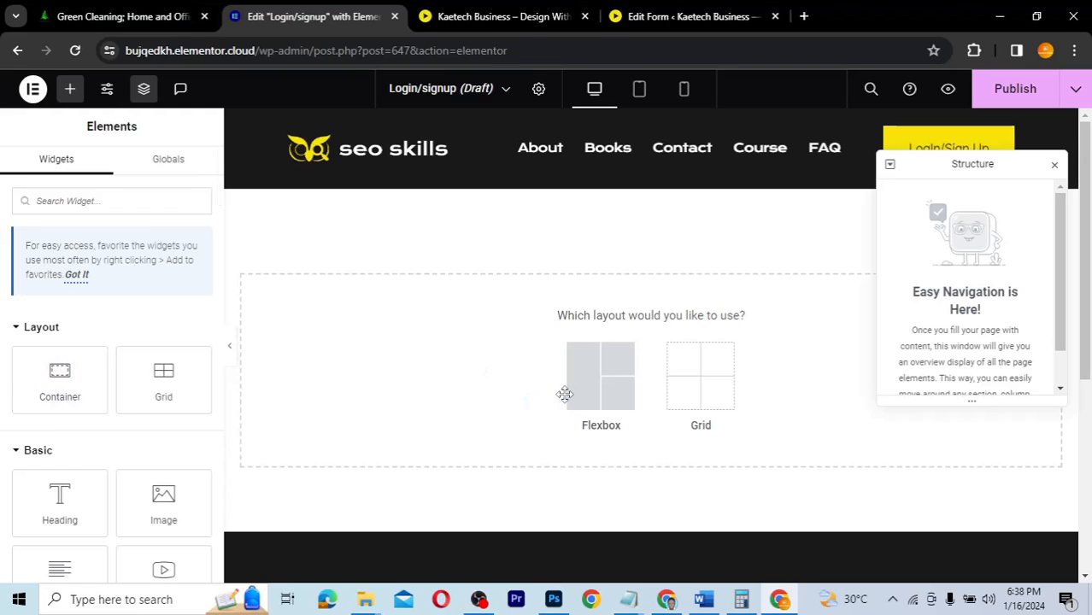
left_click(614, 385)
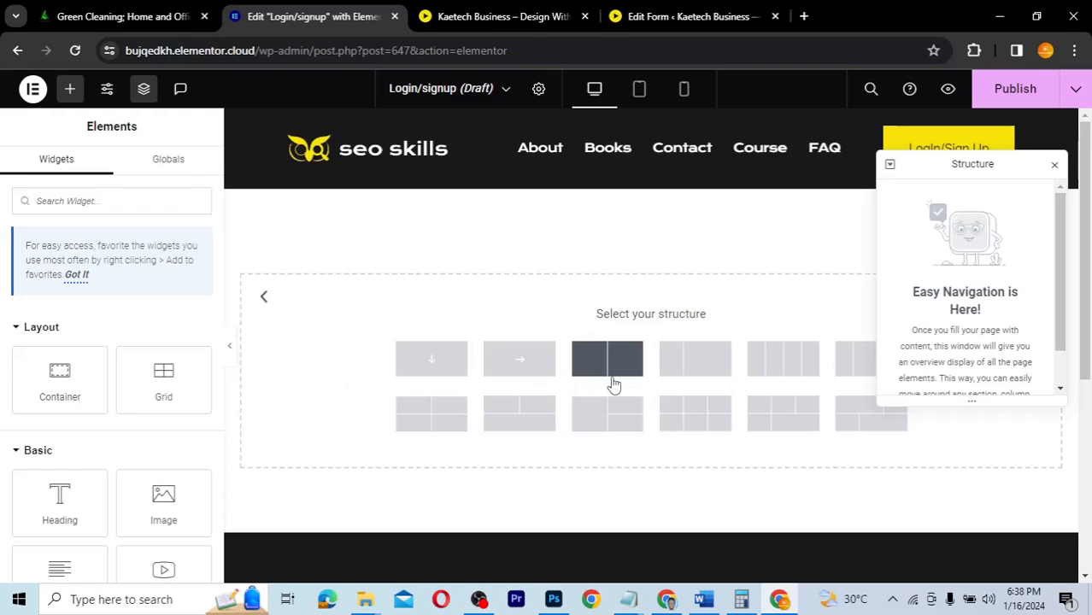
left_click(427, 366)
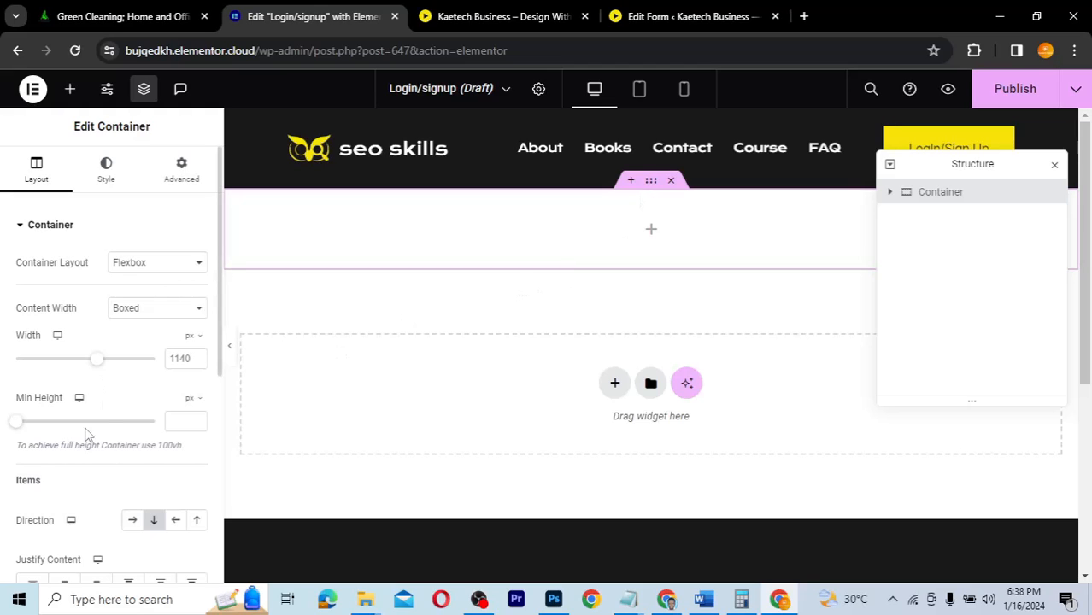
- Set the container's minimum height to 100 vh
left_click(191, 398)
left_click(191, 470)
left_click_drag(23, 425, 171, 414)
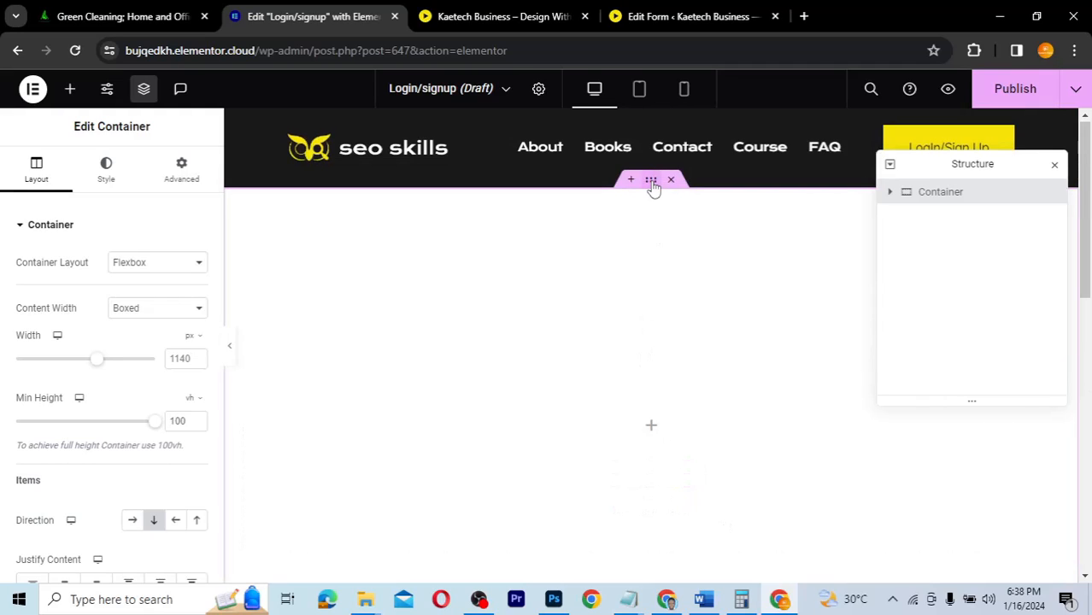
- Give the container a Classic background in the global Subtle Background colour #eeeeee
left_click(111, 171)
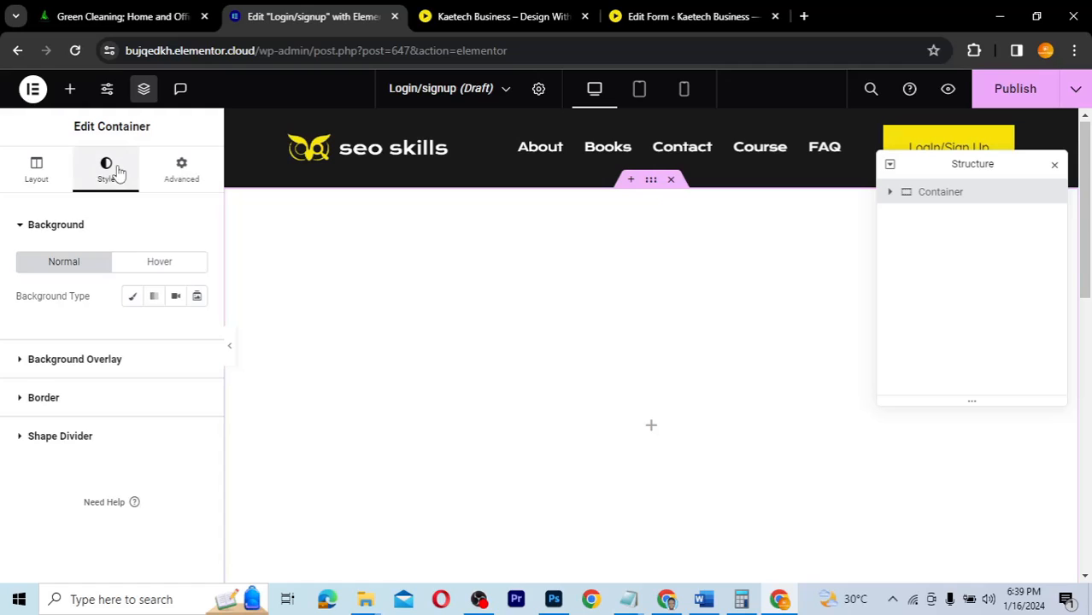
left_click(133, 298)
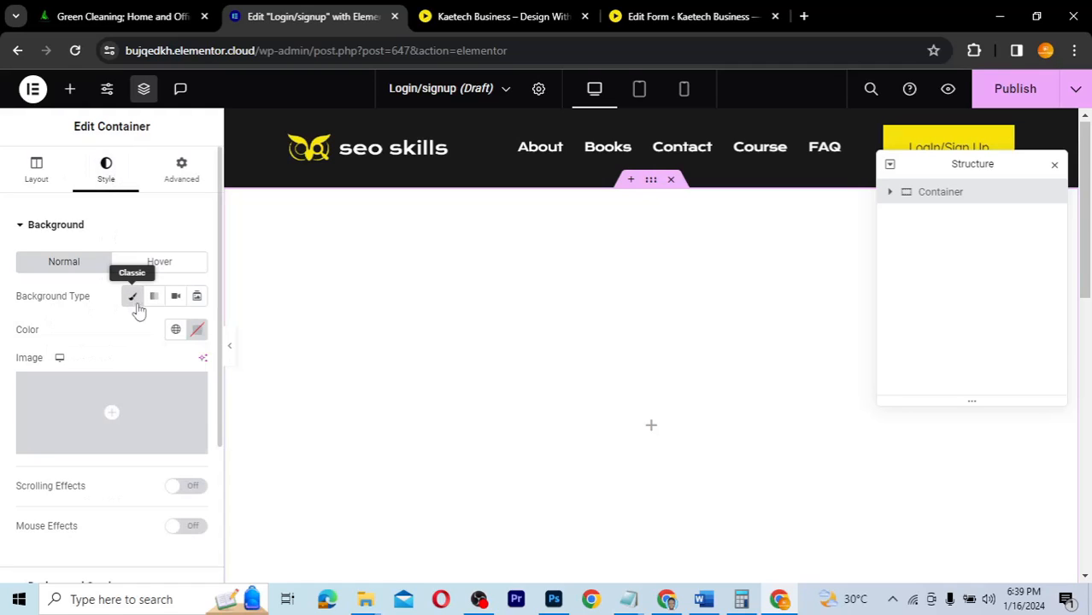
left_click(175, 331)
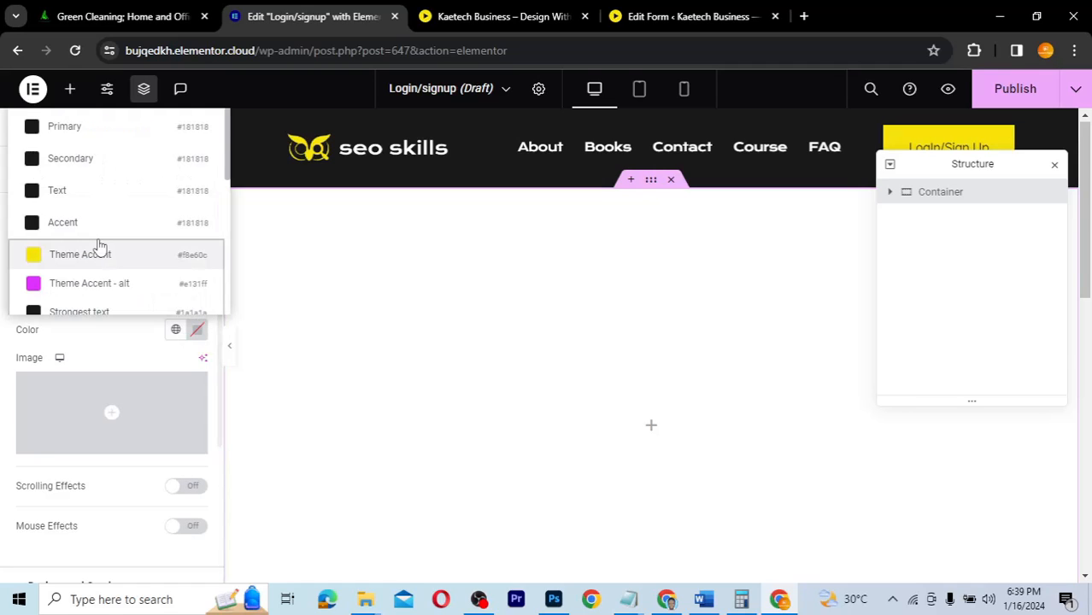
scroll(98, 246, "down", 3)
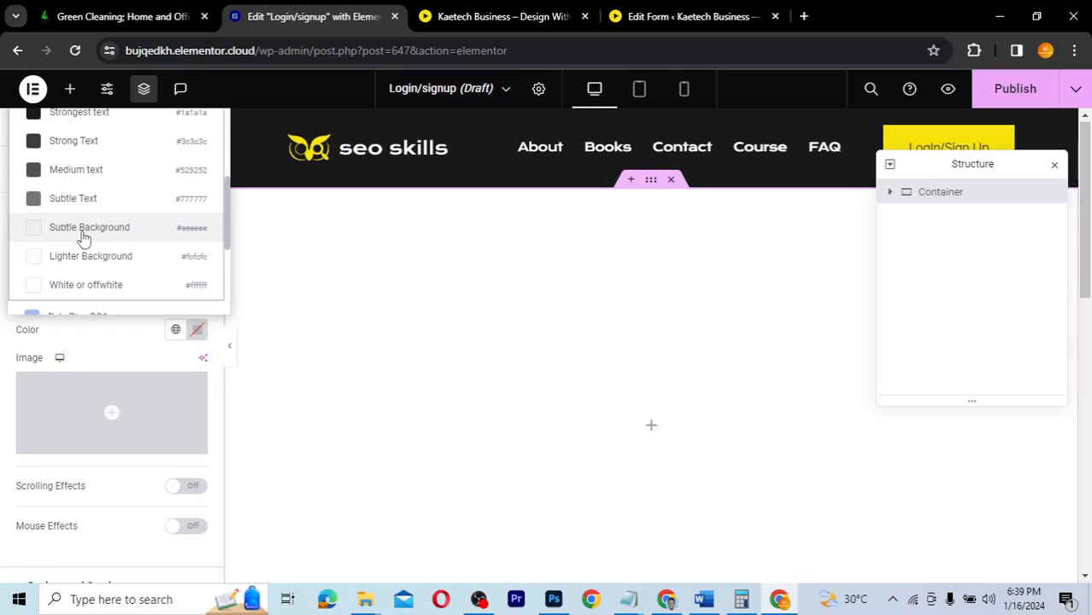
left_click(83, 233)
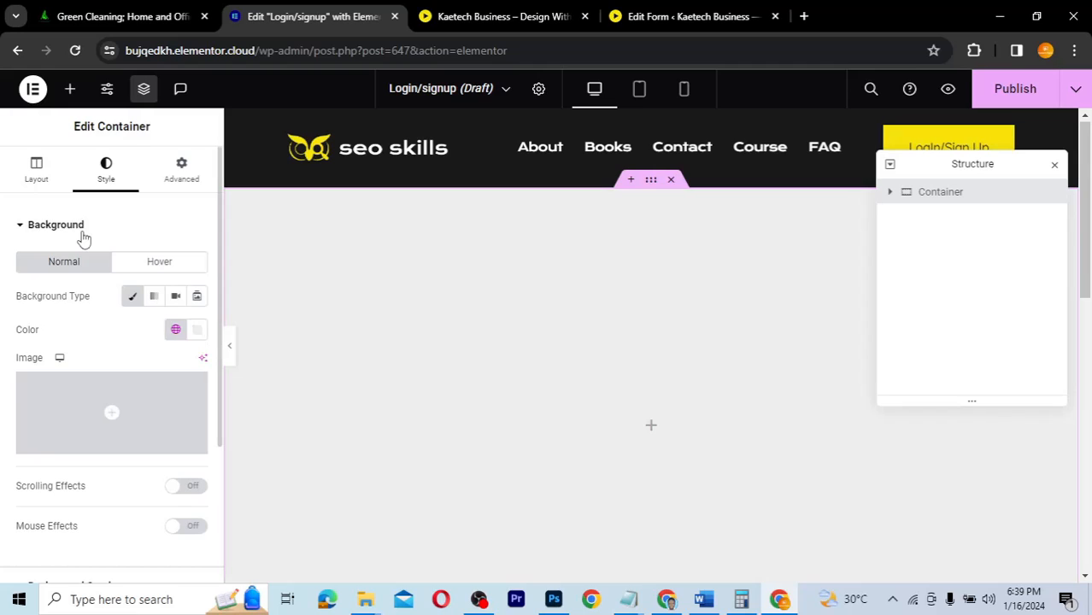
- Compare the background with the reference page and set the container's colour to the global Subtle Text #777777
left_click(671, 600)
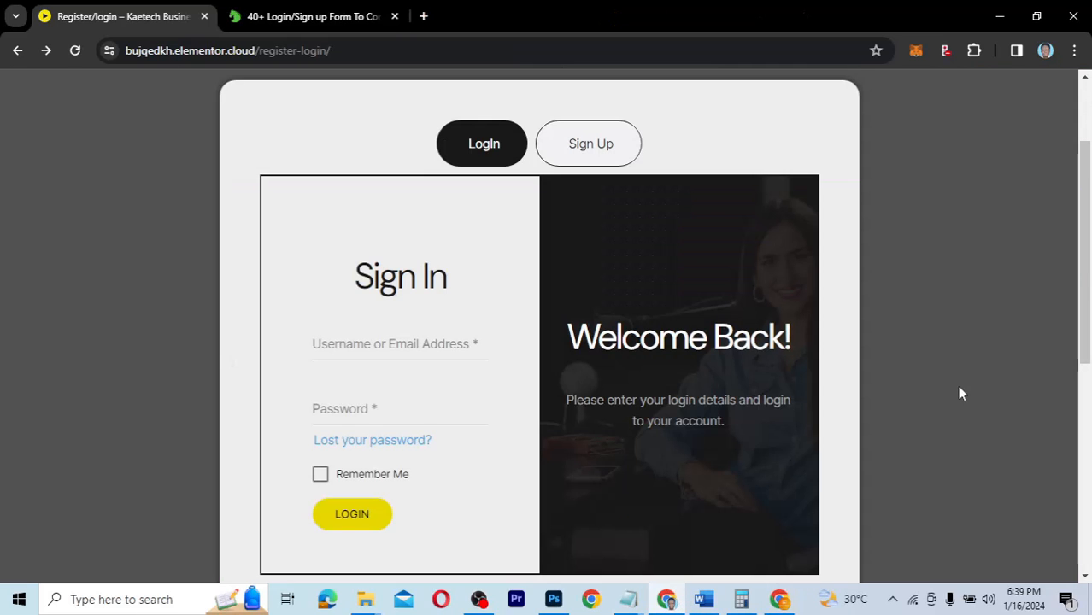
left_click(779, 600)
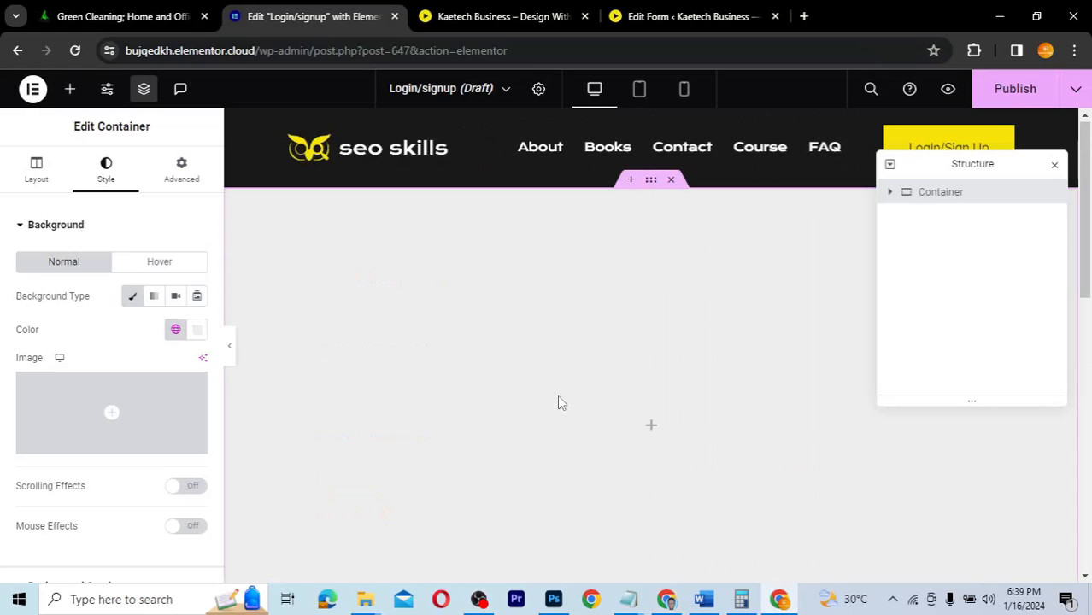
left_click(175, 330)
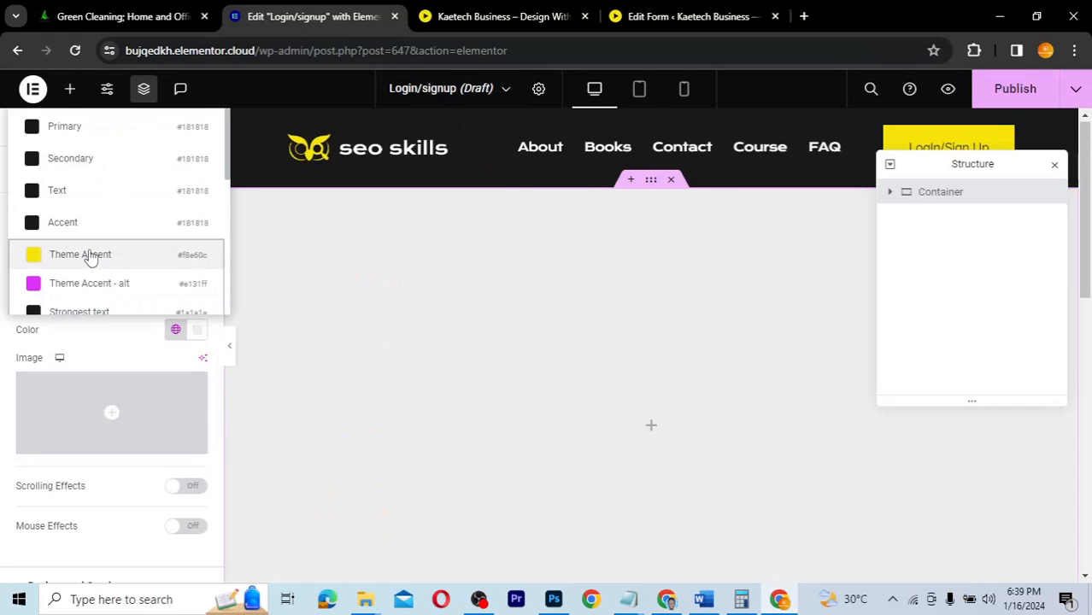
scroll(90, 256, "down", 2)
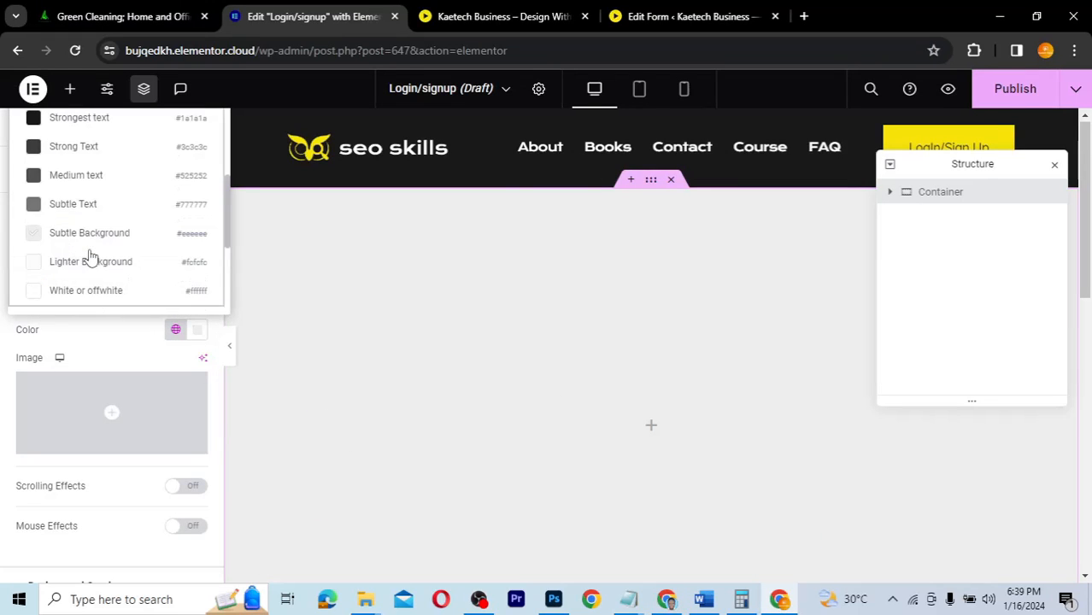
left_click(84, 205)
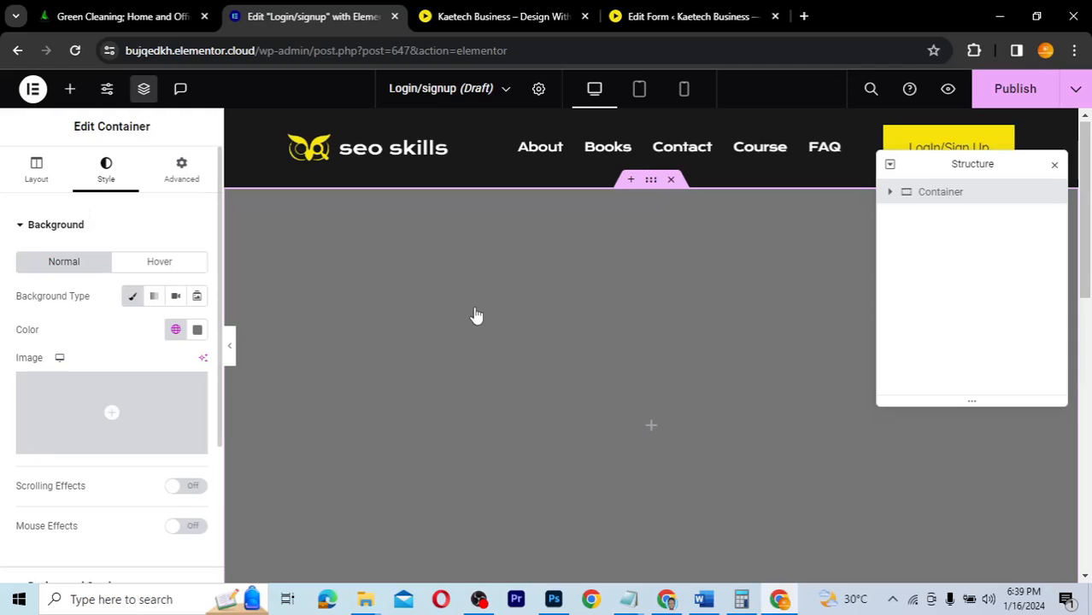
left_click(668, 601)
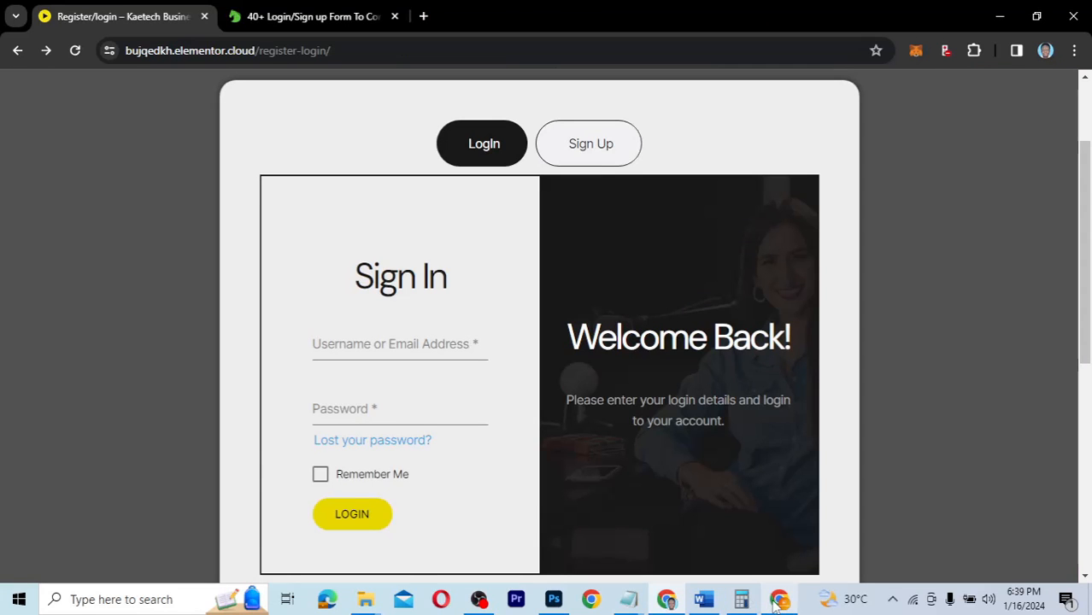
left_click(778, 602)
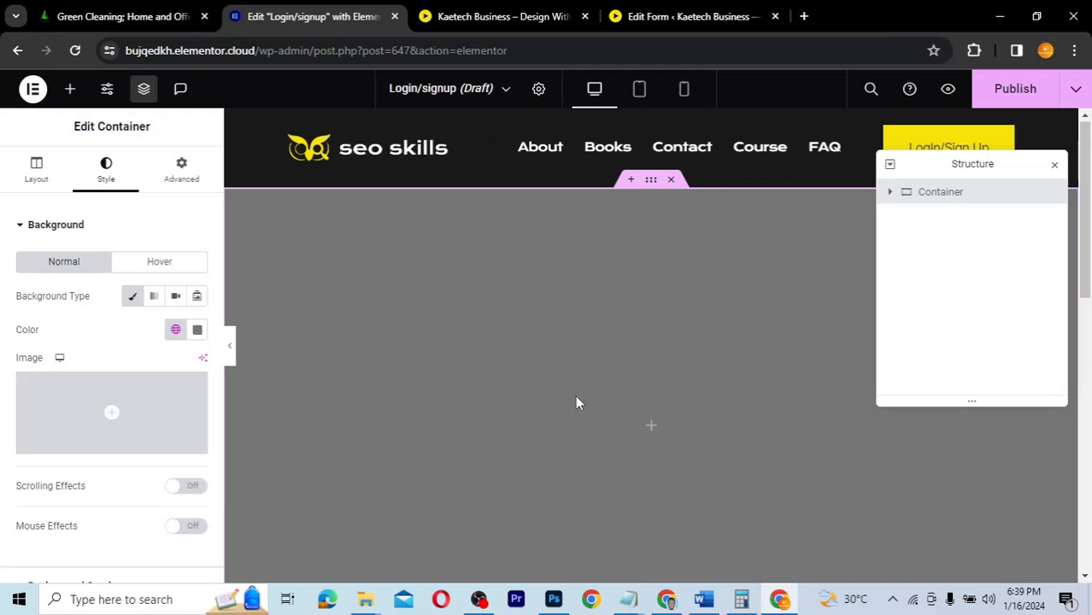
- Nest a second container inside the grey container and set its boxed content width to 900 px
scroll(625, 427, "down", 2)
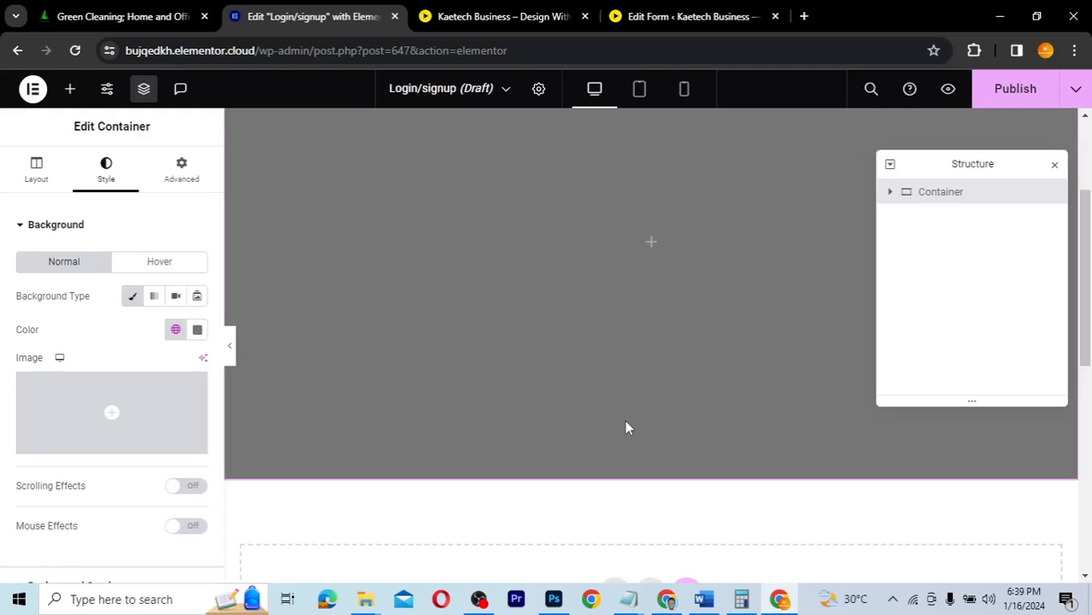
scroll(624, 427, "up", 1)
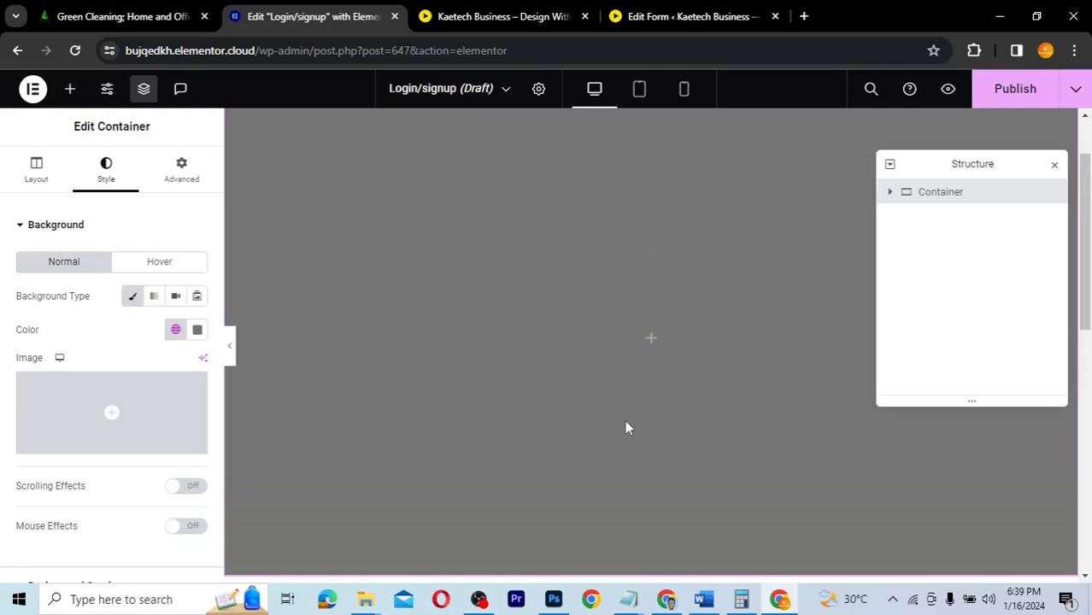
left_click(651, 342)
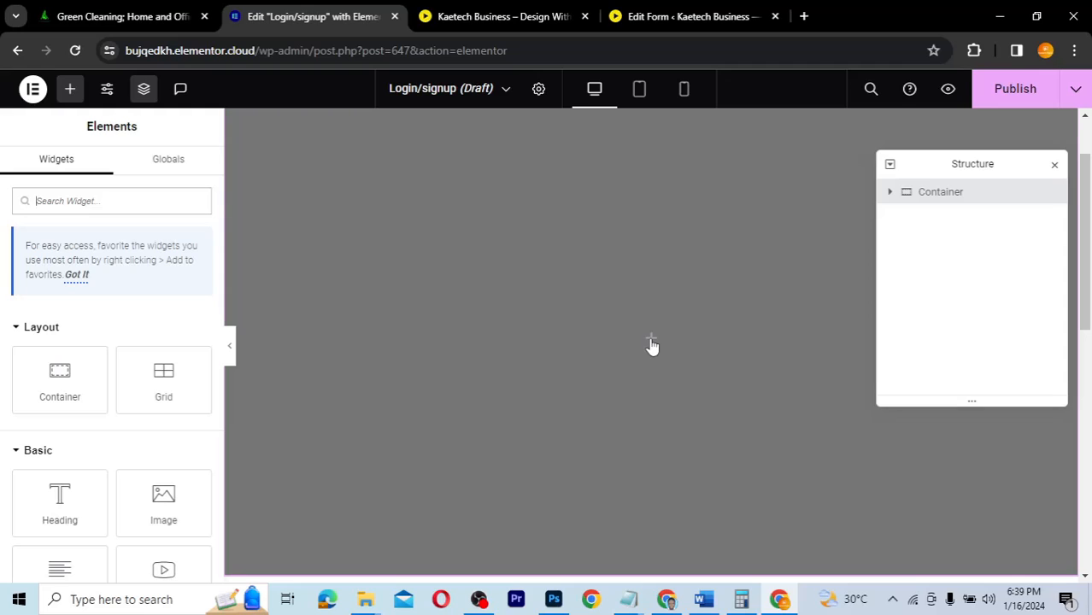
left_click_drag(57, 373, 656, 338)
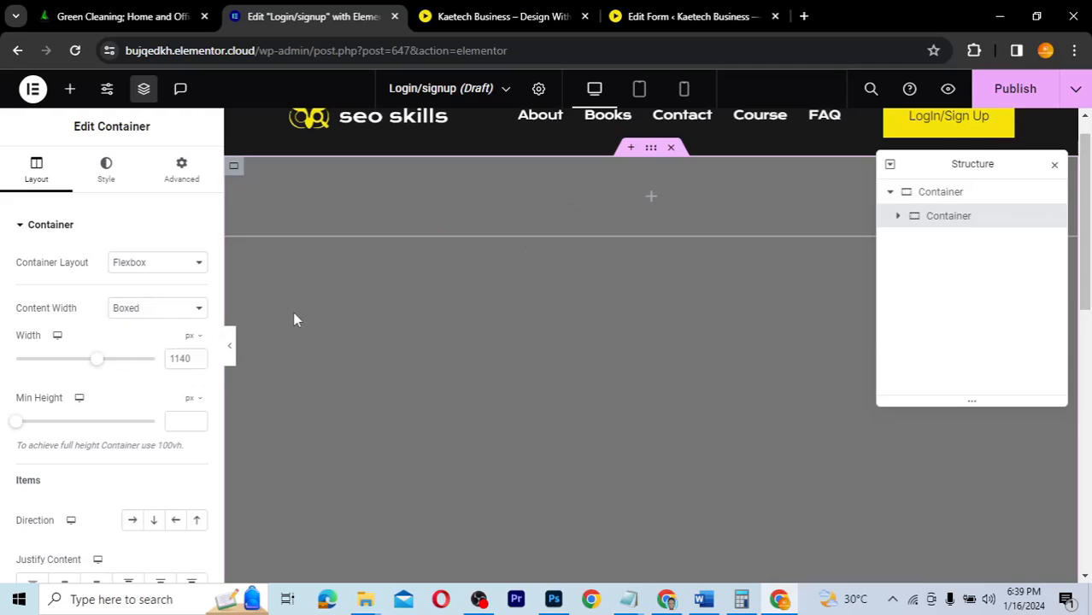
scroll(134, 481, "down", 1)
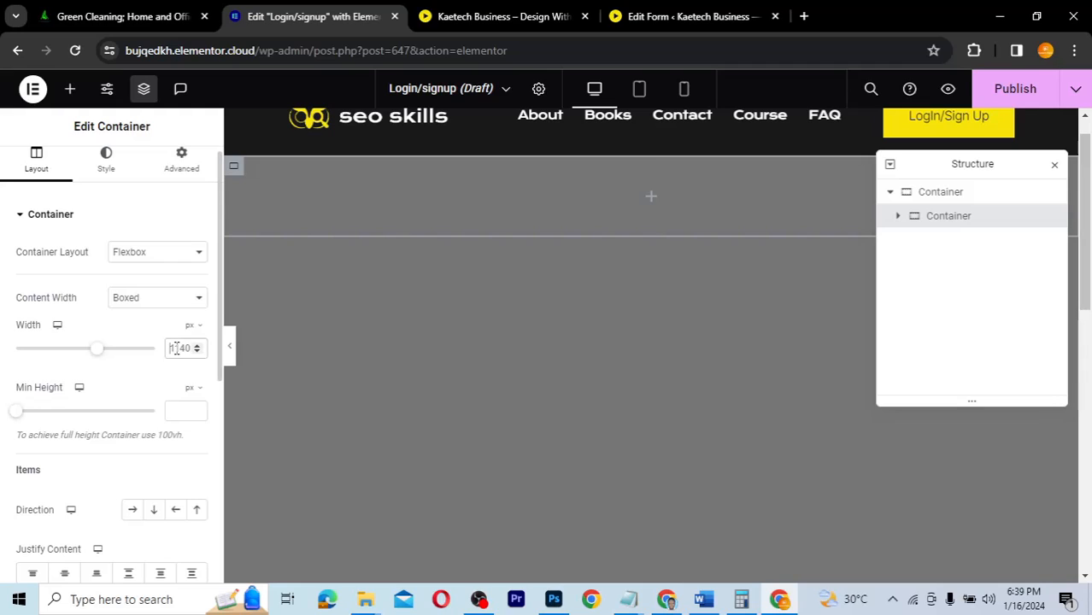
type("900")
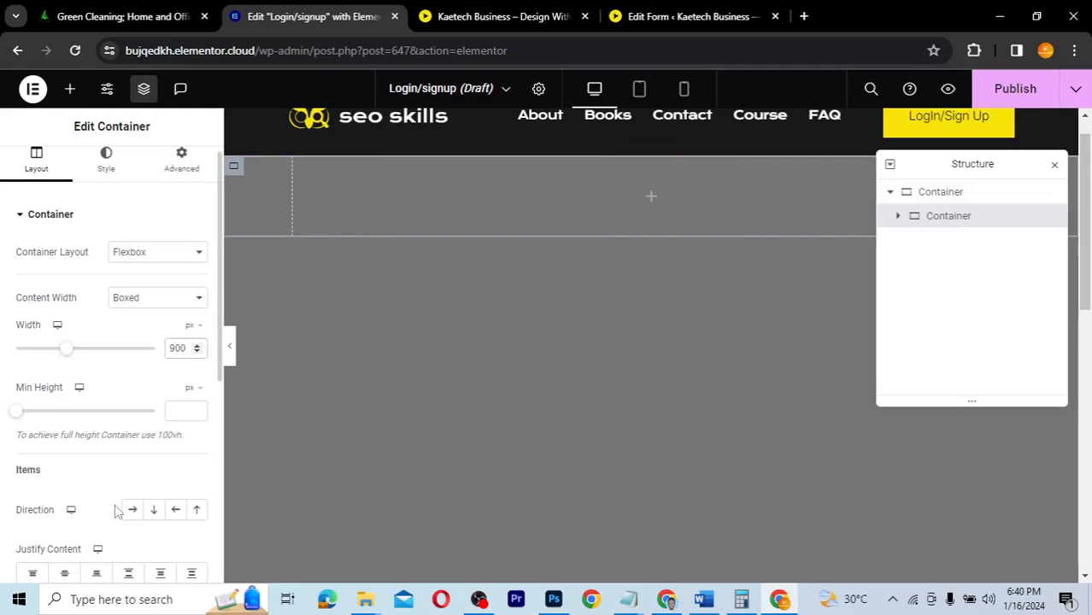
- Try to centre the inner container by setting its Justify Content and Align Items to Center
scroll(67, 451, "down", 2)
left_click(65, 452)
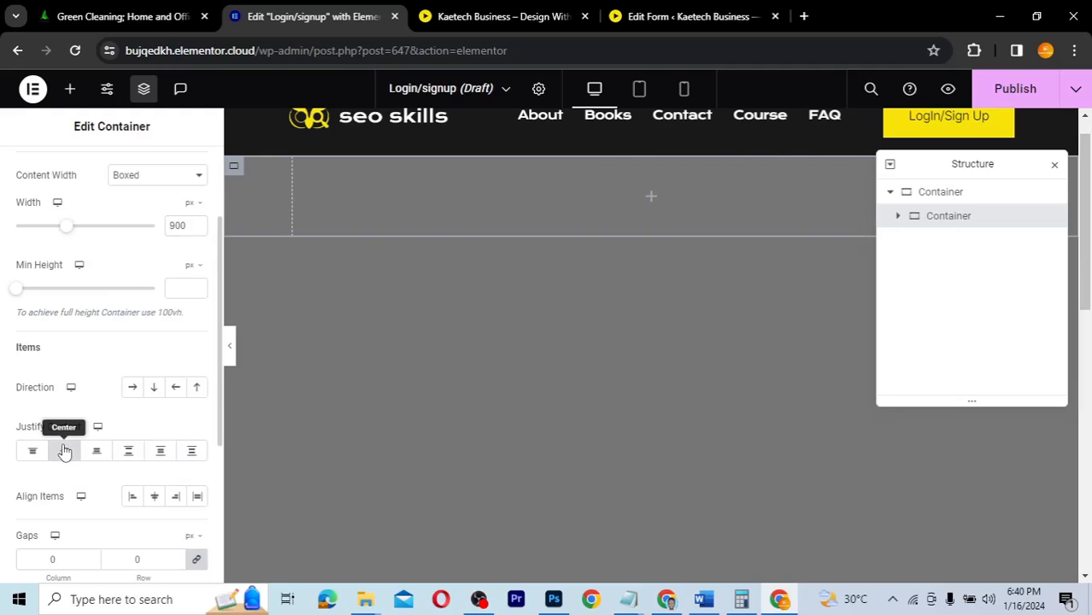
left_click(156, 499)
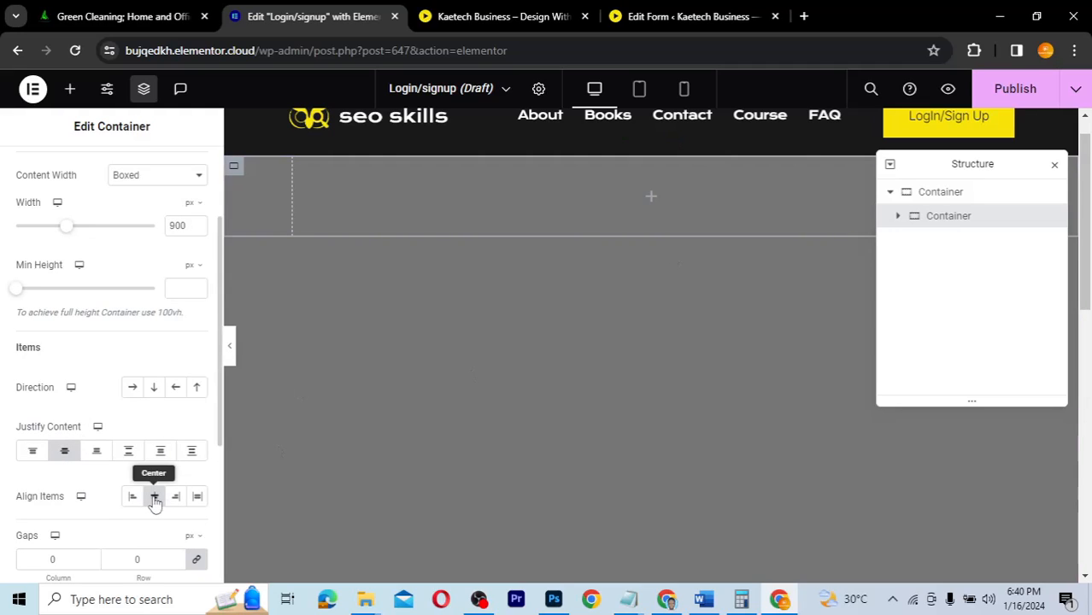
- Set the outer container's Justify Content and Align Items to Center
mouse_move(657, 152)
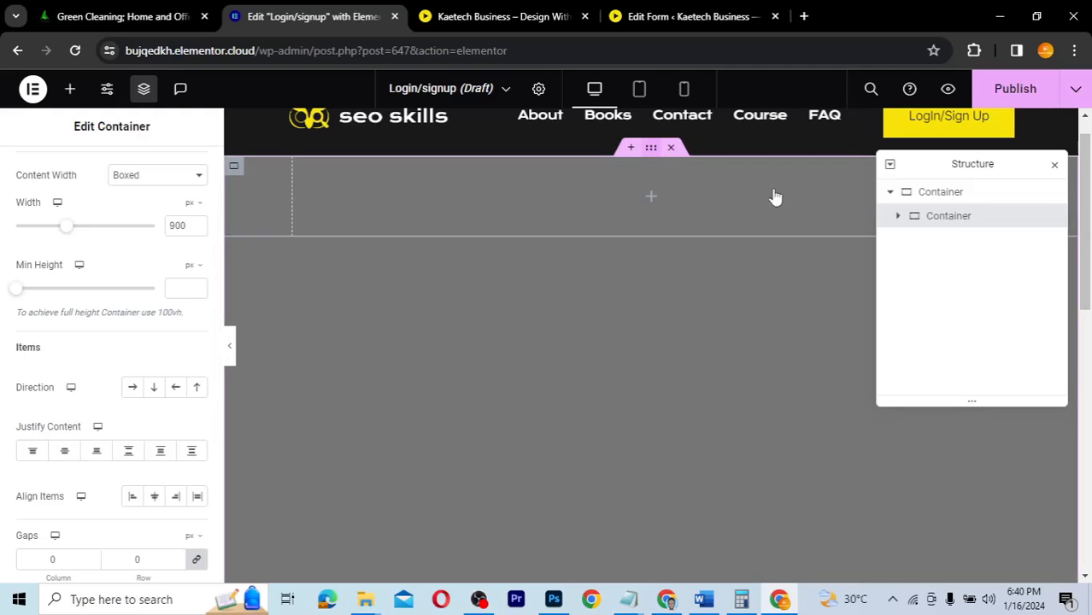
left_click(937, 195)
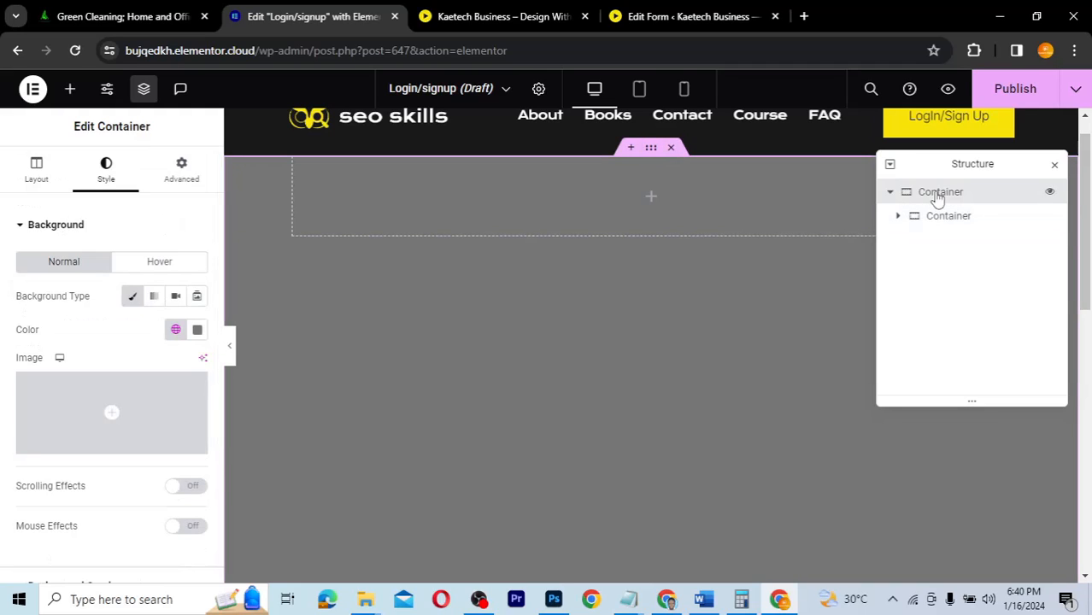
left_click(35, 171)
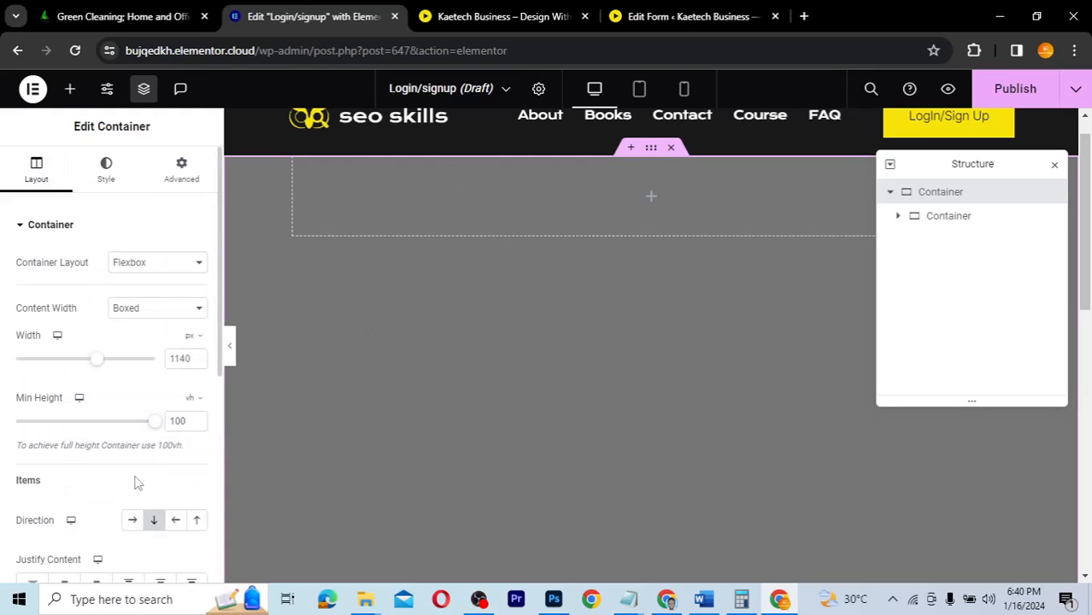
scroll(71, 493, "down", 2)
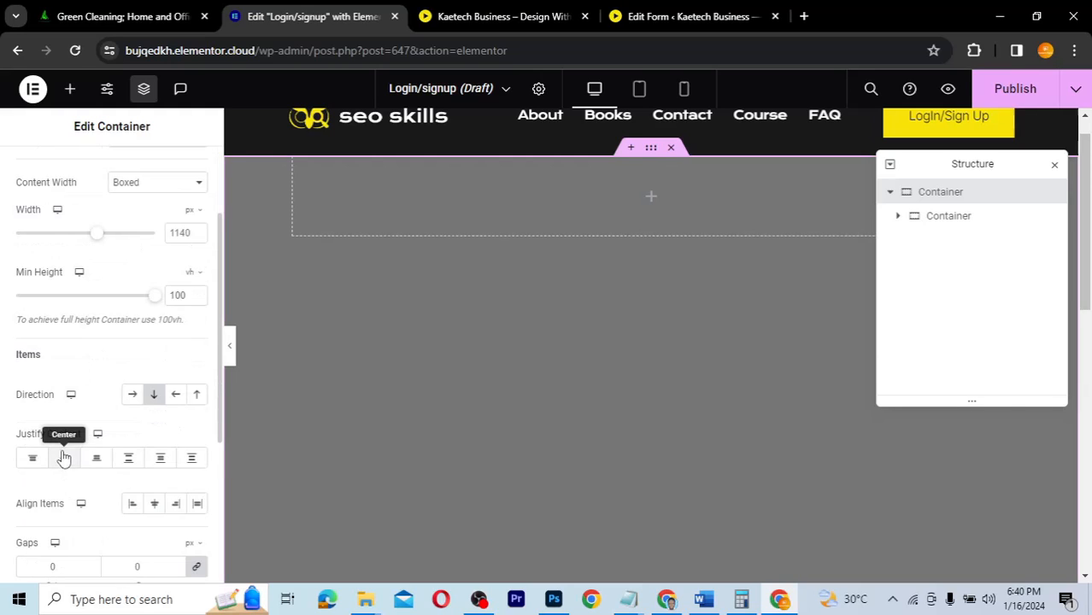
left_click(63, 459)
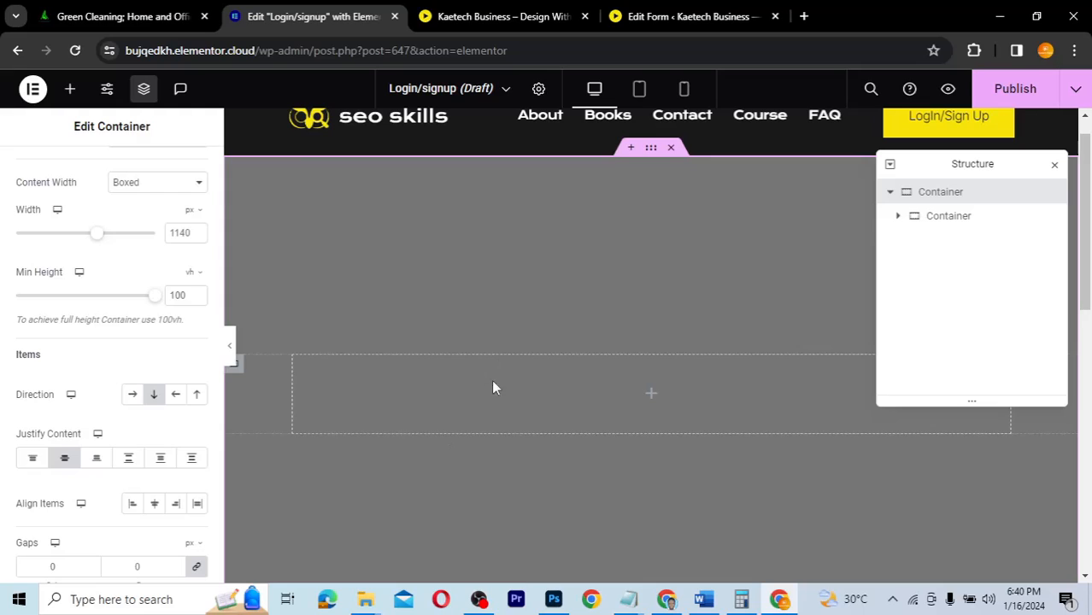
left_click(155, 503)
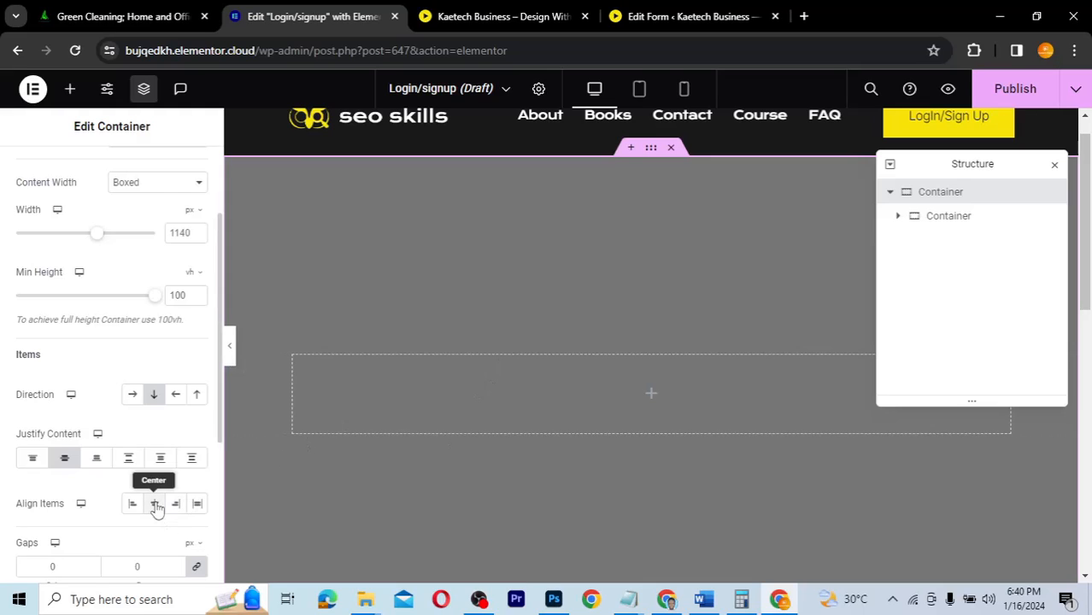
- Find the Tabs widget by searching for "tab" and place it inside the inner container
left_click(652, 398)
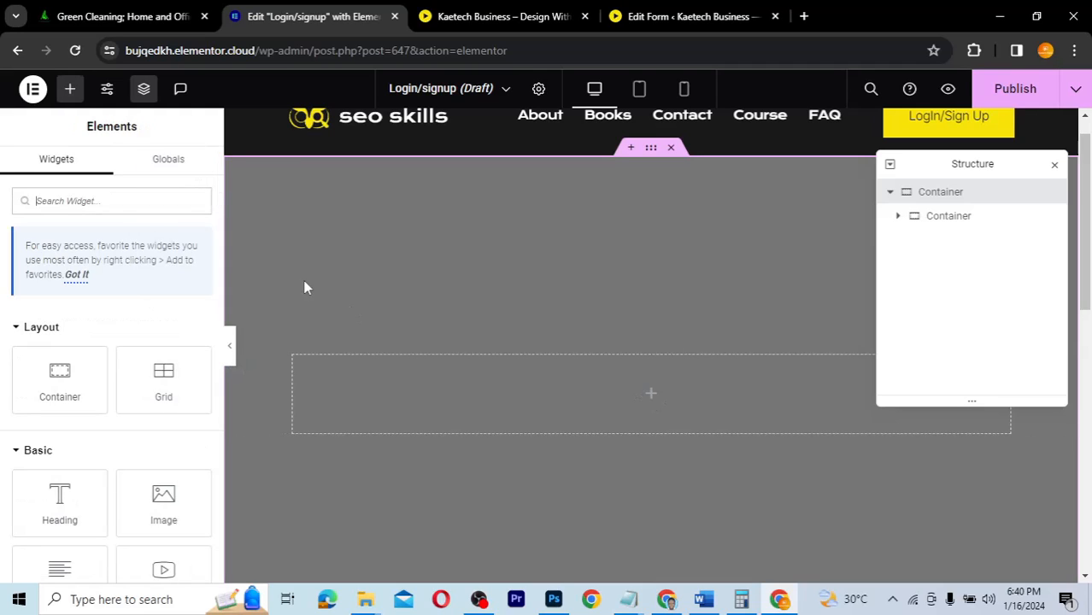
left_click(122, 203)
type("tab")
left_click_drag(58, 335, 476, 384)
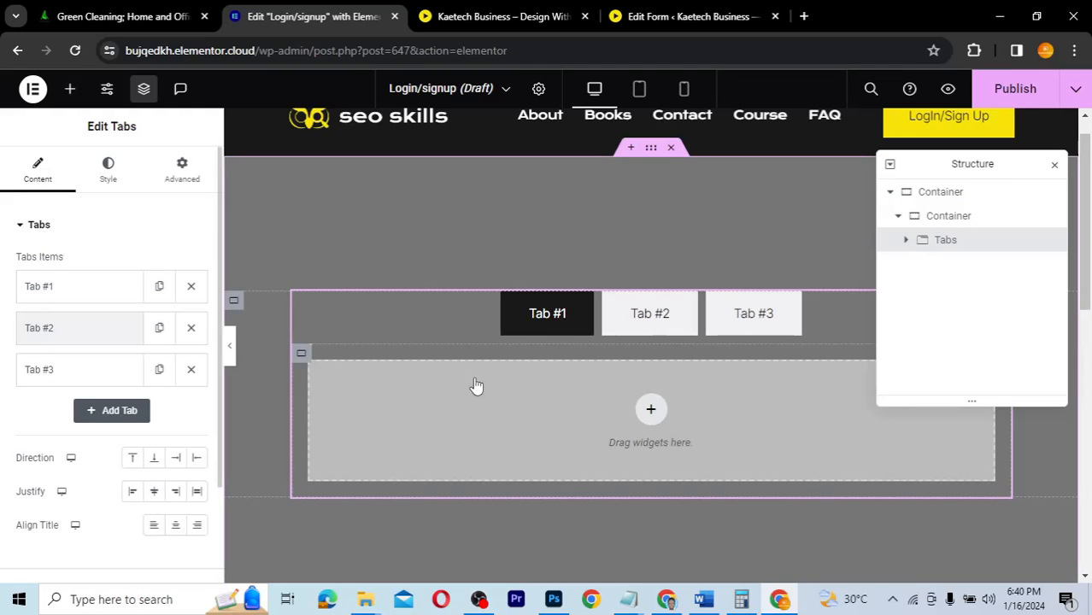
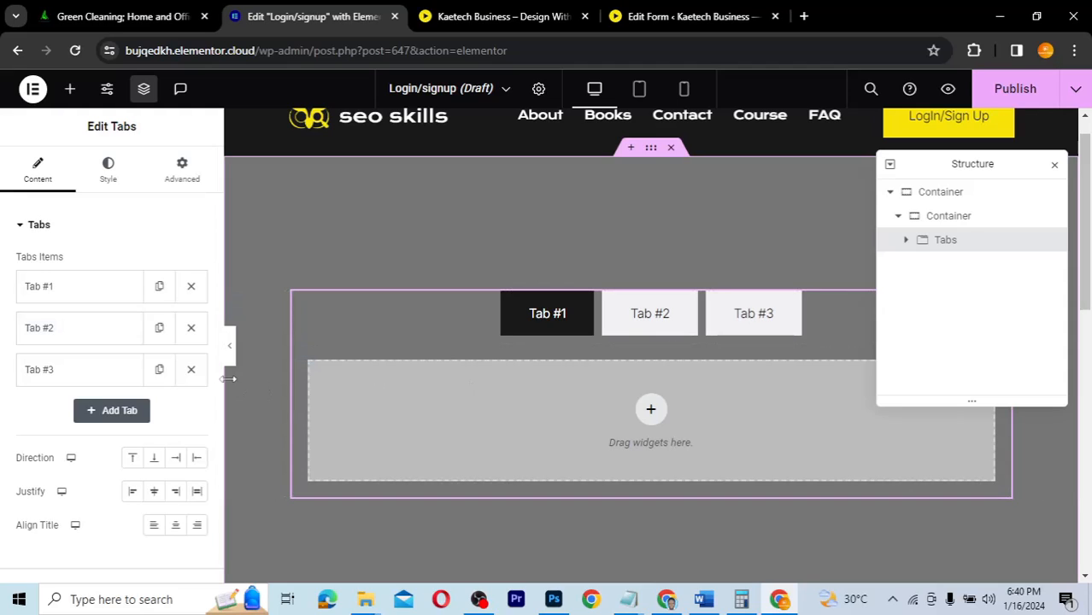
- Remove Tab #2 and Tab #3 from the Tabs widget and retitle the remaining tab "Sign In"
left_click(191, 370)
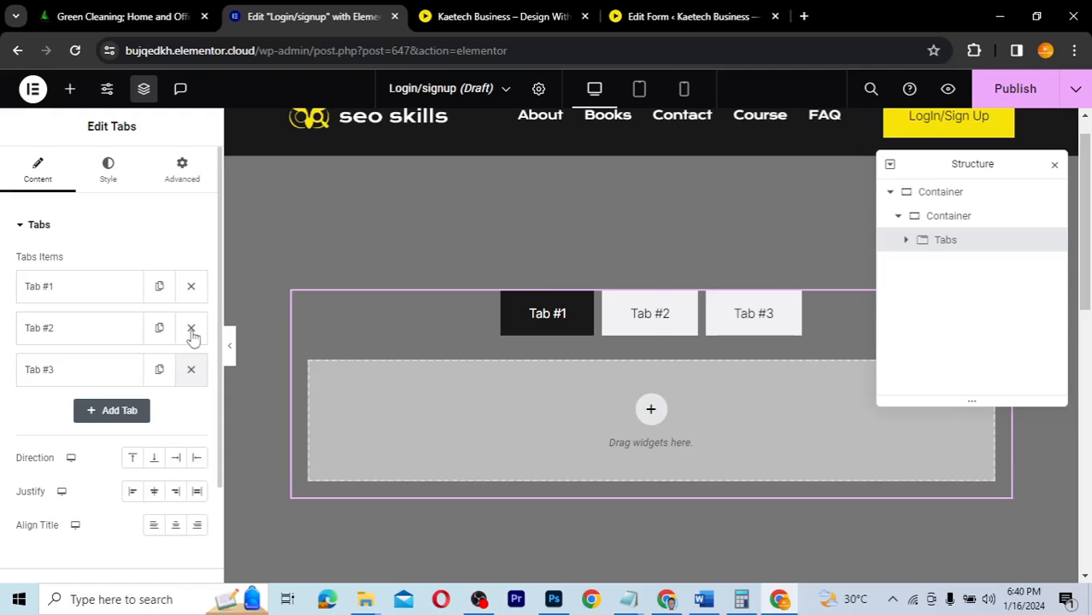
left_click(192, 330)
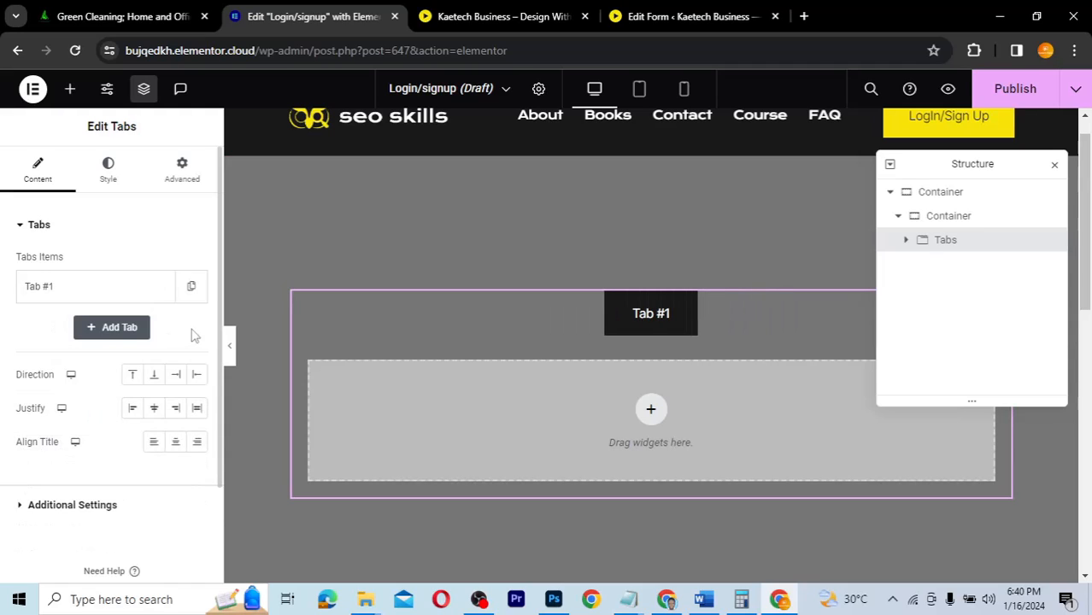
left_click(64, 289)
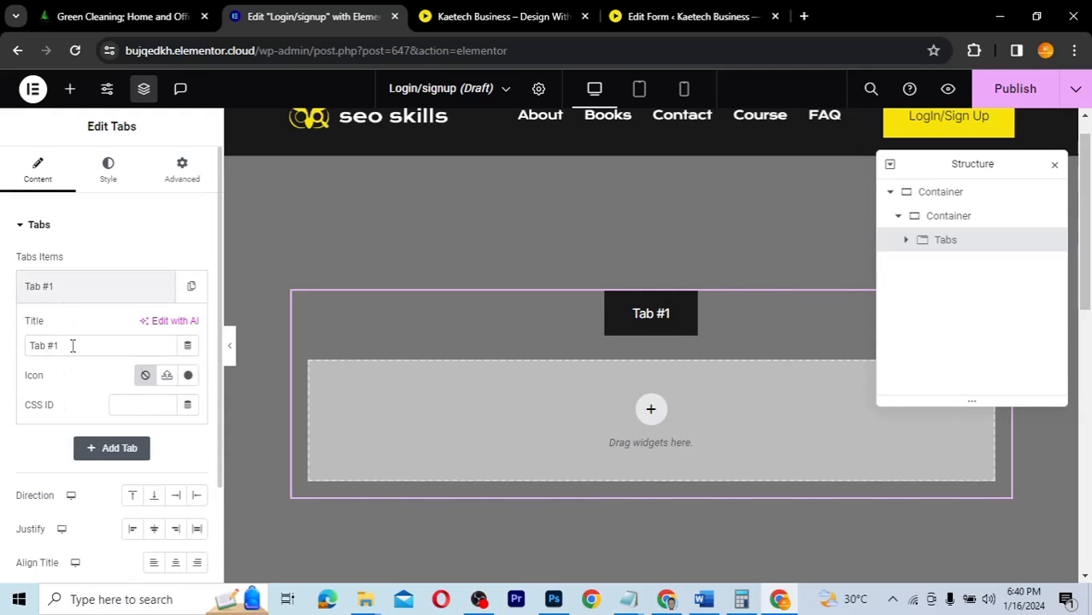
left_click_drag(74, 344, 5, 350)
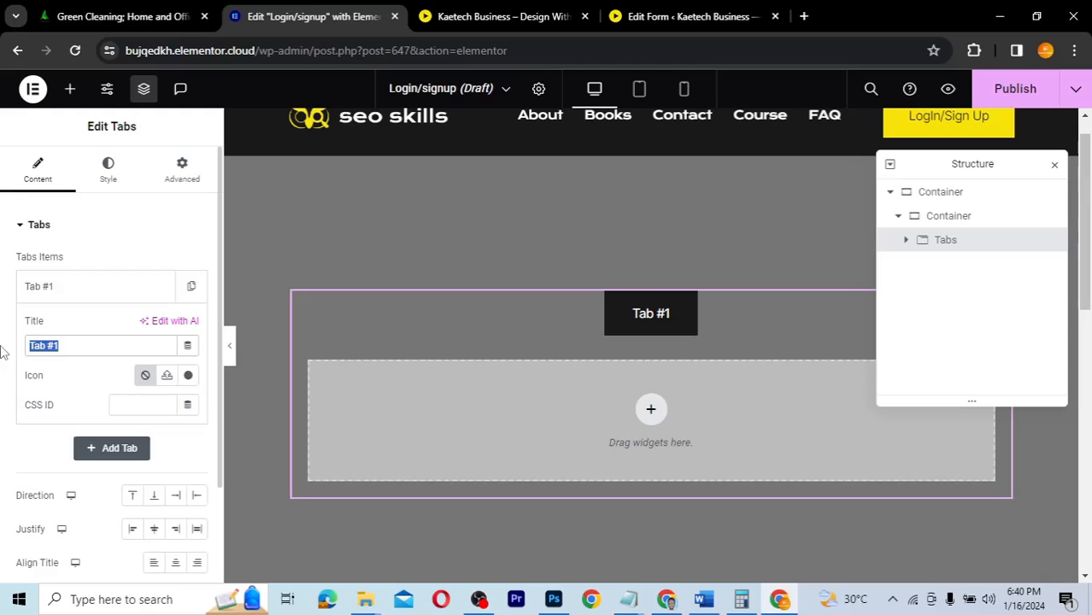
type("Sign In")
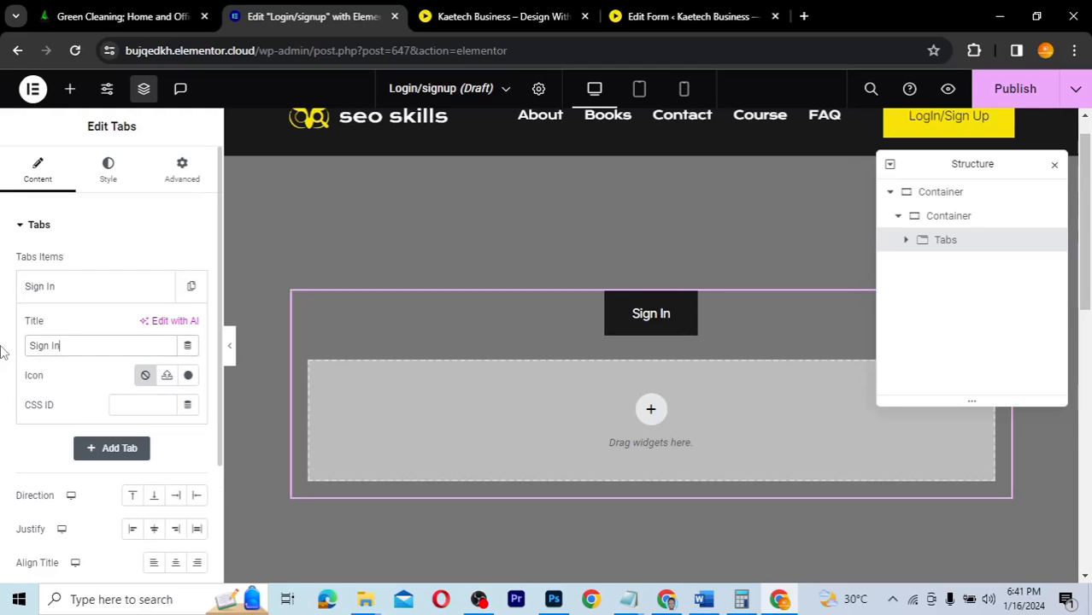
left_click(103, 299)
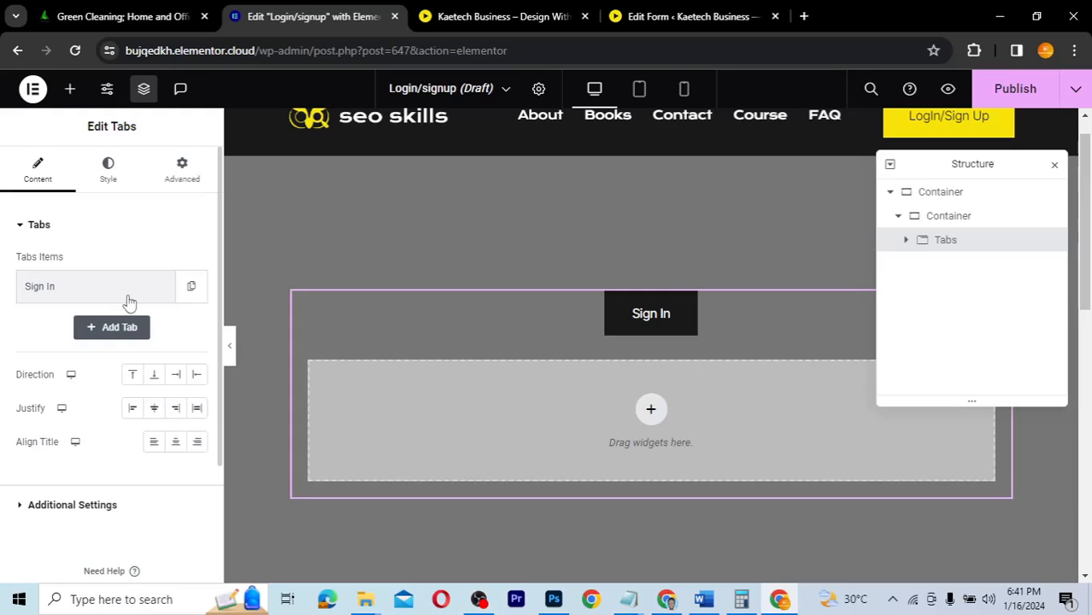
- Add a single-column container to the Sign In tab and nest another container inside it
left_click(653, 412)
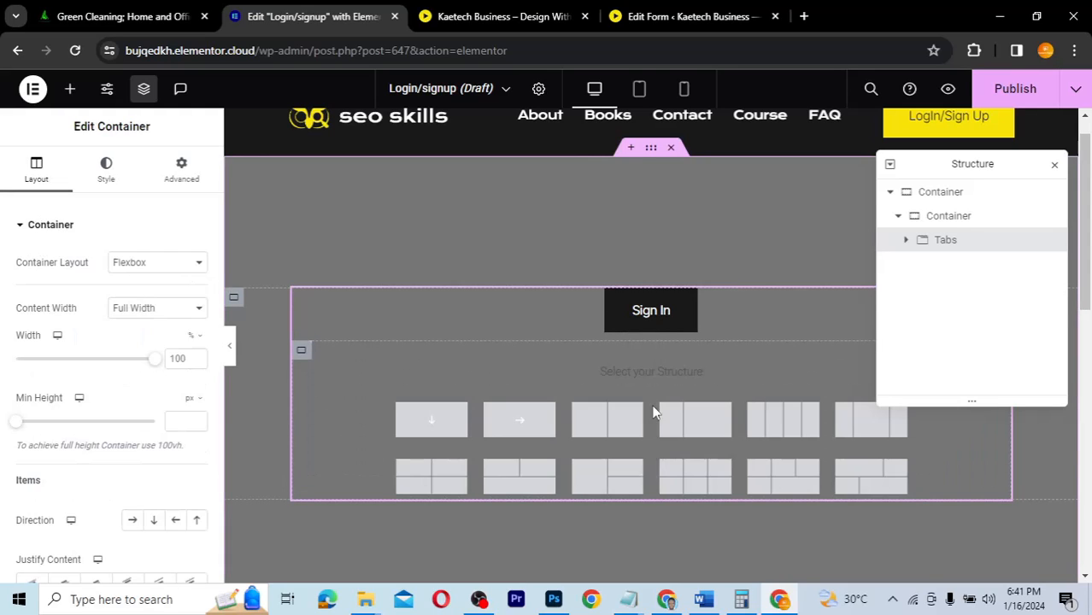
left_click(434, 421)
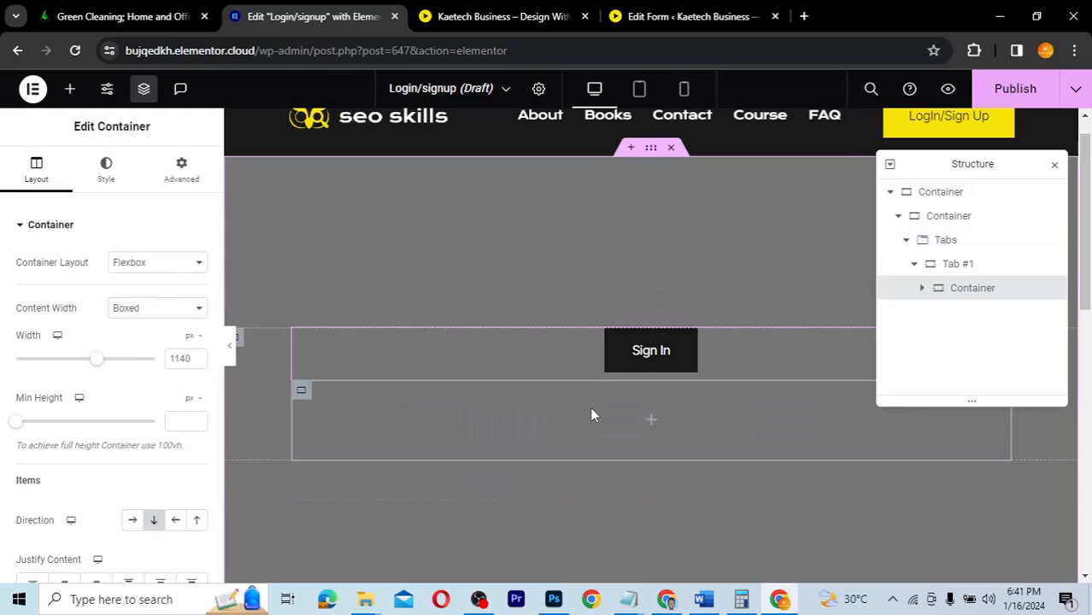
left_click(652, 423)
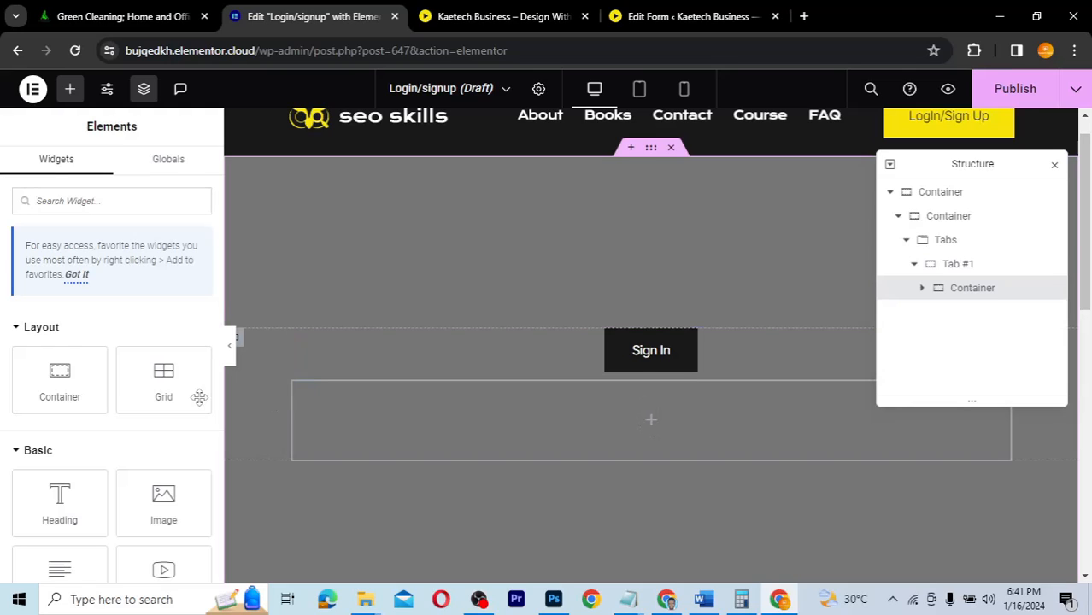
left_click_drag(52, 374, 614, 419)
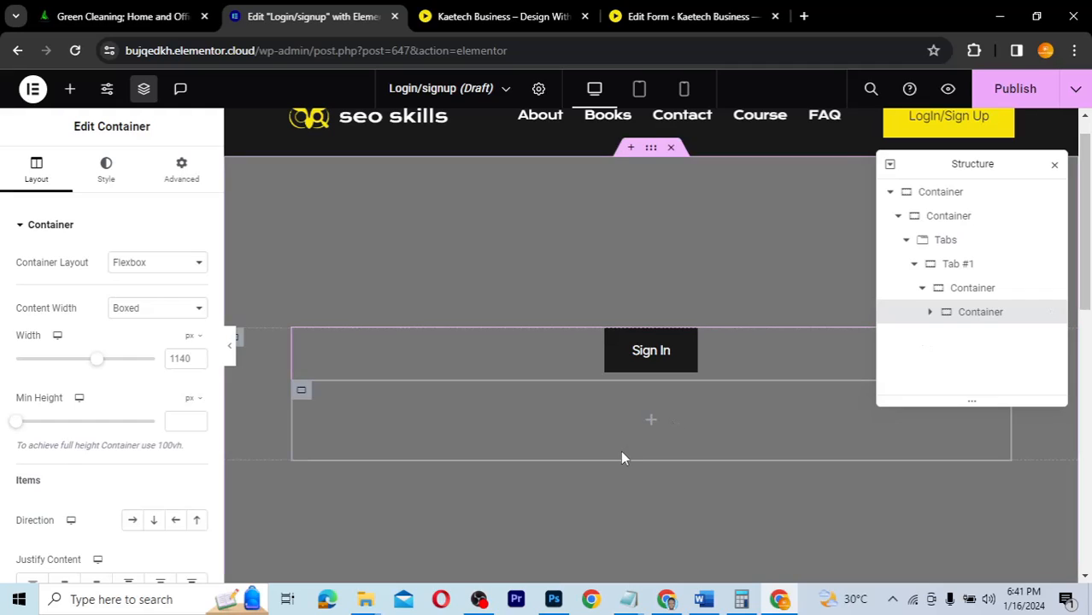
- Set the tab's parent container direction to row and duplicate its nested container to make two columns
left_click(960, 289)
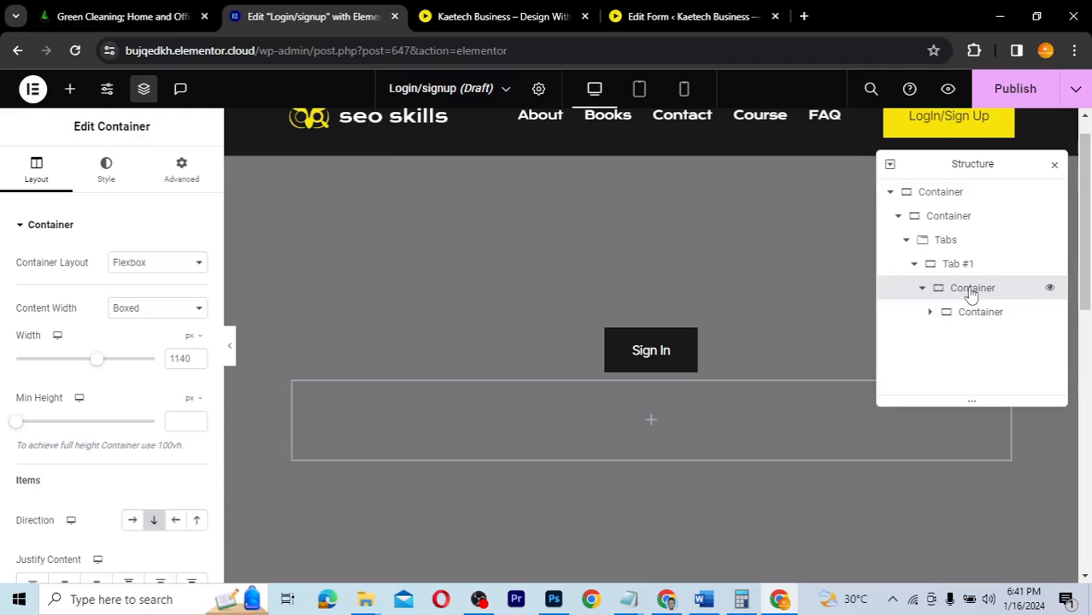
scroll(124, 477, "down", 2)
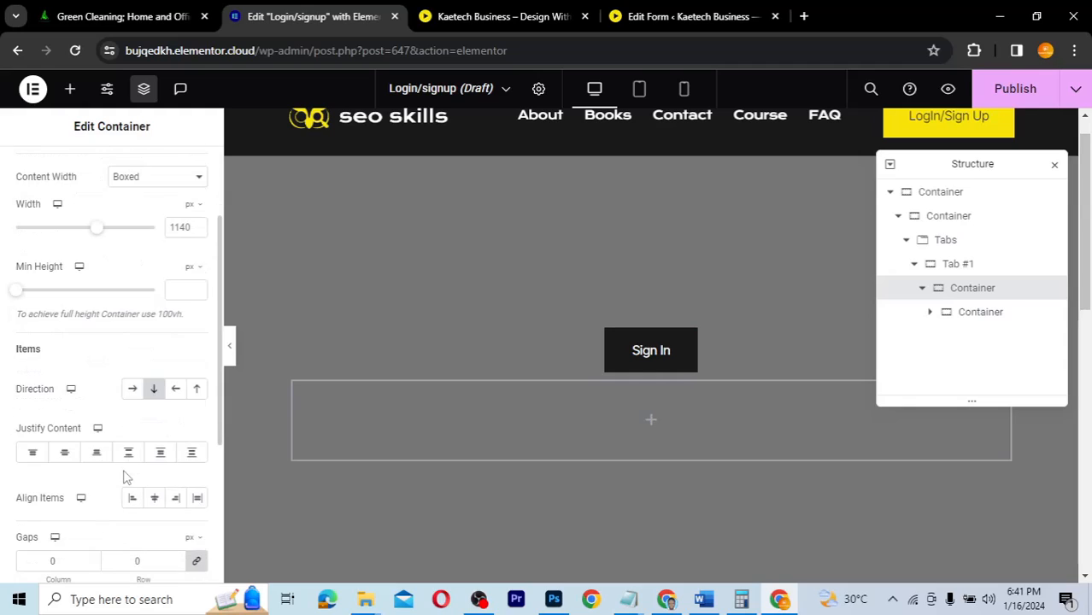
left_click(133, 390)
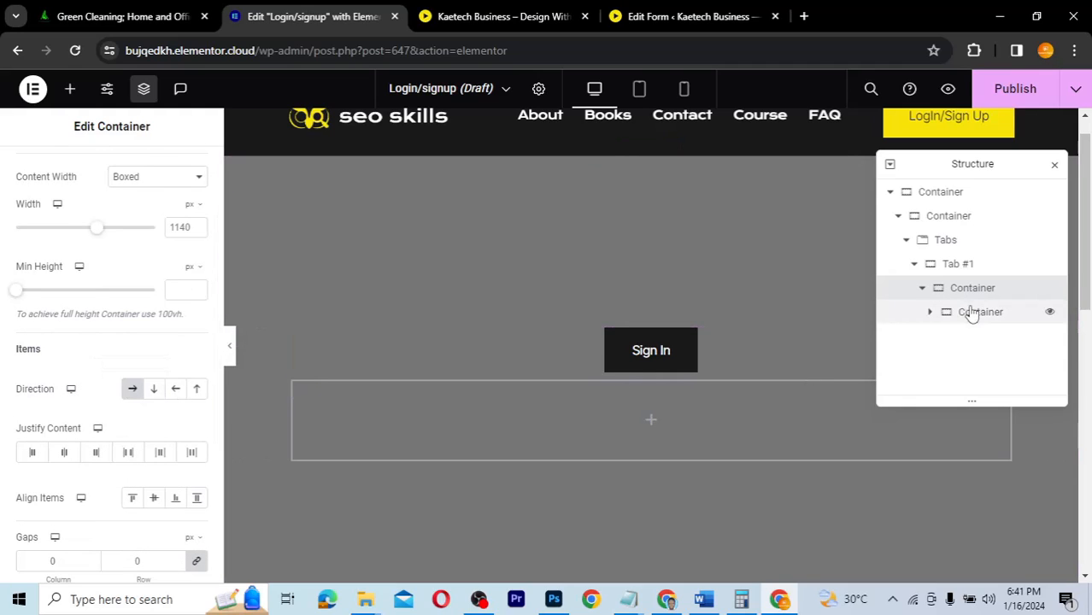
left_click(629, 406)
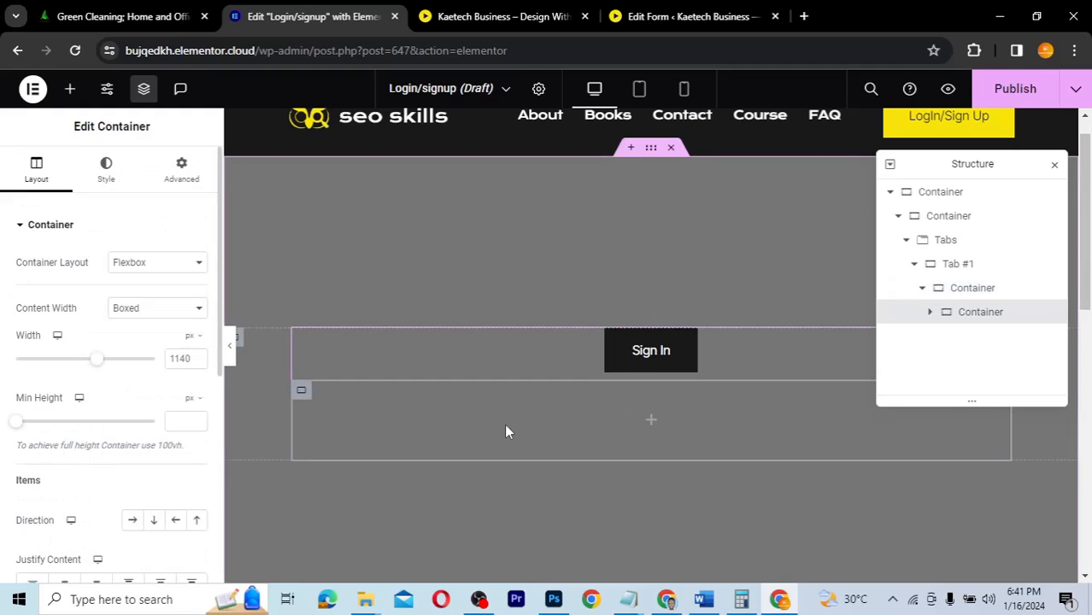
right_click(304, 399)
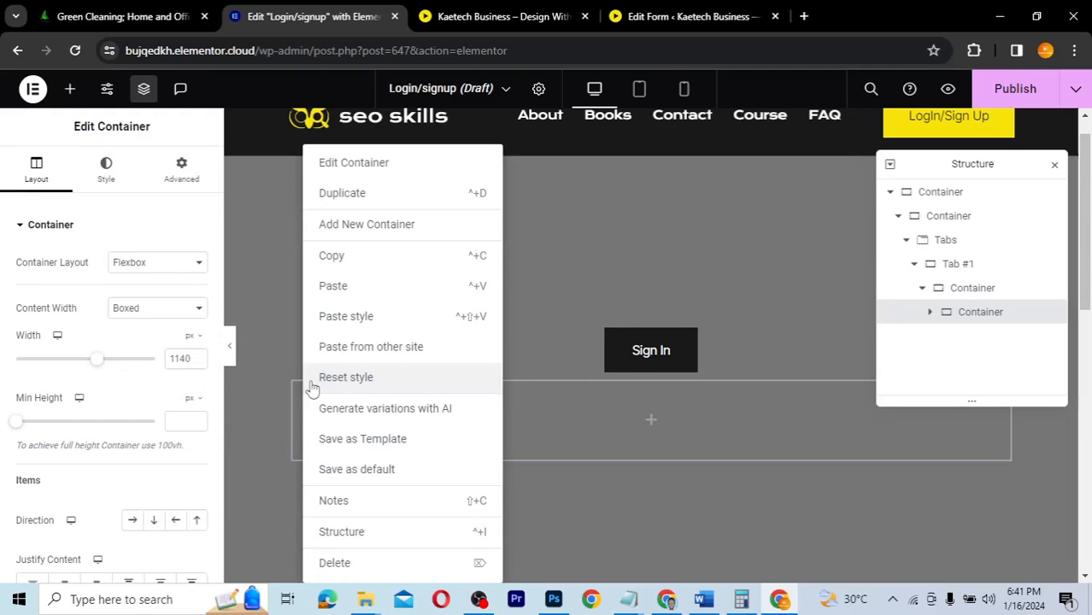
left_click(365, 199)
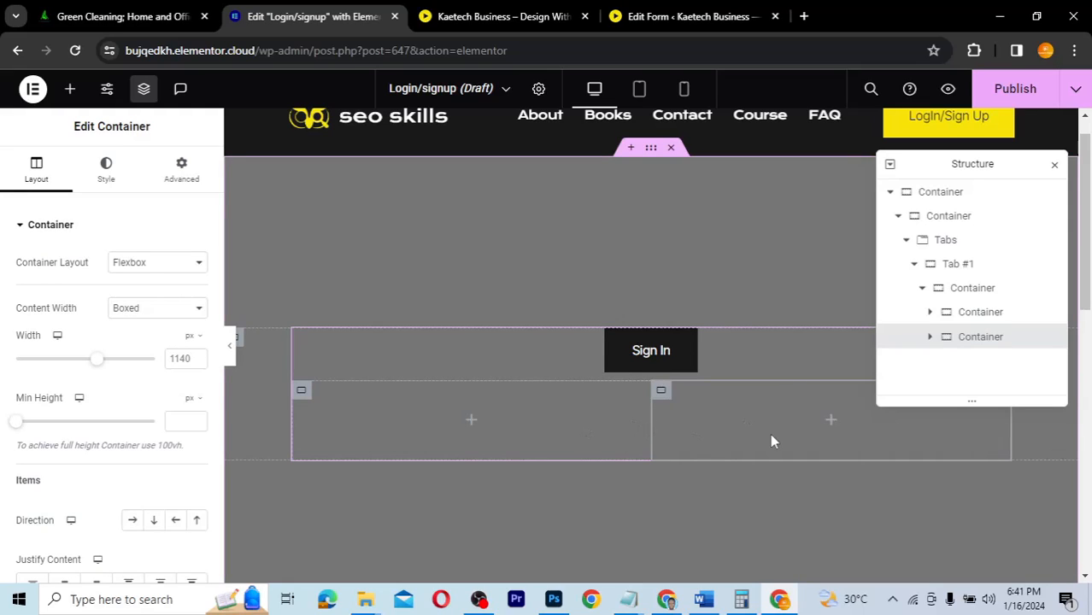
- Examine the parent container and its two child containers, and compare them with the two-column Sign In layout on the reference login page
left_click(971, 291)
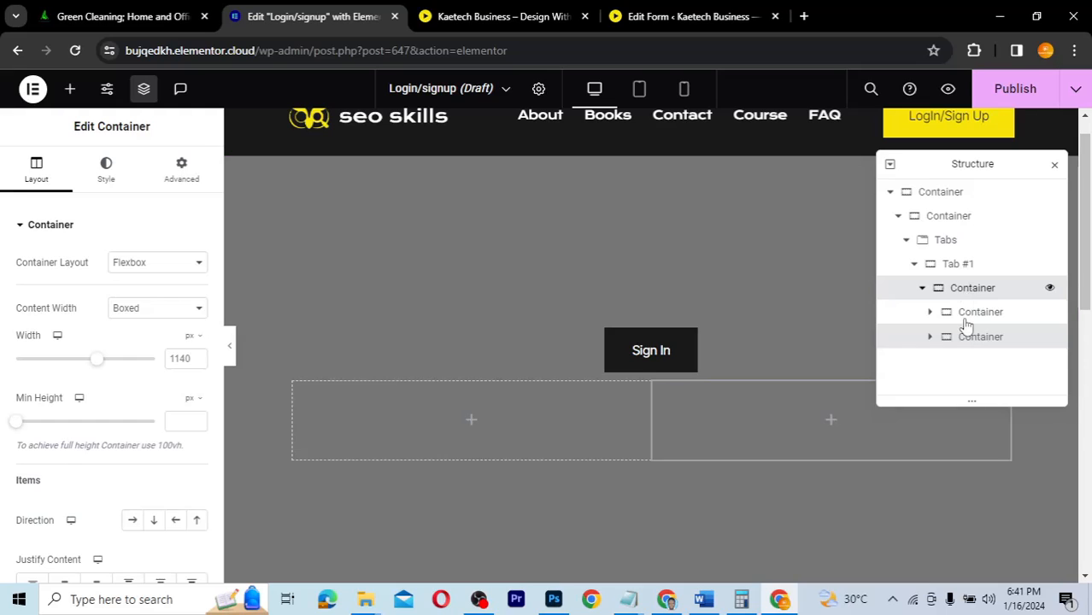
left_click(969, 316)
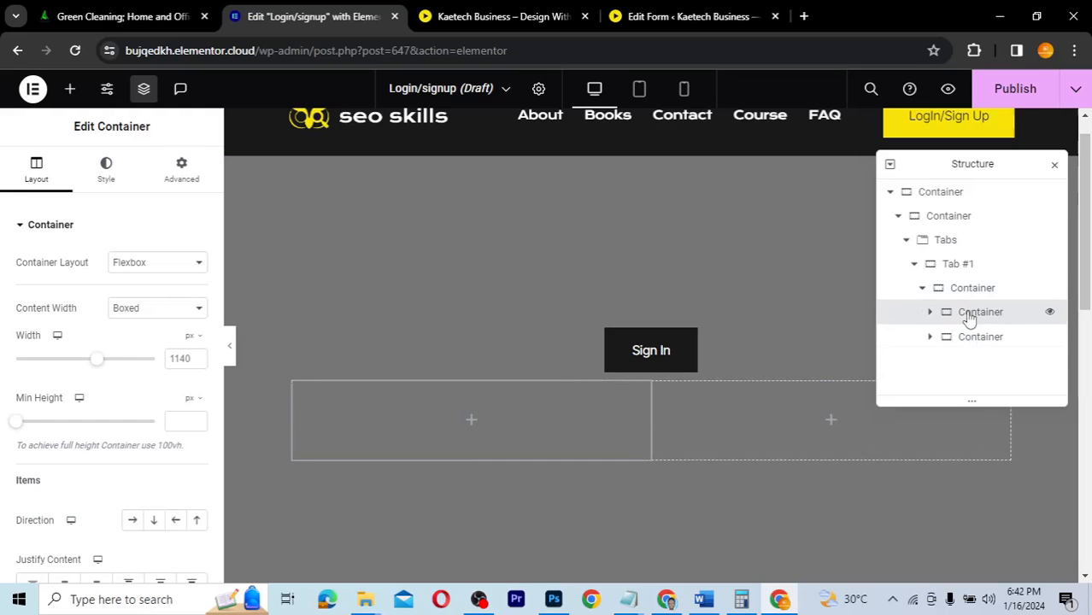
left_click(968, 337)
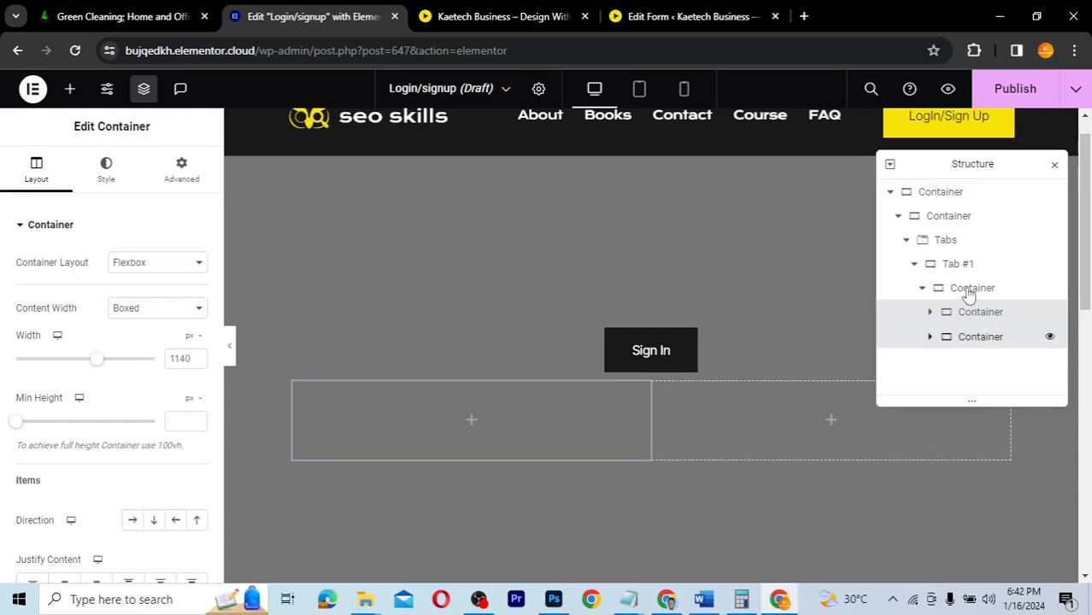
left_click(969, 293)
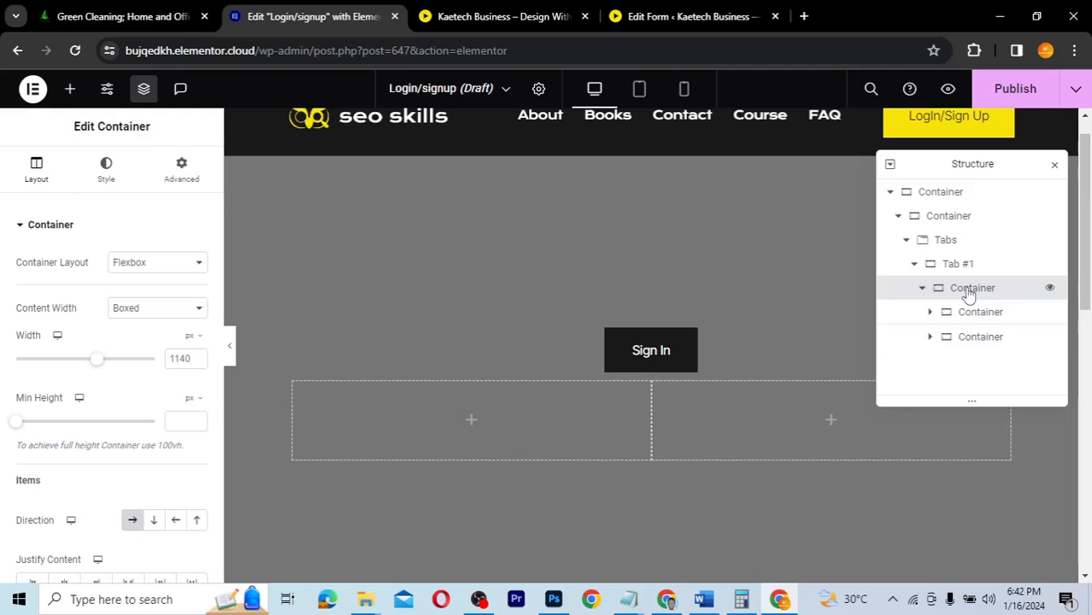
left_click(966, 338)
left_click(965, 291)
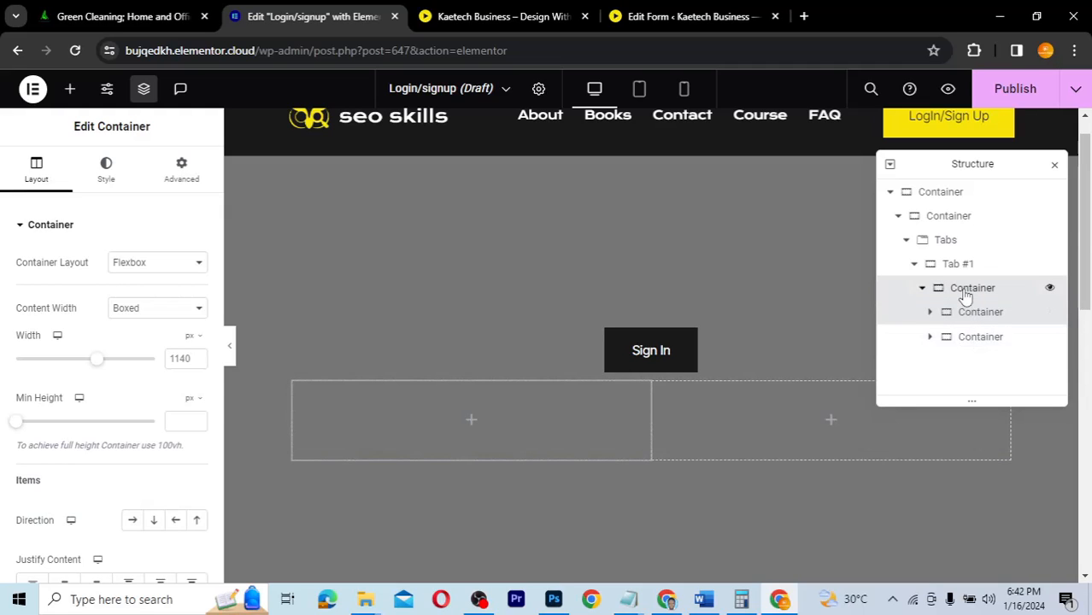
left_click(968, 339)
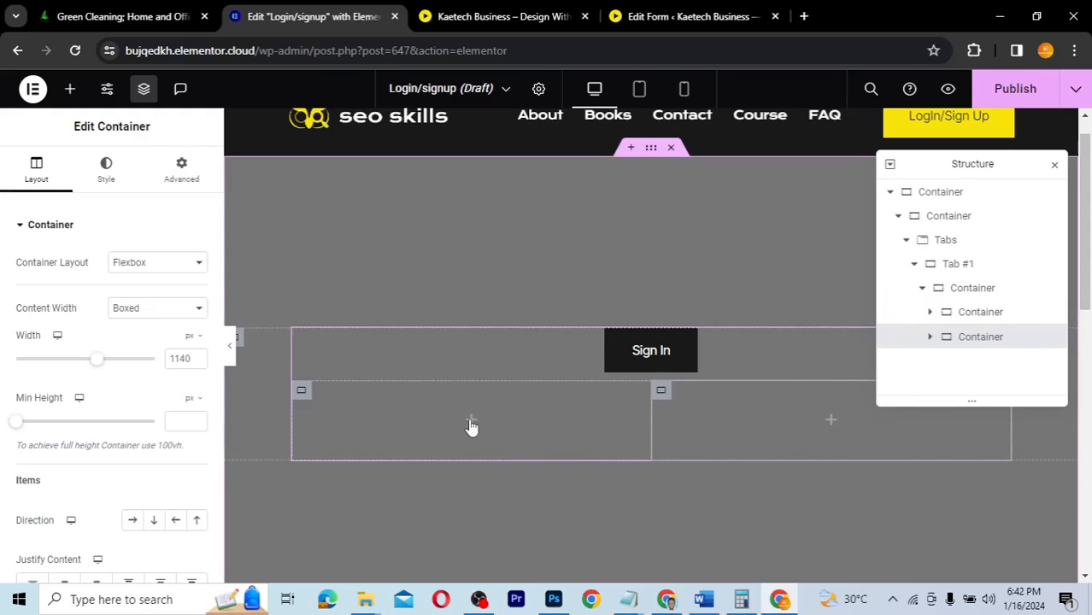
left_click(675, 599)
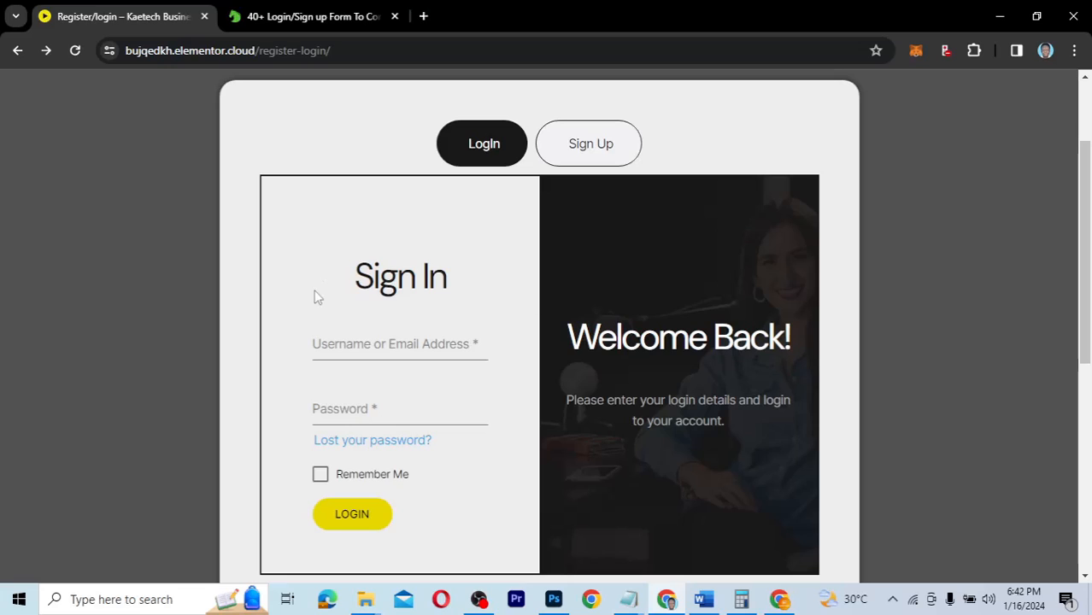
left_click(405, 419)
left_click(781, 606)
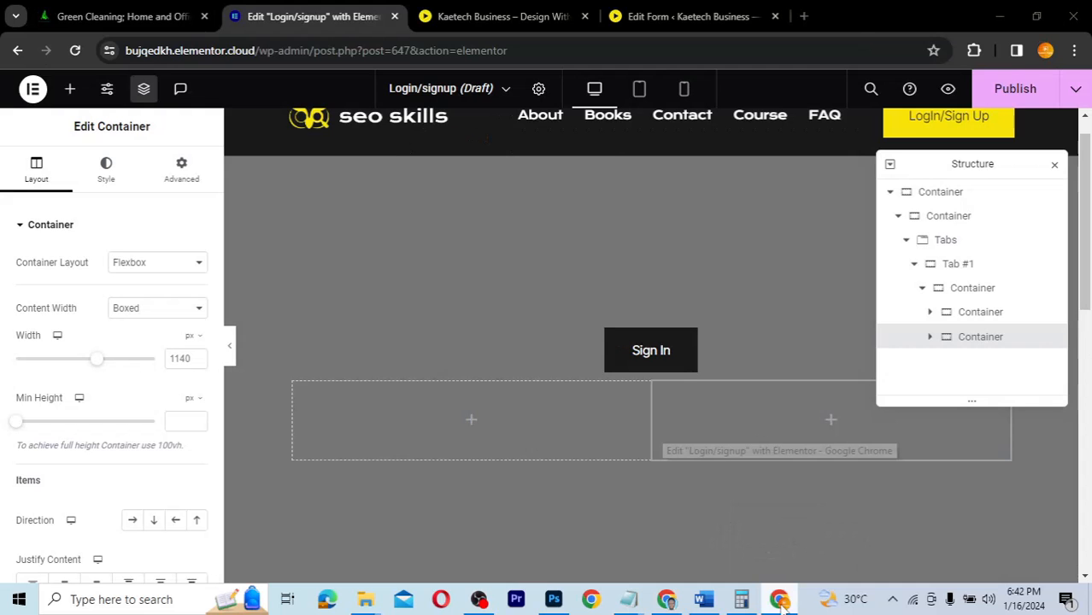
- Give the parent container of the two columns a solid border 1 px wide in the Primary global color
left_click(965, 297)
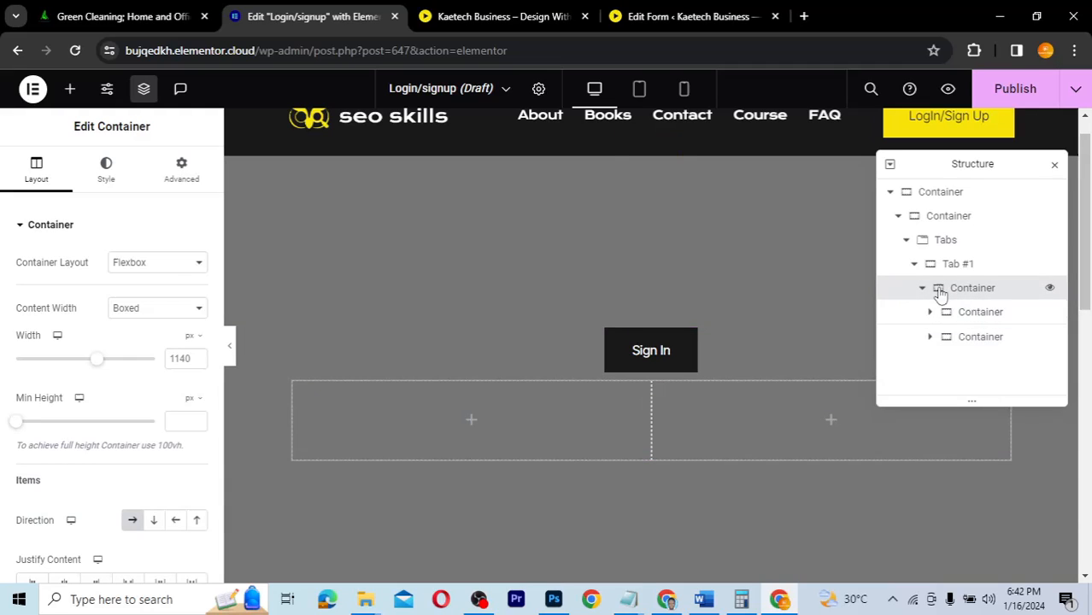
left_click(113, 178)
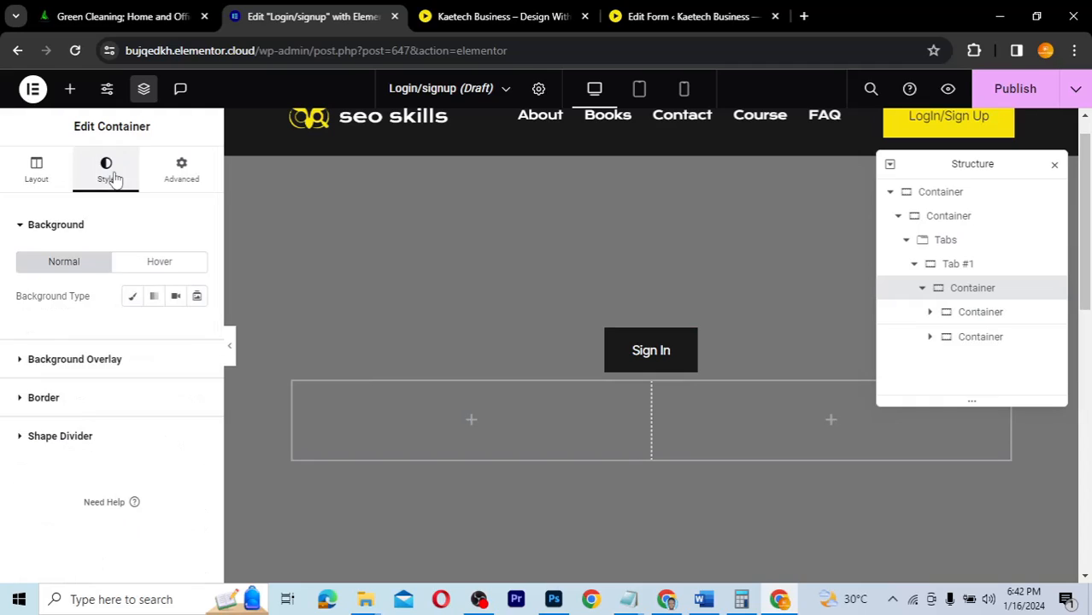
left_click(74, 399)
left_click(139, 376)
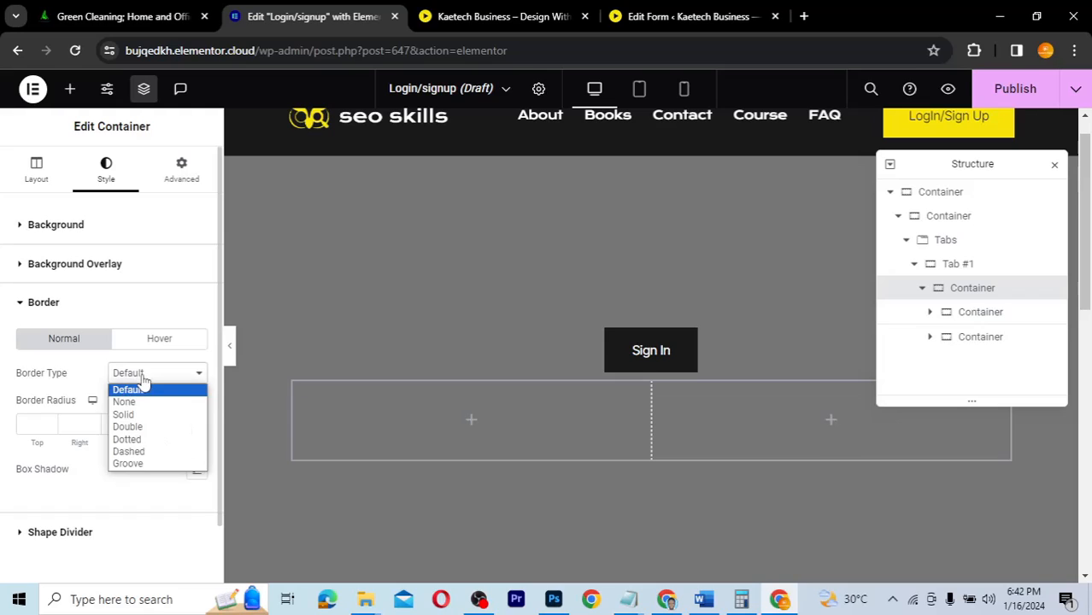
left_click(128, 418)
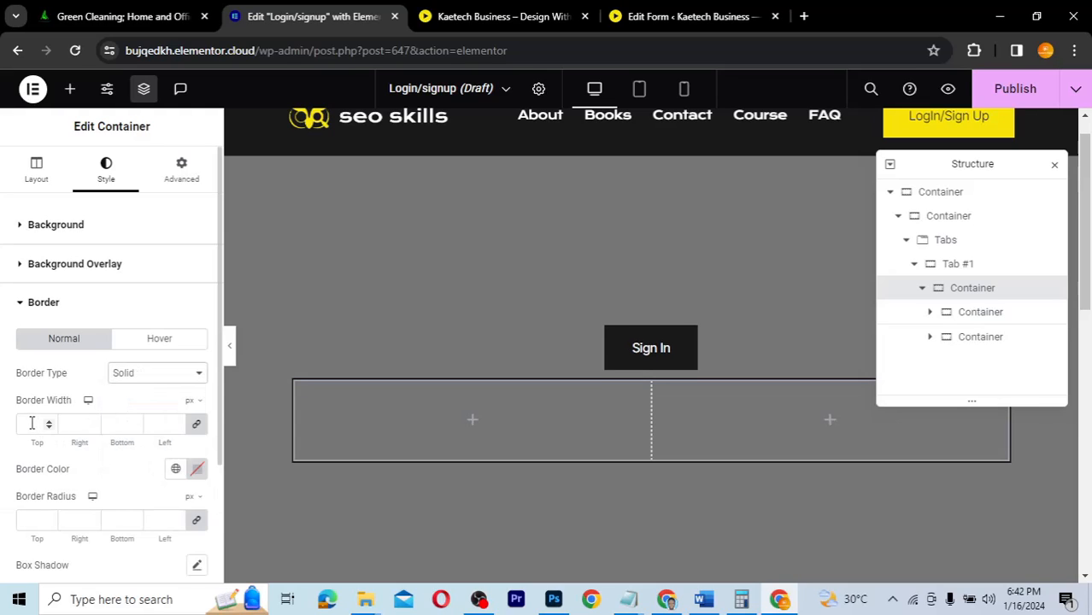
left_click(32, 423)
type("1")
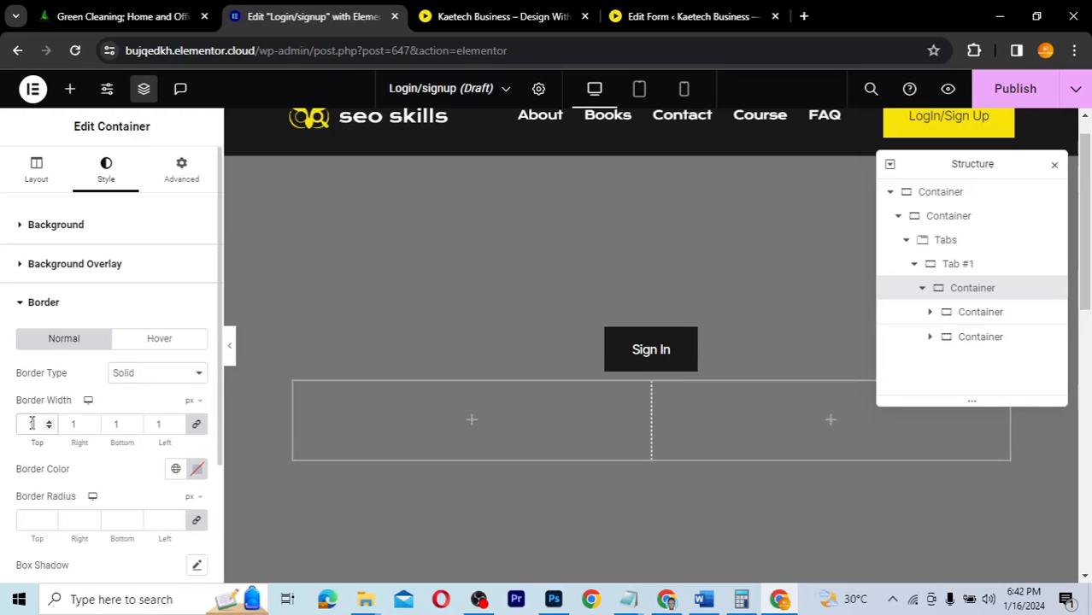
left_click(175, 469)
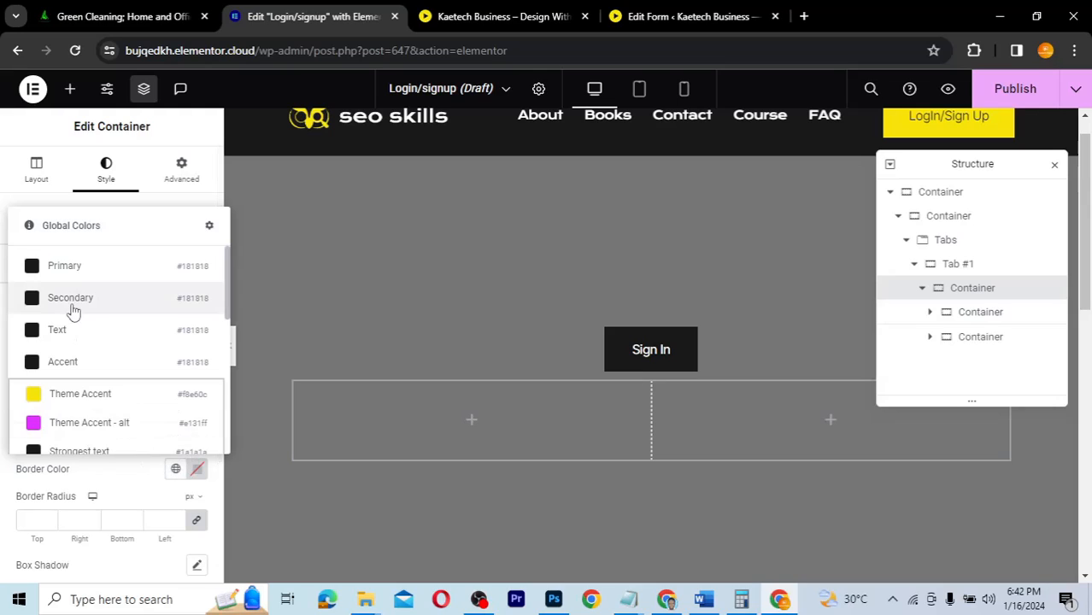
left_click(76, 275)
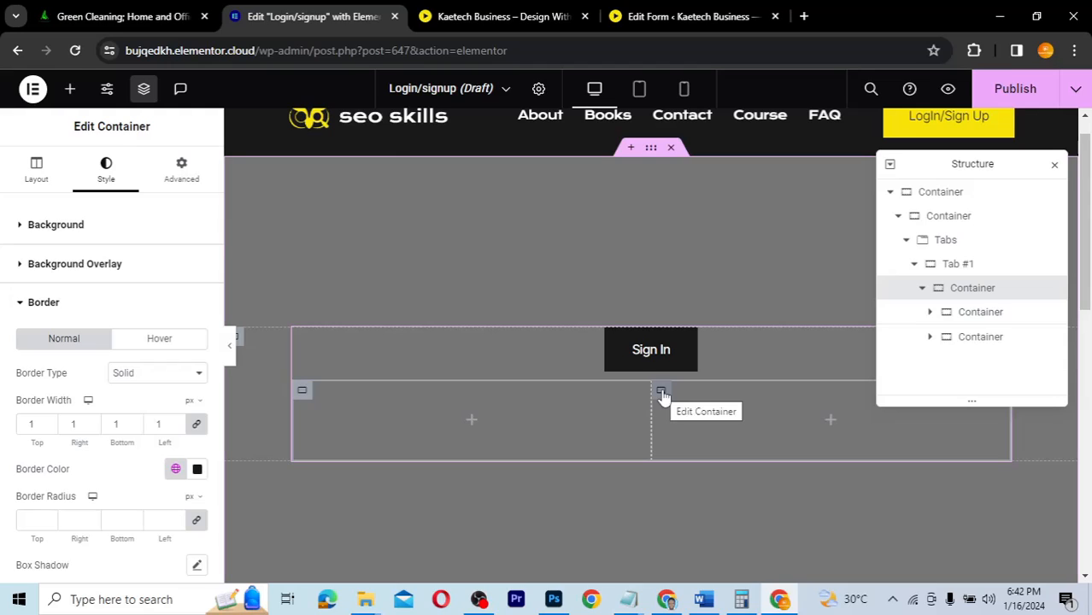
- Set the minimum height of the parent container holding the two Sign In columns to 500 px
left_click(662, 394)
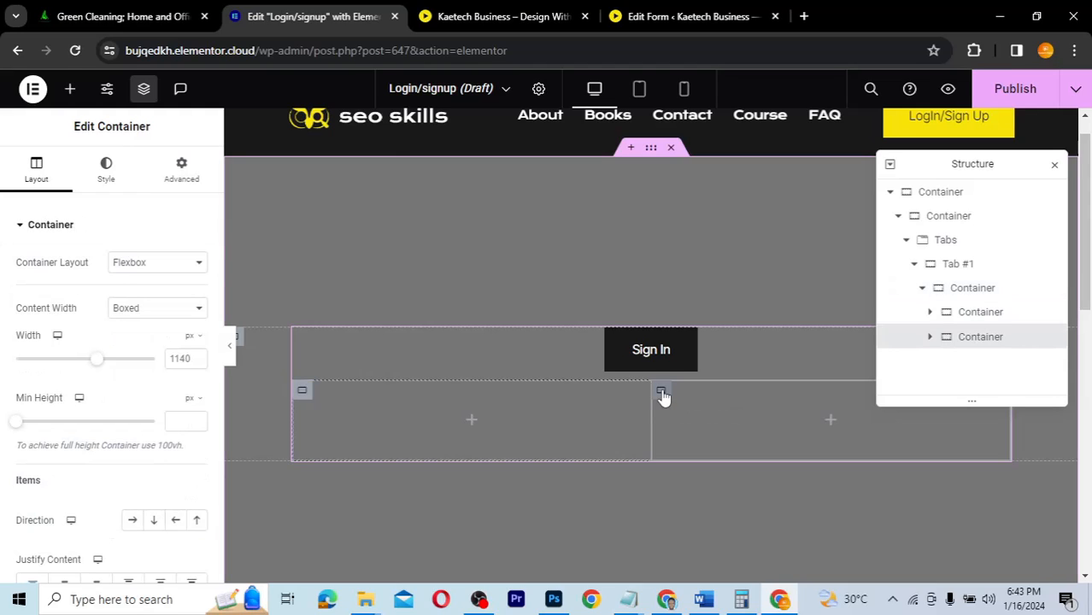
left_click(121, 169)
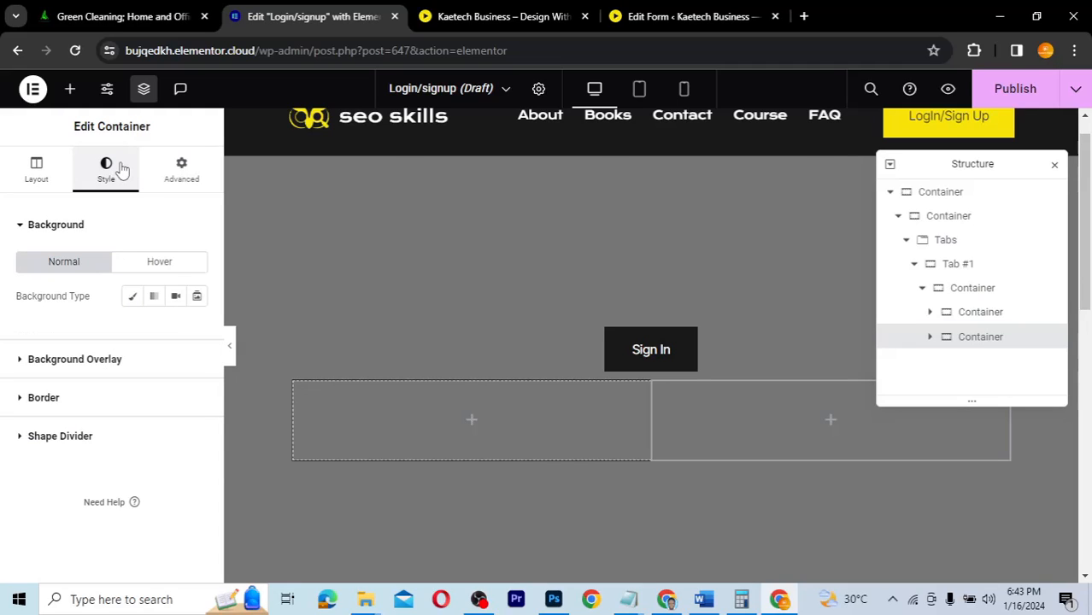
left_click(987, 291)
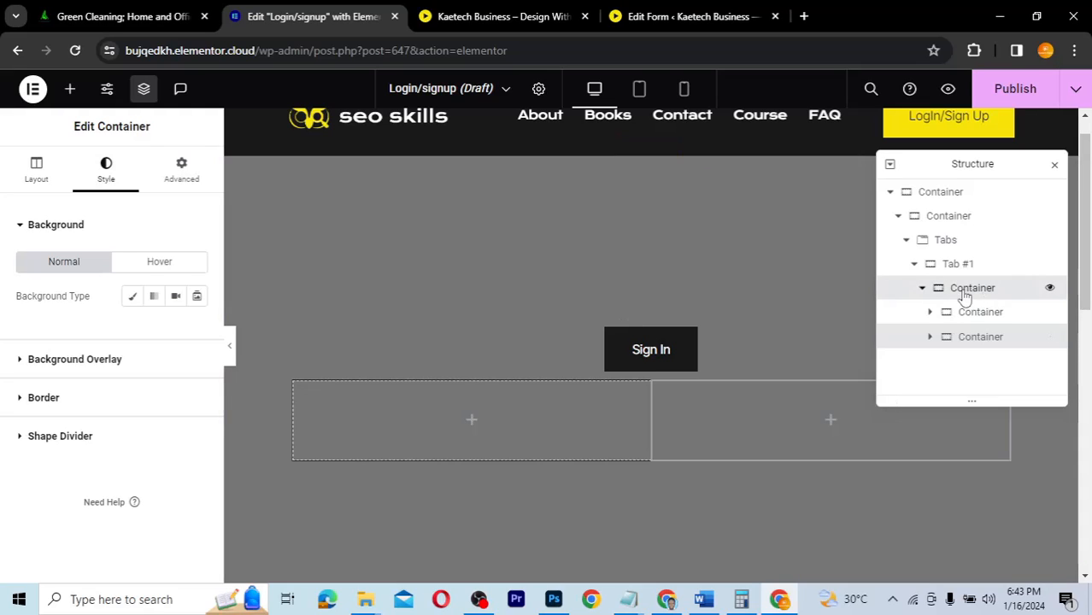
left_click(37, 175)
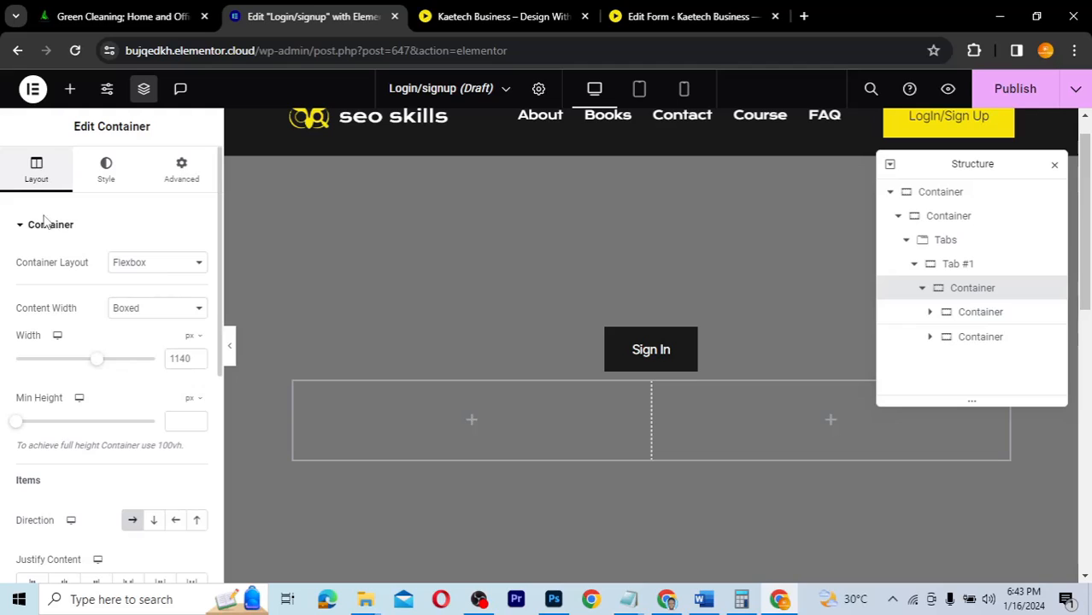
left_click(177, 423)
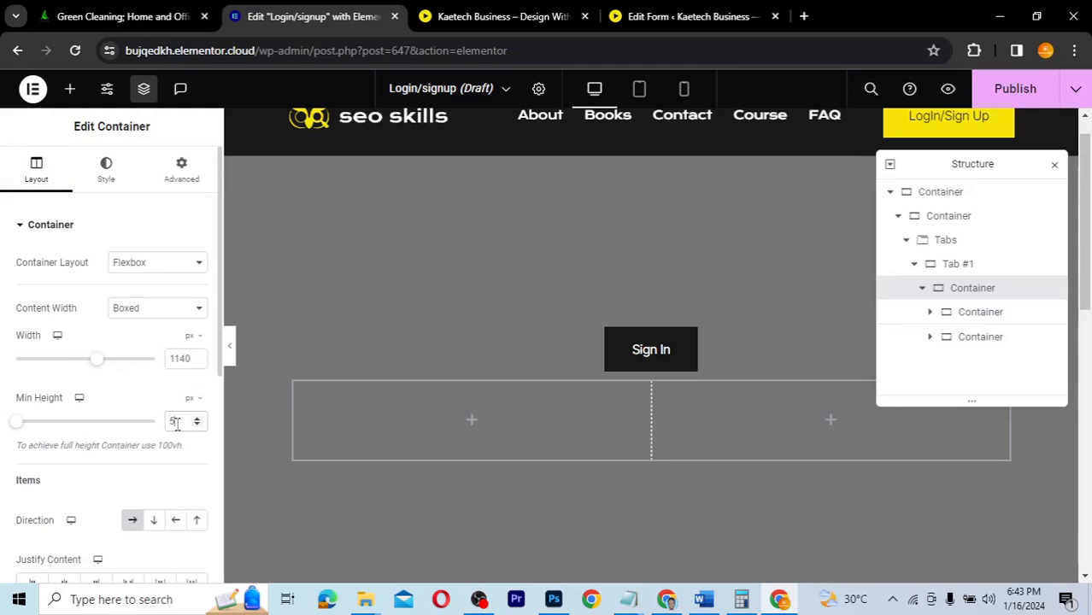
type("500")
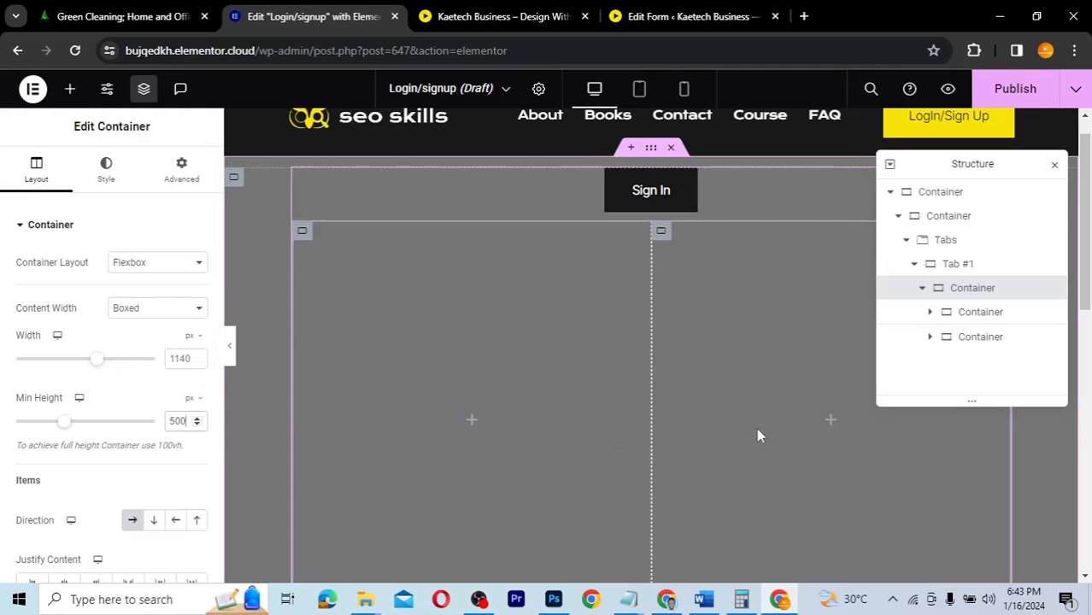
scroll(758, 430, "down", 2)
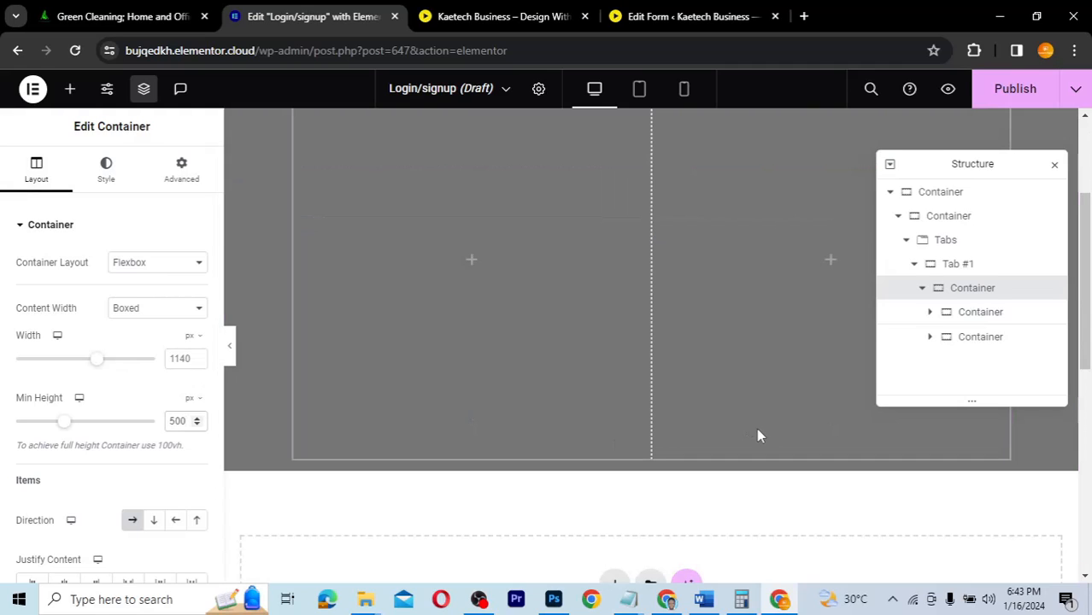
scroll(758, 430, "up", 2)
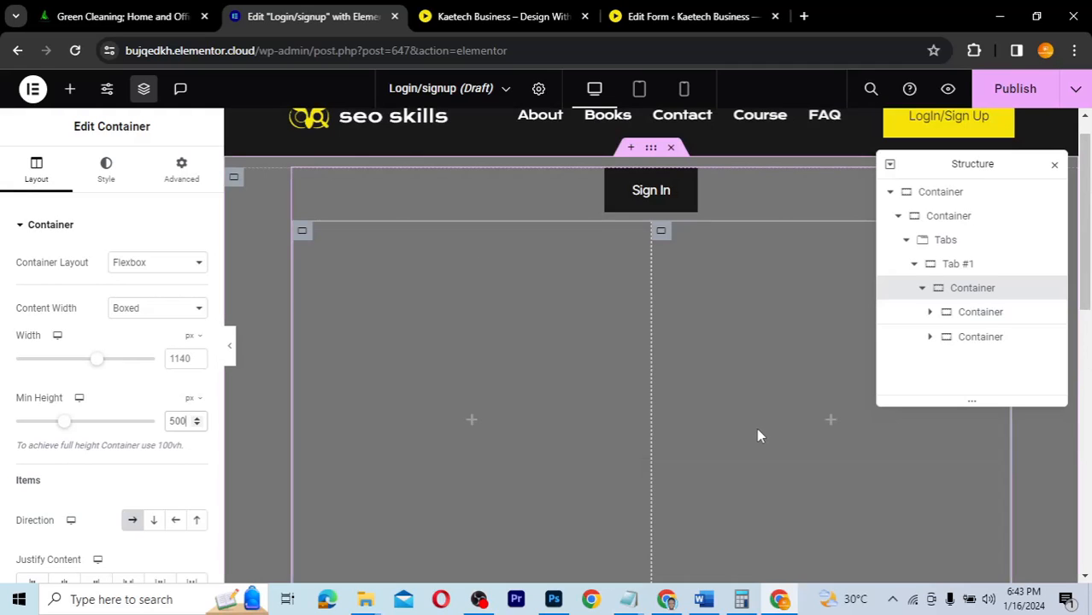
scroll(757, 428, "up", 1)
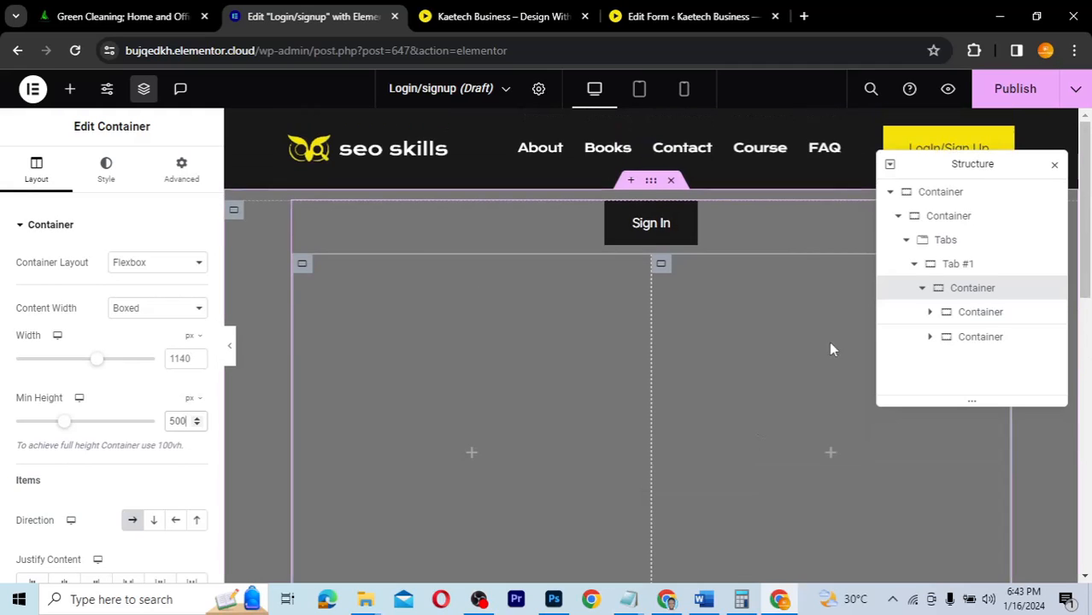
- Unlink the outermost container's padding values and set its top padding to 80 px
left_click(944, 195)
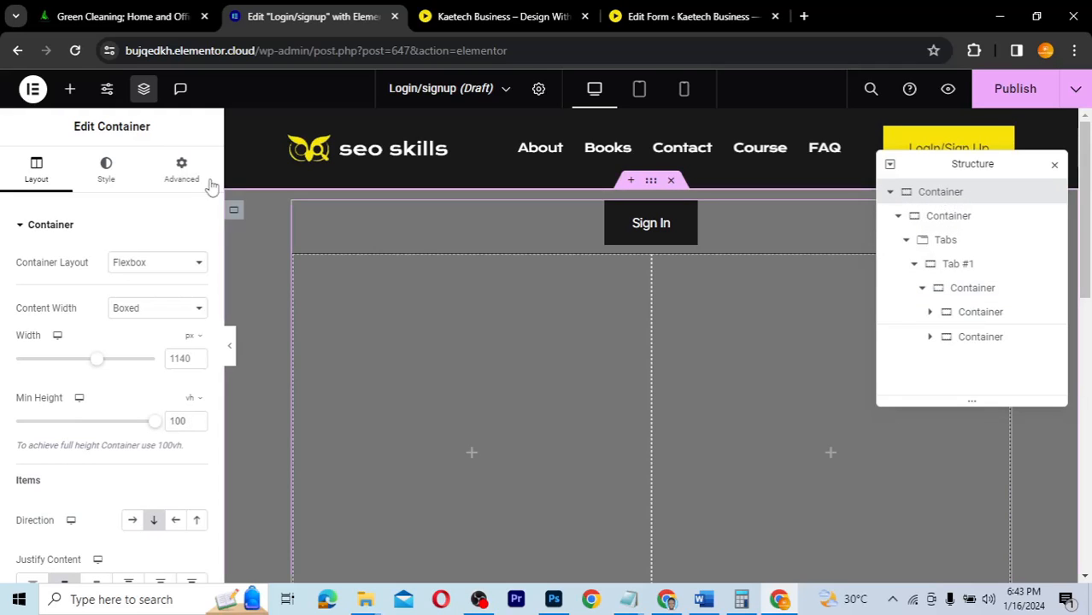
left_click(185, 181)
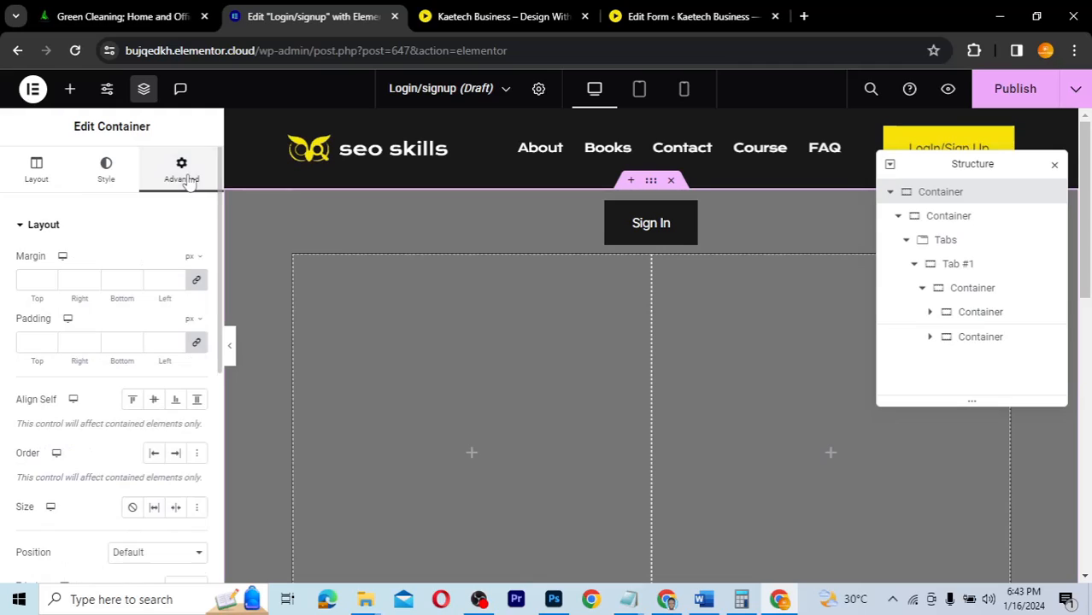
left_click(197, 346)
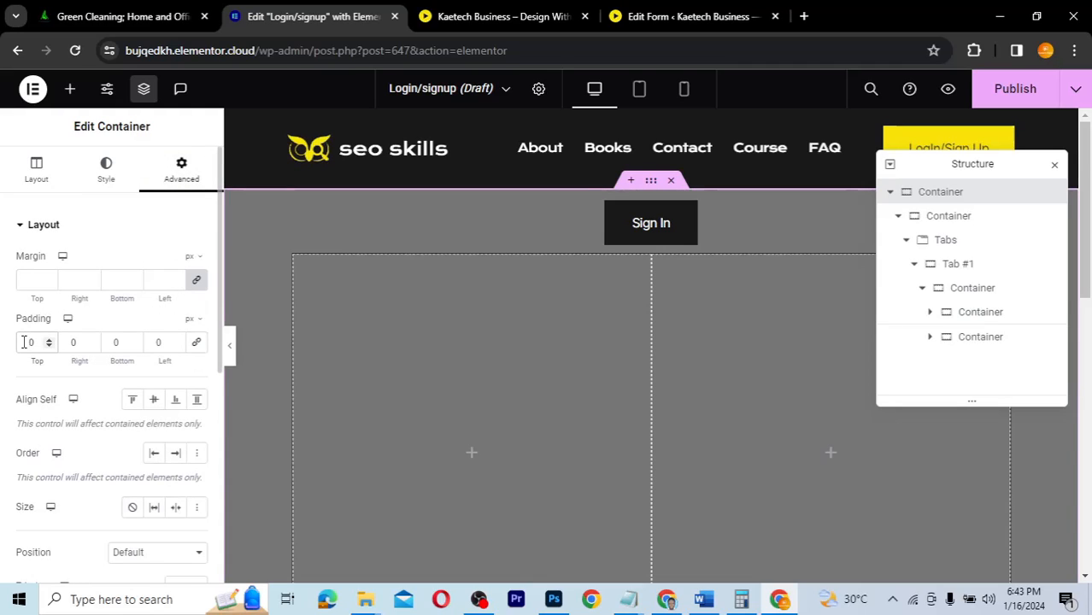
double_click(29, 342)
type("80")
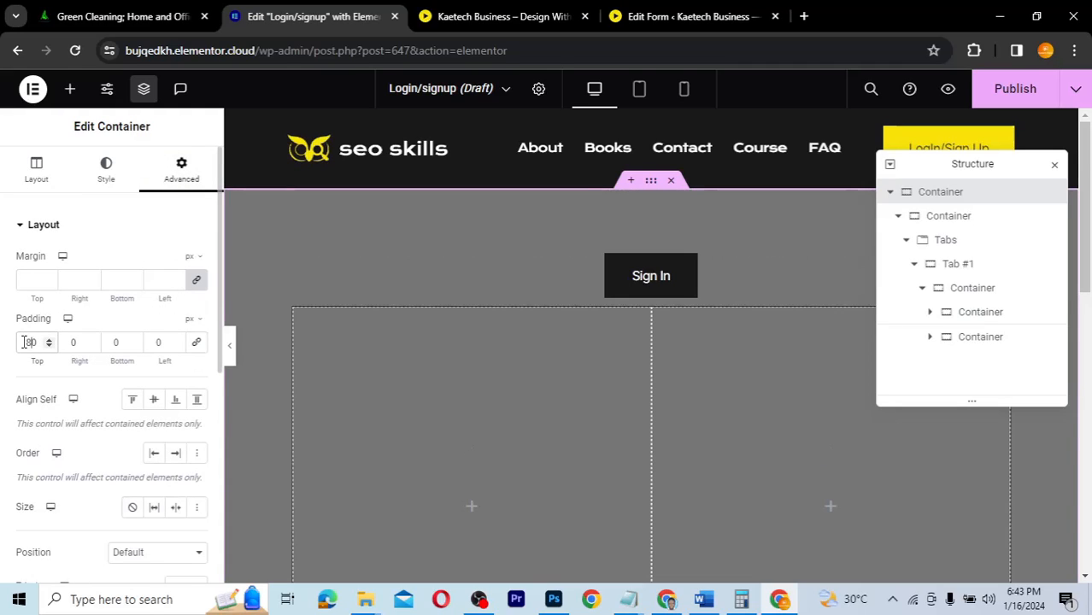
- Set the outermost container's bottom padding to 80 px
double_click(114, 342)
type("80")
scroll(641, 370, "down", 2)
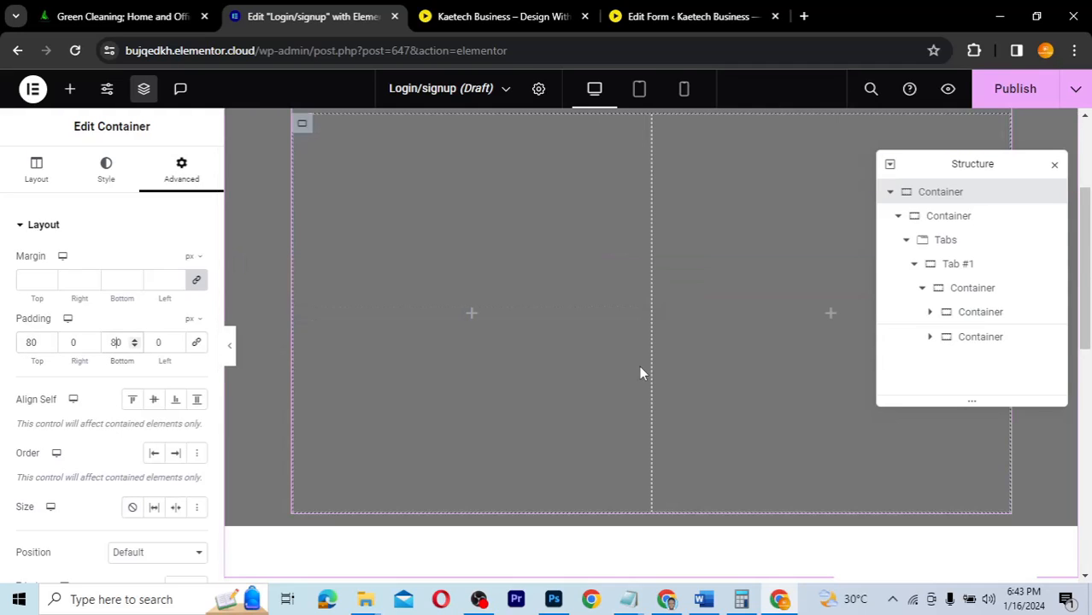
scroll(633, 360, "up", 1)
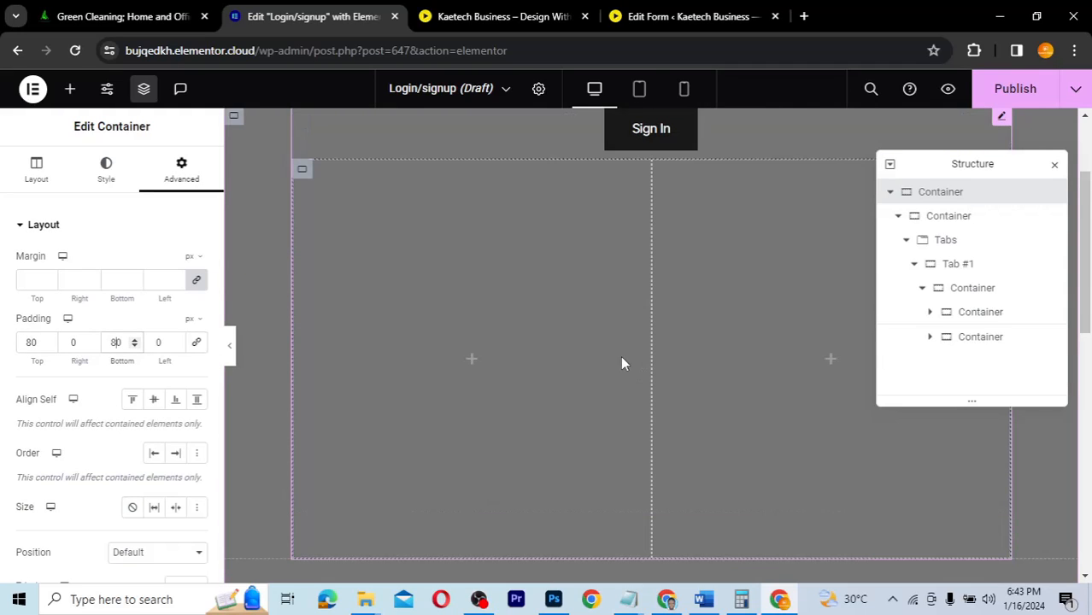
scroll(710, 247, "up", 1)
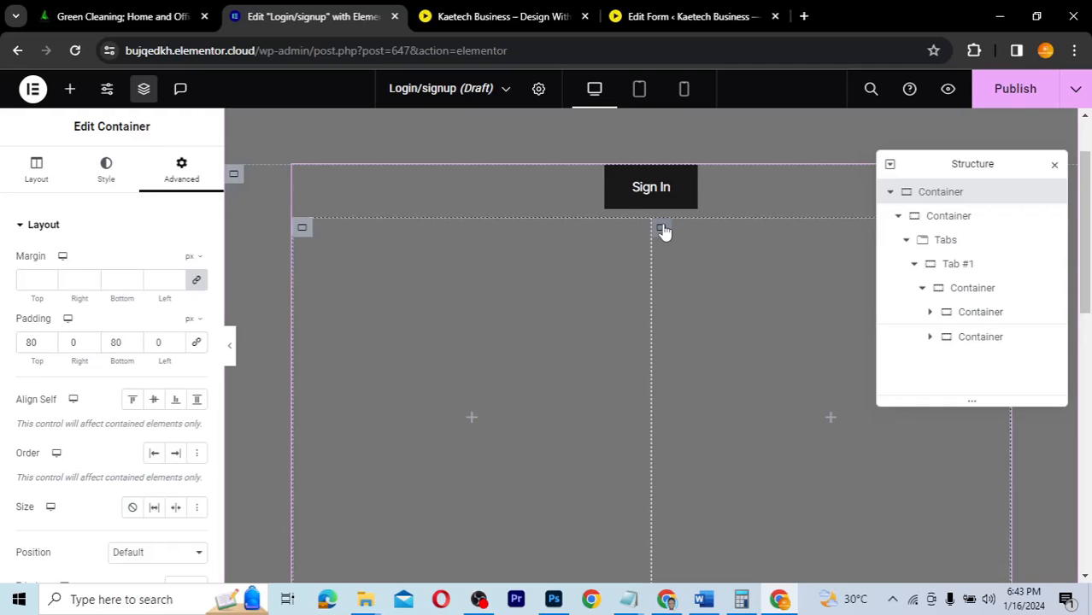
- Give the right-hand inner container a classic background using the image pexelslos-muertos-crew-7586547.jpg from the media library
left_click(663, 229)
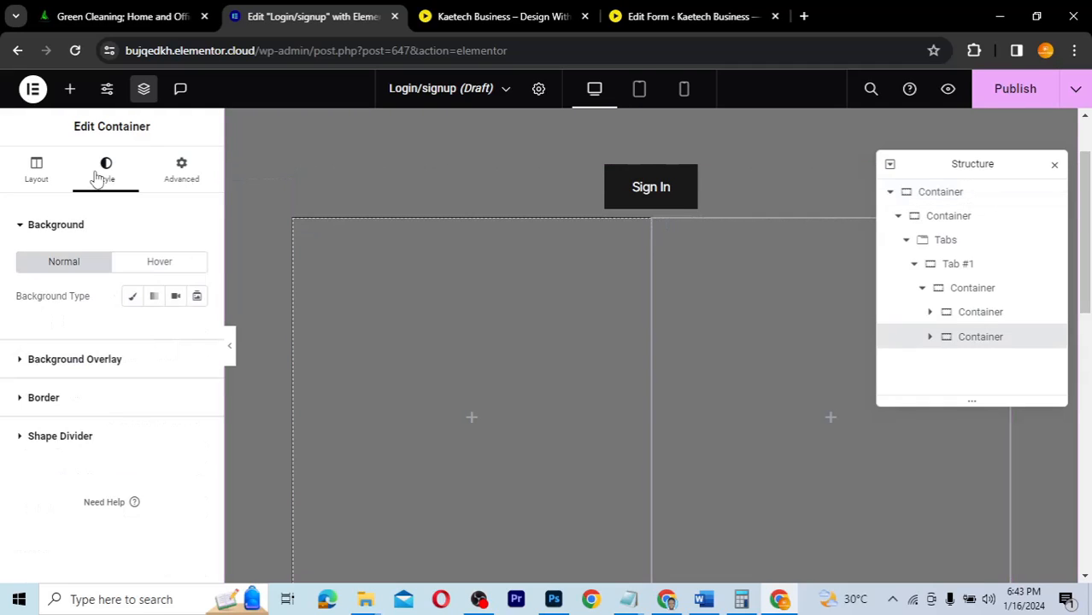
left_click(133, 297)
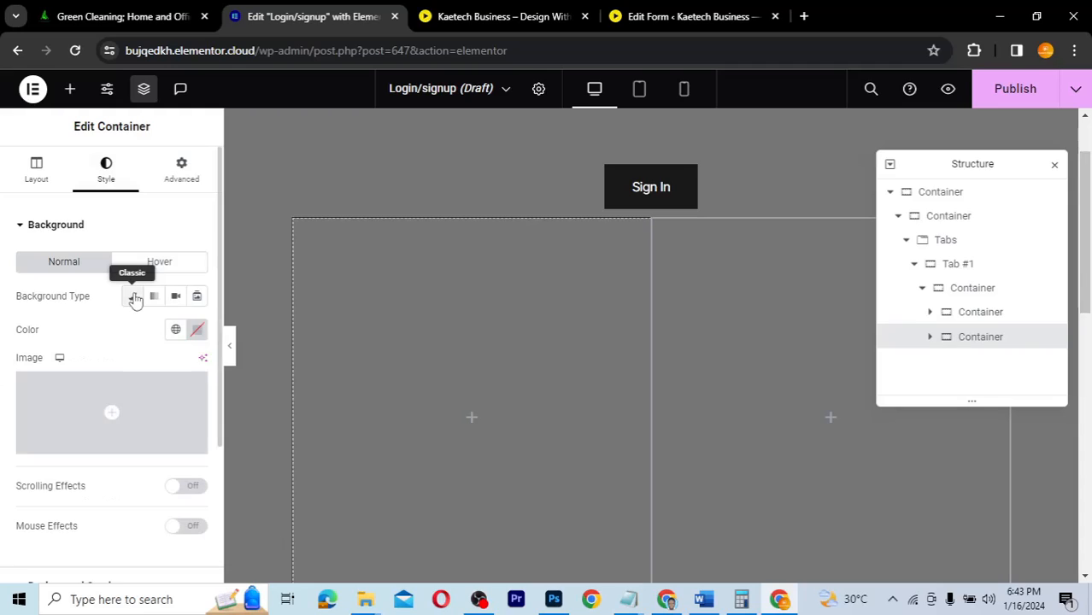
left_click(133, 396)
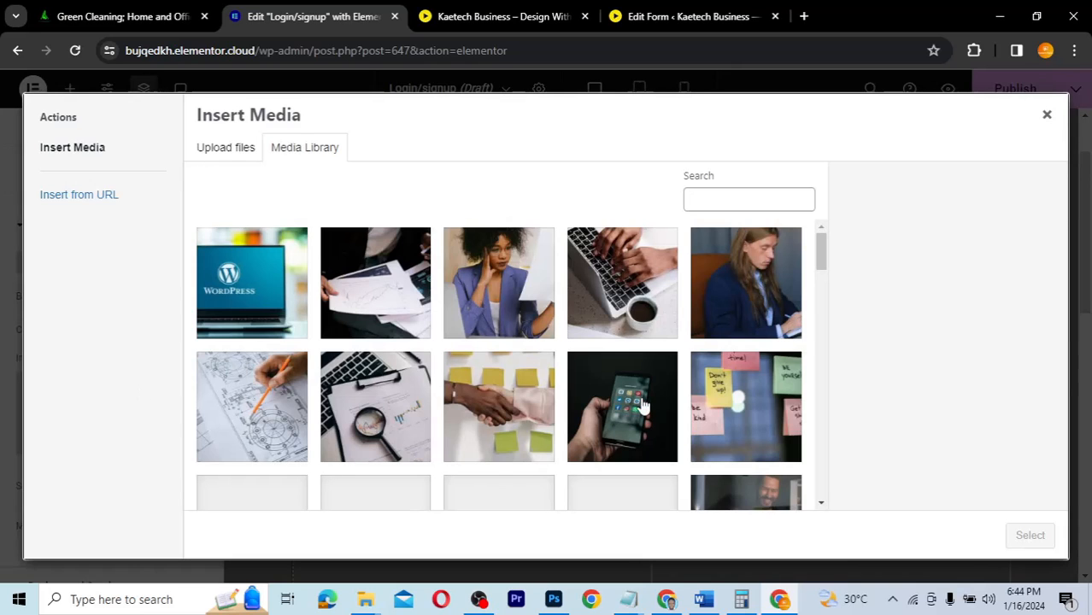
scroll(643, 406, "down", 5)
scroll(643, 406, "down", 3)
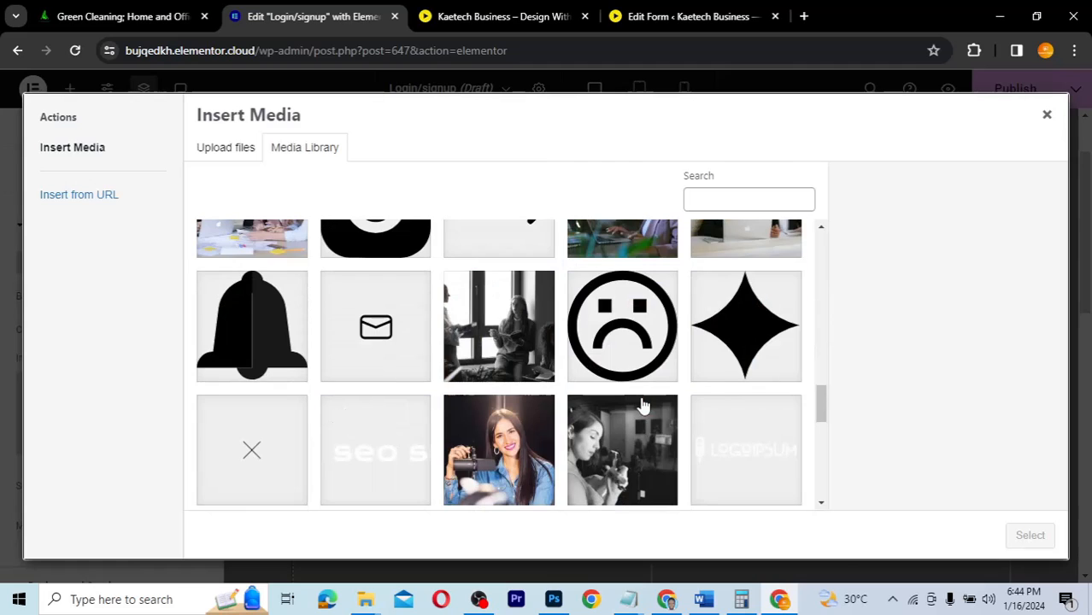
scroll(644, 407, "down", 5)
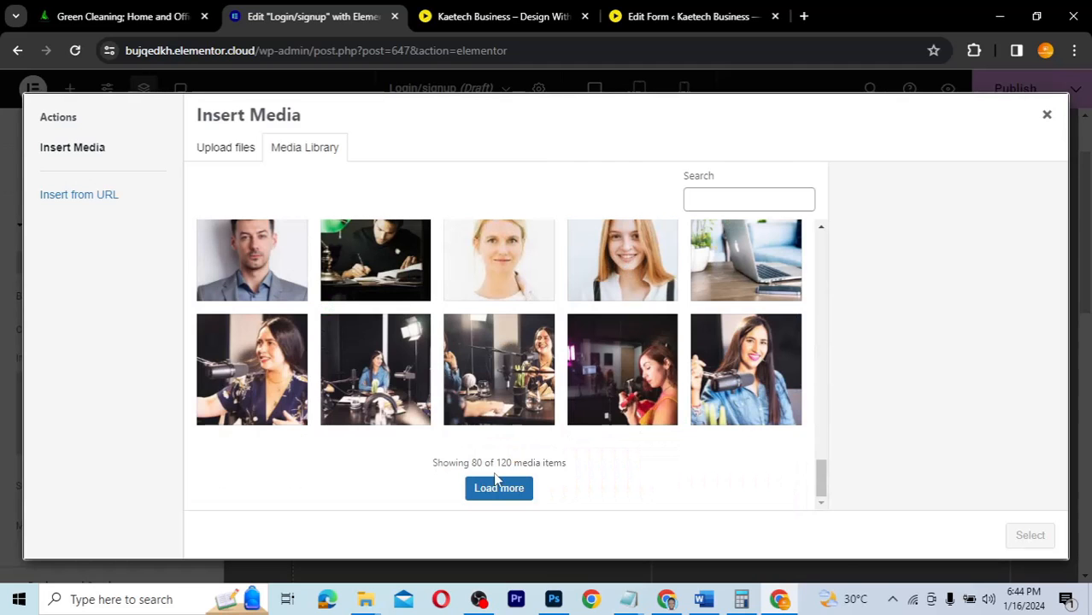
left_click(490, 499)
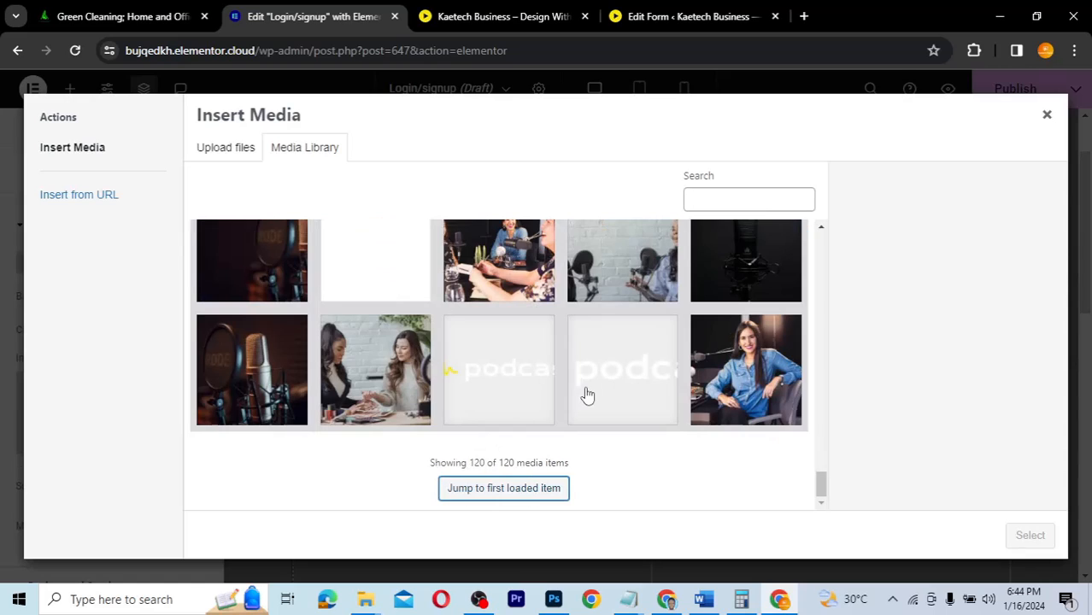
left_click(718, 358)
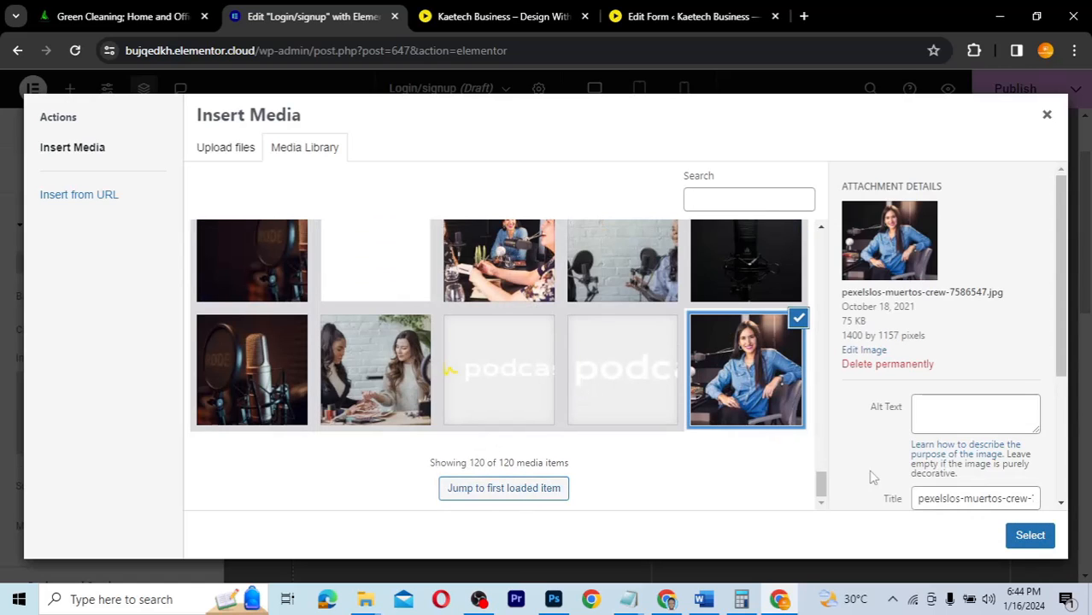
left_click(1031, 537)
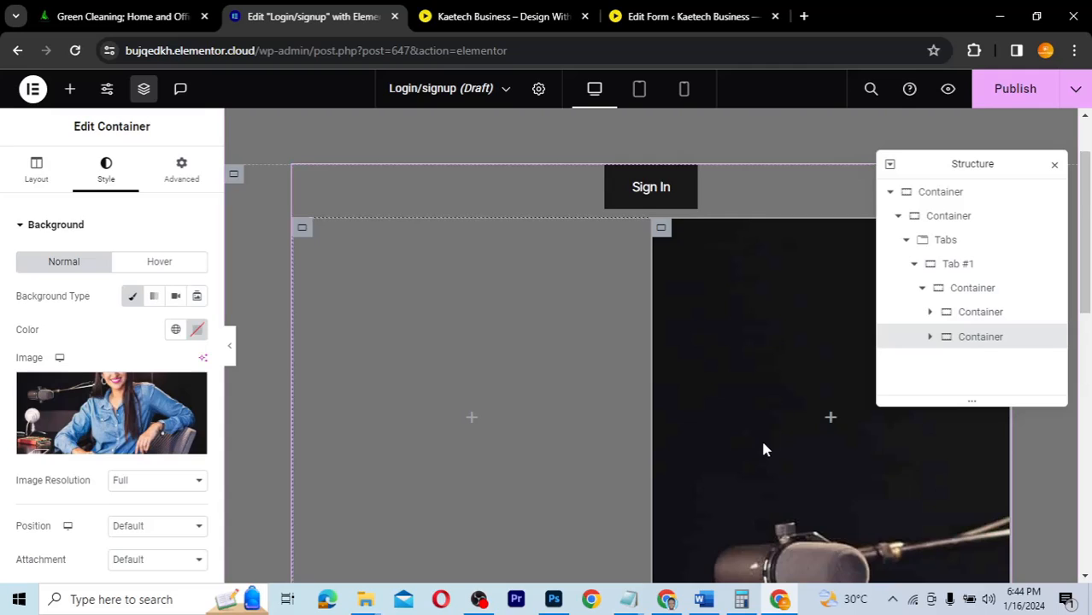
- Set the right container's background image position to Custom and its display size to Cover
scroll(763, 449, "down", 2)
scroll(763, 448, "up", 1)
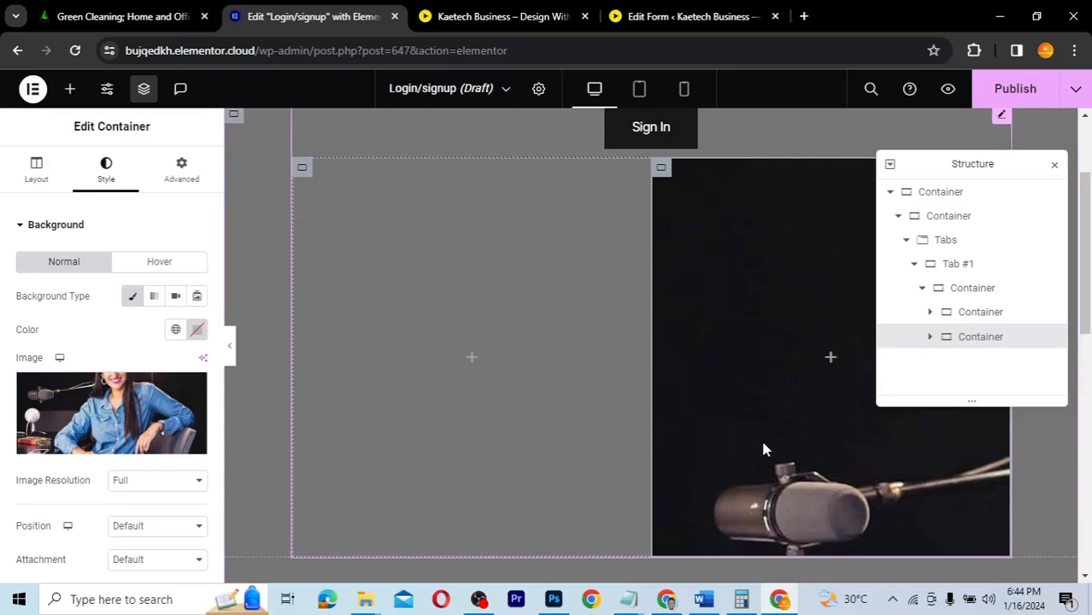
scroll(86, 483, "down", 2)
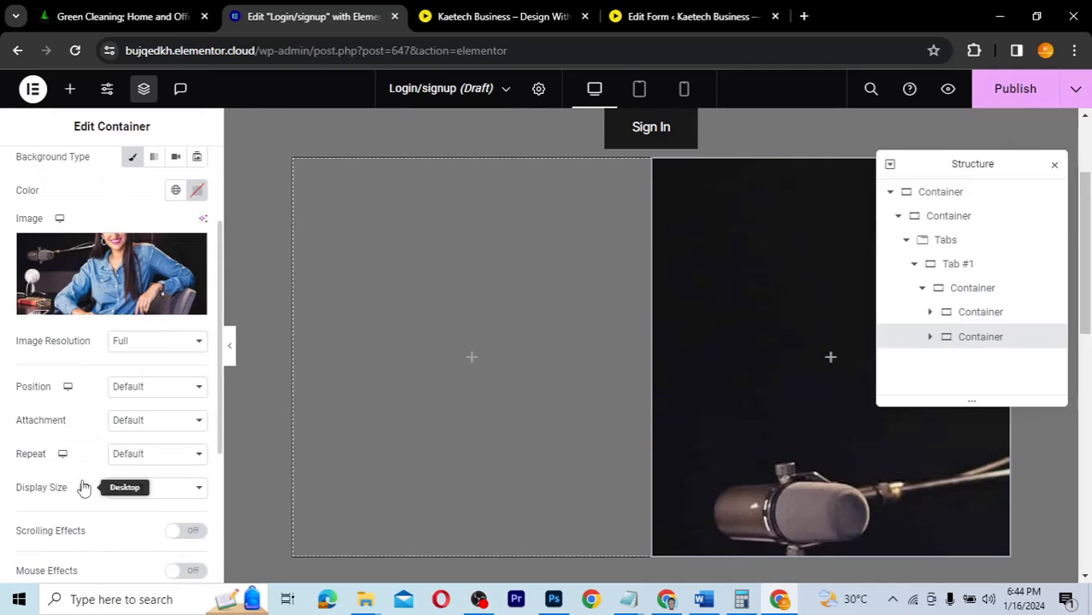
left_click(158, 382)
left_click(129, 523)
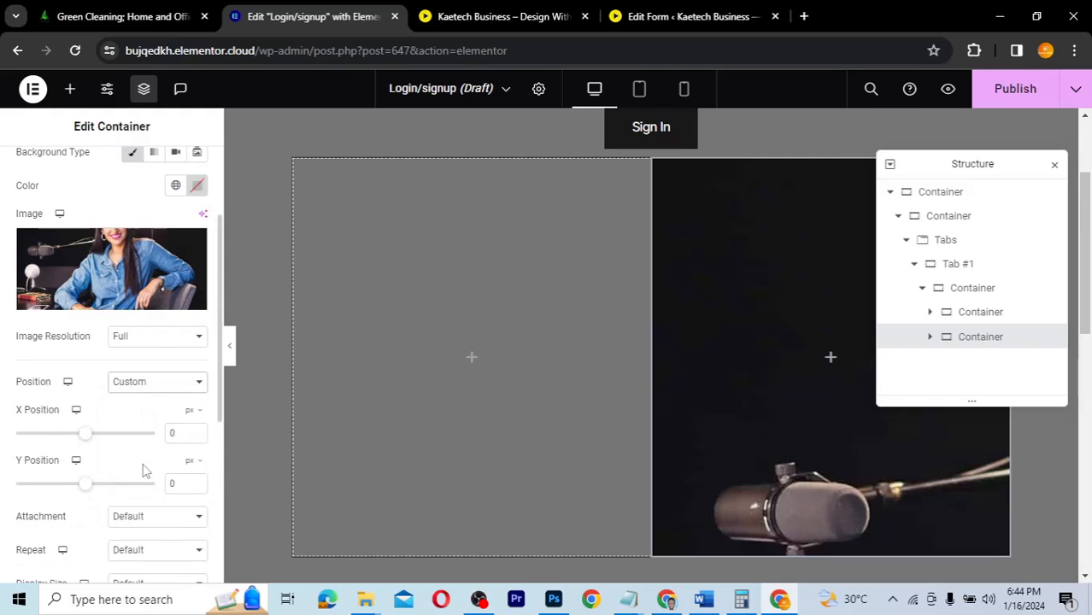
scroll(144, 471, "down", 1)
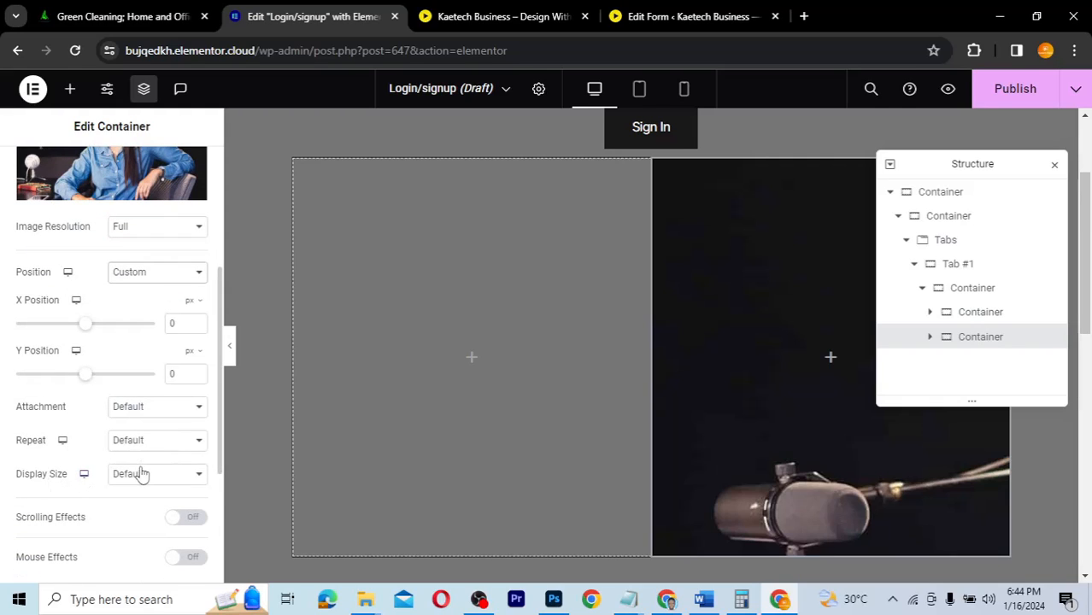
left_click(141, 475)
left_click(136, 516)
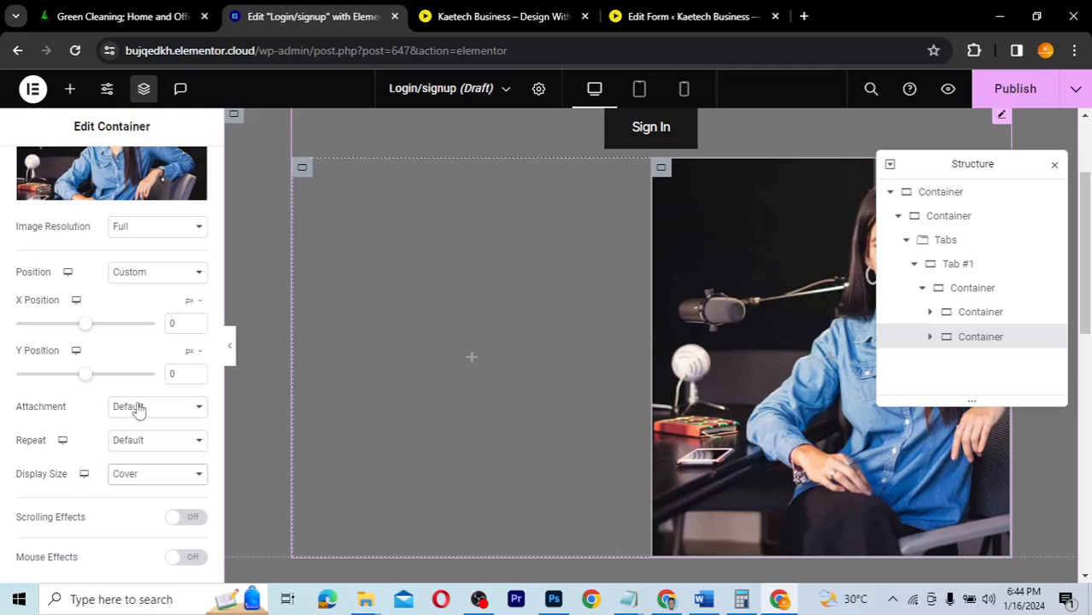
- Add a classic background overlay to the right container in the global Primary color with opacity 0.9
scroll(89, 508, "down", 1)
scroll(89, 513, "down", 3)
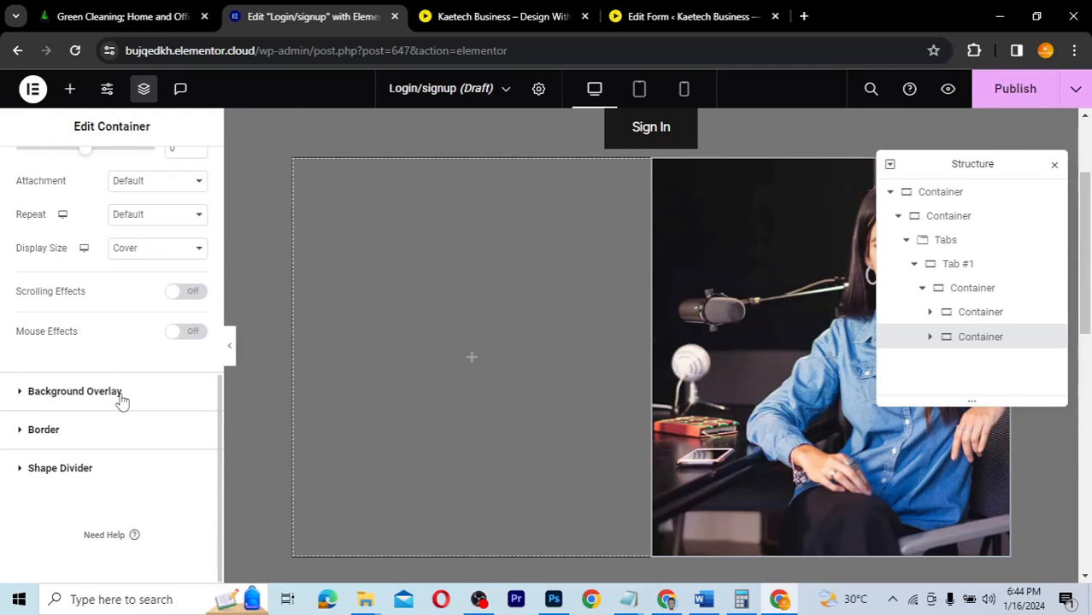
left_click(120, 394)
left_click(175, 336)
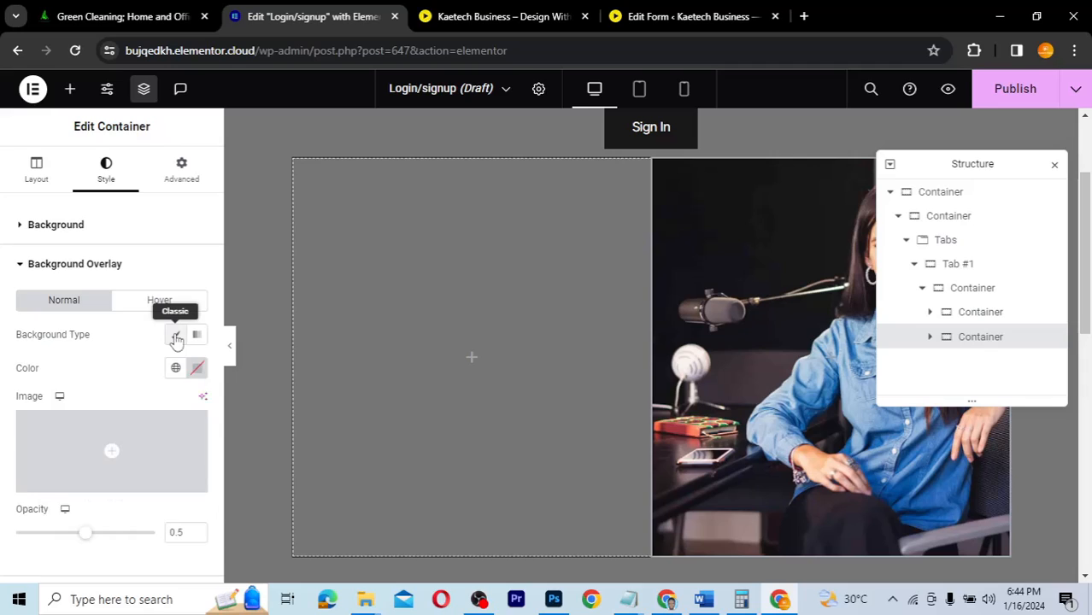
left_click(175, 367)
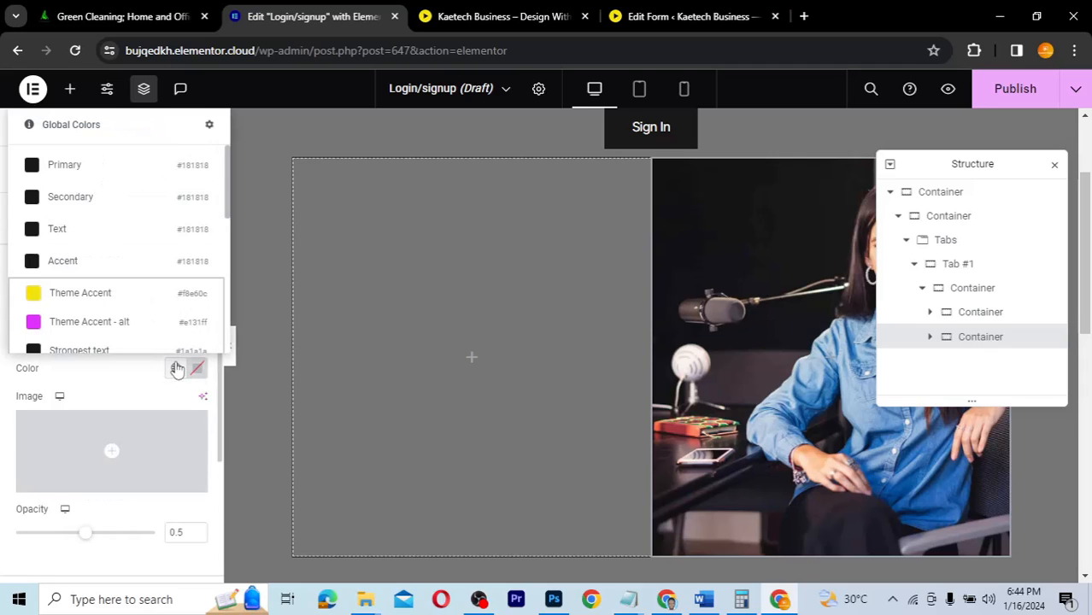
left_click(114, 167)
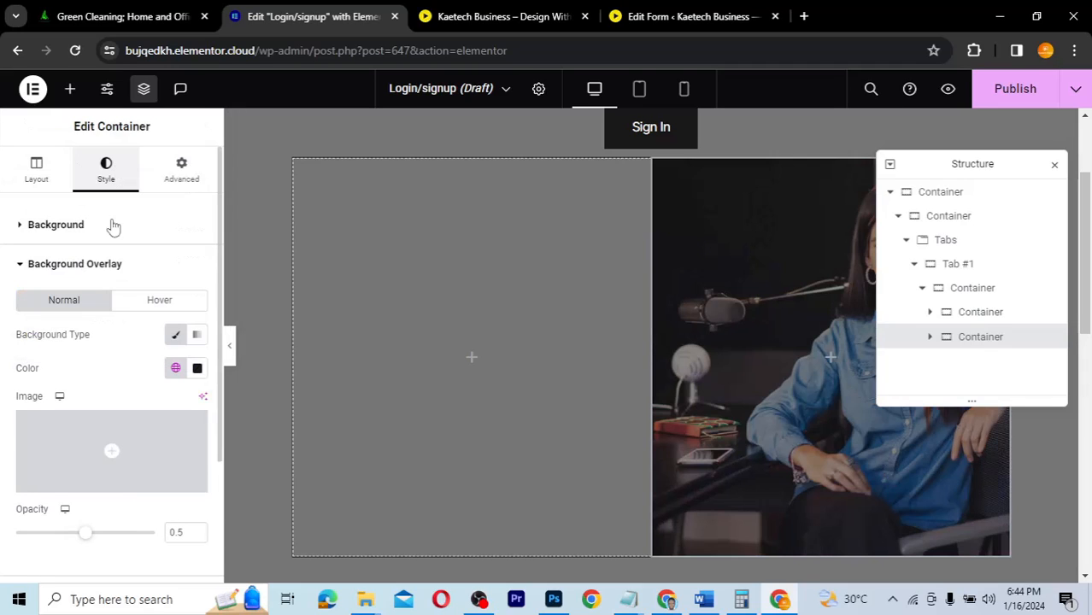
left_click(180, 530)
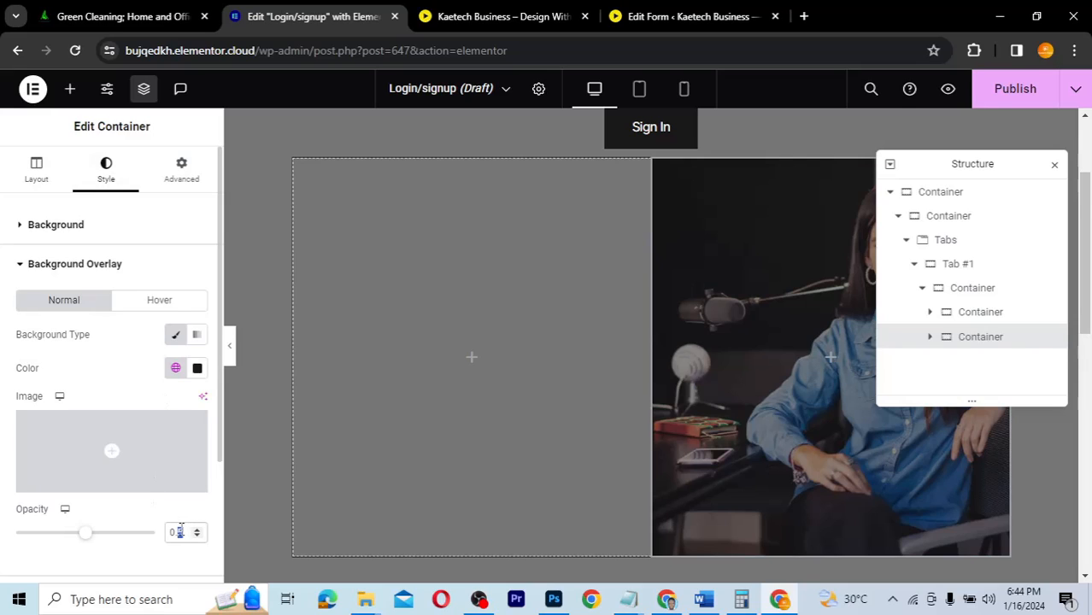
type("9")
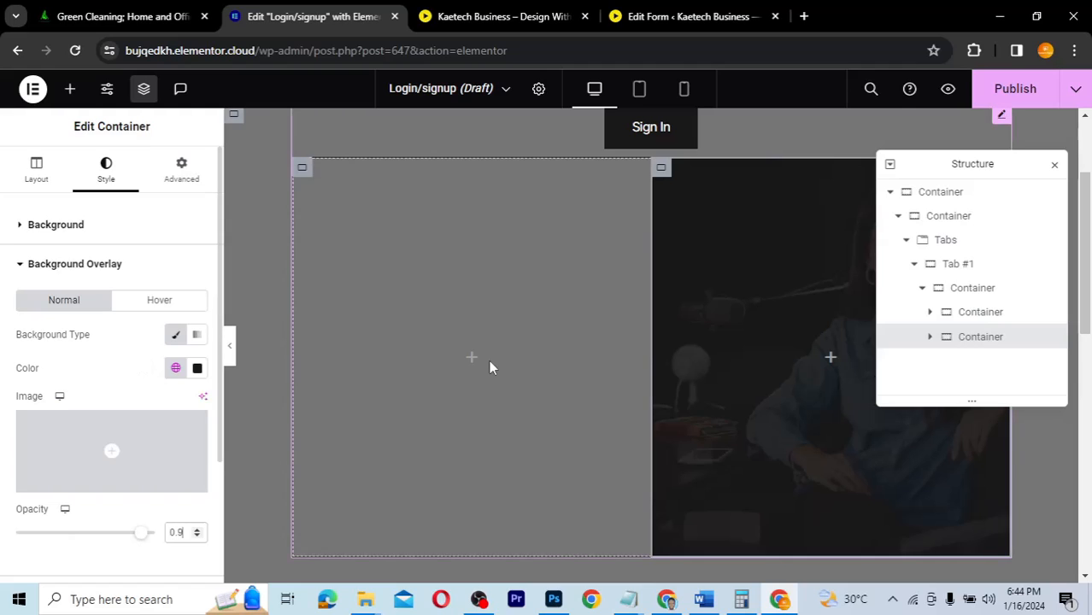
- Copy the "Welcome Back!" heading text from the finished register/login page in the other browser window and return to the editor
left_click(667, 599)
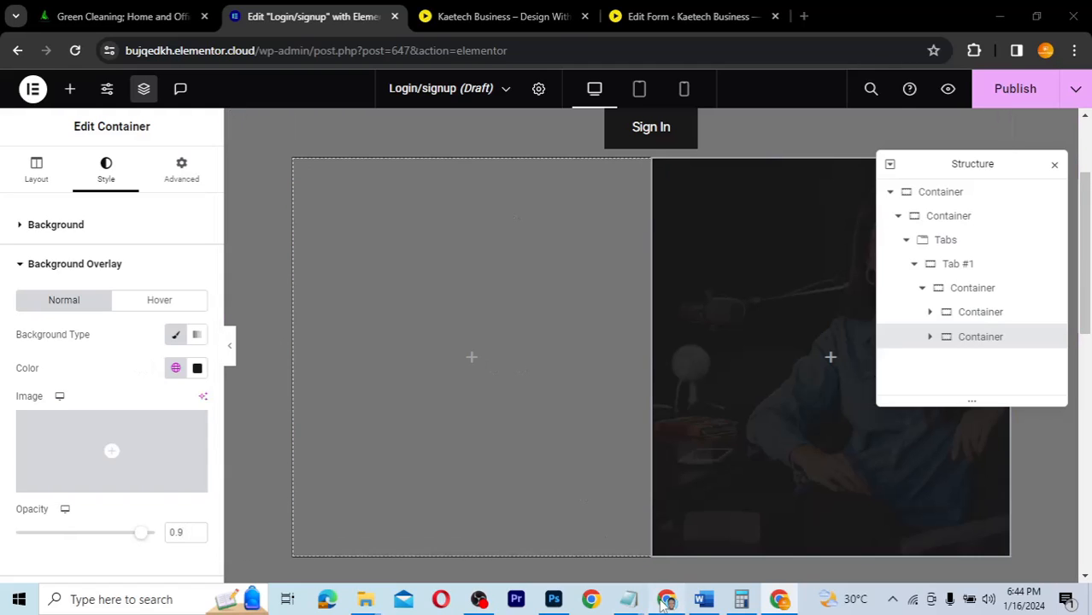
left_click_drag(575, 342, 783, 345)
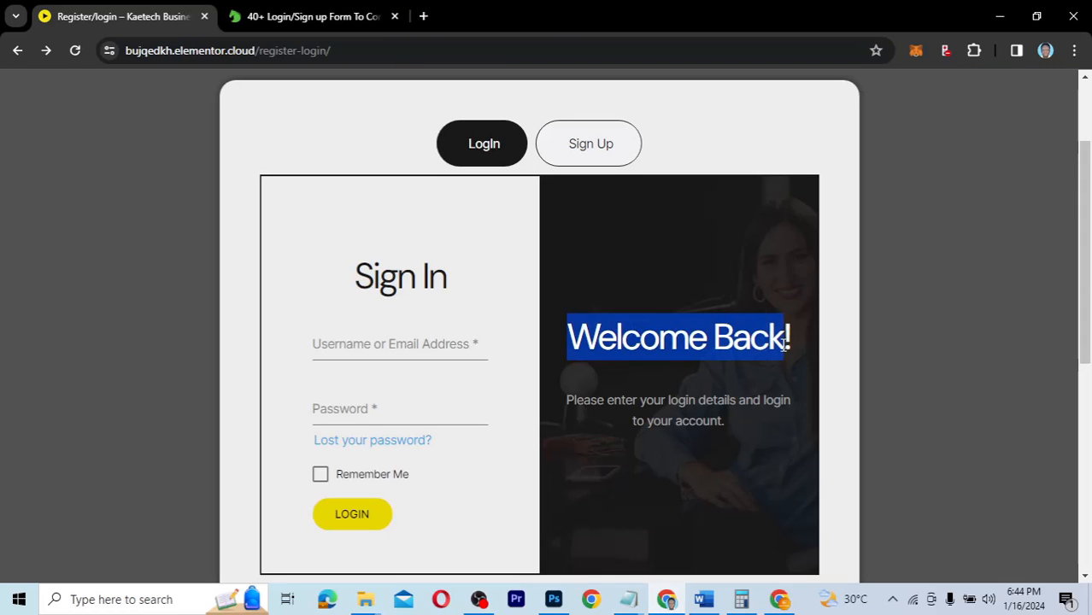
left_click(791, 346)
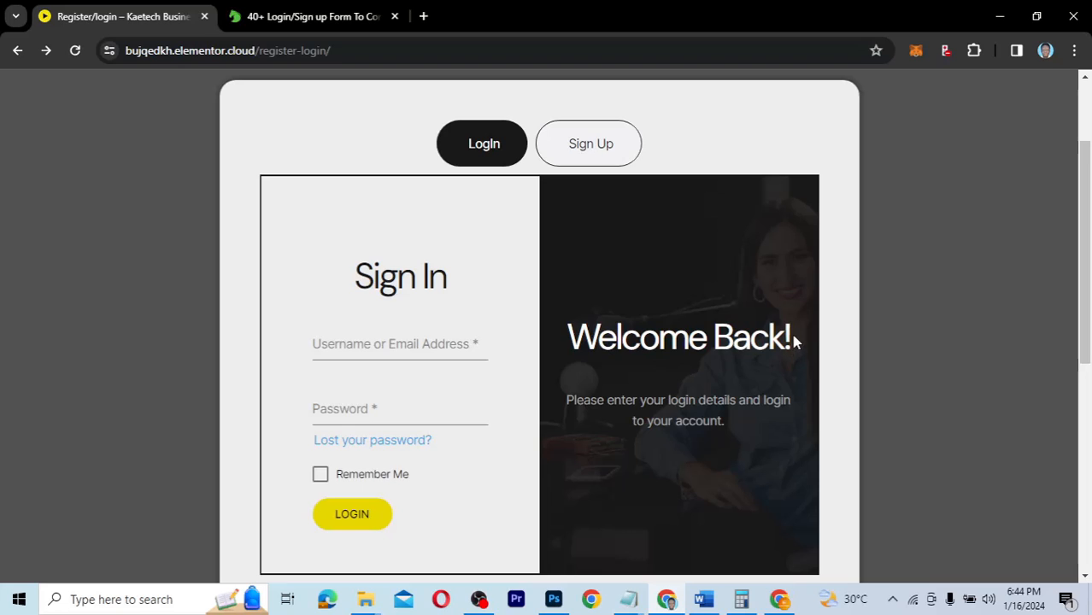
triple_click(791, 335)
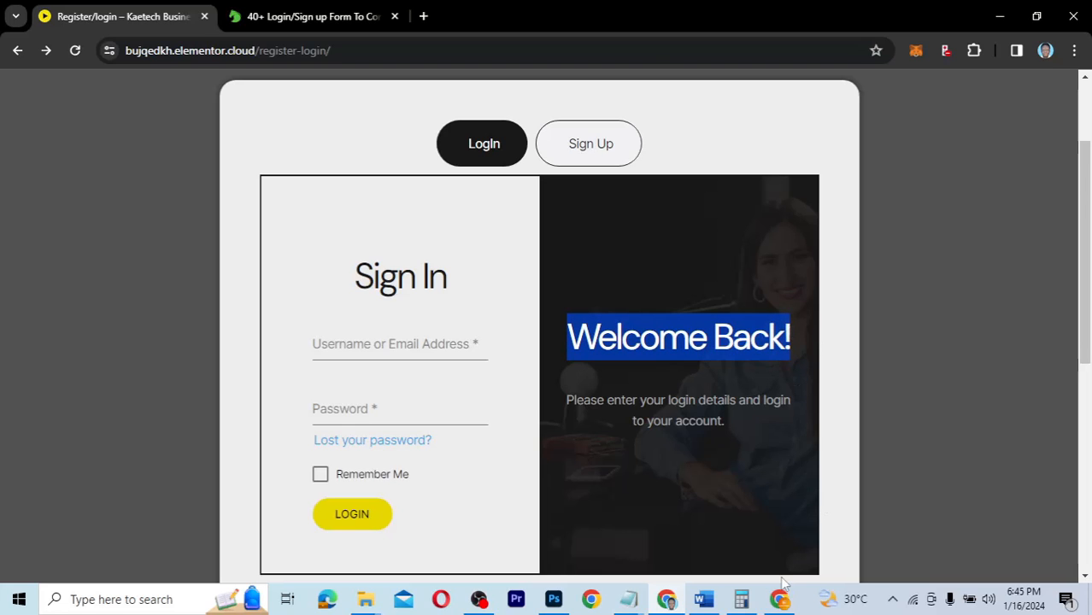
key("alt+Tab")
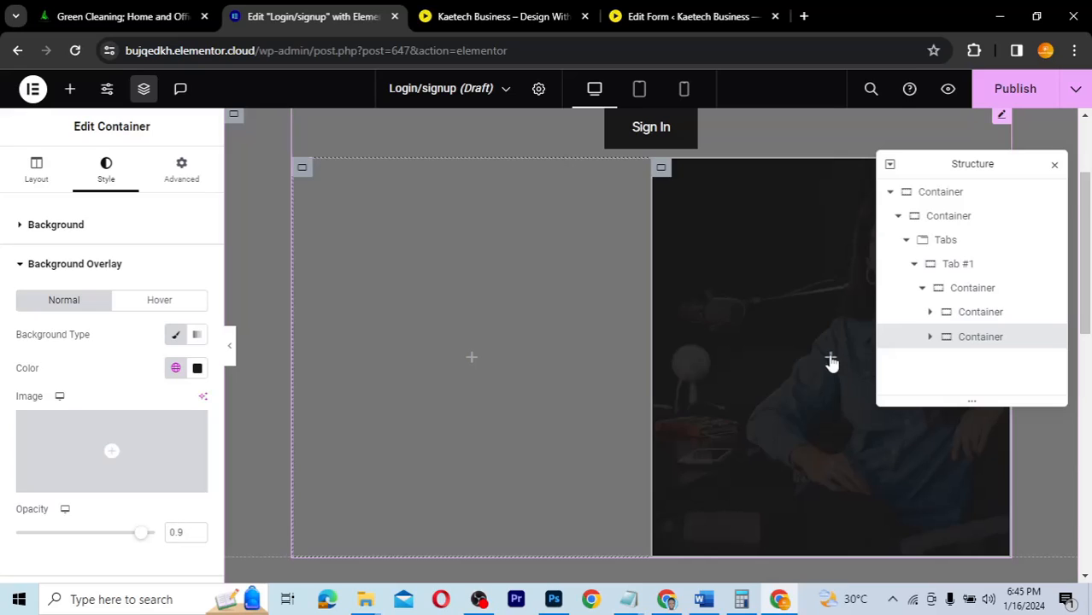
- Add a Heading widget to the right container and set its title to "Welcome Back!"
left_click(831, 359)
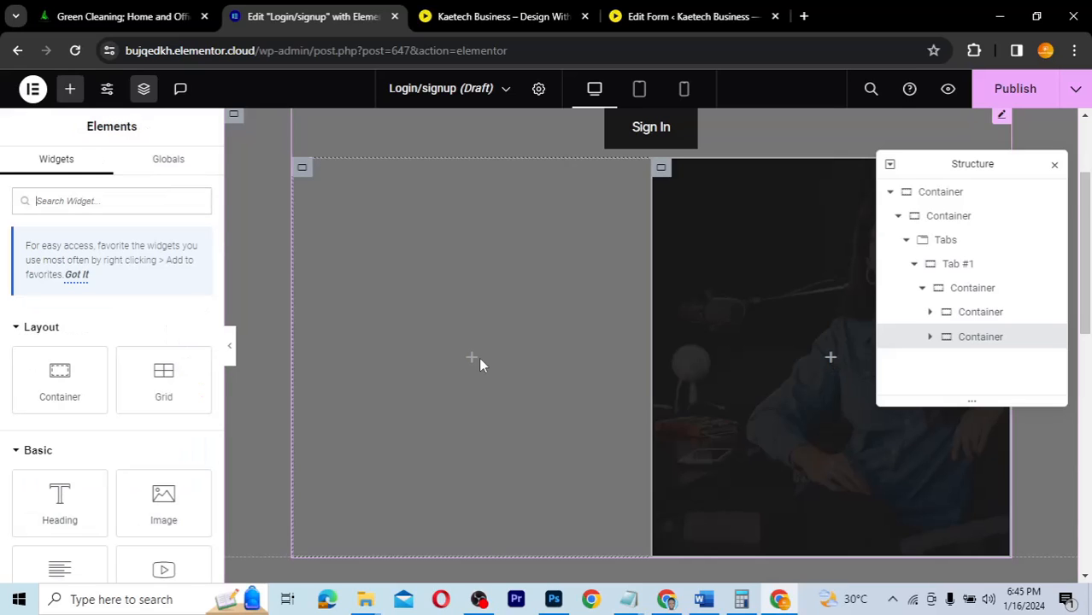
left_click_drag(60, 500, 805, 347)
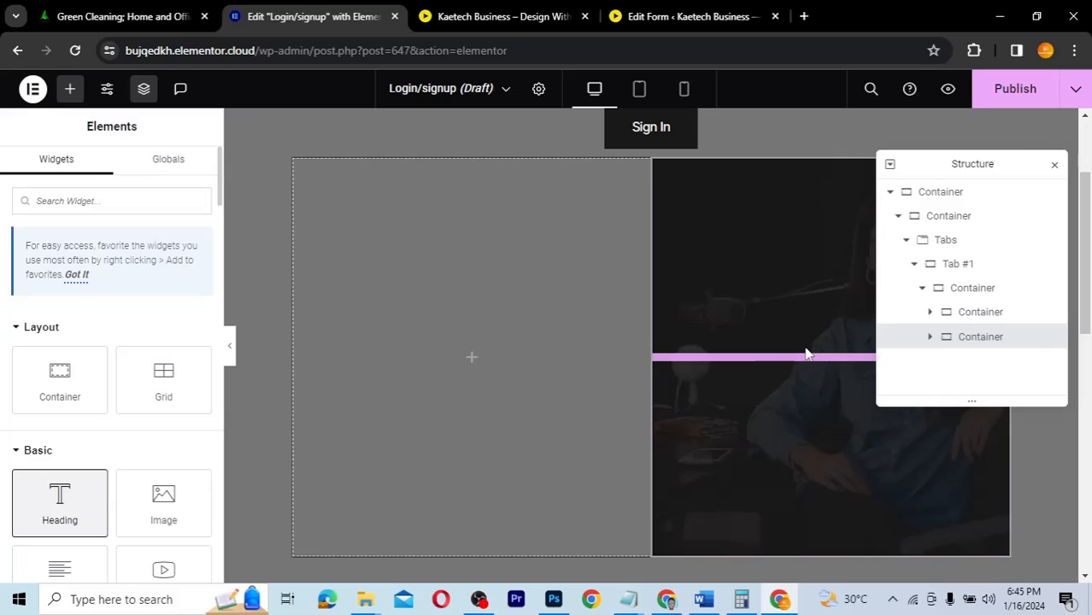
left_click(125, 293)
left_click_drag(149, 280, 3, 291)
type("Welcome Back!")
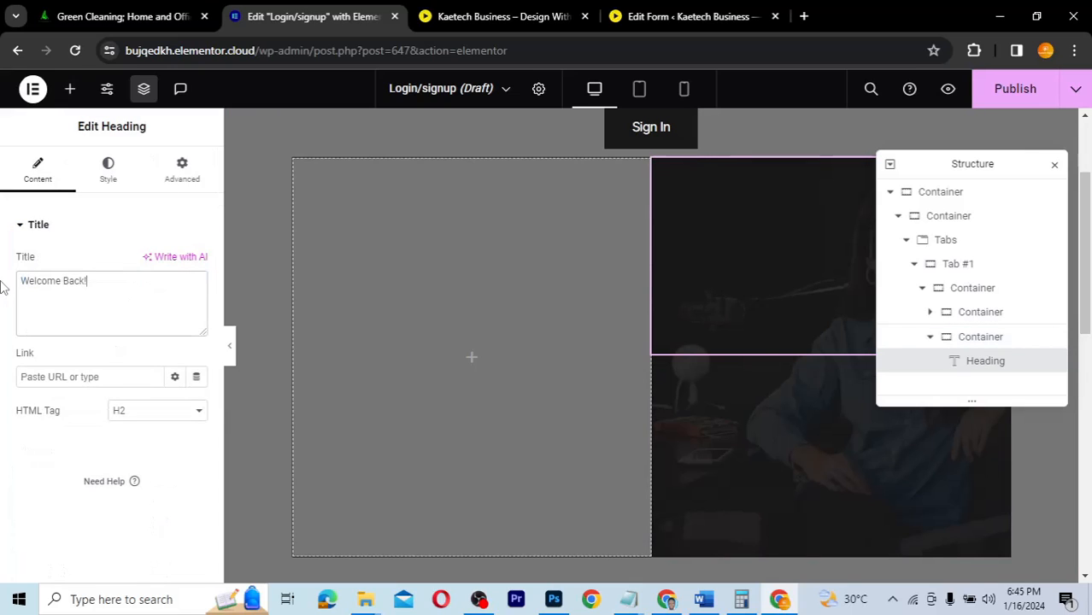
- Set the "Welcome Back!" heading's text color to the global White BG/Accent Text (#FFFFFF)
left_click(109, 171)
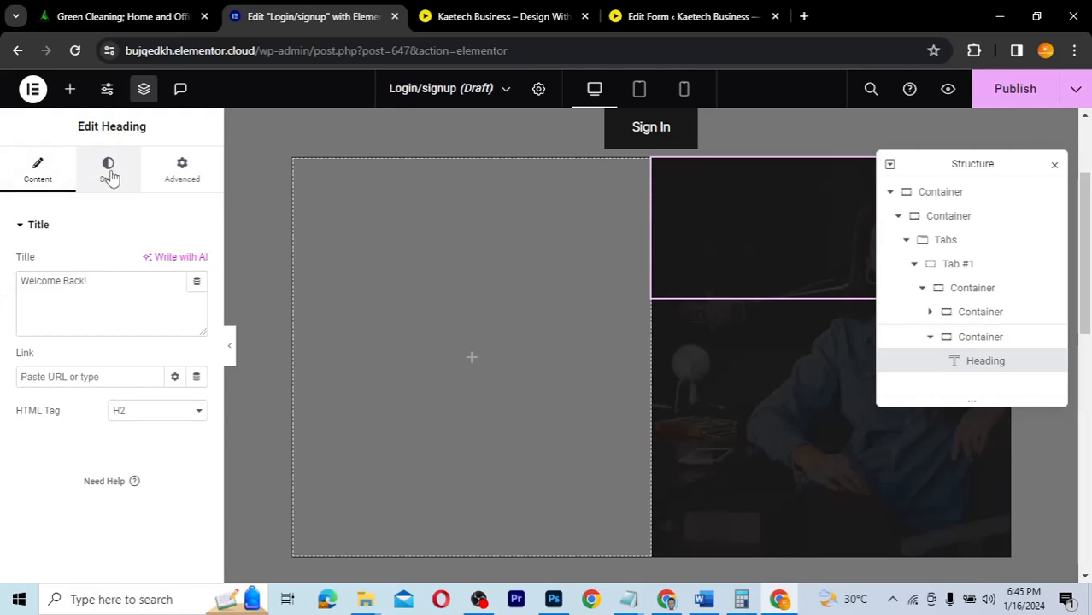
left_click(175, 296)
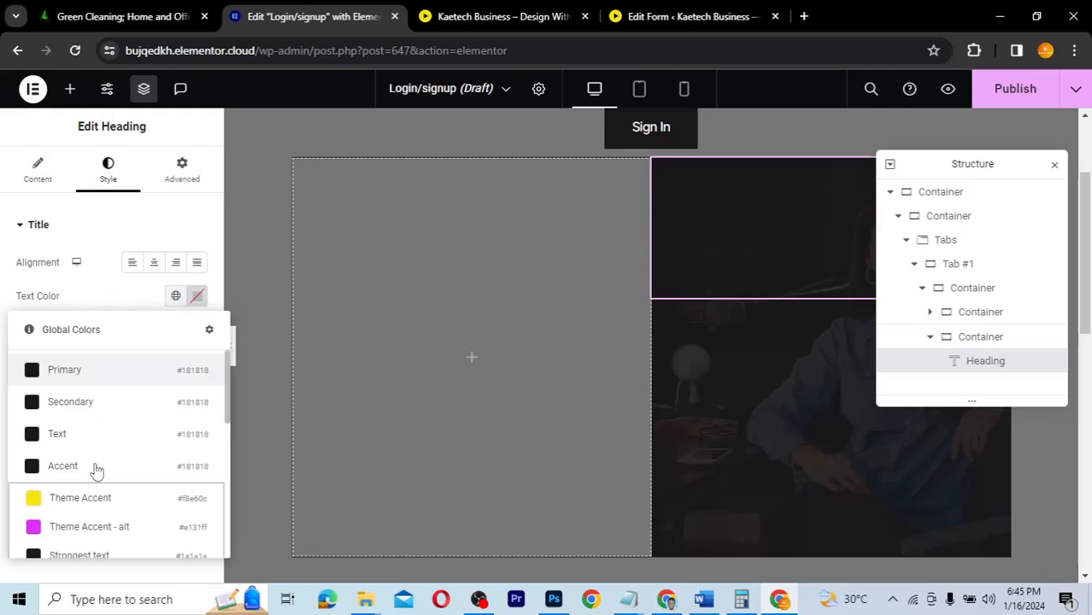
scroll(97, 470, "down", 3)
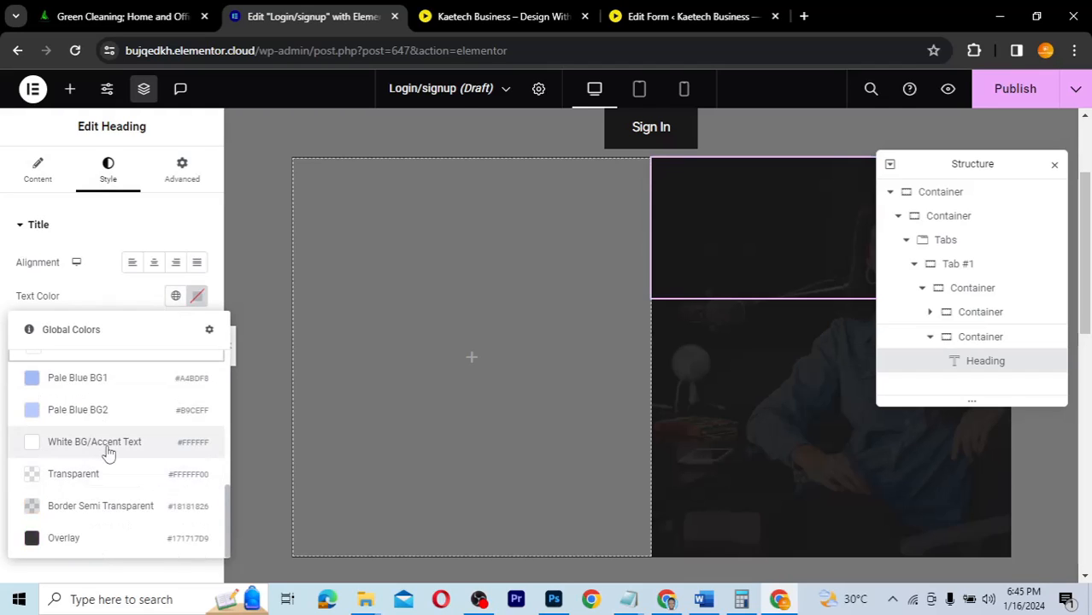
left_click(108, 446)
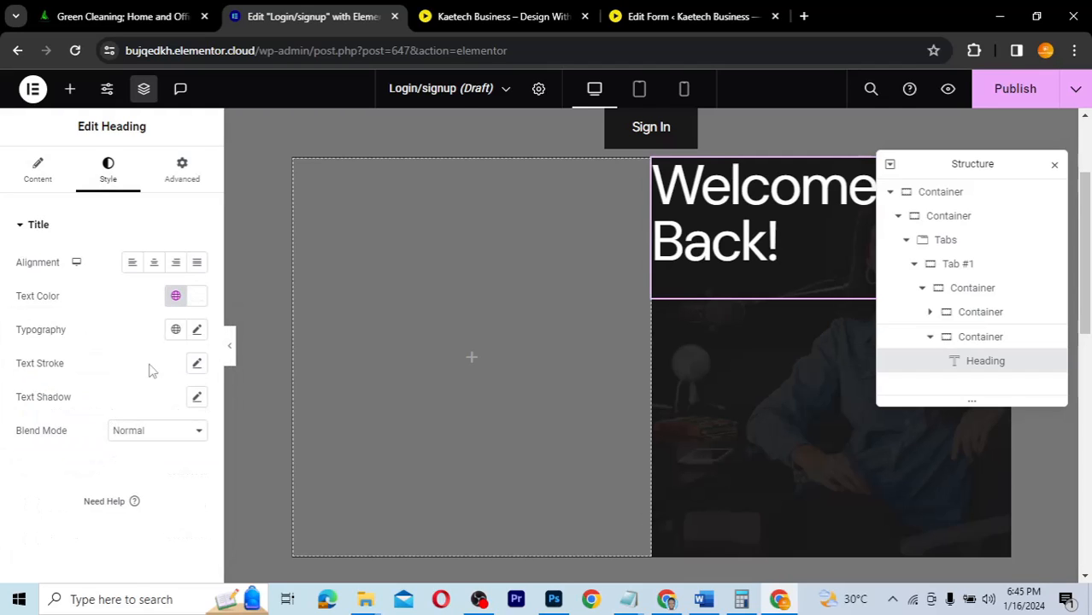
left_click(197, 296)
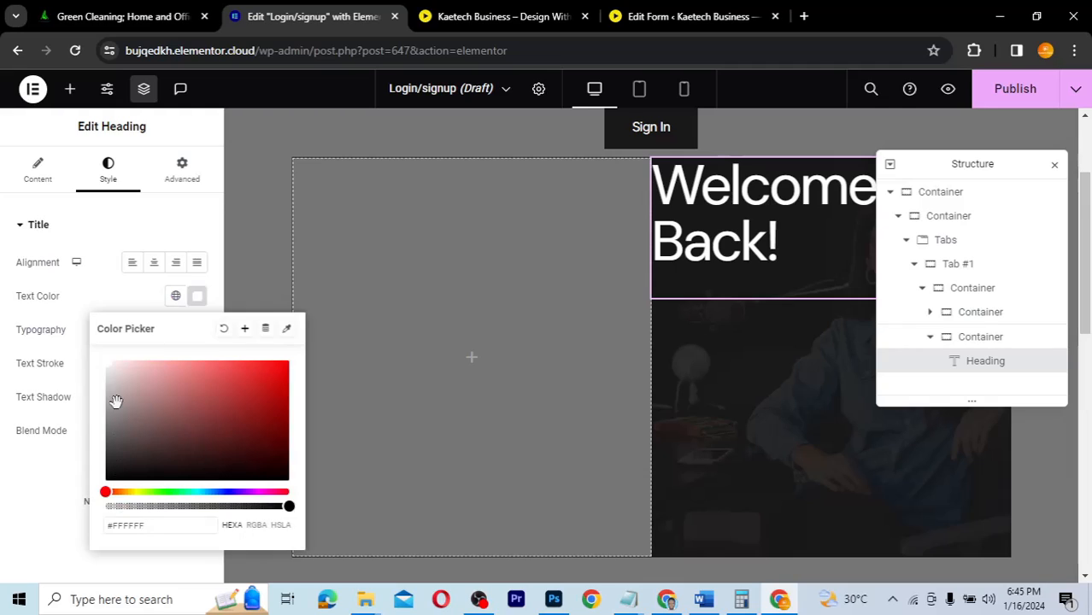
left_click(101, 298)
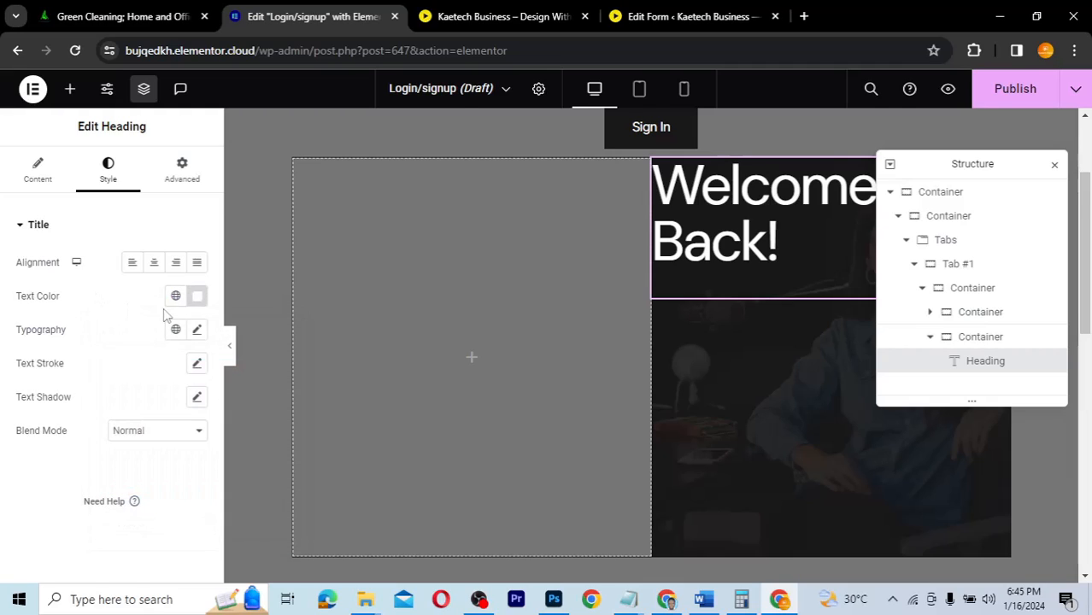
- Set the heading's typography size to 45 px and close the Structure navigator
left_click(196, 332)
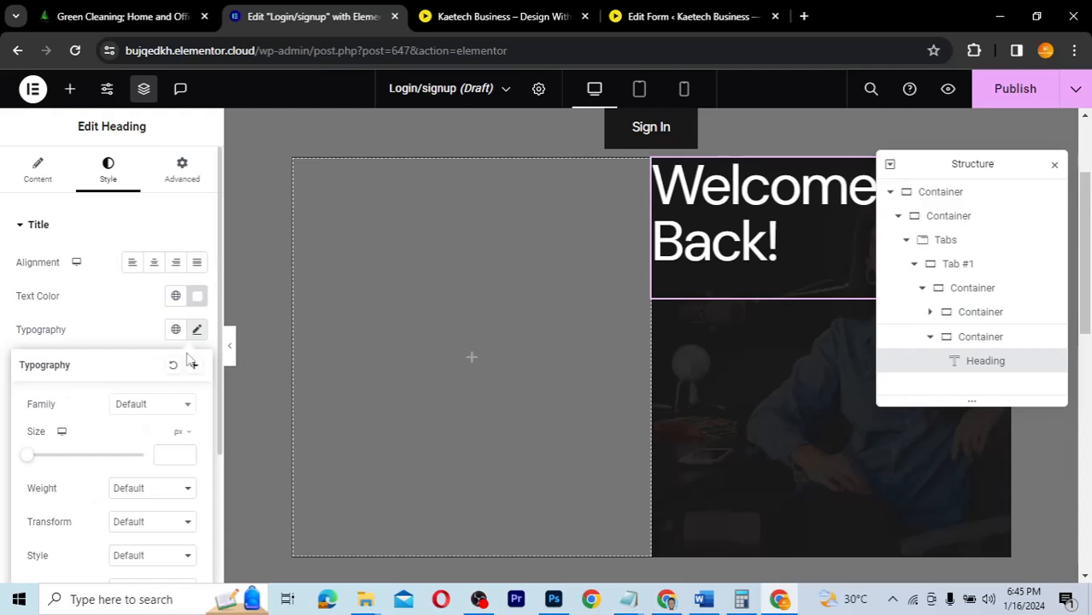
left_click(165, 454)
type("30")
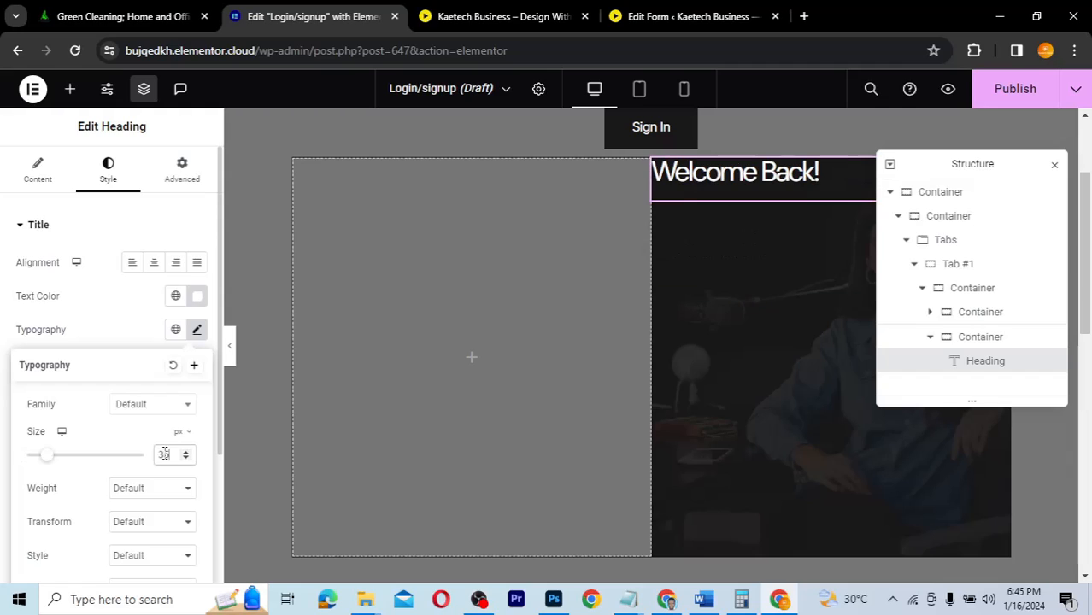
double_click(165, 453)
type("45")
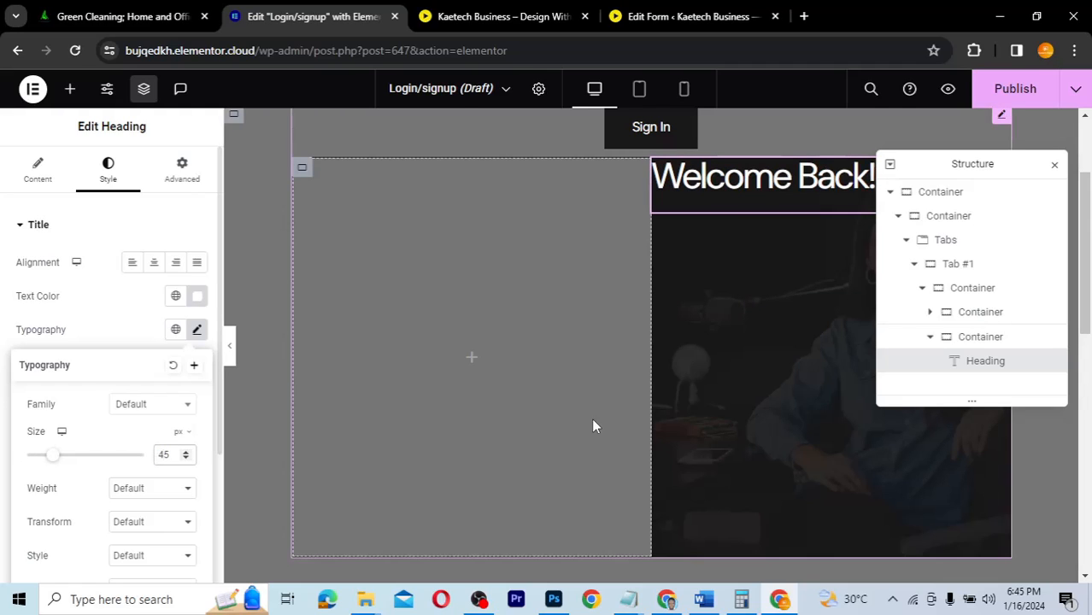
left_click(1054, 164)
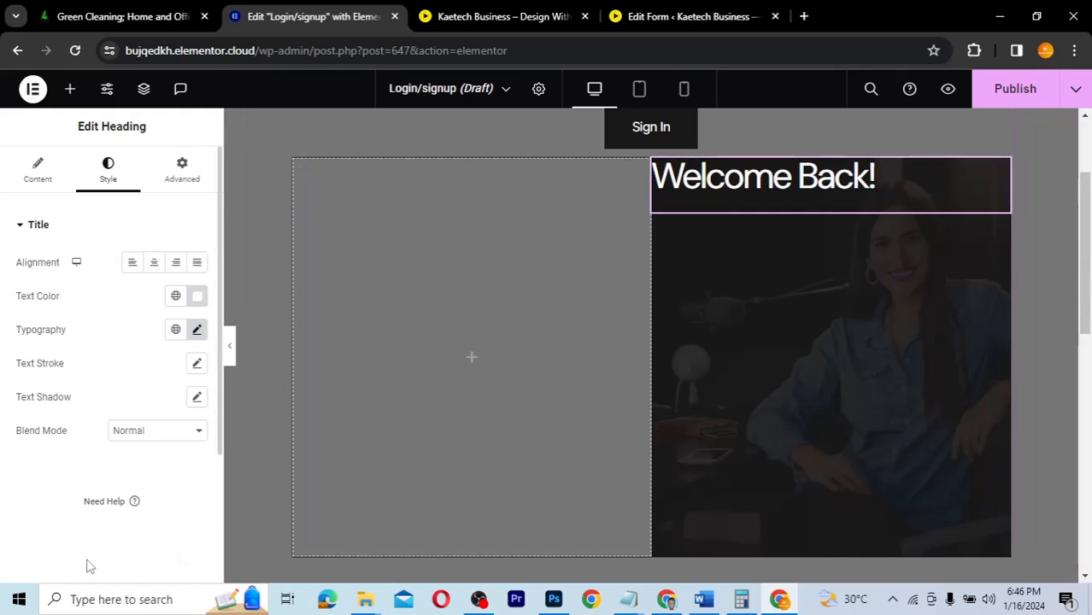
left_click(143, 91)
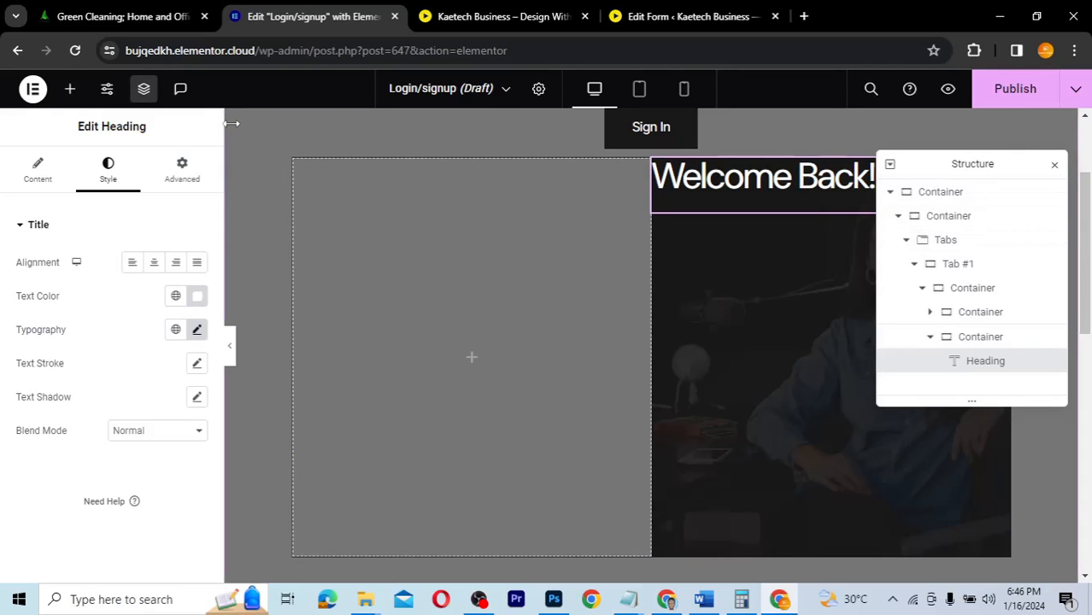
left_click(144, 91)
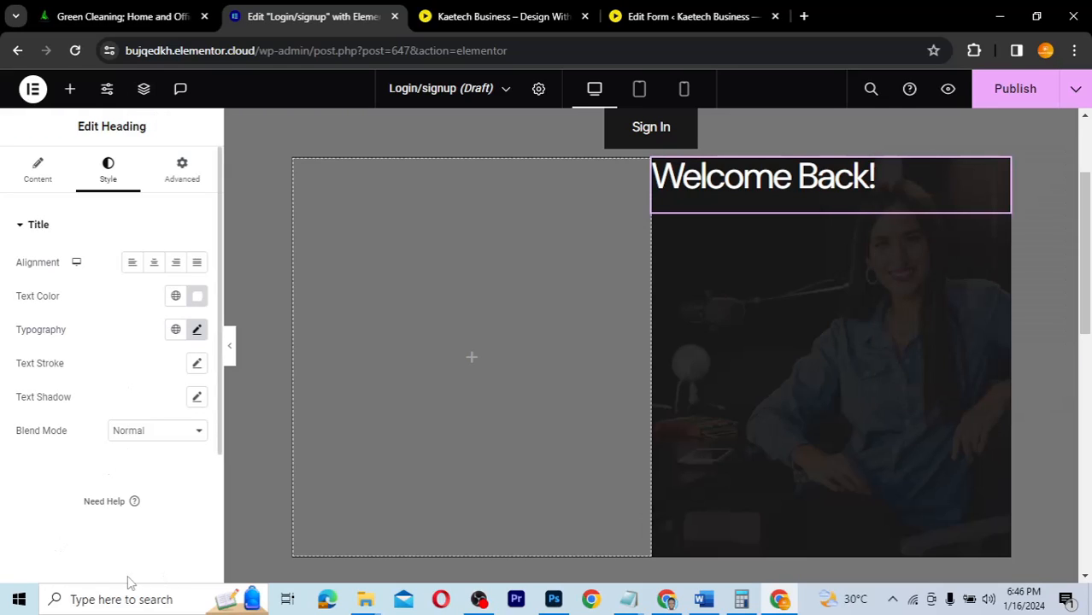
left_click(68, 92)
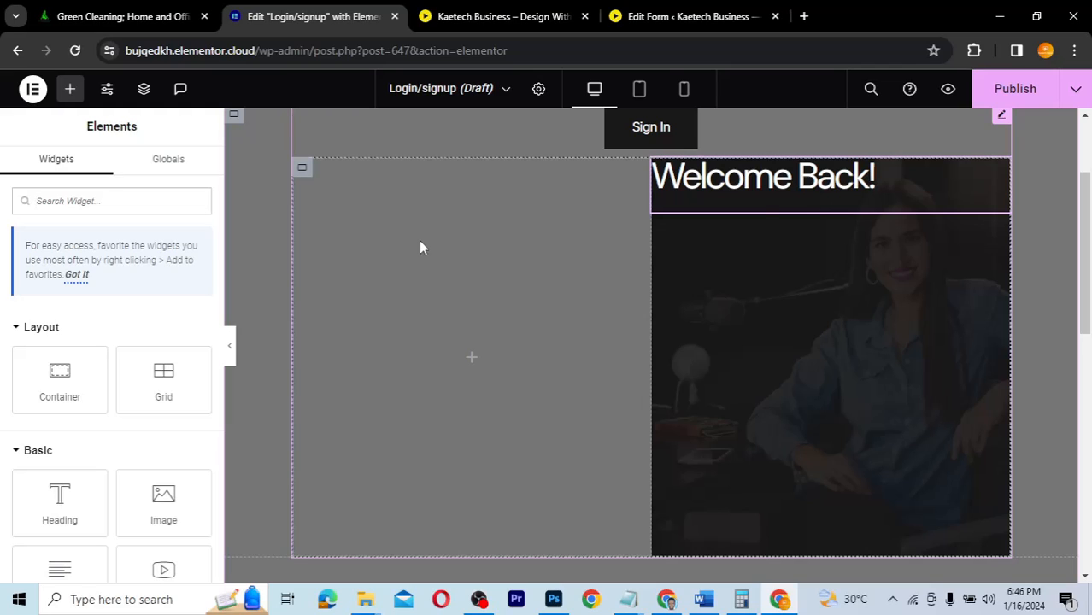
- Center the right container's content by setting both Justify Content and Align Items to Center
left_click(660, 171)
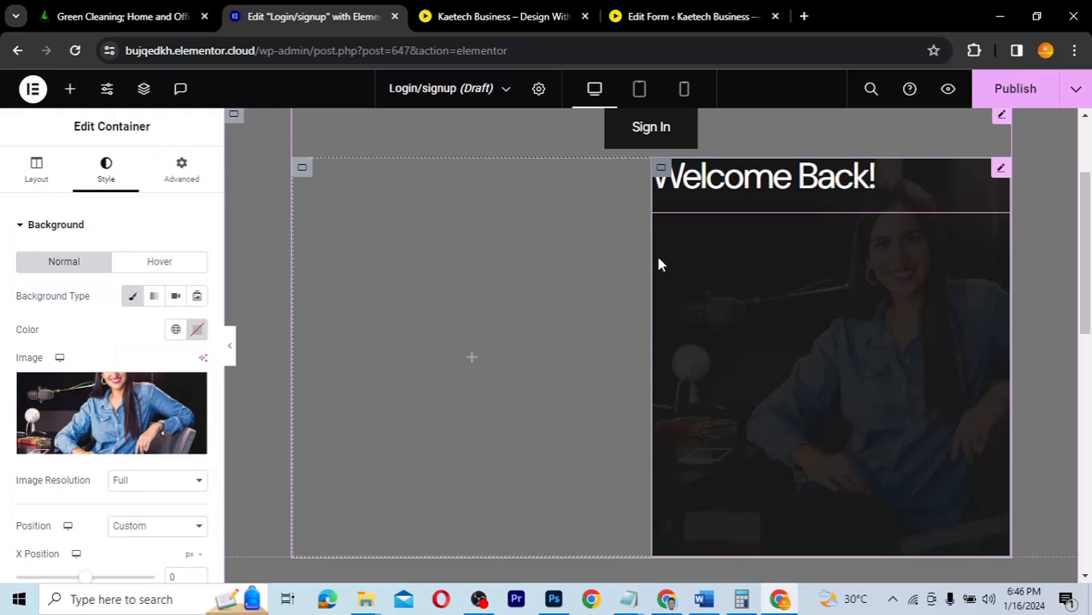
left_click(34, 171)
scroll(114, 406, "down", 2)
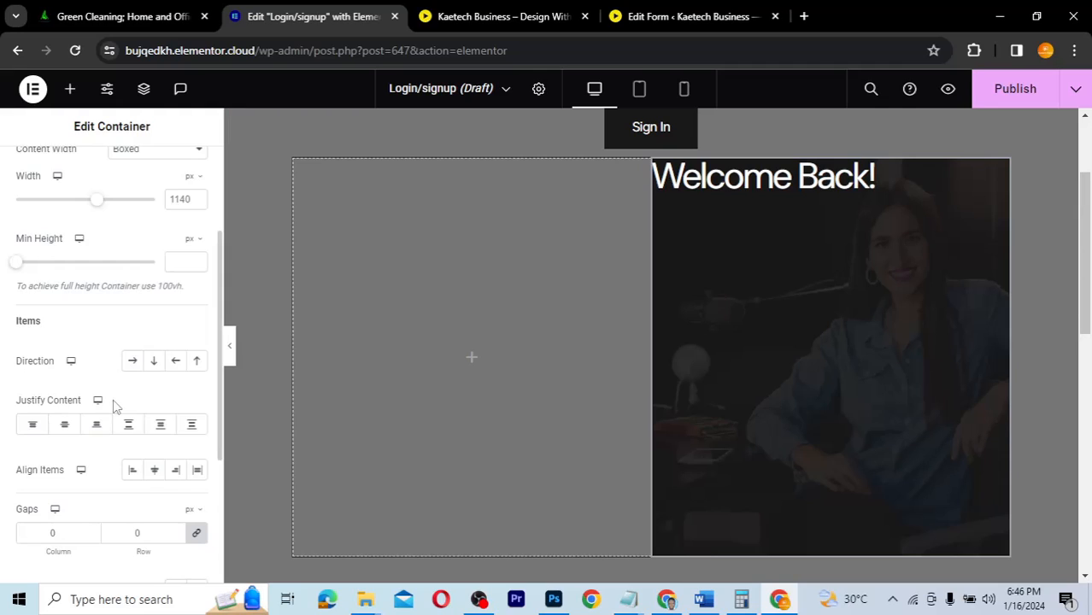
left_click(65, 432)
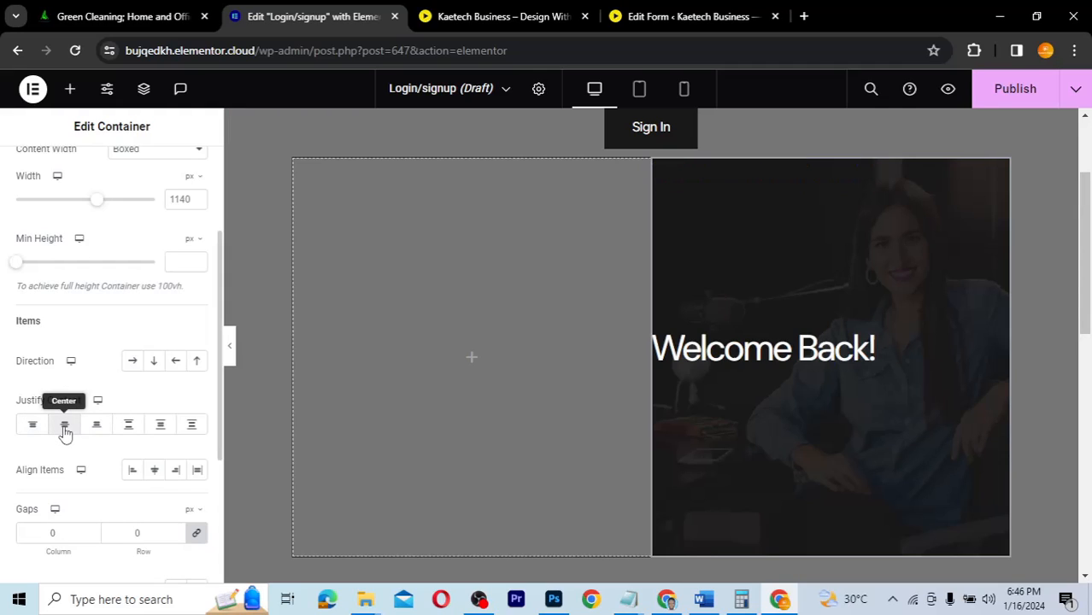
left_click(159, 475)
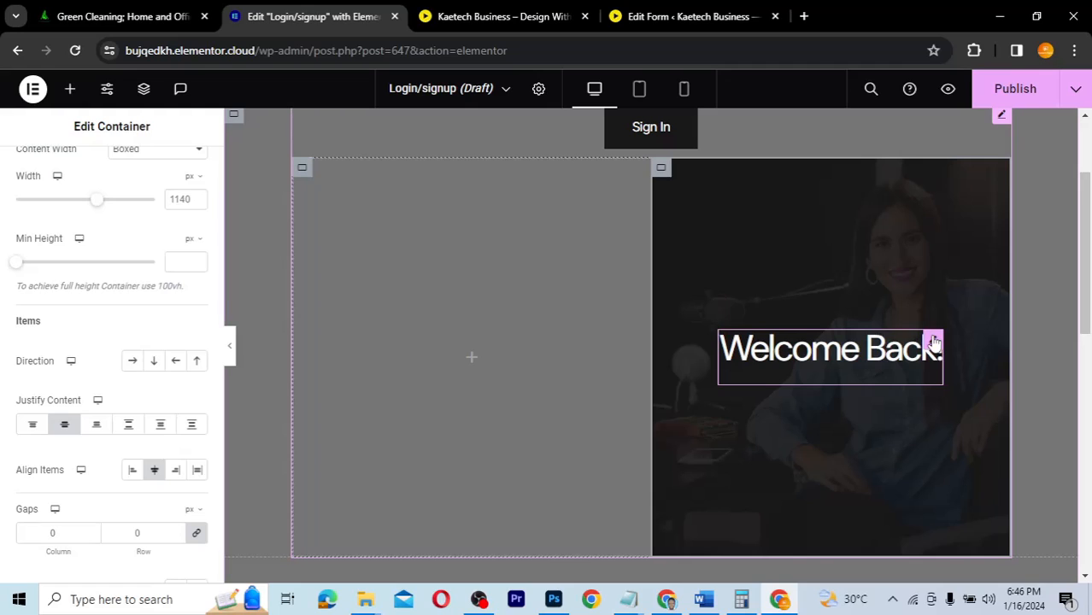
- Add a Text Editor widget to the right container alongside the "Welcome Back!" heading
left_click(934, 342)
left_click(71, 92)
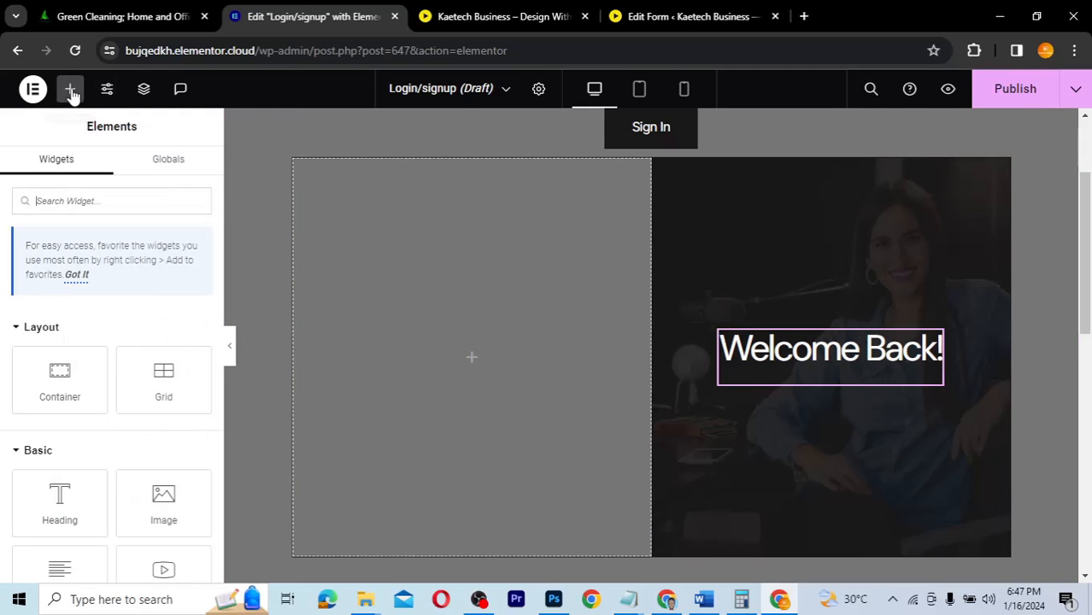
scroll(60, 560, "down", 1)
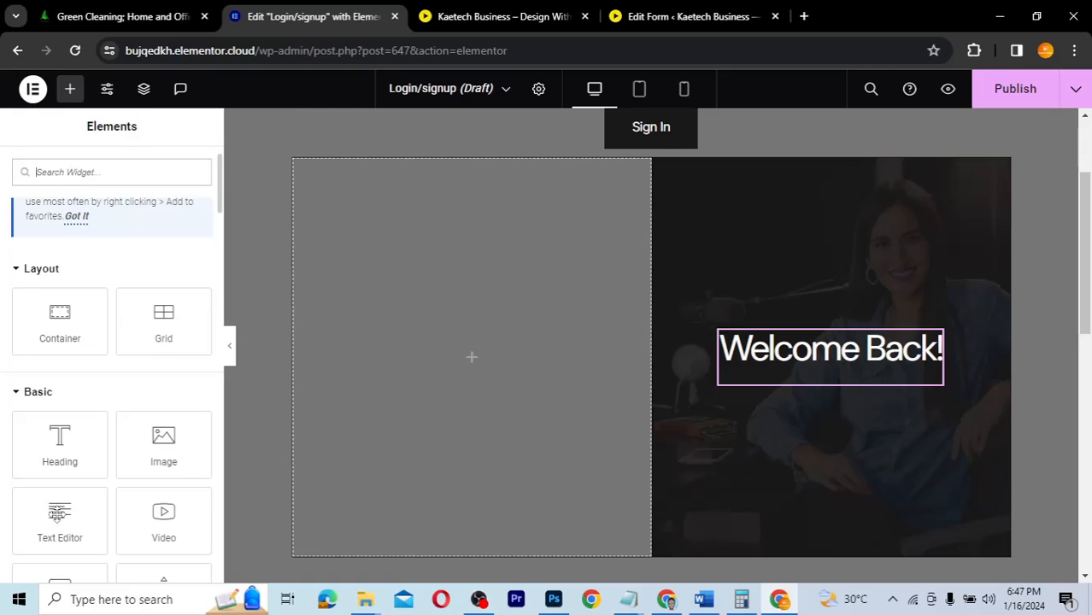
left_click_drag(59, 513, 895, 361)
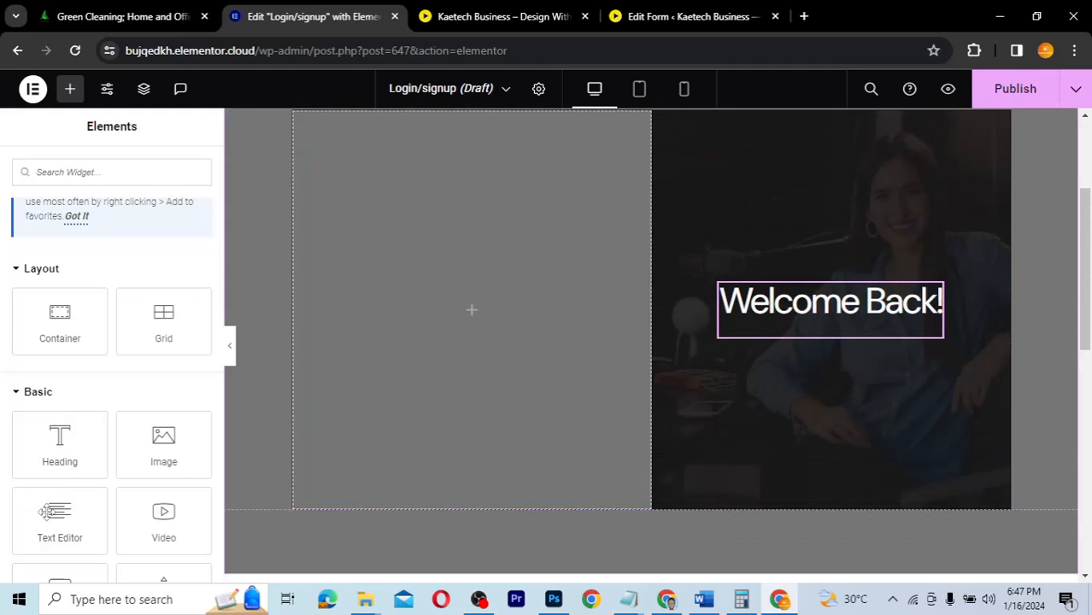
left_click_drag(51, 513, 760, 291)
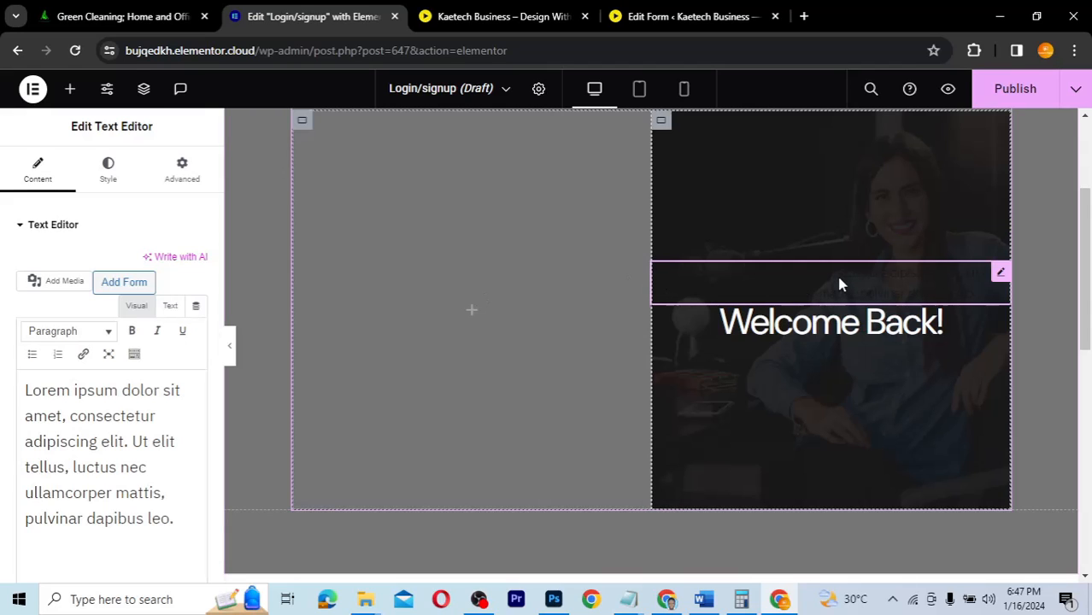
- Move the Heading above the Text Editor in the right container's structure and close the Structure navigator
left_click(143, 90)
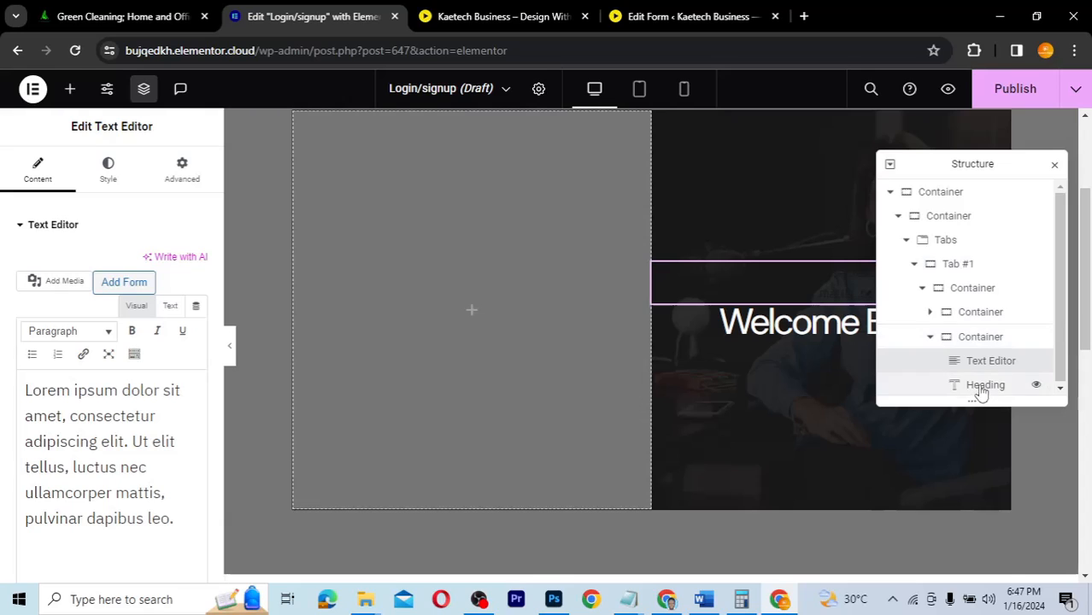
left_click_drag(980, 388, 994, 348)
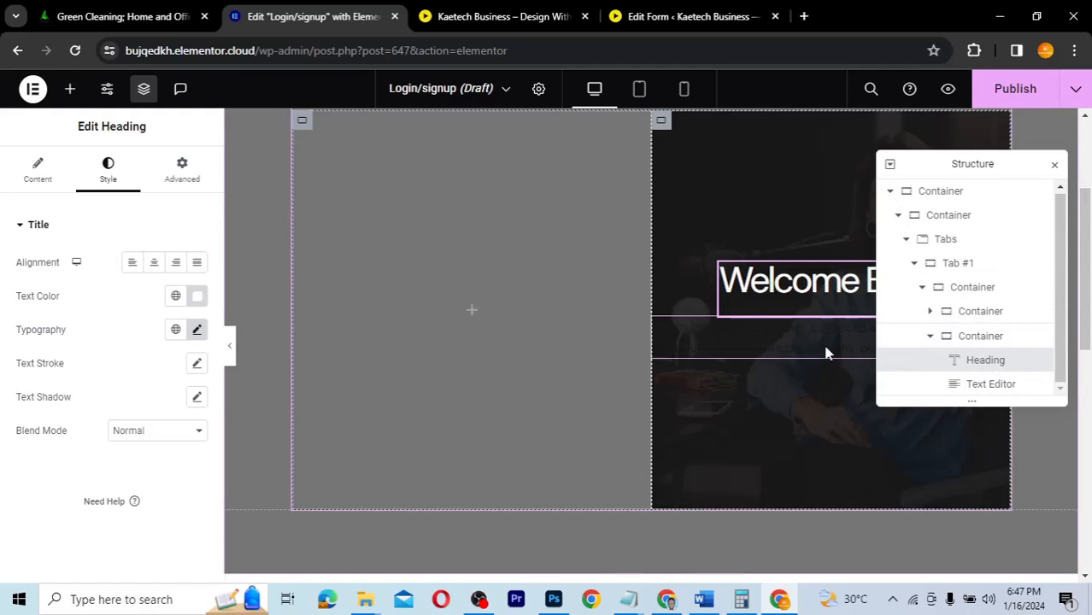
left_click(1055, 166)
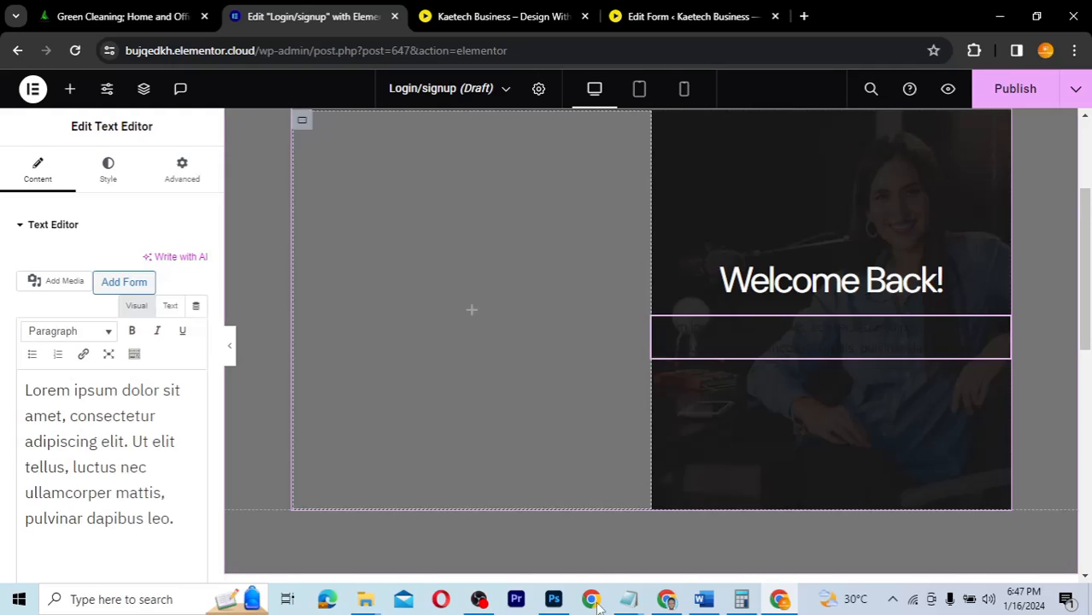
- Replace the Text Editor's placeholder with "Please enter your login details and login to your account." copied from the finished register/login page in the other browser window
left_click(667, 601)
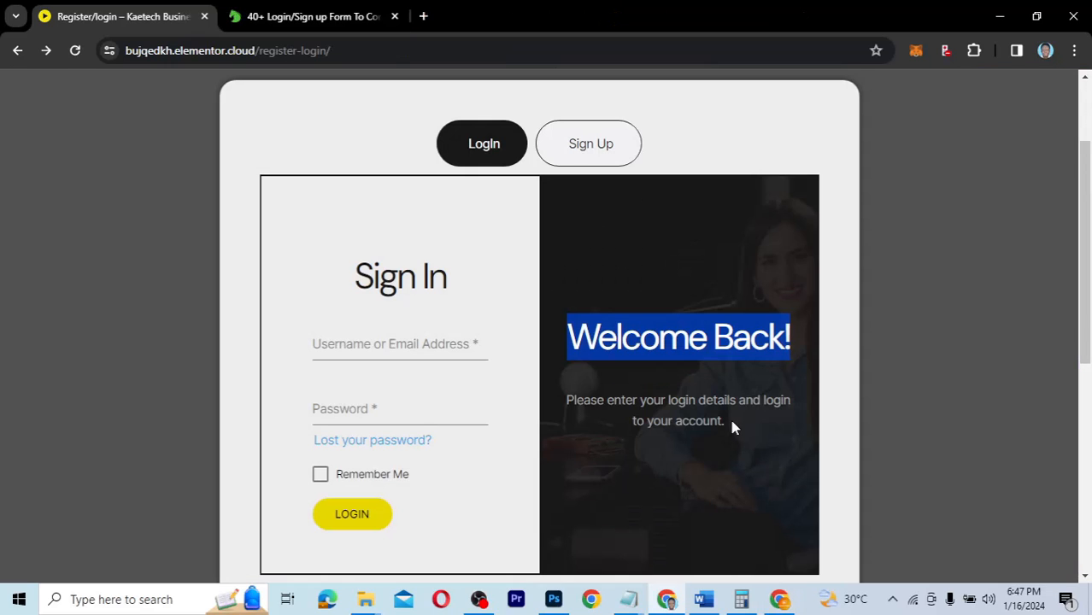
left_click_drag(727, 422, 567, 402)
key("ctrl+c")
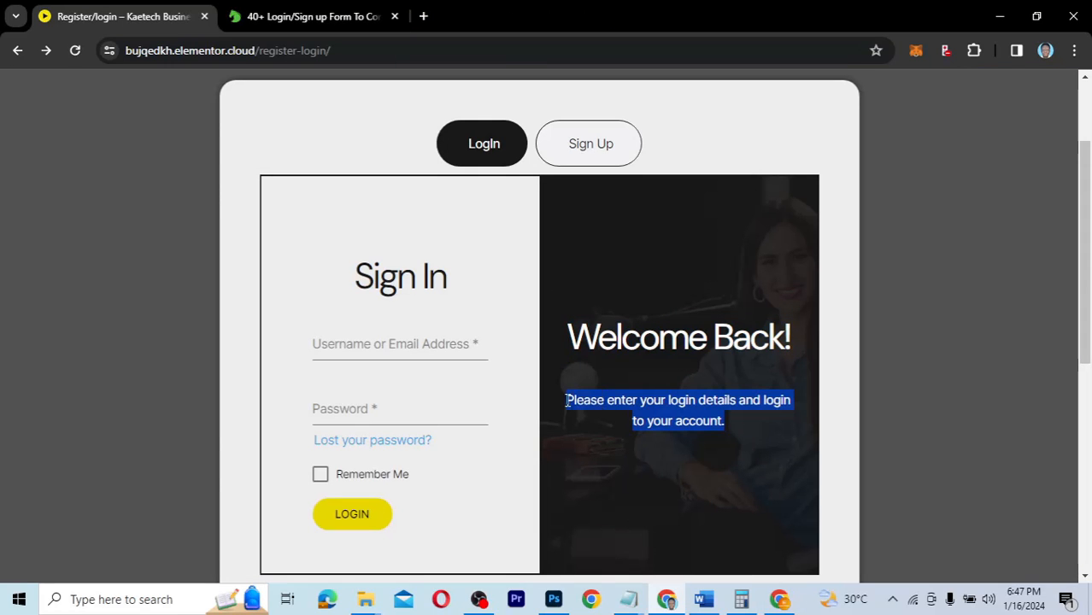
left_click(778, 602)
triple_click(74, 442)
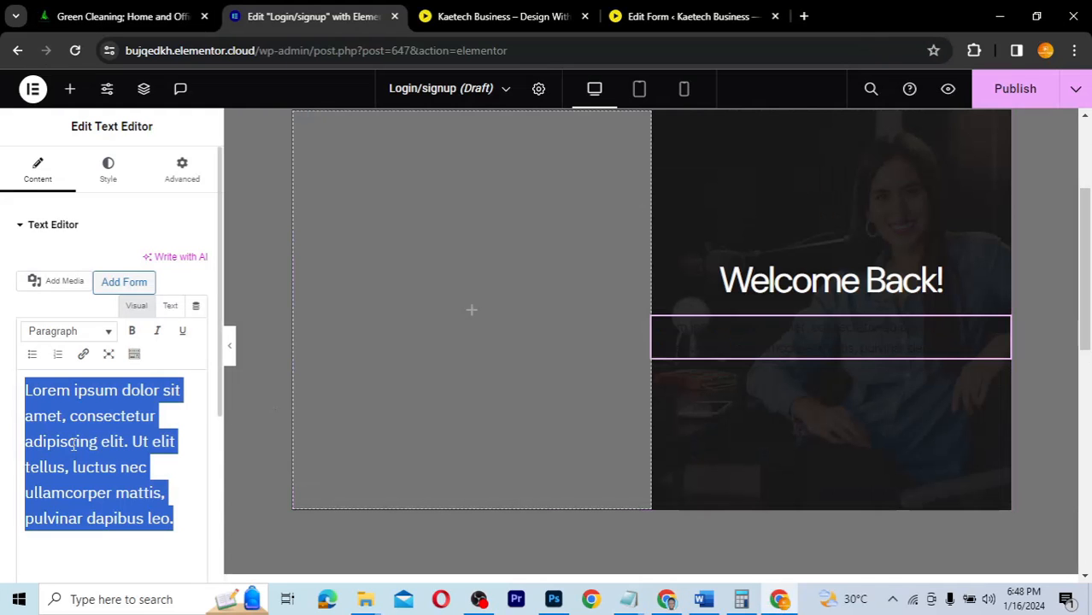
key("ctrl+v")
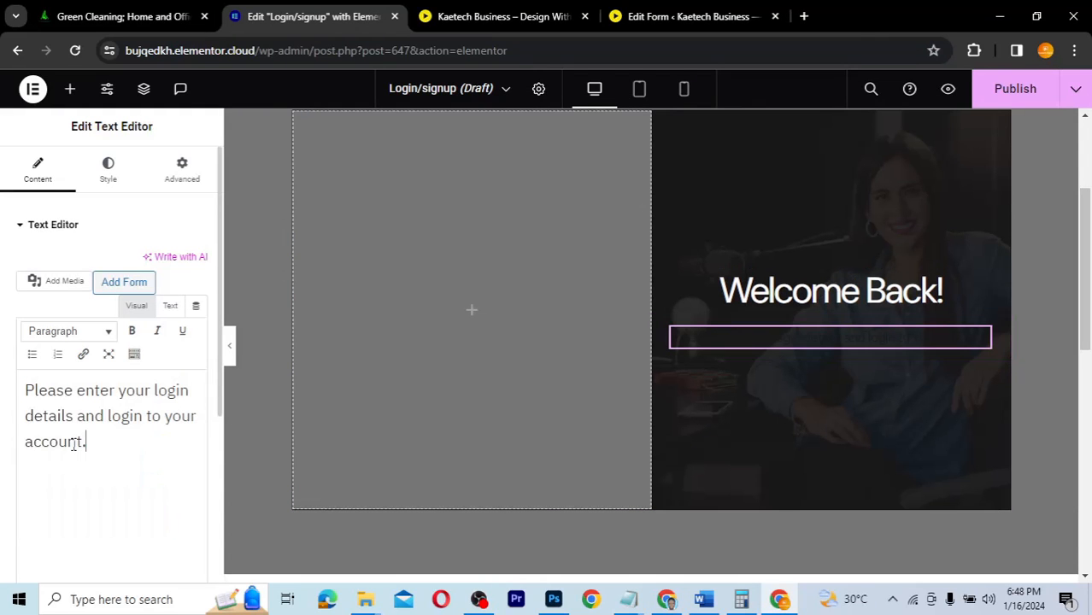
- Set the Text Editor's text color to light gray #D5D5D5
left_click(109, 174)
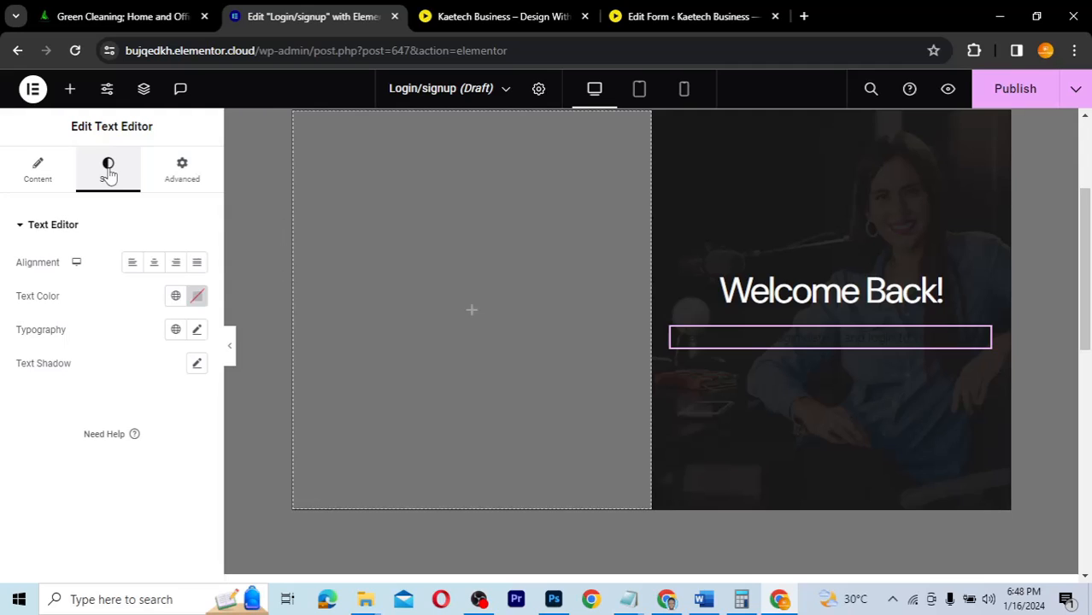
left_click(197, 295)
left_click(114, 390)
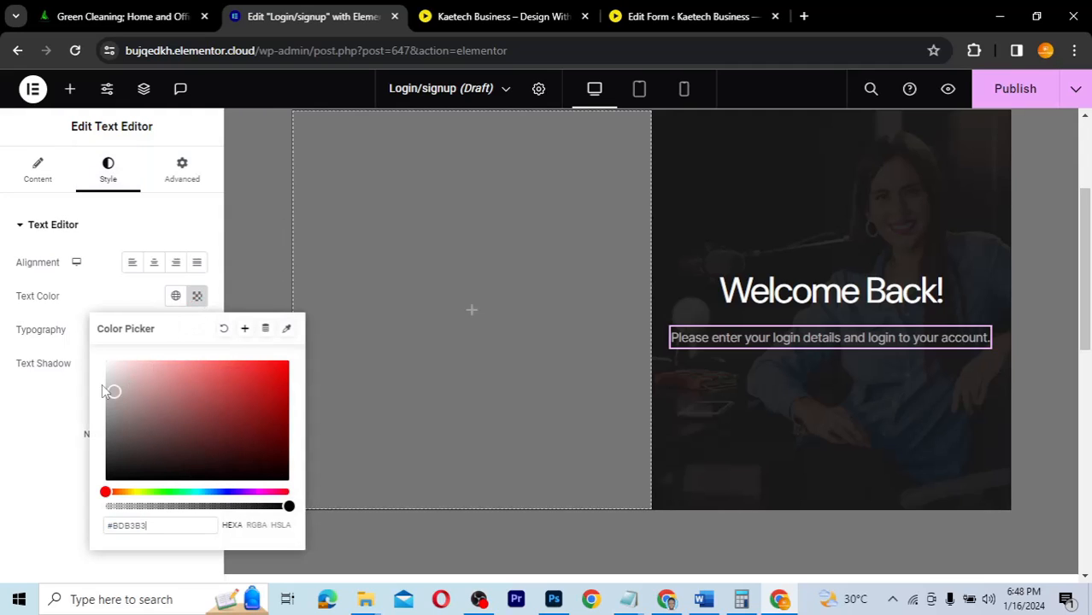
left_click_drag(114, 391, 102, 381)
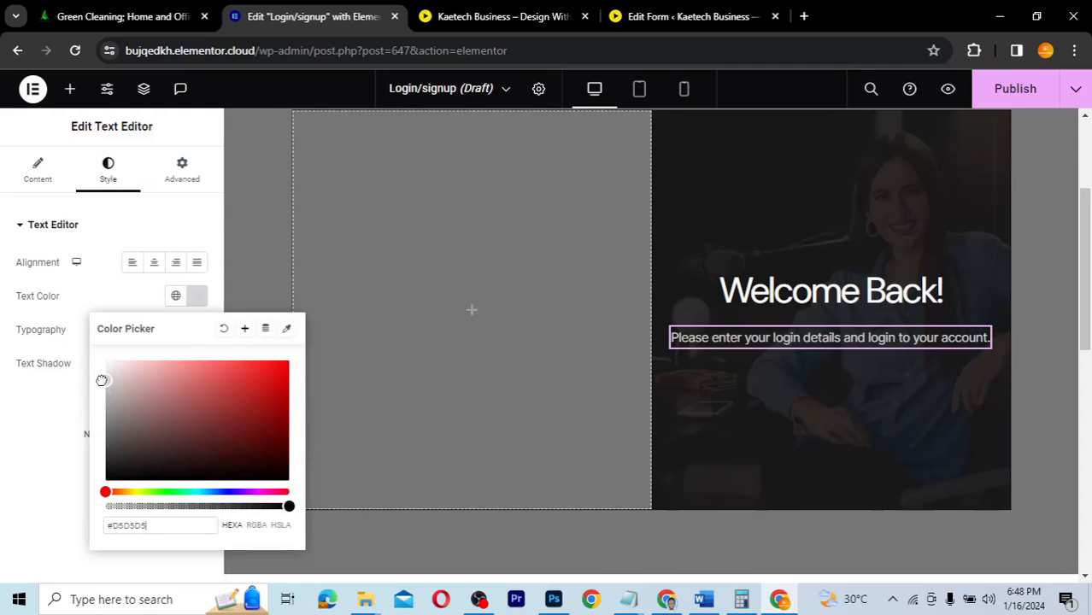
left_click(29, 439)
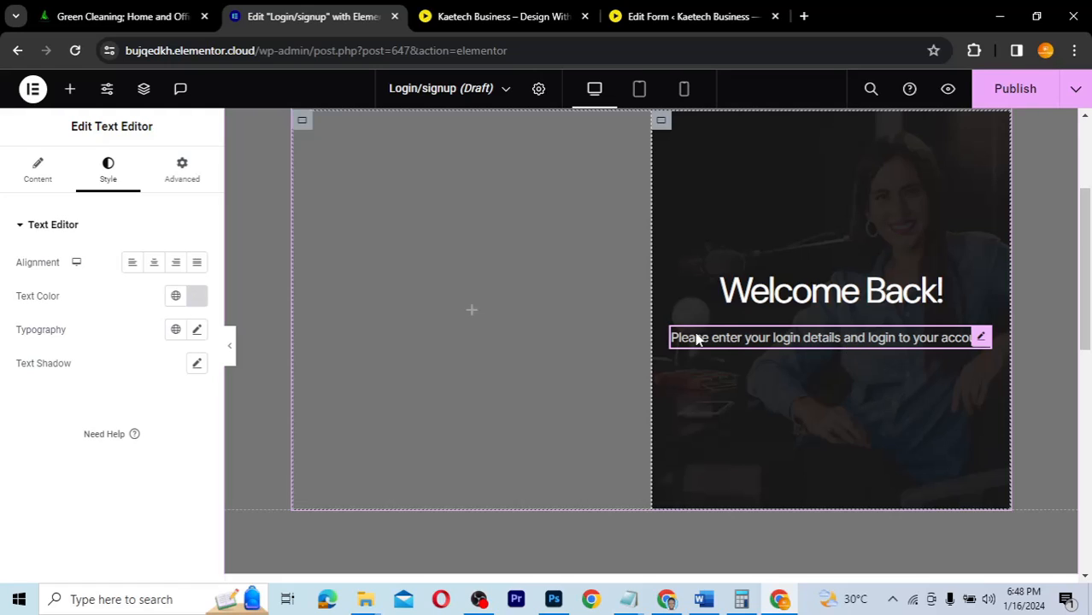
- Set the right container's linked column and row gaps to 20 px
left_click(663, 122)
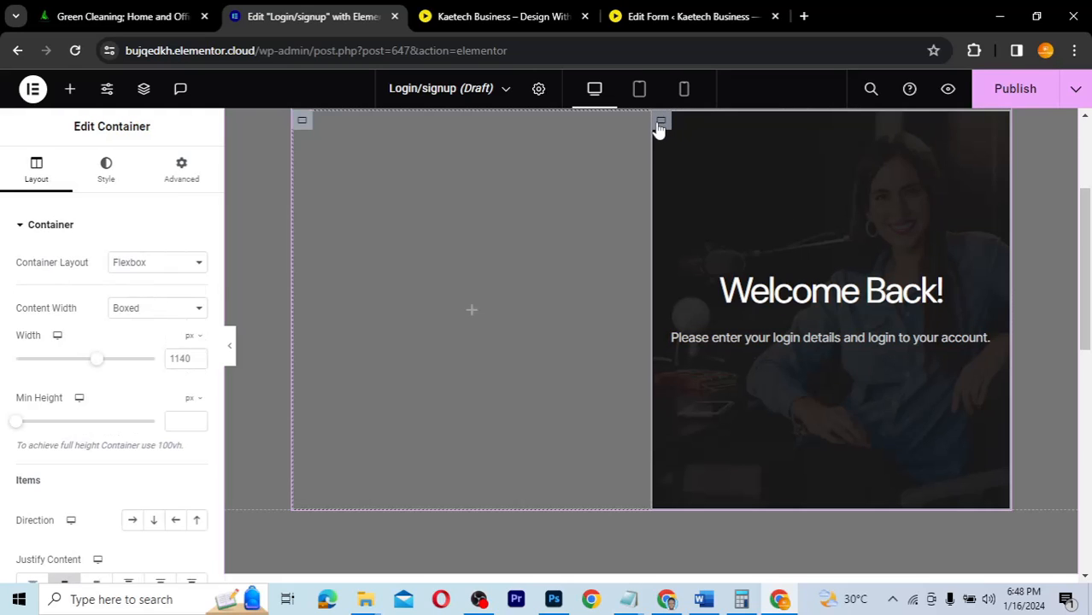
scroll(94, 476, "down", 3)
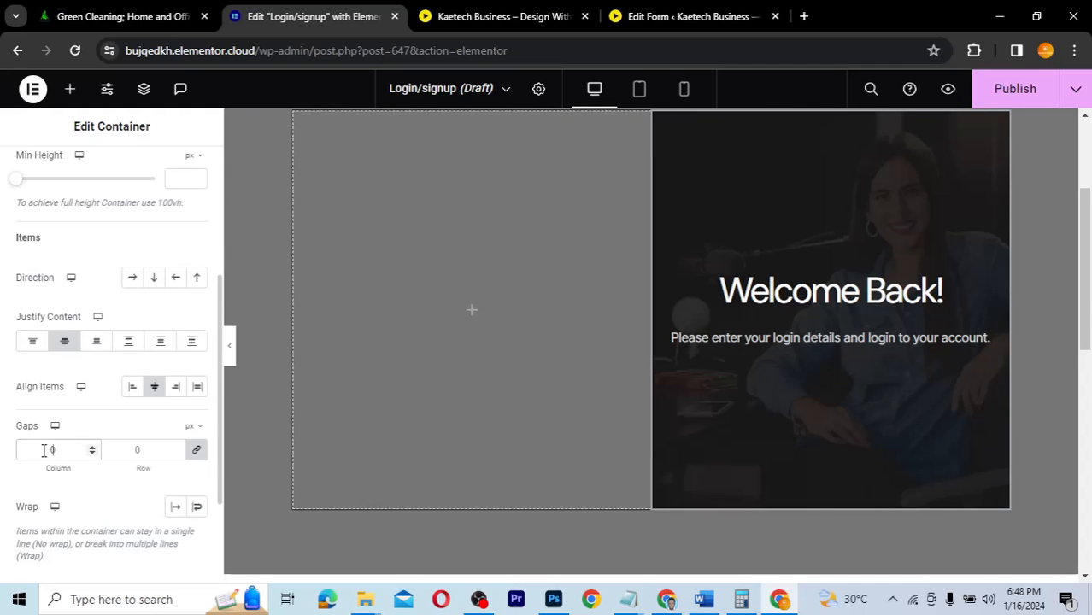
type("20")
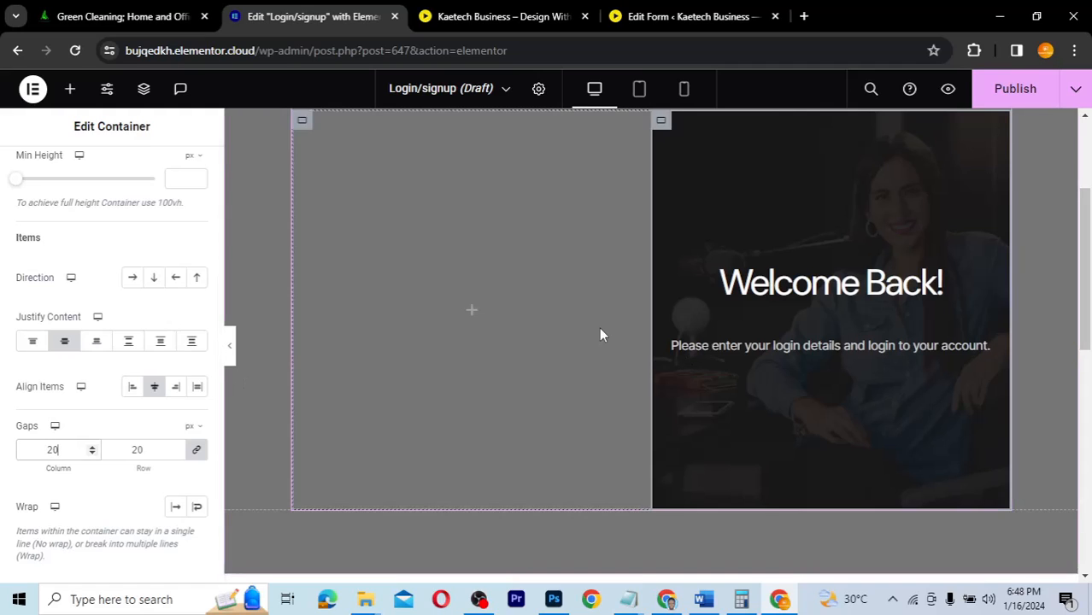
- Set the right container's linked padding to 20 px on all sides, trying 50 px in between
scroll(182, 186, "up", 3)
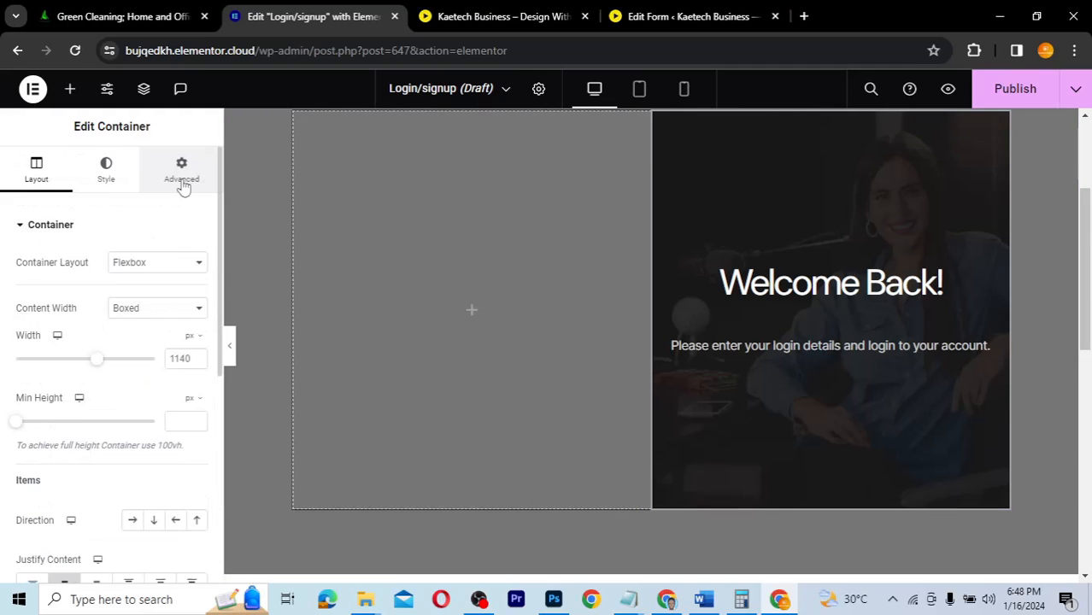
left_click(182, 187)
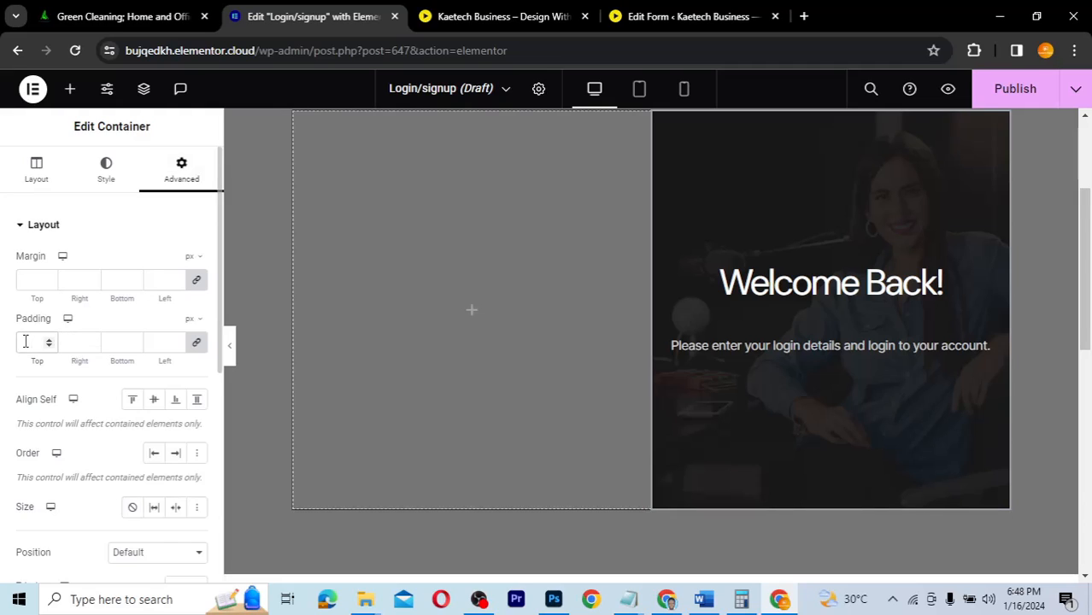
left_click(26, 342)
type("20")
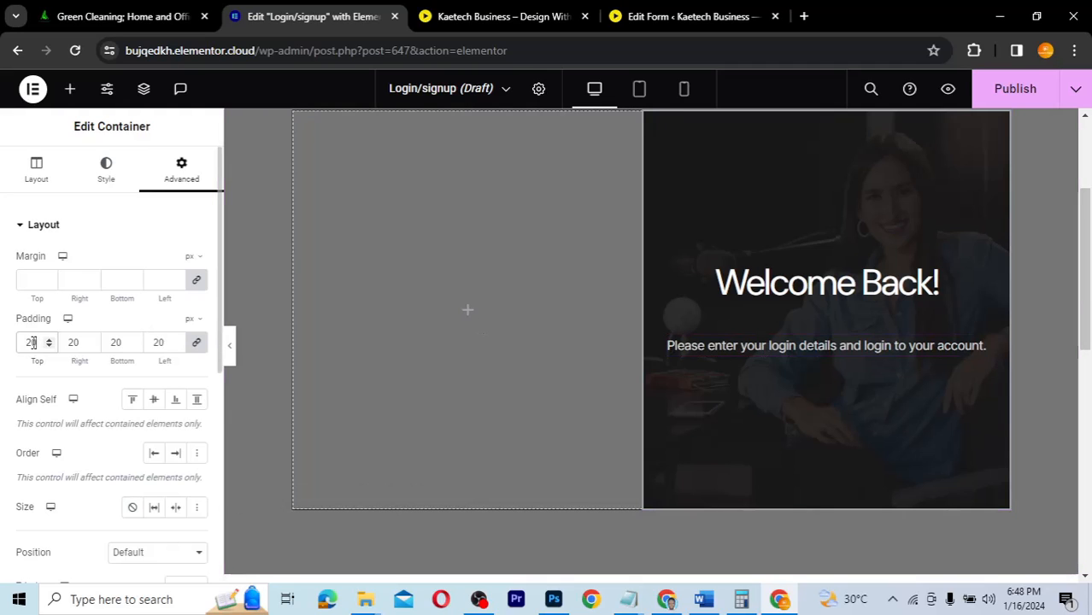
type("50")
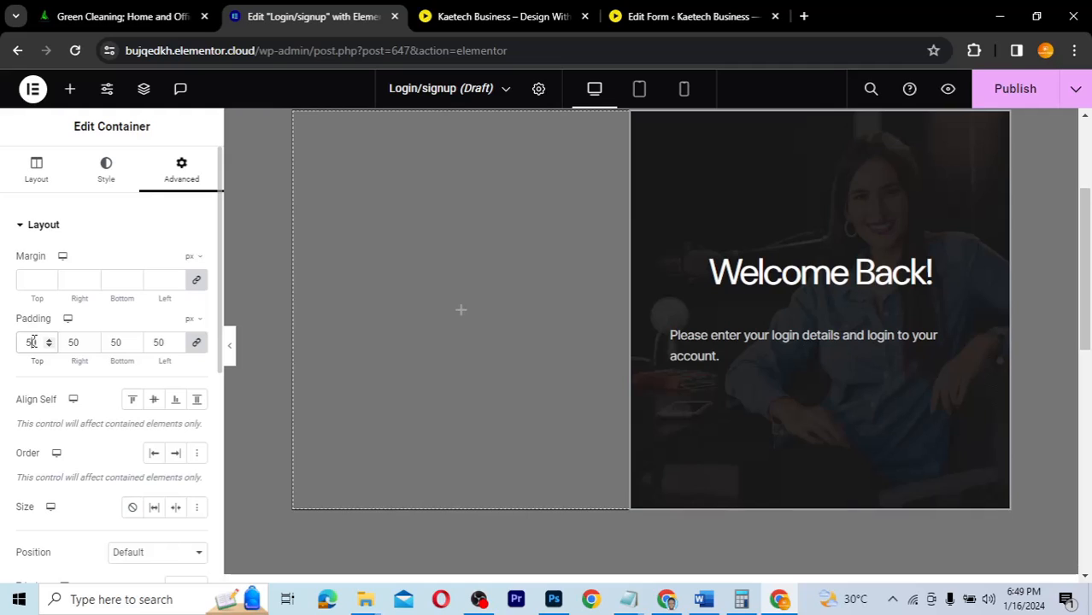
left_click_drag(35, 342, 8, 344)
type("20")
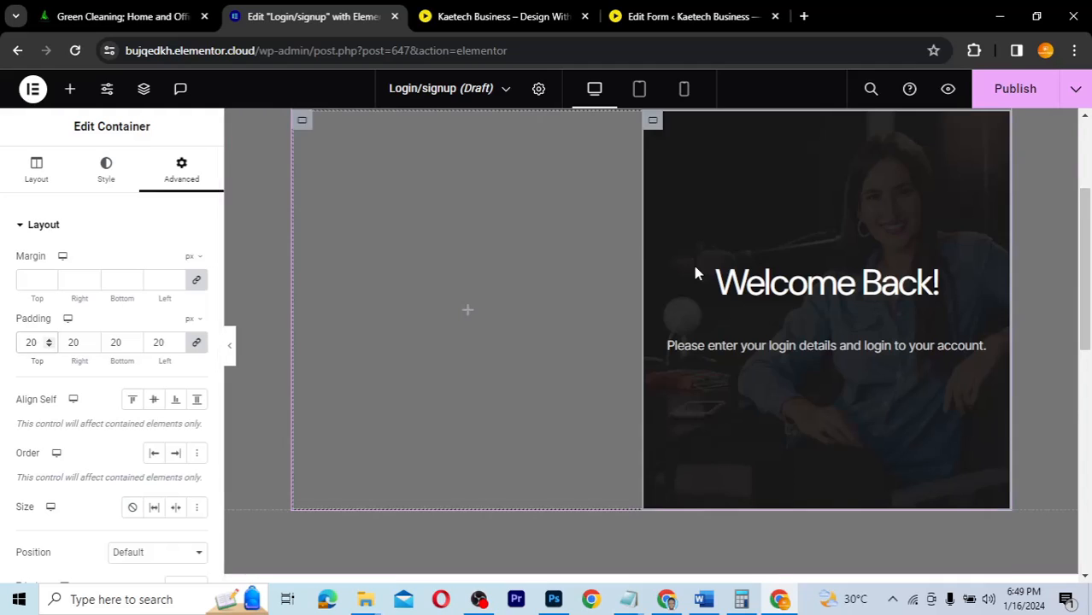
scroll(696, 269, "up", 3)
scroll(696, 269, "down", 2)
scroll(804, 384, "down", 1)
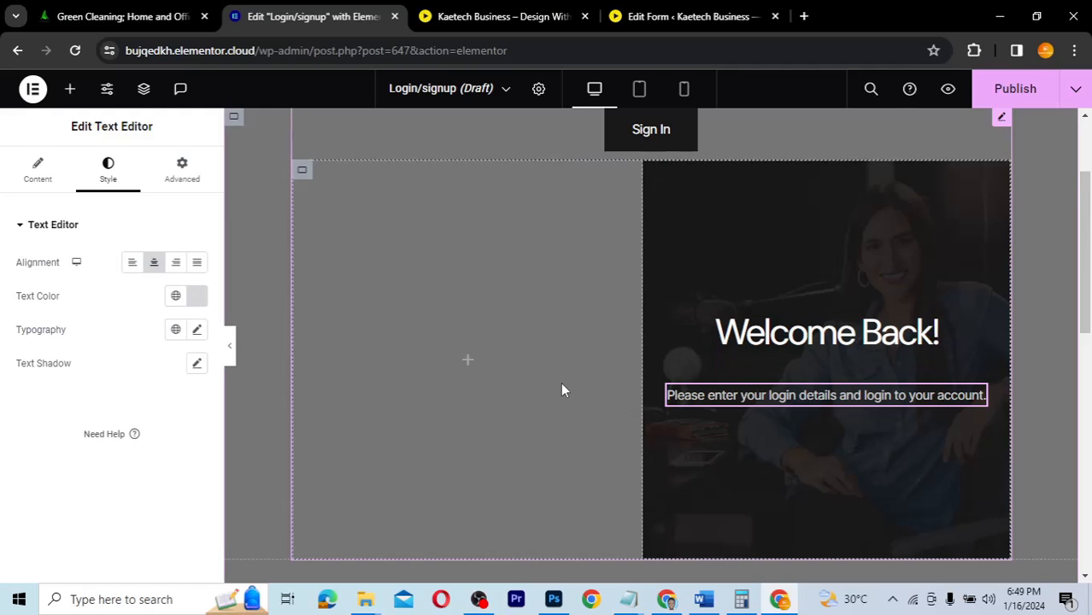
- Unlink the Text Editor's padding and set its right and left padding to 50 px, then preview the canvas without the editing panel
left_click(232, 354)
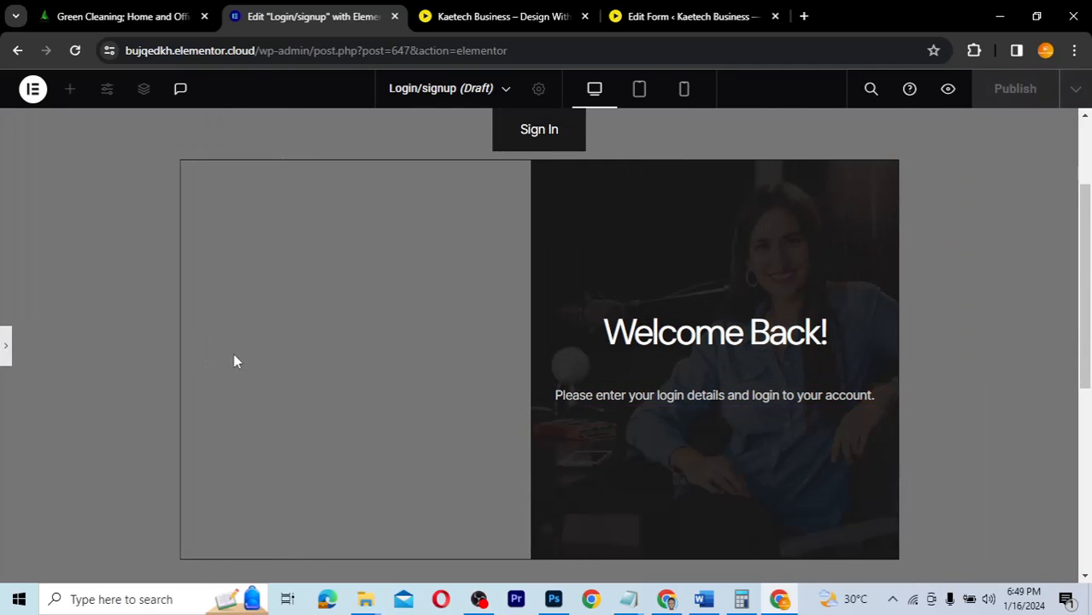
left_click(8, 348)
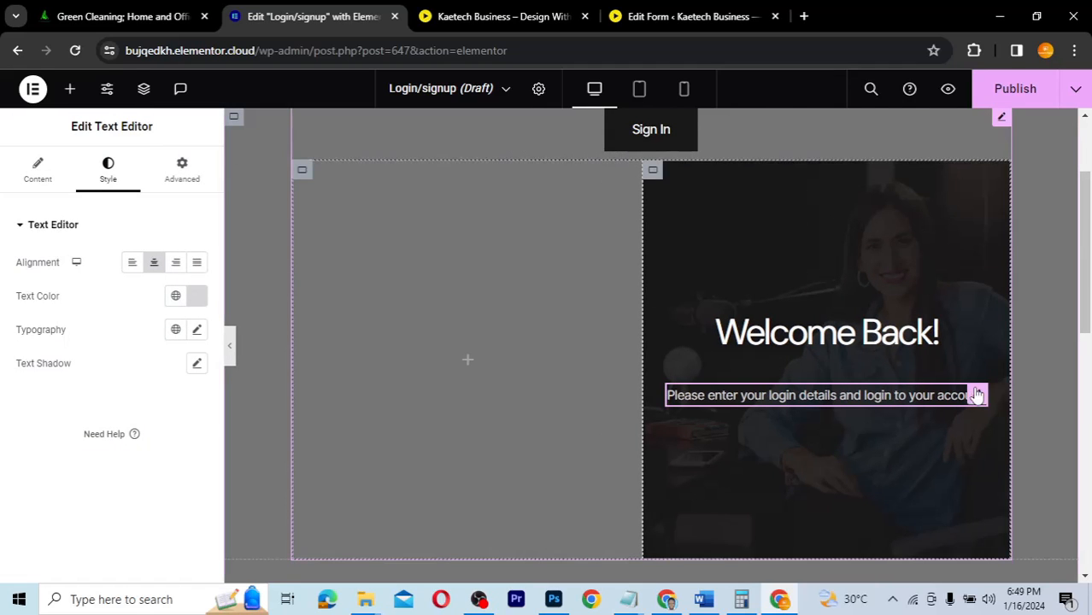
left_click(185, 178)
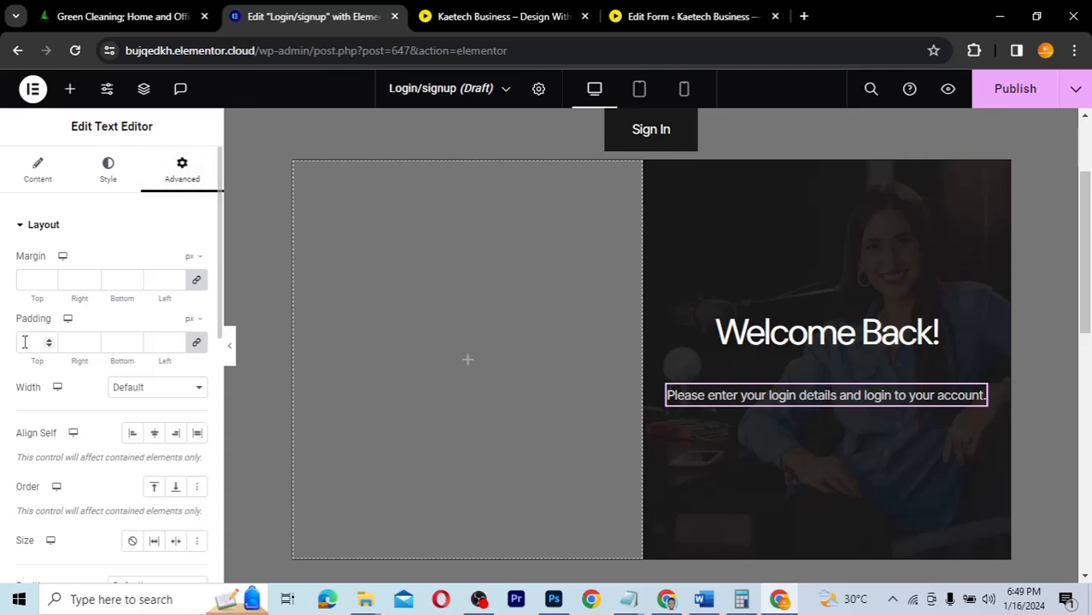
left_click(197, 342)
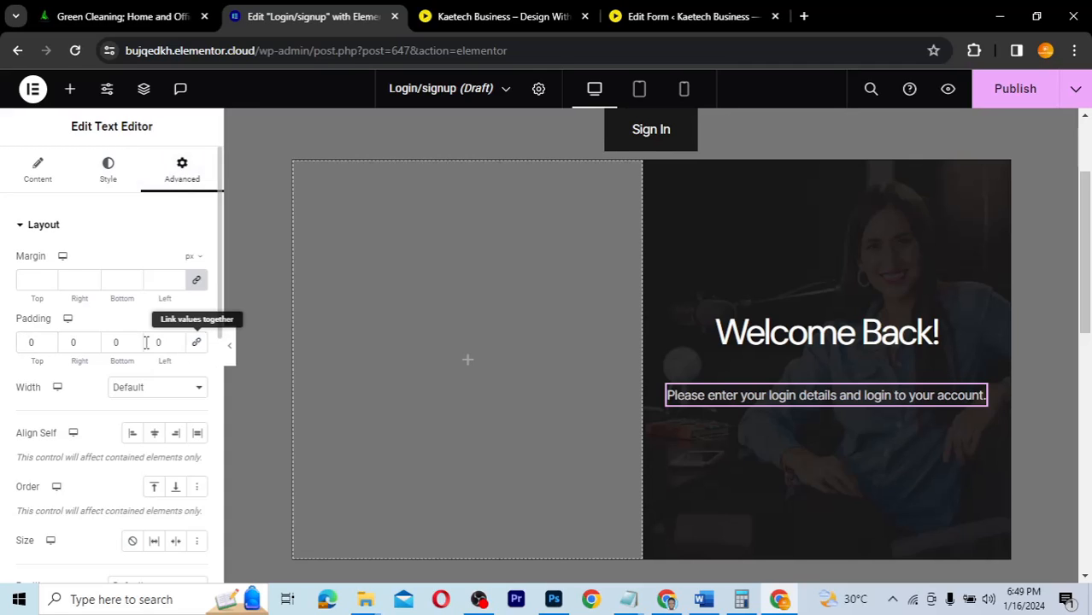
type("5")
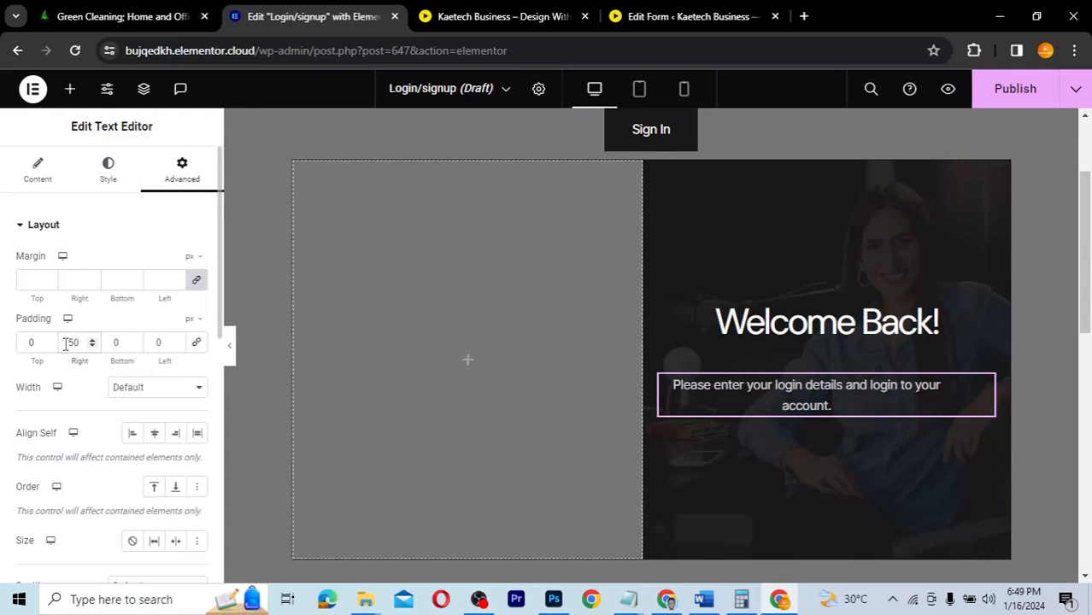
left_click(154, 342)
type("5")
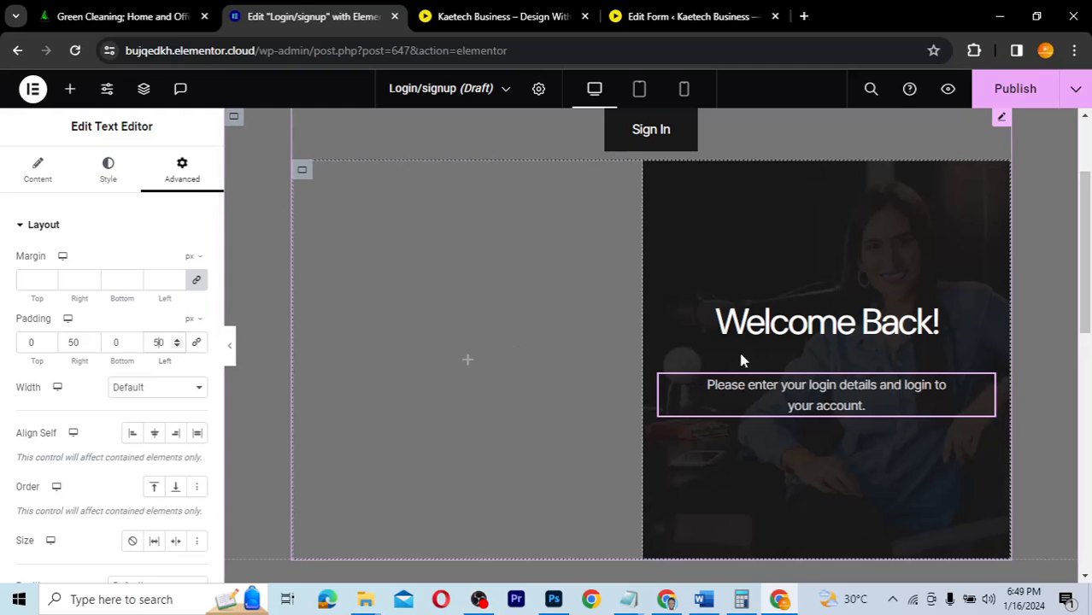
left_click(229, 347)
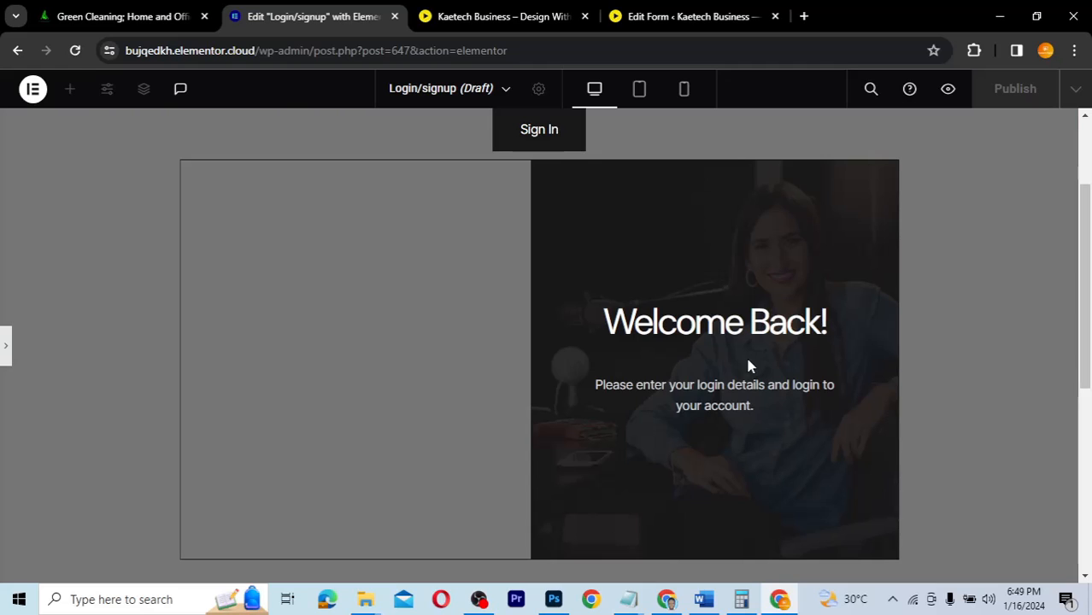
left_click(6, 346)
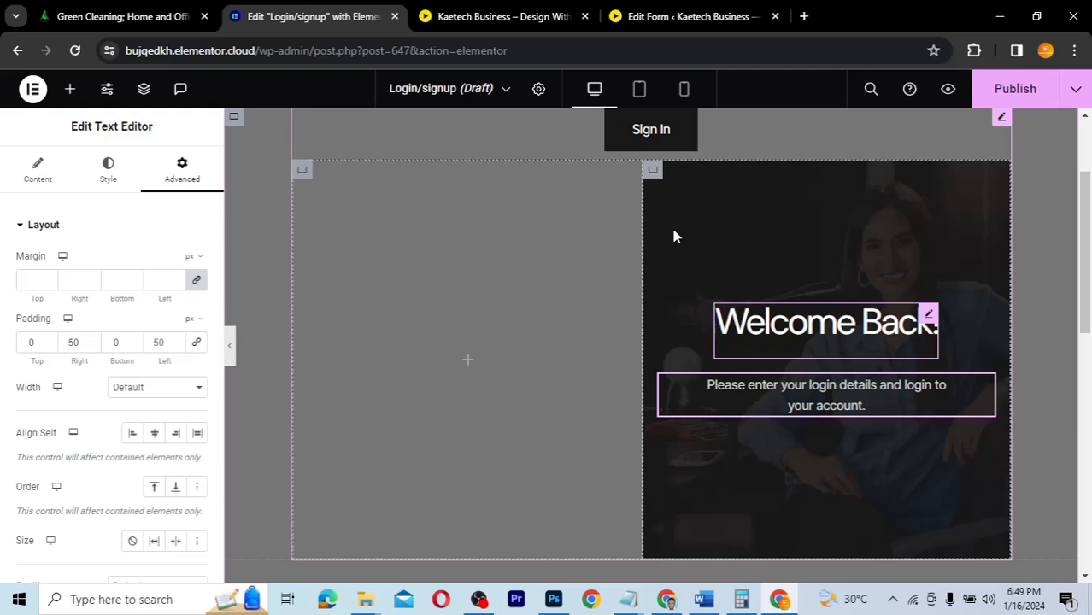
- Set the right container's linked column and row gaps to 0 px
left_click(653, 174)
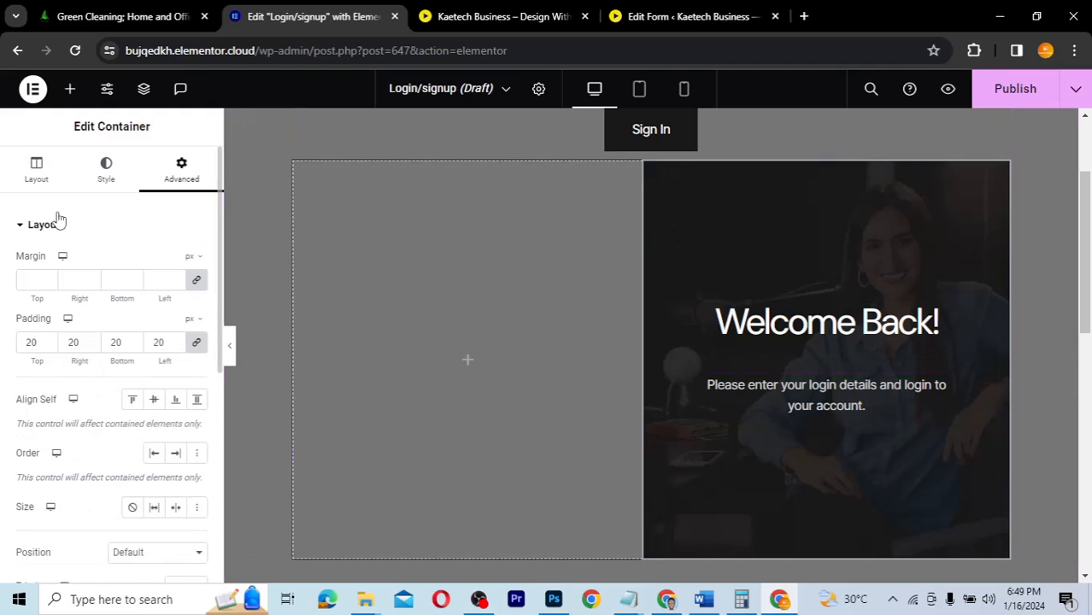
left_click(44, 183)
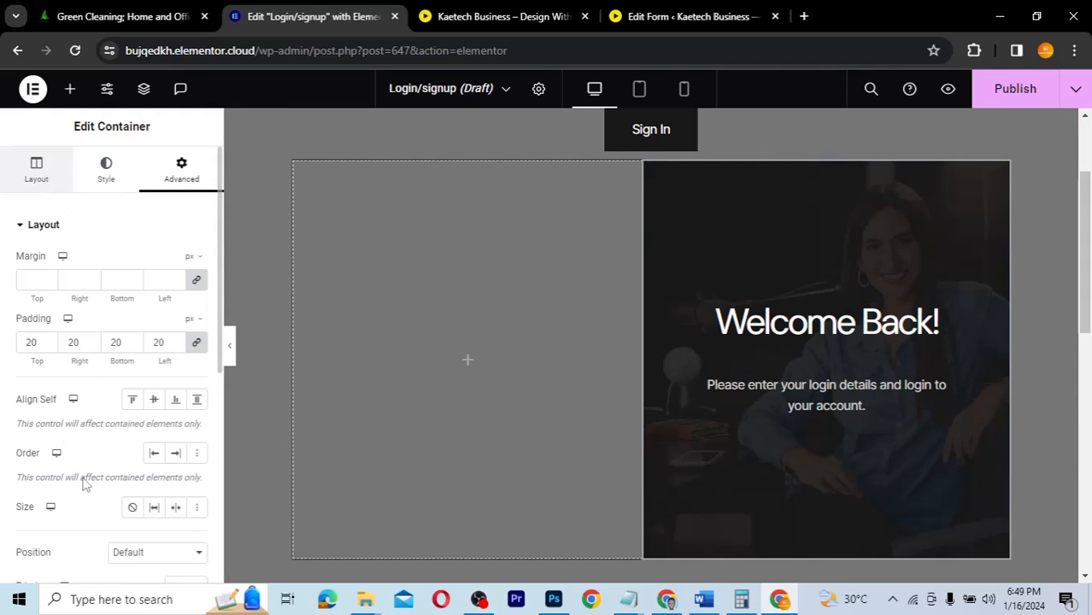
scroll(105, 493, "down", 3)
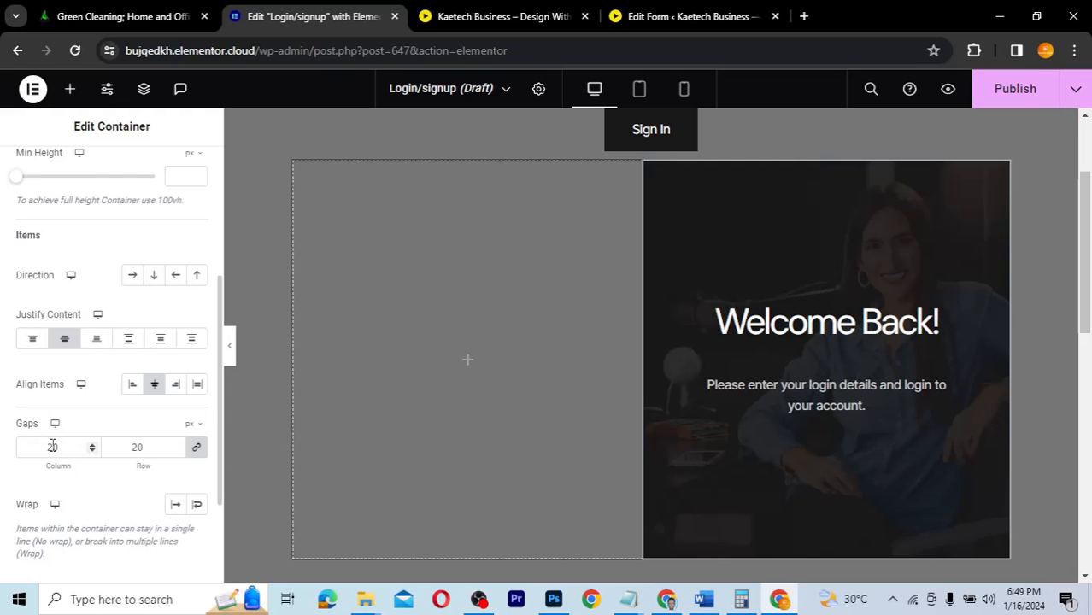
left_click_drag(55, 446, 17, 437)
type("0")
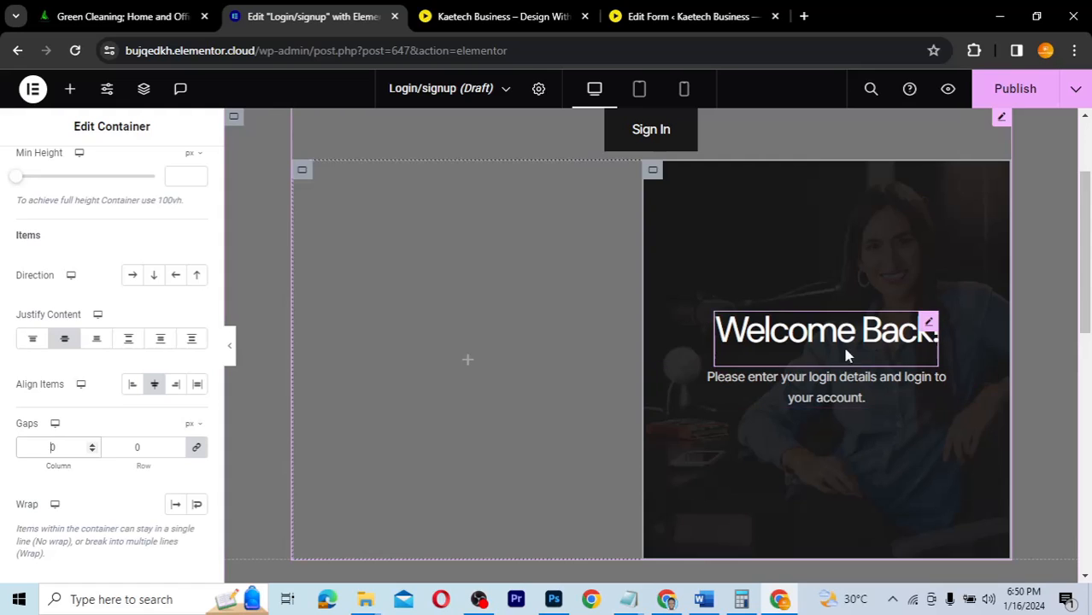
- Review the heading's layout settings and compare the sign-in section with the finished register/login page in the other browser window
left_click(929, 328)
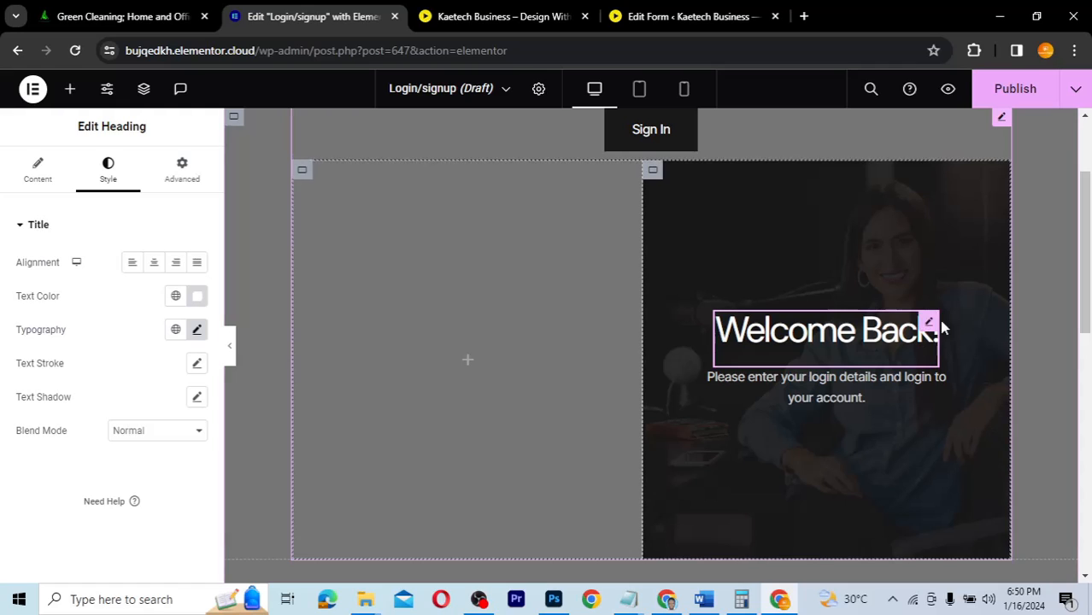
left_click(182, 175)
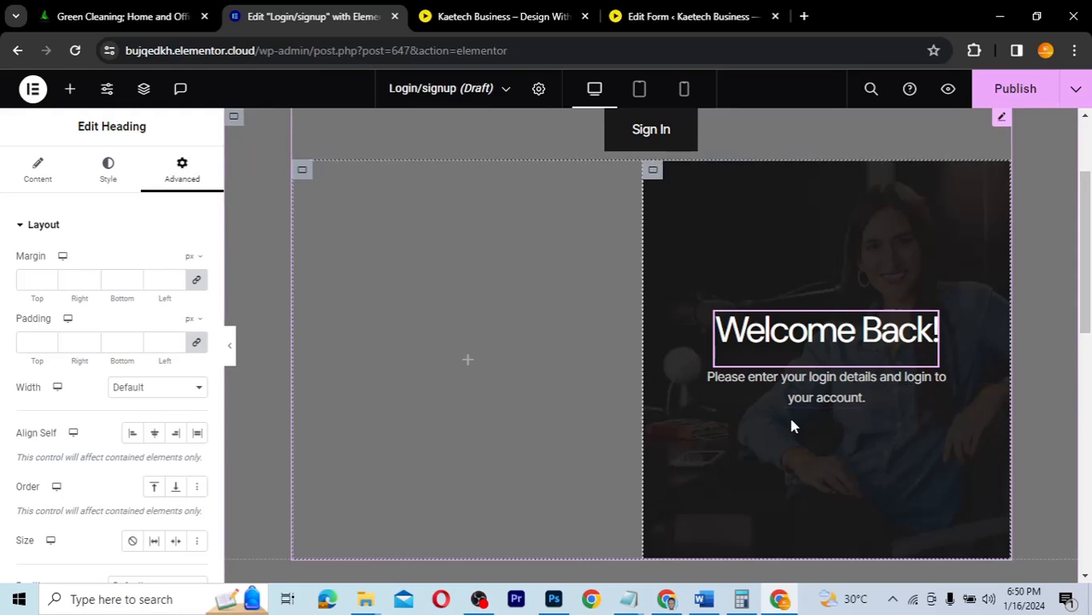
scroll(791, 421, "up", 1)
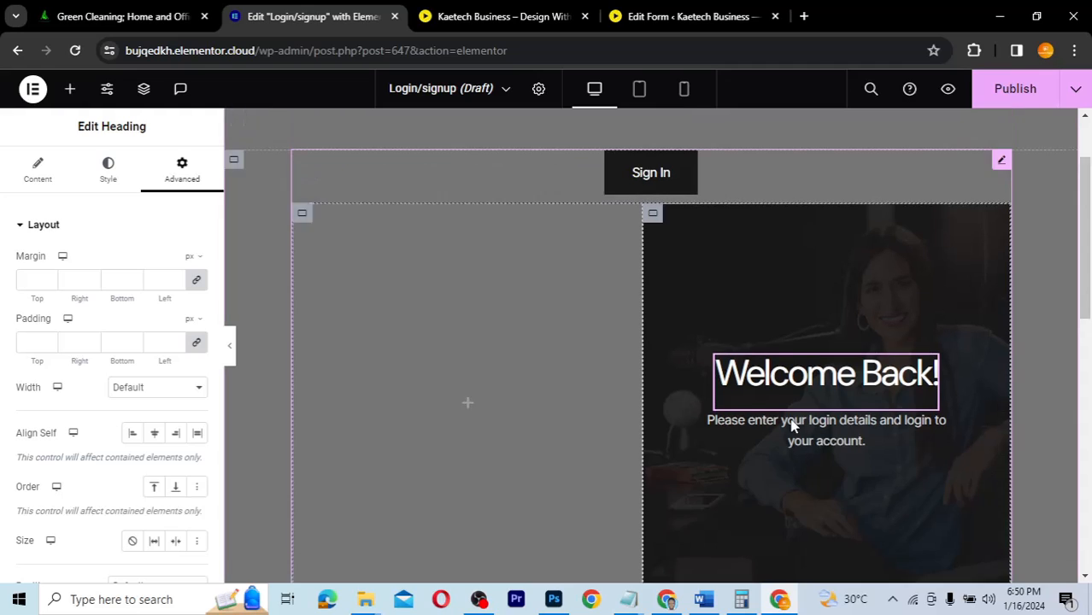
scroll(792, 420, "down", 2)
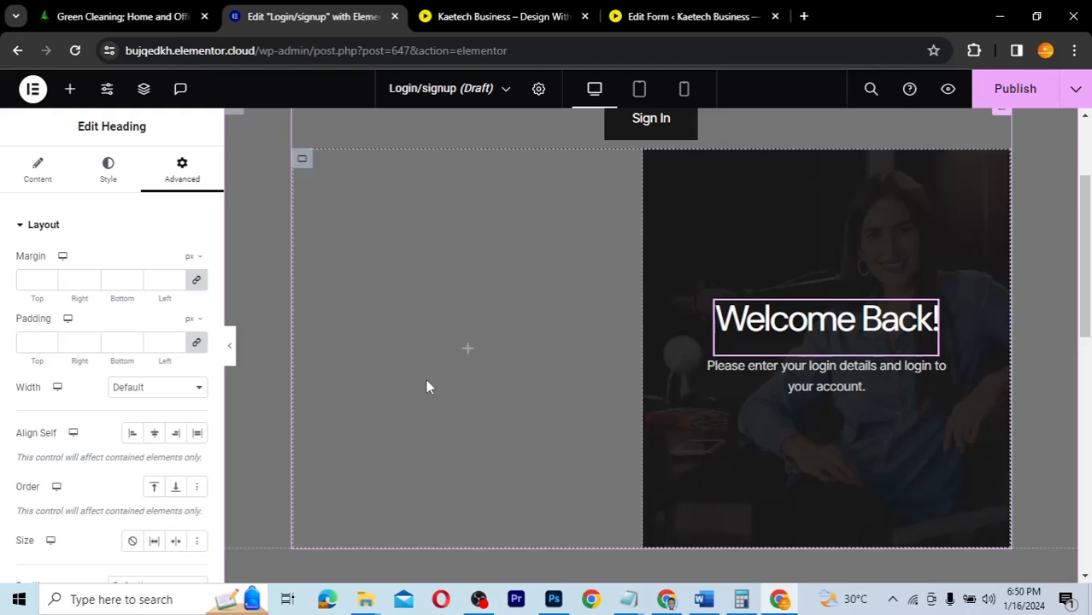
left_click(231, 353)
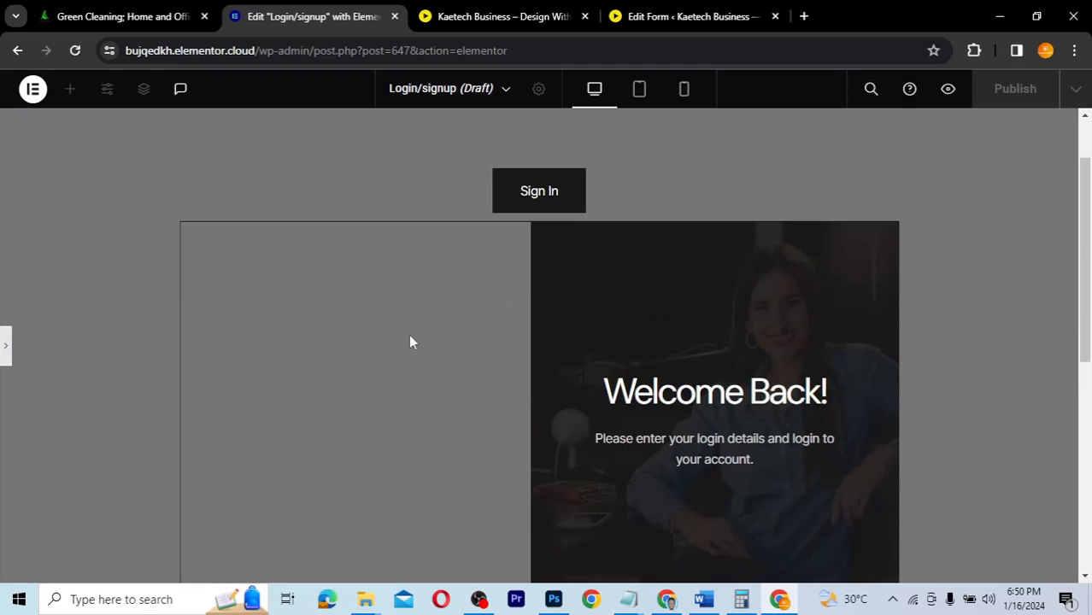
left_click(667, 599)
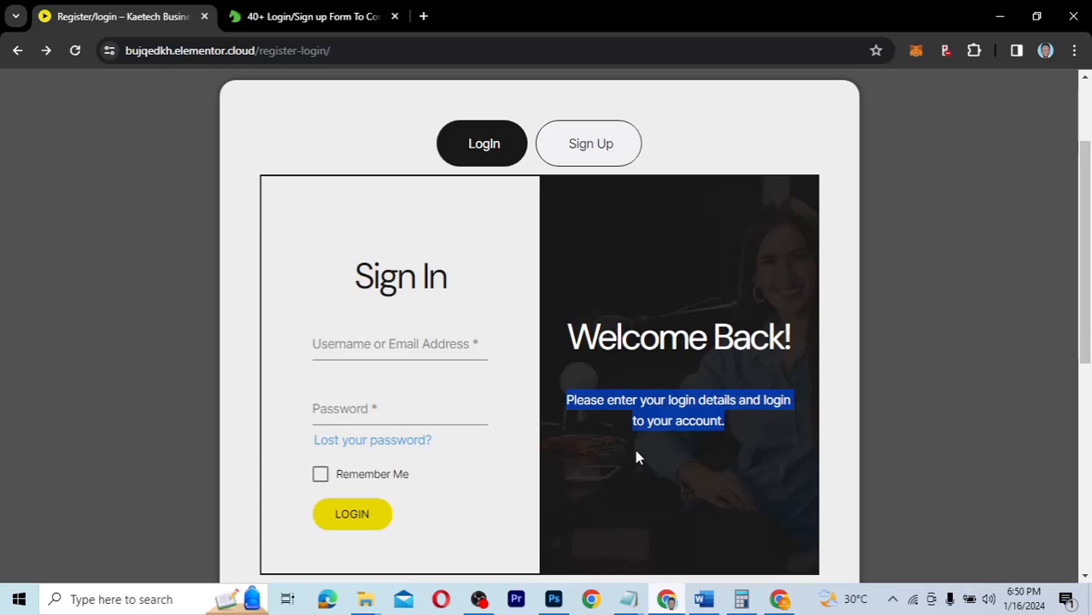
scroll(654, 373, "up", 2)
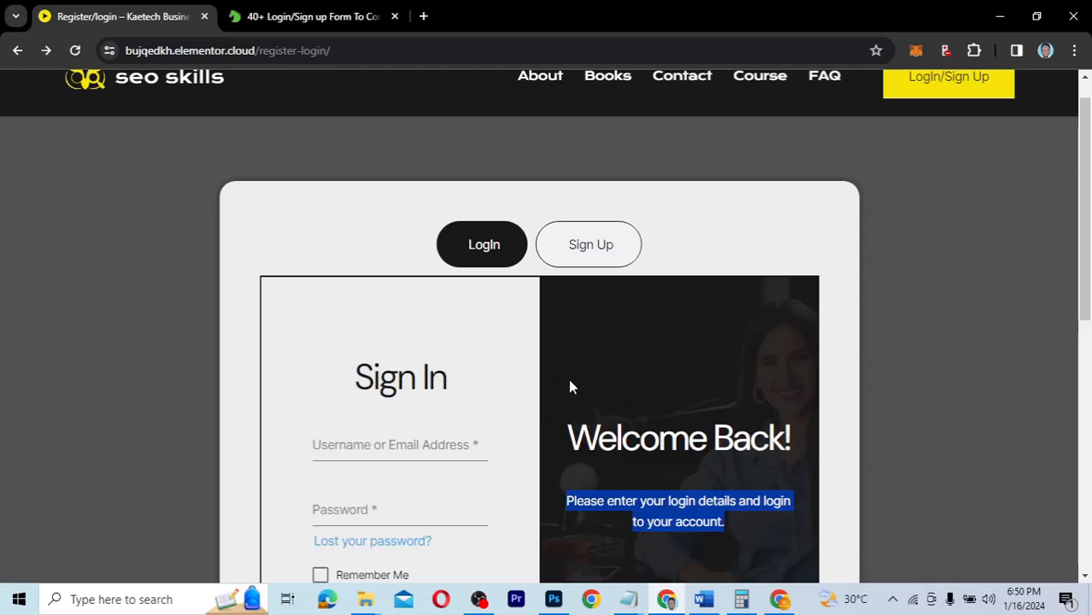
left_click(779, 601)
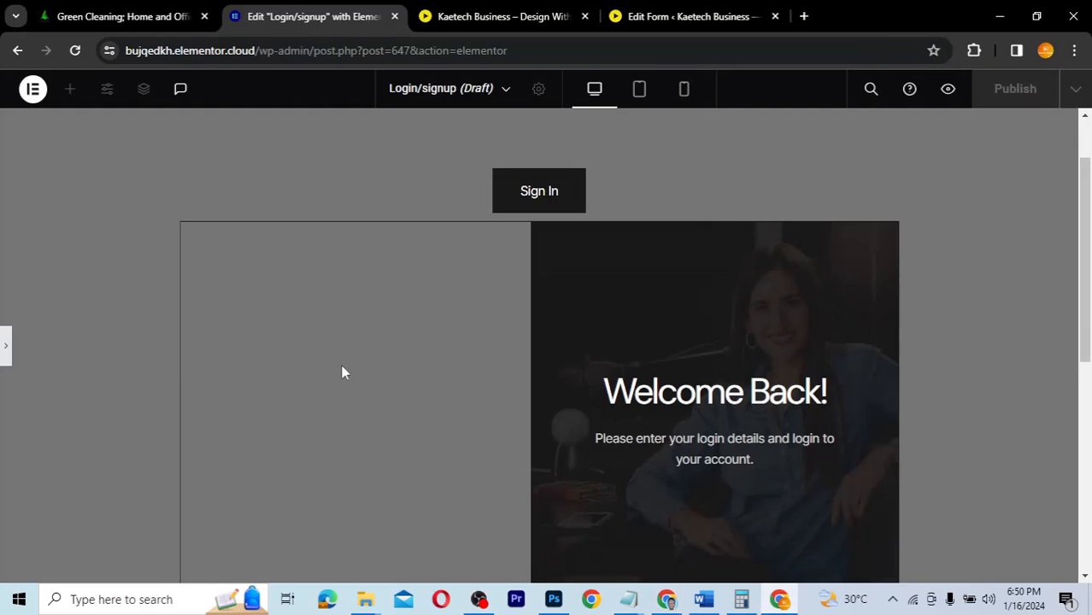
left_click(5, 350)
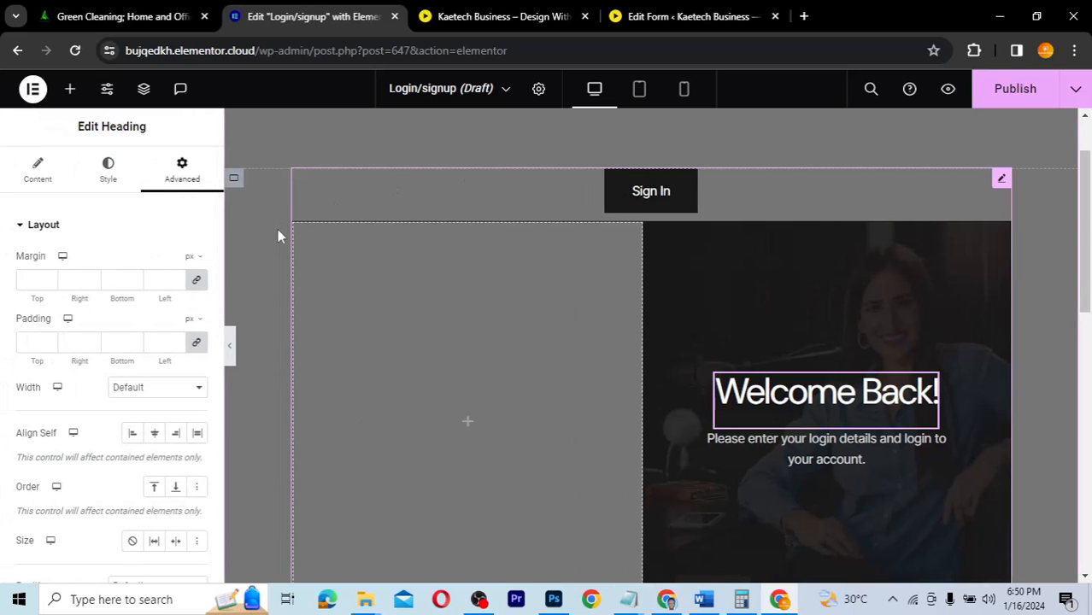
- Select the container directly above the Tabs widget in the page structure and set its boxed width to 800 px
left_click(143, 89)
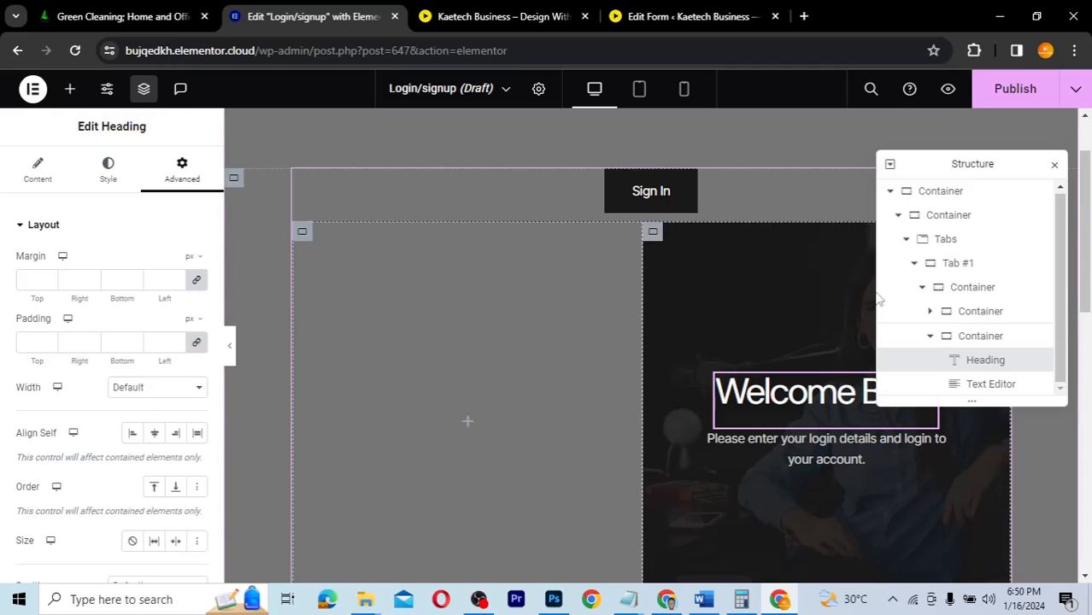
left_click(914, 263)
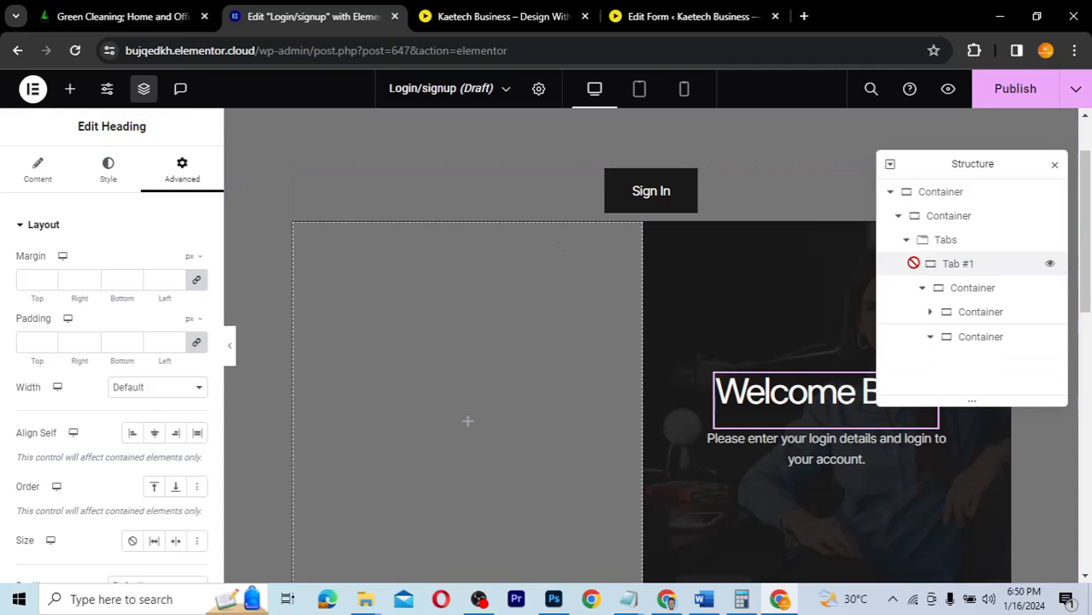
left_click(907, 240)
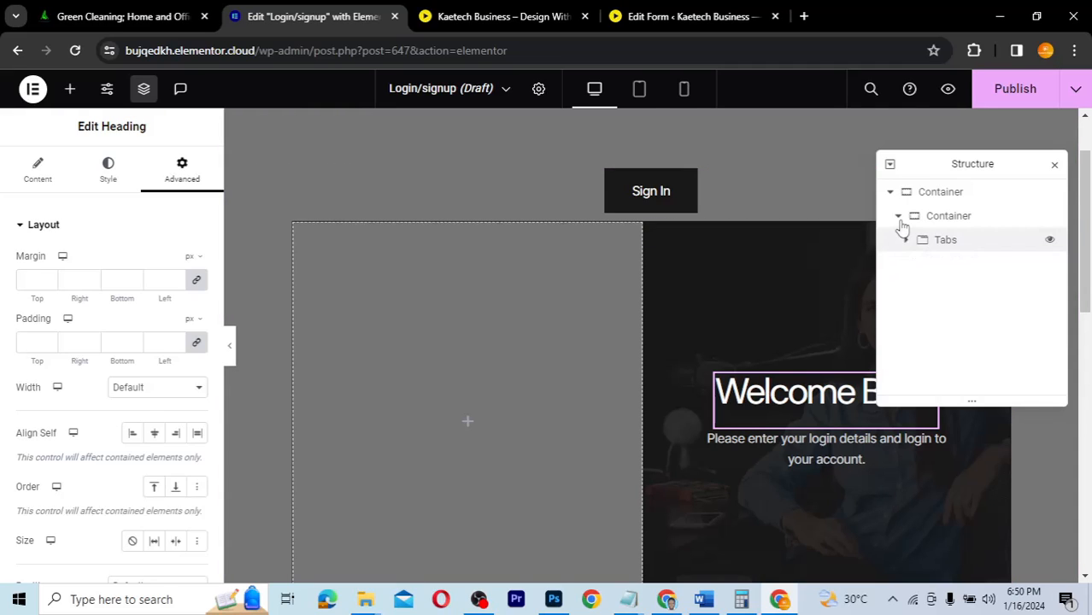
left_click(949, 216)
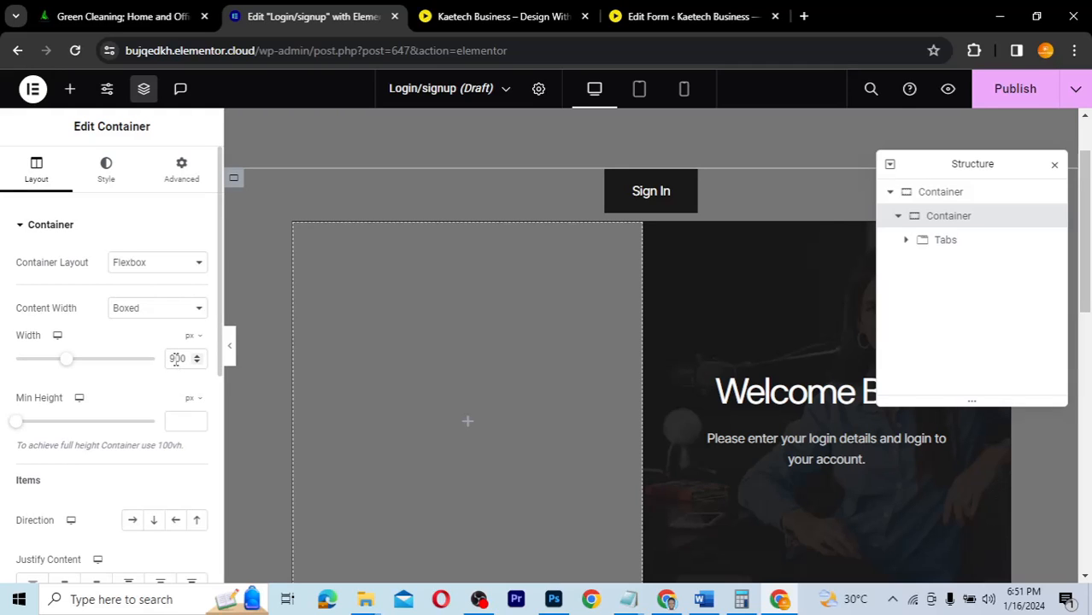
left_click_drag(176, 359, 165, 364)
type("8")
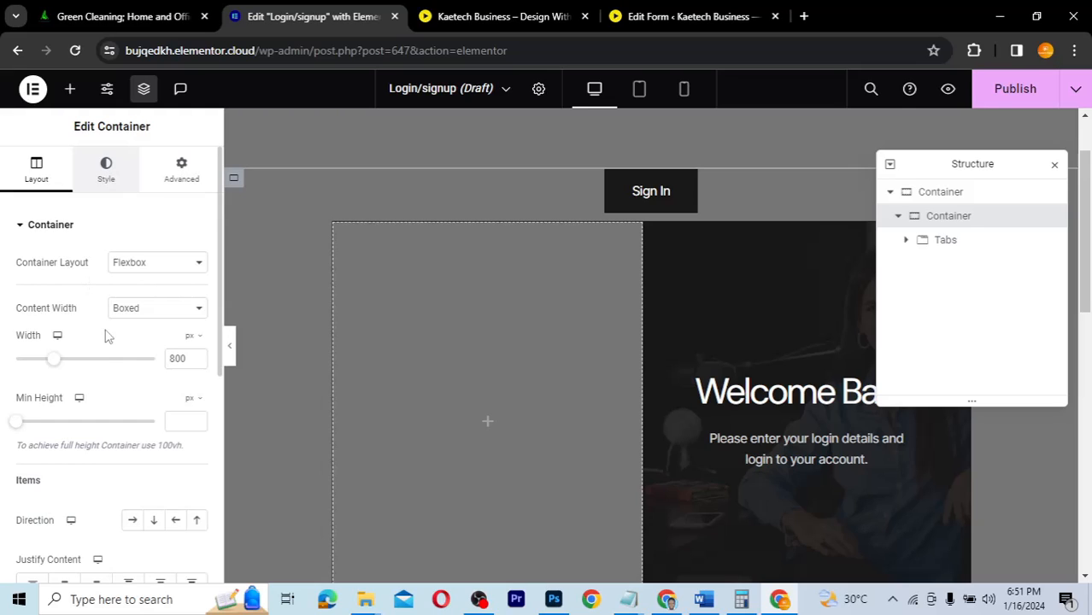
- Give the container around the tabs a classic background in the global Lighter Background color and preview the page without the editing panel
left_click(133, 297)
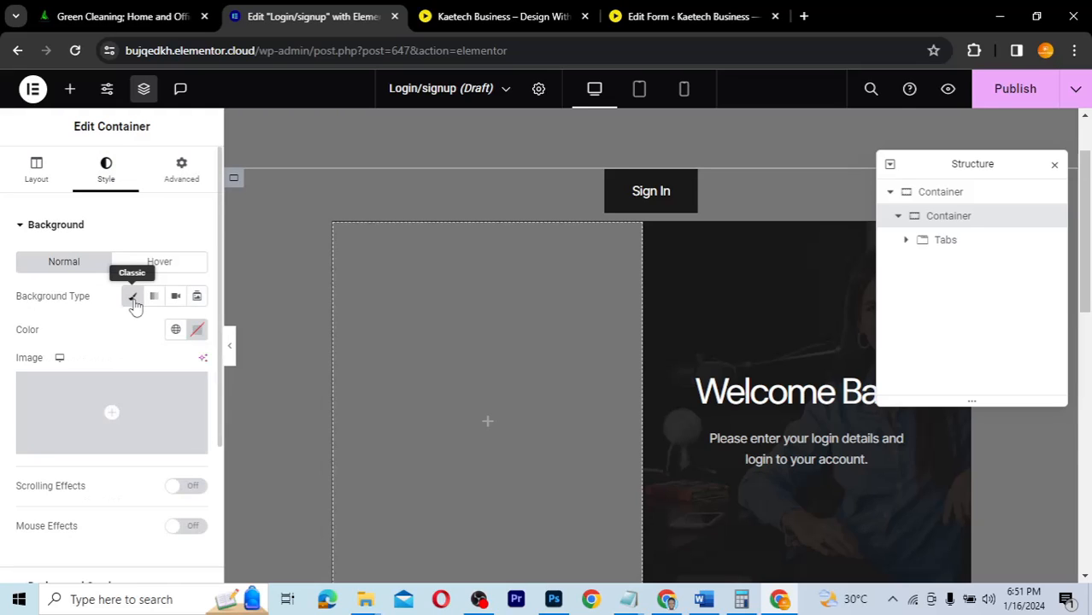
left_click(176, 331)
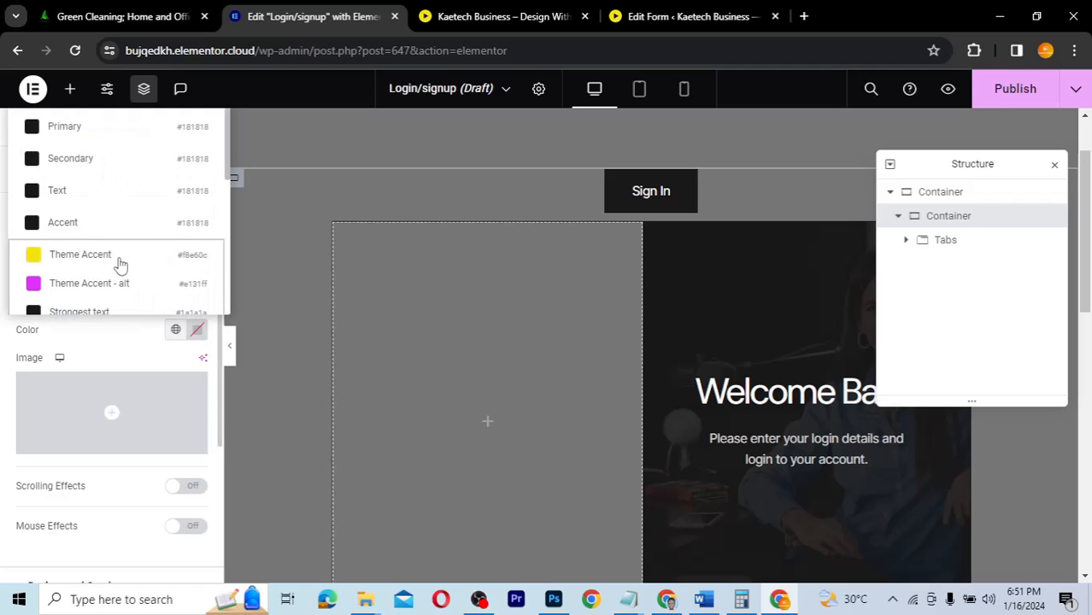
scroll(120, 265, "down", 3)
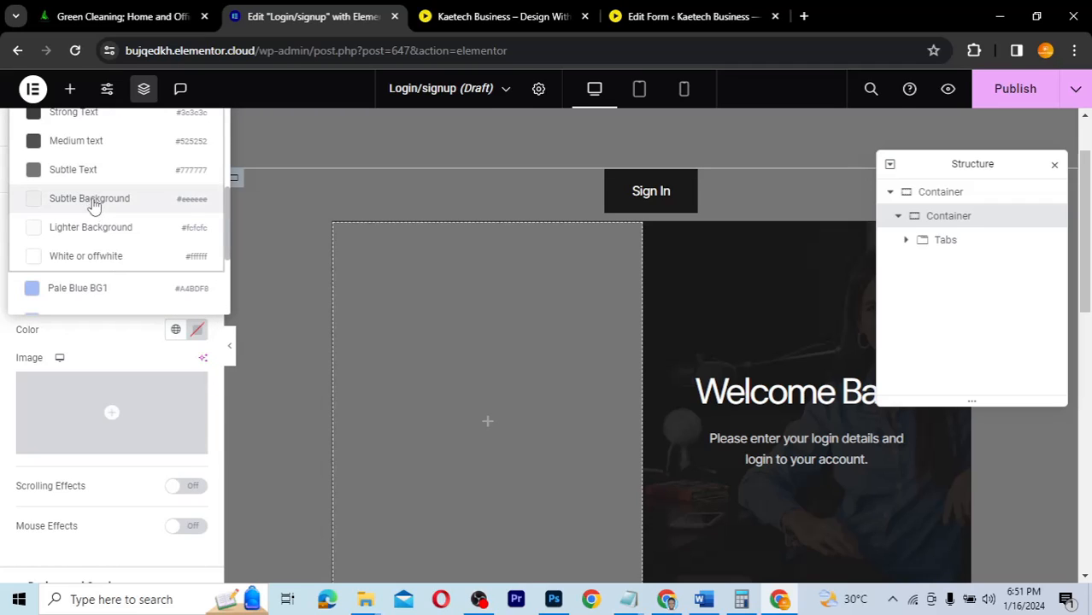
left_click(90, 228)
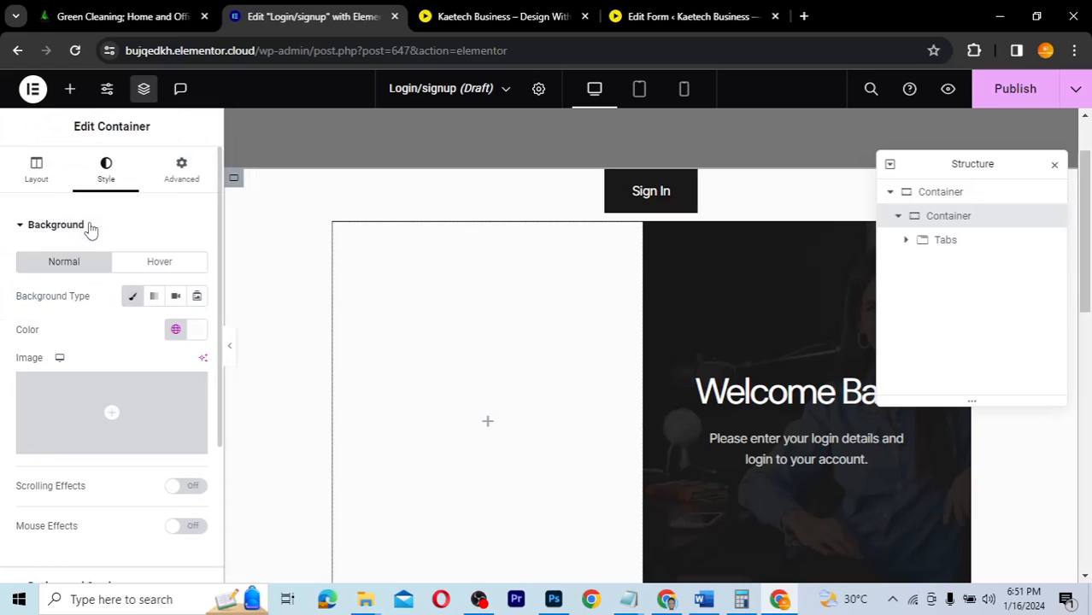
left_click(231, 349)
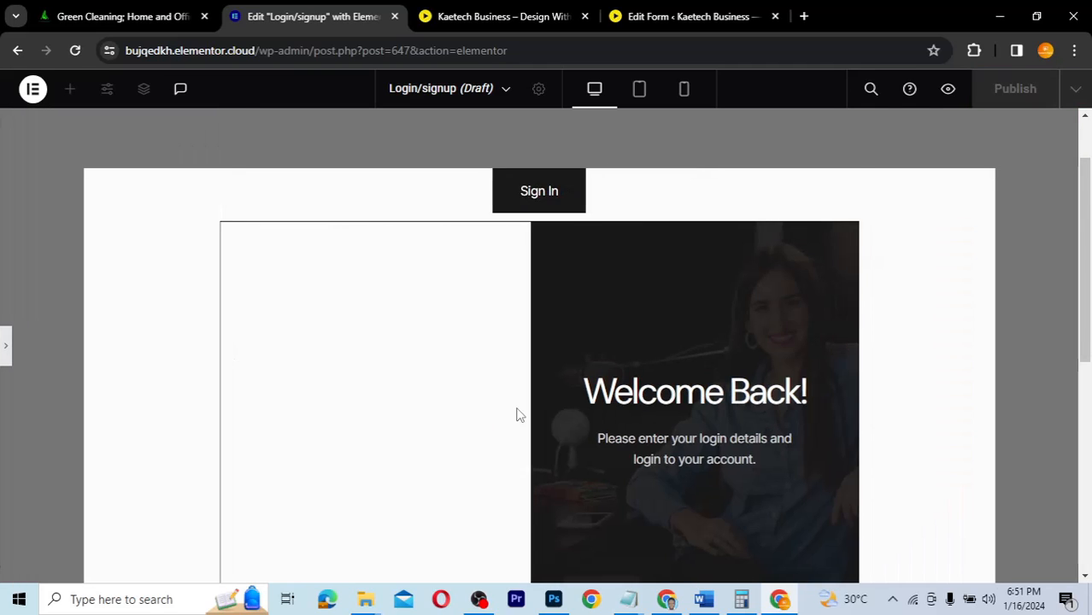
scroll(517, 415, "down", 3)
scroll(517, 414, "up", 3)
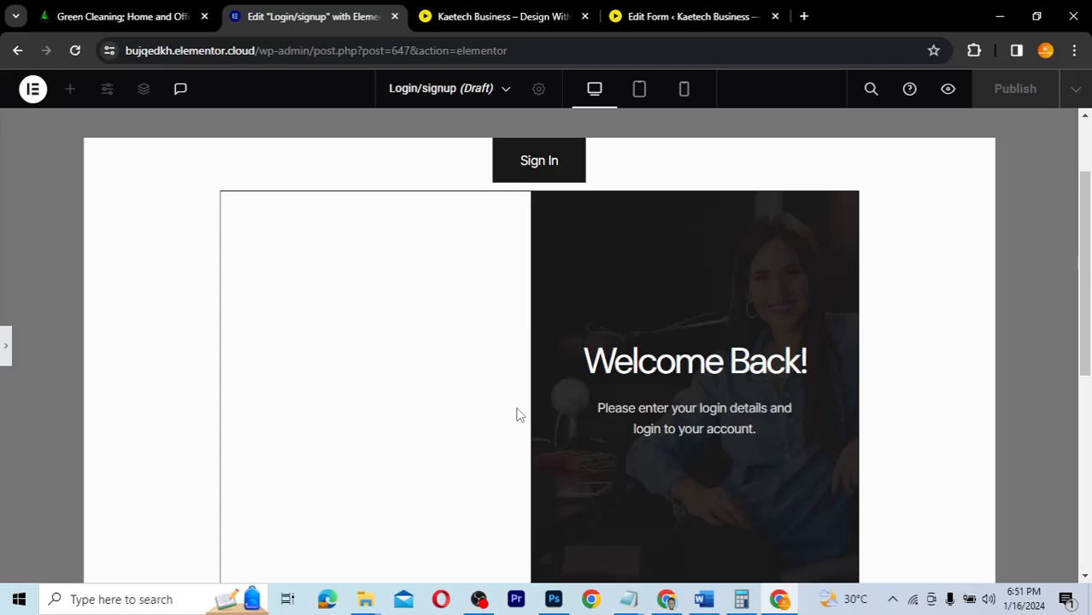
scroll(517, 415, "down", 1)
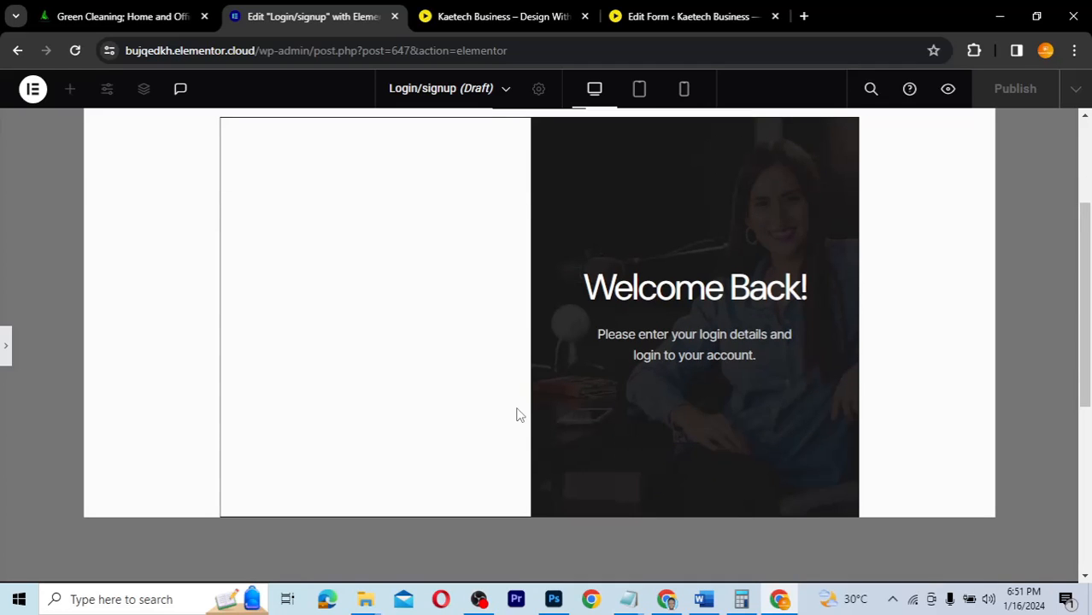
scroll(6, 358, "up", 2)
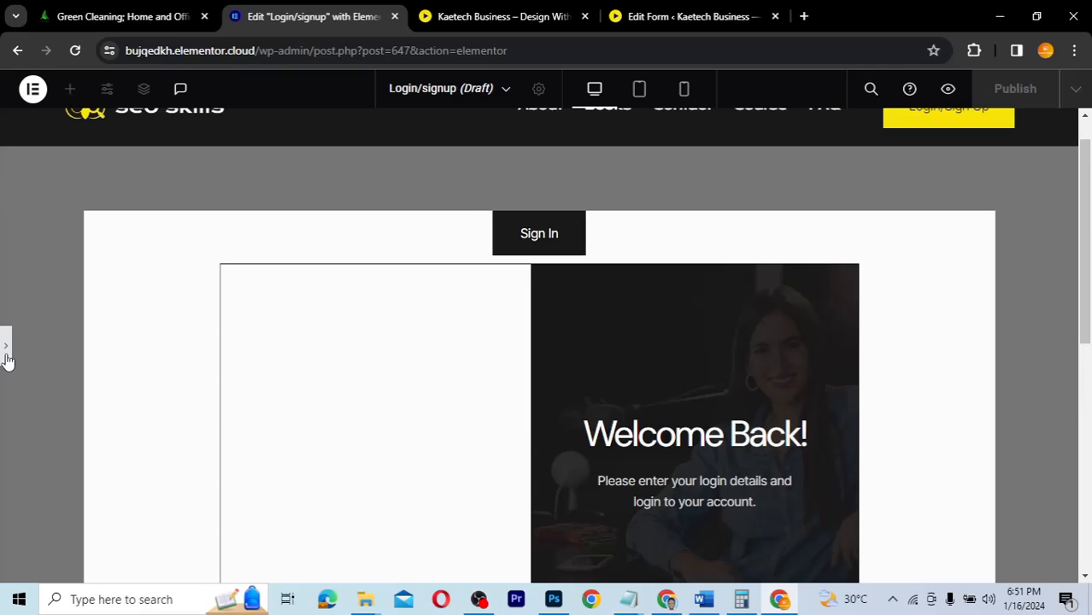
left_click(6, 358)
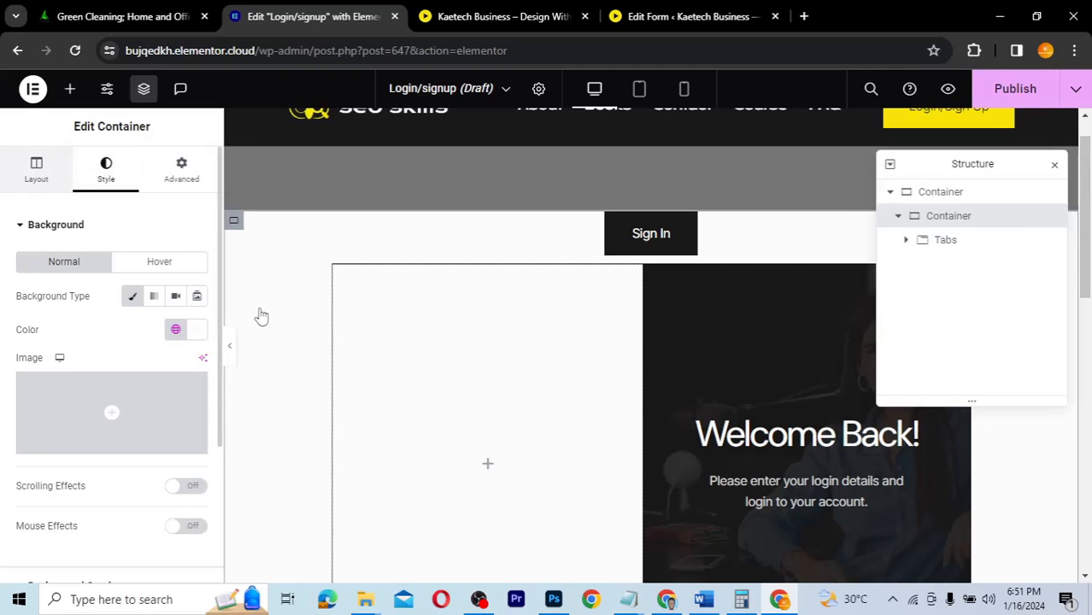
- Try boxed widths of 700 px and 900 px on the container around the tabs, and return it to 800 px
left_click(266, 227)
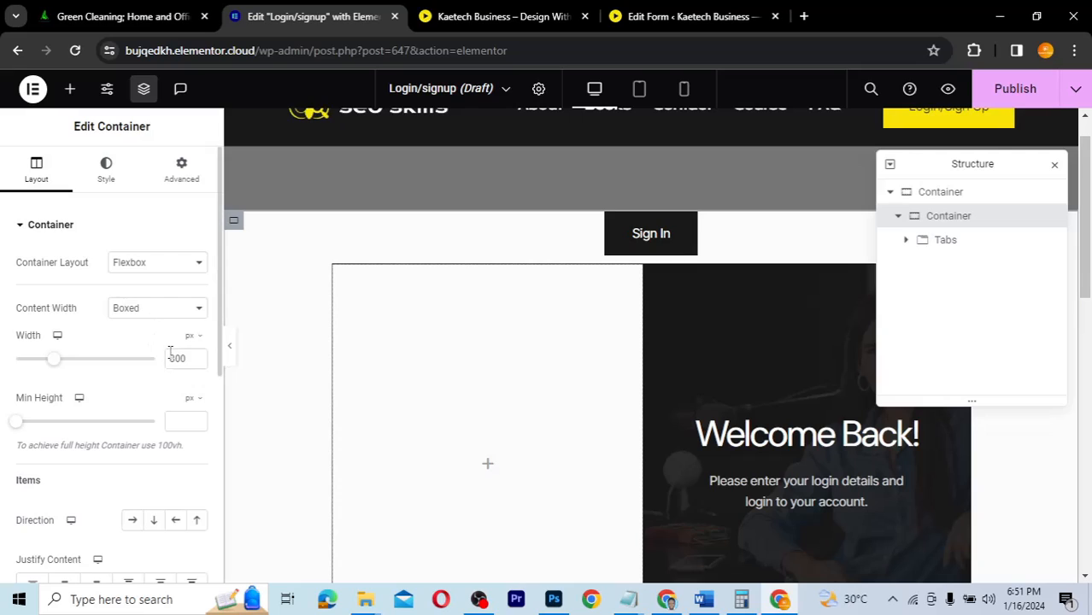
left_click_drag(175, 358, 165, 360)
type("7")
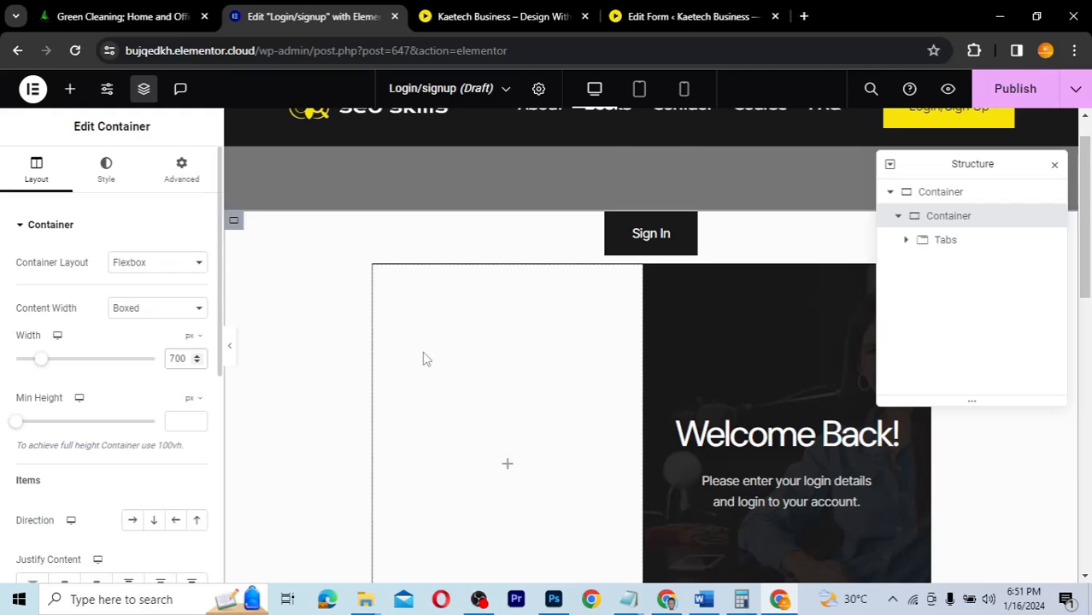
left_click(236, 363)
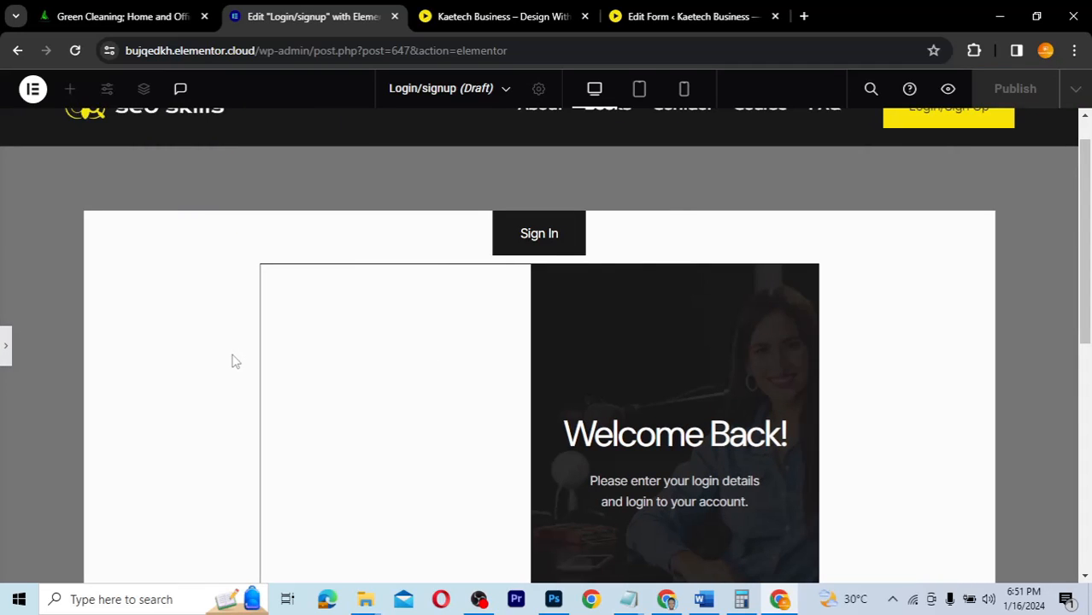
left_click(7, 366)
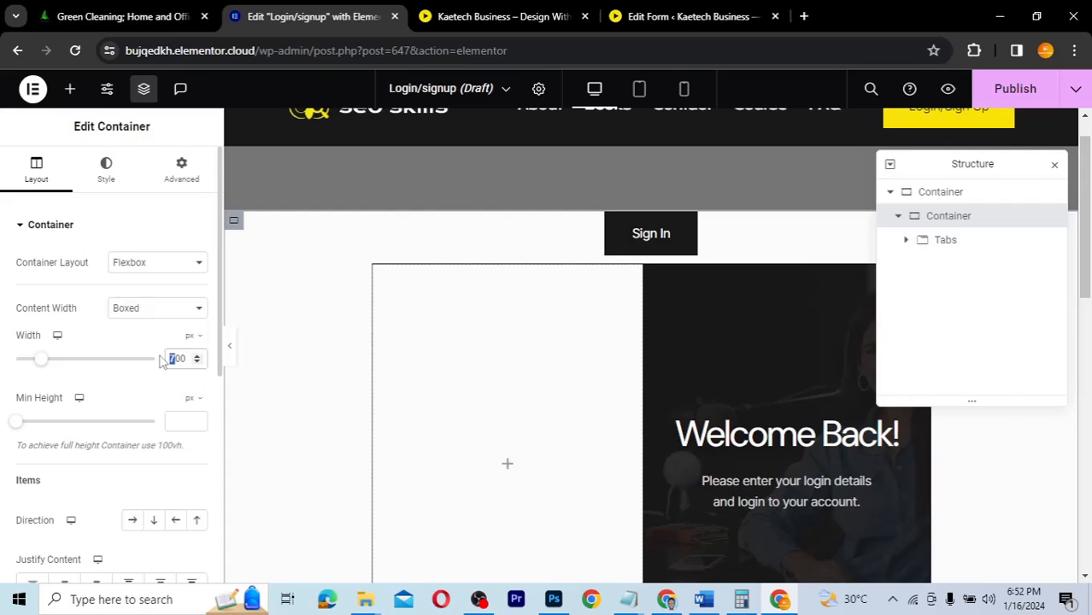
type("900")
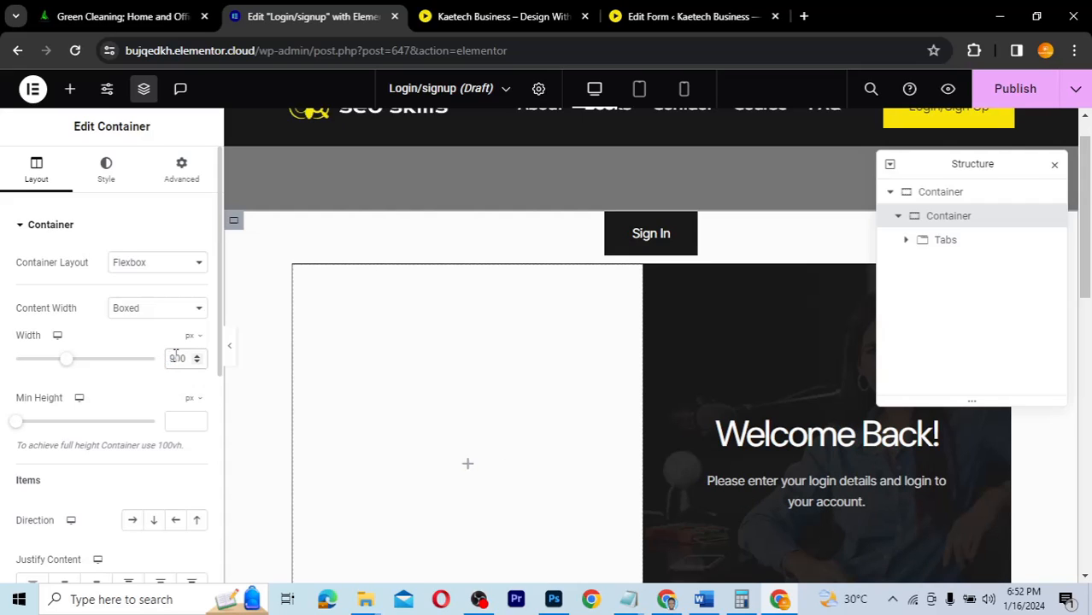
left_click_drag(175, 358, 164, 362)
type("8")
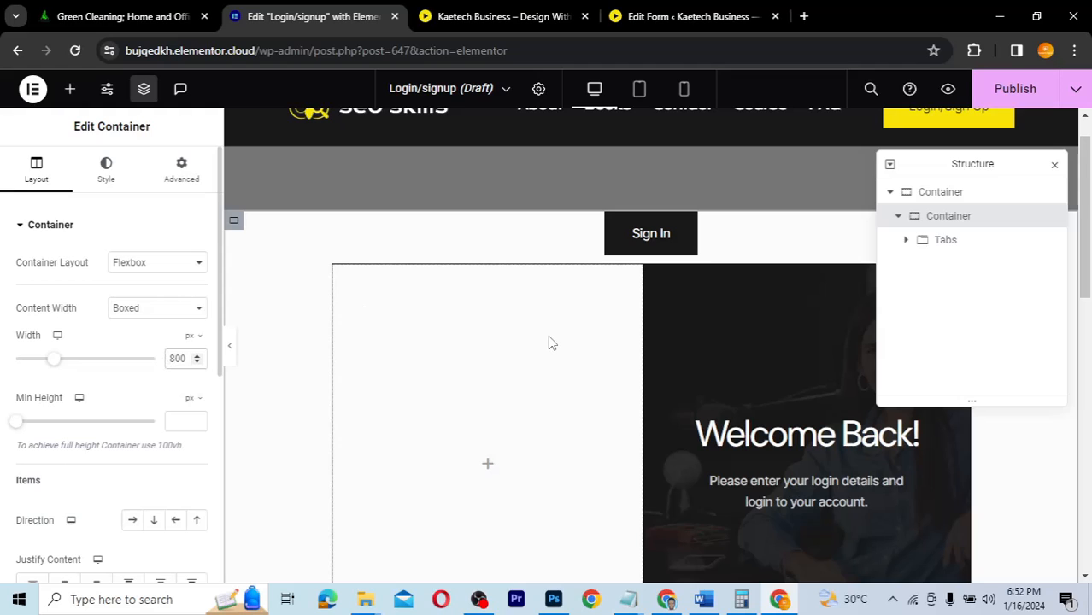
scroll(549, 342, "down", 3)
scroll(549, 342, "up", 2)
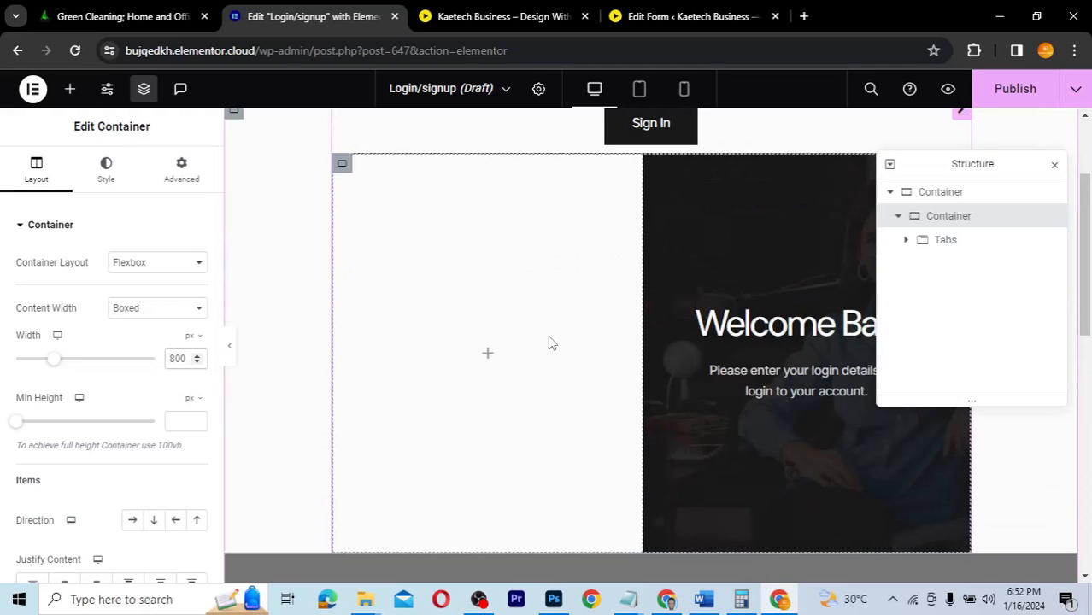
scroll(550, 342, "up", 2)
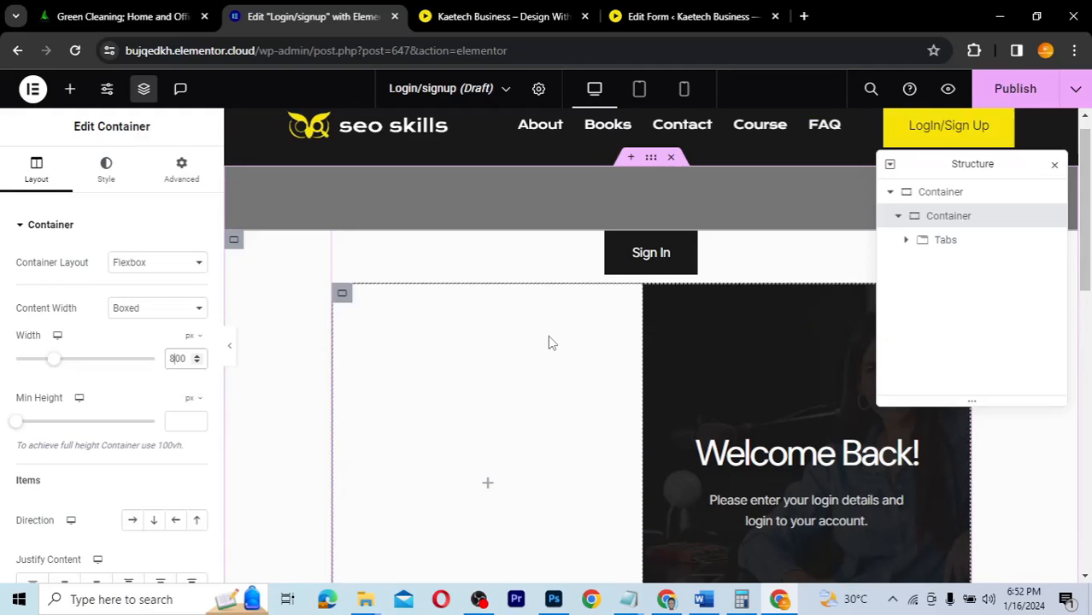
- Unlink the padding of the container around the tabs and set its top and bottom padding to 80 px
left_click(172, 181)
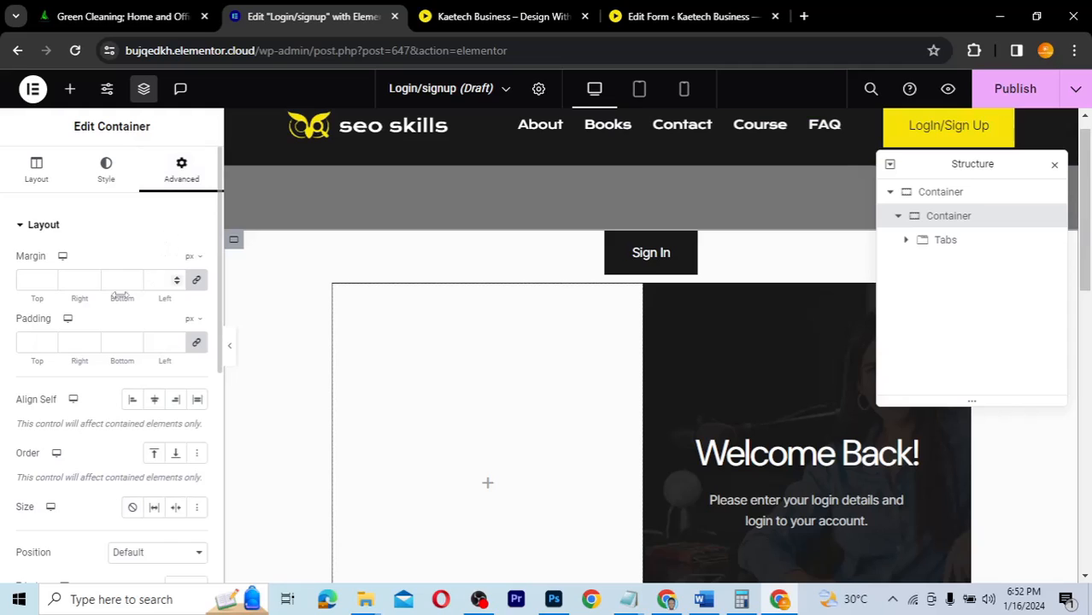
left_click(197, 343)
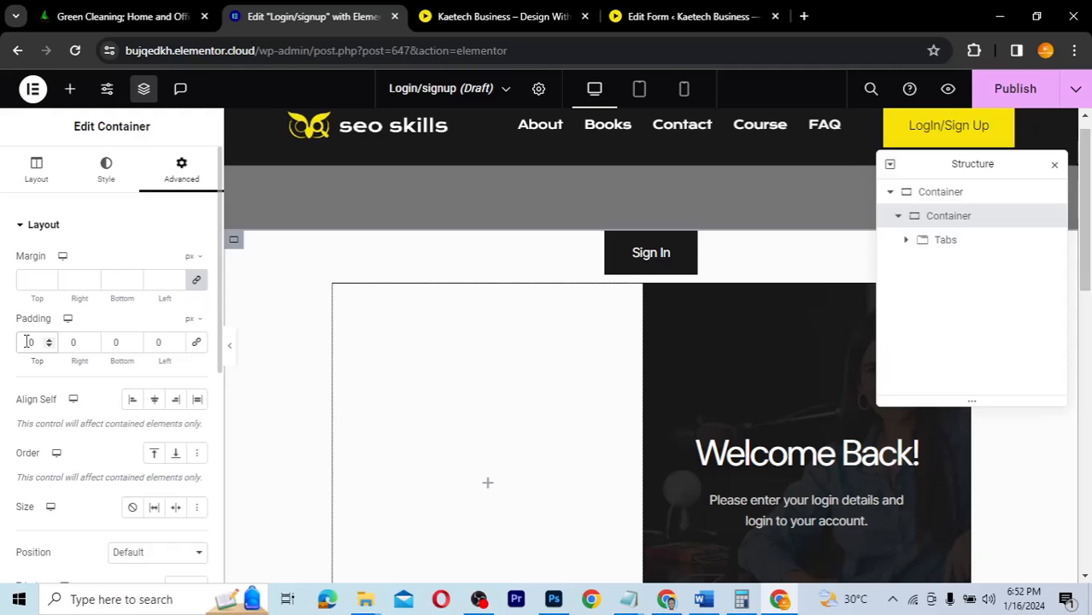
type("8")
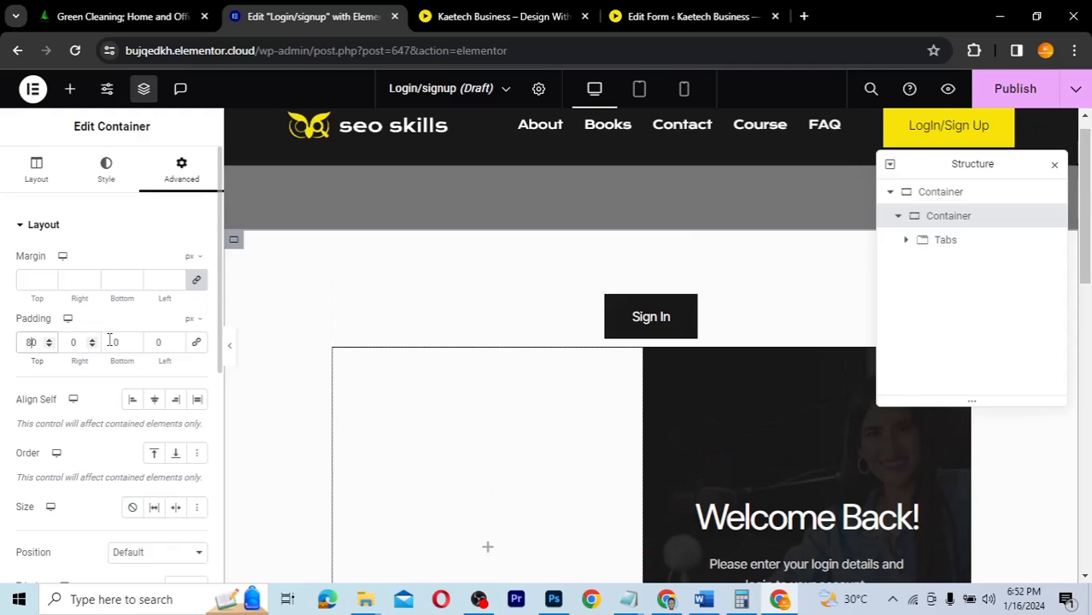
left_click(112, 341)
type("8")
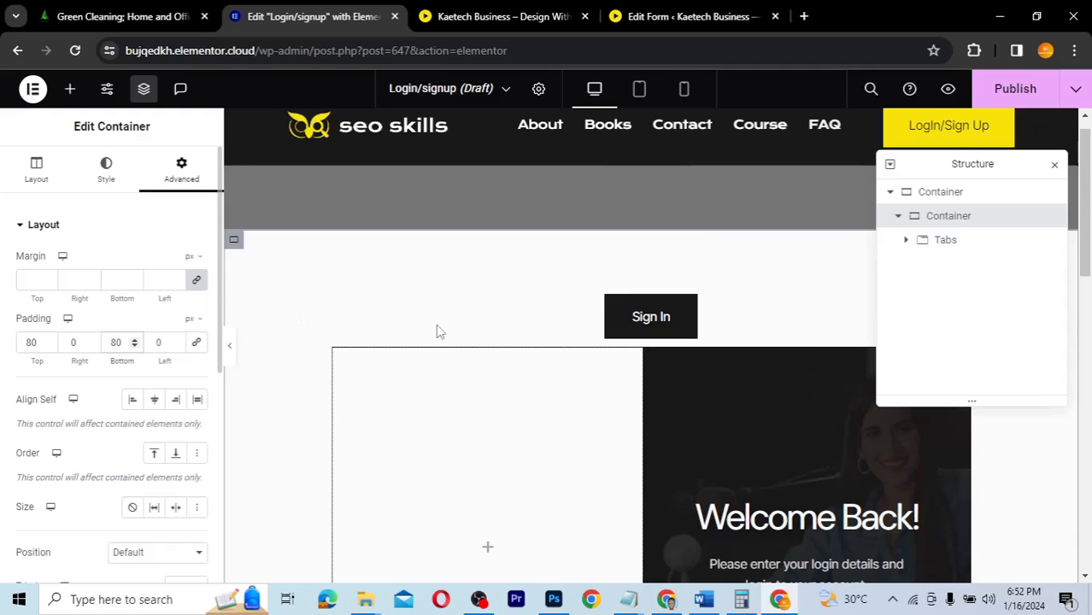
scroll(437, 332, "down", 3)
scroll(437, 331, "up", 3)
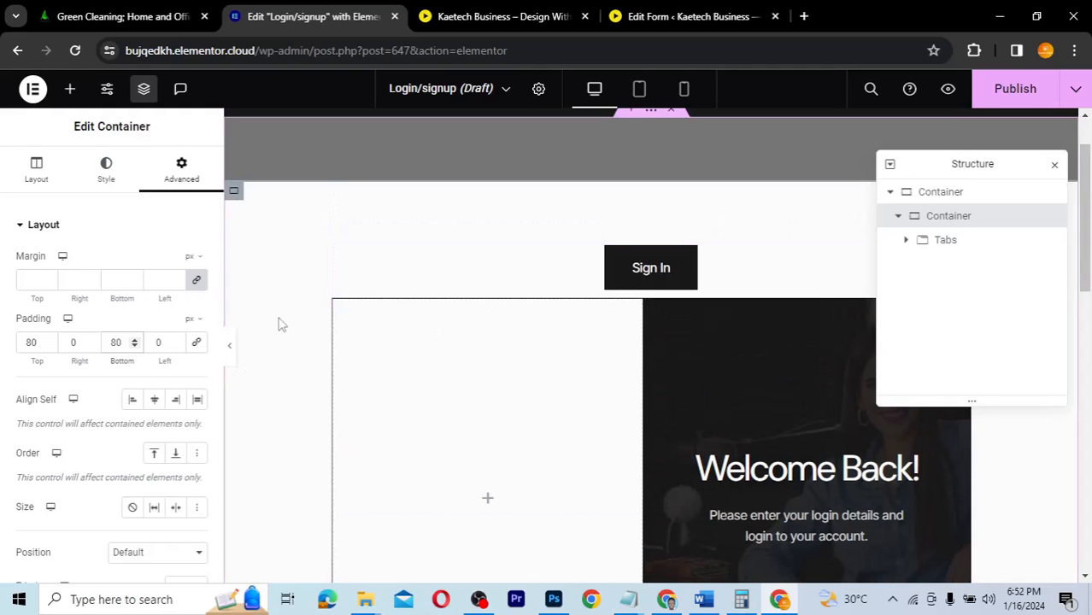
- Set a linked border radius of 50 px on the container around the tabs and preview its rounded corners without the editing panel
left_click(108, 180)
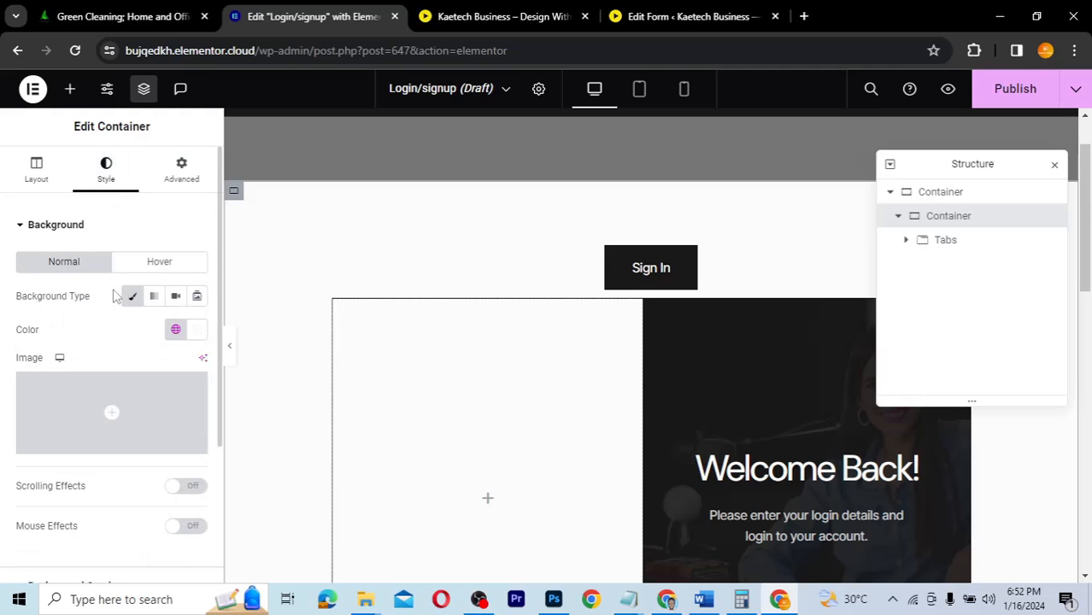
scroll(115, 373, "down", 3)
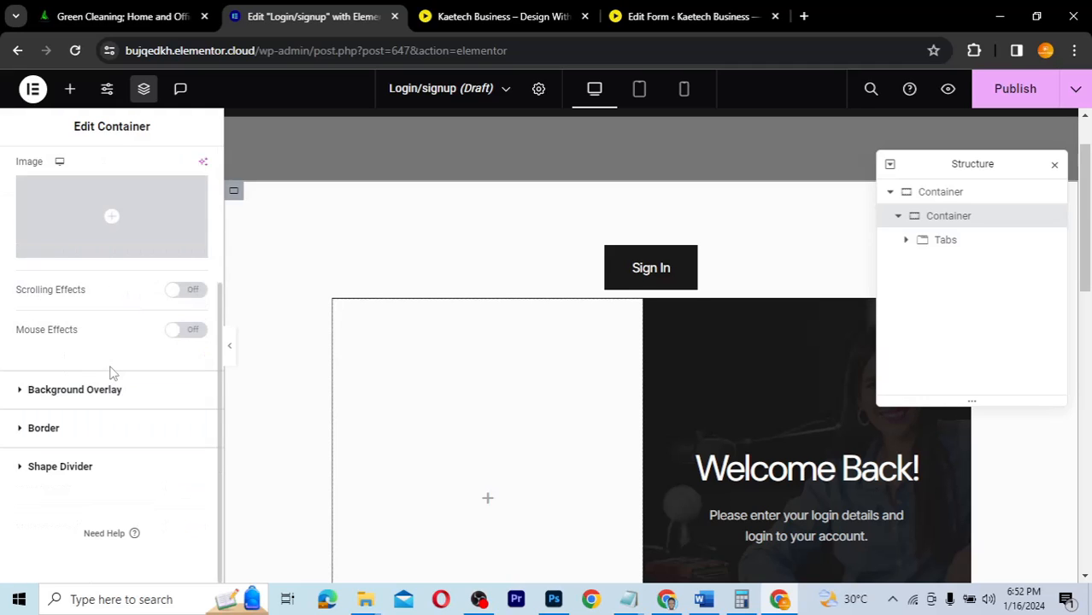
left_click(99, 432)
scroll(97, 432, "down", 1)
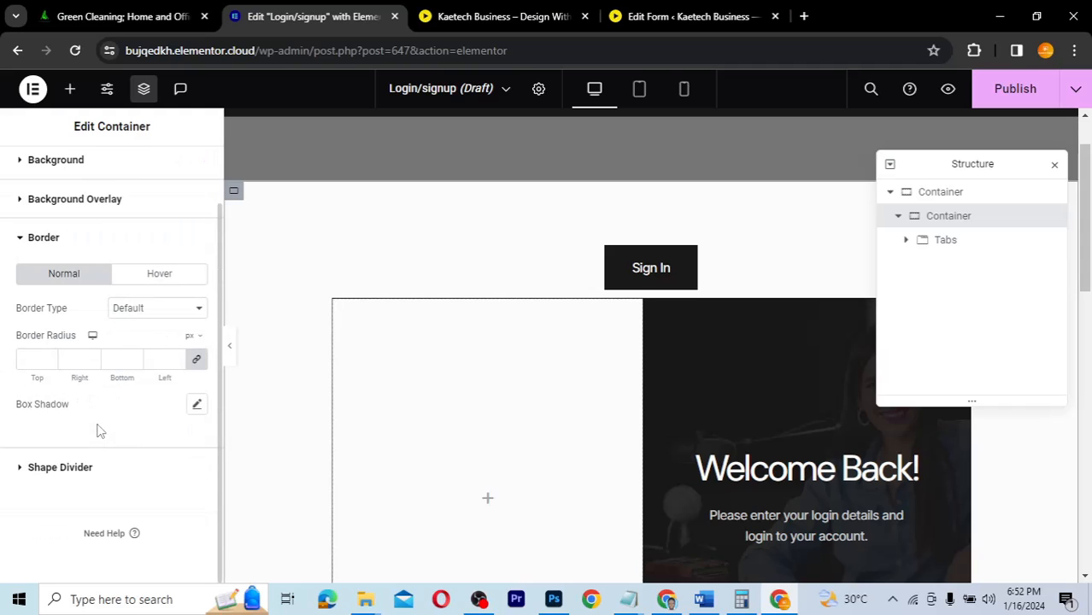
left_click(28, 359)
type("50")
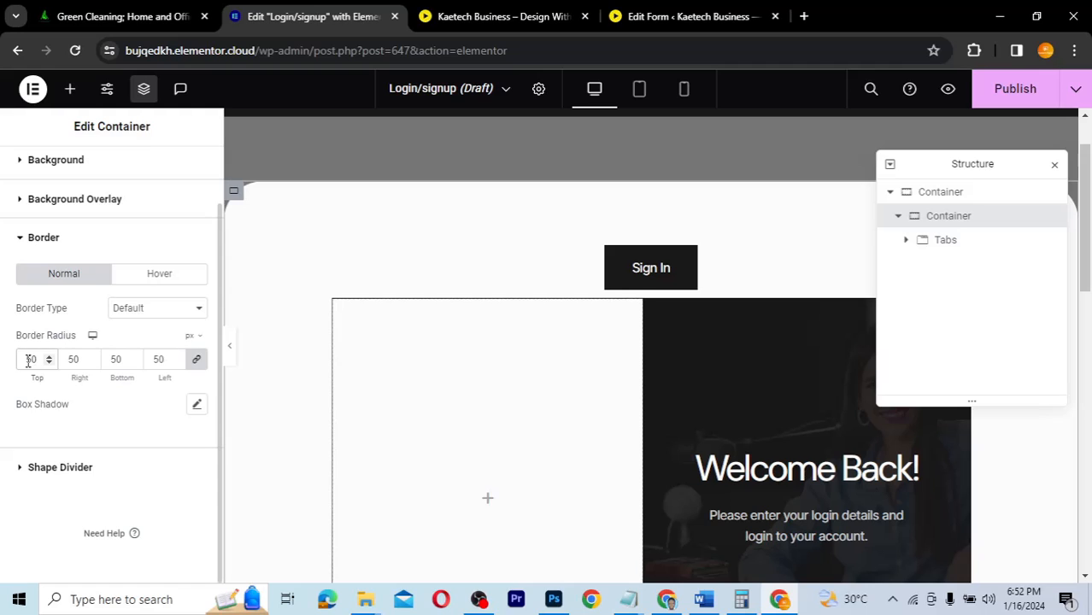
left_click(231, 352)
scroll(684, 297, "up", 2)
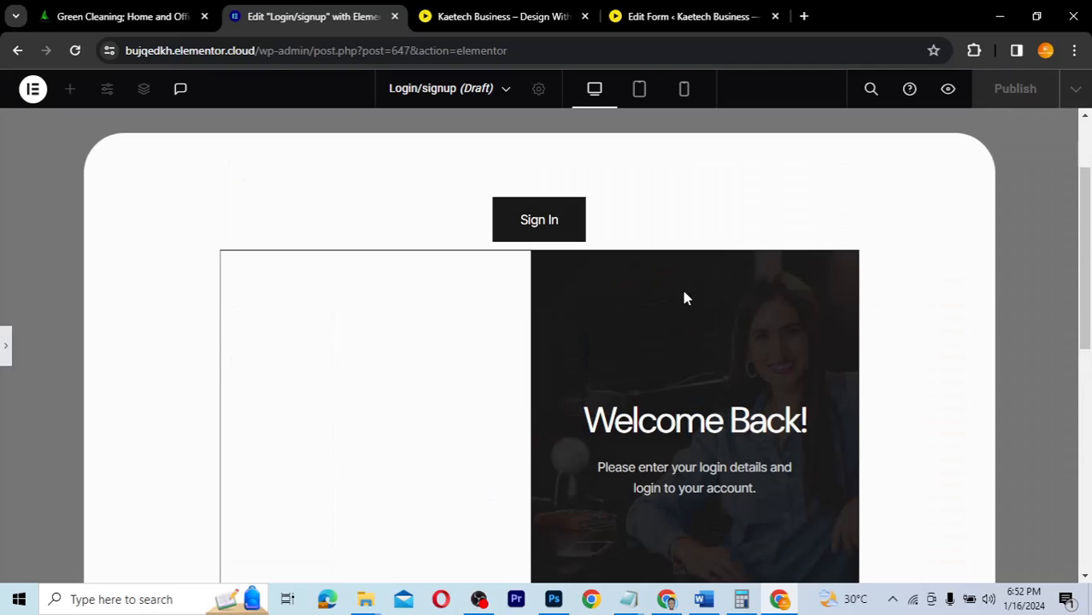
scroll(683, 296, "up", 1)
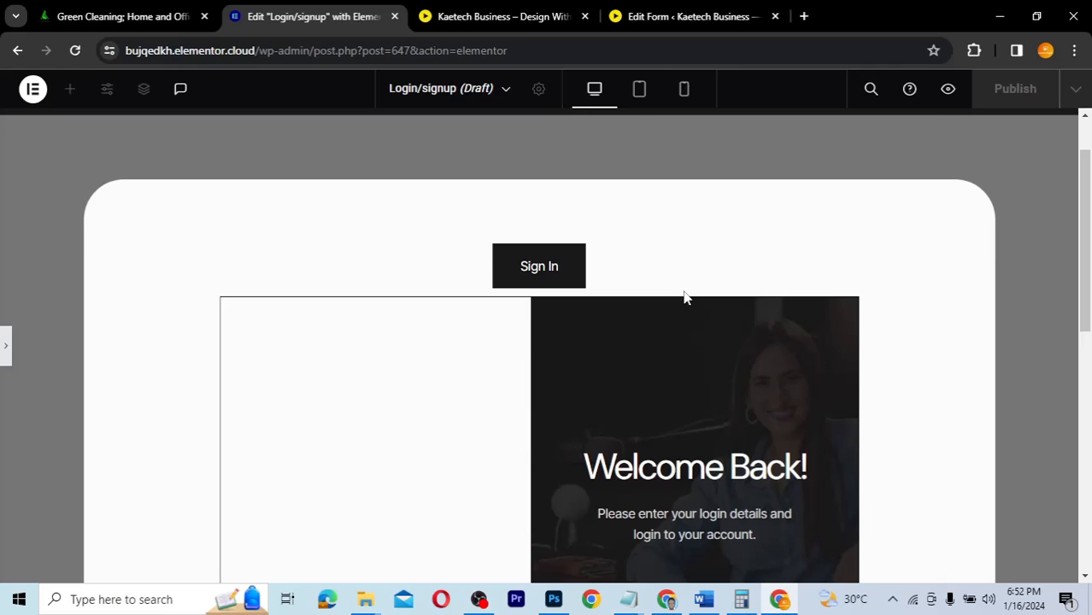
scroll(683, 297, "up", 1)
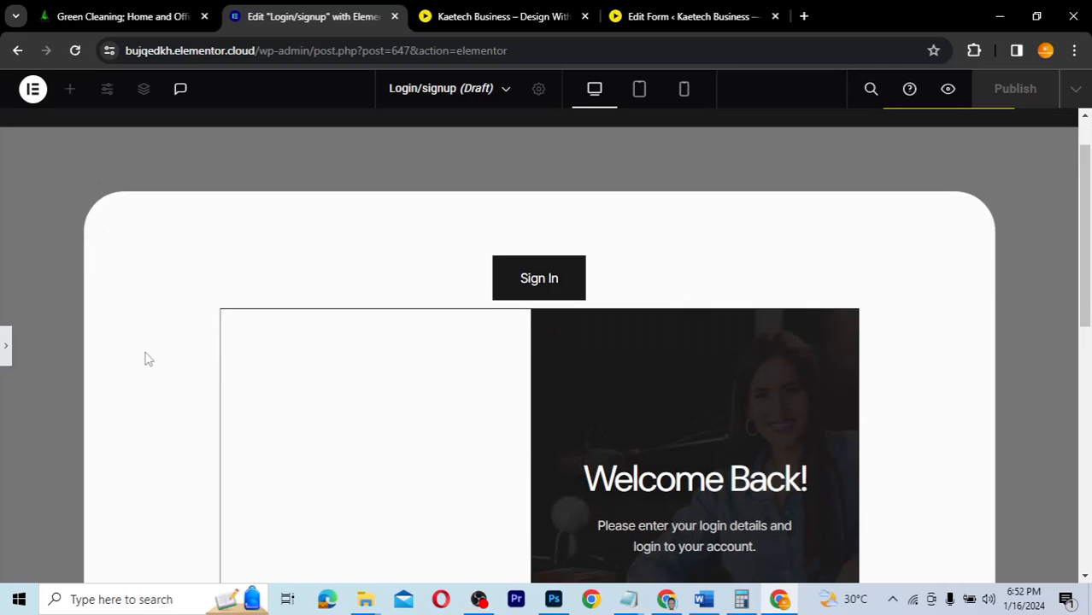
left_click(7, 346)
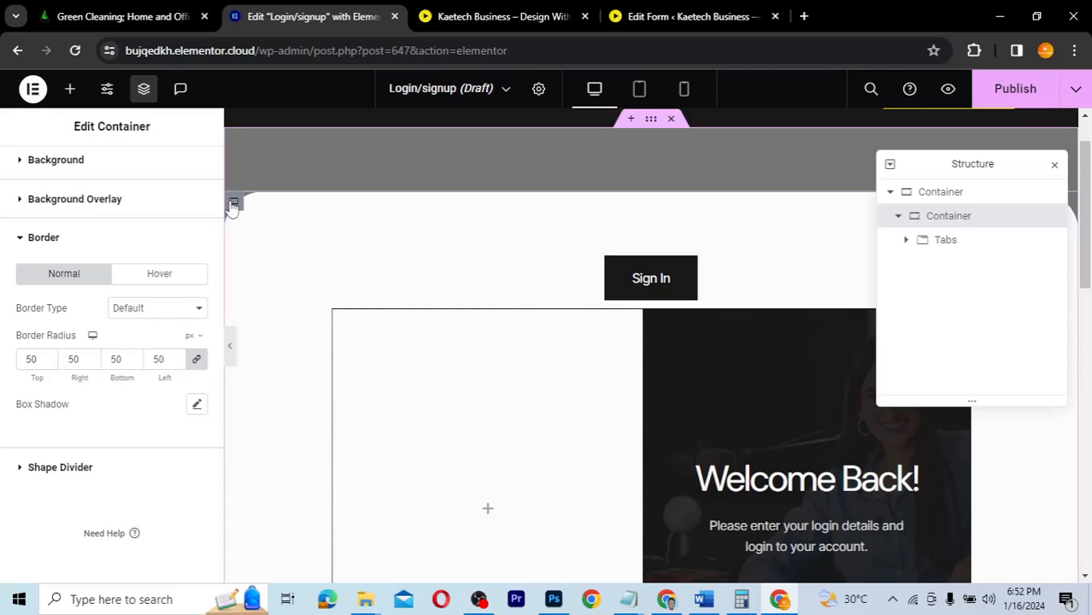
- Select the outermost container in the page structure and set its boxed width to 900 px
left_click(954, 196)
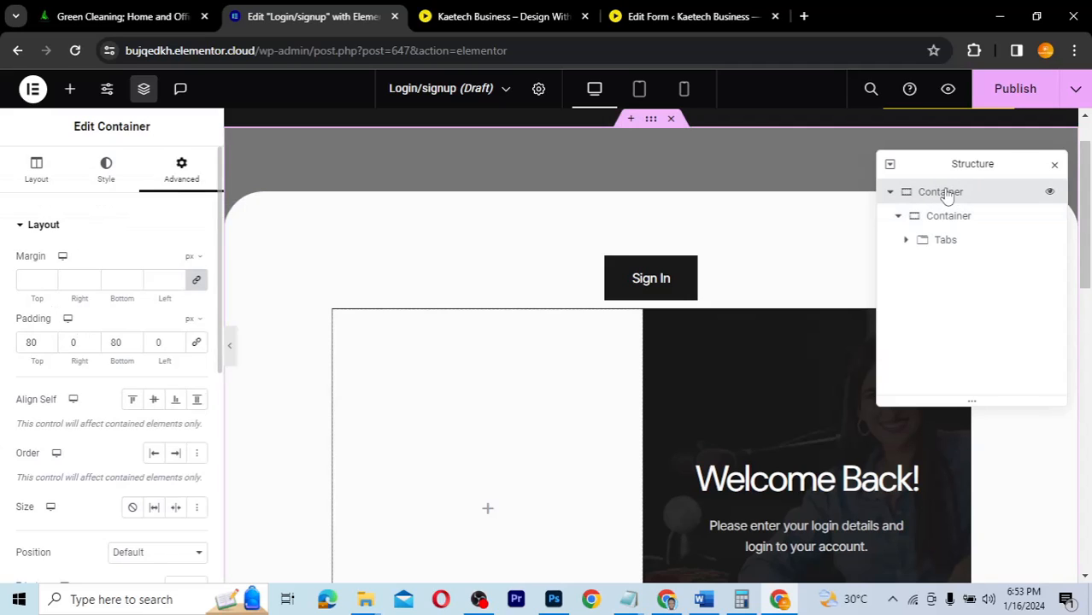
left_click(47, 169)
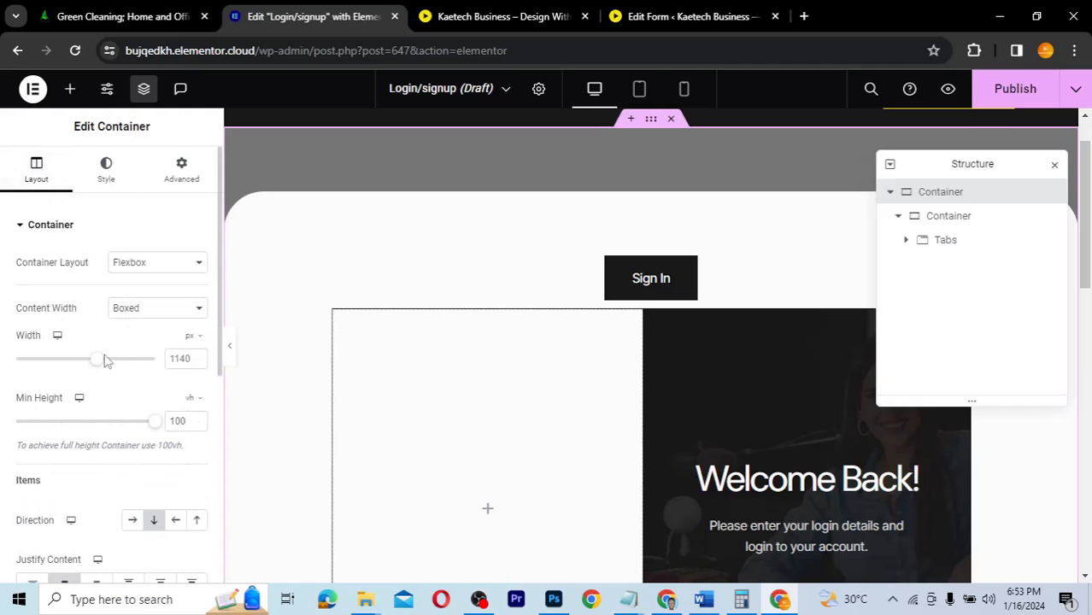
left_click_drag(100, 365, 85, 366)
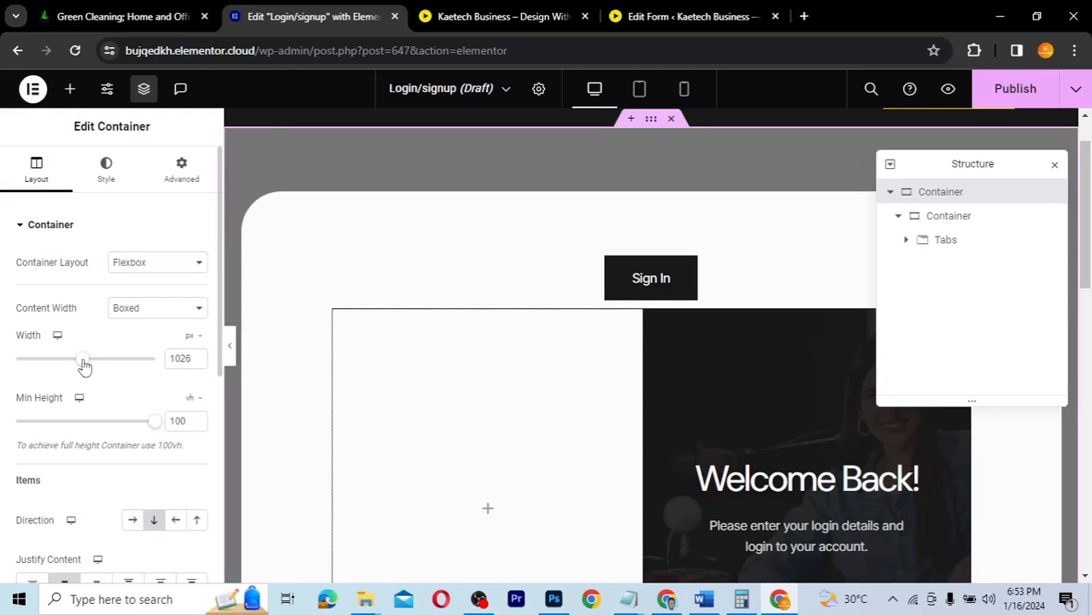
left_click_drag(84, 366, 82, 366)
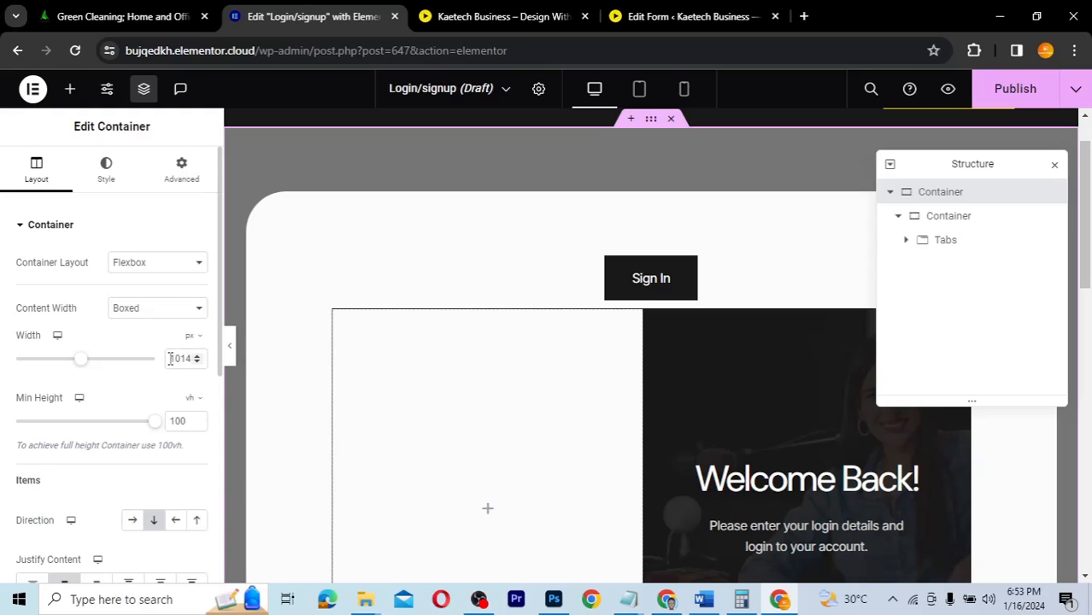
left_click_drag(171, 359, 205, 358)
type("900")
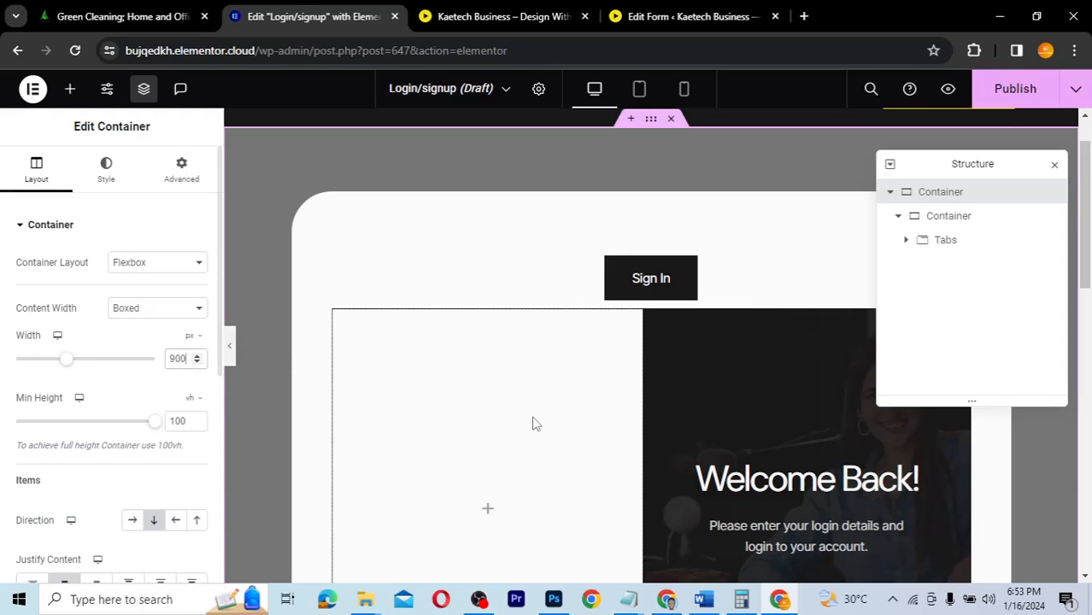
- Set the outermost container's boxed width to 1000 px and preview the wider card without the editing panel
scroll(532, 424, "down", 3)
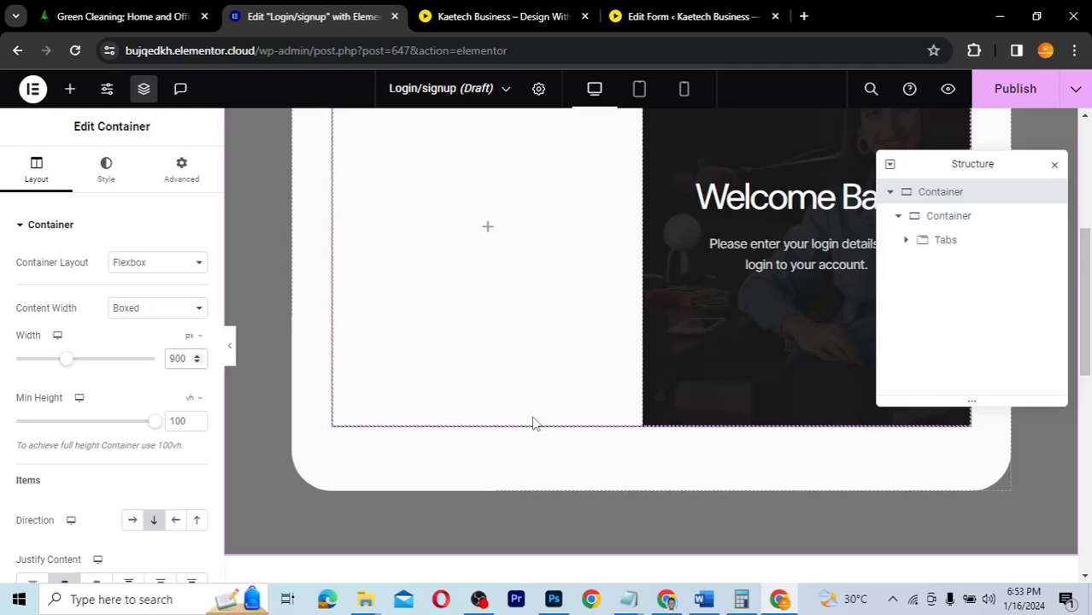
scroll(532, 424, "up", 2)
scroll(407, 451, "up", 1)
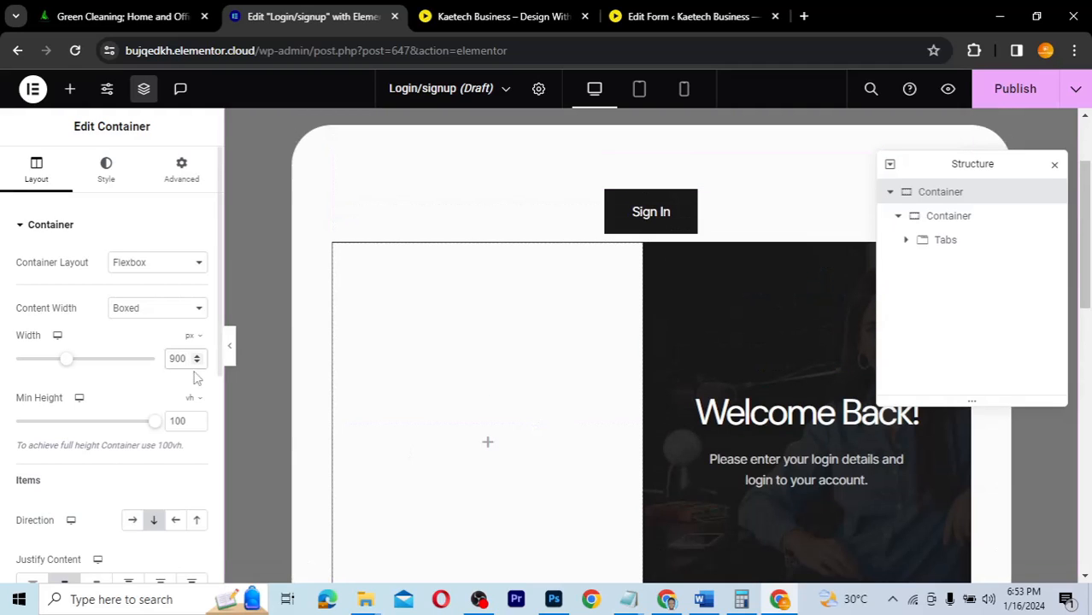
left_click_drag(176, 358, 162, 363)
type("1")
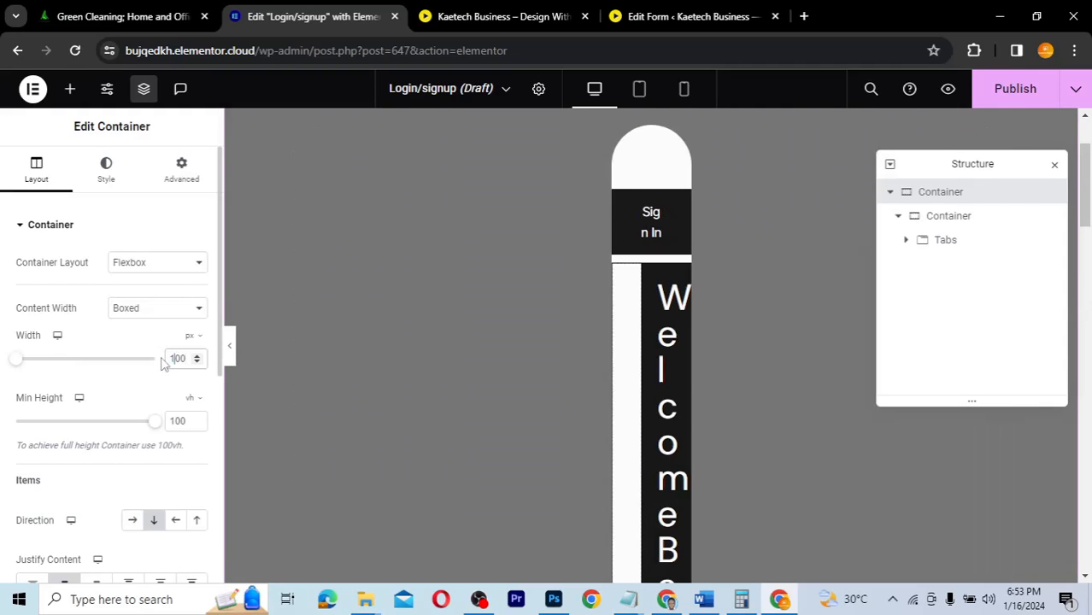
type("0")
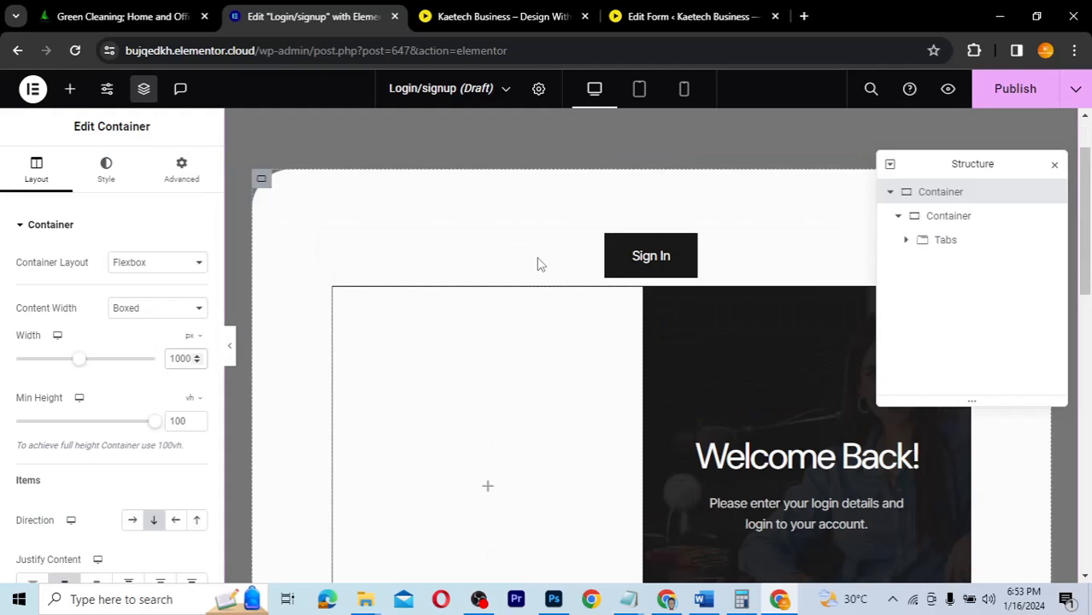
left_click(231, 350)
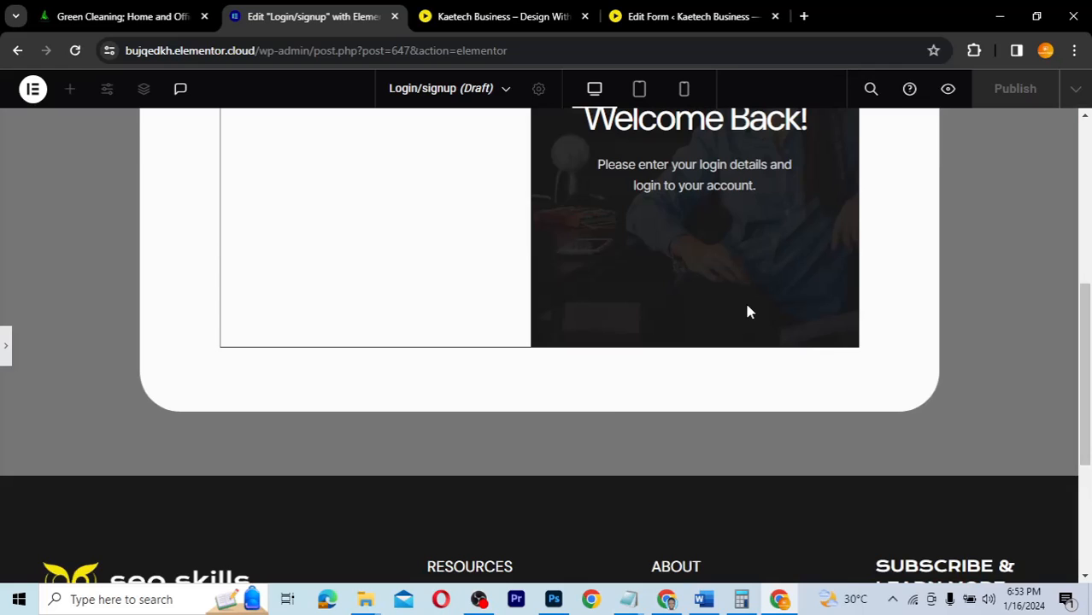
scroll(749, 312, "up", 1)
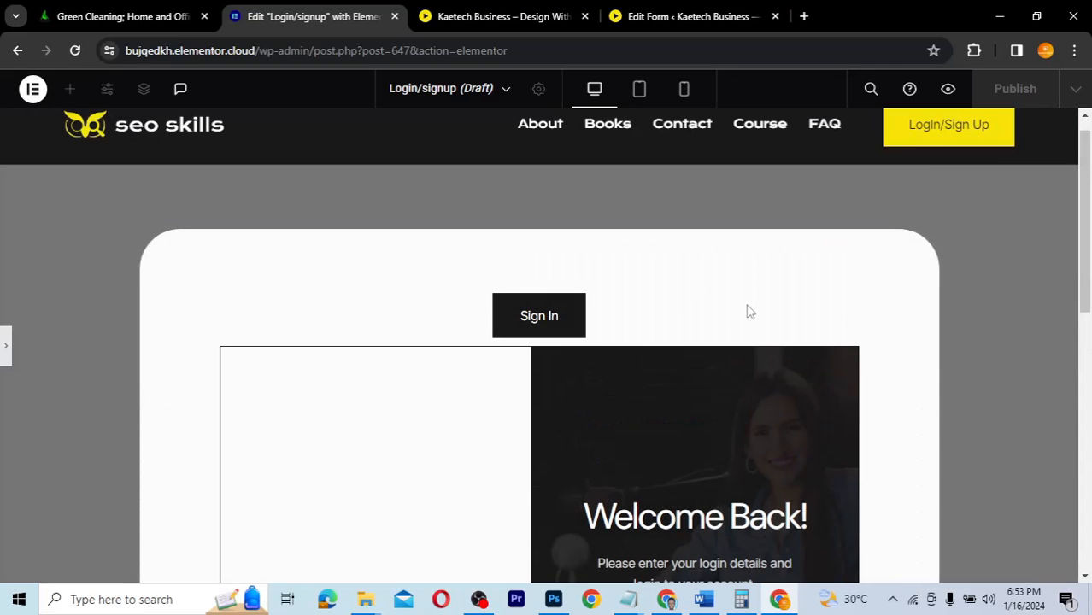
scroll(749, 312, "down", 2)
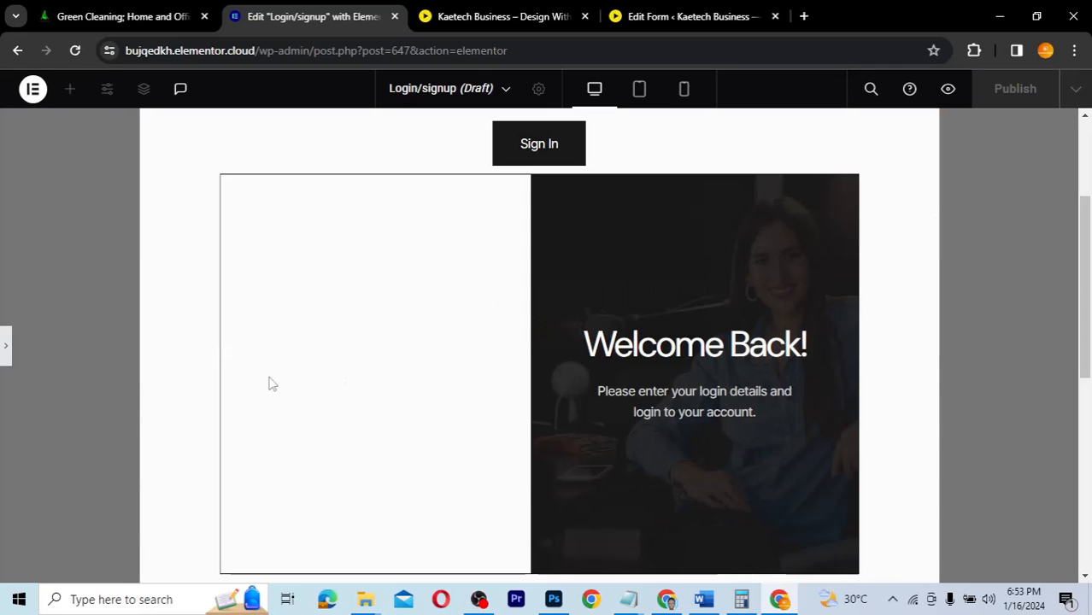
left_click(5, 351)
left_click(477, 329)
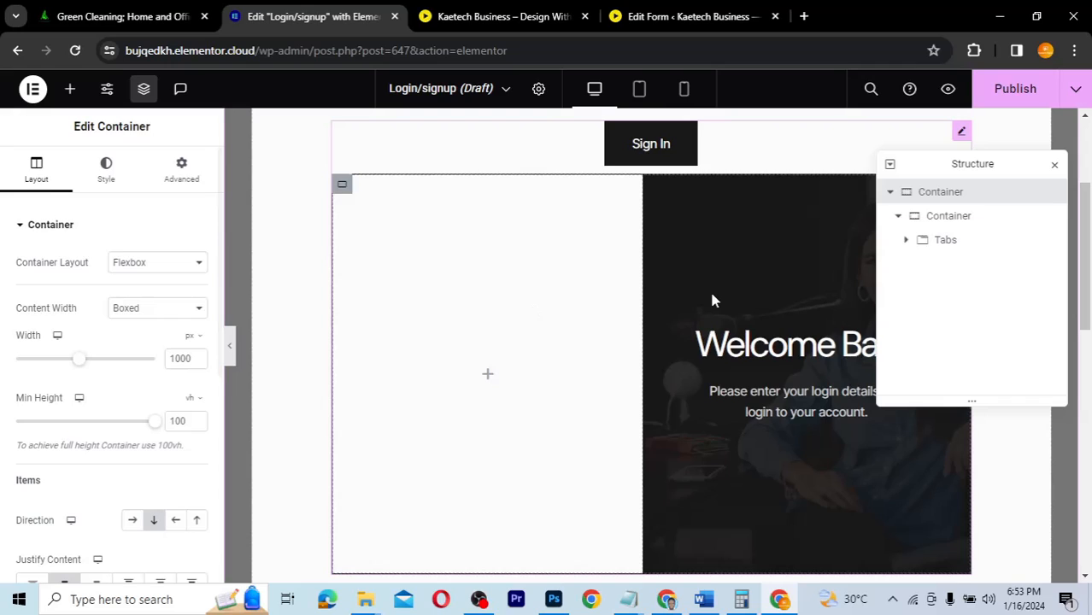
- Select the container around the tabs and enable a box shadow with the default settings in its border styling
scroll(712, 300, "up", 2)
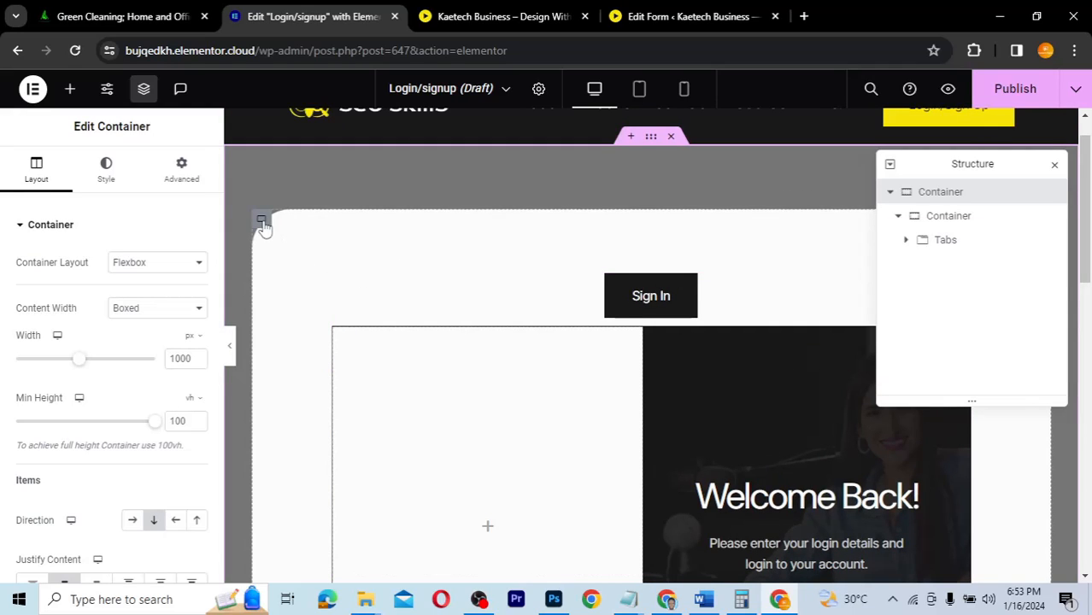
left_click(262, 222)
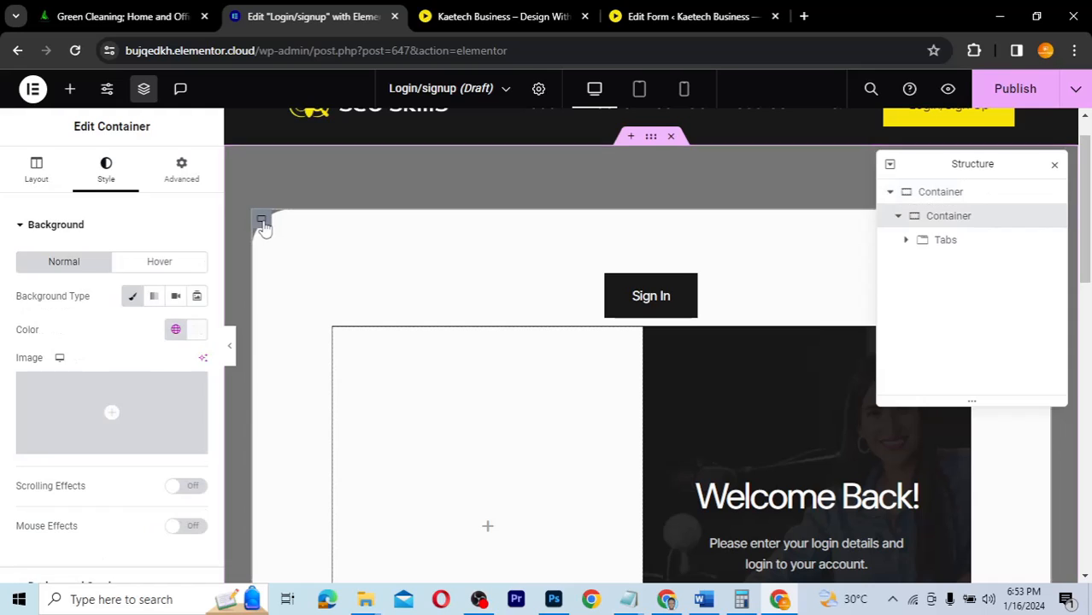
scroll(97, 317, "down", 3)
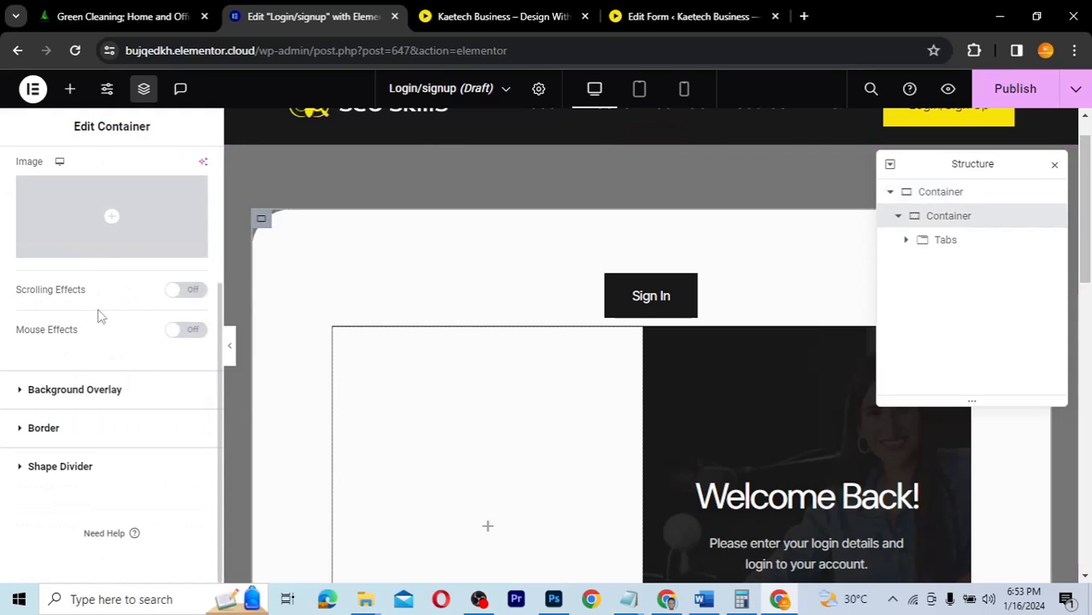
left_click(92, 434)
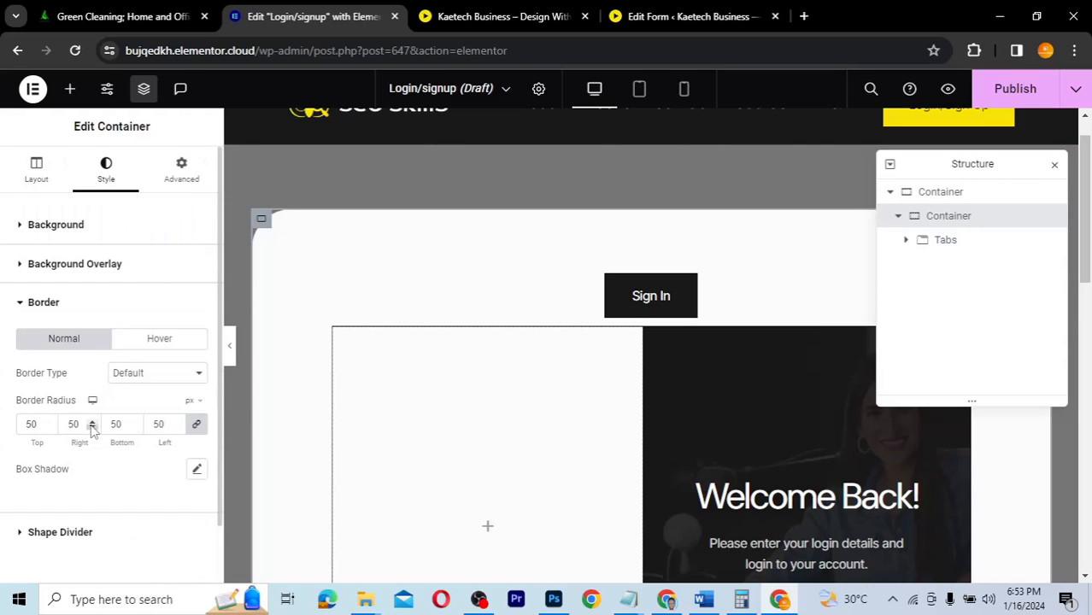
left_click(197, 470)
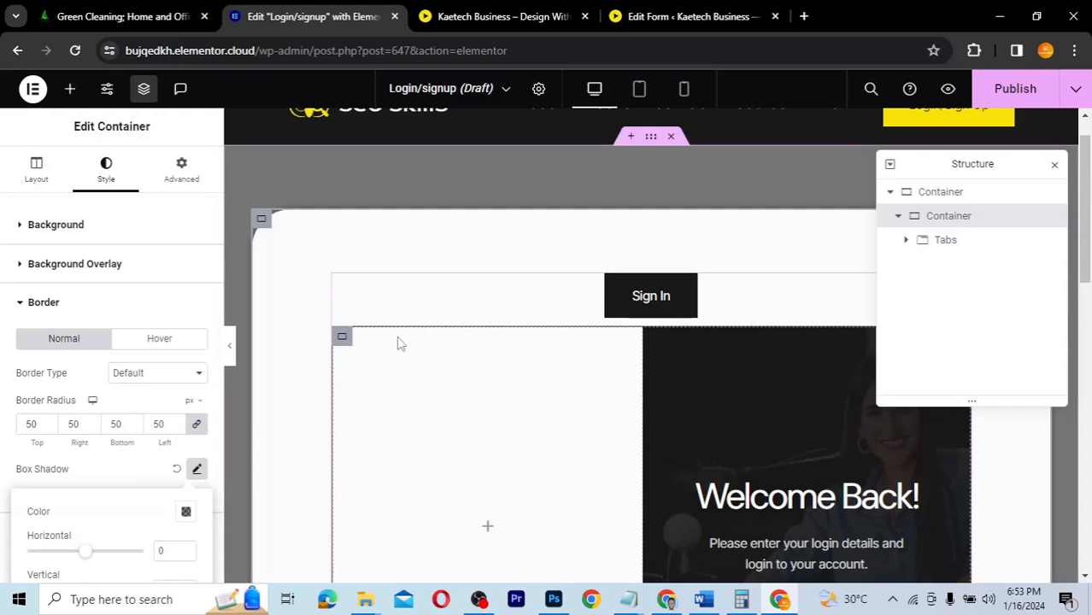
- Examine the card's shadow and rounded corners over the full page, with and without the editing panel
scroll(399, 342, "down", 2)
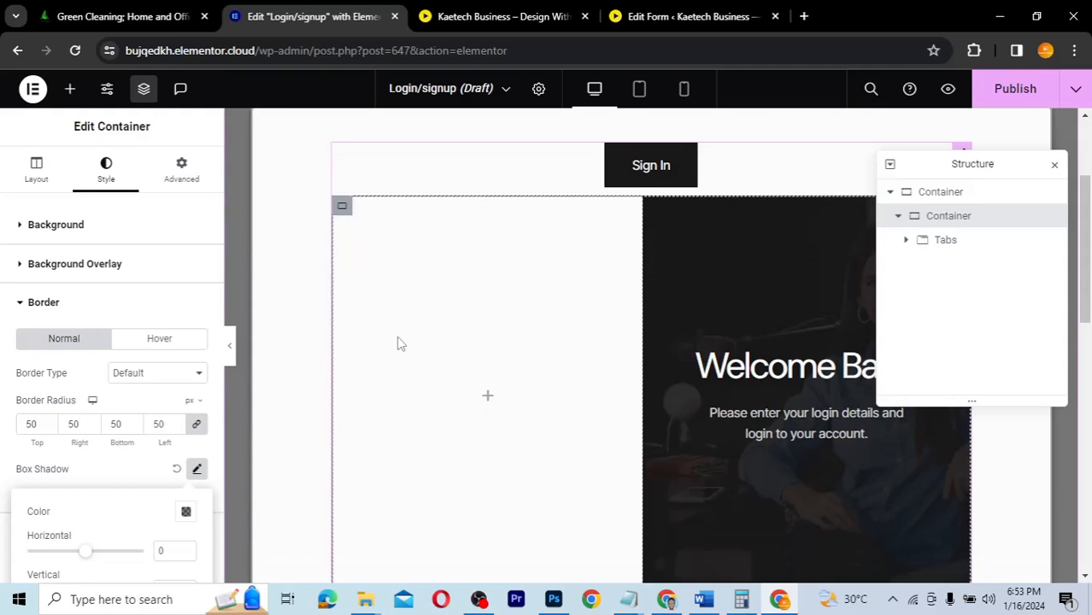
scroll(399, 343, "down", 1)
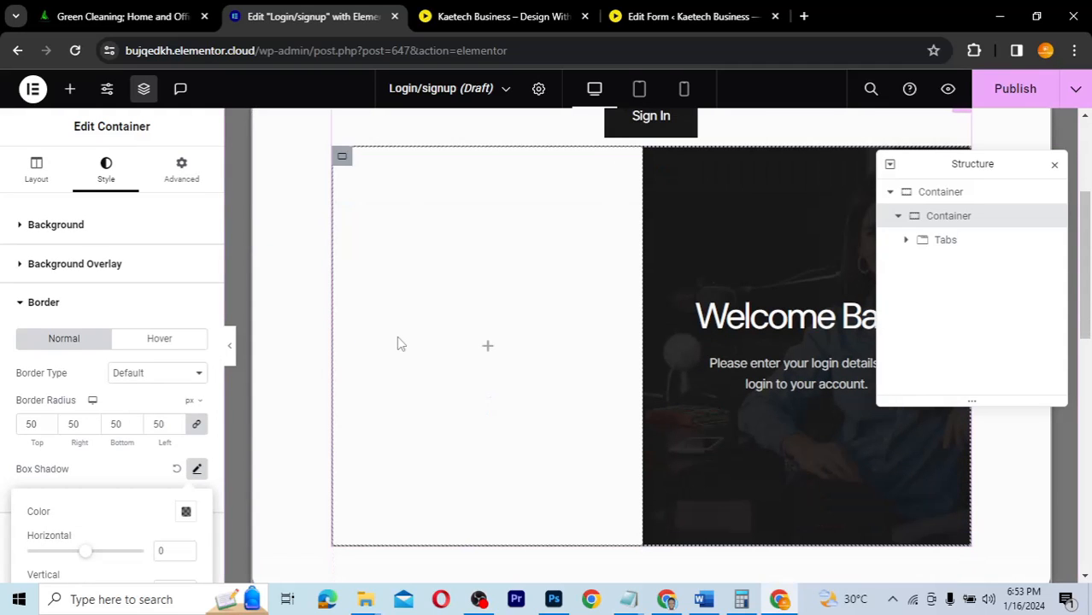
left_click(231, 348)
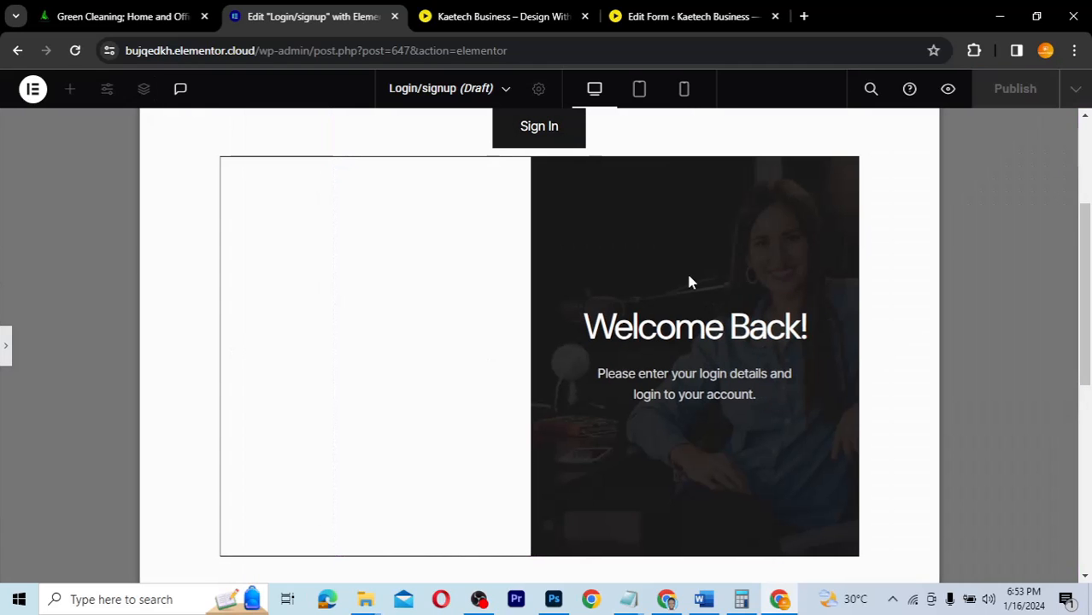
scroll(691, 281, "up", 2)
scroll(692, 282, "down", 2)
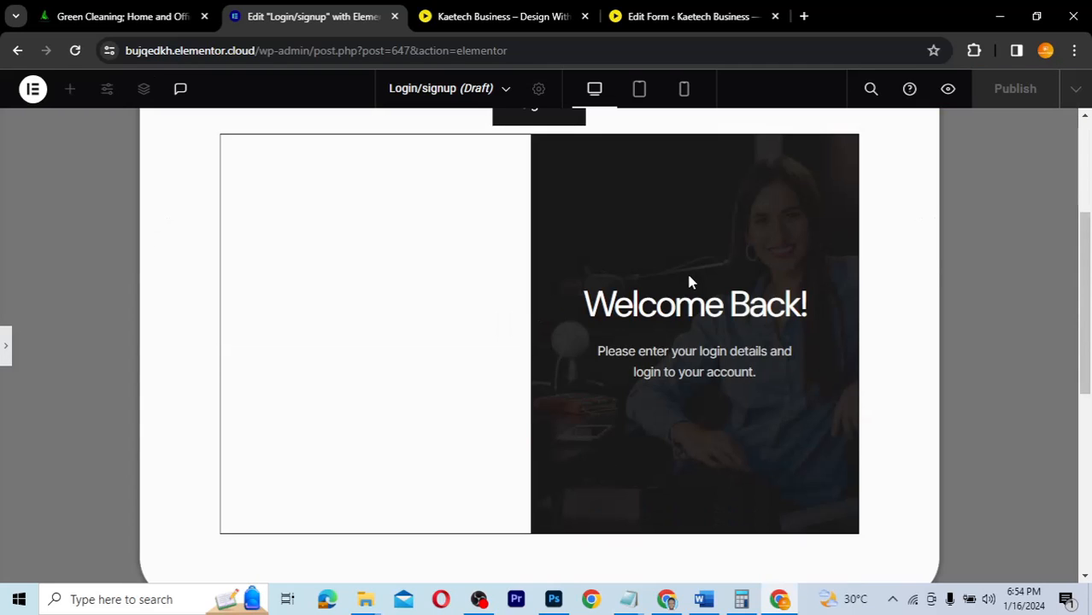
scroll(691, 282, "up", 1)
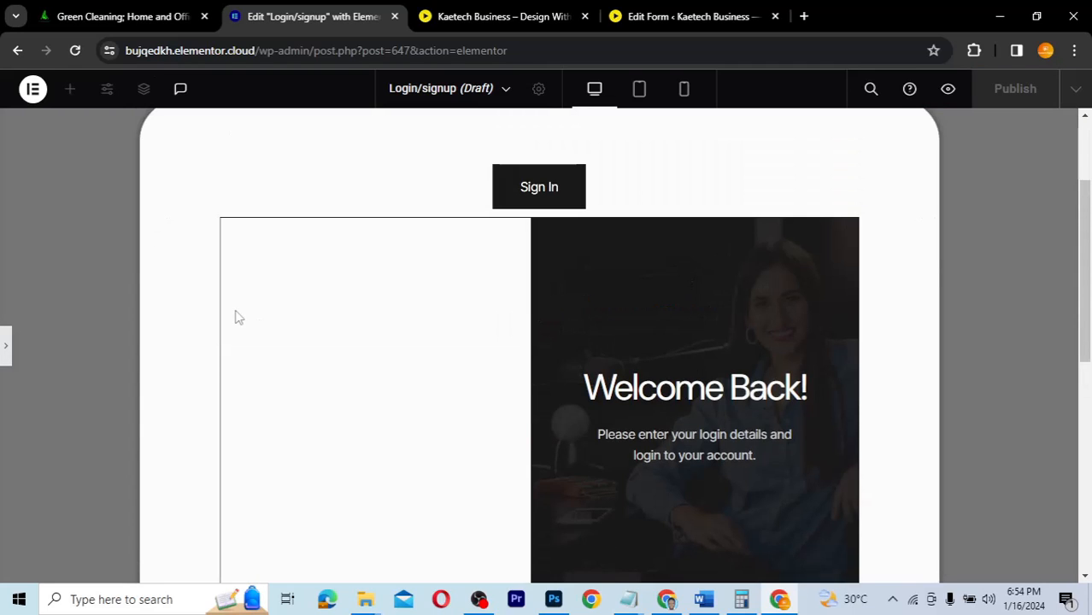
left_click(5, 362)
left_click(6, 359)
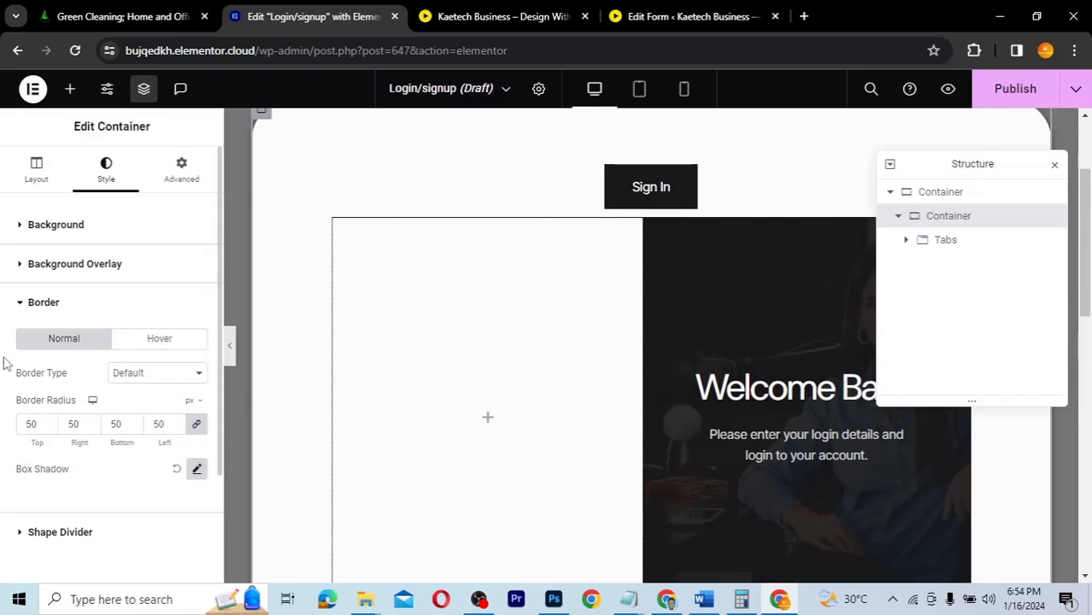
scroll(443, 283, "up", 1)
scroll(443, 283, "down", 1)
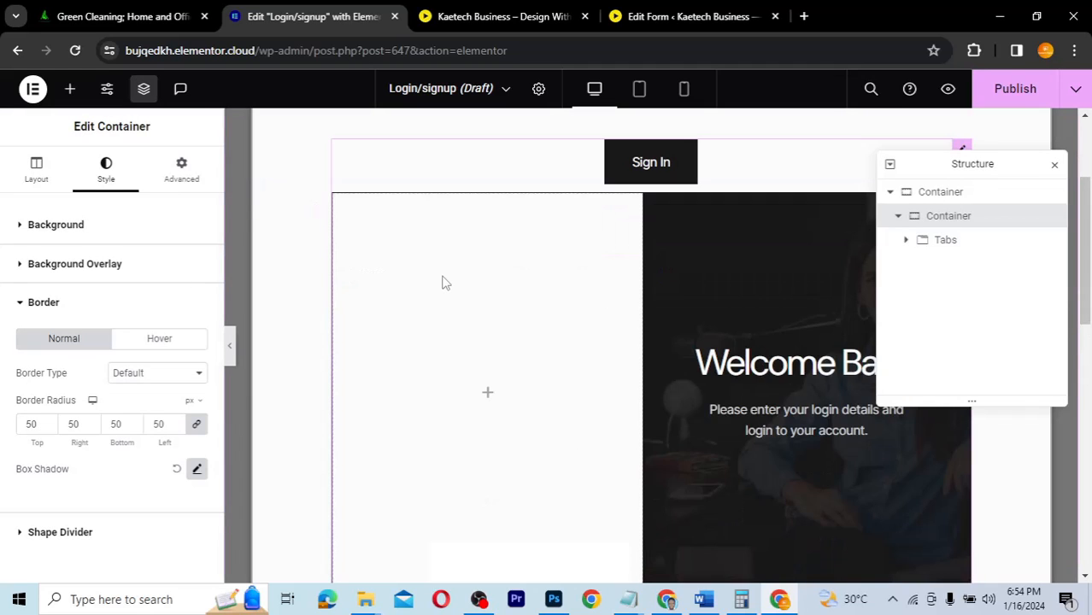
scroll(443, 283, "down", 1)
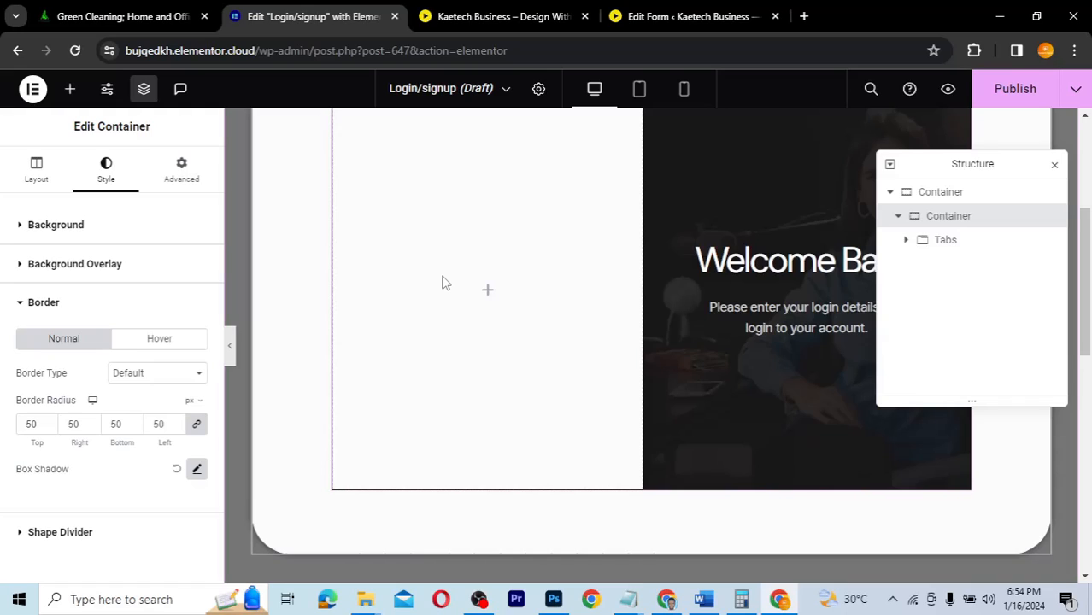
scroll(443, 283, "up", 1)
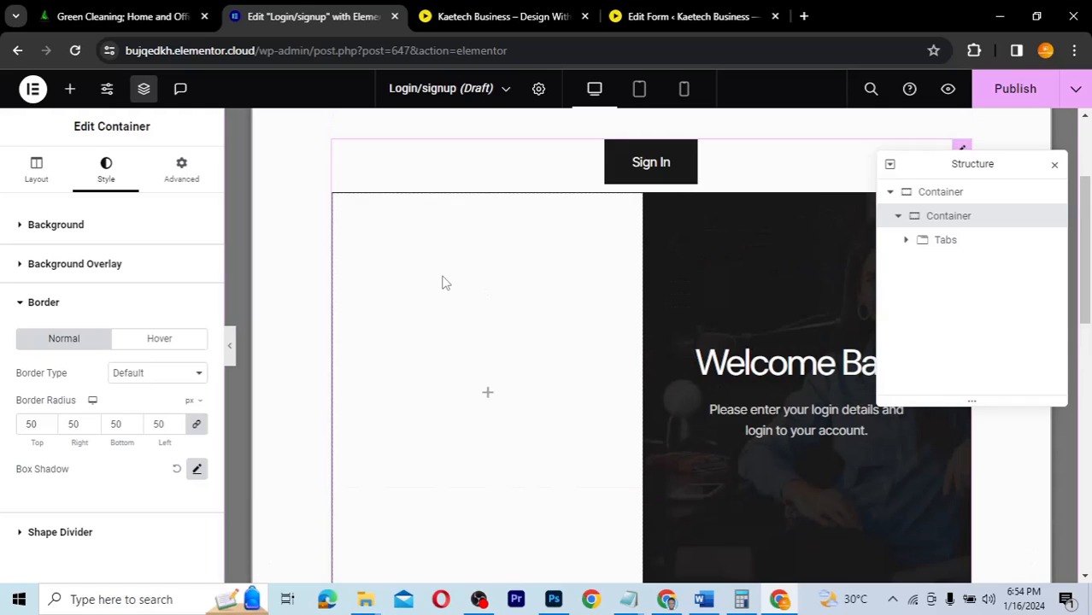
- Search the widgets for "short" and place a Shortcode widget in the empty column beside the Welcome Back! image
left_click(489, 398)
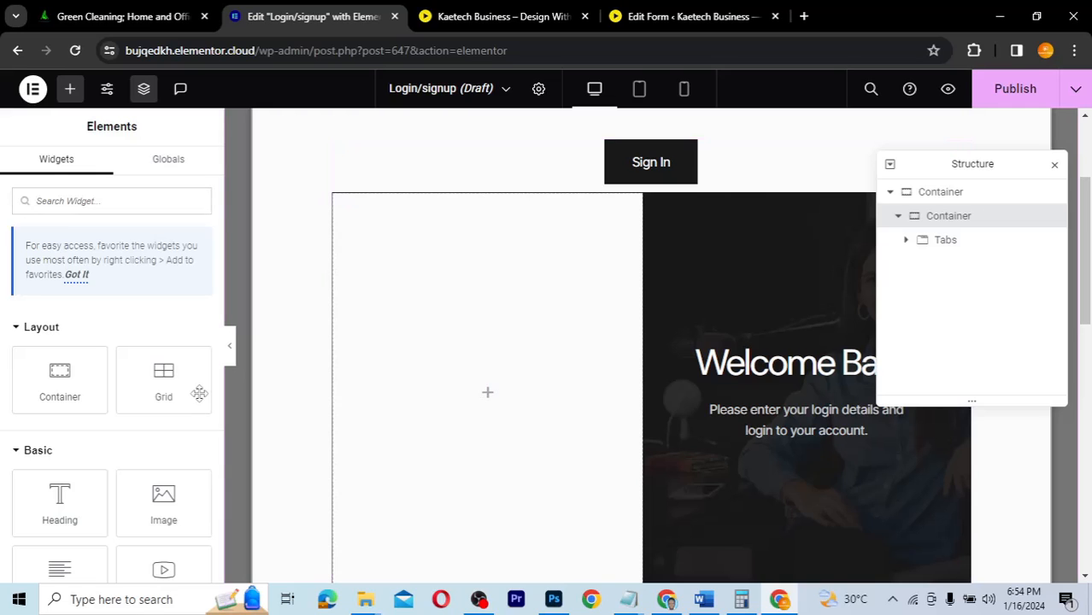
left_click(488, 397)
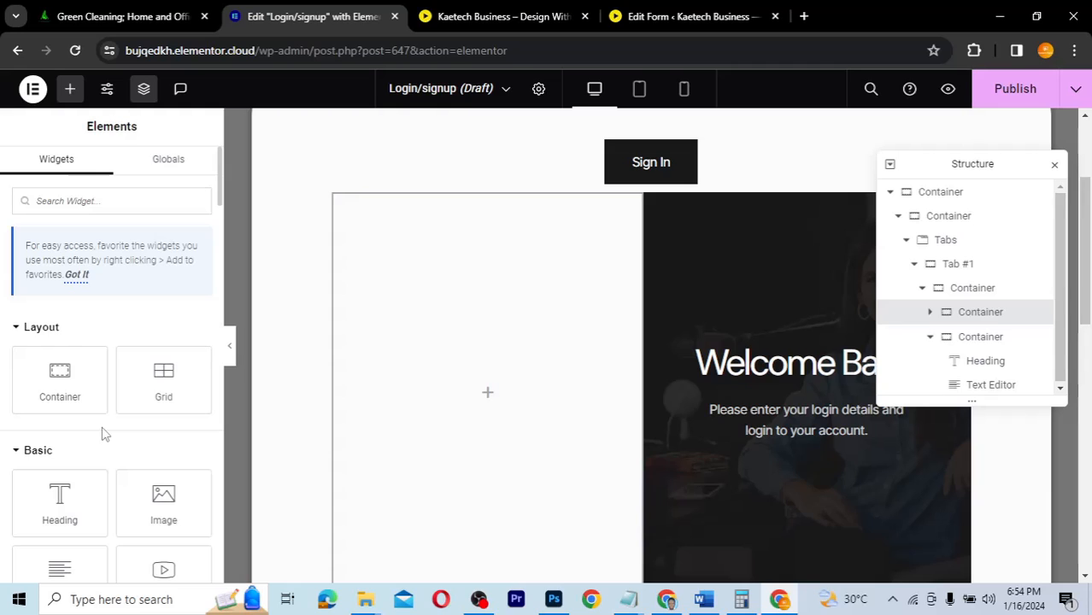
scroll(100, 427, "down", 3)
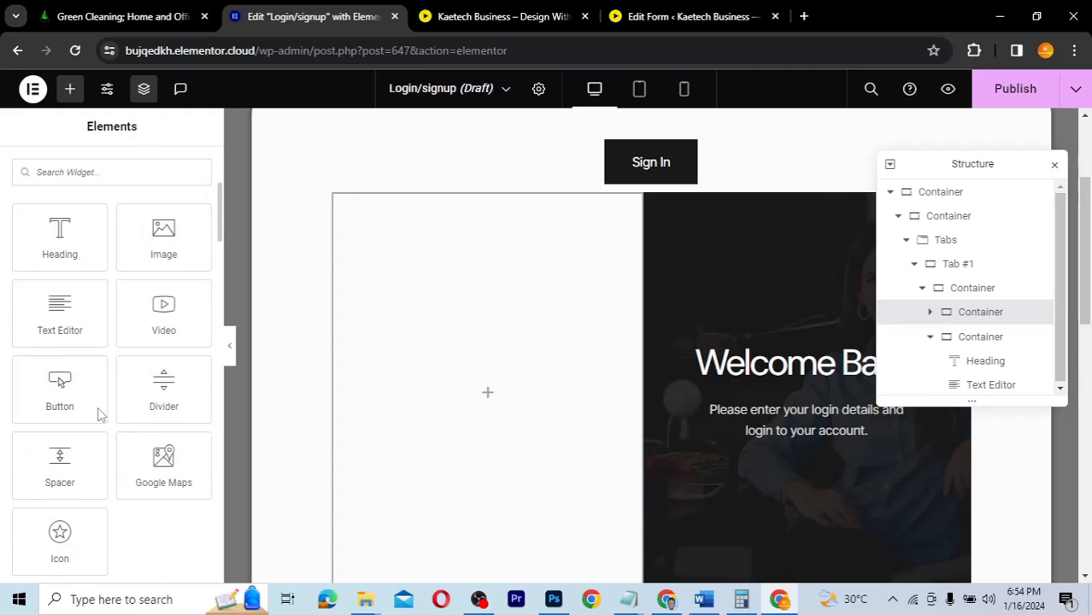
scroll(97, 414, "up", 3)
left_click(88, 201)
type("short")
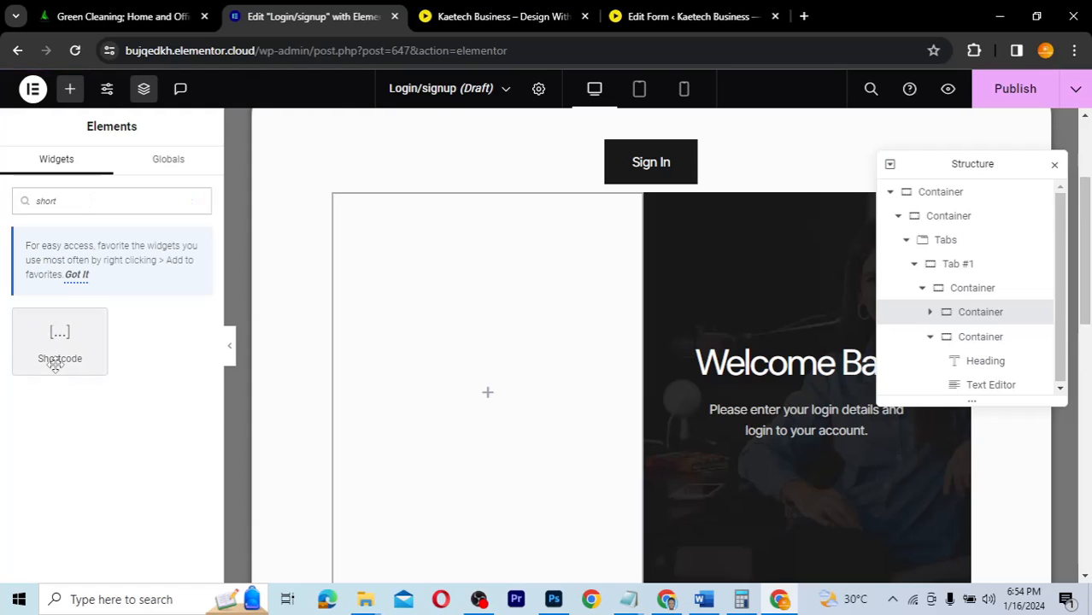
left_click_drag(54, 359, 482, 400)
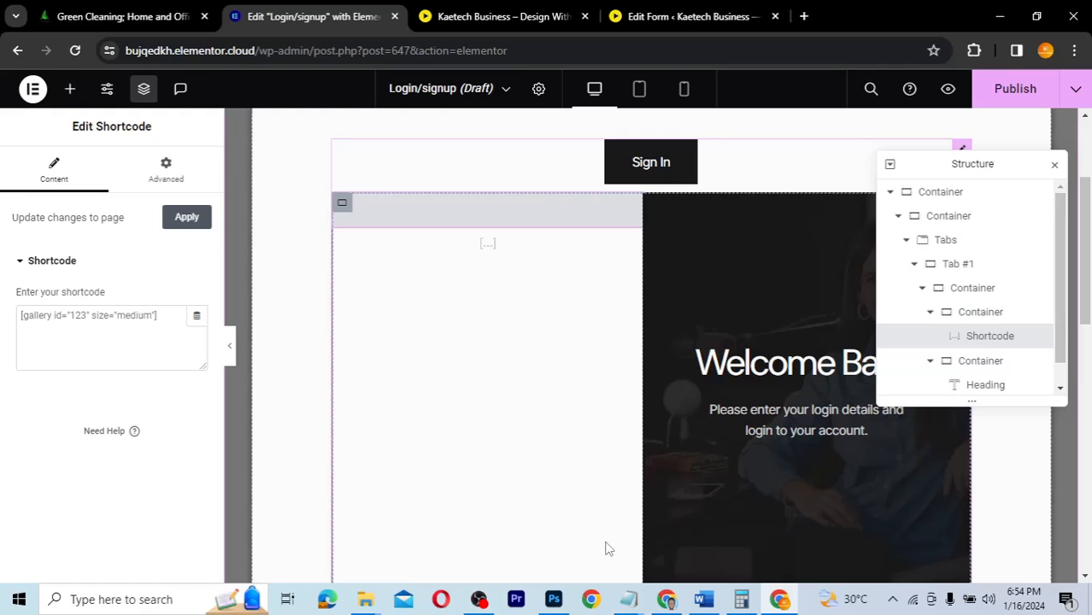
- Copy the login shortcode [forminator_form id="650"] from the untitled Notepad note and paste it into the Shortcode widget
mouse_move(632, 601)
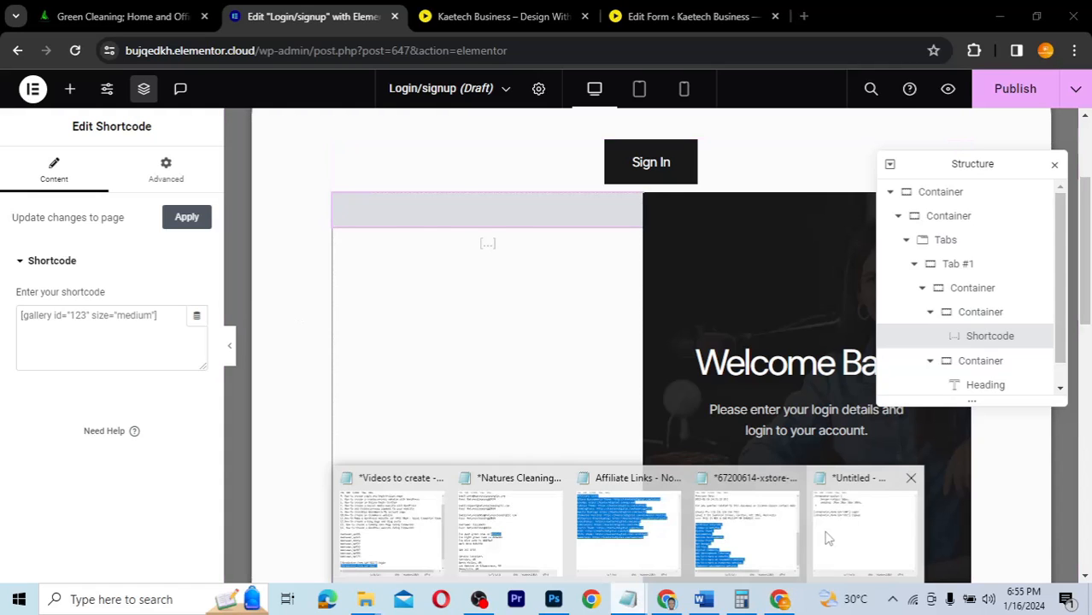
left_click(837, 534)
left_click_drag(495, 262, 330, 265)
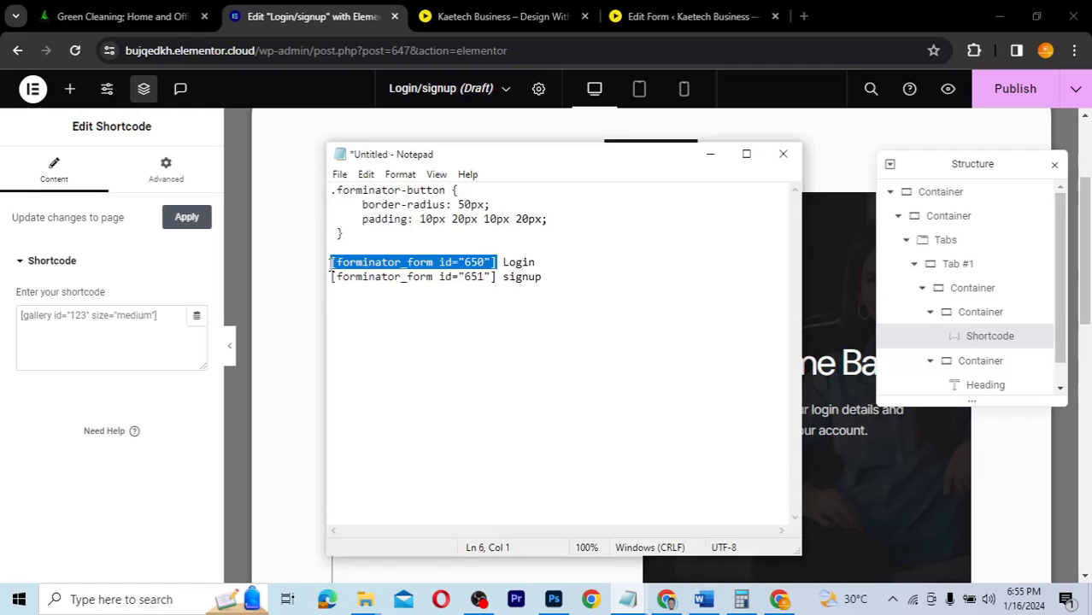
key("ctrl+c")
left_click(130, 316)
key("ctrl+v")
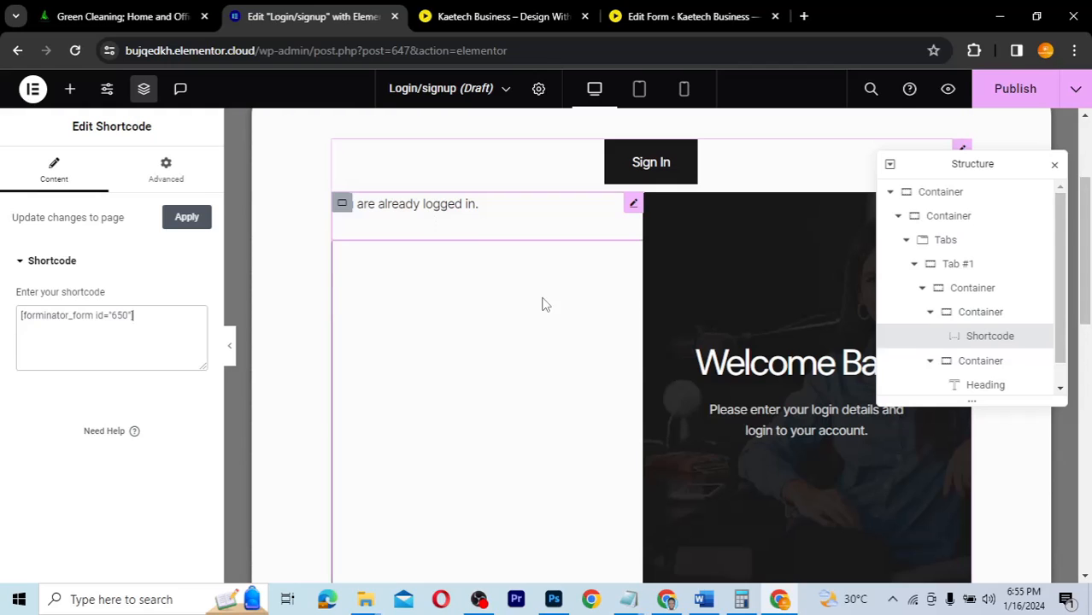
- Select the container holding the shortcode and set both its justify content and align items to center
left_click(984, 316)
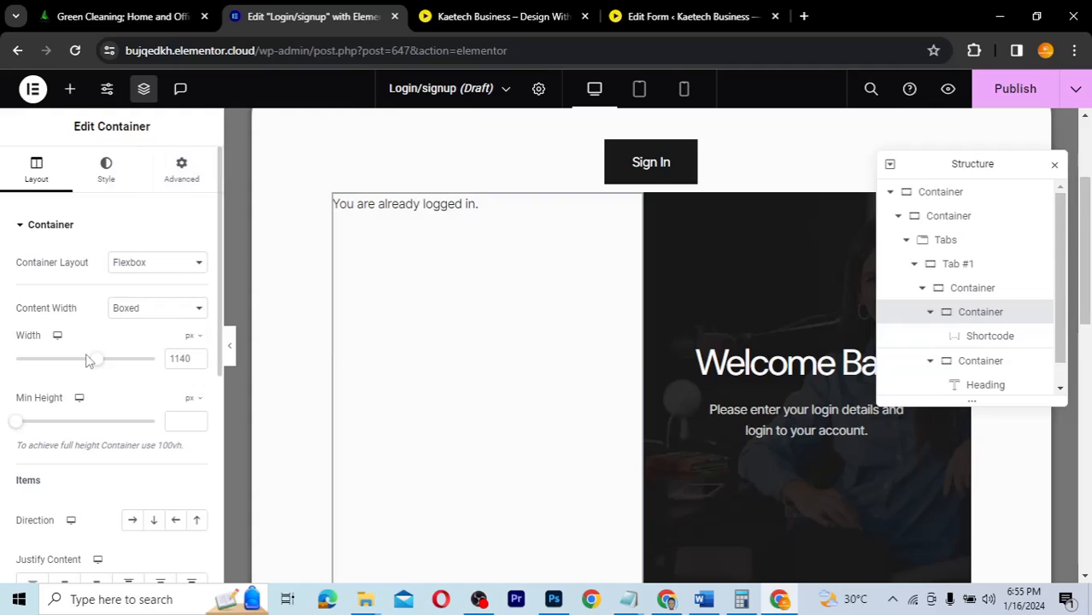
scroll(85, 359, "down", 5)
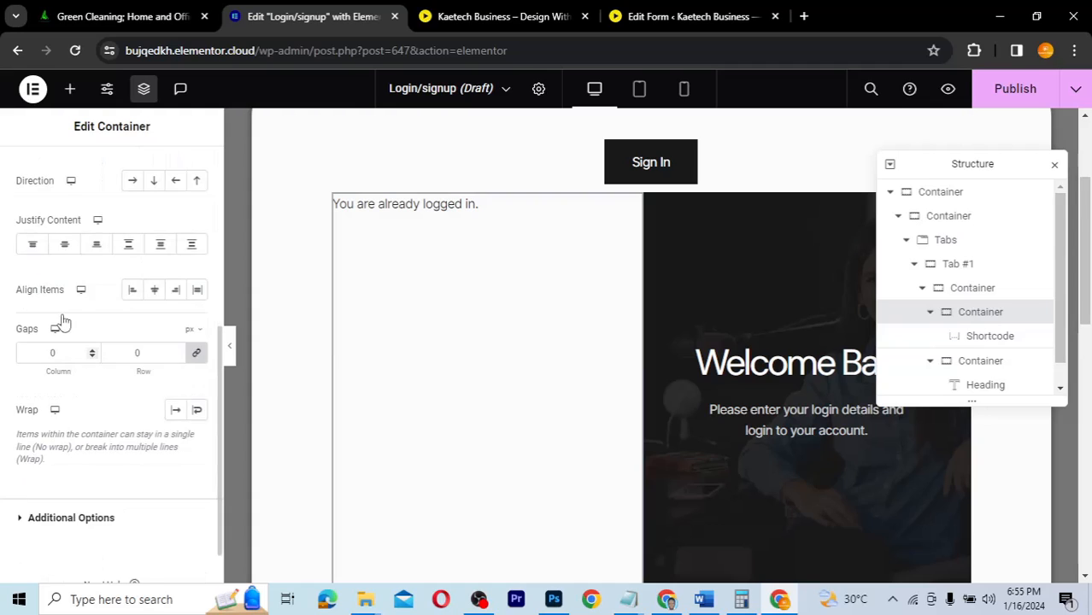
left_click(63, 231)
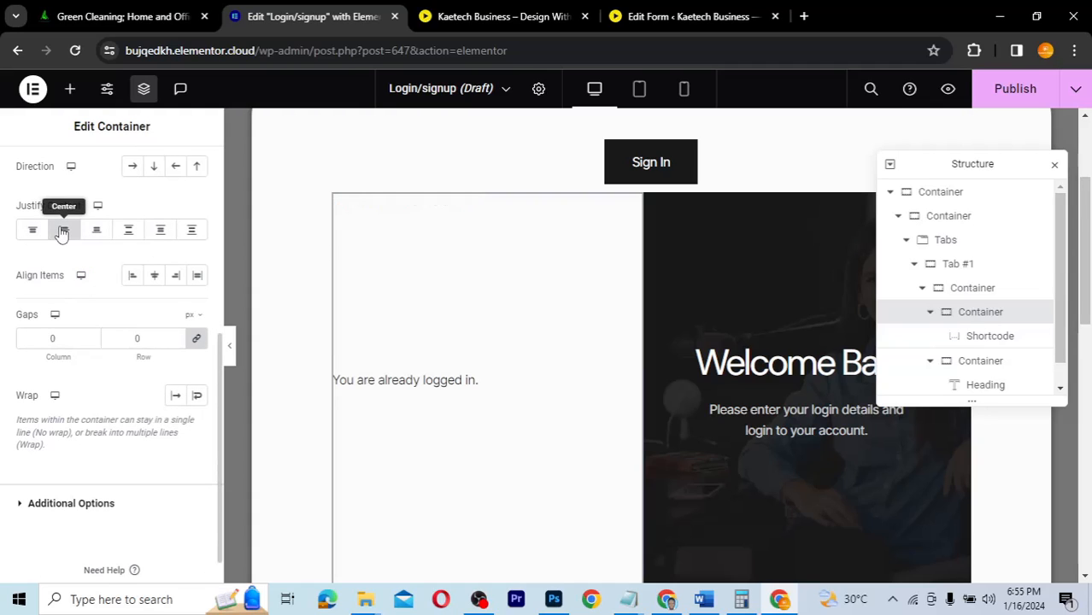
left_click(154, 282)
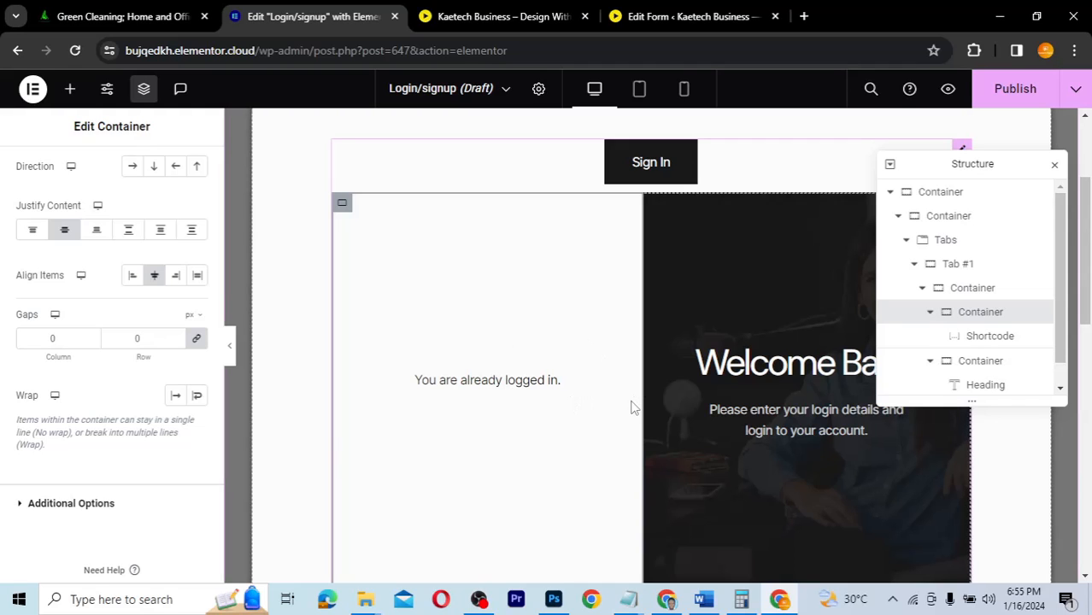
scroll(633, 408, "down", 3)
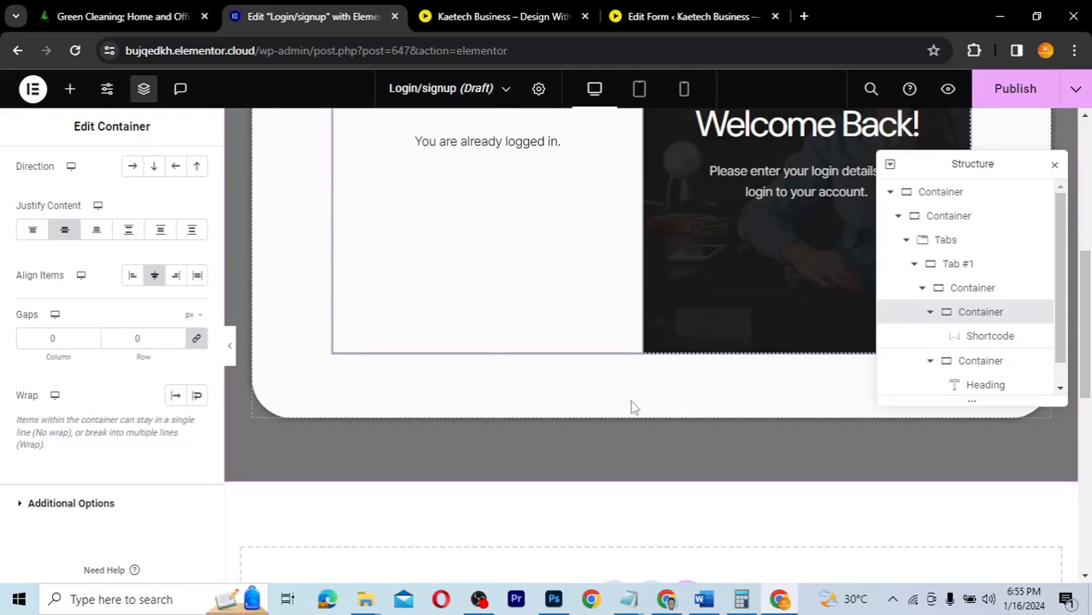
- Check the LogIn tab of the reference page and add a Heading widget titled "Sign In" above the shortcode in the login column
scroll(632, 407, "up", 3)
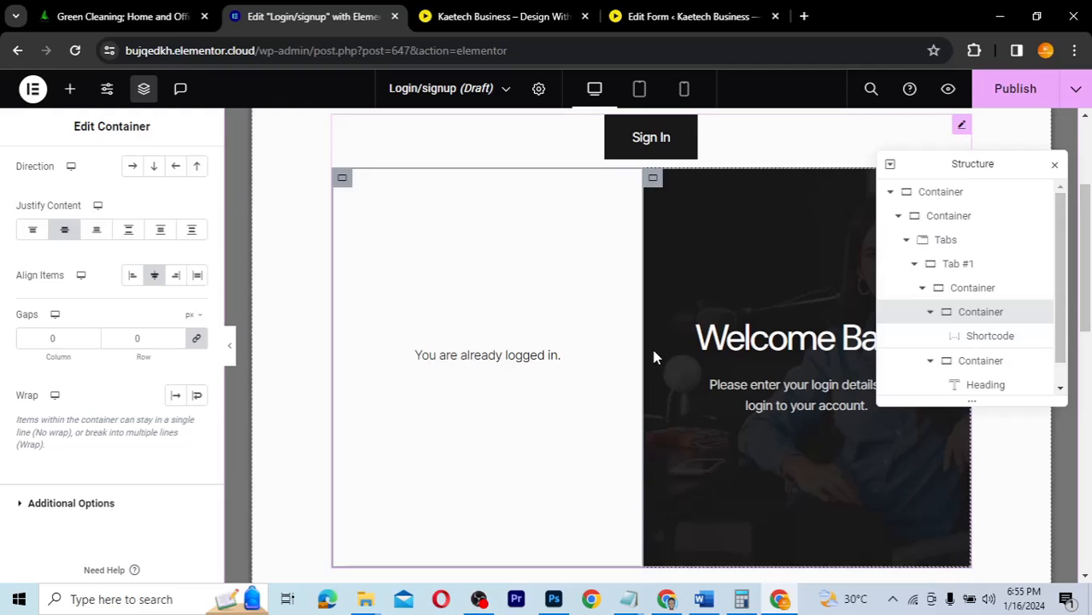
scroll(654, 357, "down", 1)
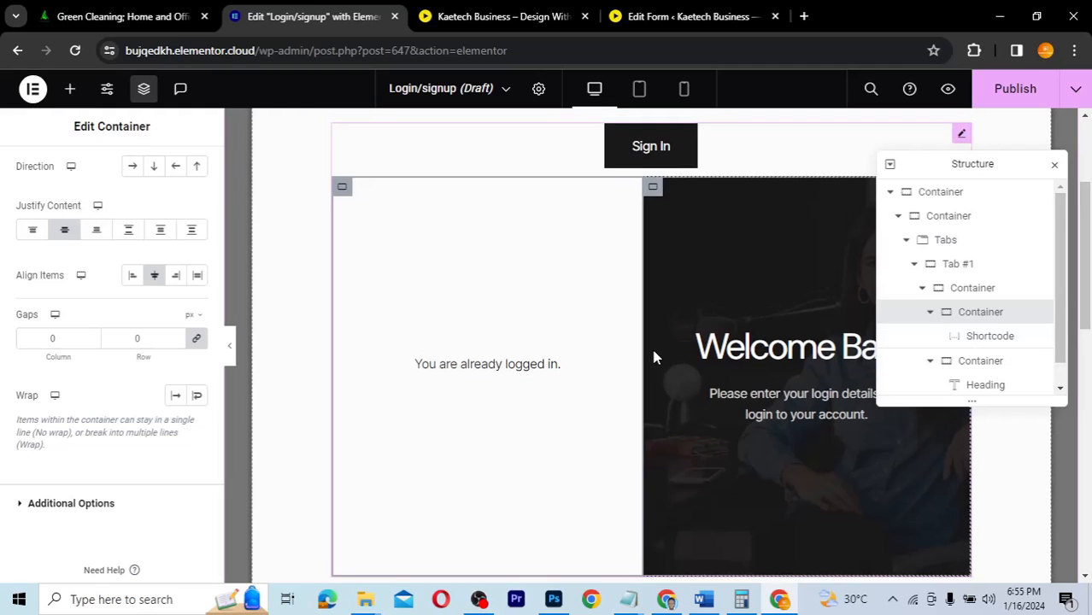
left_click(667, 599)
left_click(591, 248)
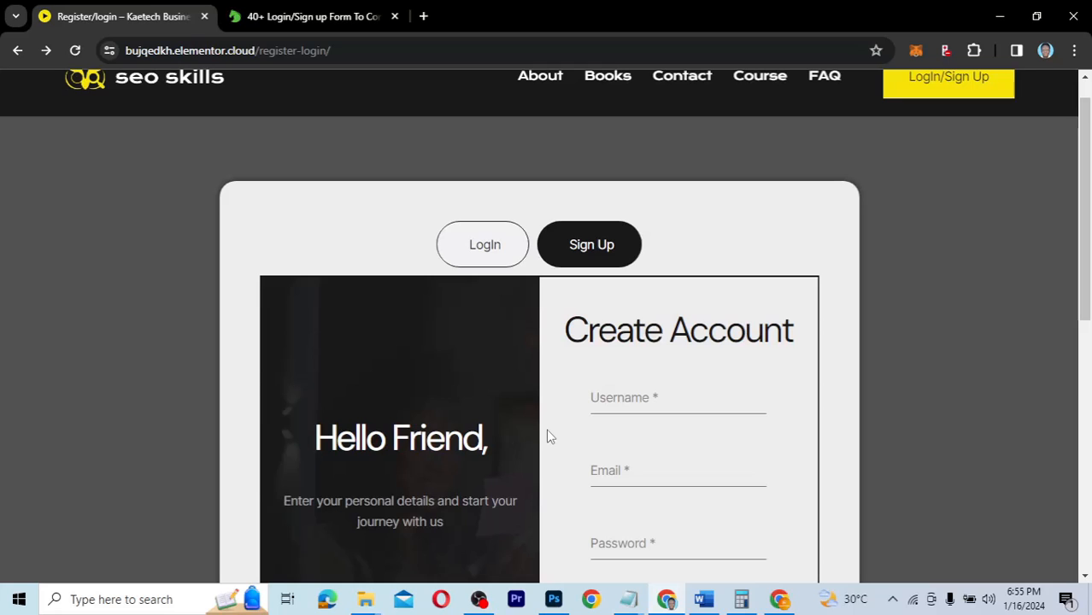
left_click(485, 246)
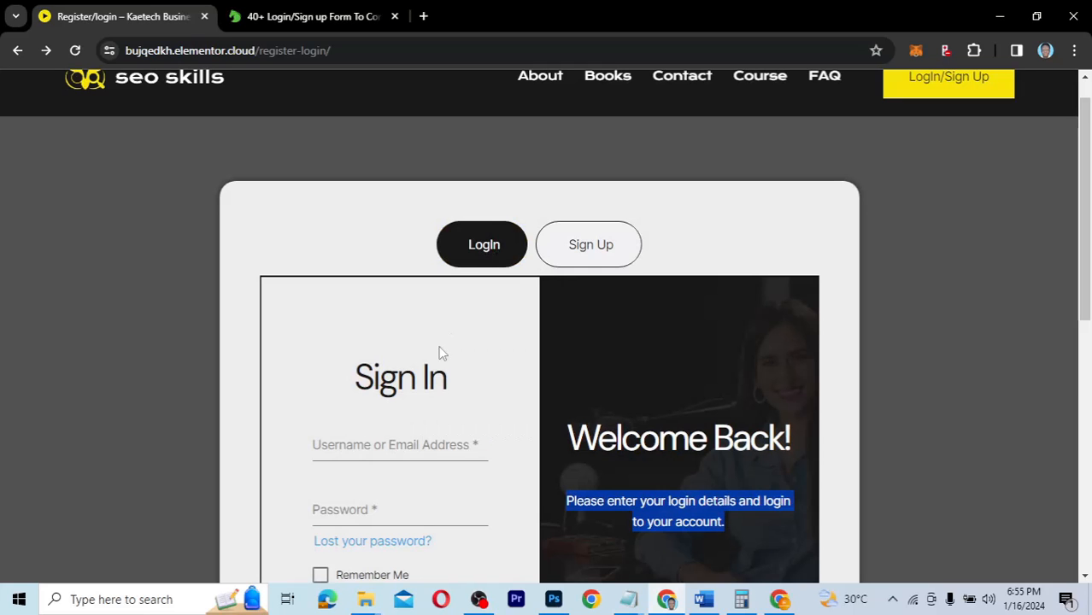
triple_click(345, 375)
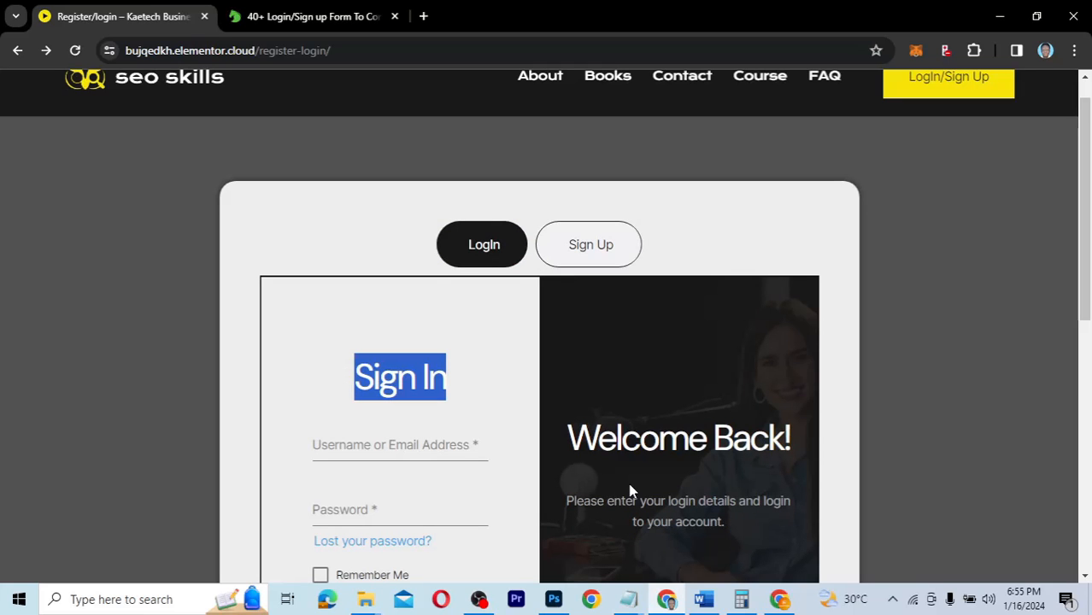
left_click(780, 599)
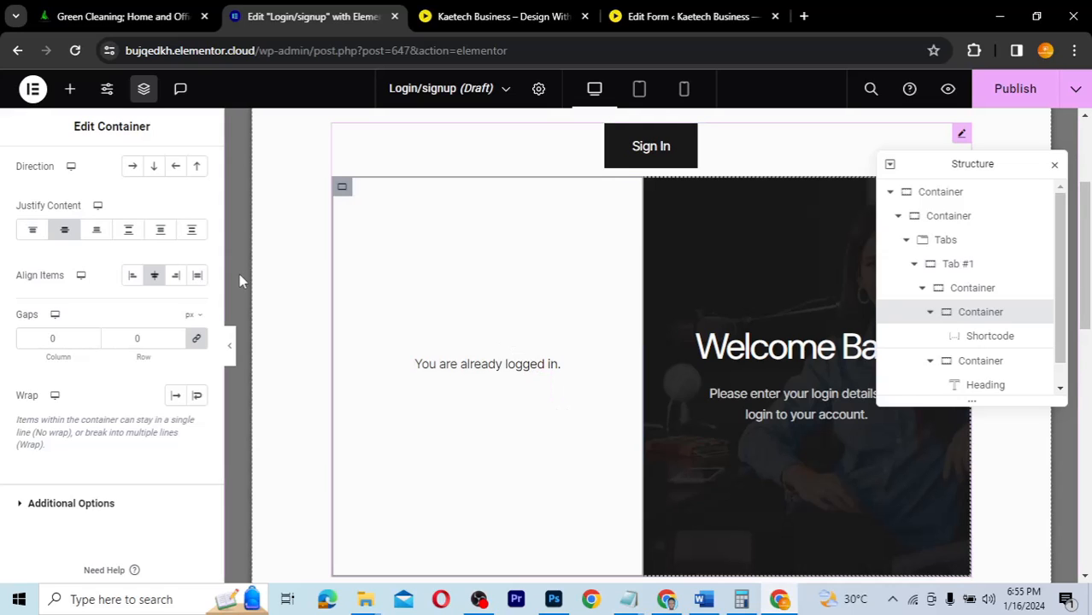
left_click(69, 91)
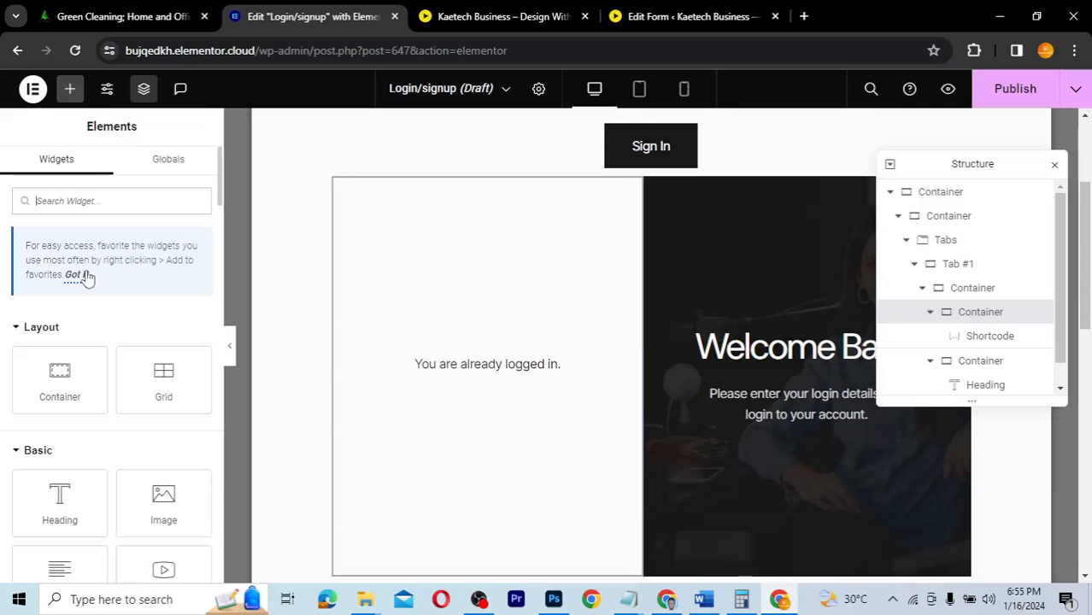
left_click_drag(57, 495, 488, 357)
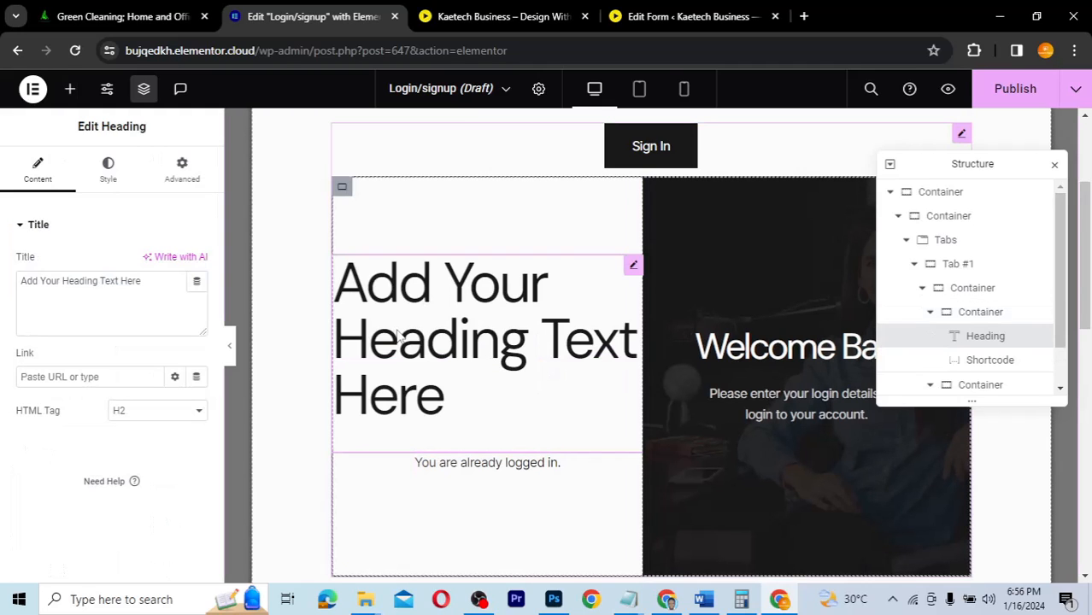
left_click_drag(158, 283, 5, 285)
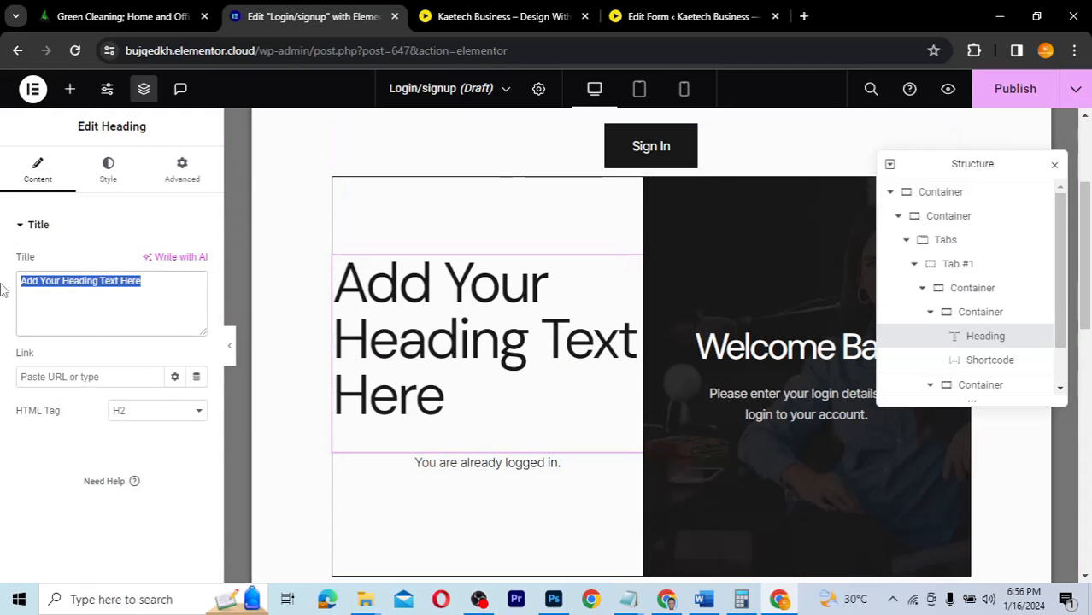
type("Sign In")
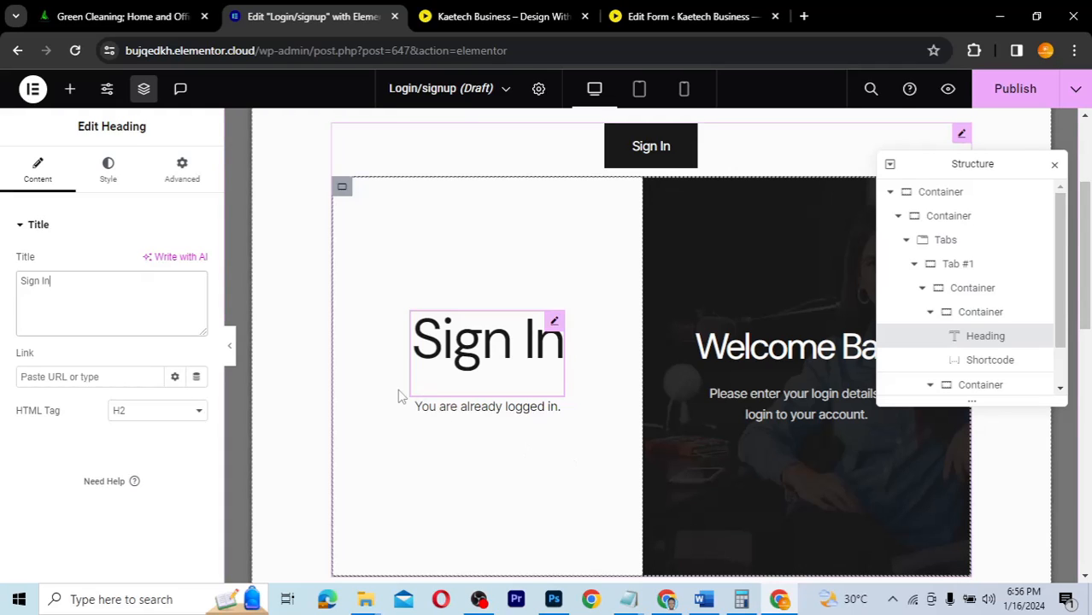
- Set the Sign In heading's typography size to 55 px and review it within the card
left_click(107, 171)
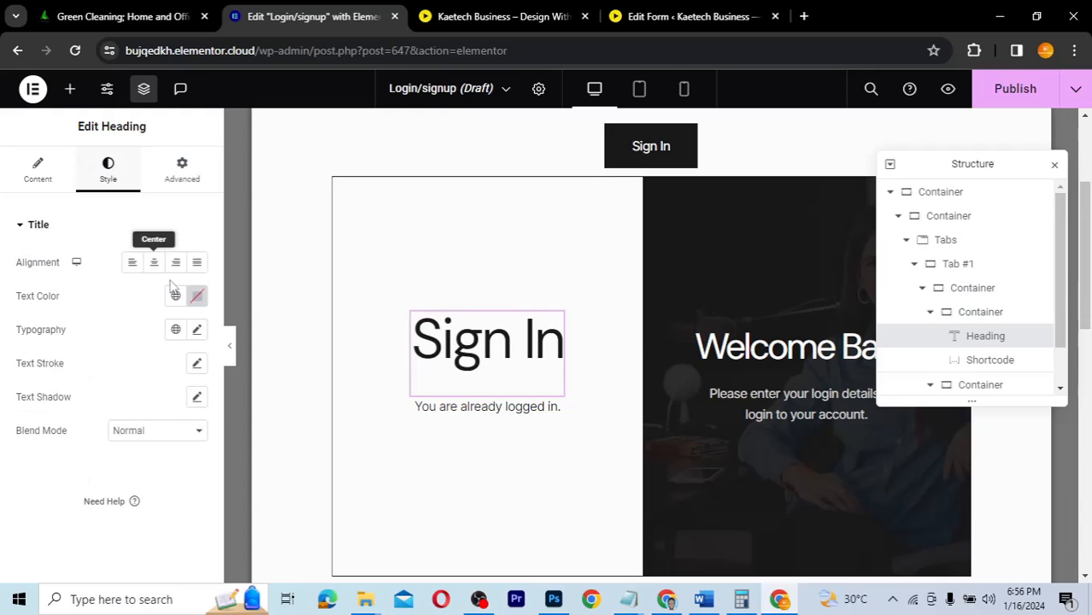
left_click(196, 329)
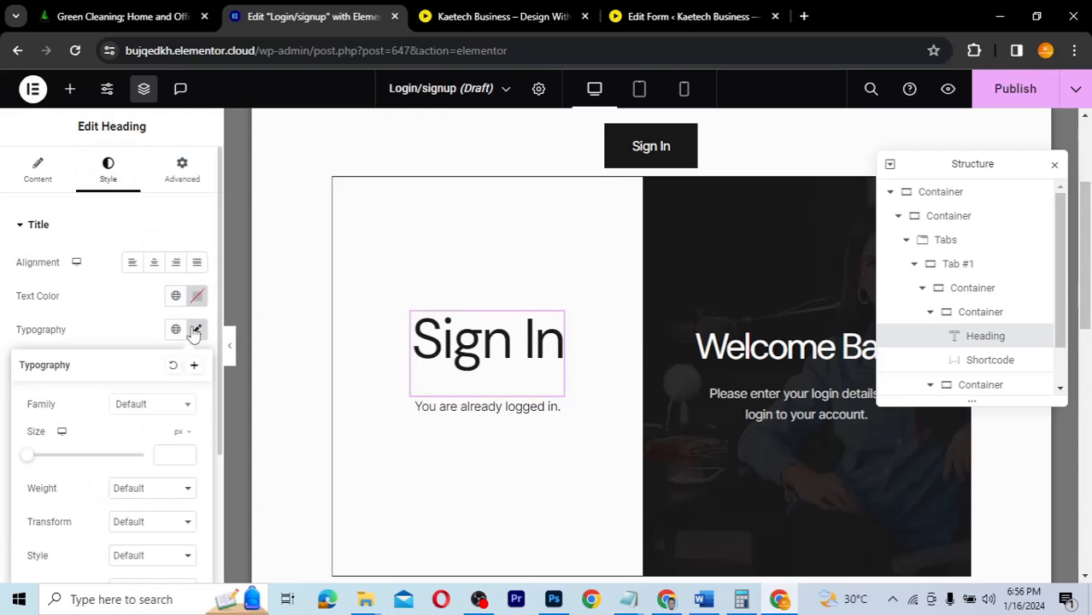
left_click(174, 452)
type("55")
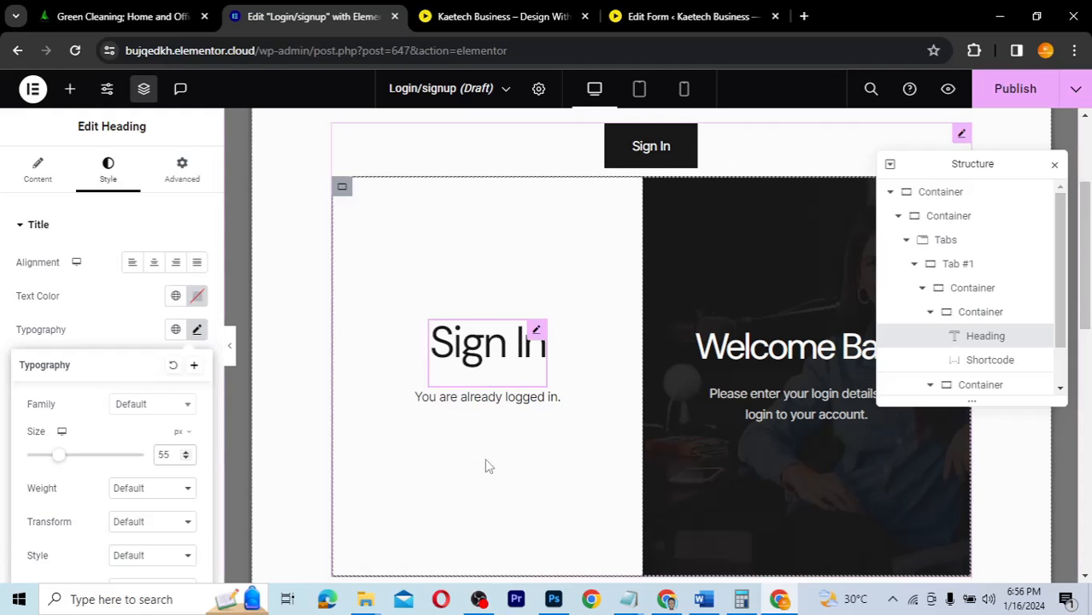
scroll(484, 458, "down", 2)
scroll(484, 466, "down", 2)
scroll(484, 466, "up", 3)
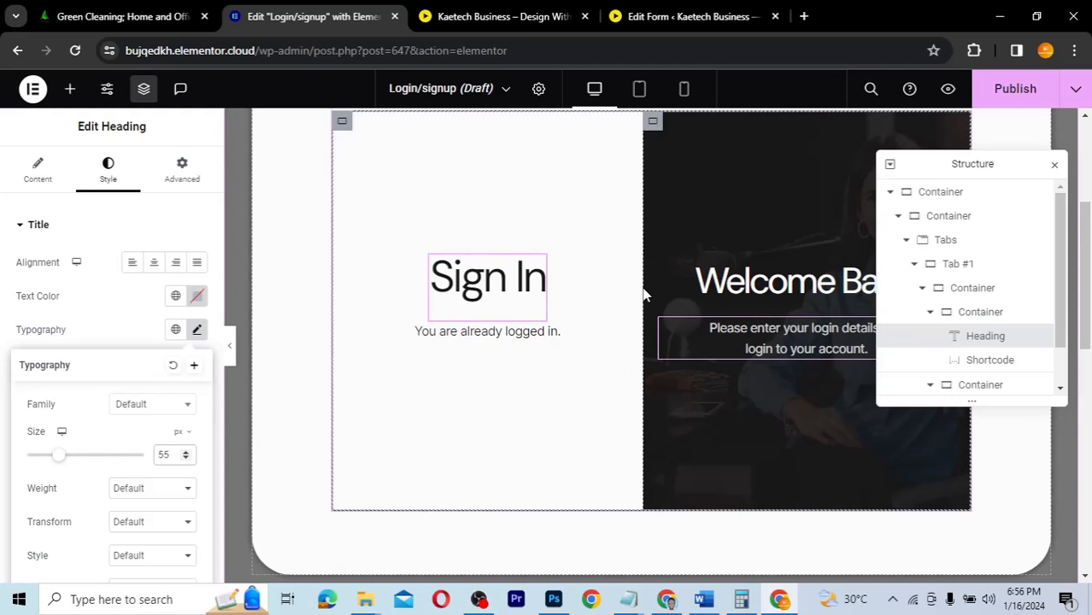
scroll(643, 291, "up", 3)
scroll(643, 288, "down", 2)
scroll(643, 288, "down", 1)
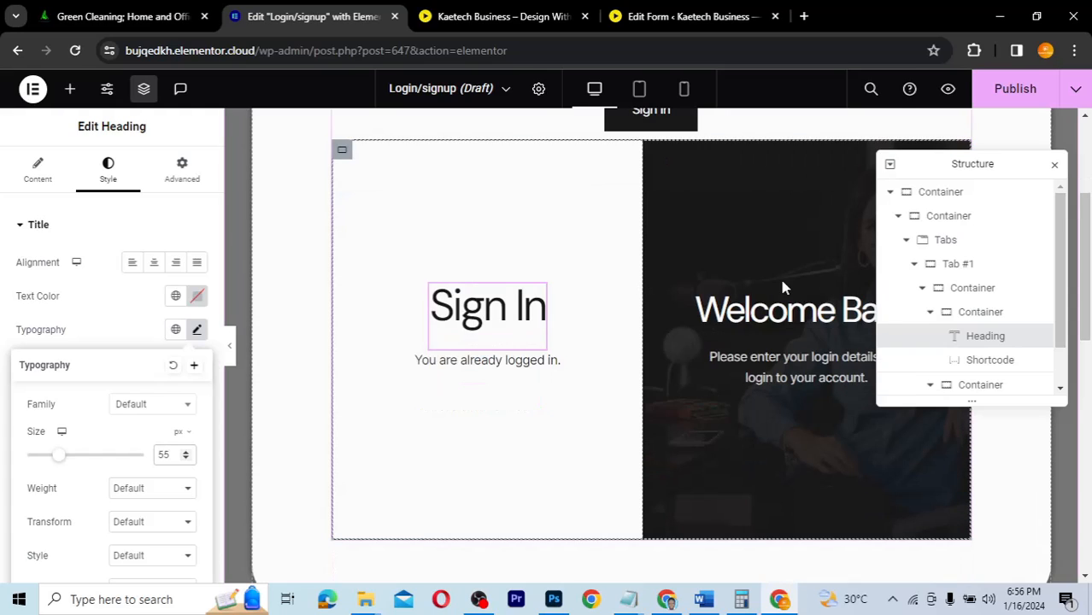
- Duplicate the Sign In tab in the Tabs widget and title the copy "Sign Up"
left_click(946, 242)
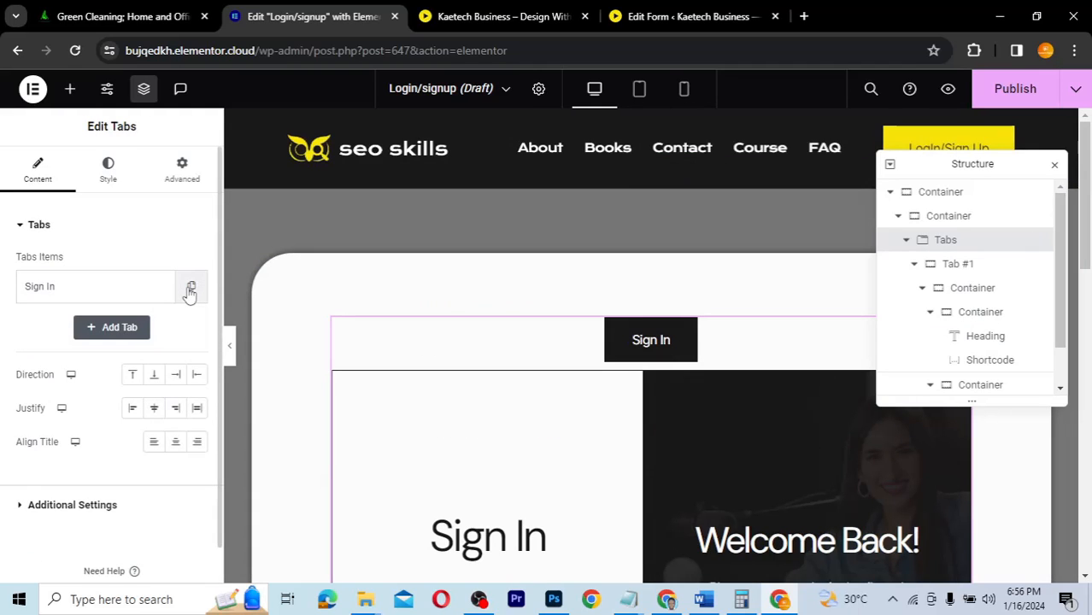
left_click(190, 291)
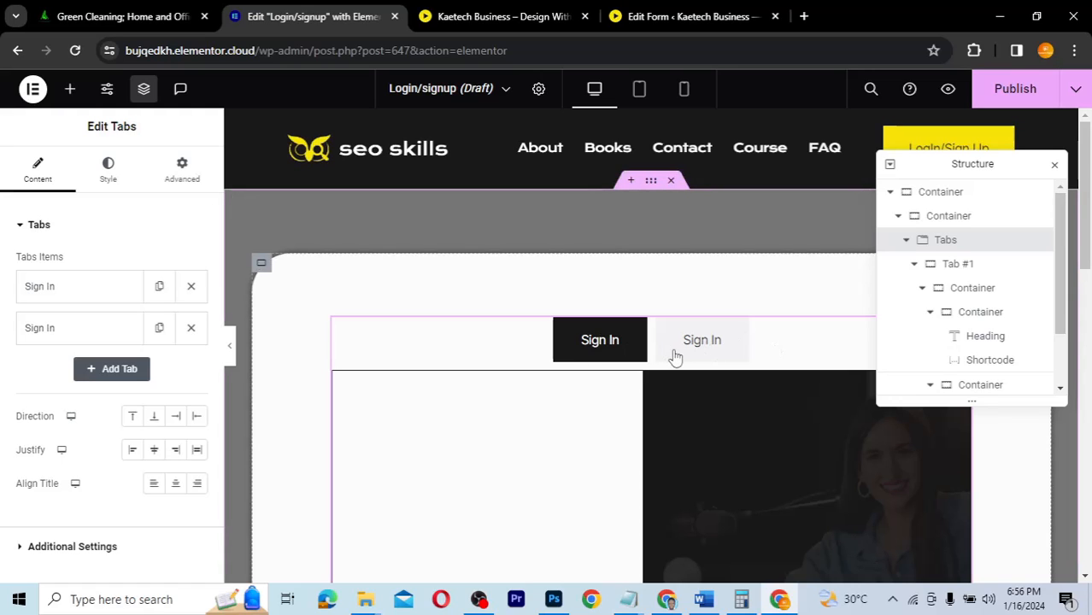
scroll(642, 346, "down", 2)
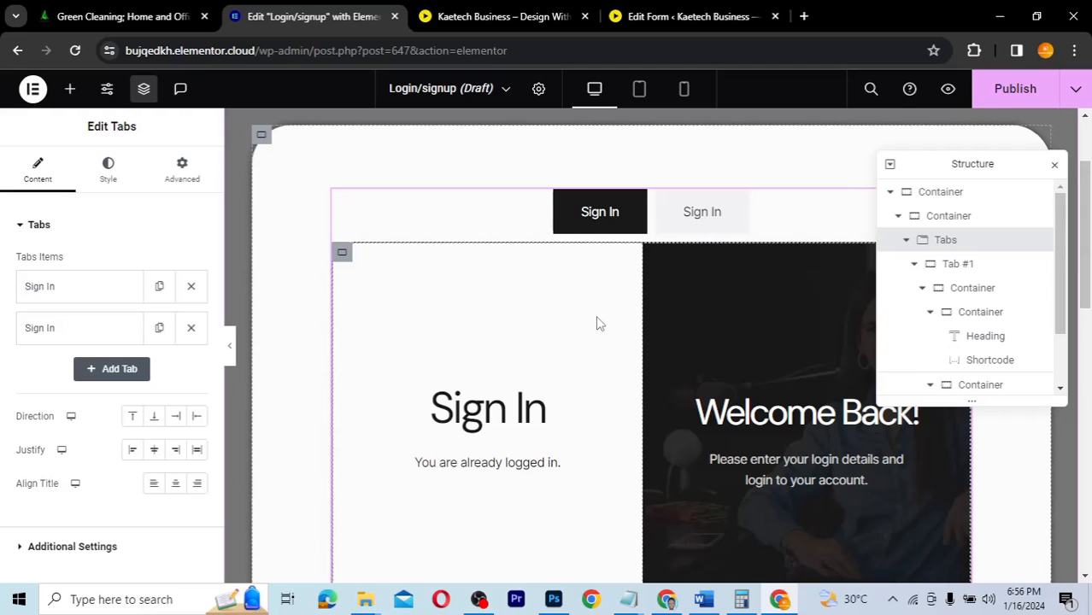
left_click(78, 333)
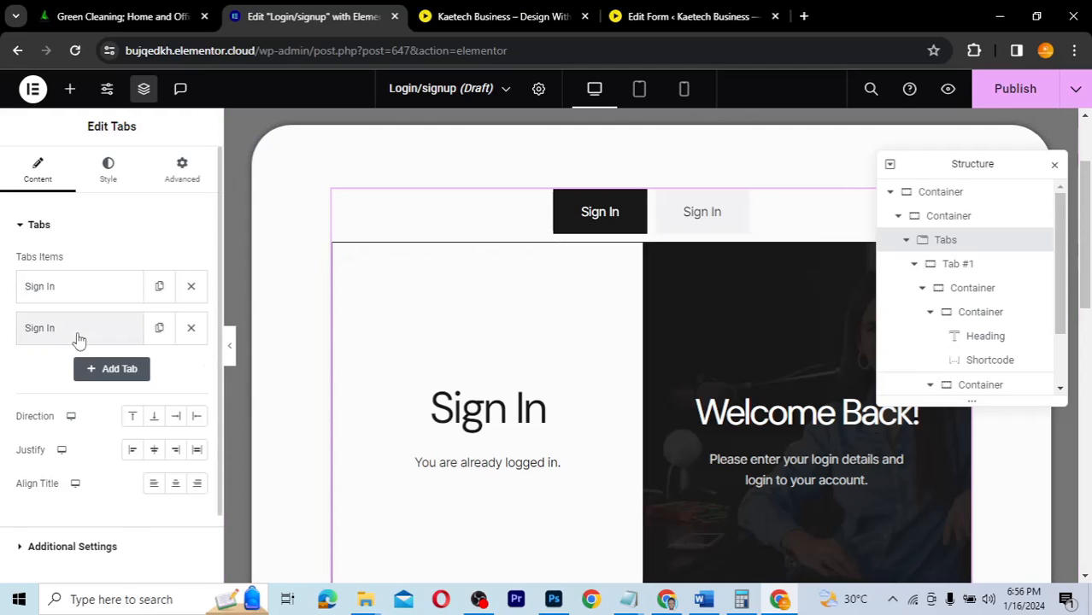
double_click(53, 387)
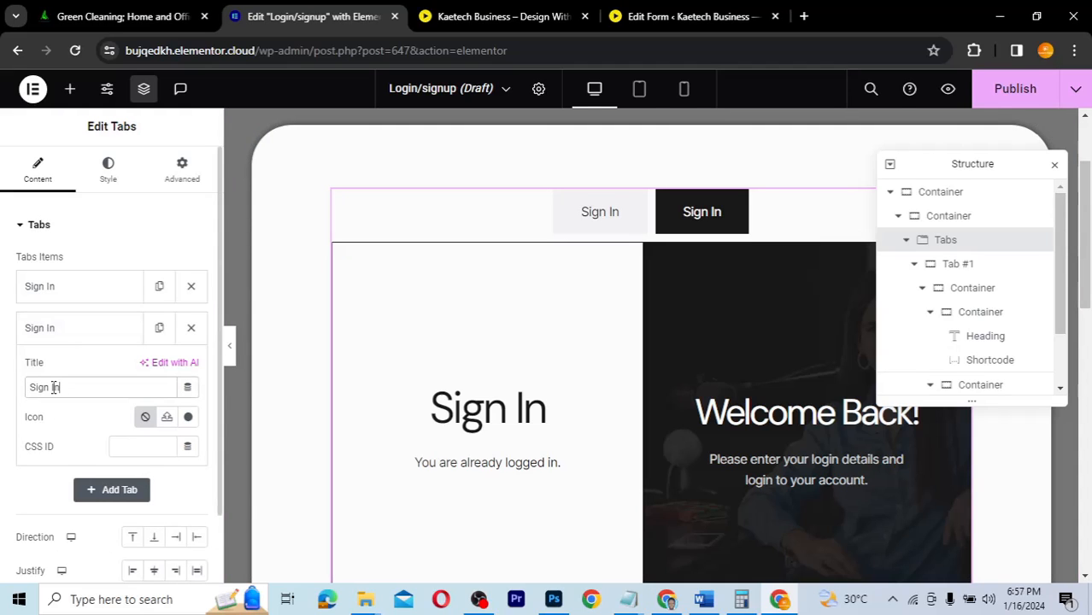
type("Up")
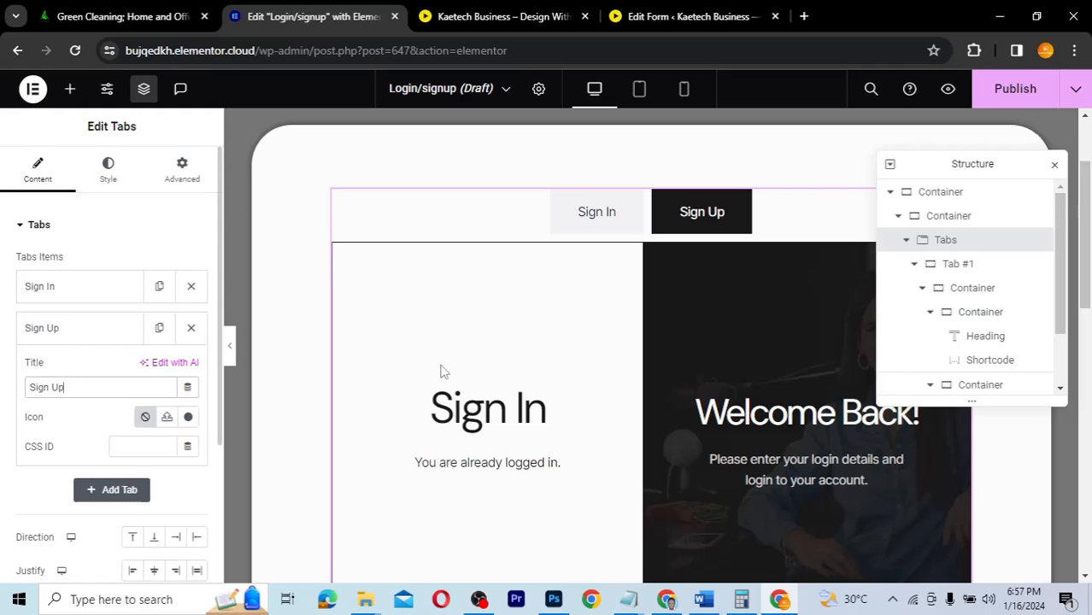
- Reverse the row direction of the Sign Up tab's inner container so the image column comes before the form column
scroll(521, 402, "down", 1)
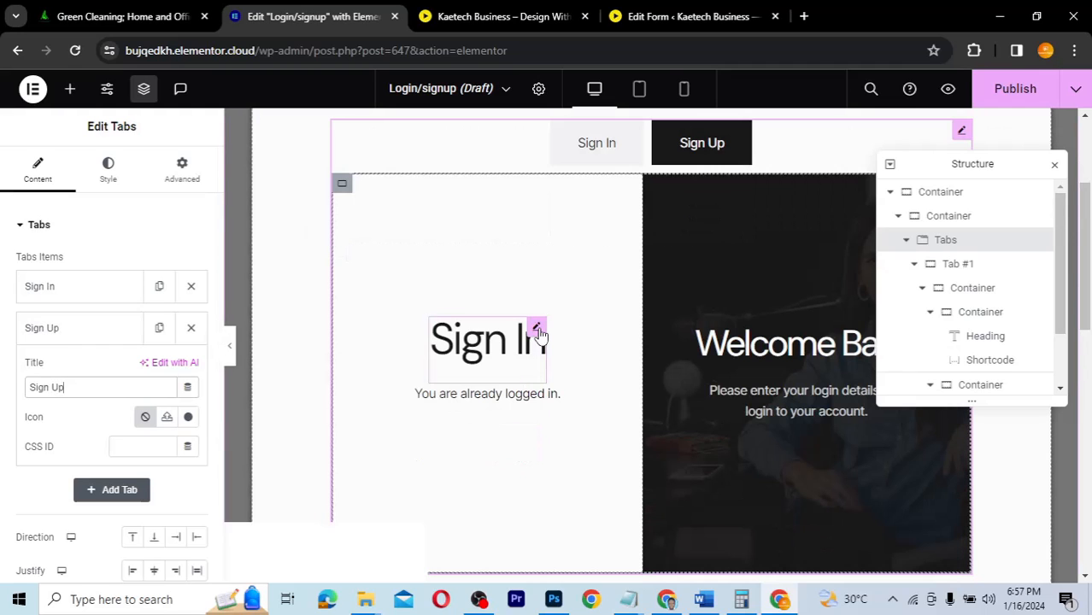
left_click(538, 331)
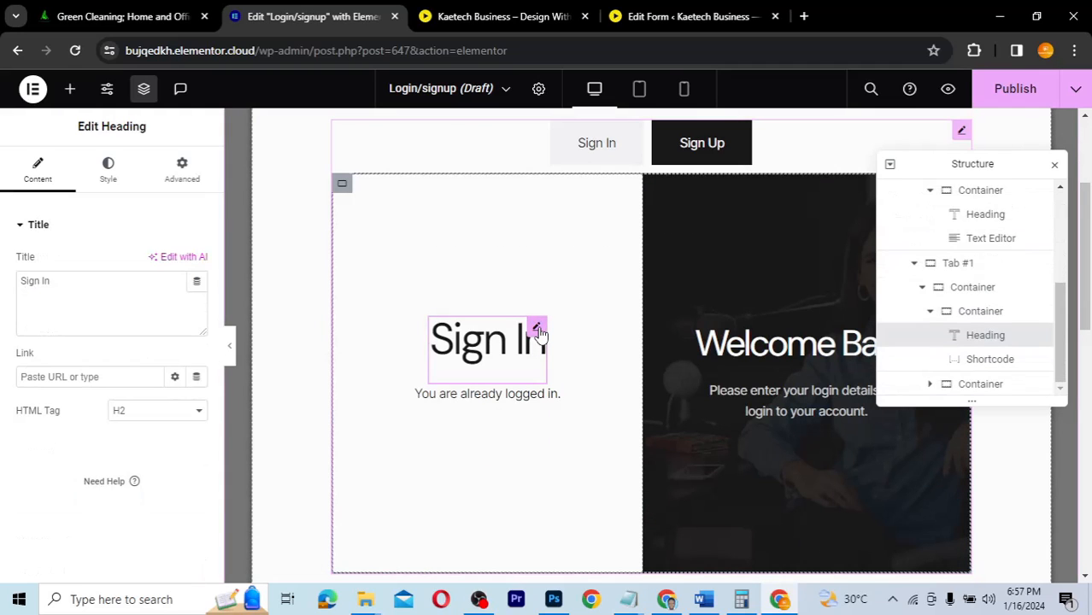
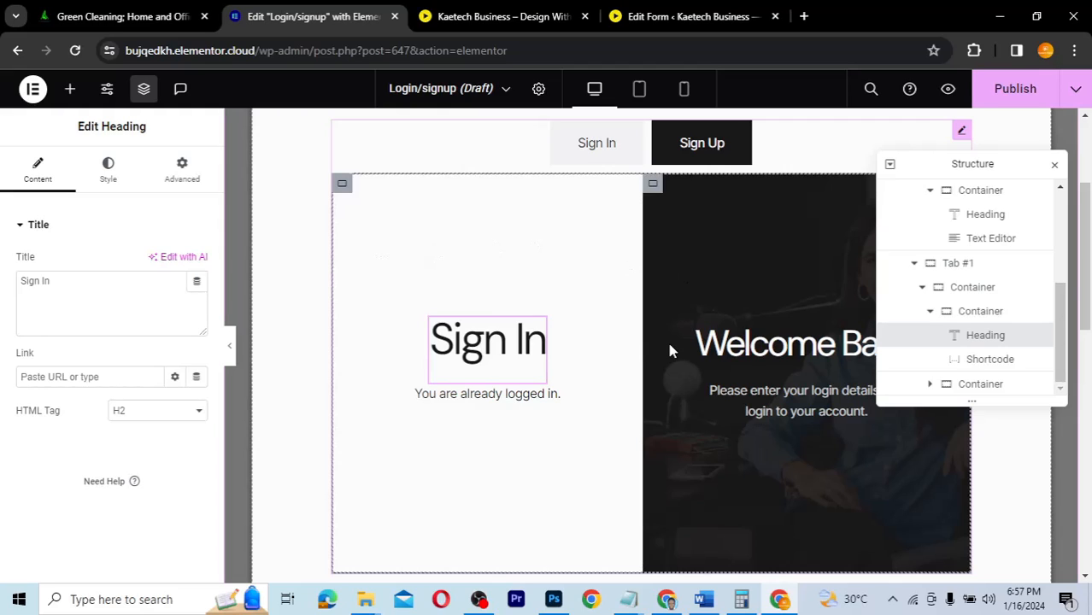
left_click(970, 289)
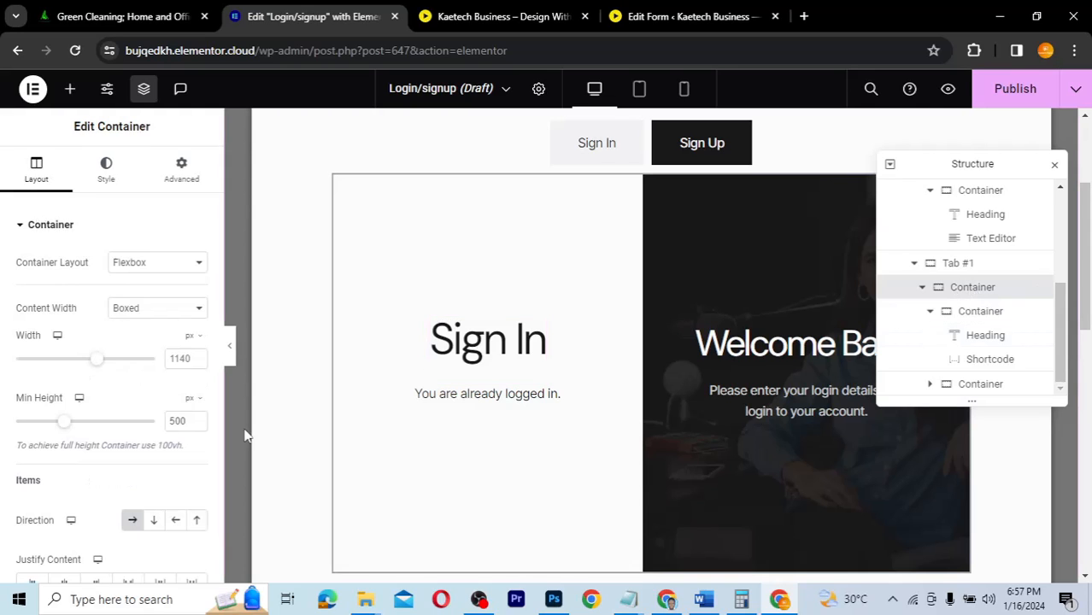
left_click(177, 522)
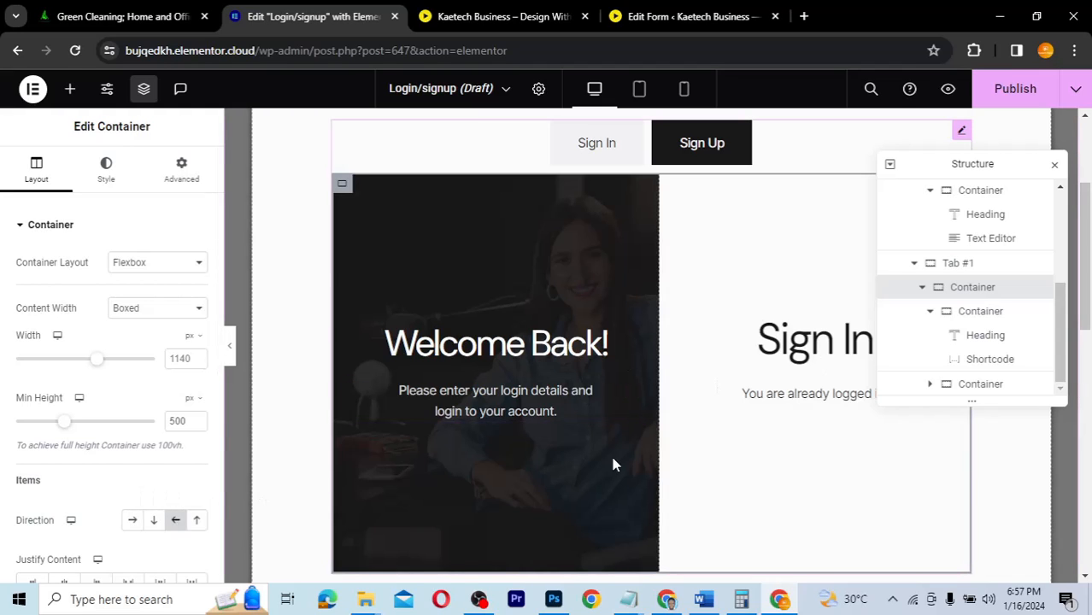
scroll(732, 381, "down", 1)
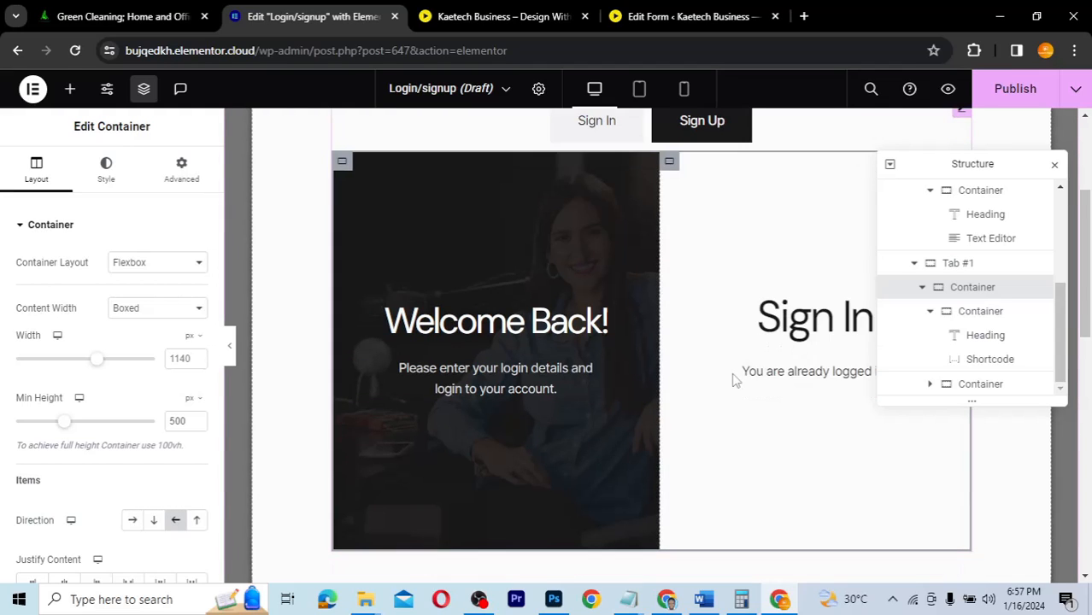
scroll(732, 381, "up", 1)
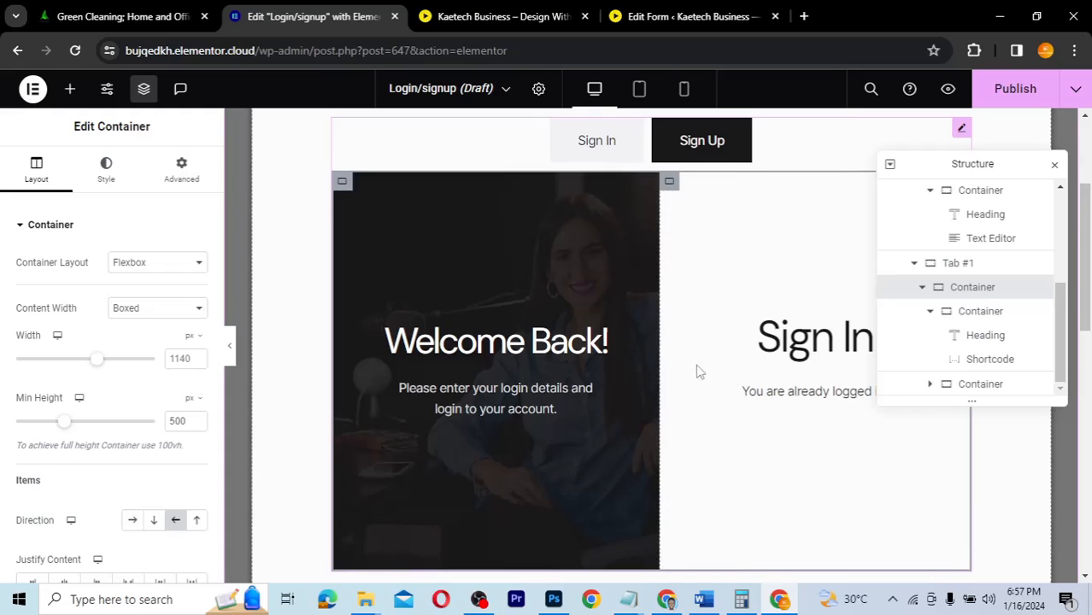
- Replace the Sign Up tab's "Welcome Back!" heading with "Hello Friend," copied from the reference page
left_click(589, 338)
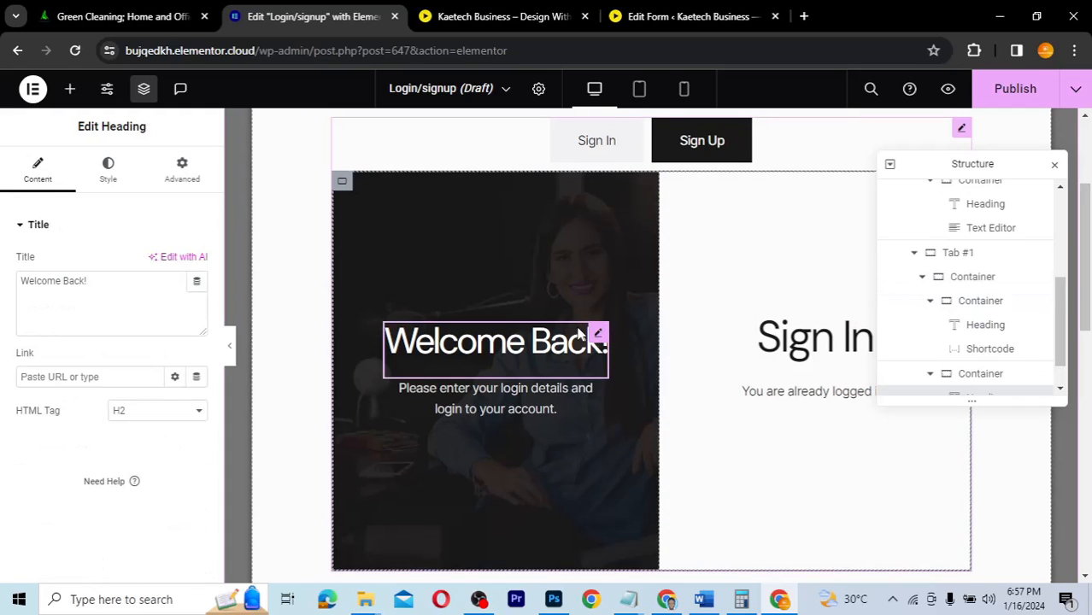
left_click(674, 604)
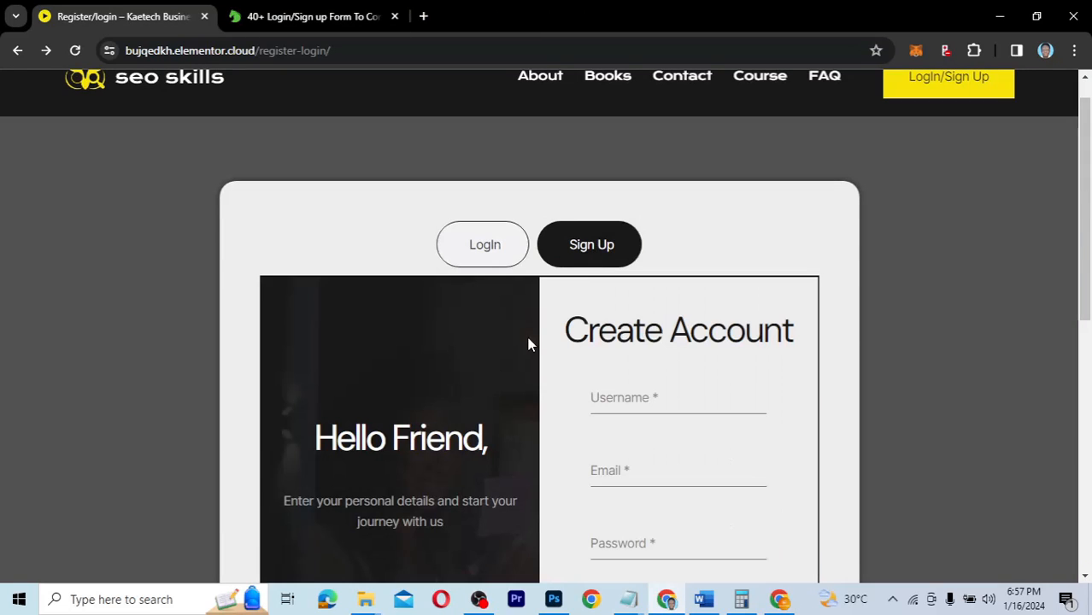
triple_click(489, 442)
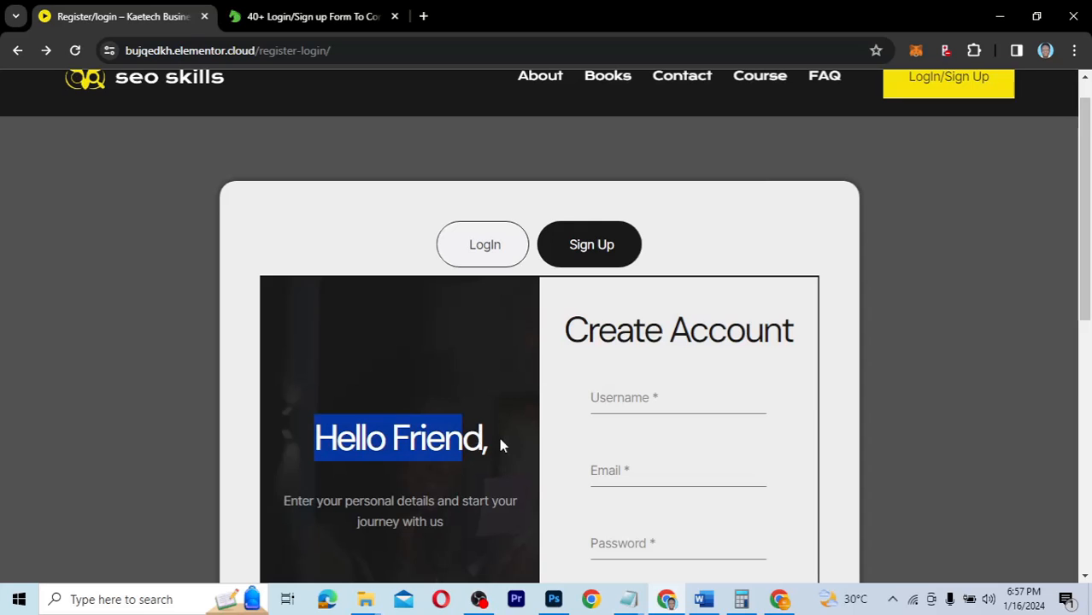
left_click(493, 445)
triple_click(488, 445)
key("ctrl+c")
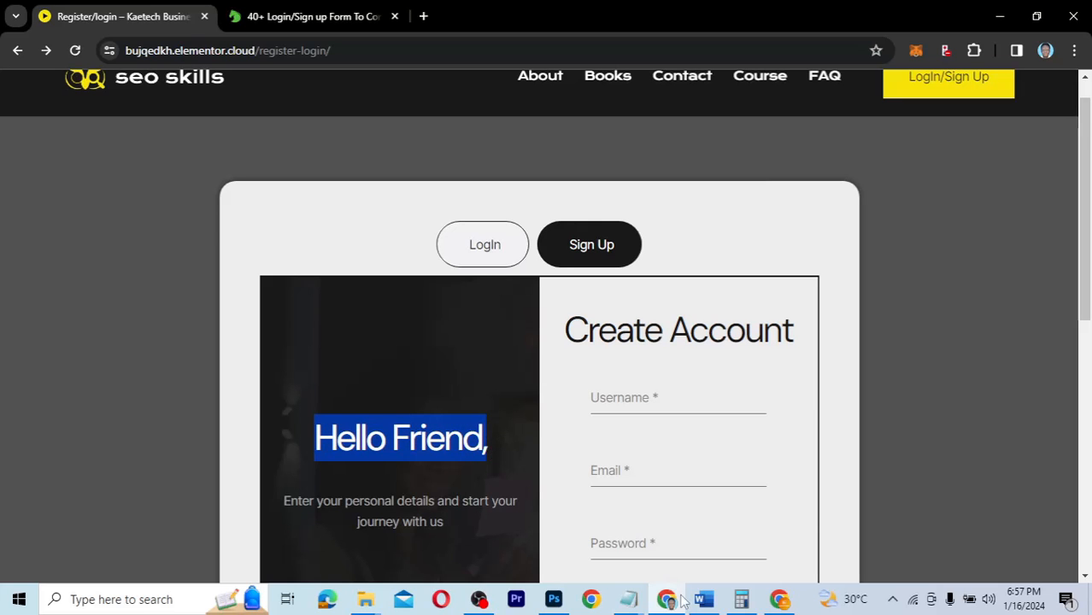
left_click(778, 602)
left_click_drag(105, 296, 2, 297)
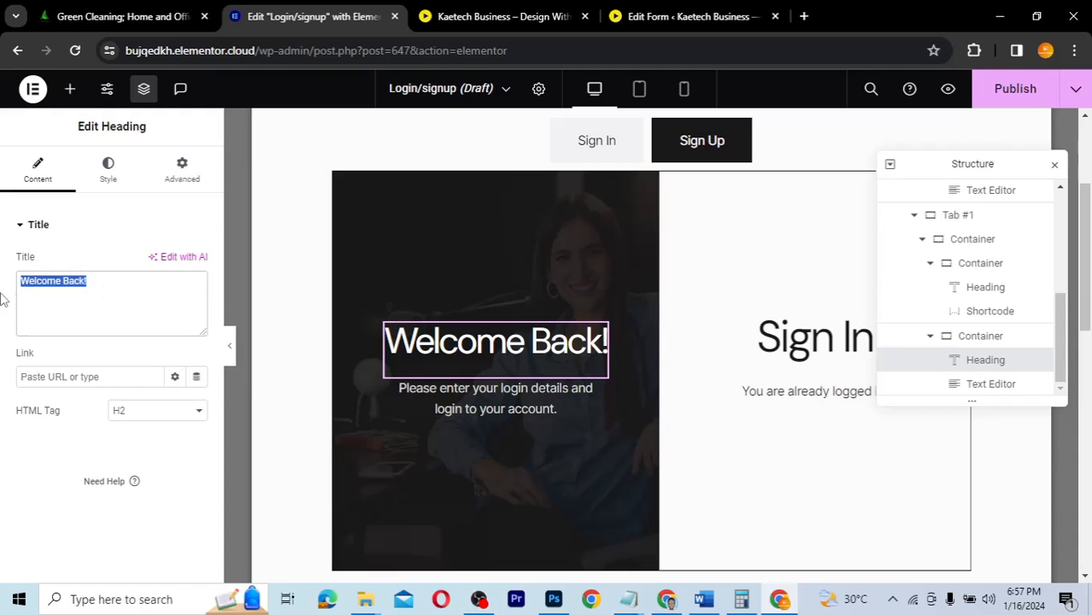
key("ctrl+v")
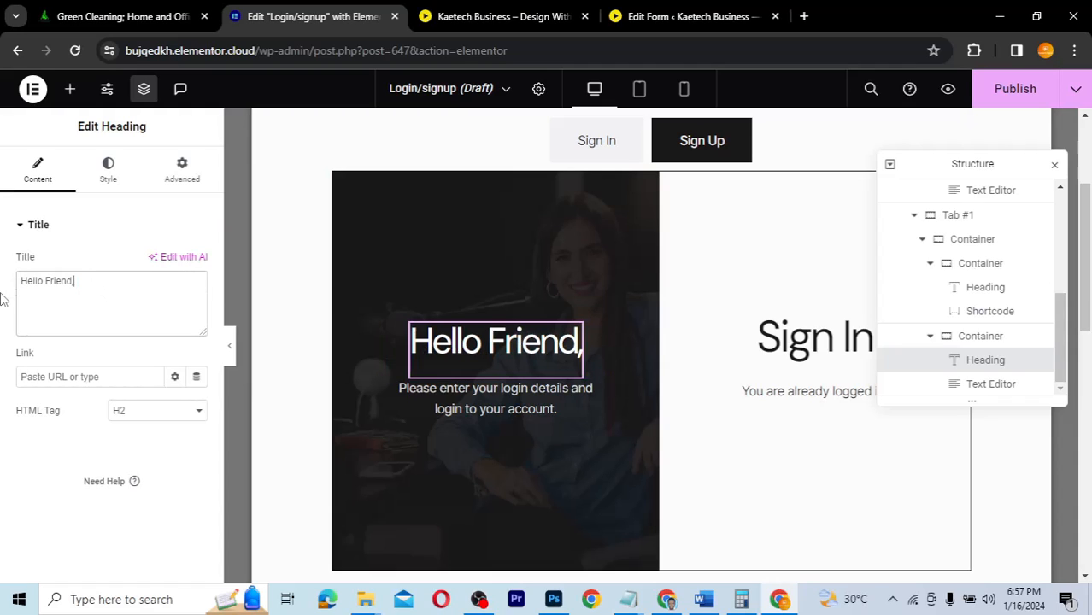
- Replace the text under "Hello Friend," with "Enter your personal details and start your journey with us" copied from the reference page
left_click(656, 608)
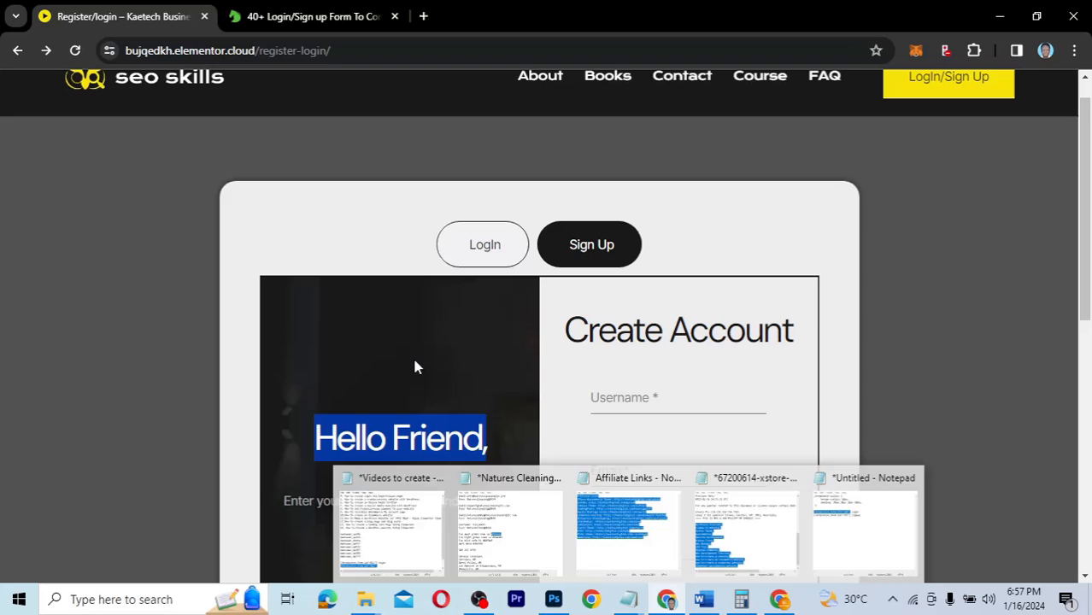
double_click(415, 365)
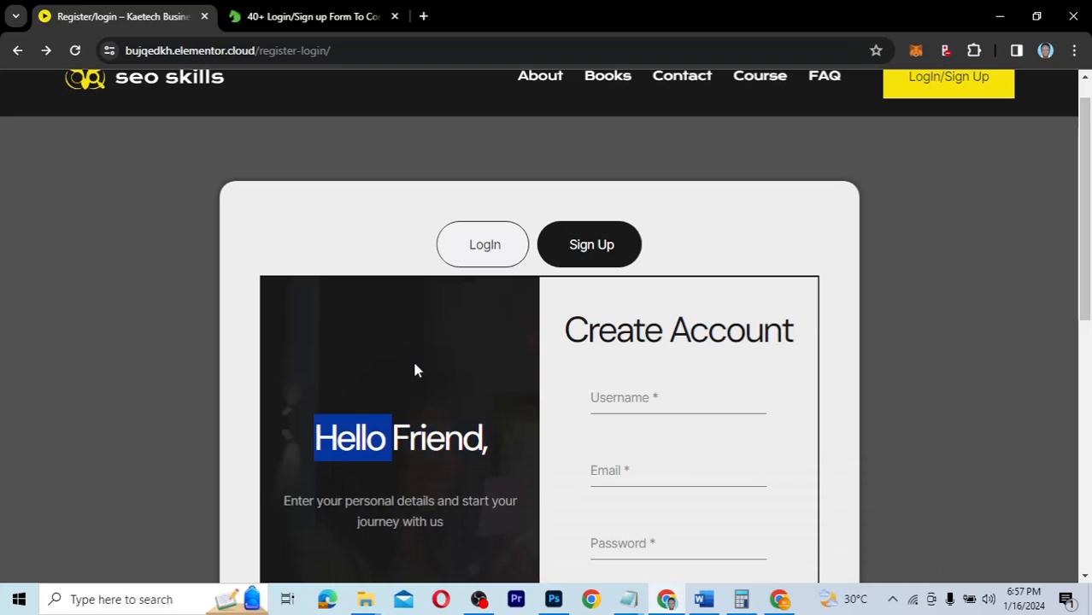
left_click_drag(452, 523, 286, 504)
key("ctrl+c")
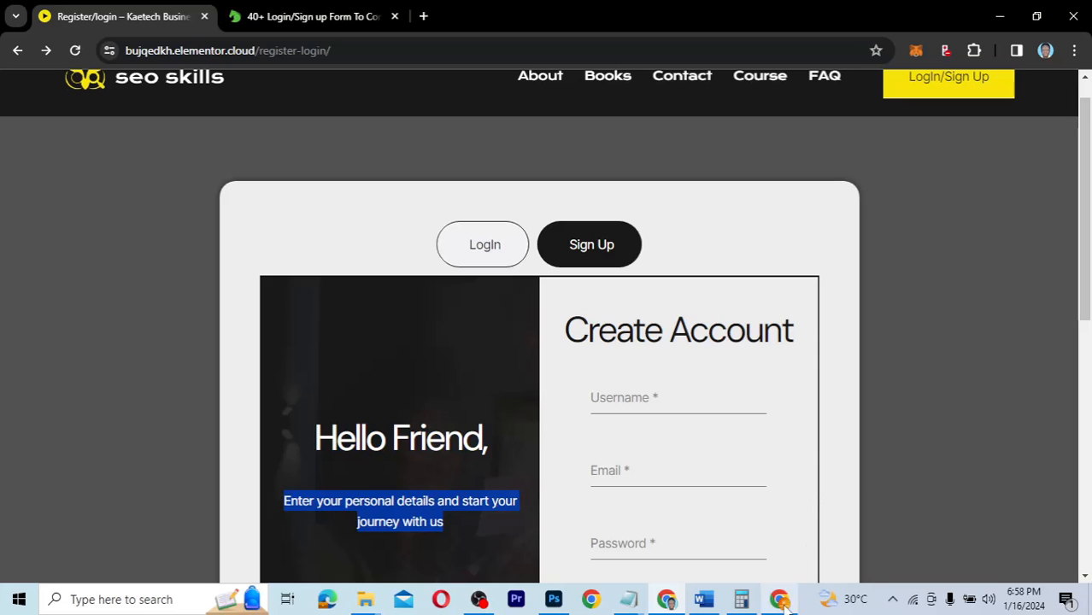
mouse_move(779, 599)
left_click(780, 535)
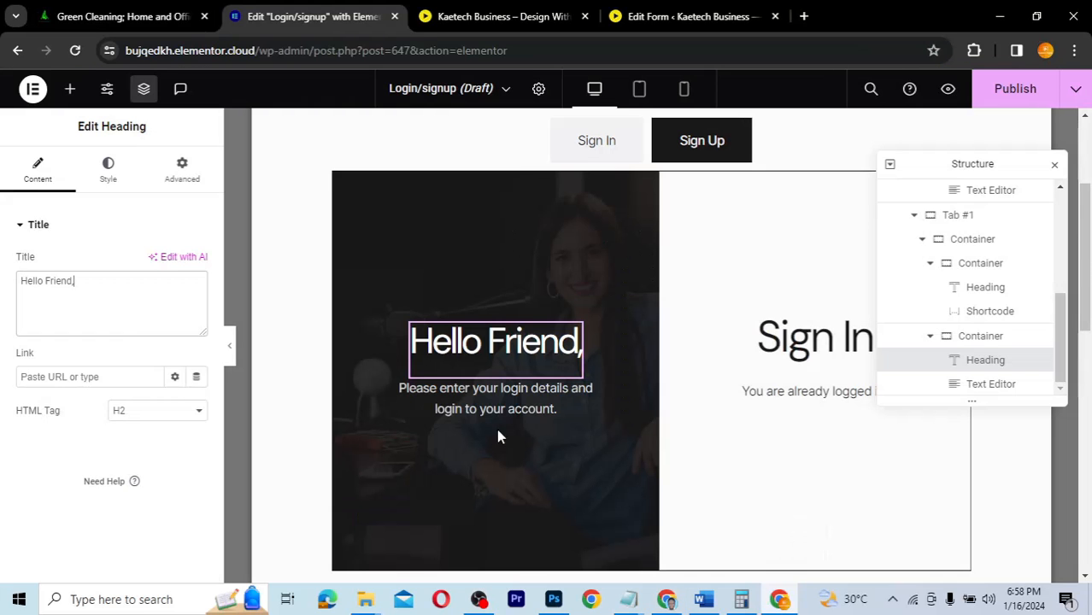
left_click(437, 392)
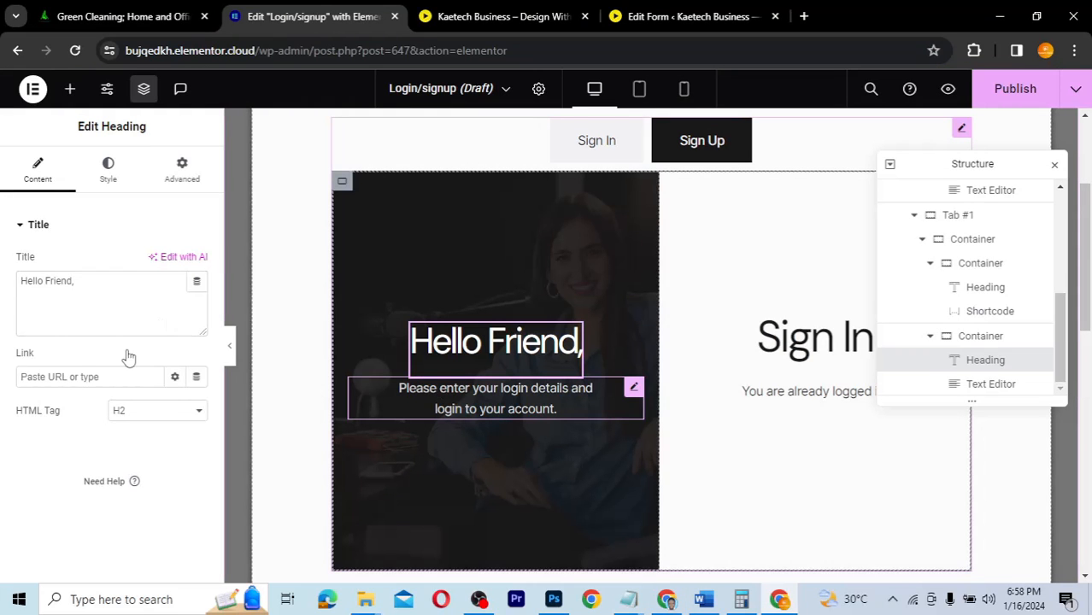
left_click_drag(103, 444, 3, 379)
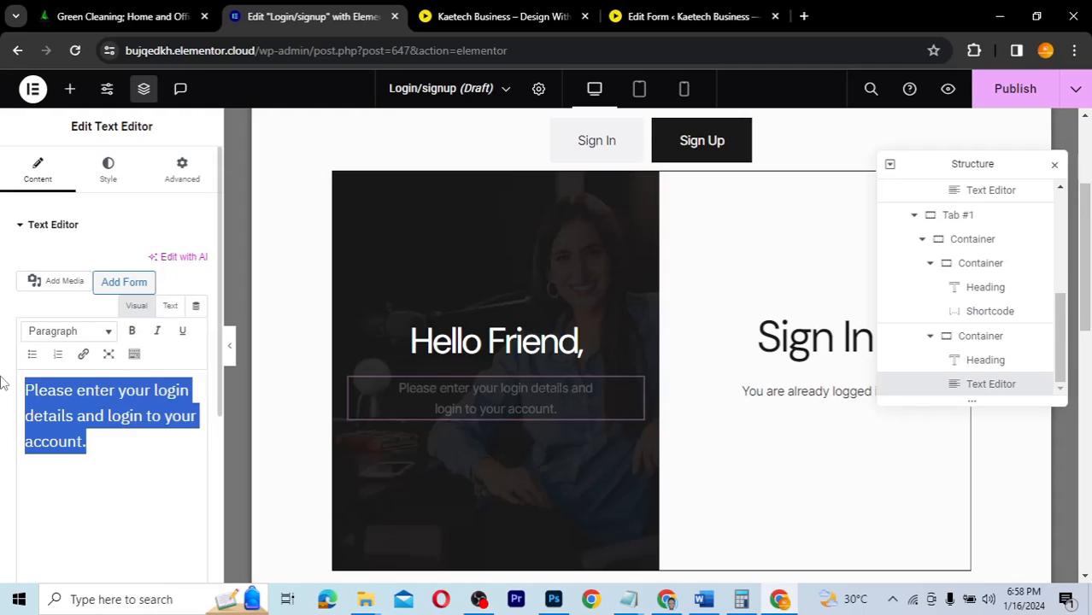
key("ctrl+v")
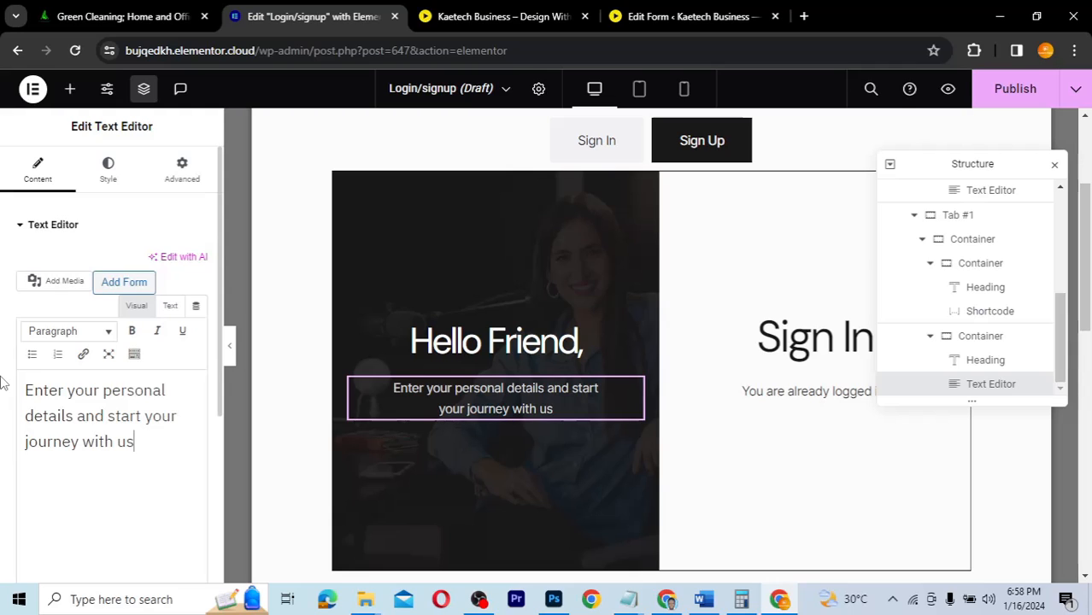
- Change the heading above the Sign Up tab's form from "Sign In" to "Sign Up"
left_click(798, 328)
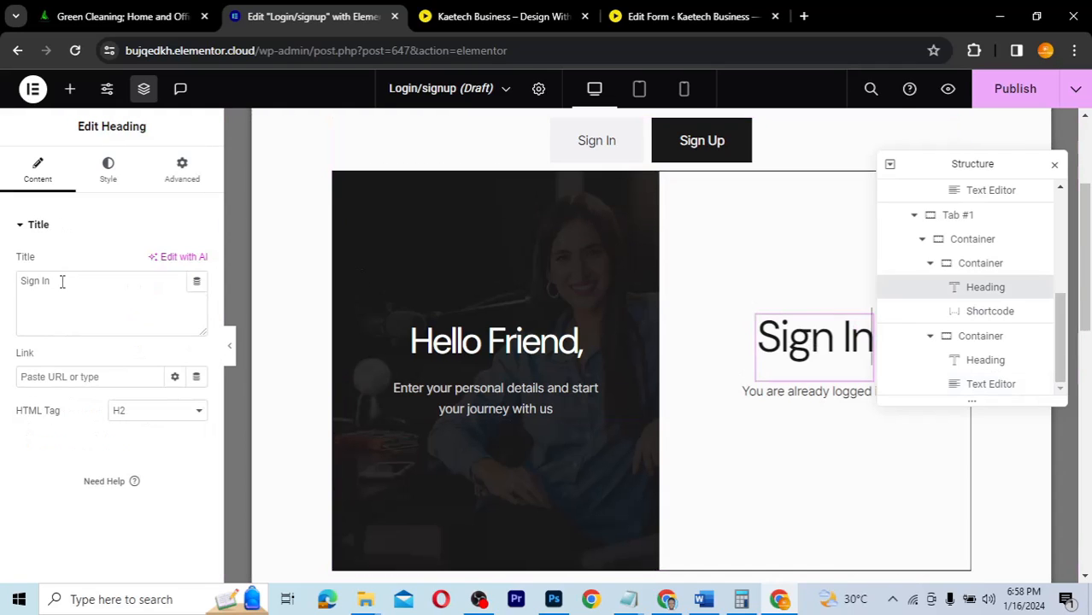
double_click(44, 282)
type("U")
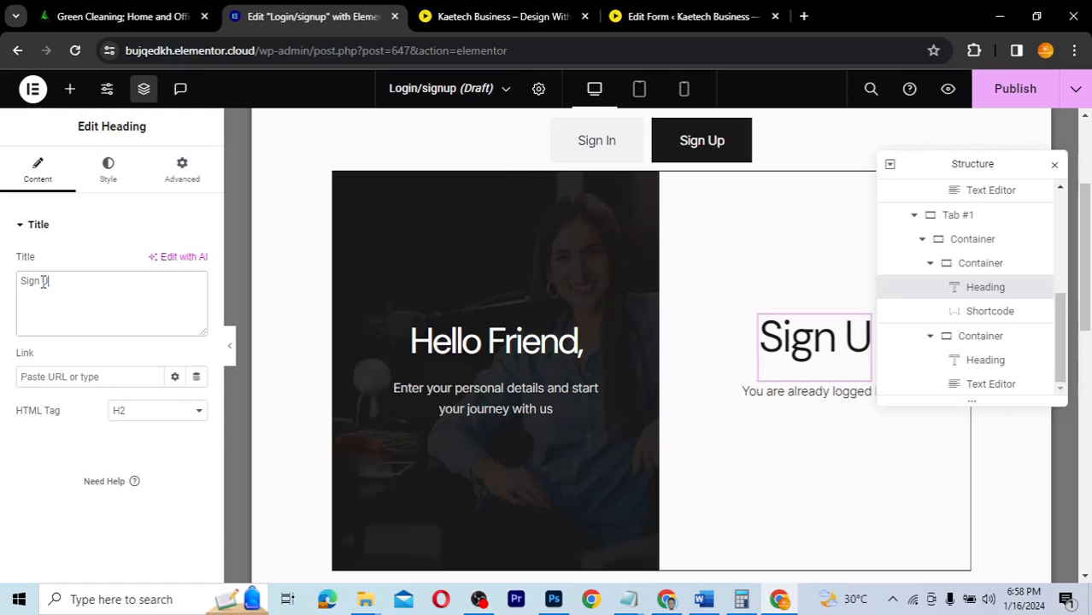
type("p")
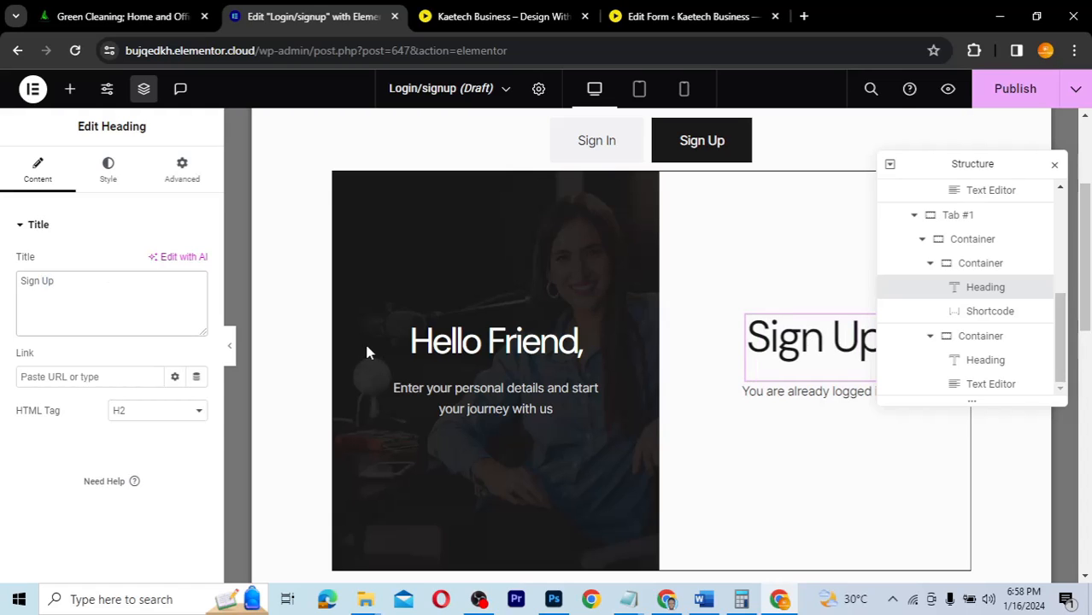
- Replace the Sign Up tab's shortcode with the signup form's [forminator_form id="651"] copied from the Notepad notes
left_click(802, 393)
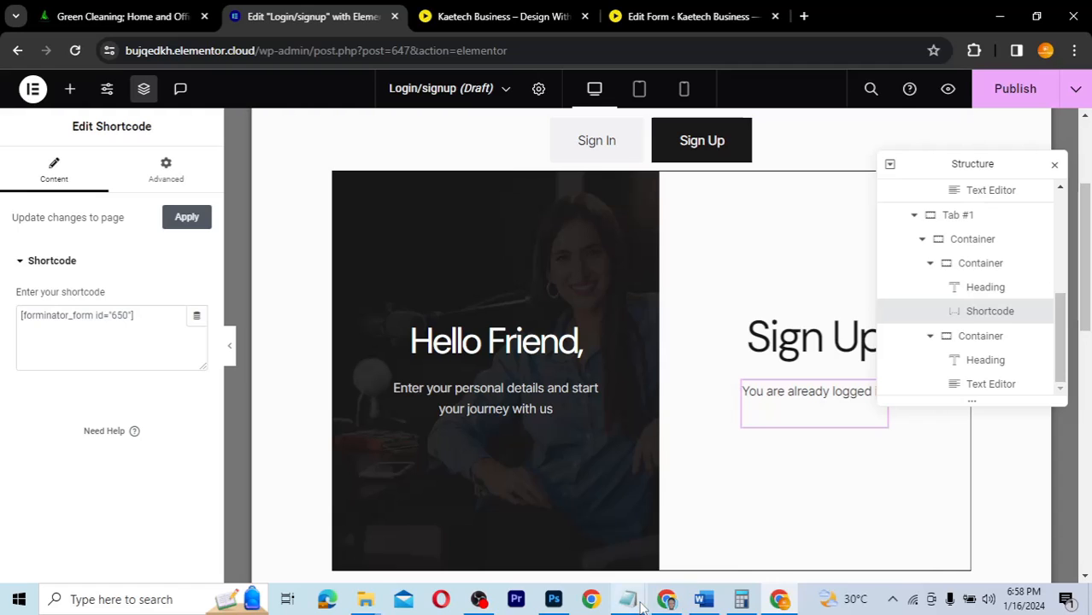
mouse_move(633, 600)
left_click(876, 521)
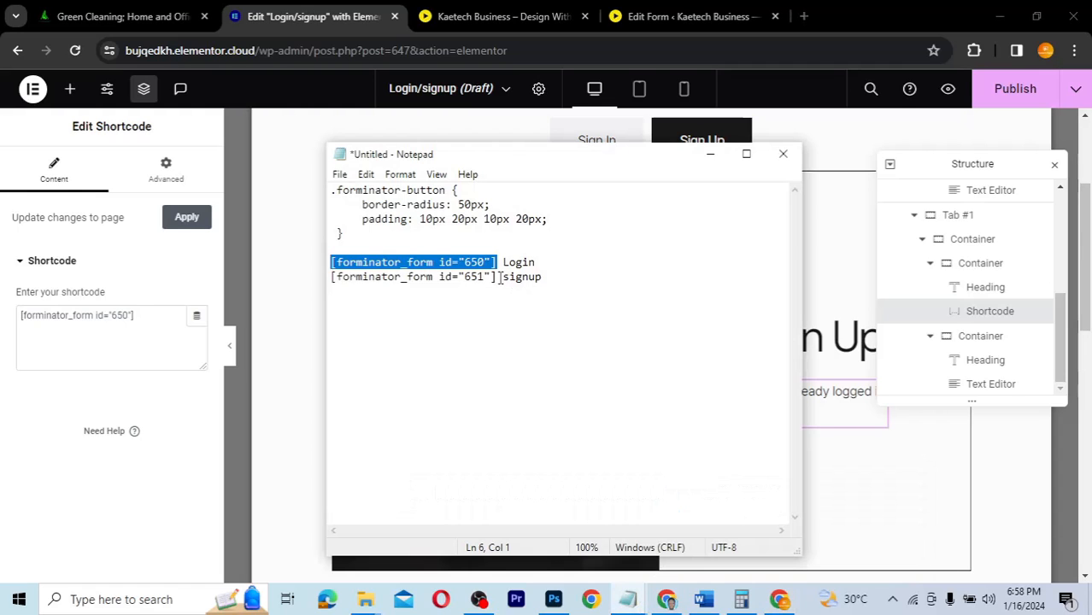
left_click_drag(497, 277, 328, 282)
key("ctrl+c")
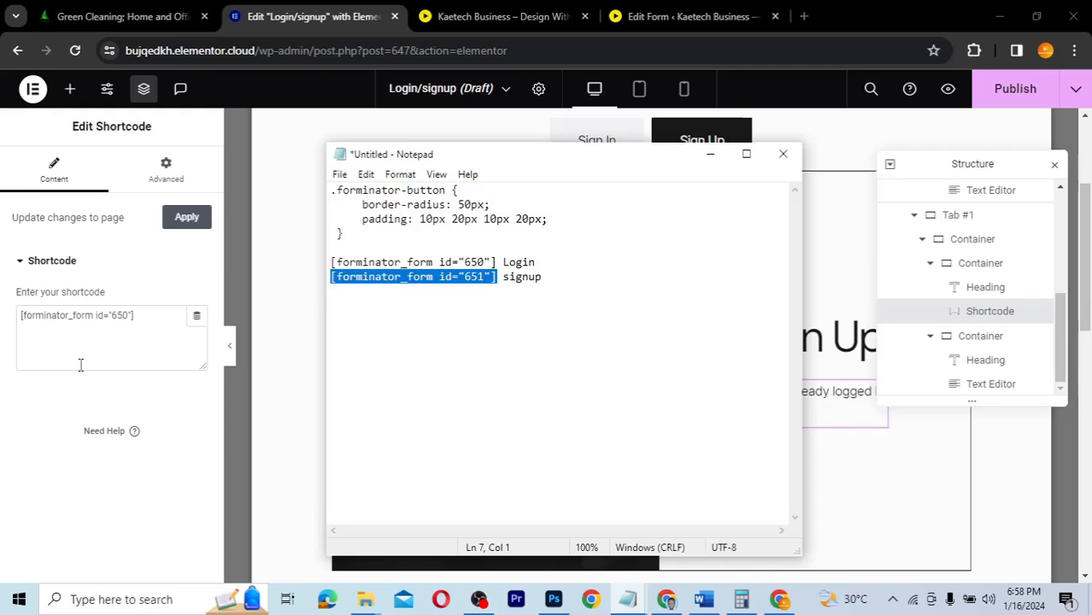
left_click_drag(154, 317, 5, 325)
key("ctrl+v")
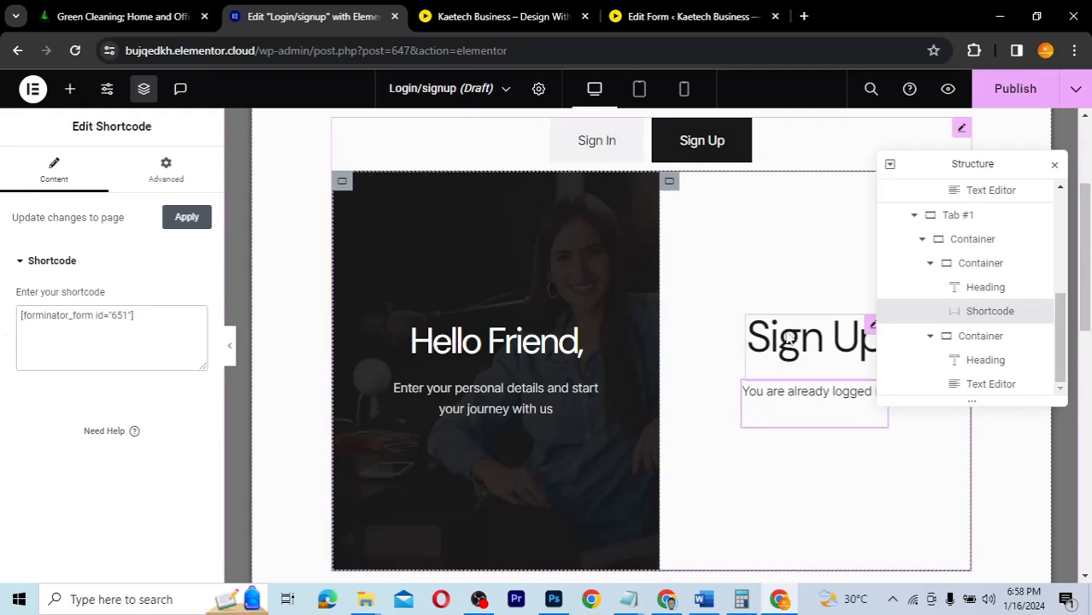
- Close the Structure panel and examine the Sign Up tab's layout within the card, including at full editor width
scroll(767, 407, "down", 2)
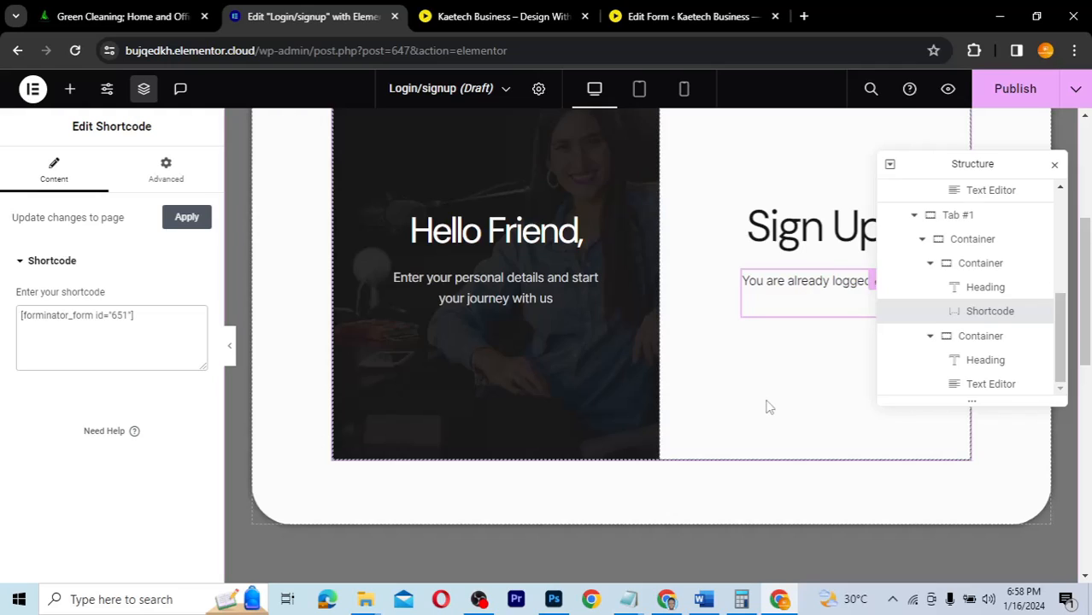
scroll(767, 406, "up", 2)
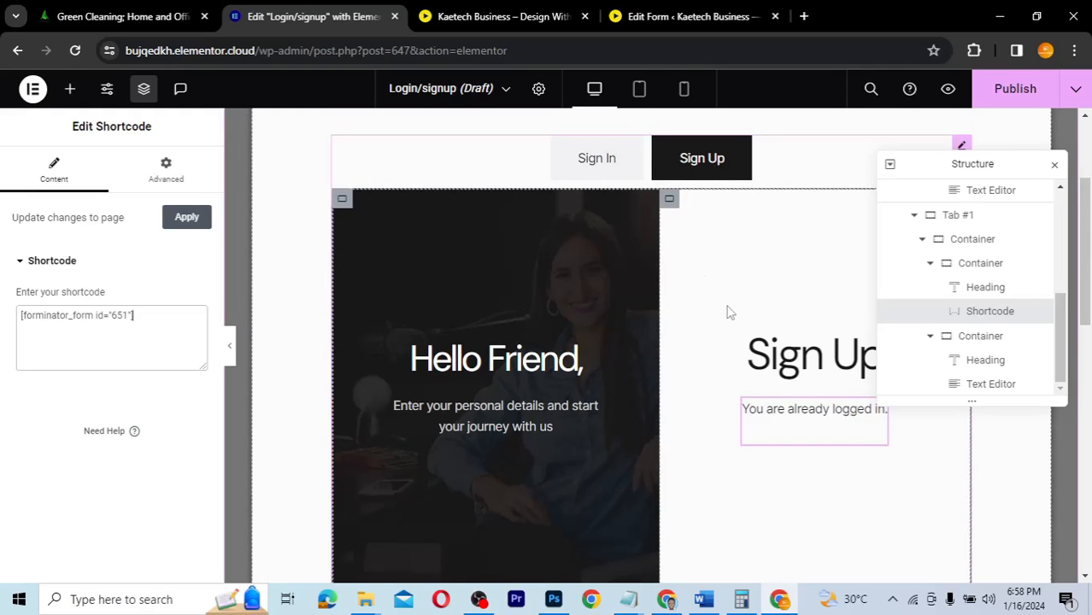
left_click(1057, 165)
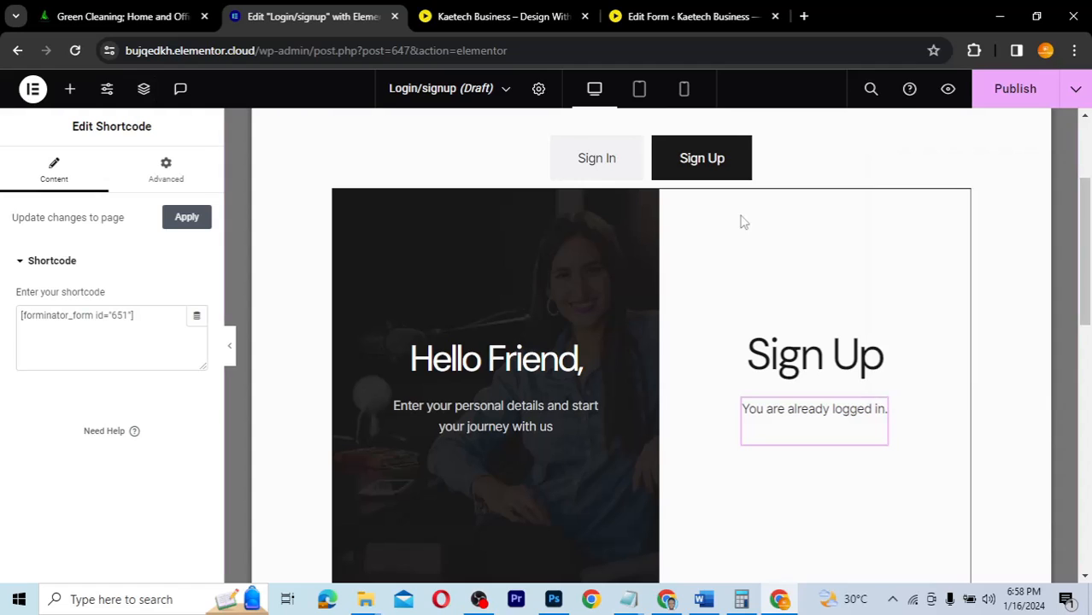
left_click(229, 349)
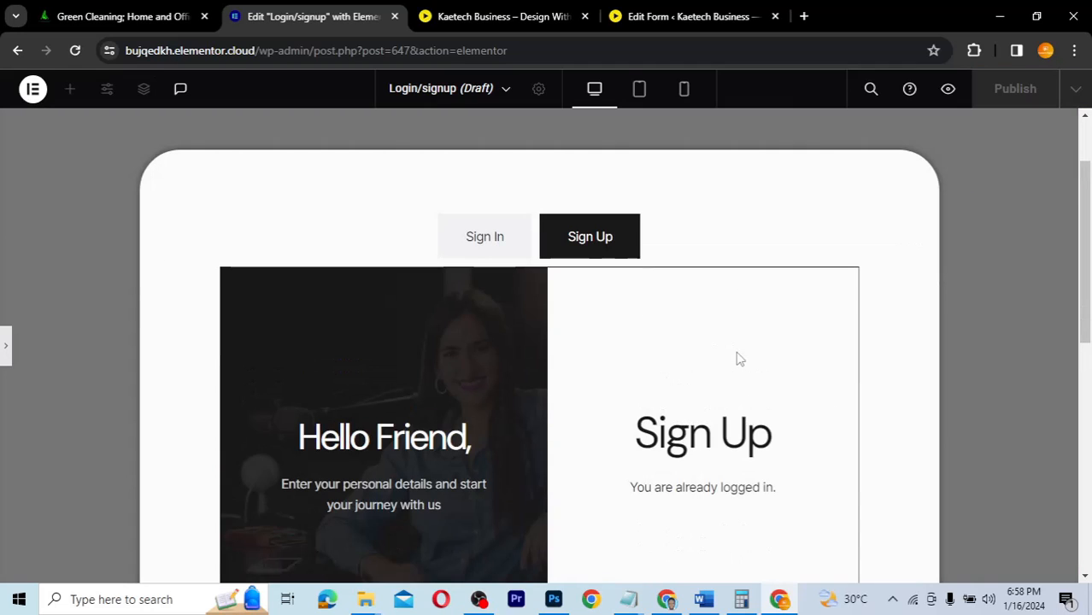
scroll(740, 359, "down", 1)
scroll(740, 359, "down", 2)
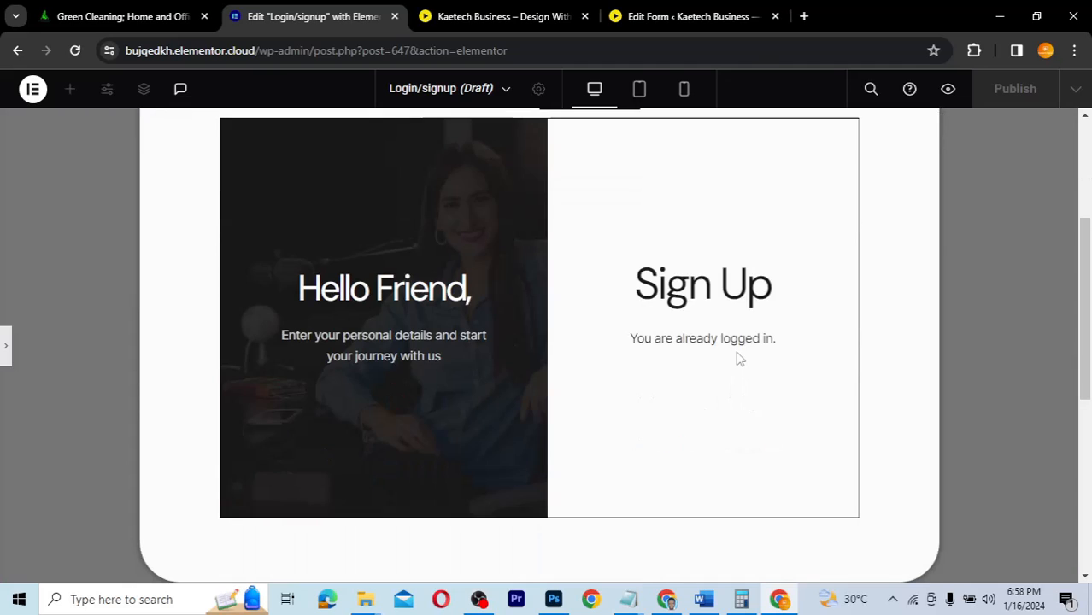
scroll(740, 359, "up", 2)
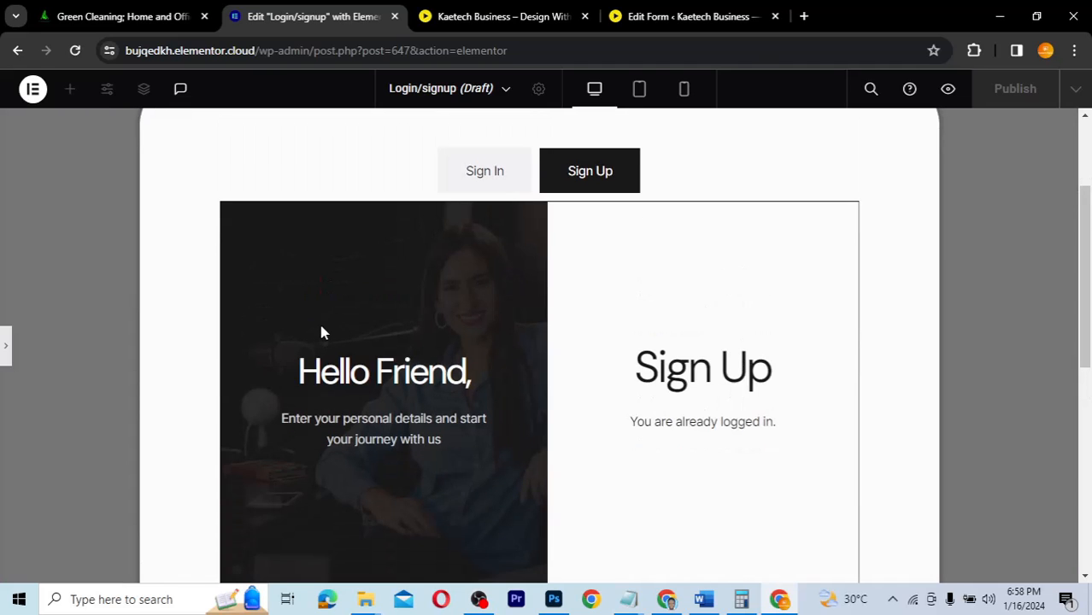
left_click(6, 355)
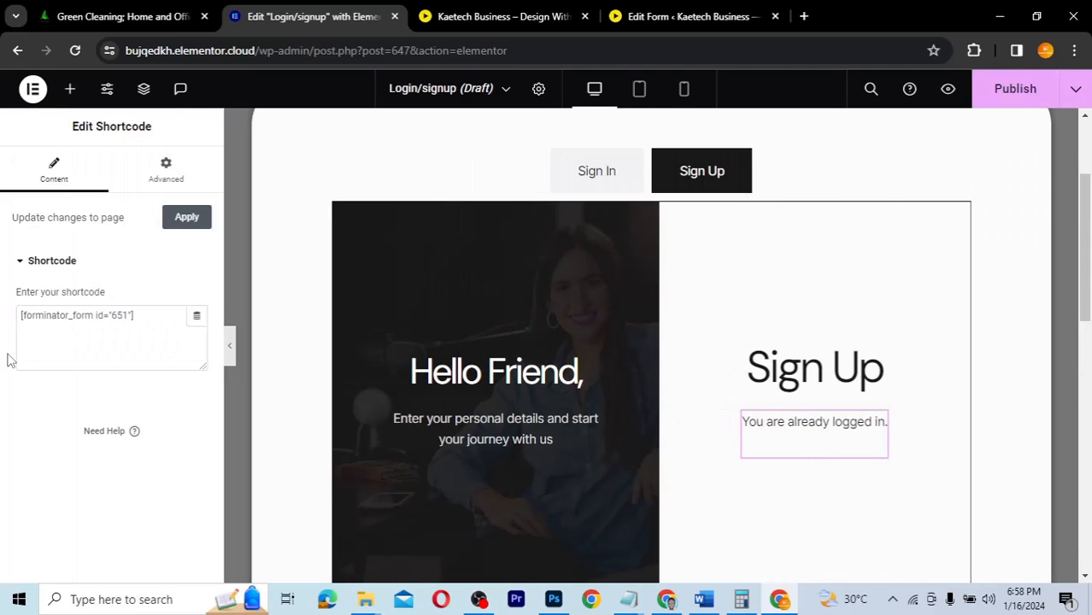
scroll(803, 317, "up", 1)
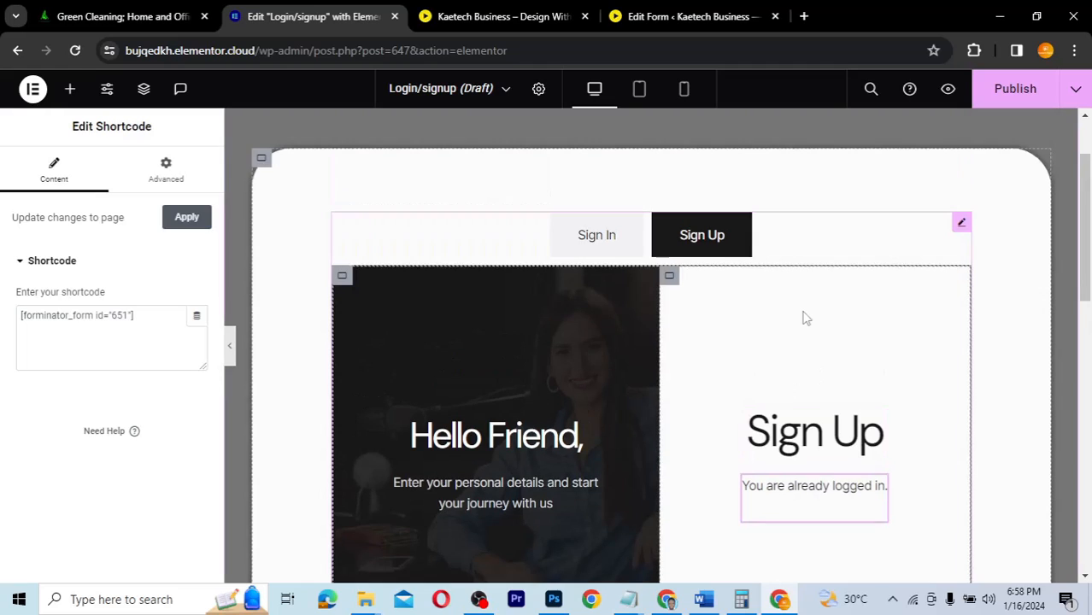
scroll(769, 316, "down", 1)
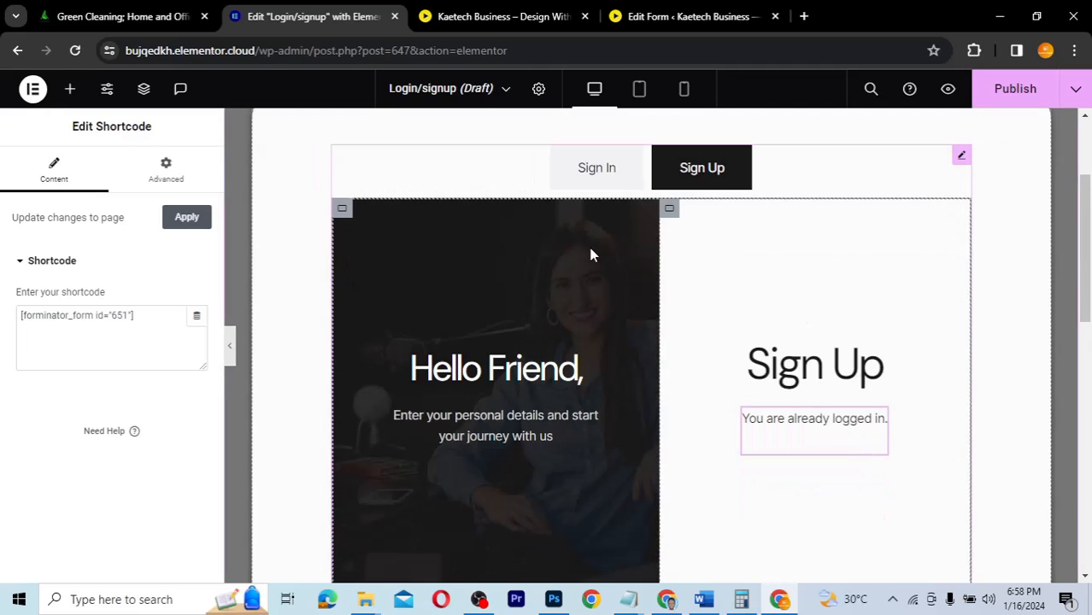
- Check the reference page's Sign Up image, and set the "Hello Friend," container's background image to Creating-unique-campaigns.jpg from the media library
left_click(667, 600)
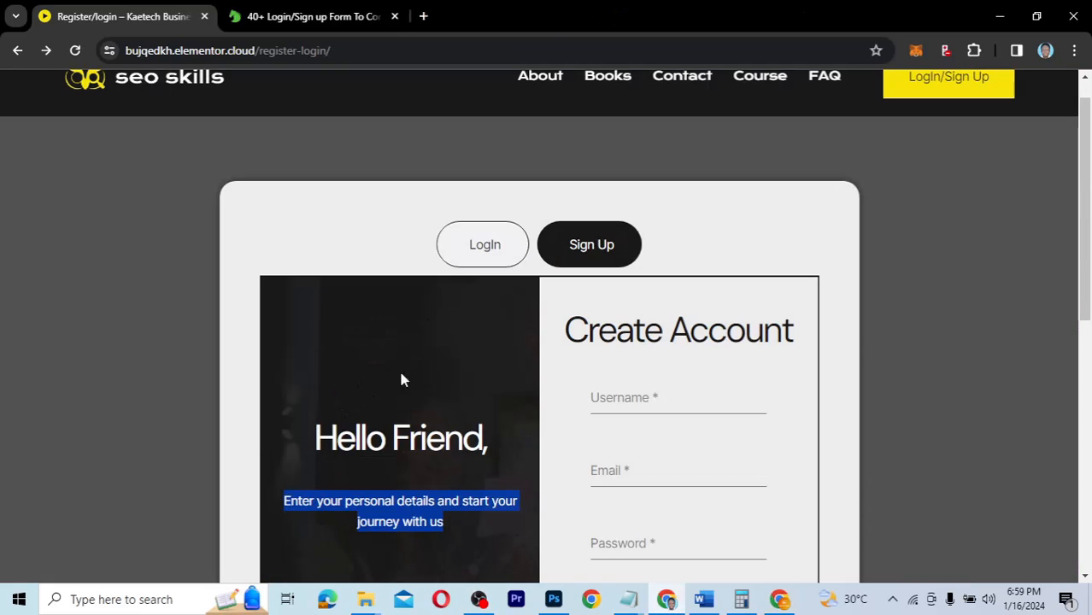
left_click(422, 366)
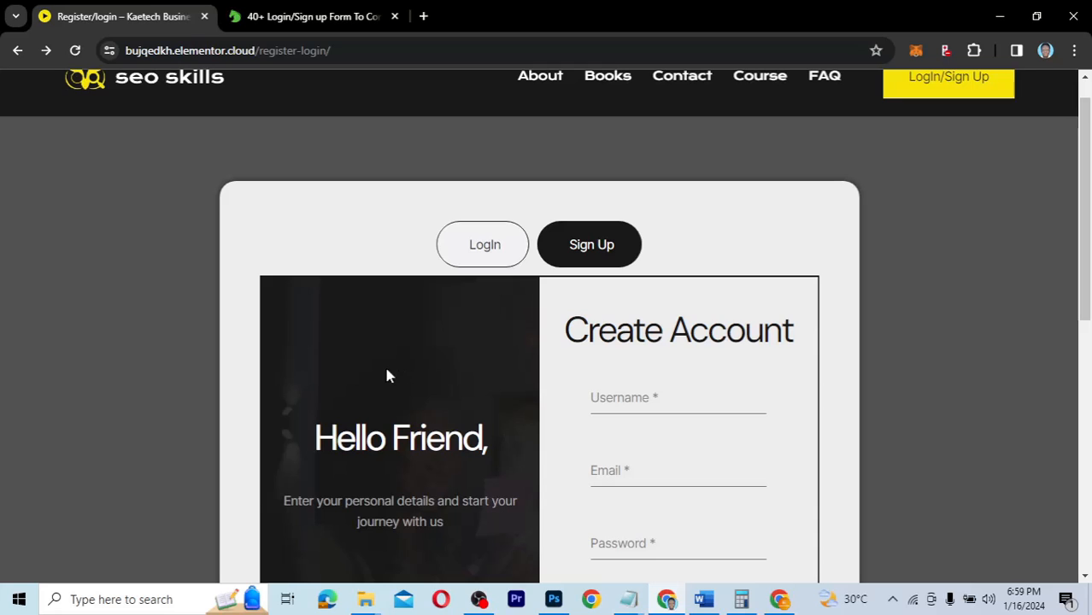
left_click(779, 600)
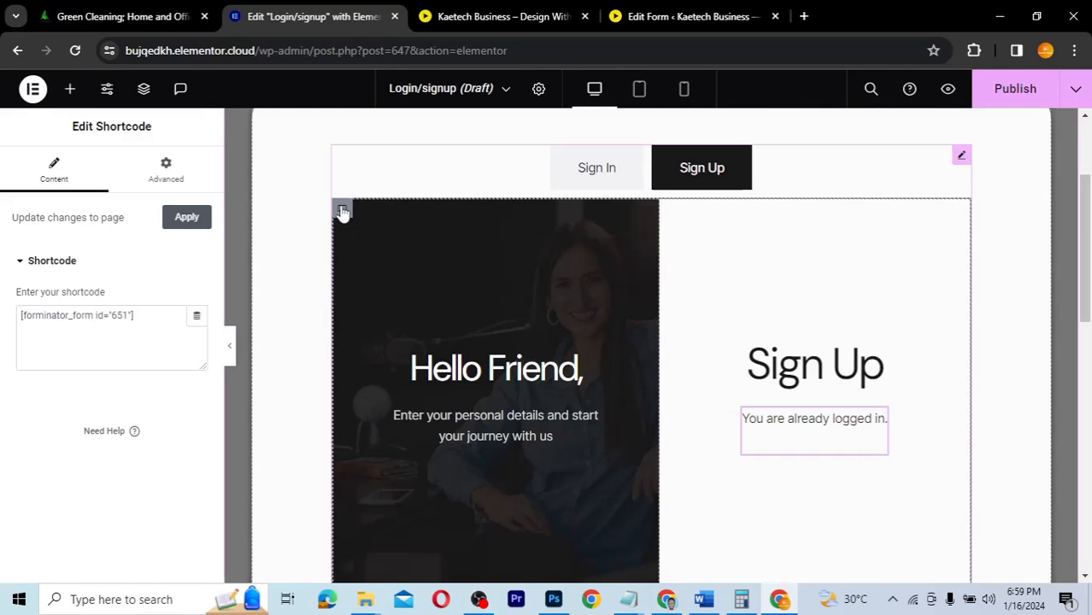
left_click(343, 212)
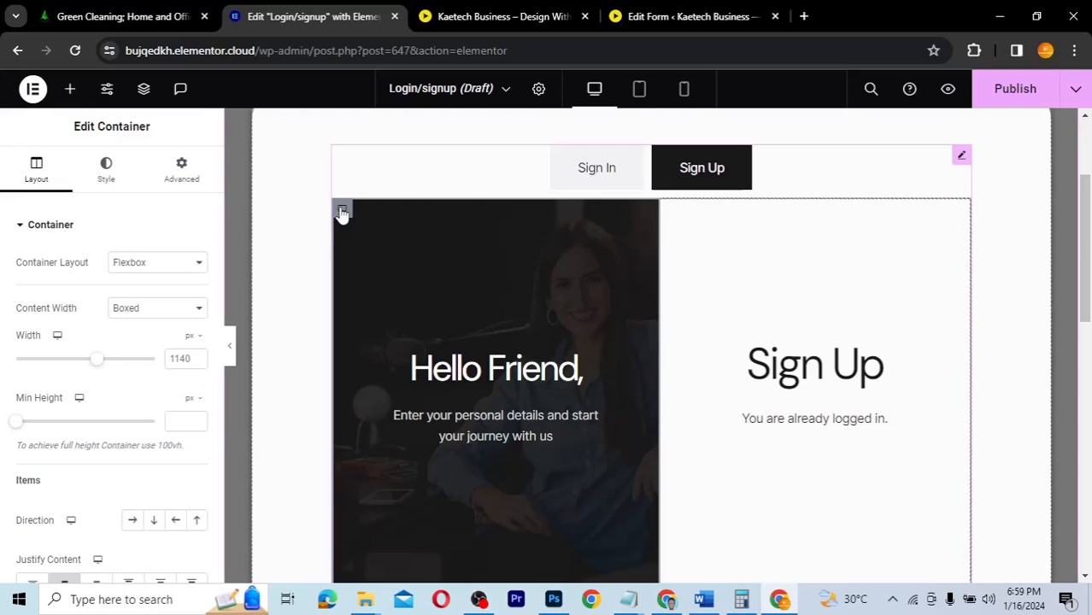
left_click(107, 171)
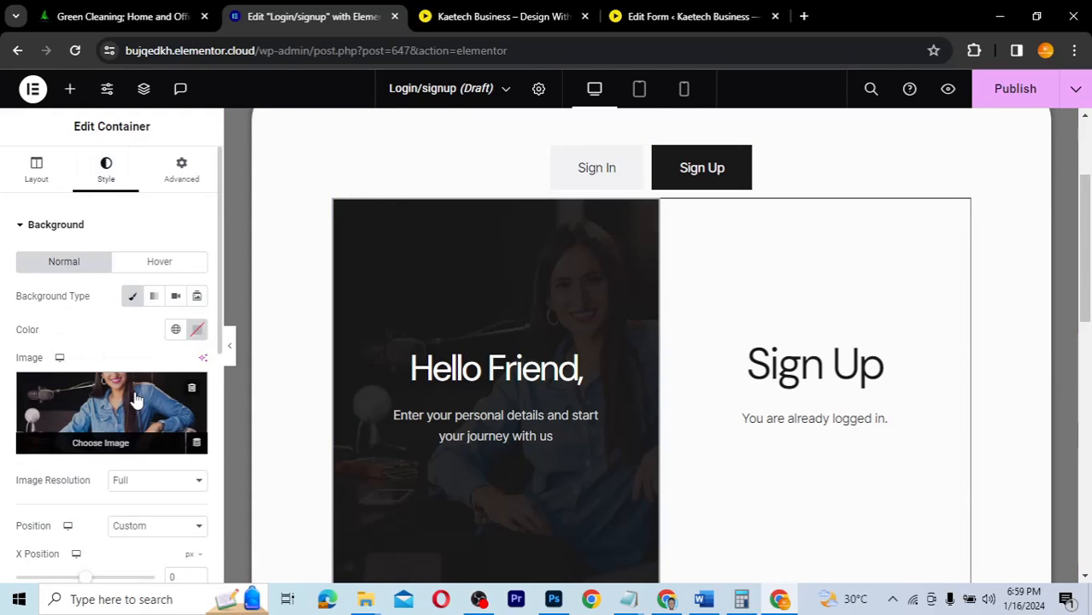
left_click(121, 398)
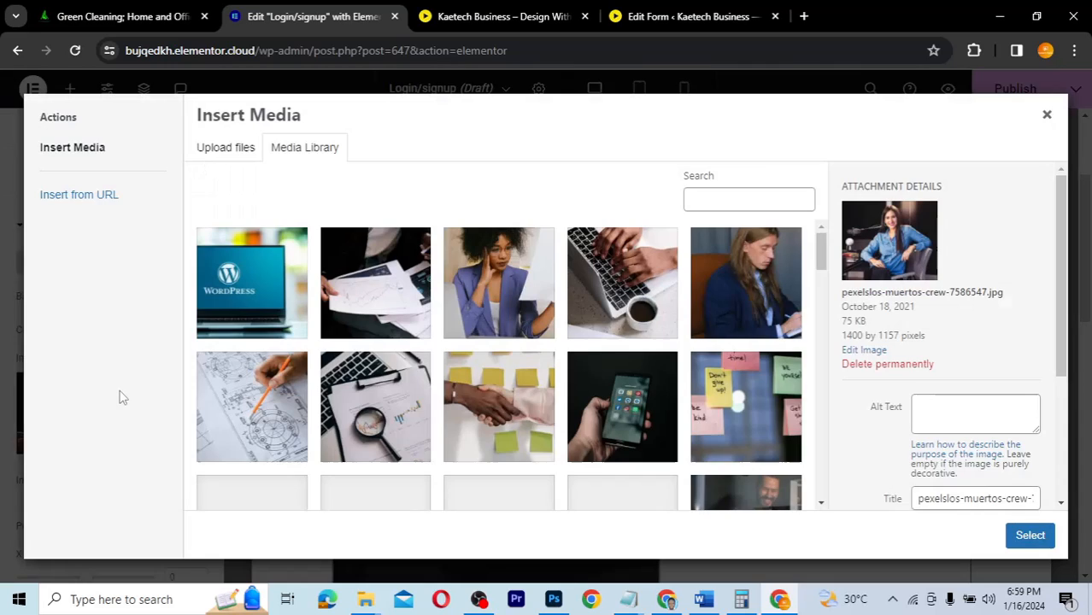
scroll(519, 371, "down", 1)
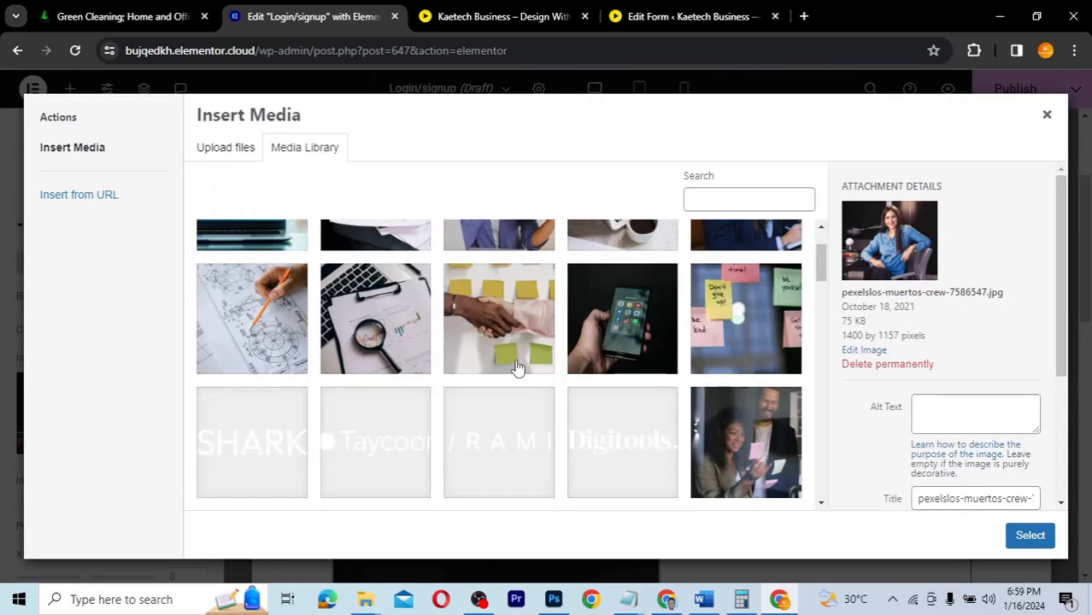
scroll(520, 371, "down", 1)
left_click(745, 373)
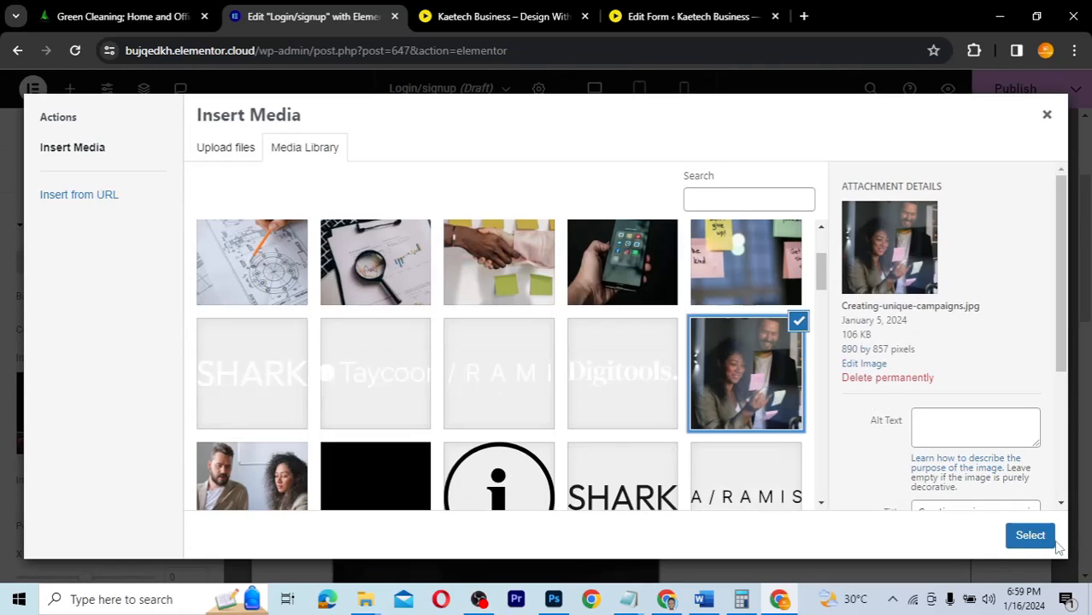
left_click(1030, 535)
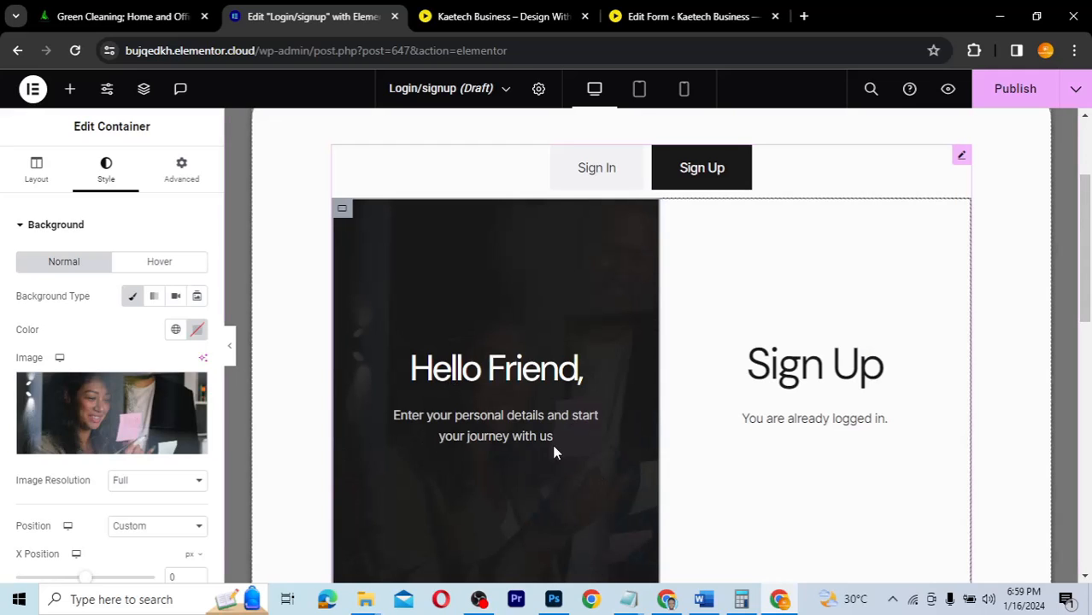
- Round the Sign In and Sign Up tab buttons by setting the Tabs widget's border radius to 50 px on all sides
scroll(561, 447, "down", 2)
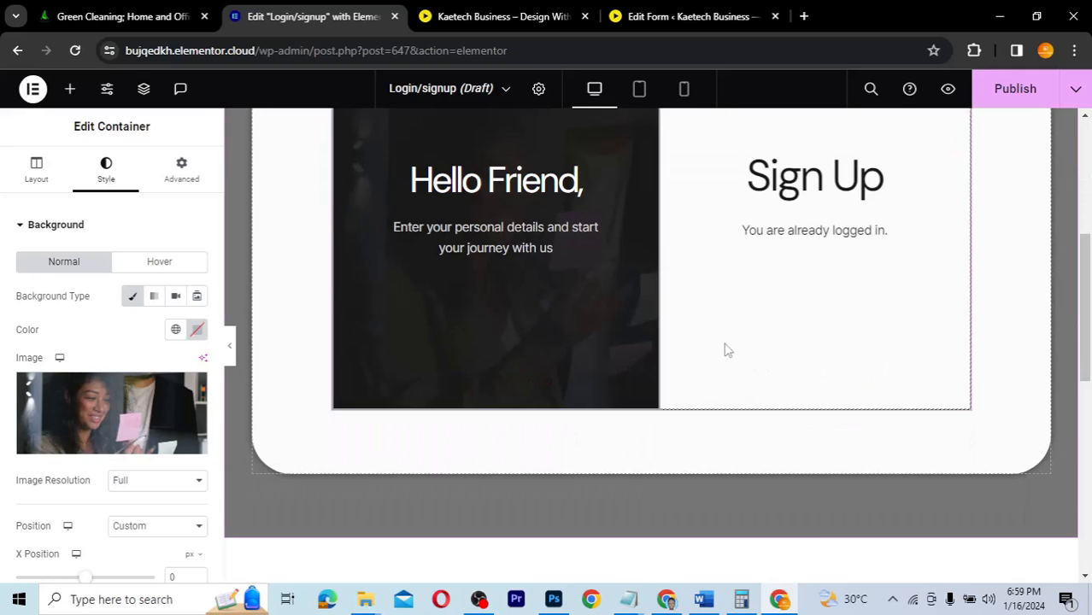
scroll(726, 350, "up", 2)
scroll(727, 350, "up", 1)
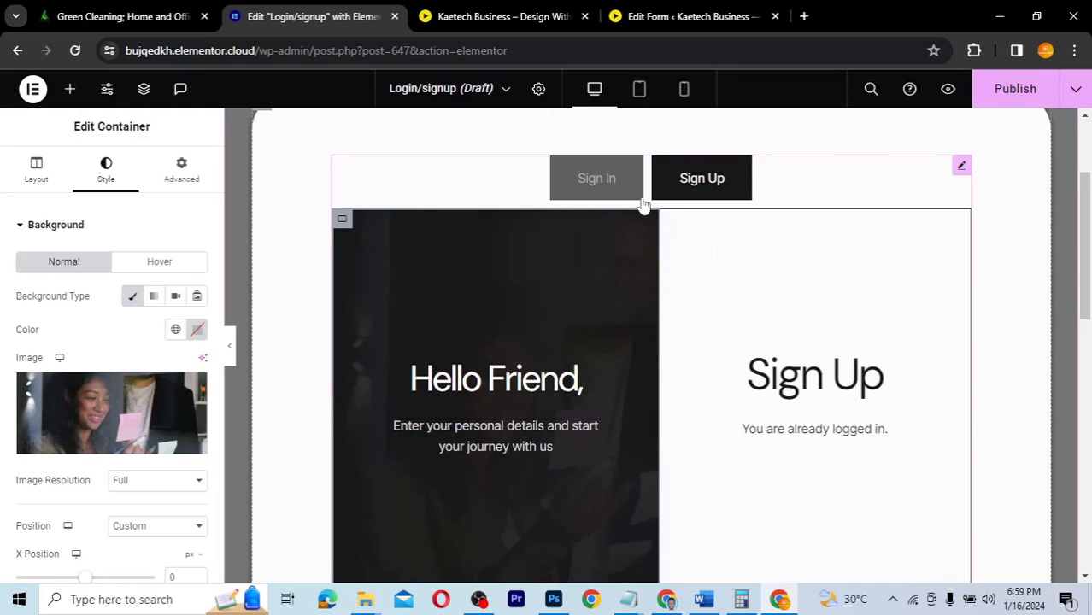
left_click(963, 171)
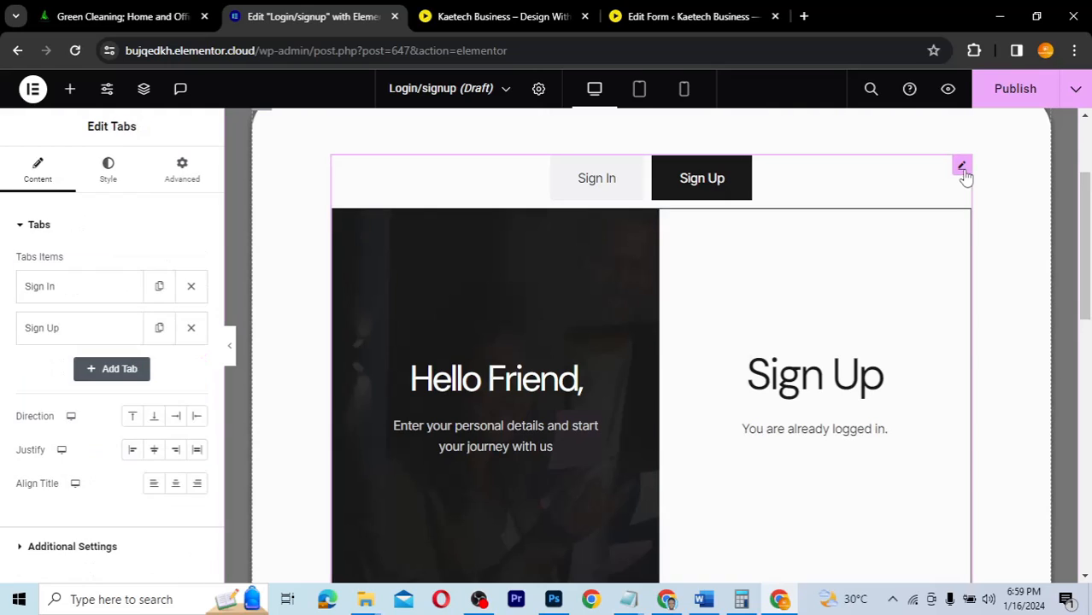
left_click(109, 175)
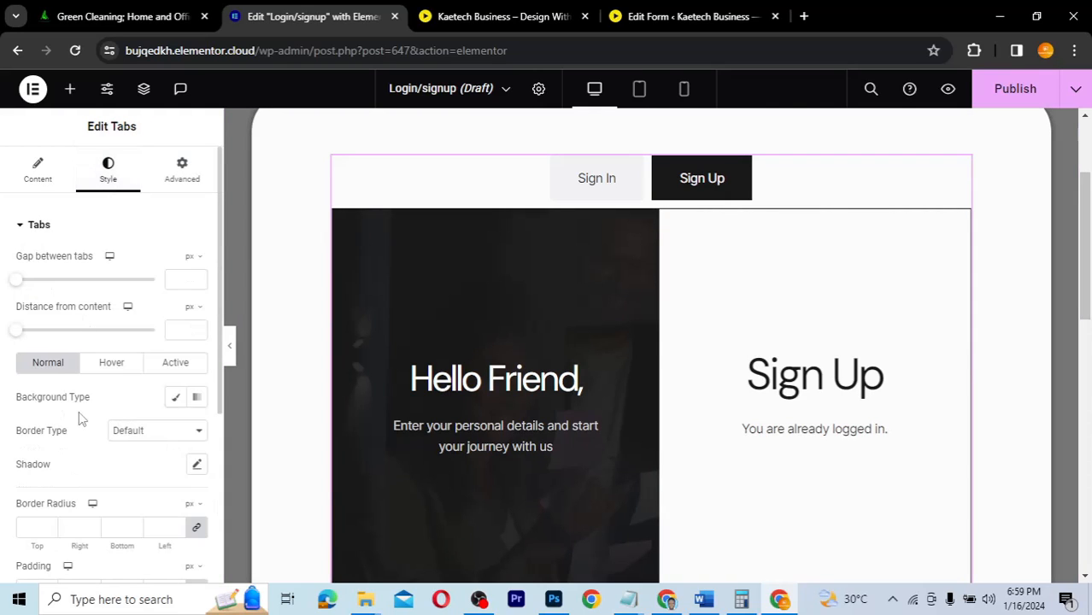
scroll(81, 418, "down", 1)
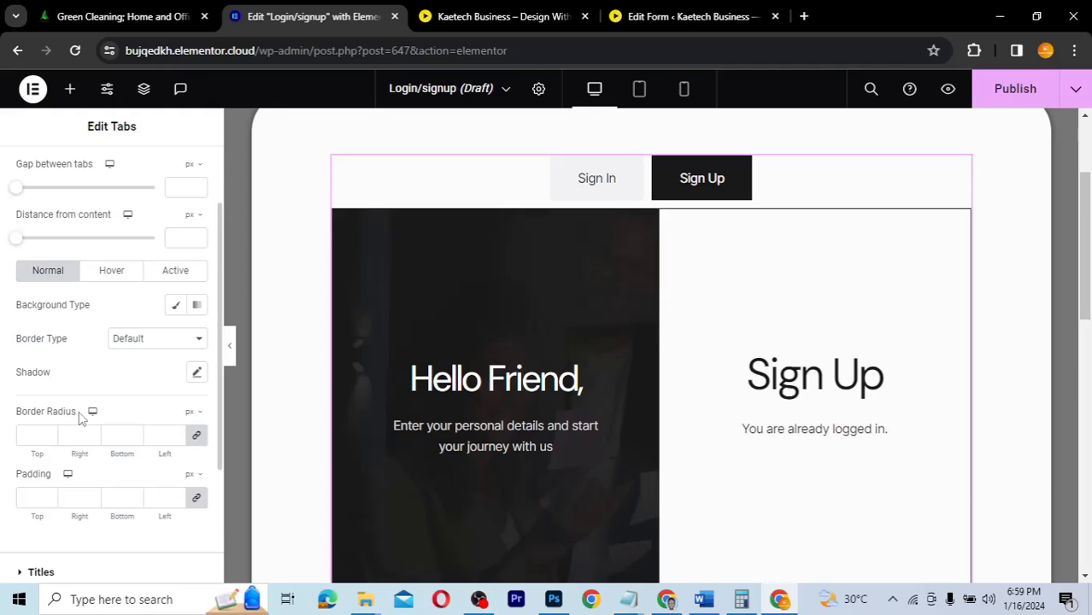
scroll(79, 414, "down", 1)
left_click(26, 419)
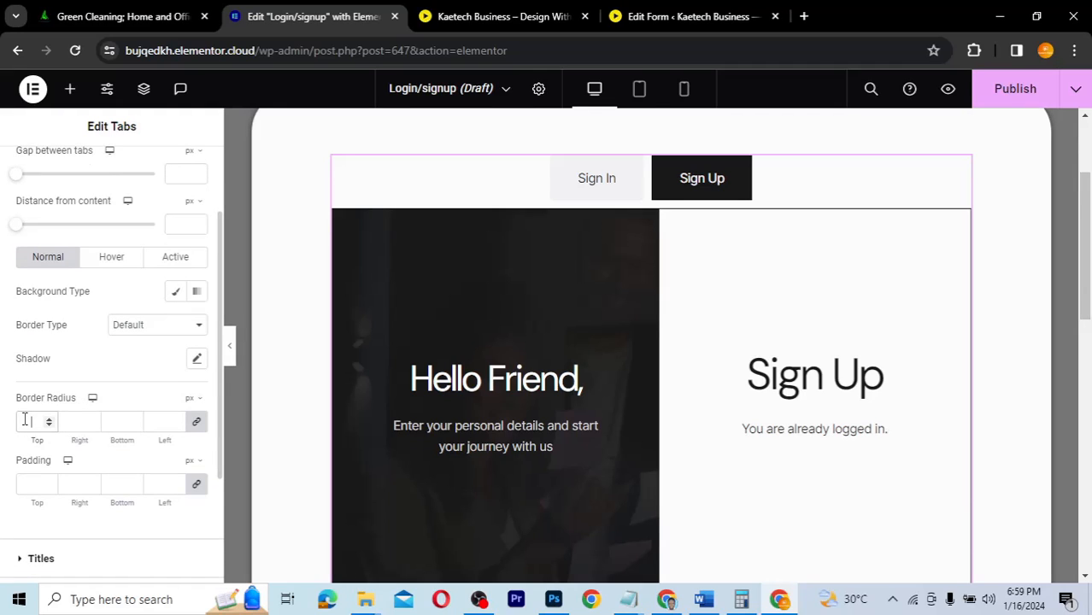
type("50")
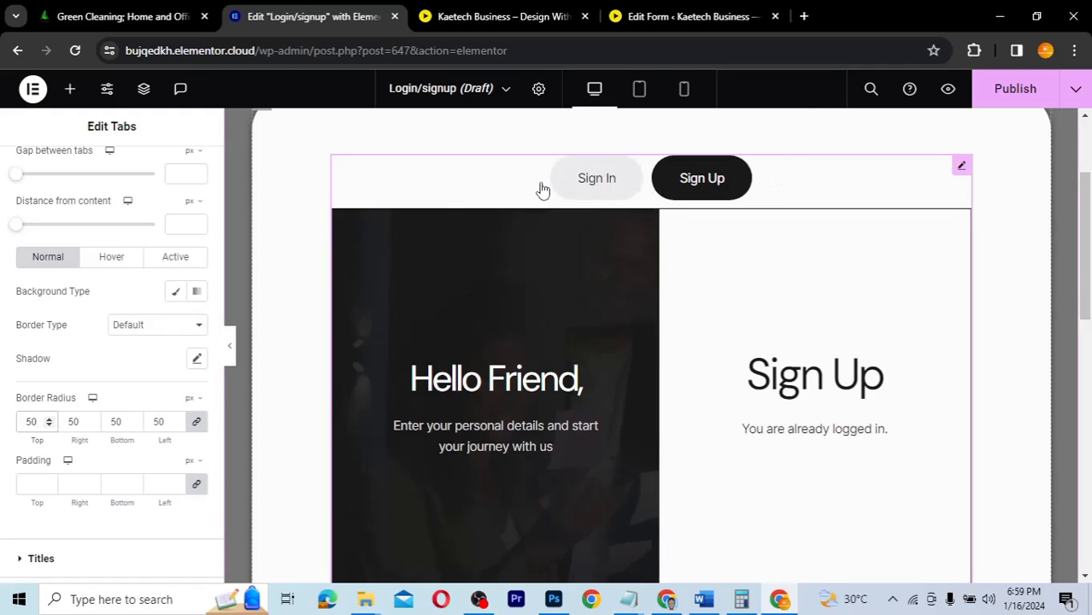
- Give the tab buttons a solid border 1 px wide in their normal state
scroll(75, 380, "down", 1)
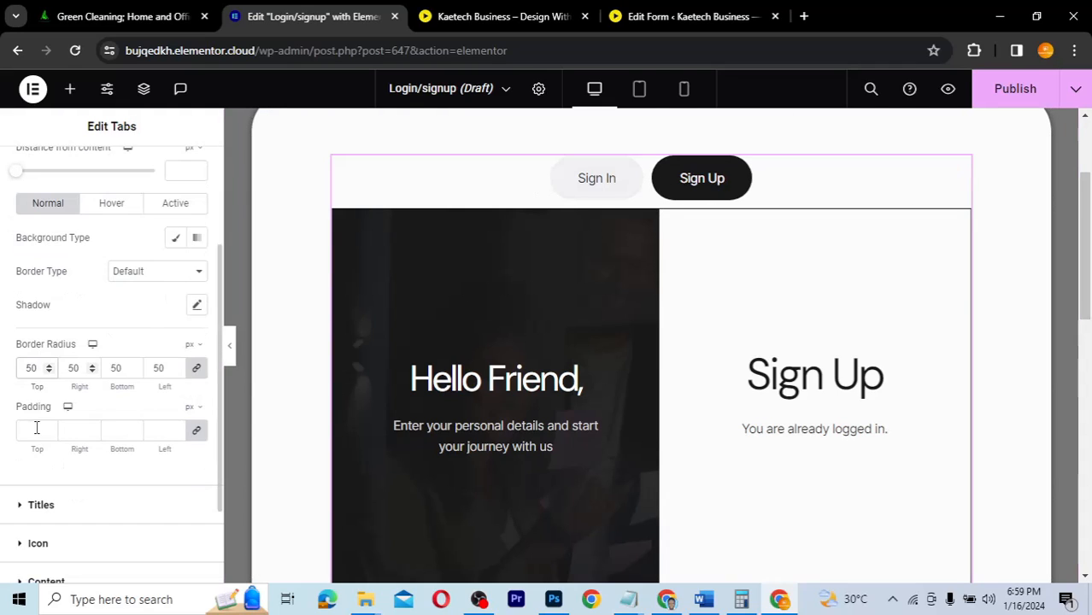
left_click(156, 271)
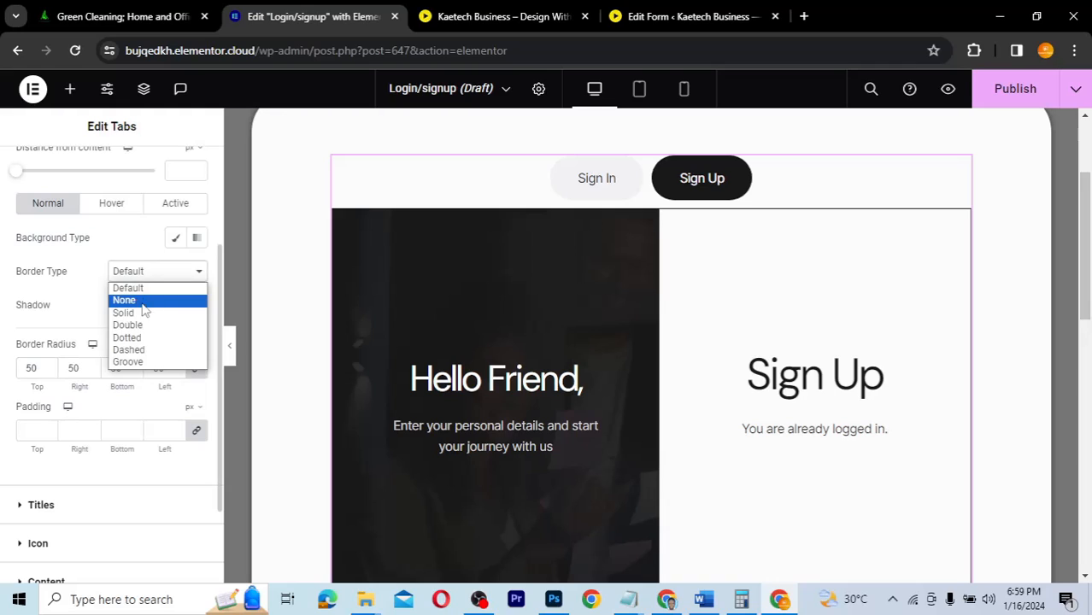
left_click(141, 316)
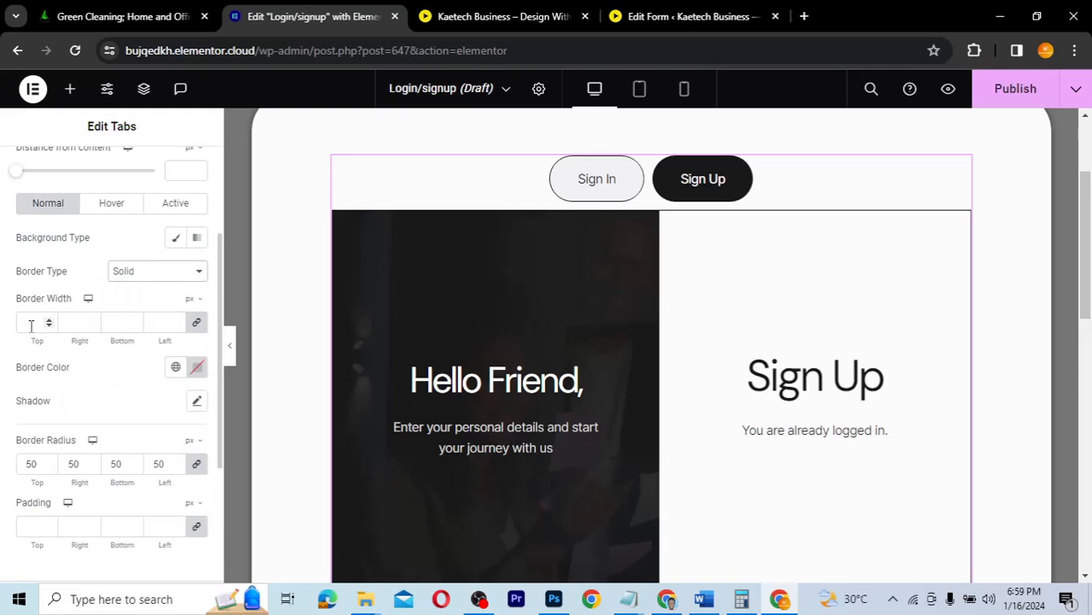
left_click(30, 323)
type("1")
- Set the tab buttons' hover background to the global Theme Accent color
left_click(111, 203)
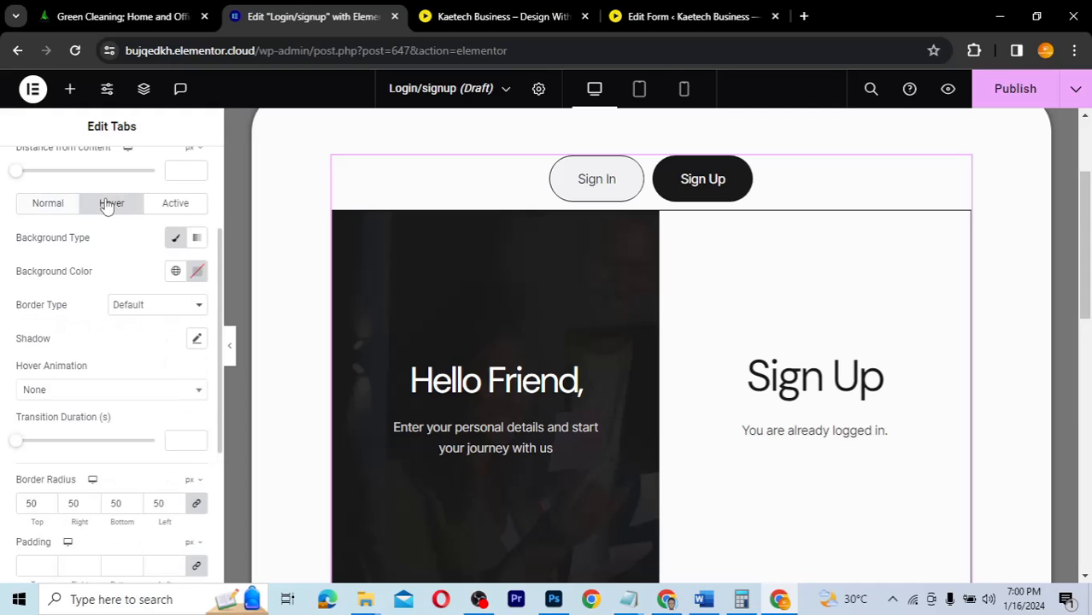
left_click(176, 271)
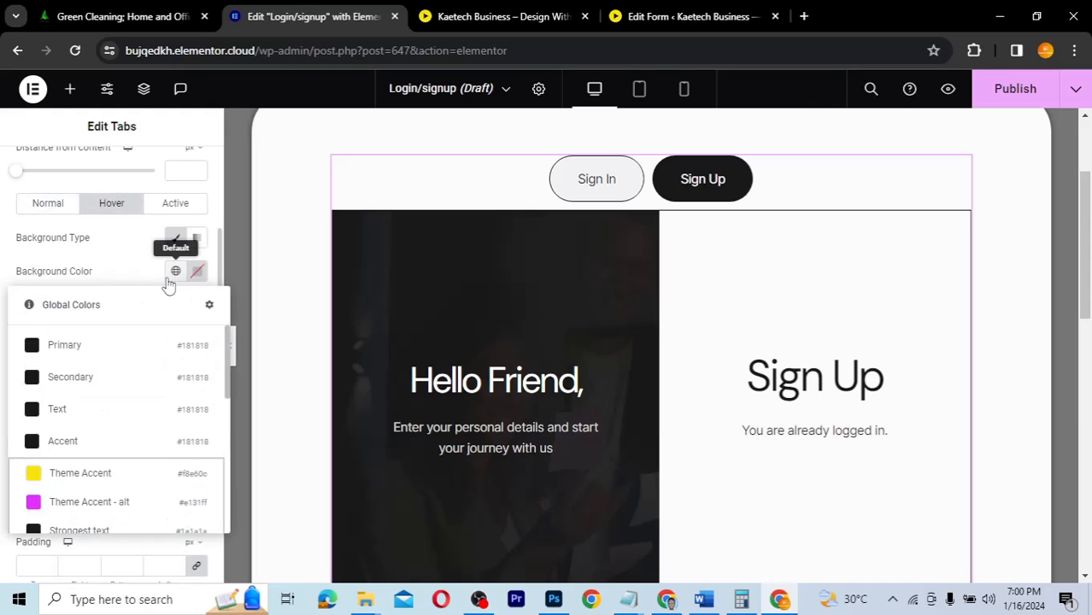
left_click(75, 474)
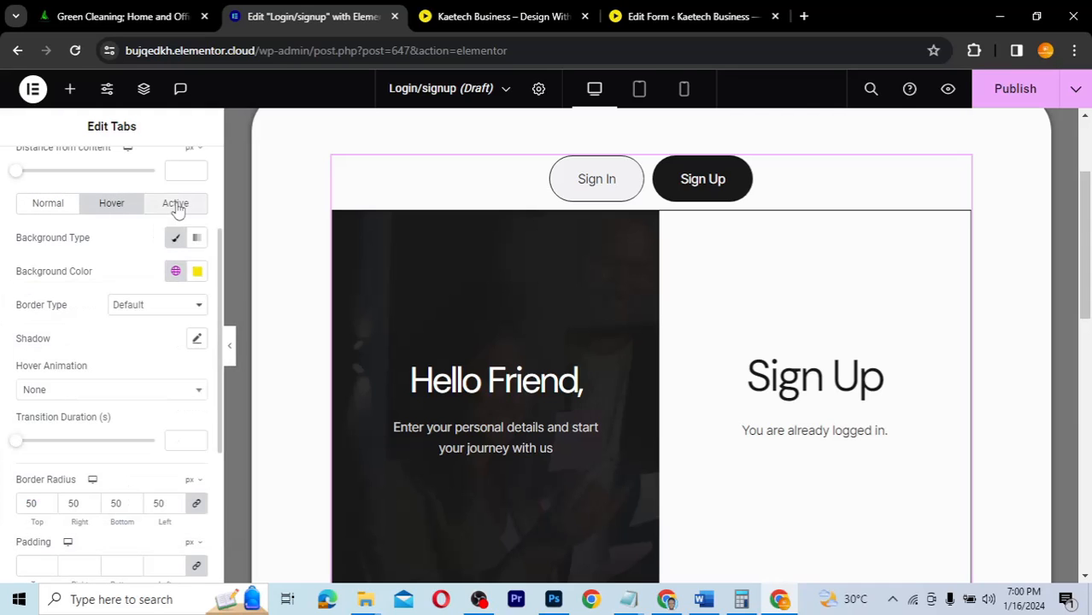
- Set the active tab button's background to the global Primary color, after trying Theme Accent
left_click(176, 207)
left_click(176, 271)
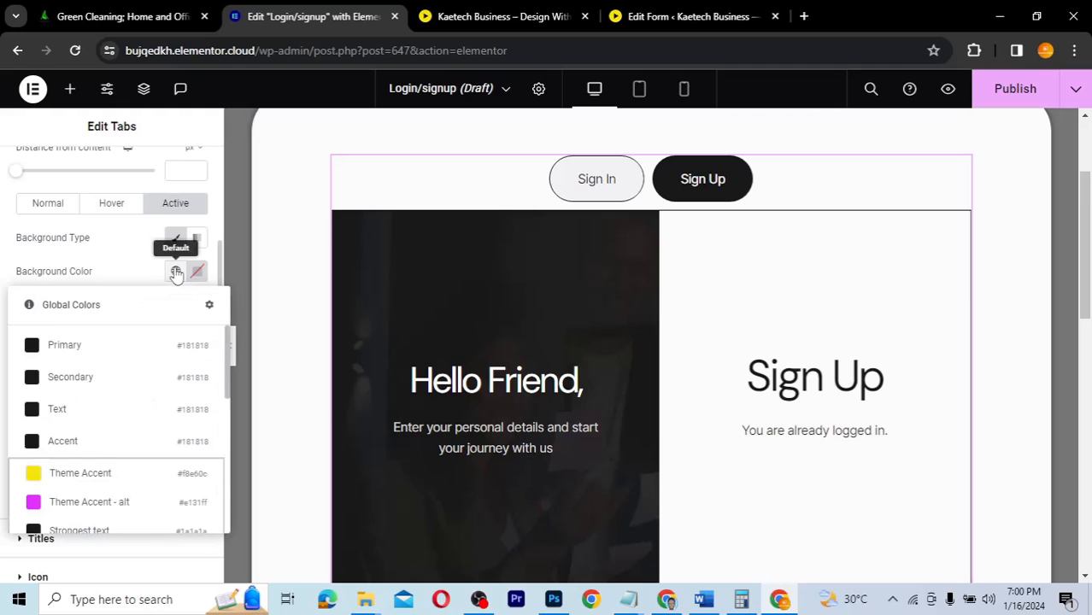
left_click(60, 474)
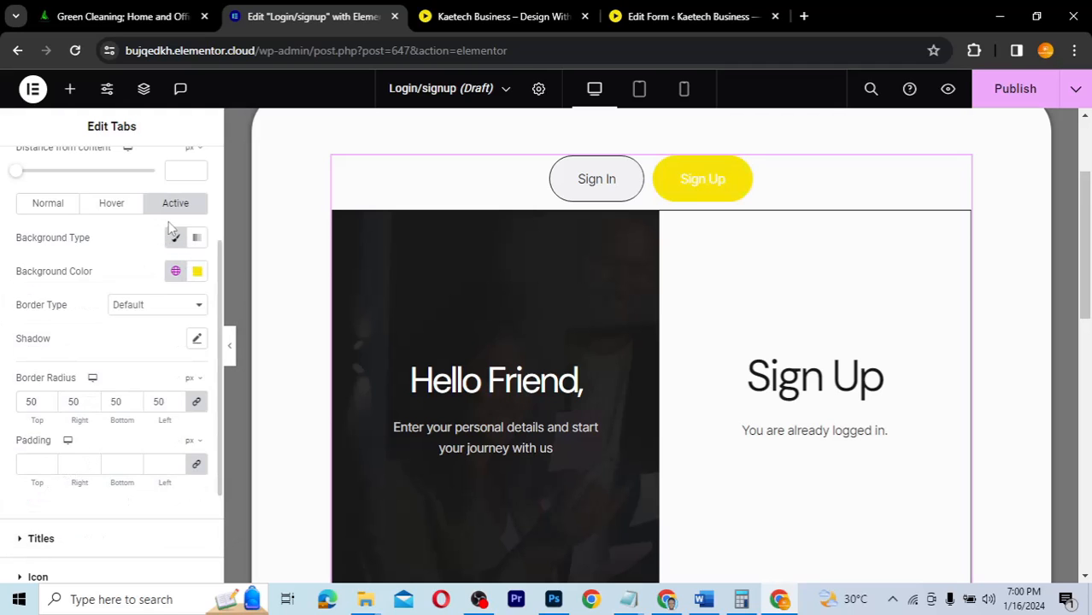
left_click(175, 273)
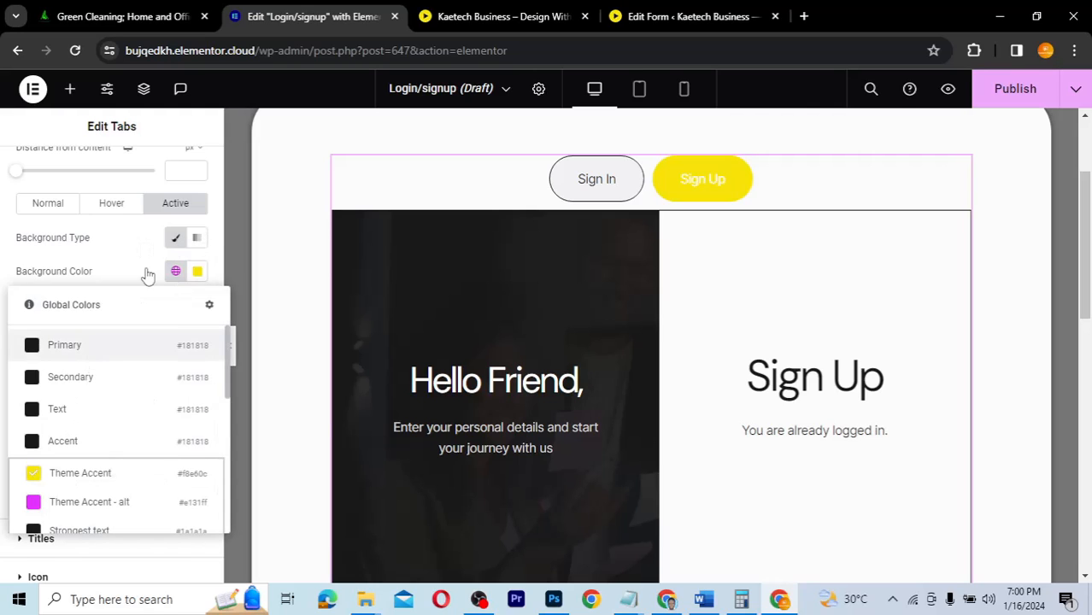
left_click(87, 340)
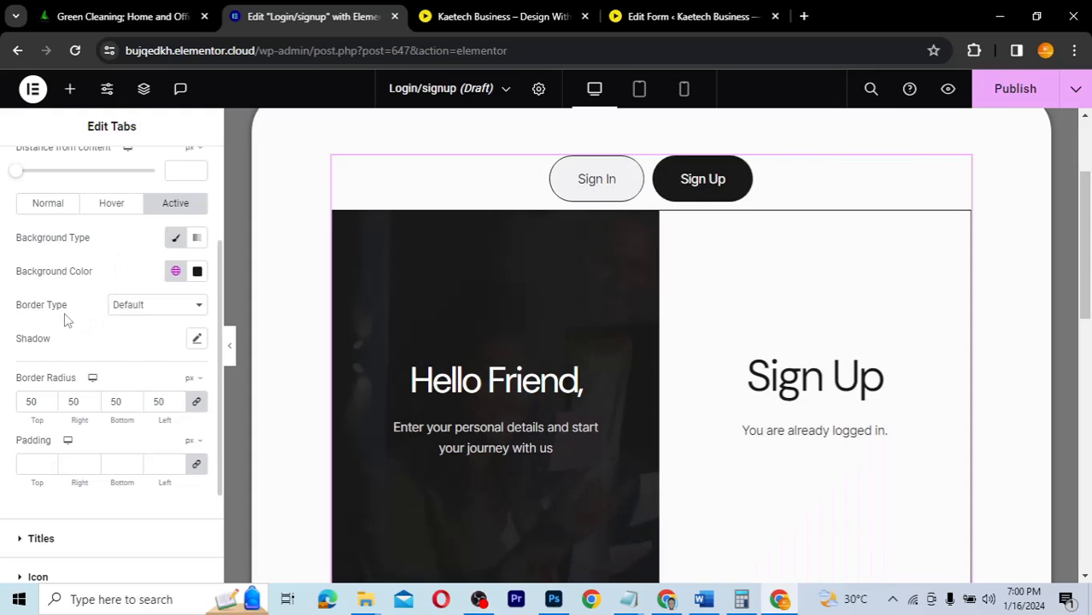
- Give the active tab button a solid border 1 px wide
left_click(146, 309)
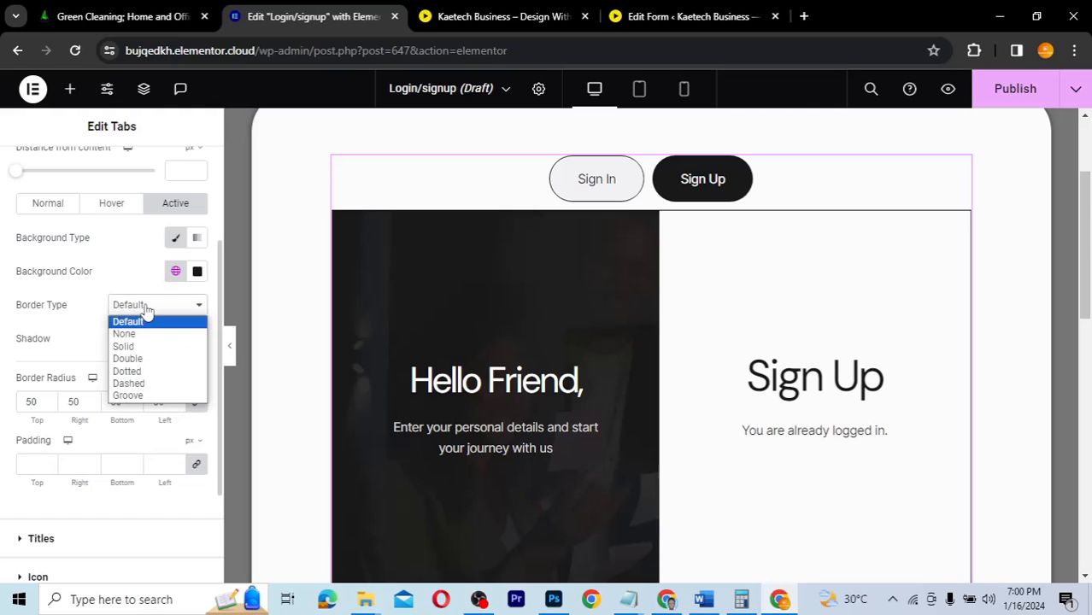
left_click(125, 346)
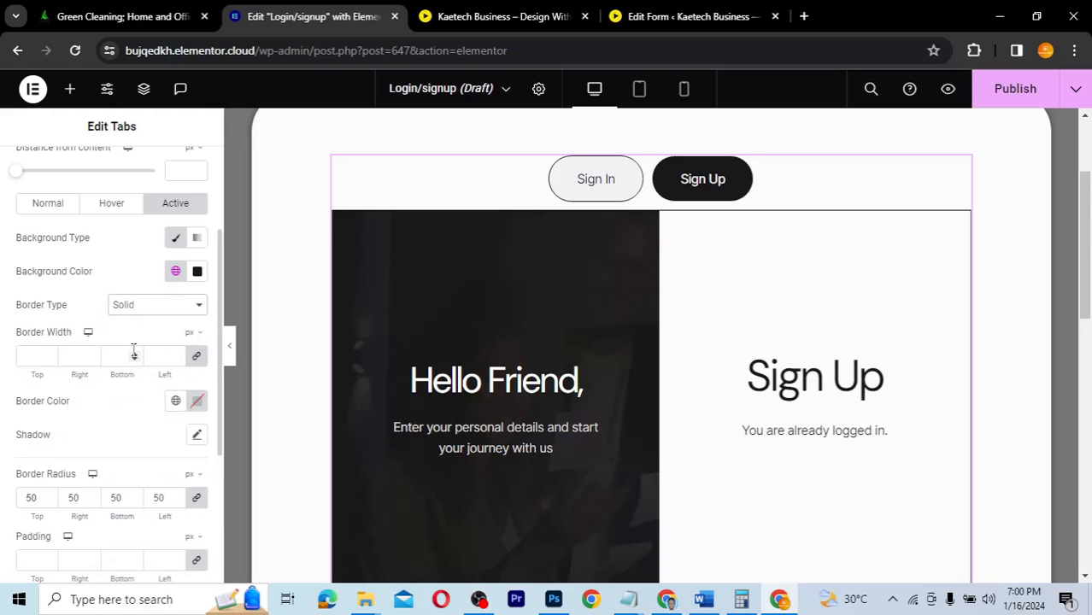
left_click(32, 357)
type("1")
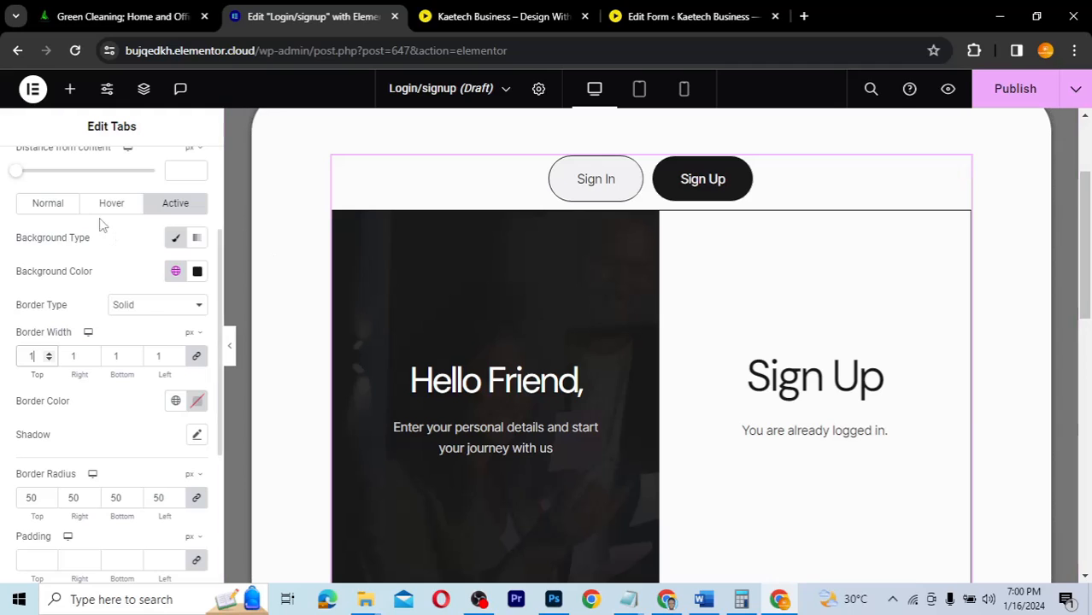
- Give the tab buttons a solid 1 px border in the global Theme Accent color for the hover state
left_click(112, 205)
left_click(133, 306)
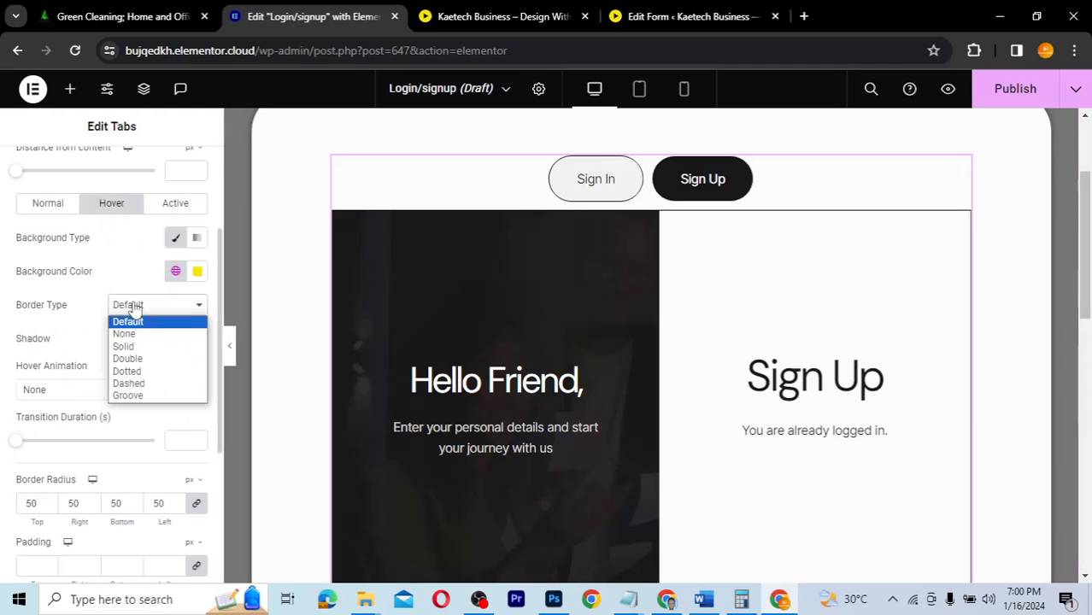
left_click(130, 350)
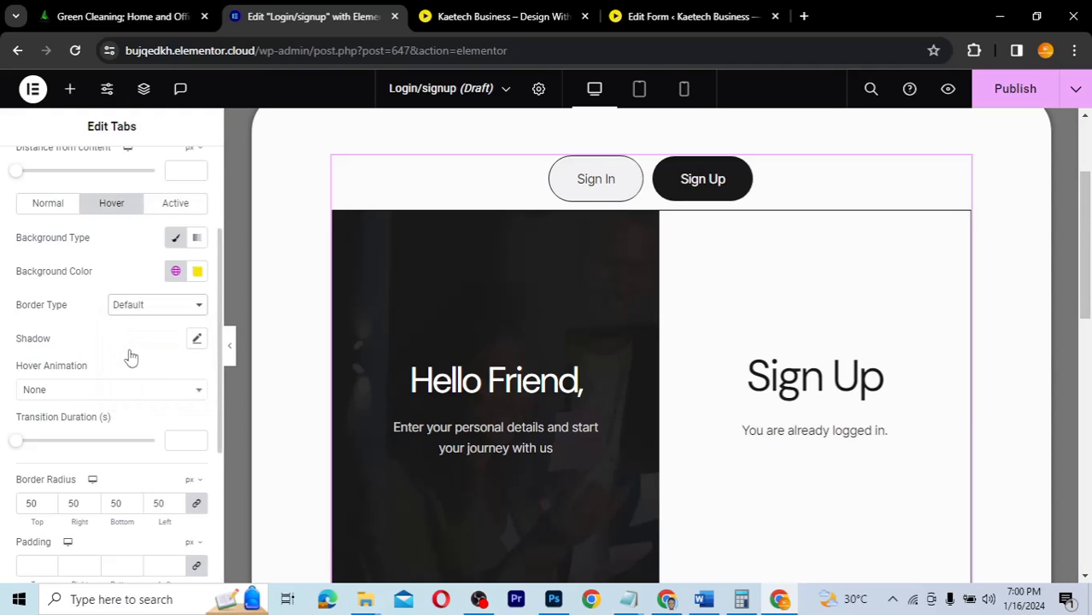
left_click(34, 356)
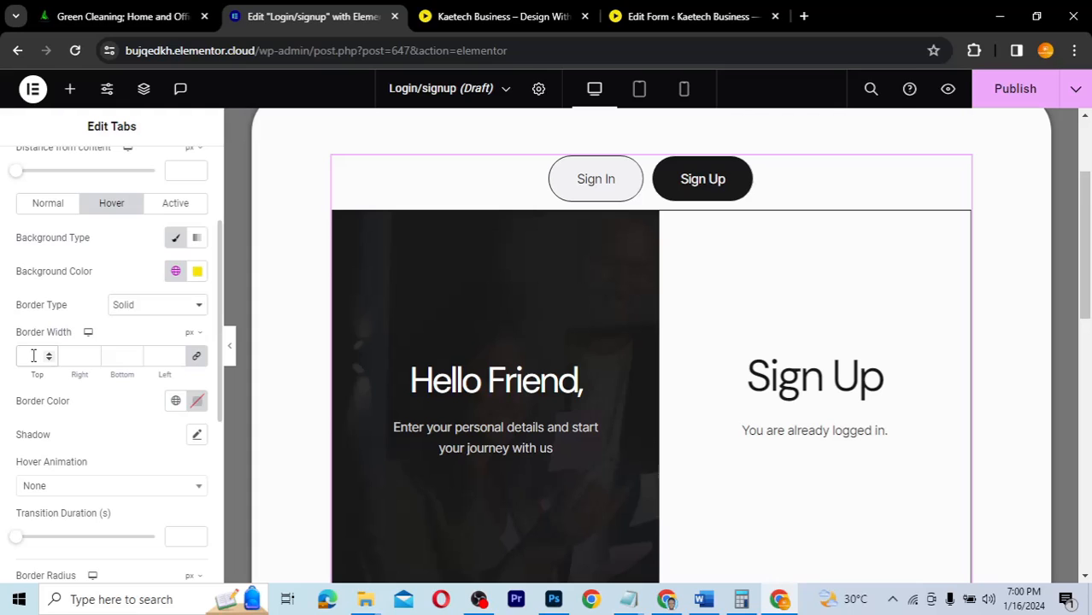
type("1")
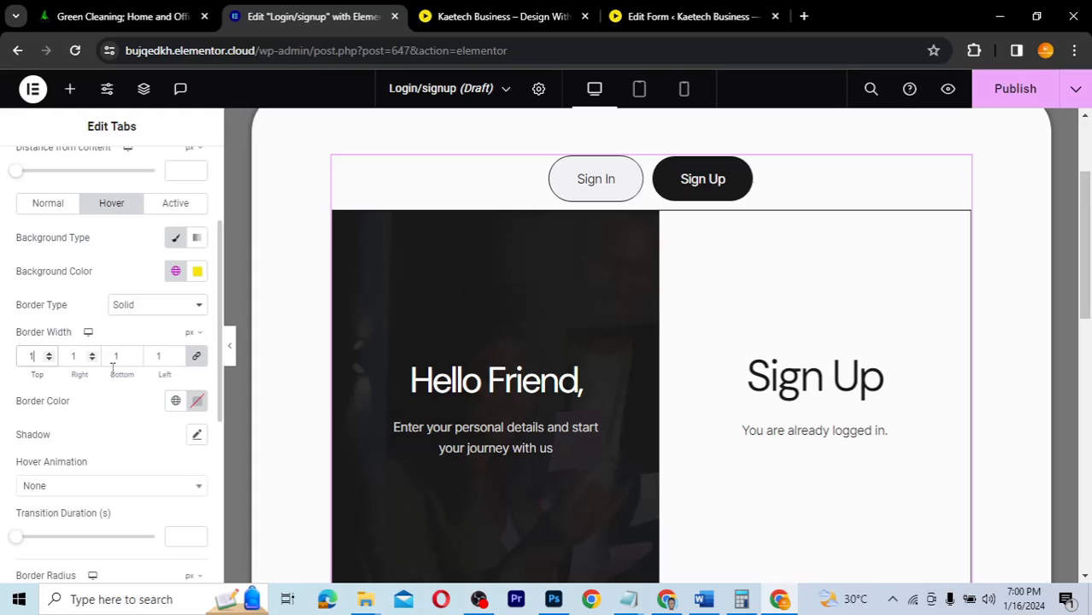
left_click(175, 403)
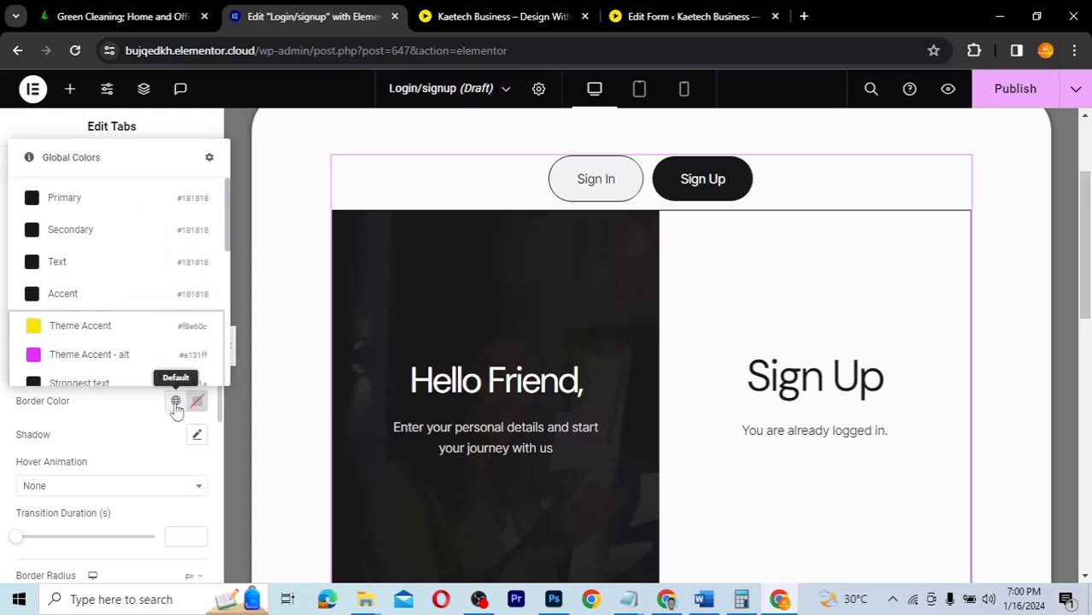
left_click(98, 329)
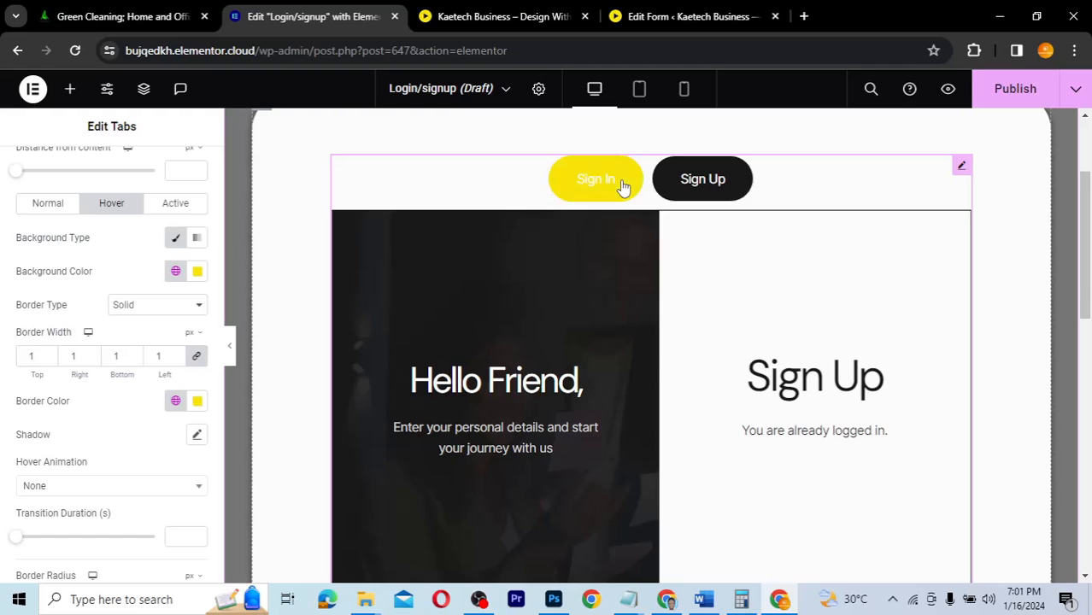
- Switch between the Sign In and Sign Up tabs to check the button styling, and examine the rest of the card
left_click(623, 185)
left_click(702, 179)
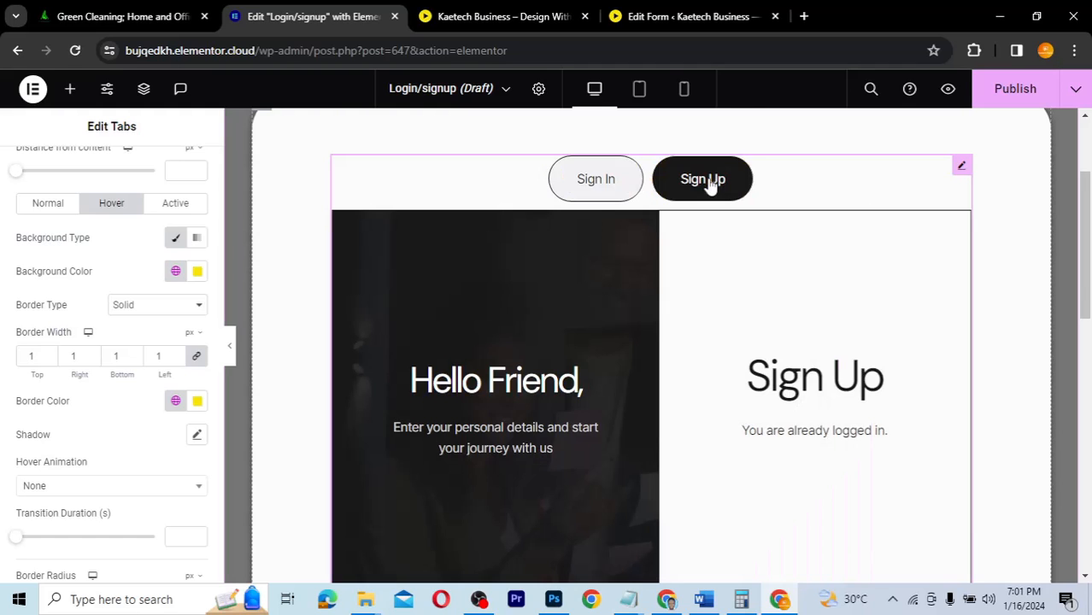
left_click(609, 182)
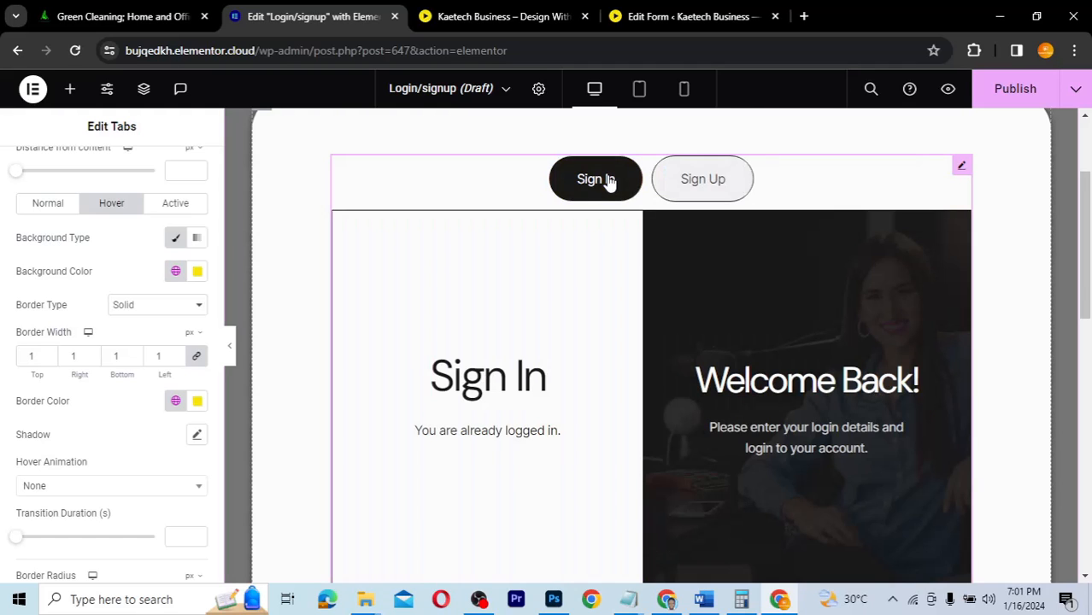
left_click(697, 180)
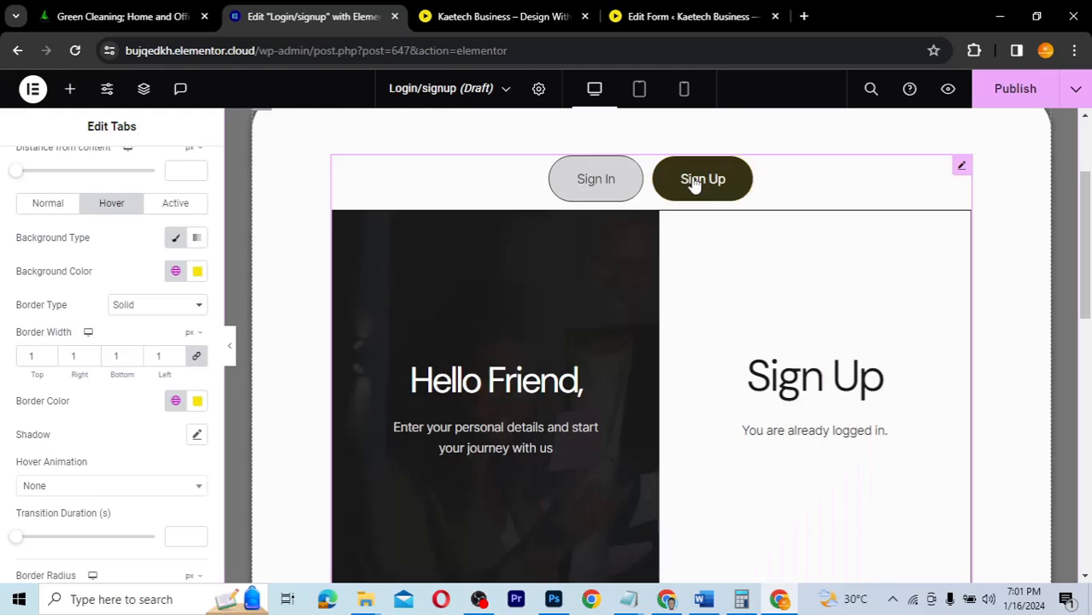
scroll(683, 373, "down", 3)
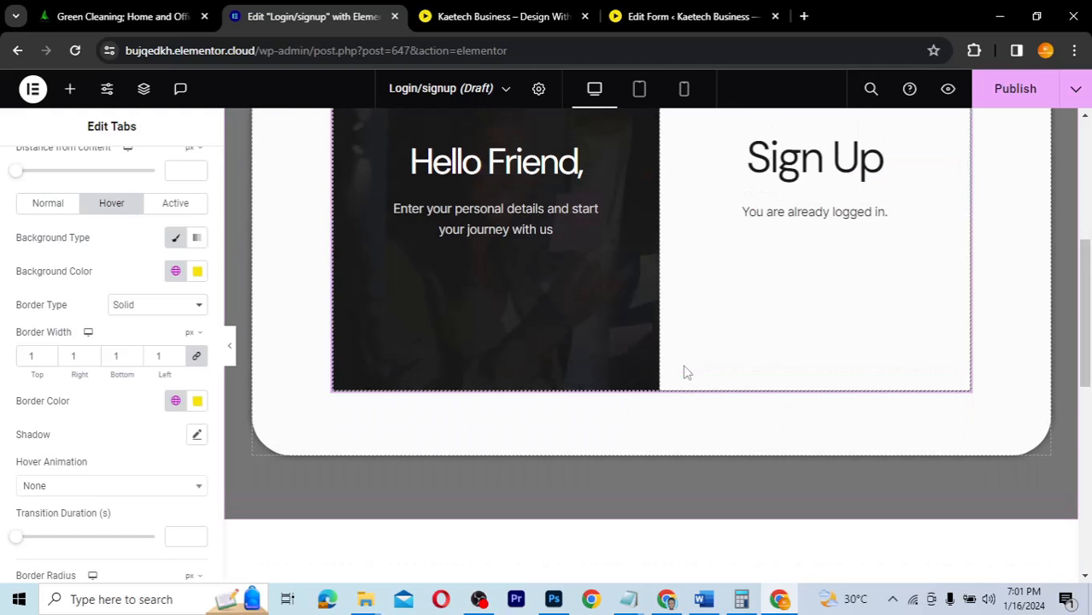
scroll(684, 373, "up", 1)
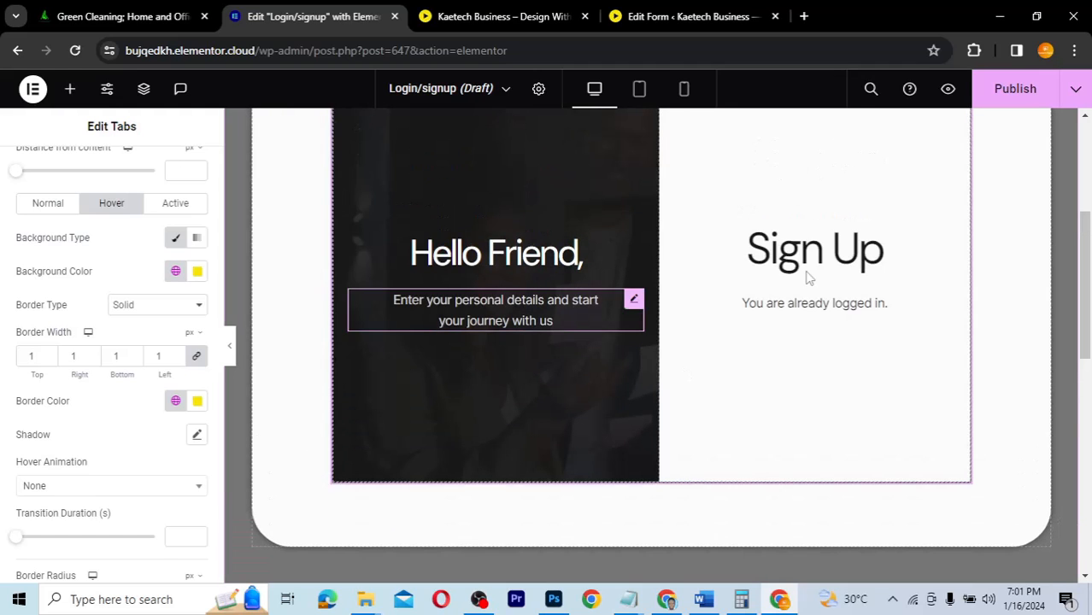
scroll(810, 278, "up", 1)
scroll(809, 278, "up", 1)
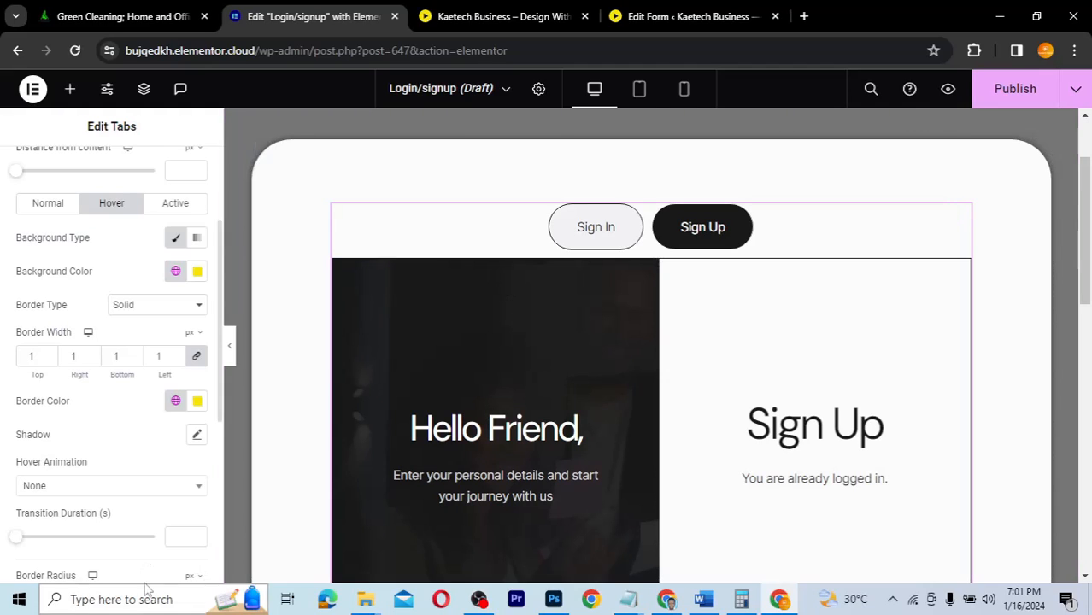
- Publish the Login/signup page
left_click(1017, 89)
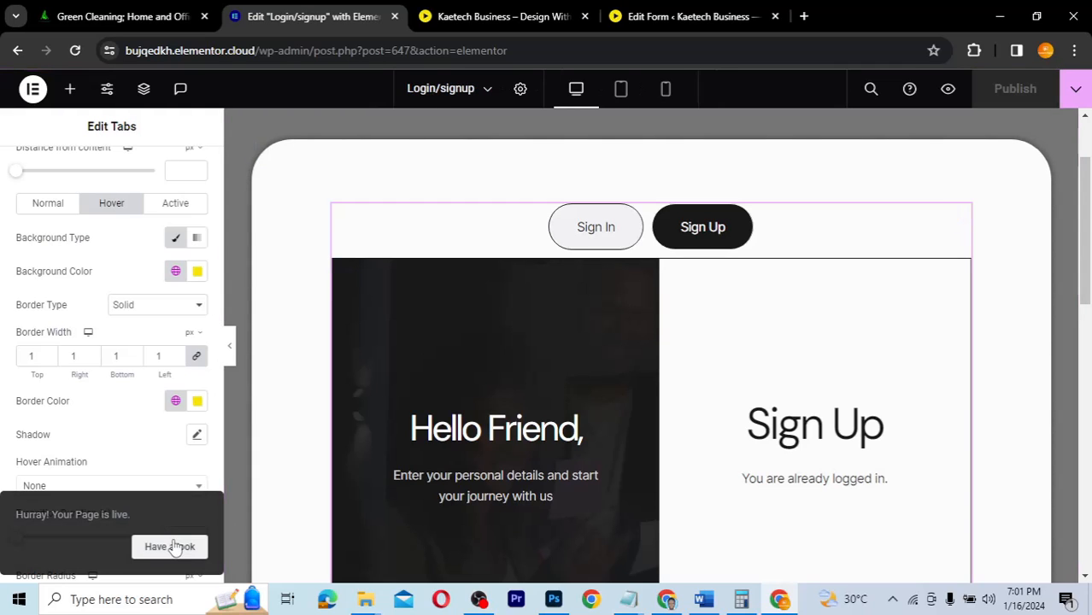
right_click(174, 546)
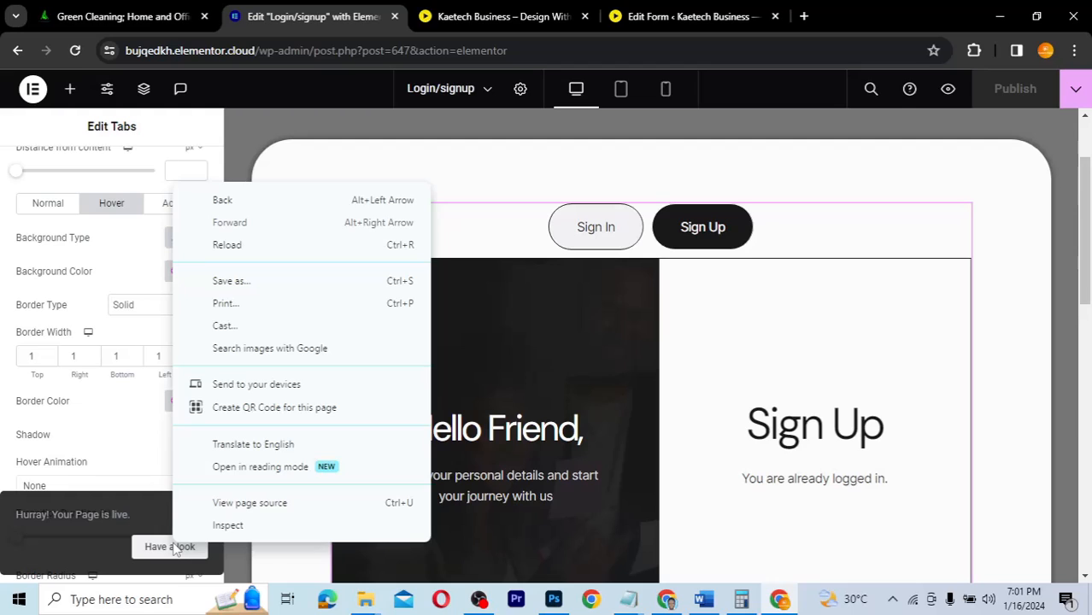
left_click(111, 549)
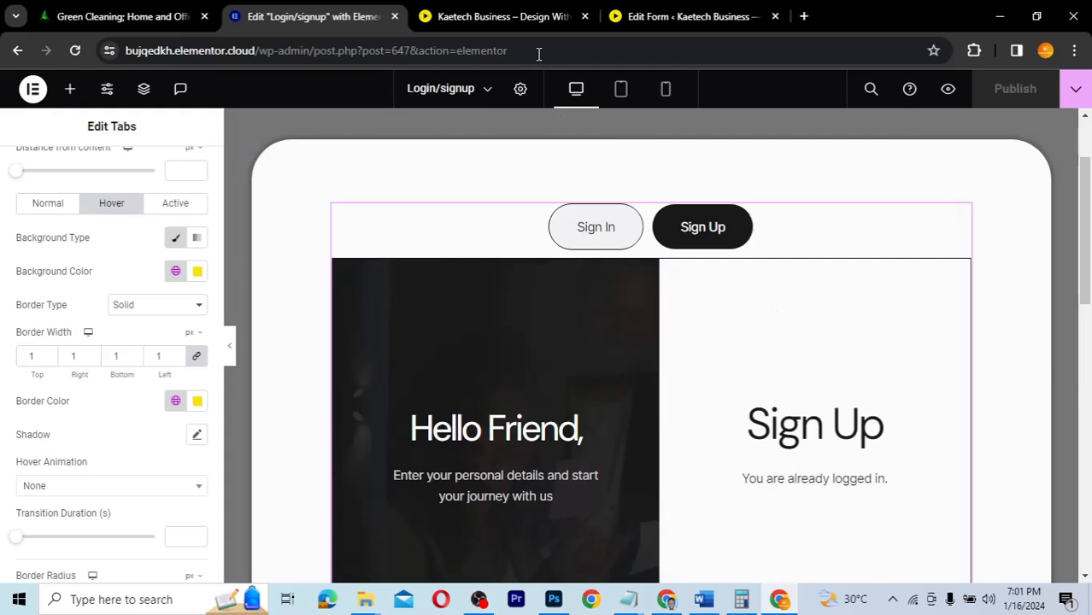
- Preview the Login/signup page from the WordPress admin's list of pages
left_click(525, 19)
left_click(693, 18)
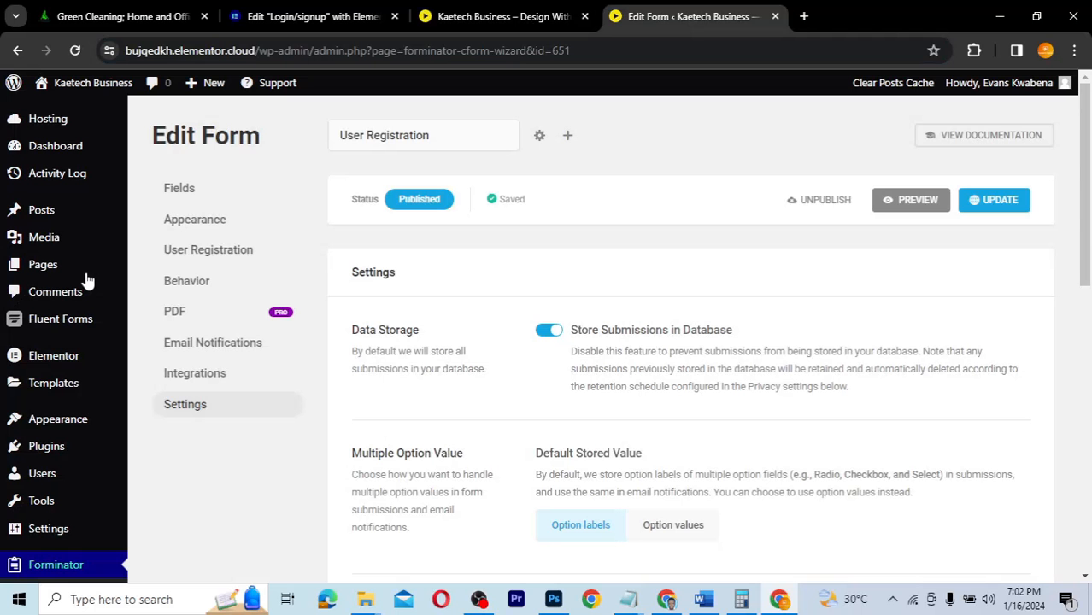
left_click(45, 266)
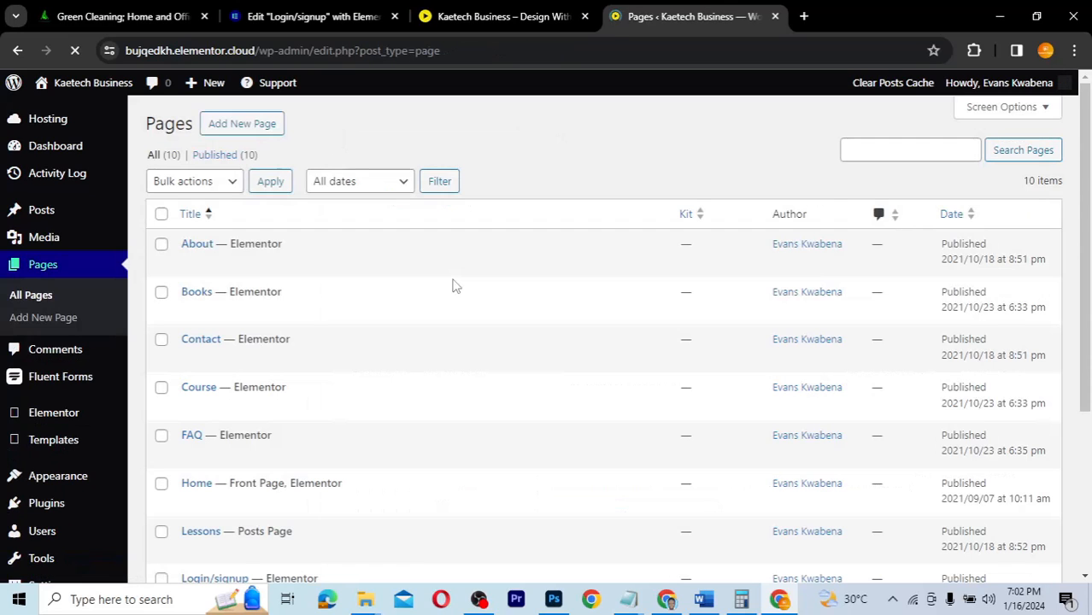
scroll(453, 286, "down", 1)
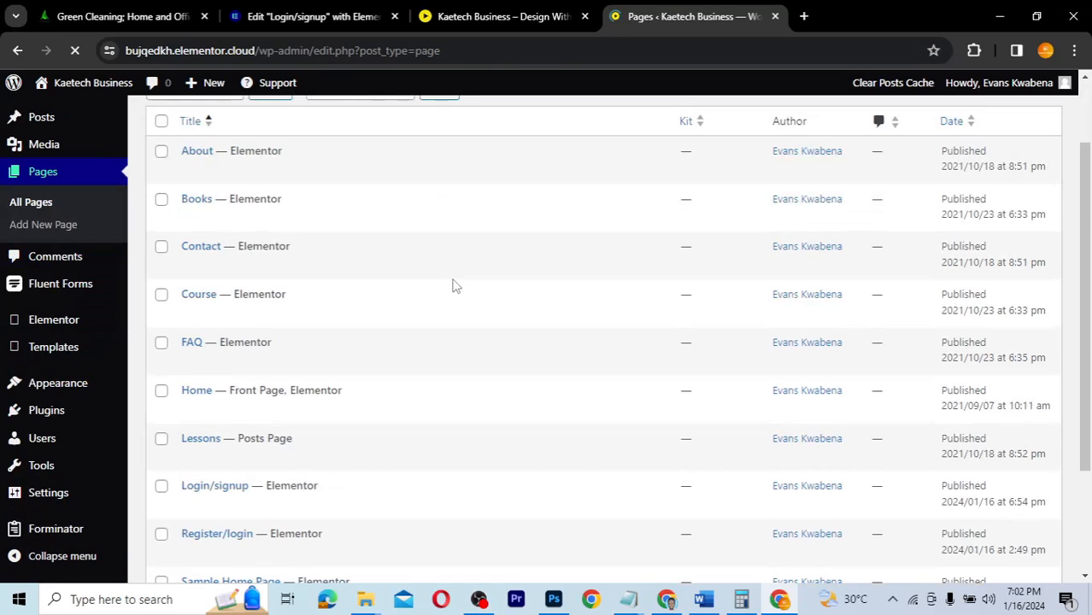
scroll(217, 365, "down", 2)
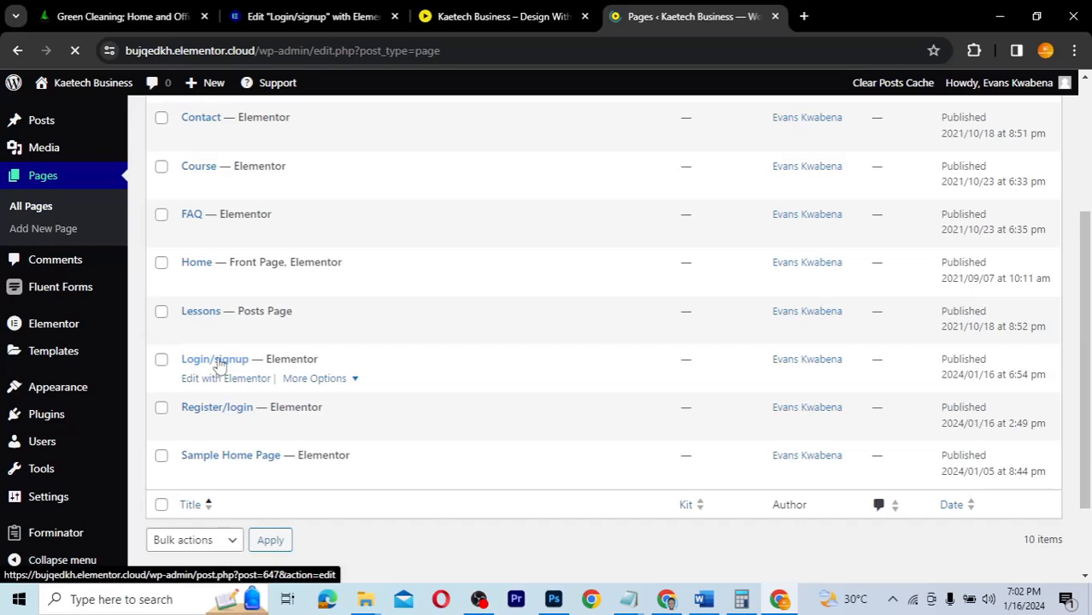
left_click(355, 381)
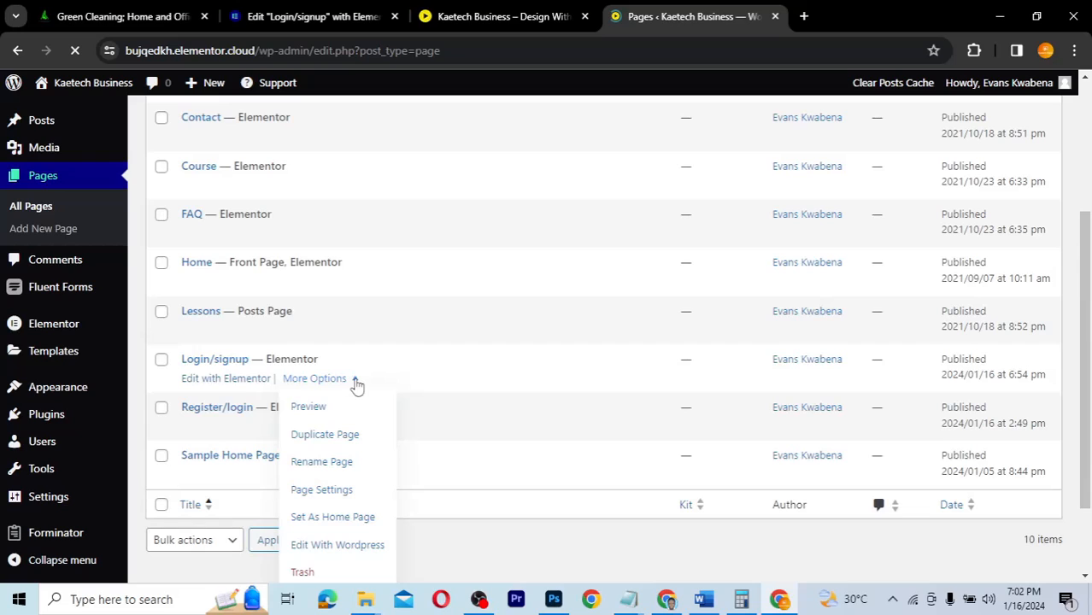
left_click(309, 407)
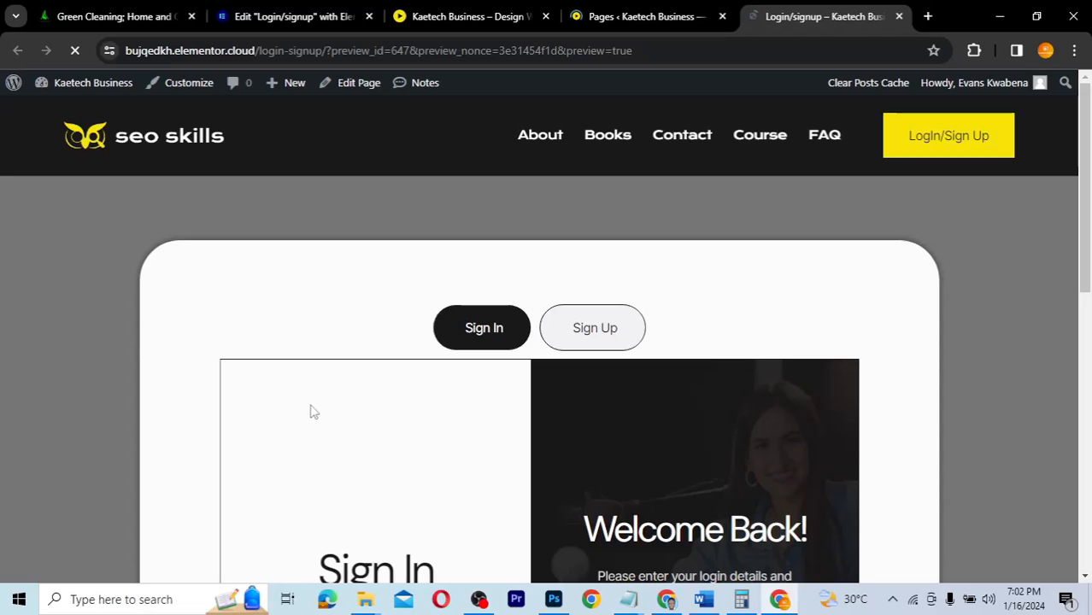
- Copy the previewed page's address up to /login-signup/ and load it in a new tab of the other Chrome window
left_click_drag(328, 49, 83, 51)
key("ctrl+c")
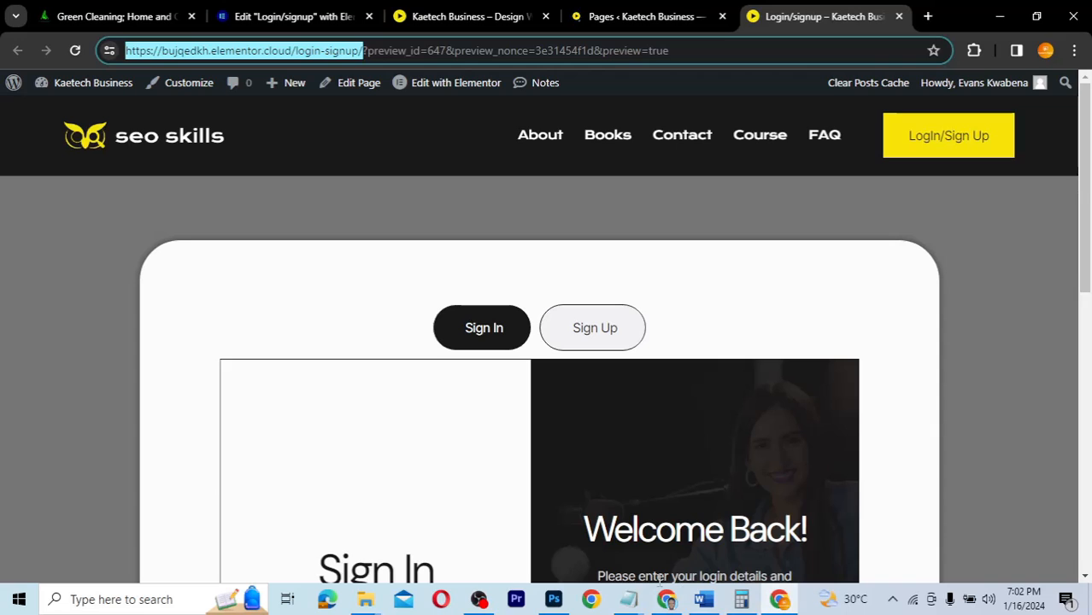
mouse_move(669, 602)
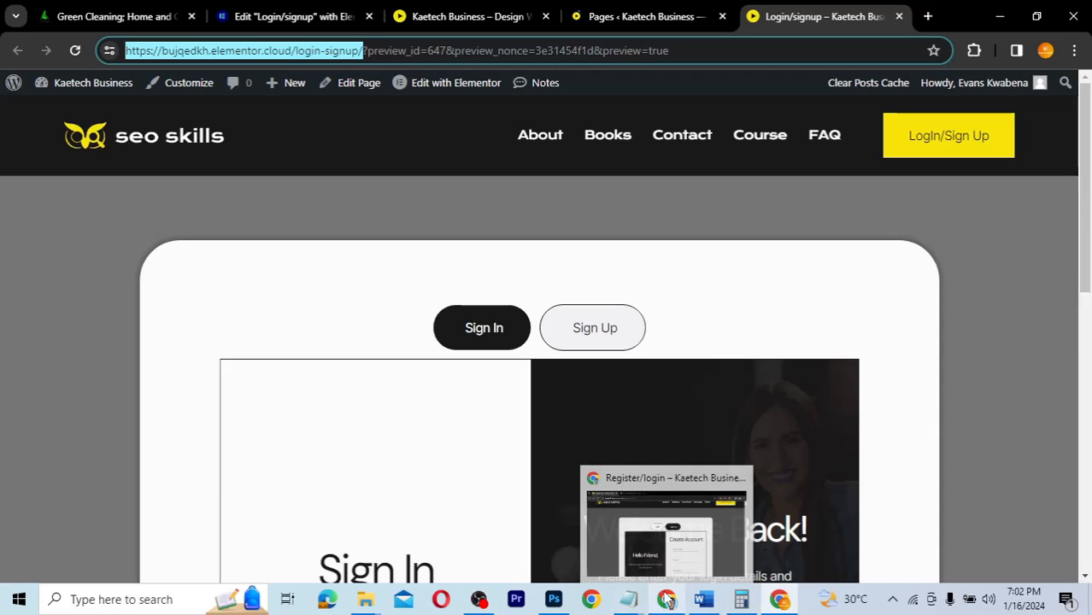
left_click(663, 545)
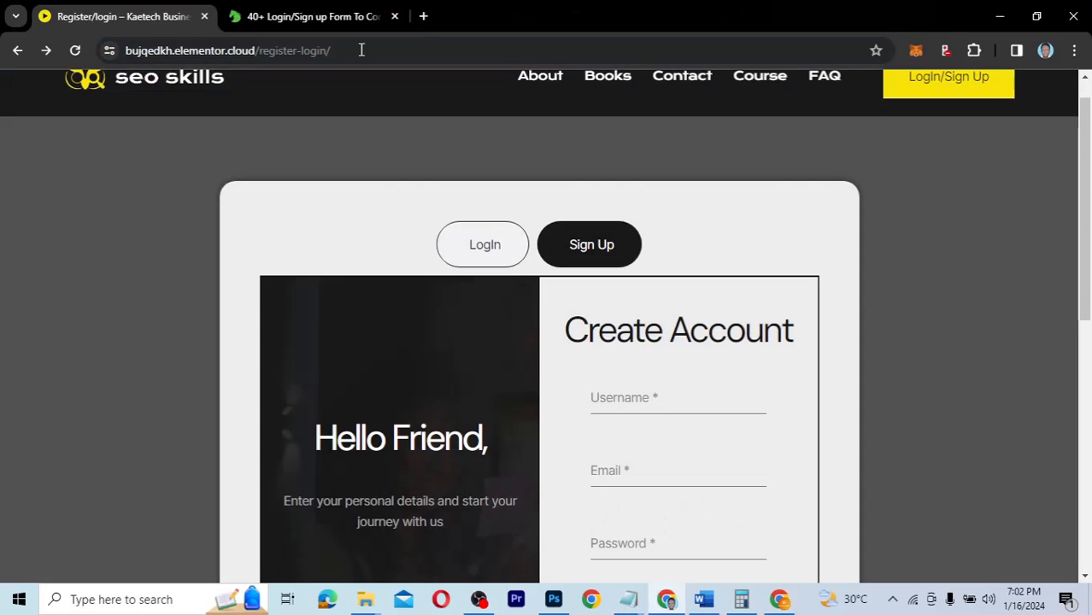
left_click(424, 17)
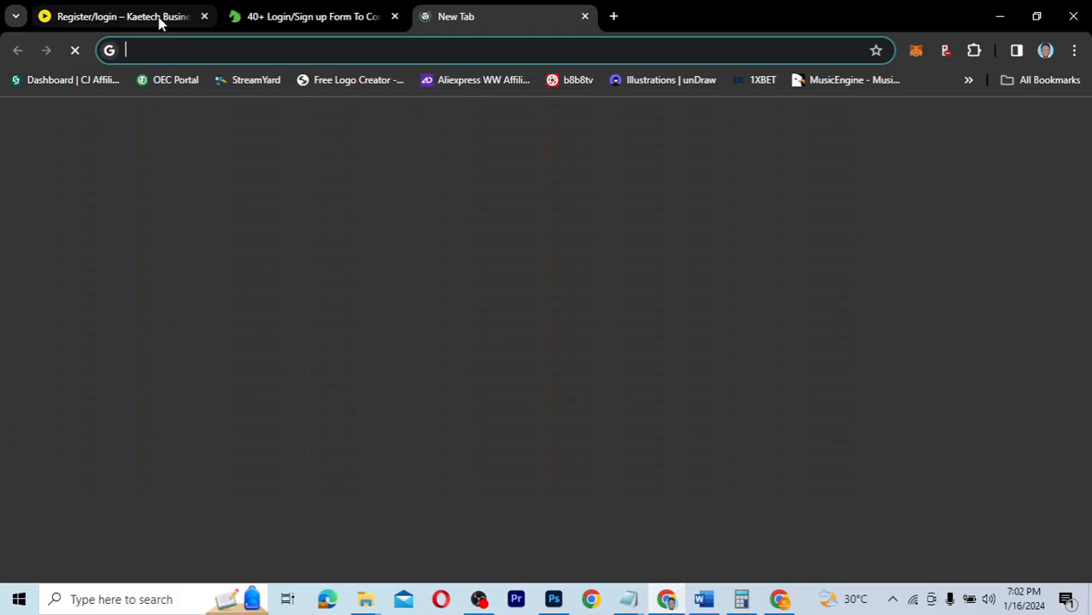
left_click(160, 21)
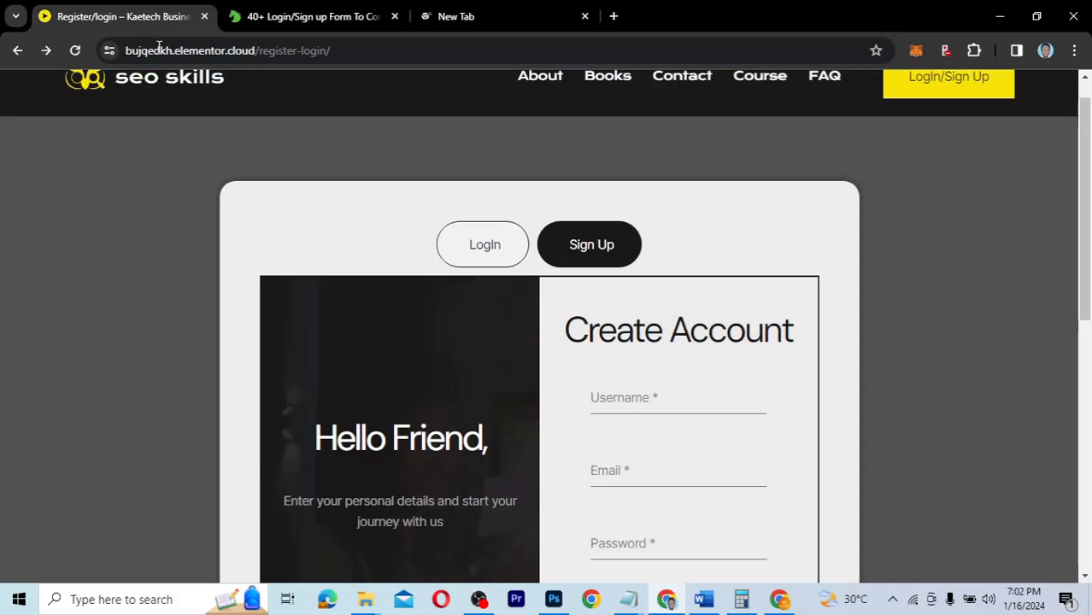
key("ctrl+r")
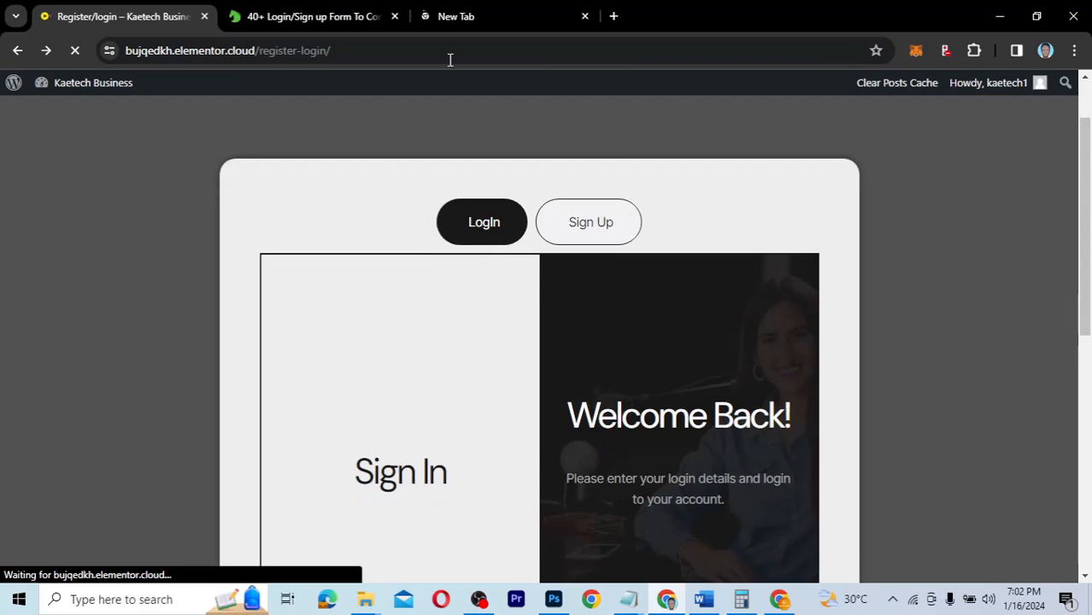
left_click(451, 16)
key("ctrl+v")
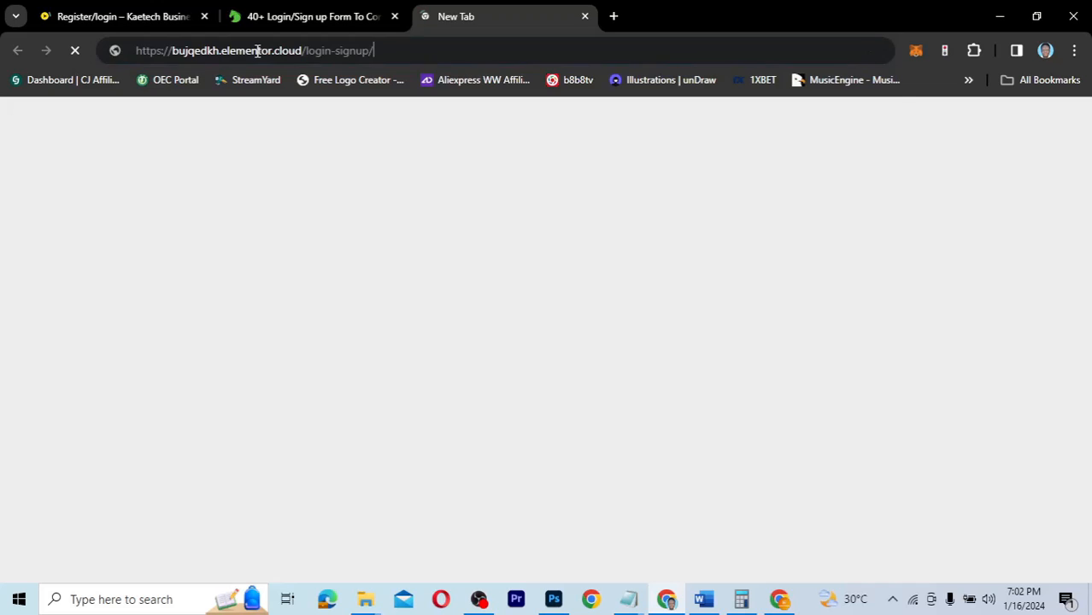
key("Return")
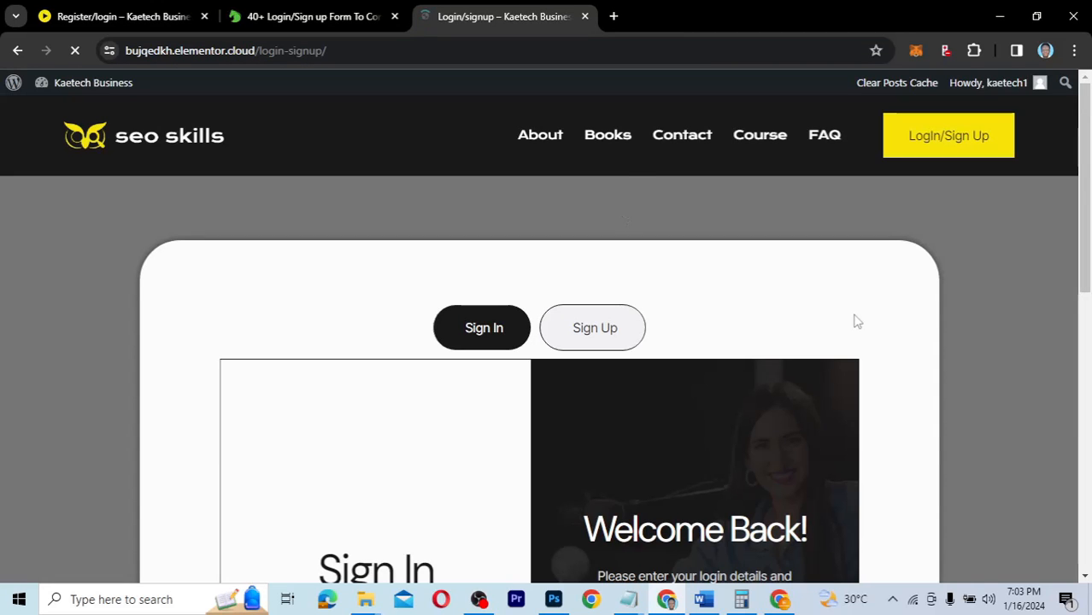
- Examine the live Login/signup page from header to footer while logged in
scroll(857, 322, "down", 4)
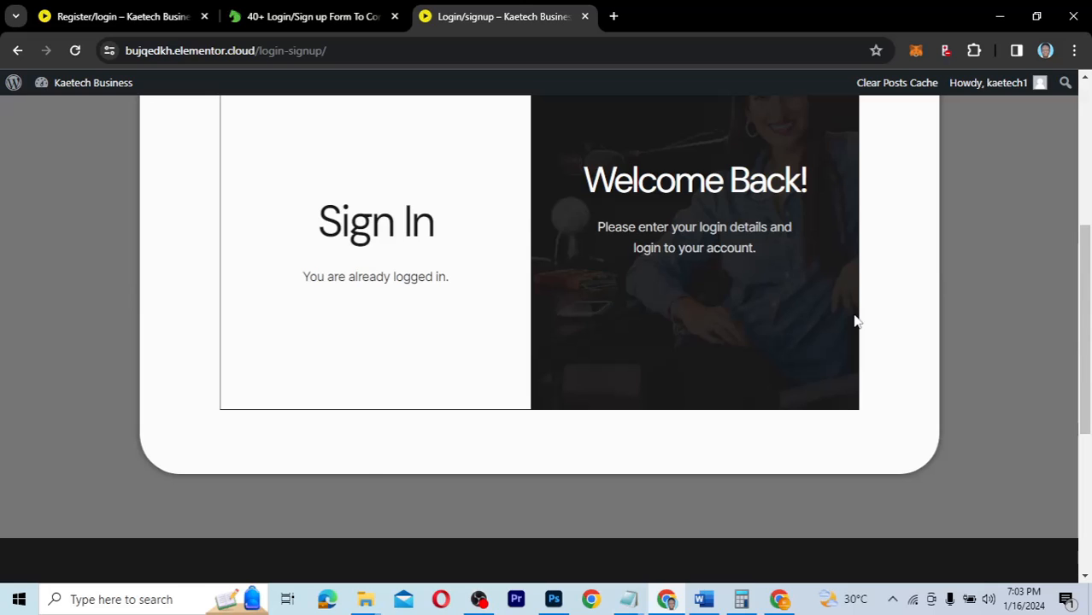
scroll(857, 321, "up", 3)
scroll(857, 321, "up", 1)
scroll(857, 321, "down", 1)
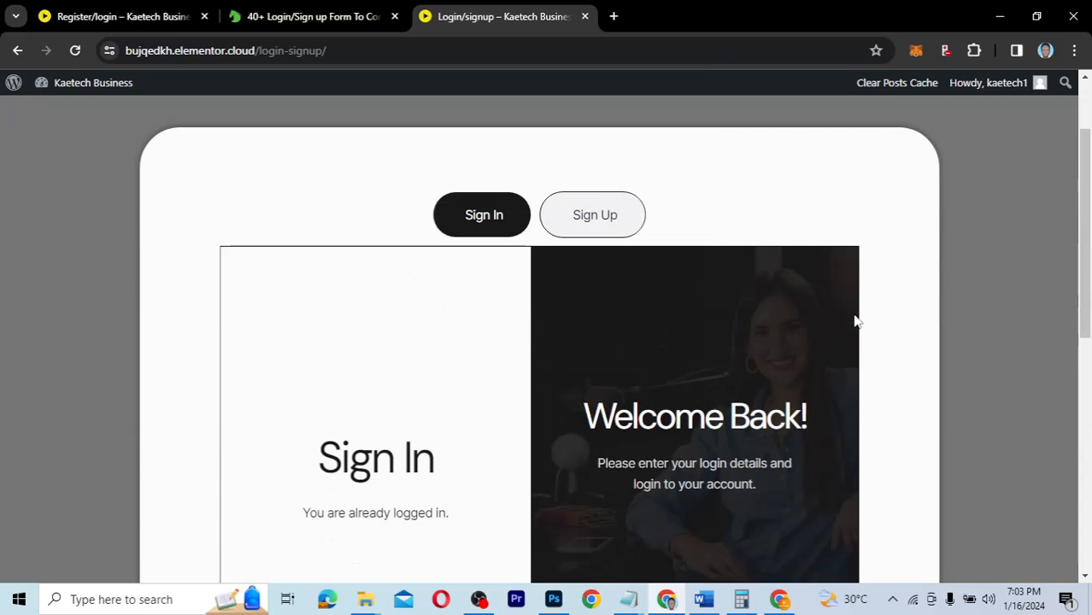
scroll(857, 321, "up", 1)
scroll(857, 321, "up", 1)
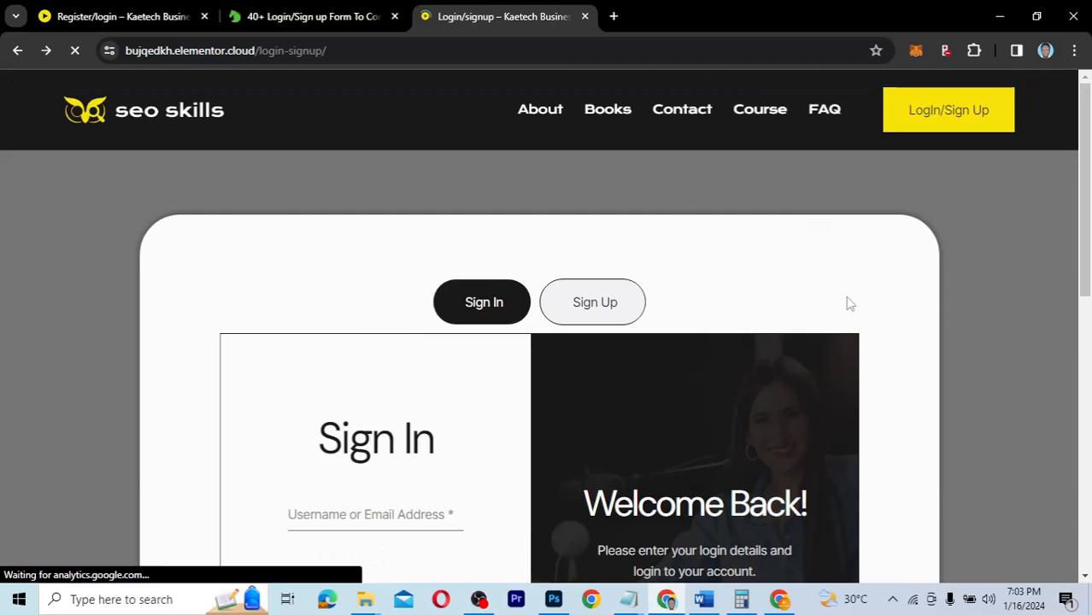
- Examine the live page while logged out, switching between the Sign In and Sign Up tabs to check both forms and the button states
scroll(847, 298, "down", 3)
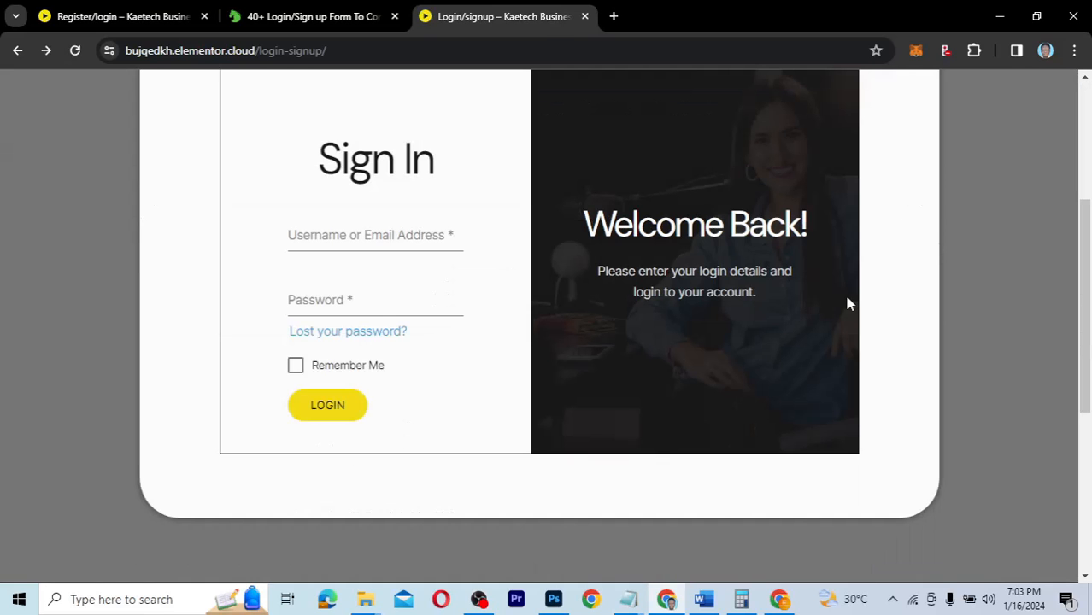
scroll(848, 304, "up", 3)
scroll(849, 304, "down", 2)
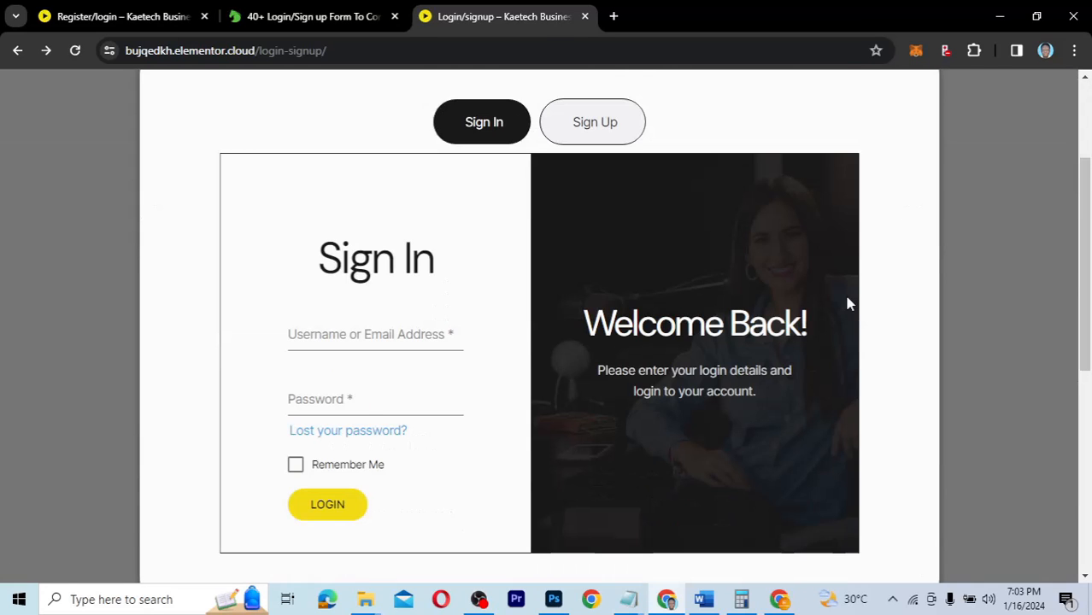
scroll(849, 304, "down", 1)
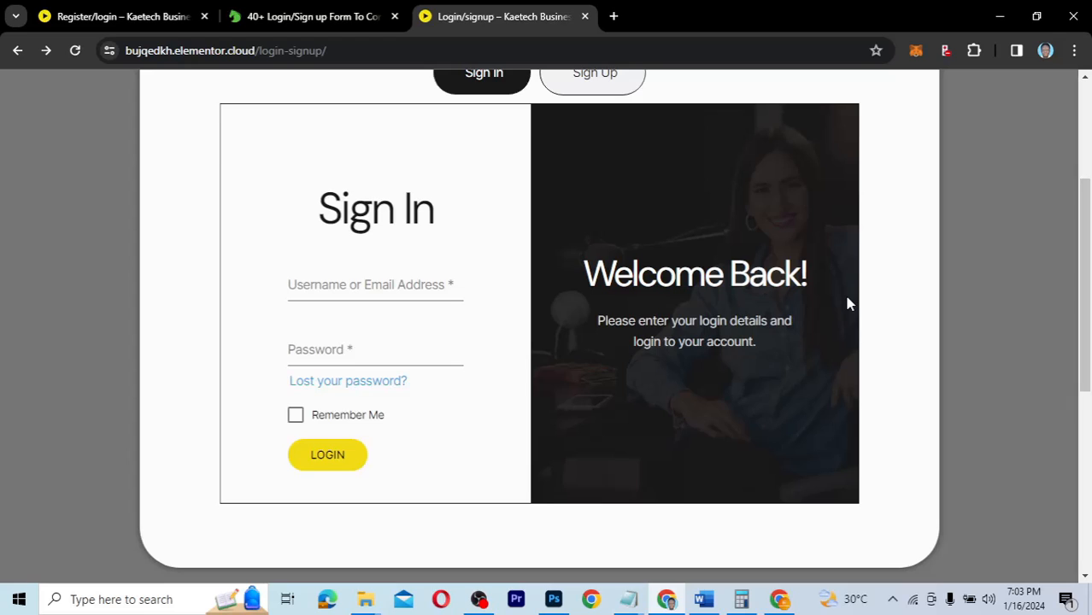
scroll(849, 304, "up", 1)
left_click(622, 135)
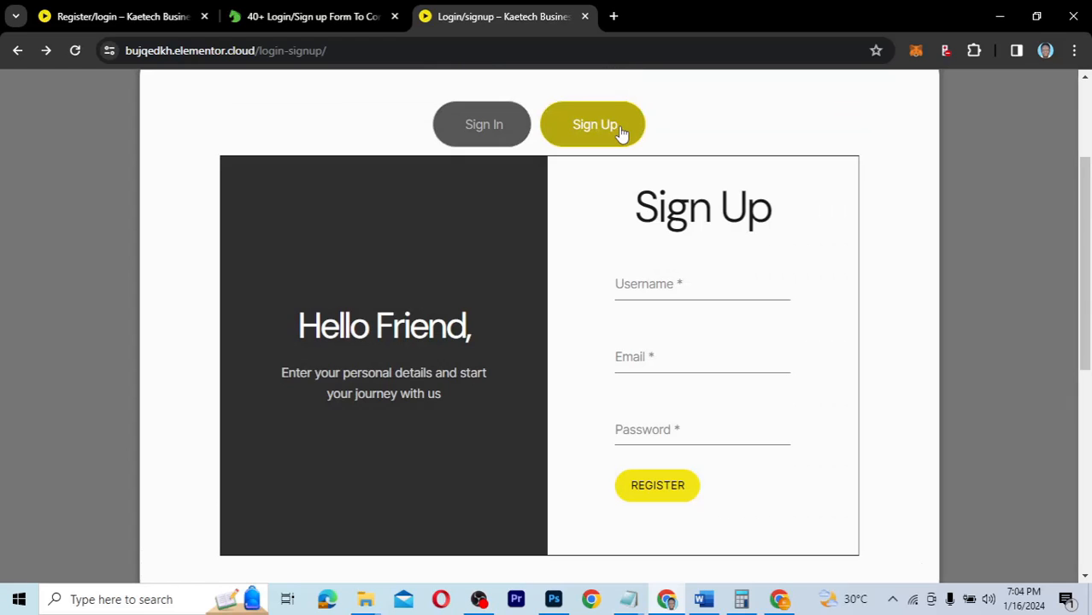
left_click(494, 130)
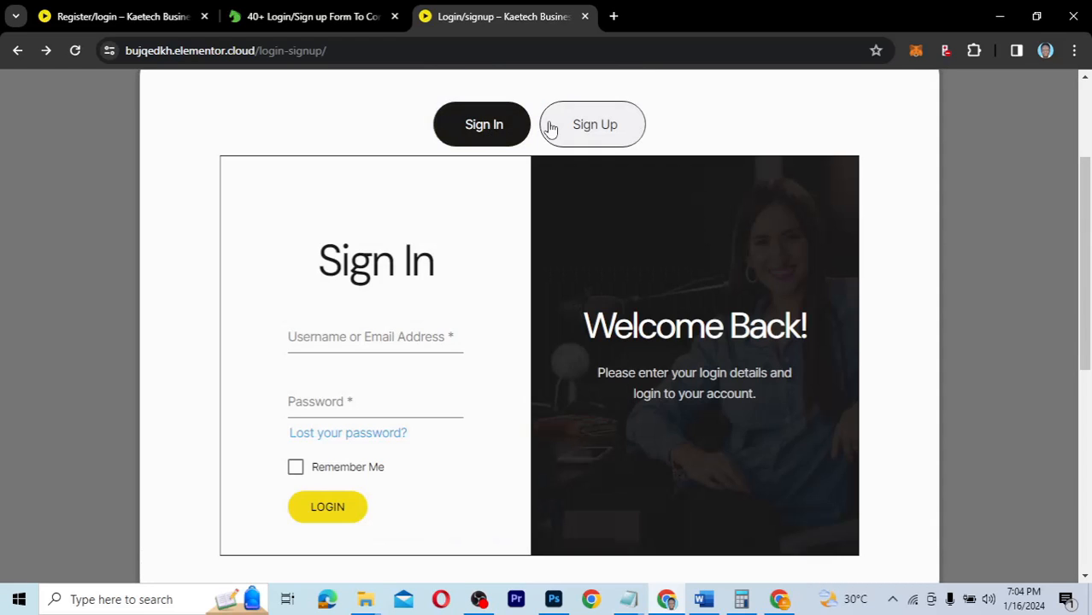
left_click(578, 129)
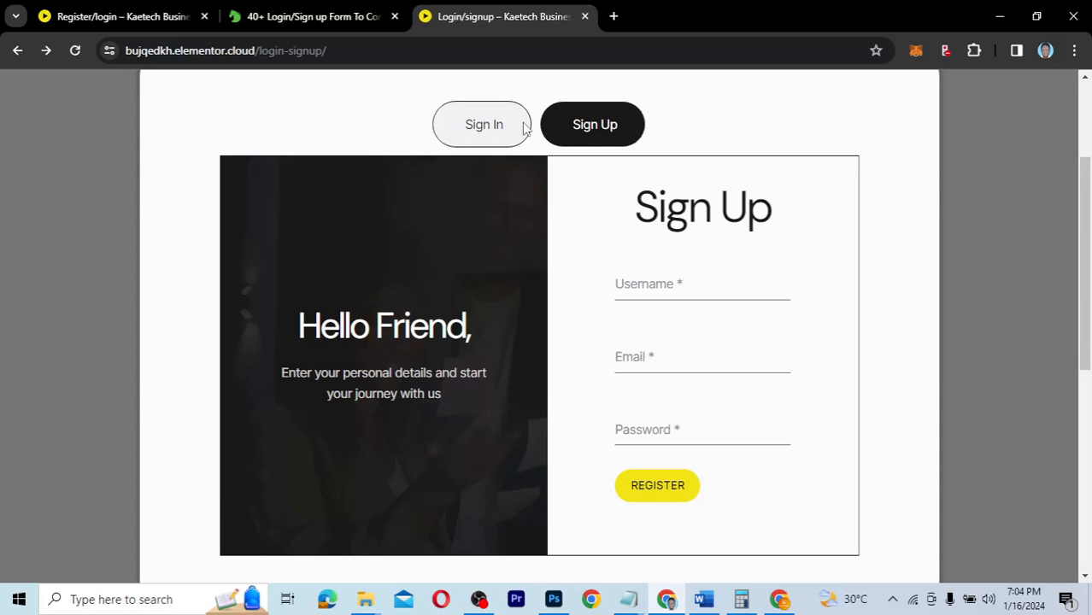
left_click(504, 127)
left_click(589, 132)
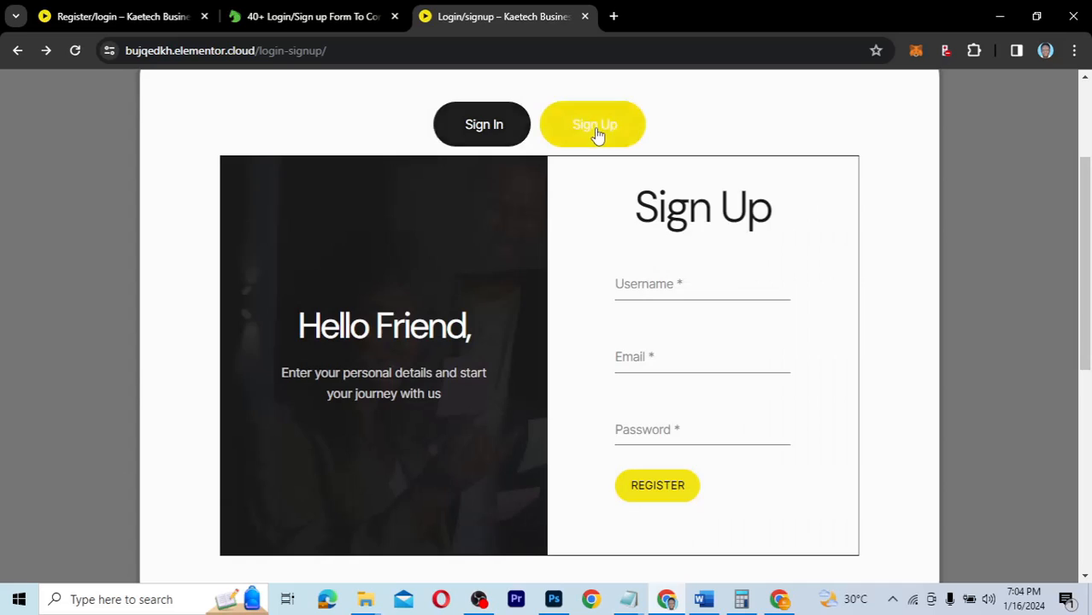
left_click(508, 138)
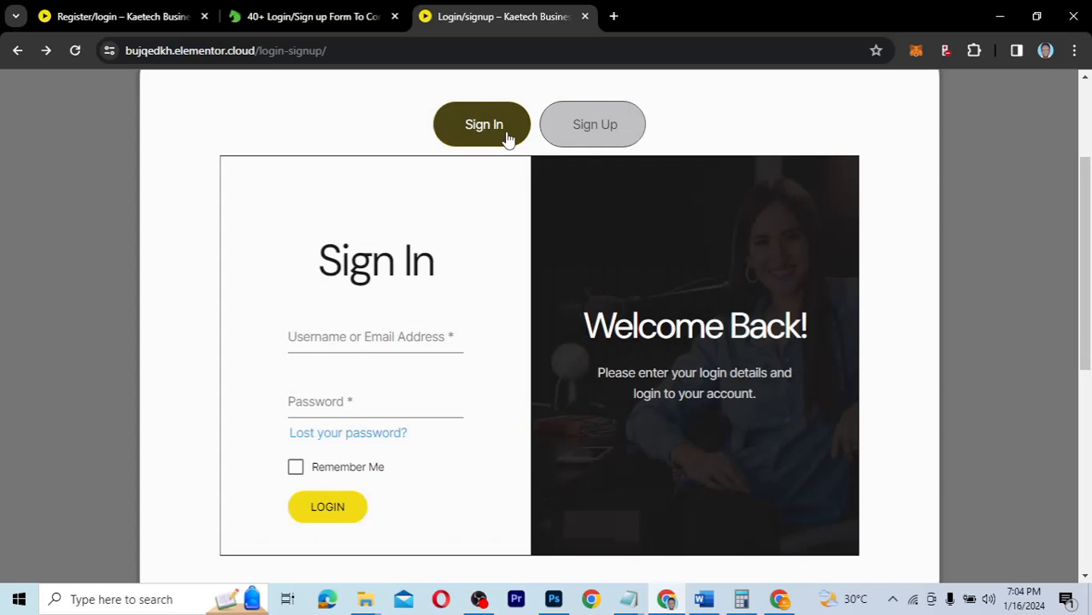
left_click(584, 130)
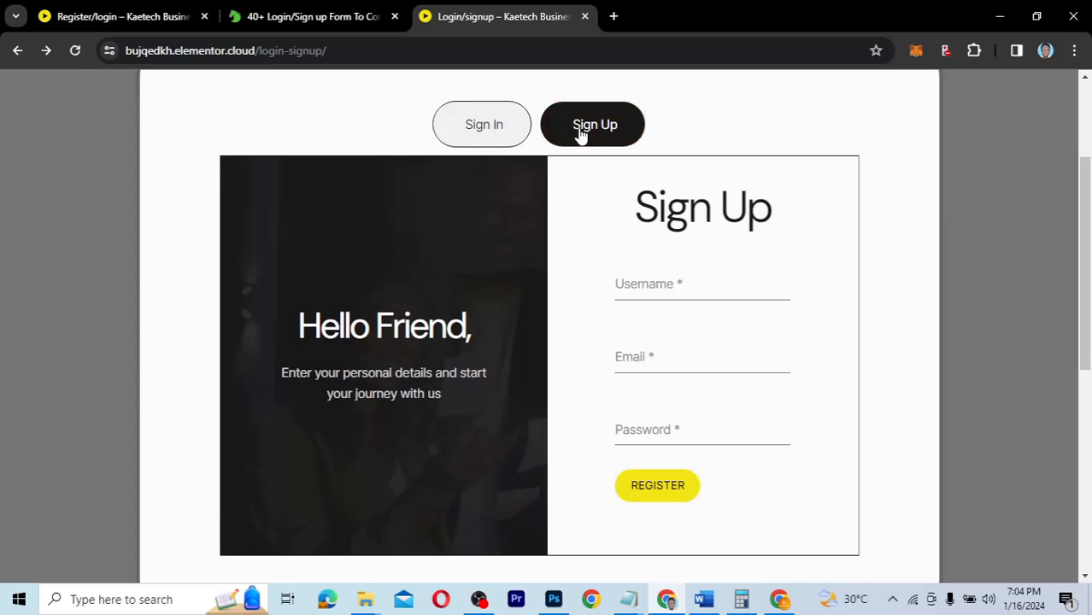
left_click(499, 135)
left_click(331, 342)
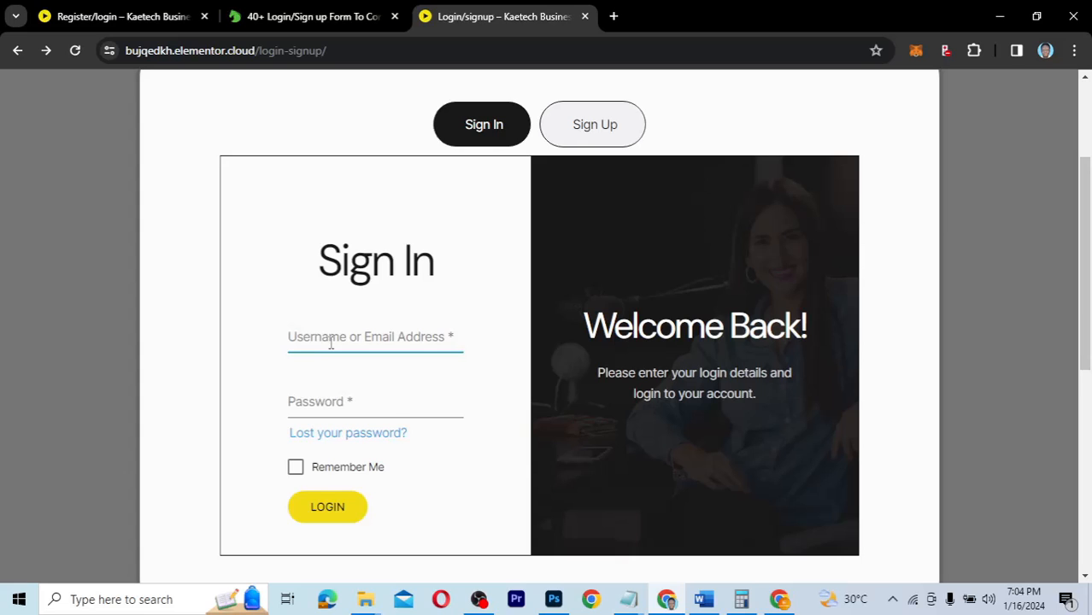
left_click(580, 130)
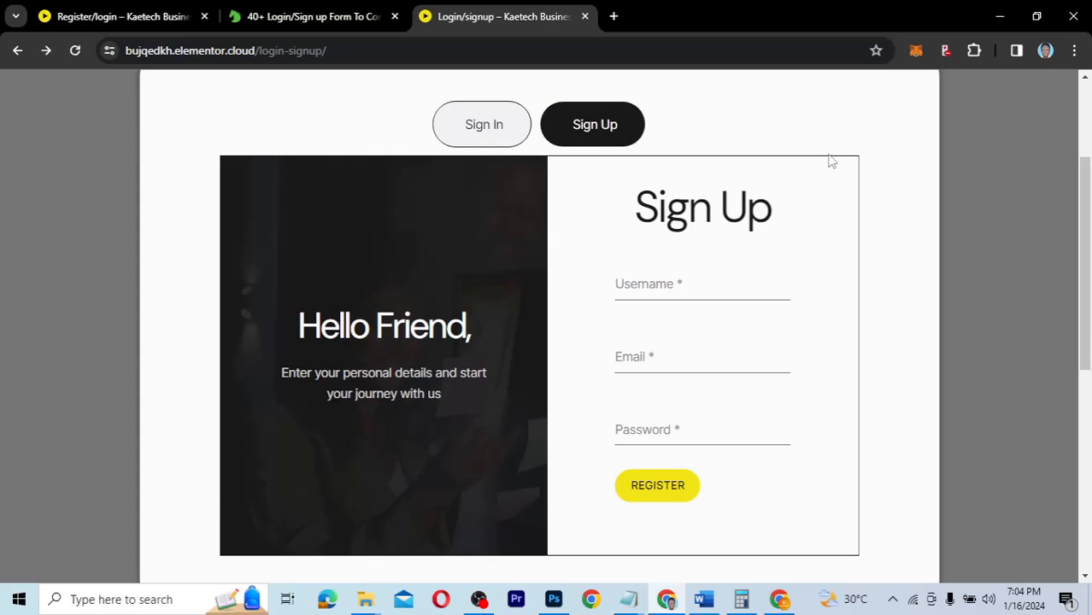
scroll(879, 212, "up", 2)
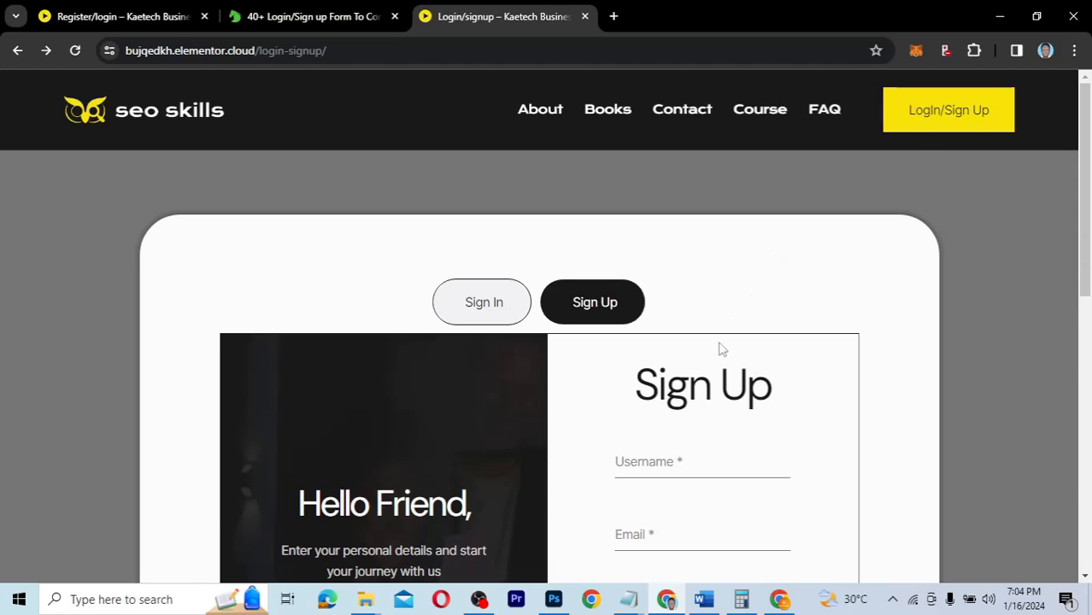
- Switch back to the admin's Chrome window and load the site's home page by removing the login-signup path and preview parameters from the address
left_click(779, 600)
left_click(422, 174)
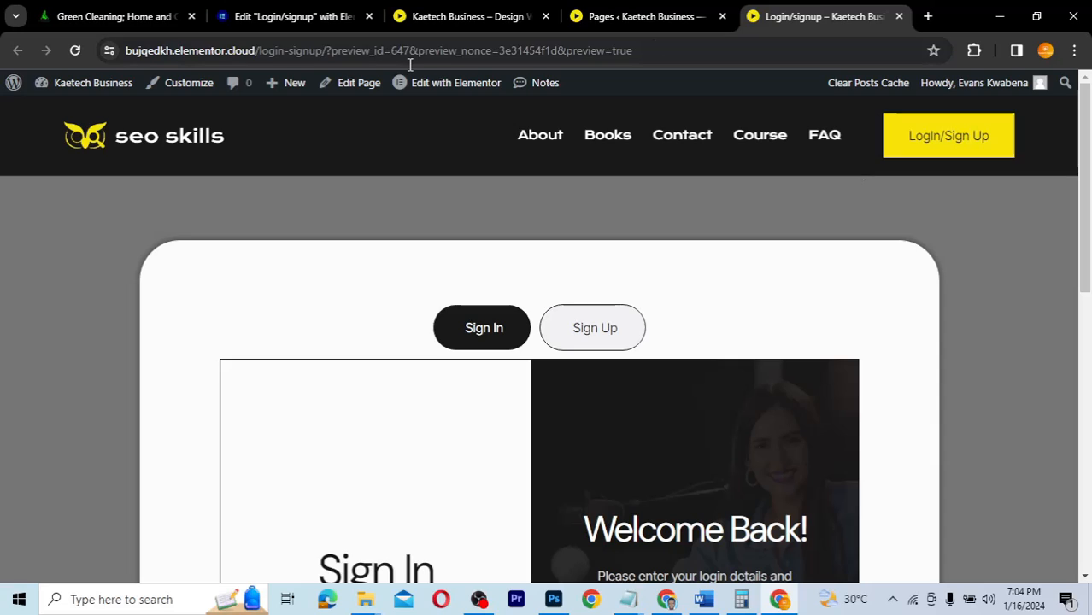
left_click(259, 56)
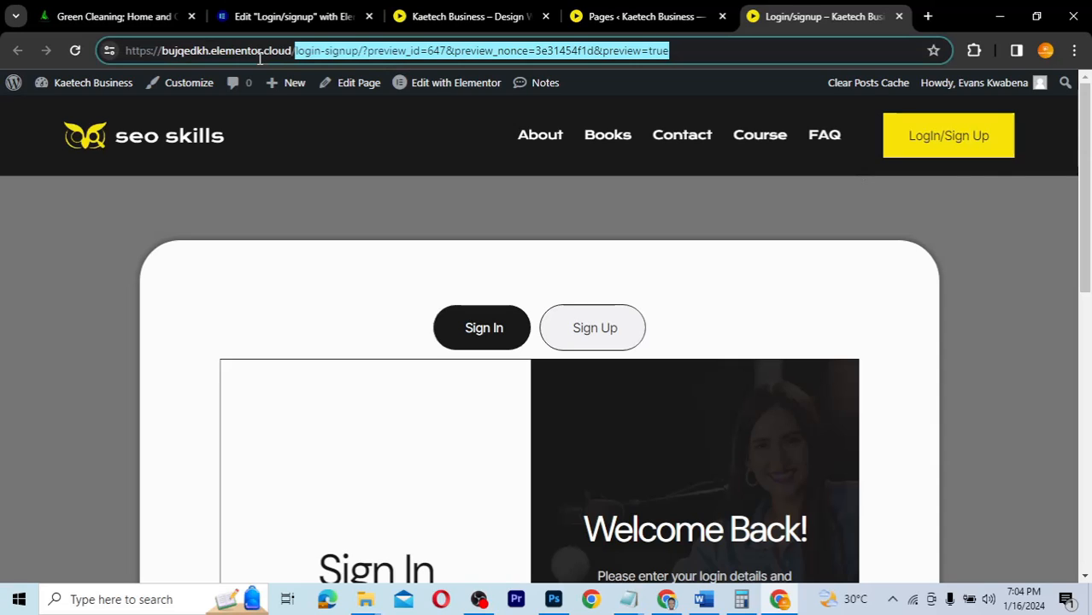
key("BackSpace")
key("Return")
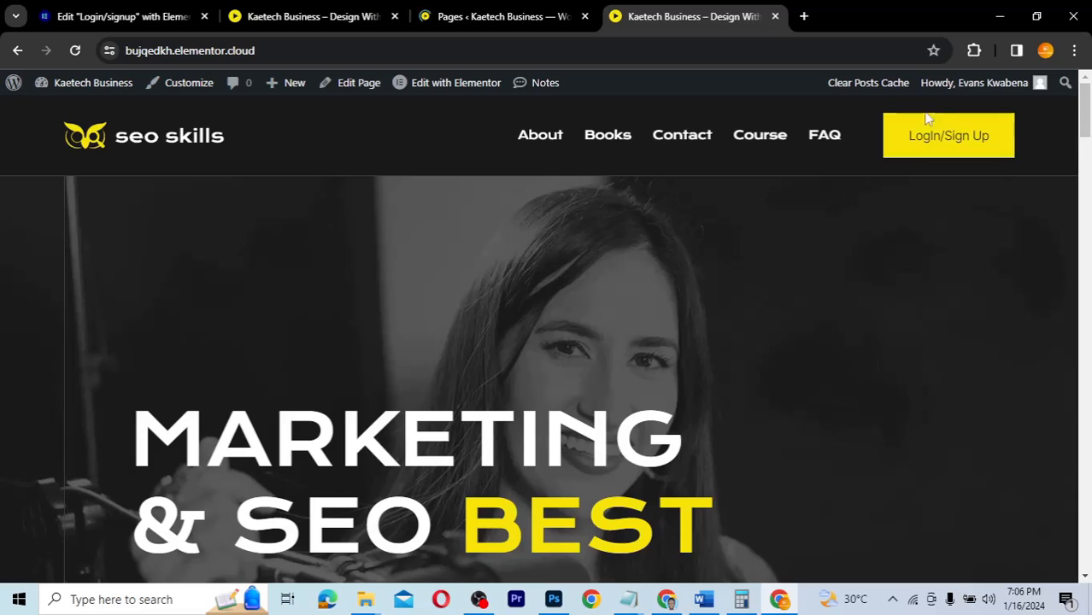
- Open the settings of the header's LogIn/Sign Up button in the theme Customizer
left_click(190, 84)
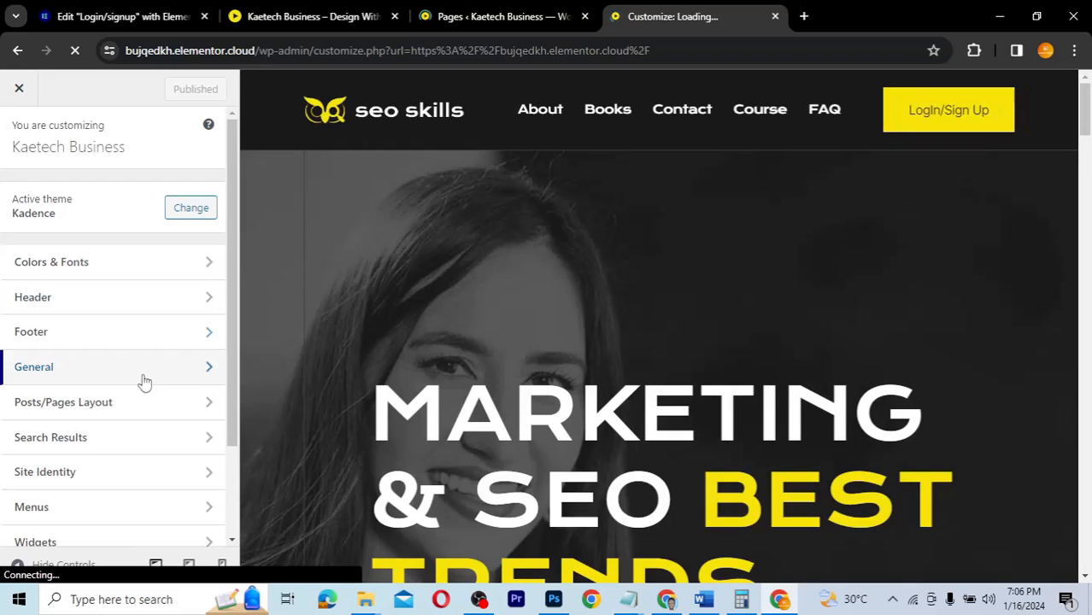
left_click(119, 297)
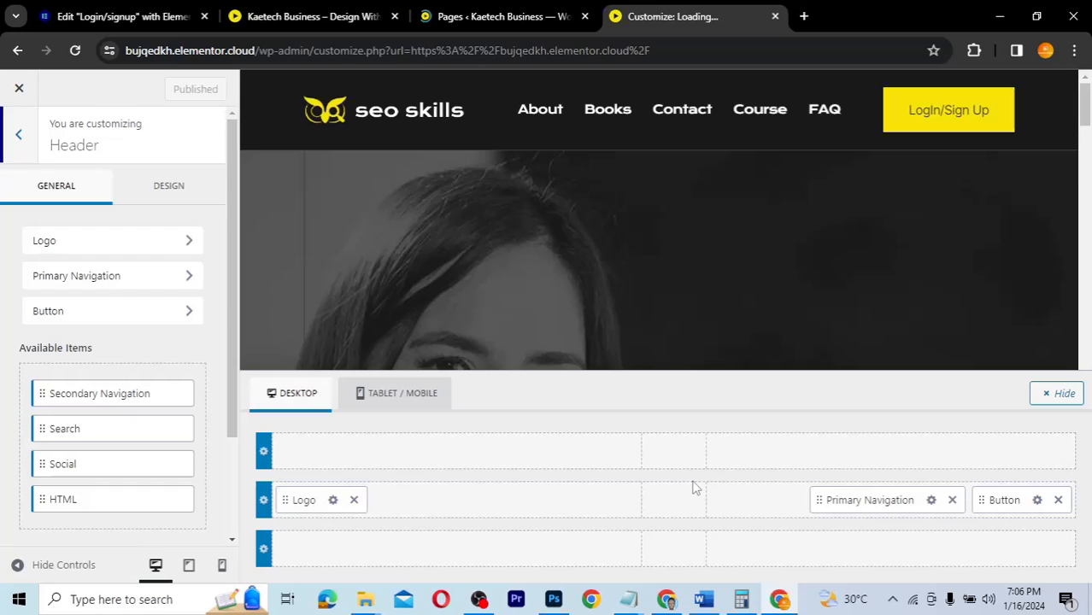
left_click(1037, 500)
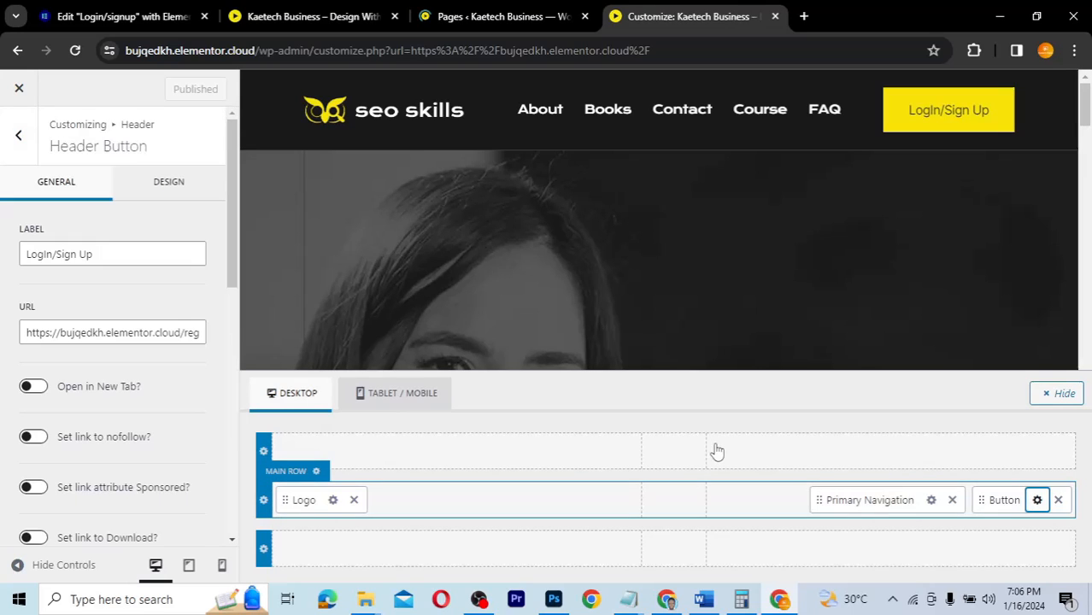
triple_click(180, 333)
type("https://bujqedkh.elementor.cloud/login-signup/")
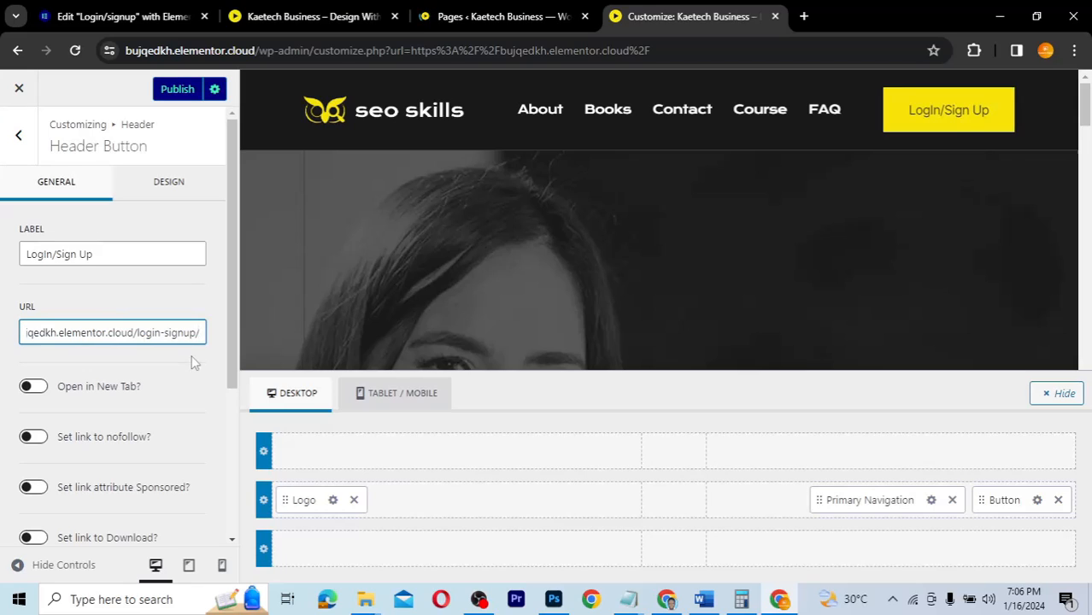
scroll(192, 354, "down", 3)
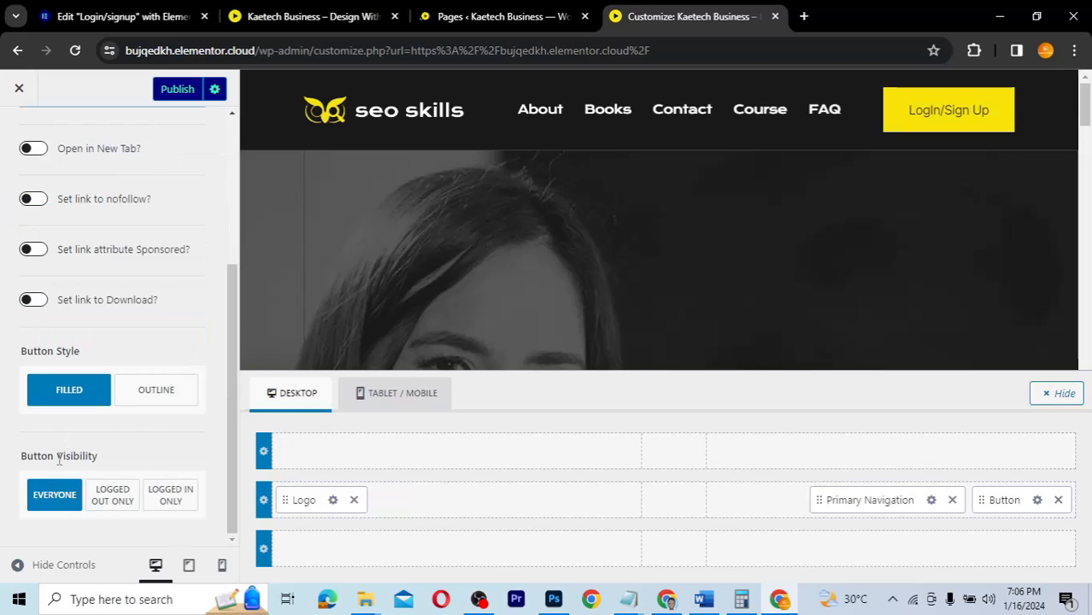
left_click(116, 502)
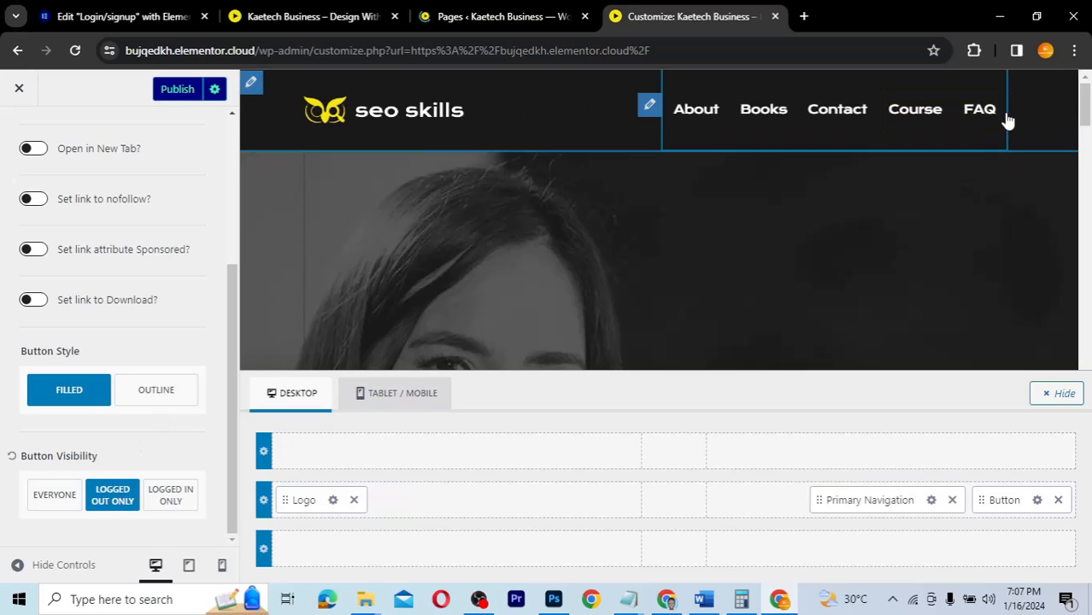
left_click(188, 96)
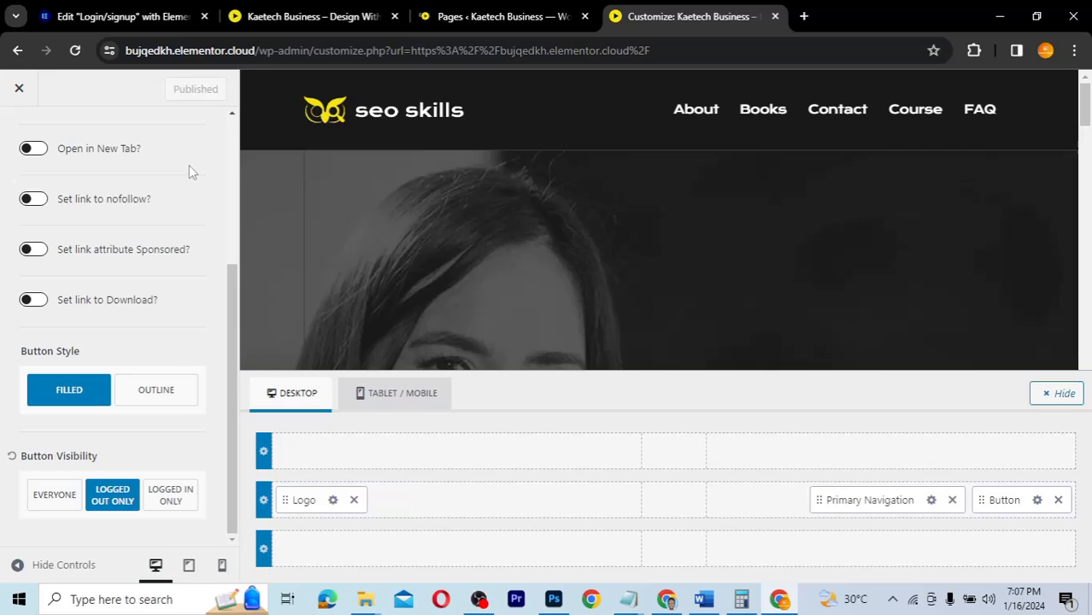
left_click(19, 88)
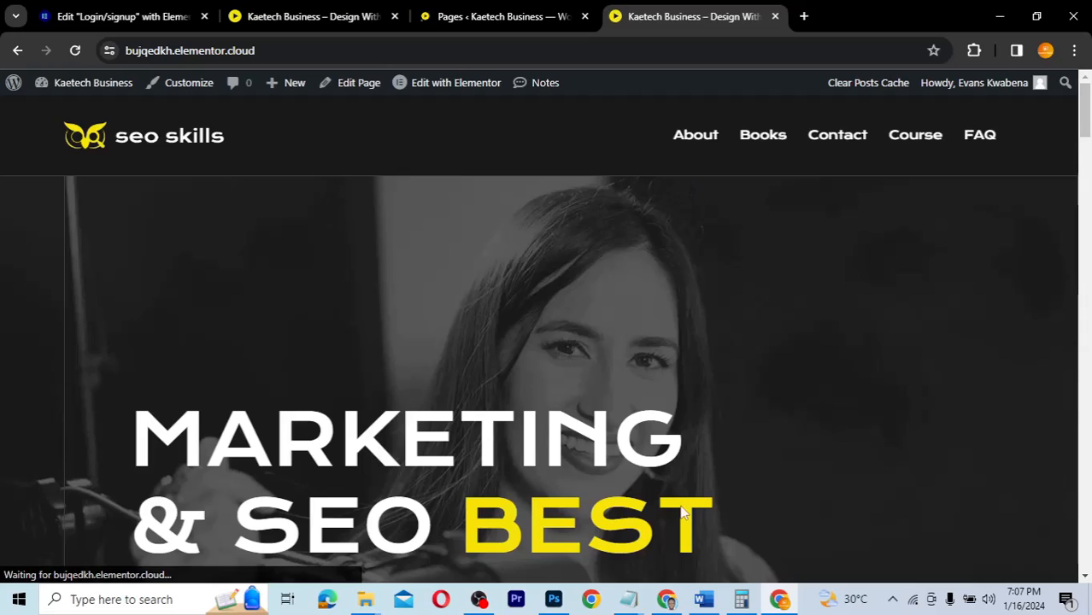
- Switch to the logged-out Chrome window, open the About page, and test the header's LogIn/Sign Up button from there
mouse_move(665, 599)
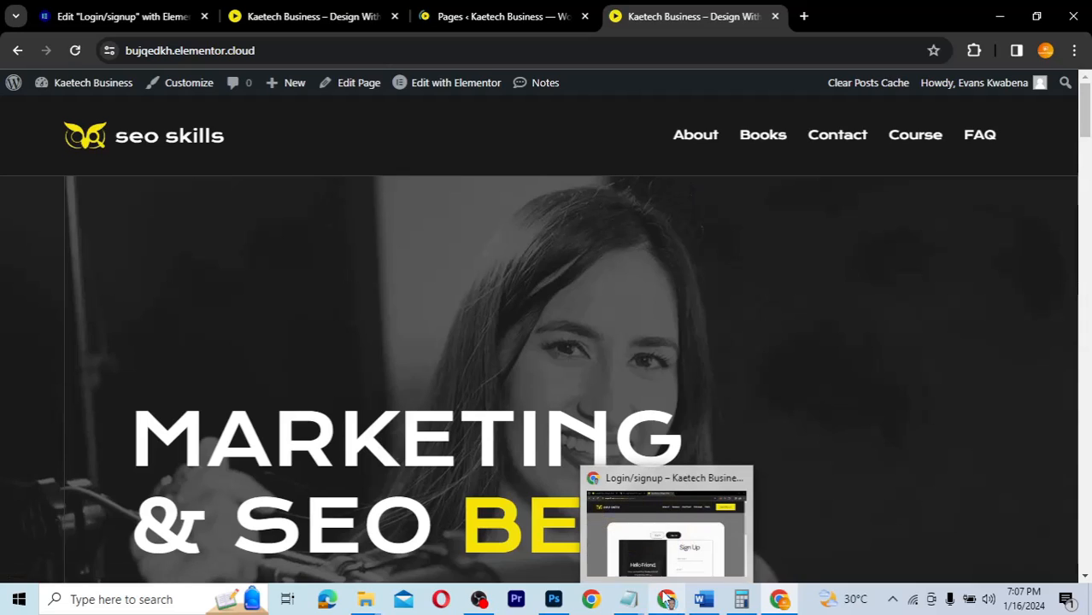
left_click(615, 531)
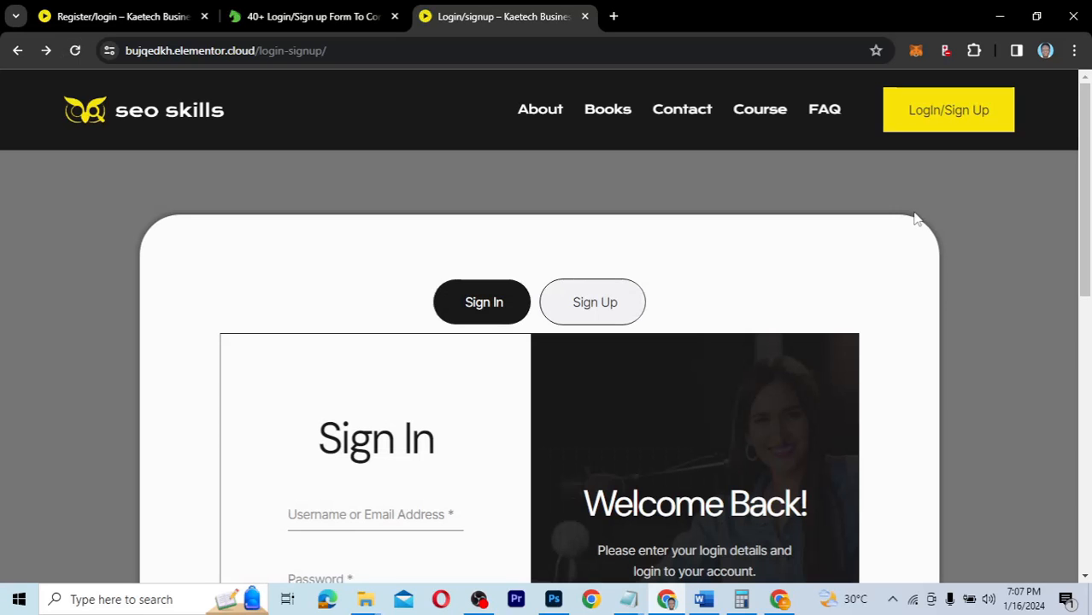
left_click(573, 104)
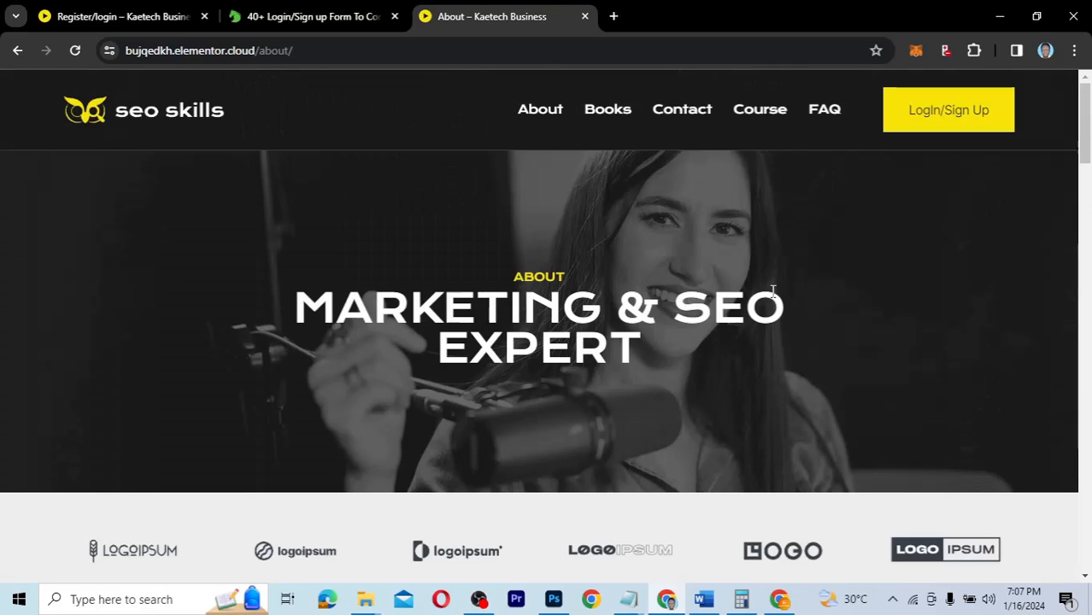
left_click(946, 118)
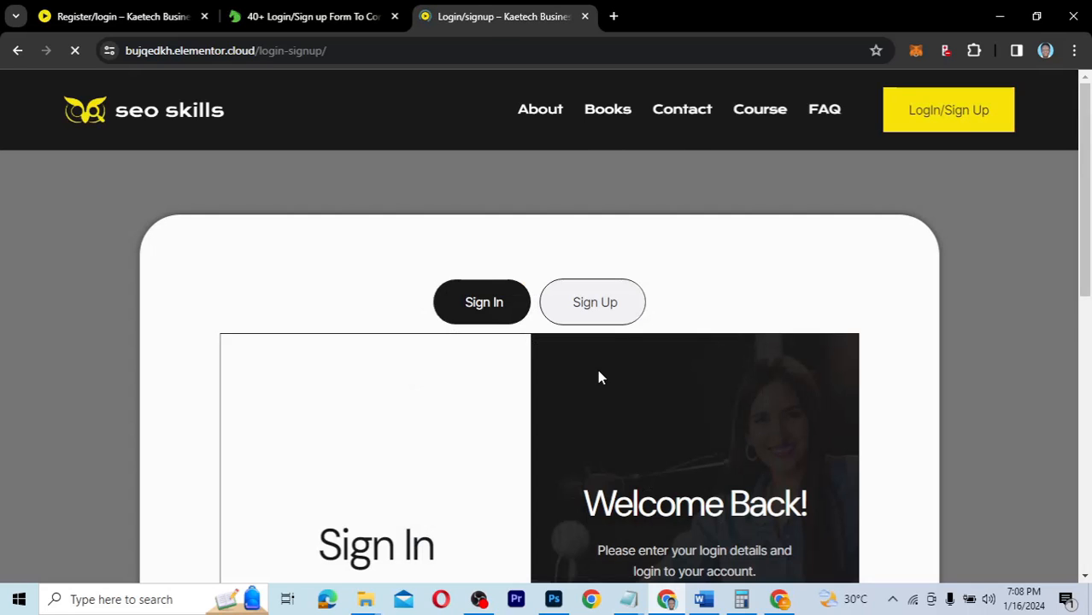
- Log in through the Sign In form with the saved username and account password, checking the Sign Up tab along the way
scroll(599, 377, "down", 2)
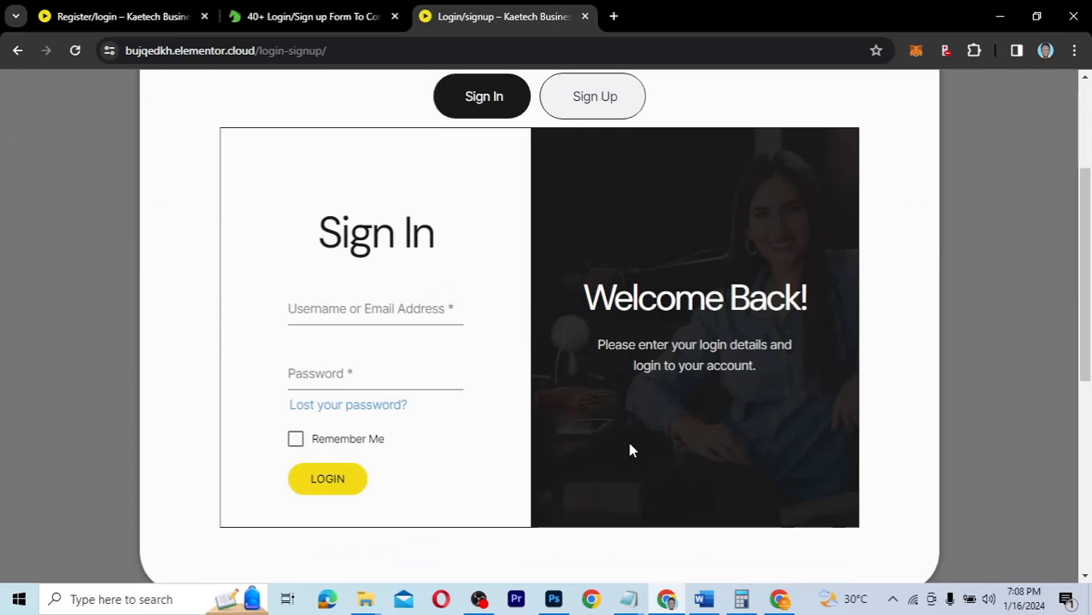
left_click(367, 311)
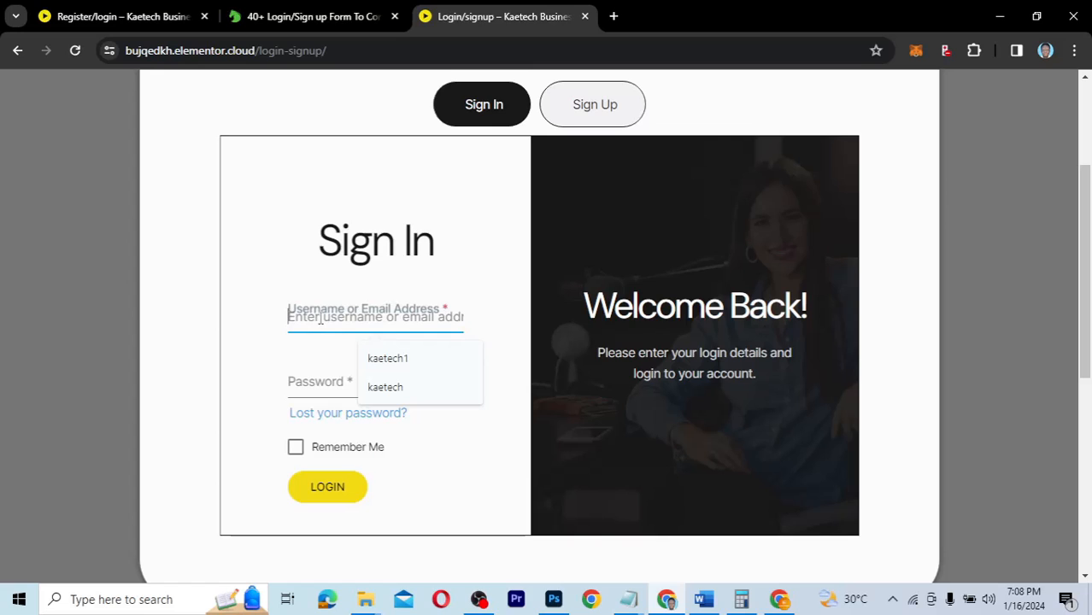
key("Tab")
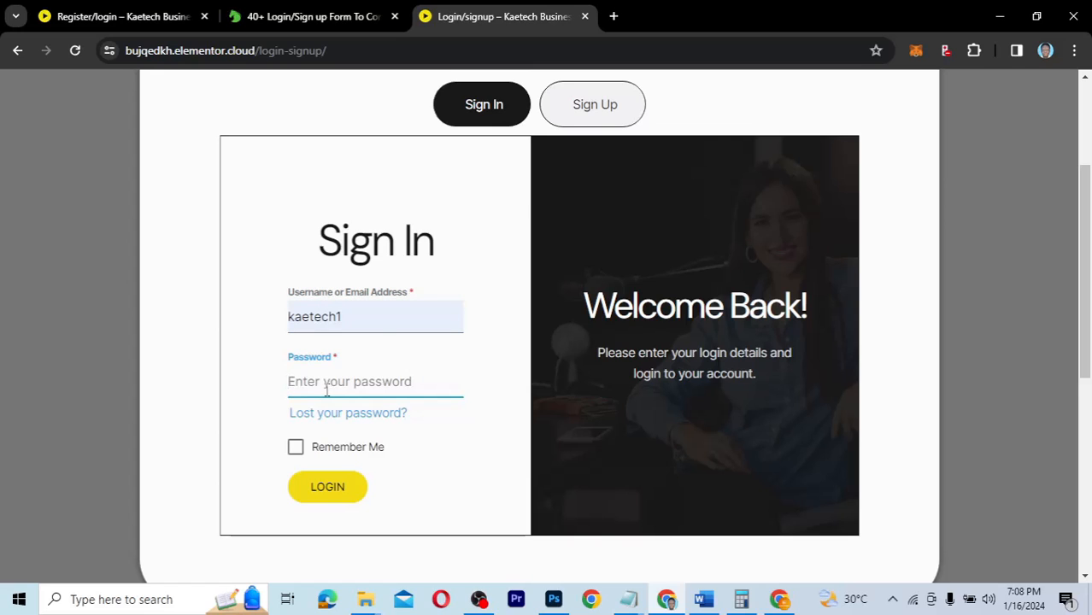
left_click(595, 125)
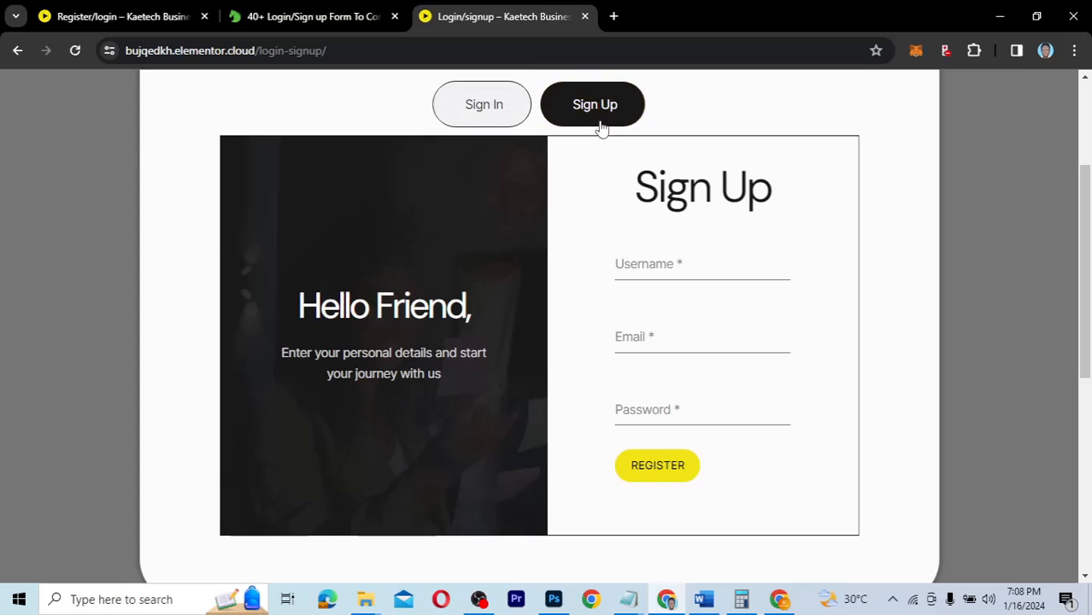
left_click(484, 113)
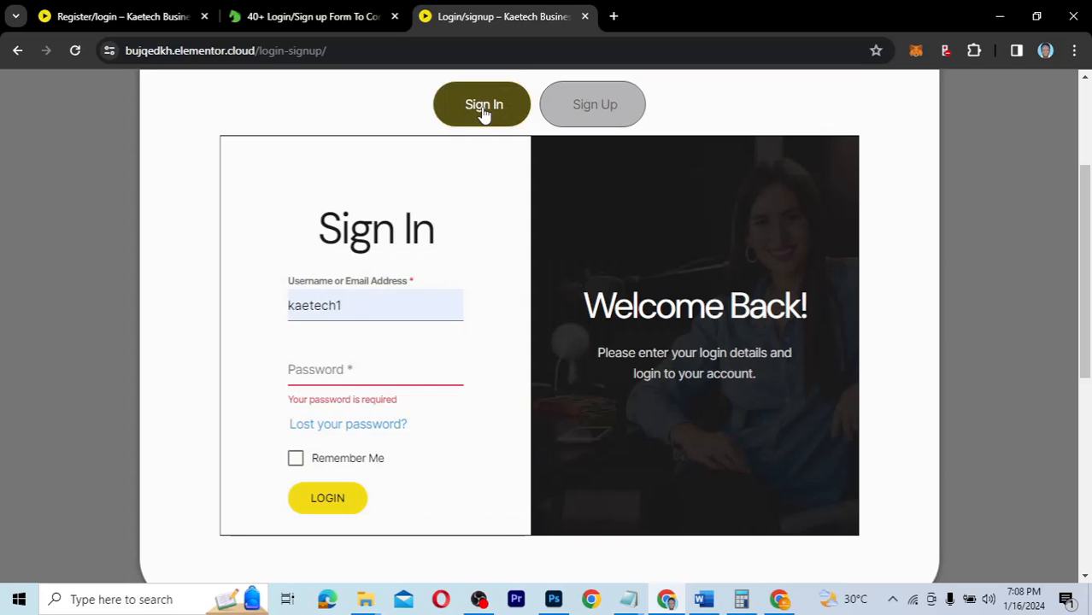
left_click(306, 378)
type("•••")
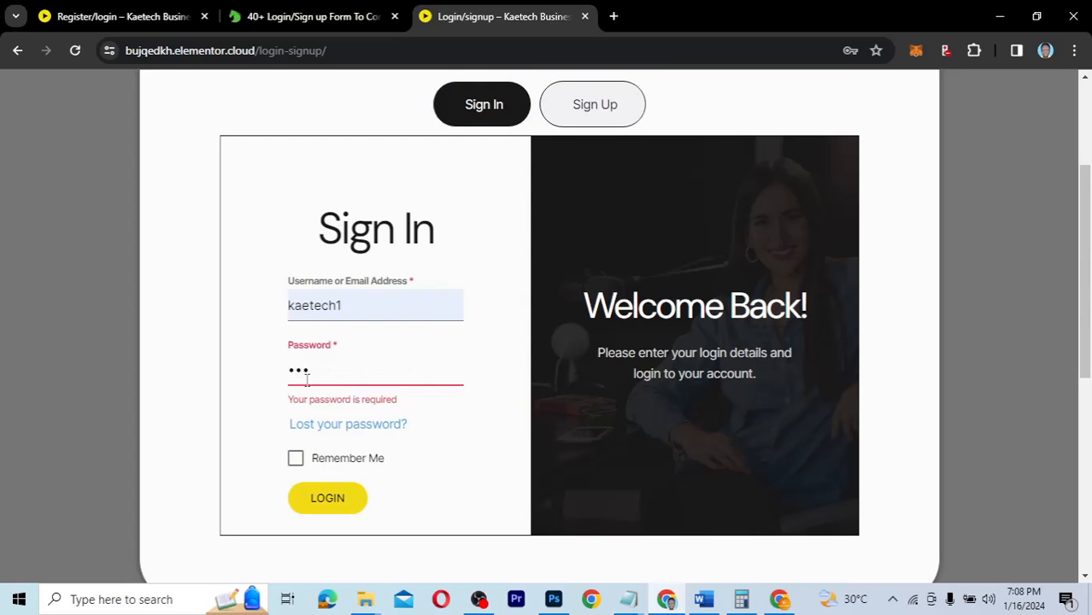
type("•••••••••")
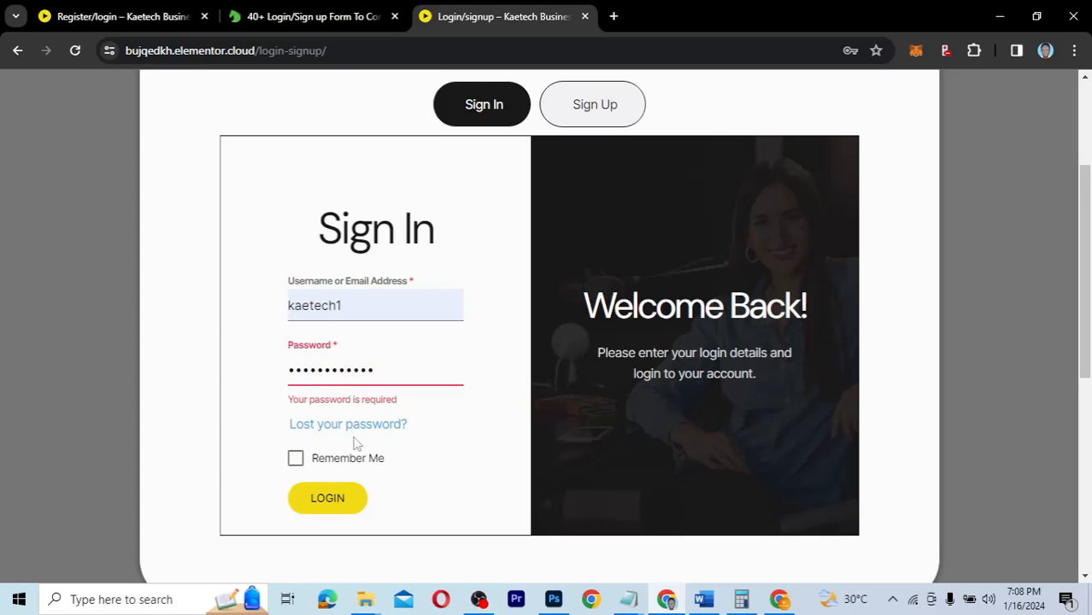
left_click(331, 503)
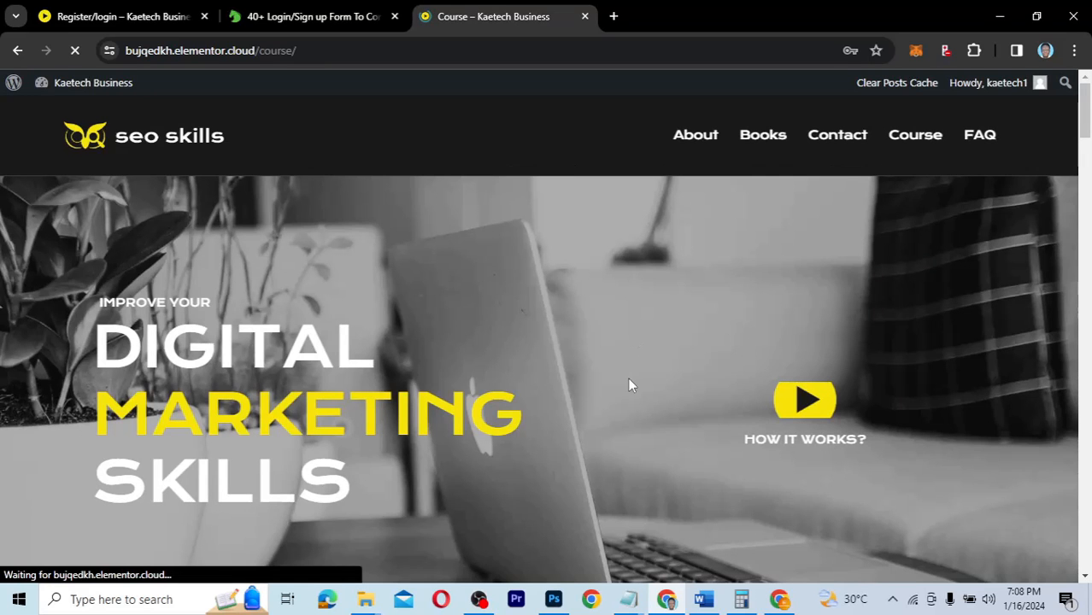
- Examine the Course page's upper sections and header while logged in
scroll(765, 293, "down", 4)
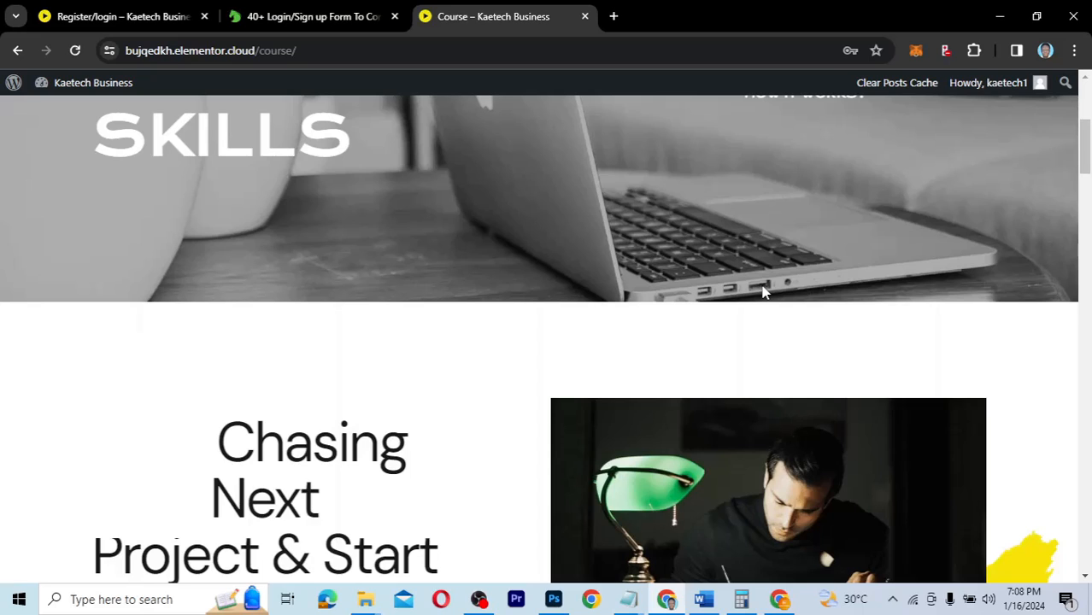
scroll(766, 317, "up", 1)
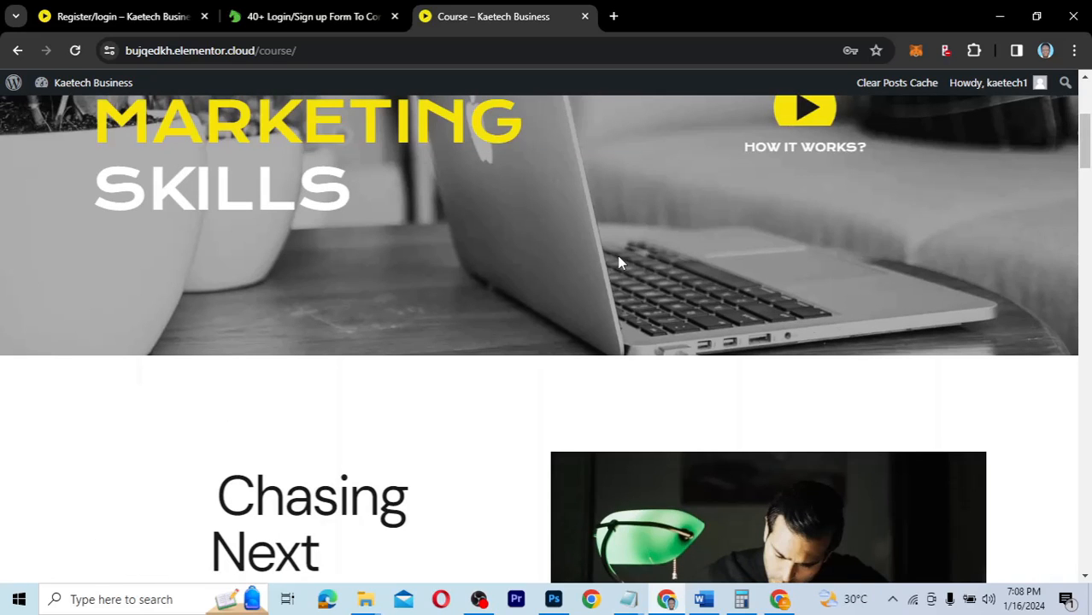
scroll(617, 256, "up", 3)
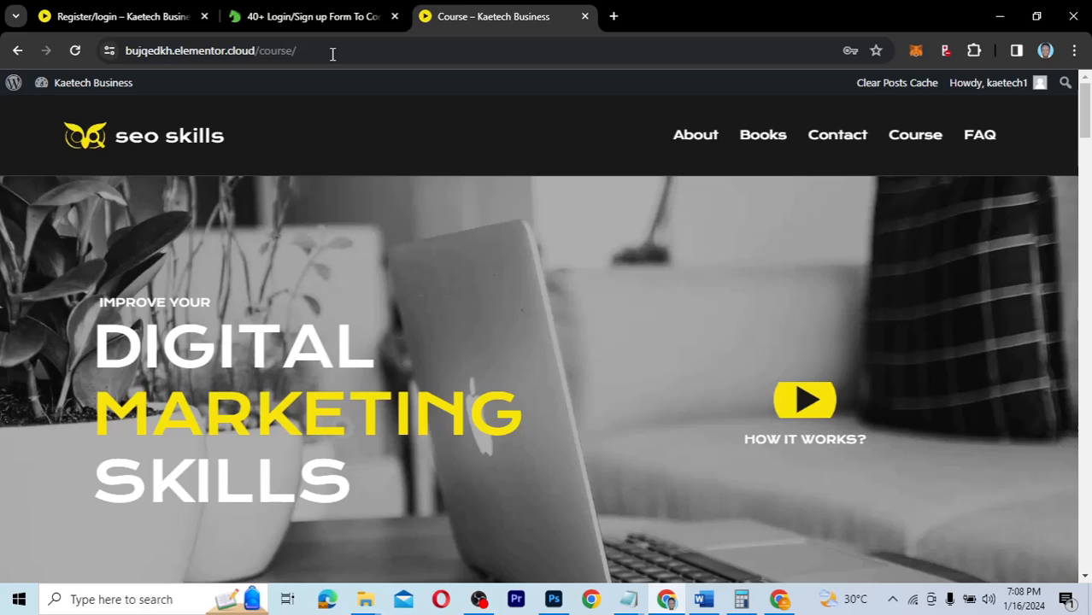